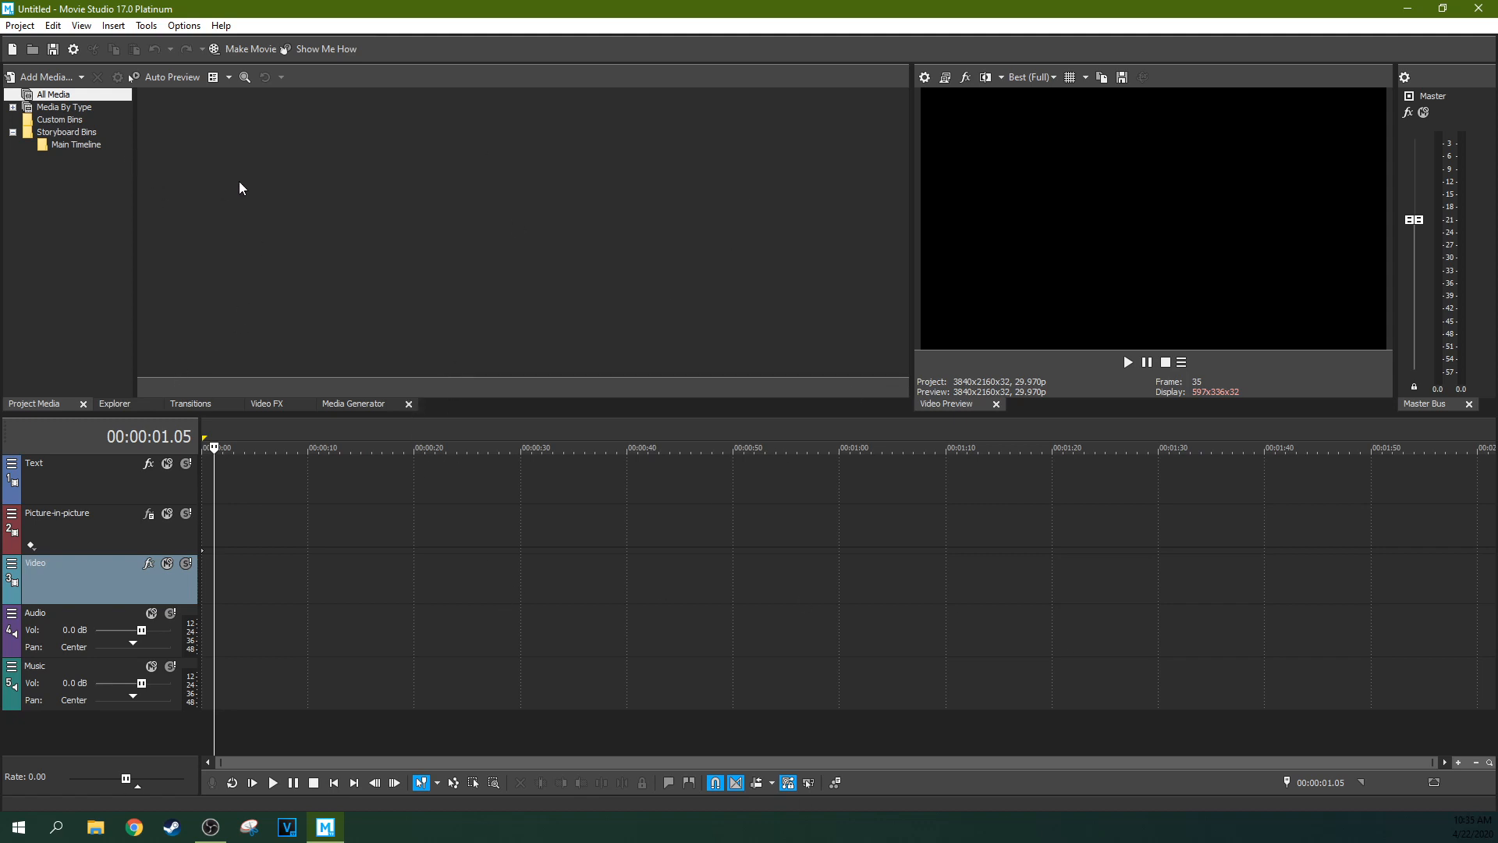
# - Enlarge the video preview area and dock the Media Generator in its own pane beside Video FX
pyautogui.moveTo(555, 419); pyautogui.dragTo(546, 484)
pyautogui.moveTo(911, 302); pyautogui.dragTo(655, 320)
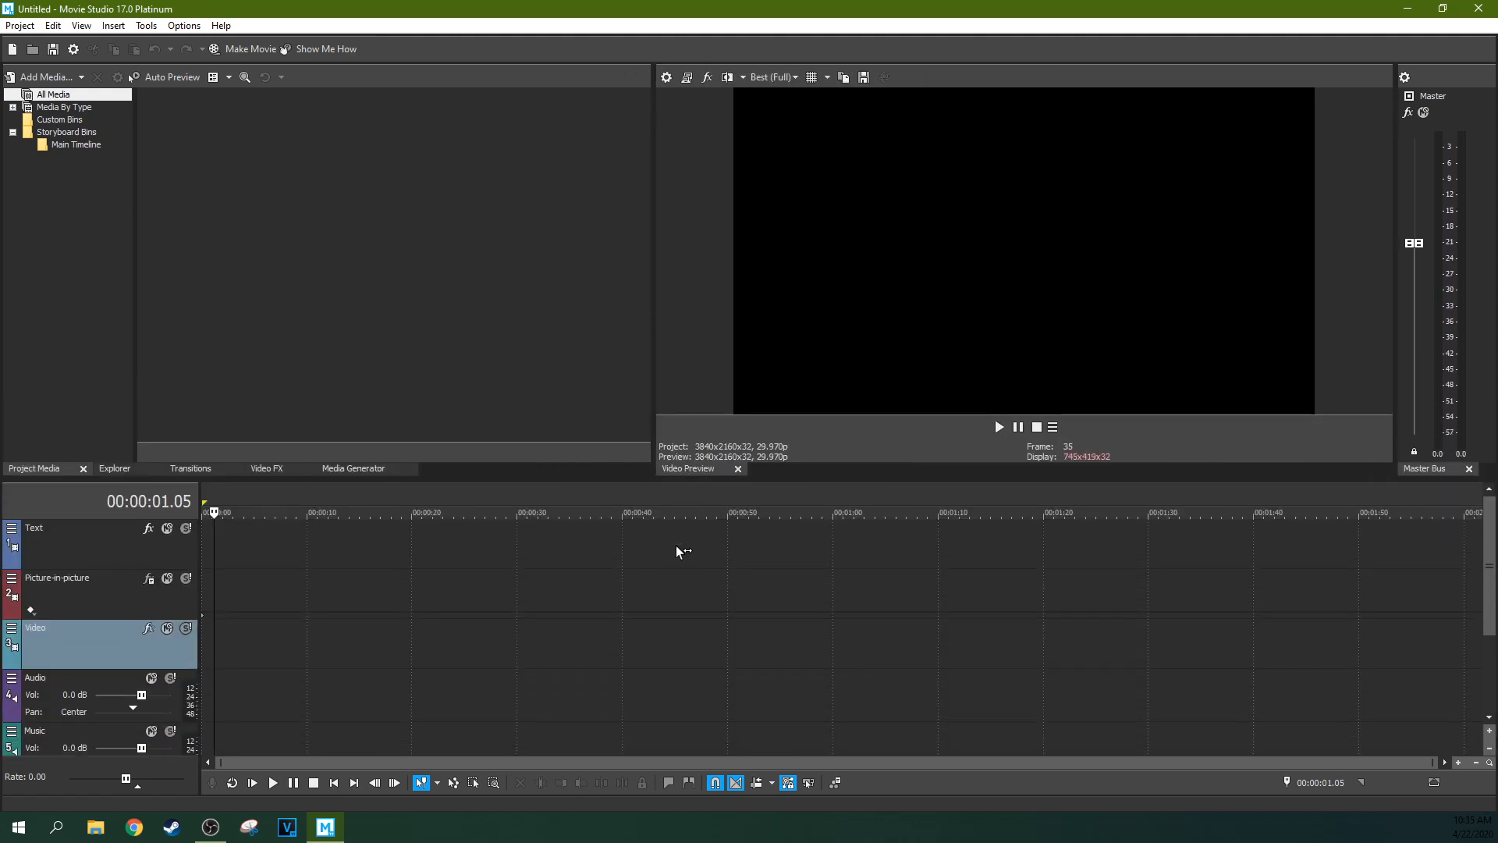
pyautogui.moveTo(372, 478); pyautogui.dragTo(376, 99)
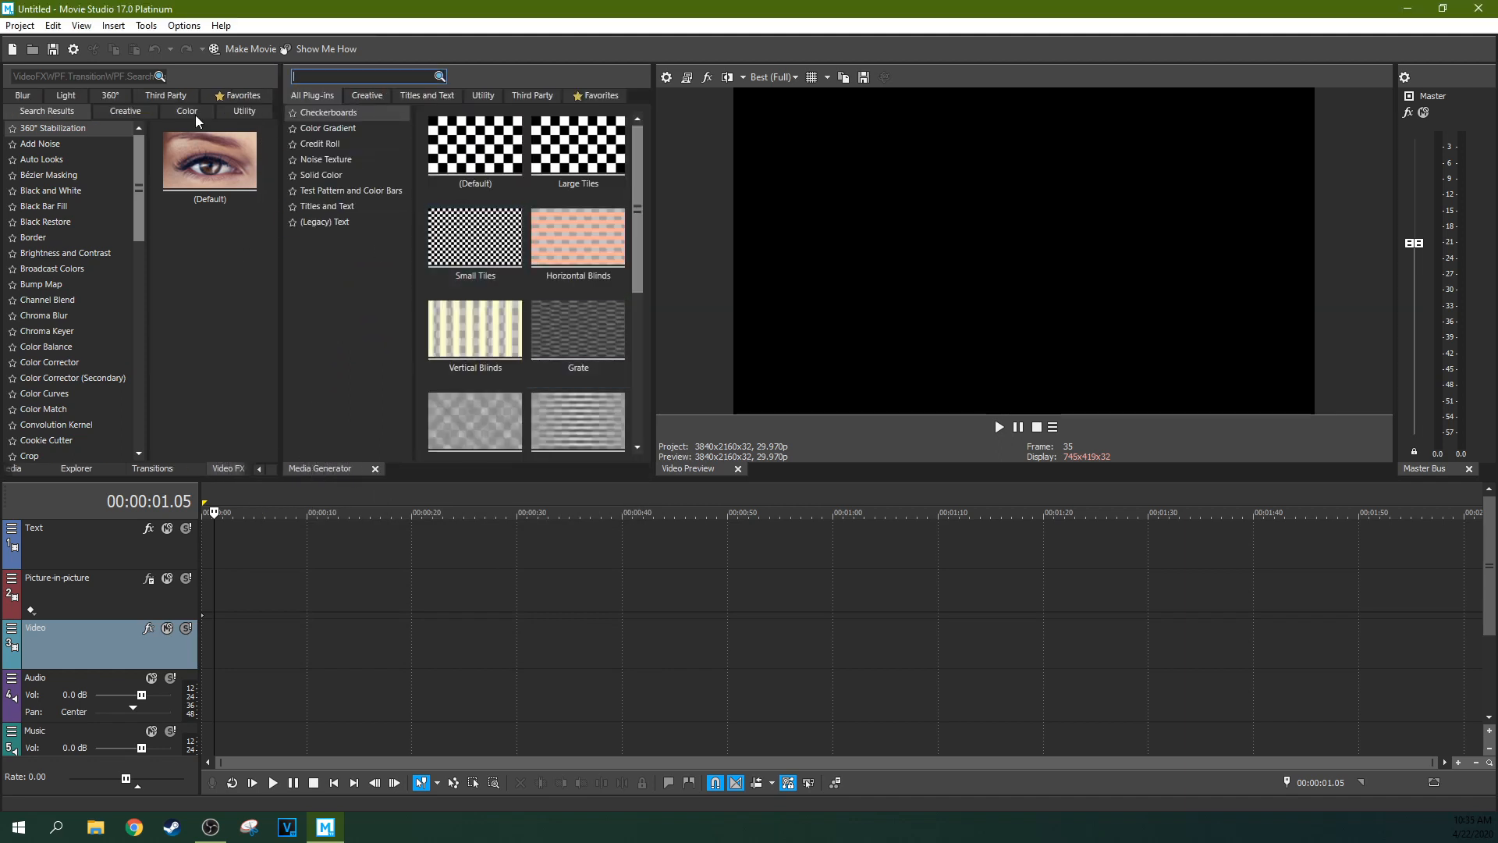
# - Restore the default window layout and close the Dashboard
pyautogui.click(110, 29)
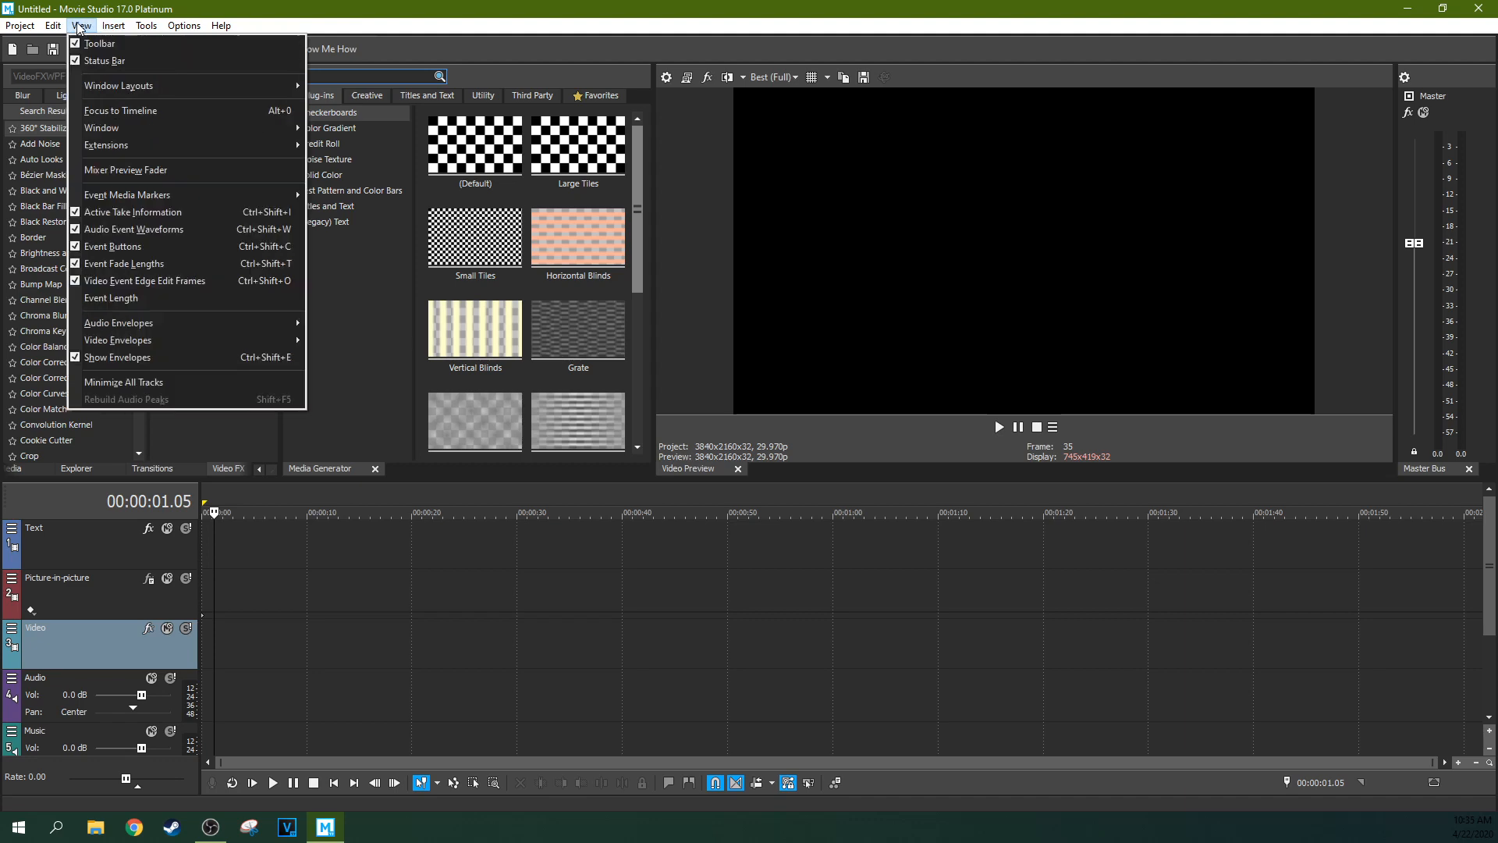
pyautogui.moveTo(81, 29)
pyautogui.moveTo(234, 86)
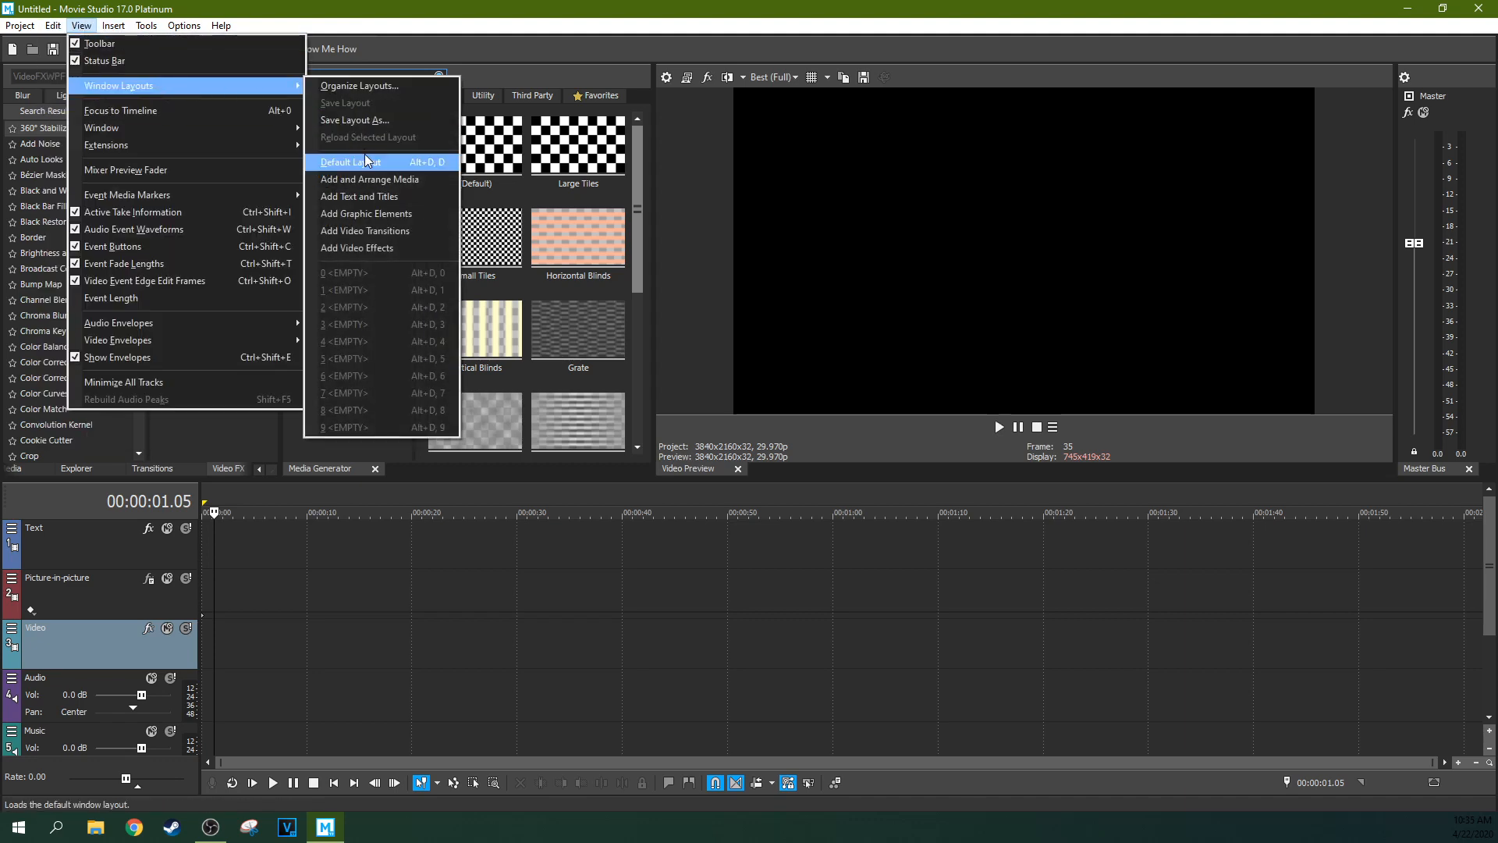
pyautogui.click(366, 161)
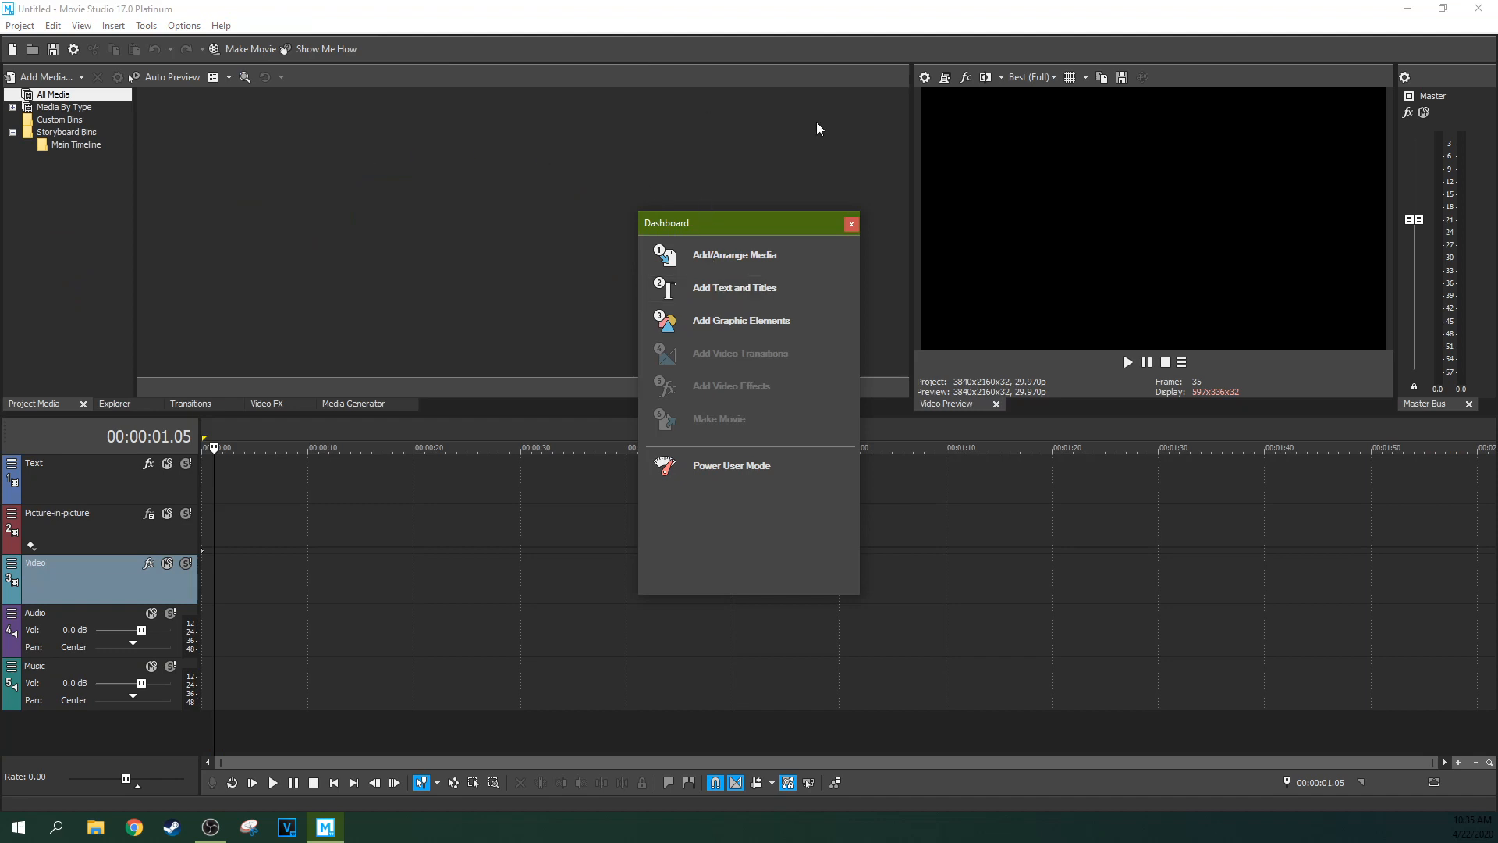
pyautogui.click(739, 467)
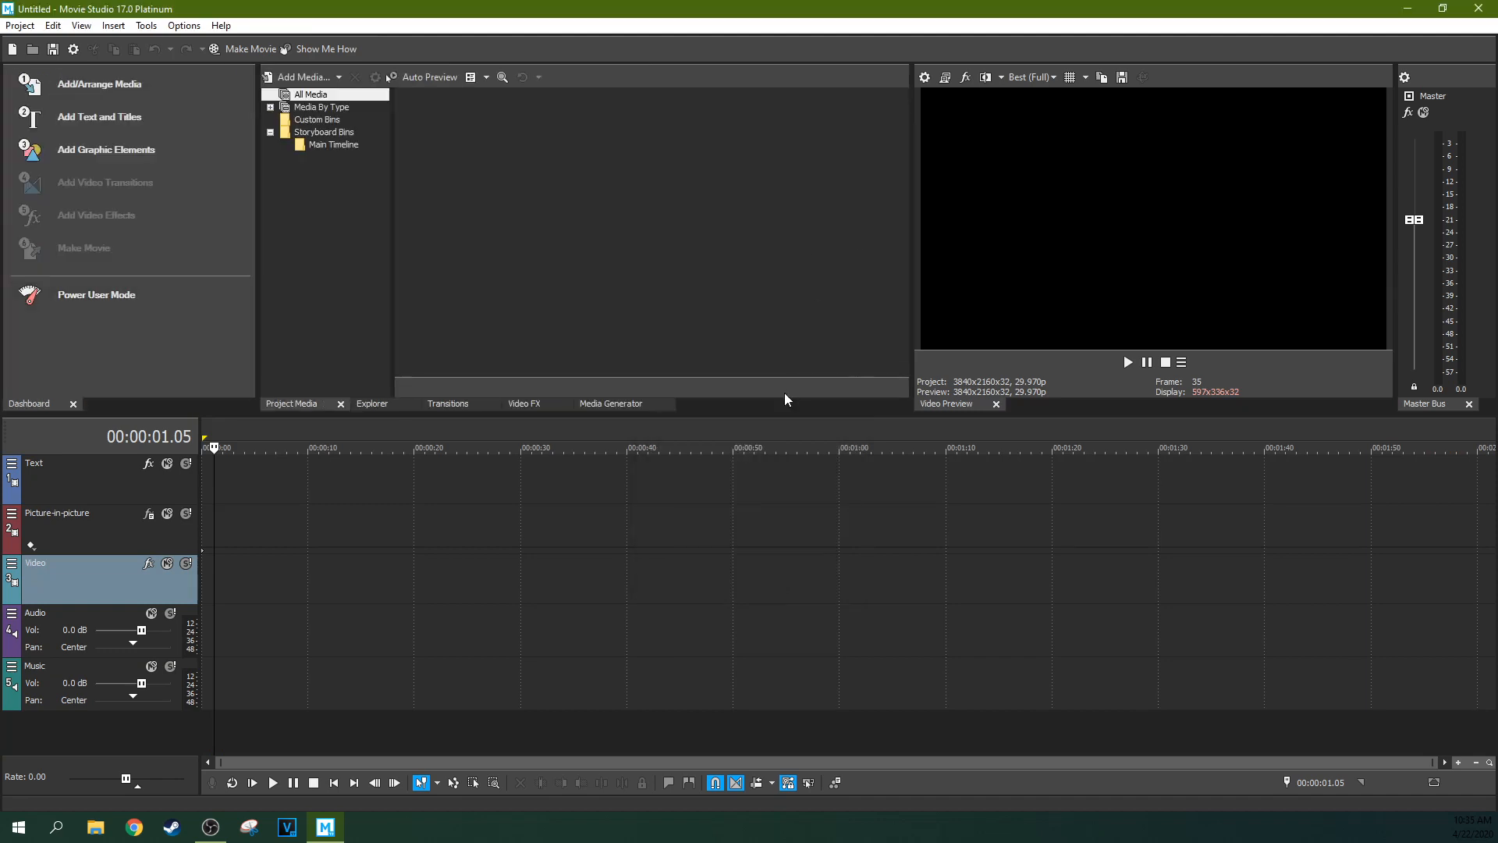
pyautogui.click(75, 404)
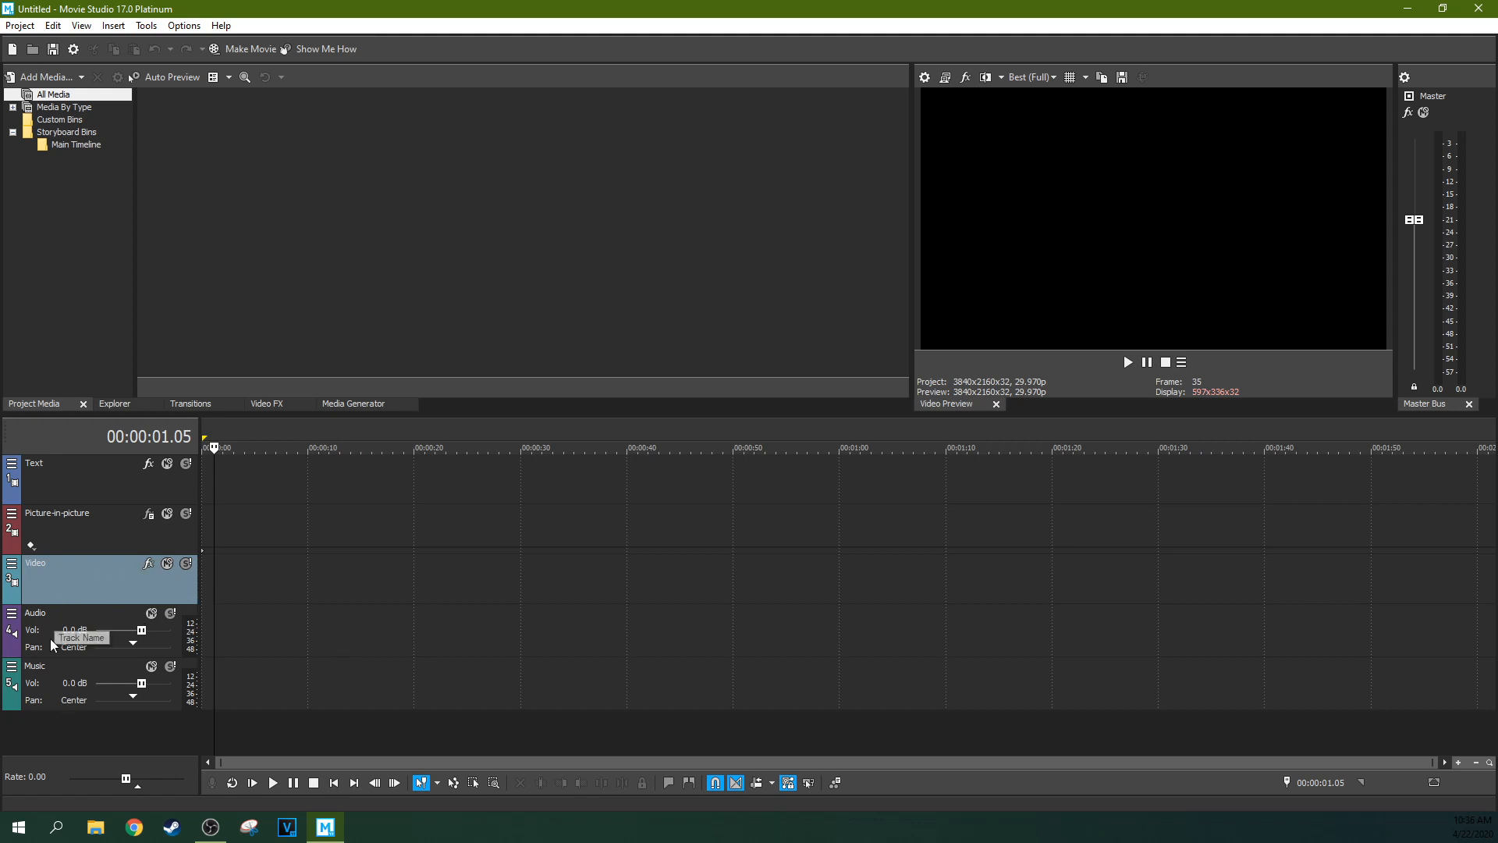
pyautogui.click(39, 667)
pyautogui.click(39, 666)
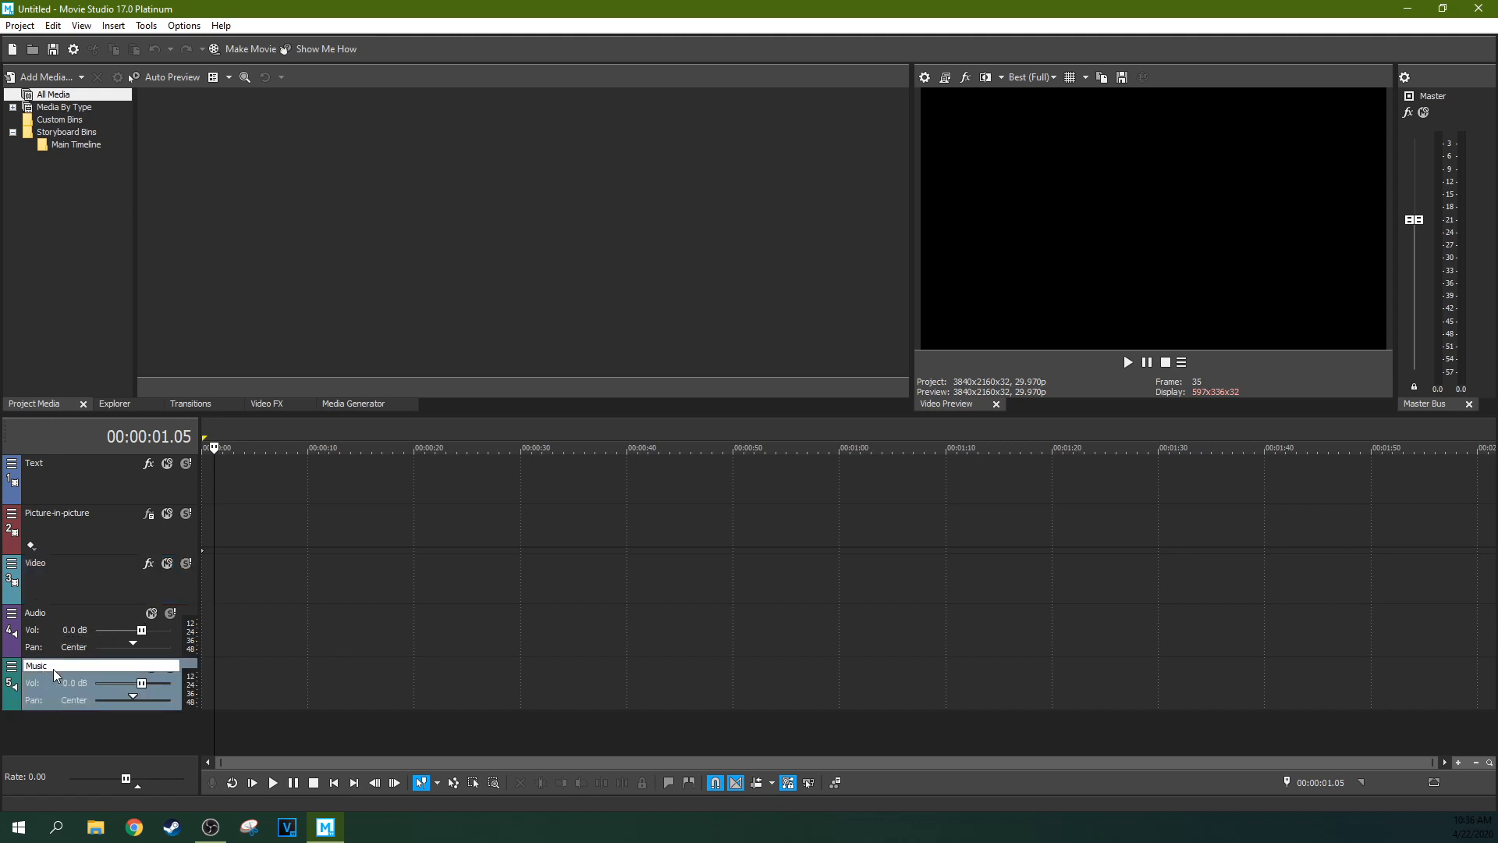
pyautogui.press('Return')
pyautogui.click(254, 640)
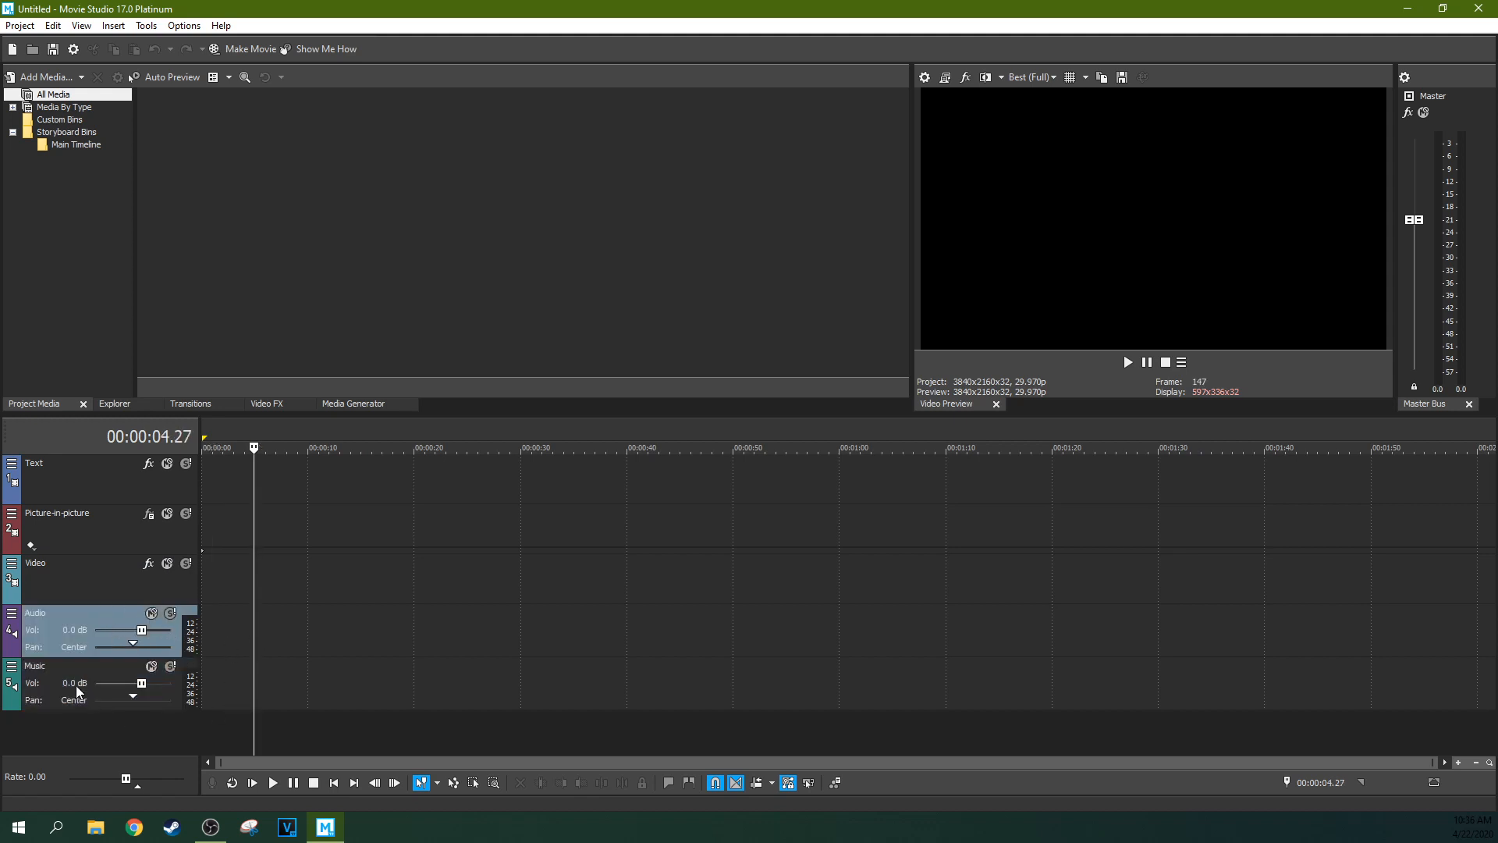
pyautogui.click(82, 535)
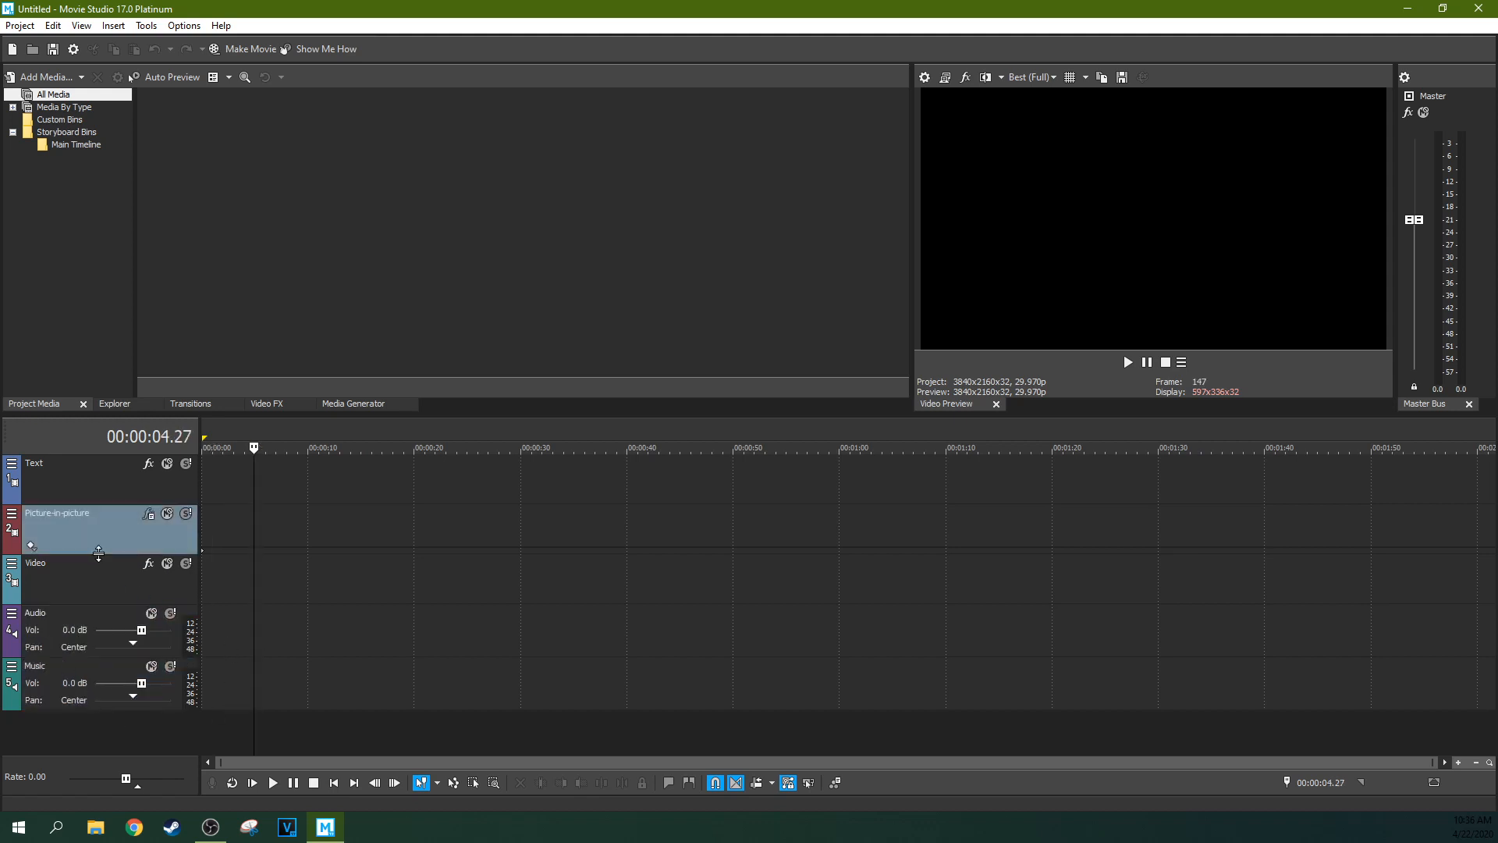
pyautogui.click(97, 576)
pyautogui.click(95, 541)
pyautogui.click(87, 480)
pyautogui.click(115, 534)
pyautogui.click(208, 532)
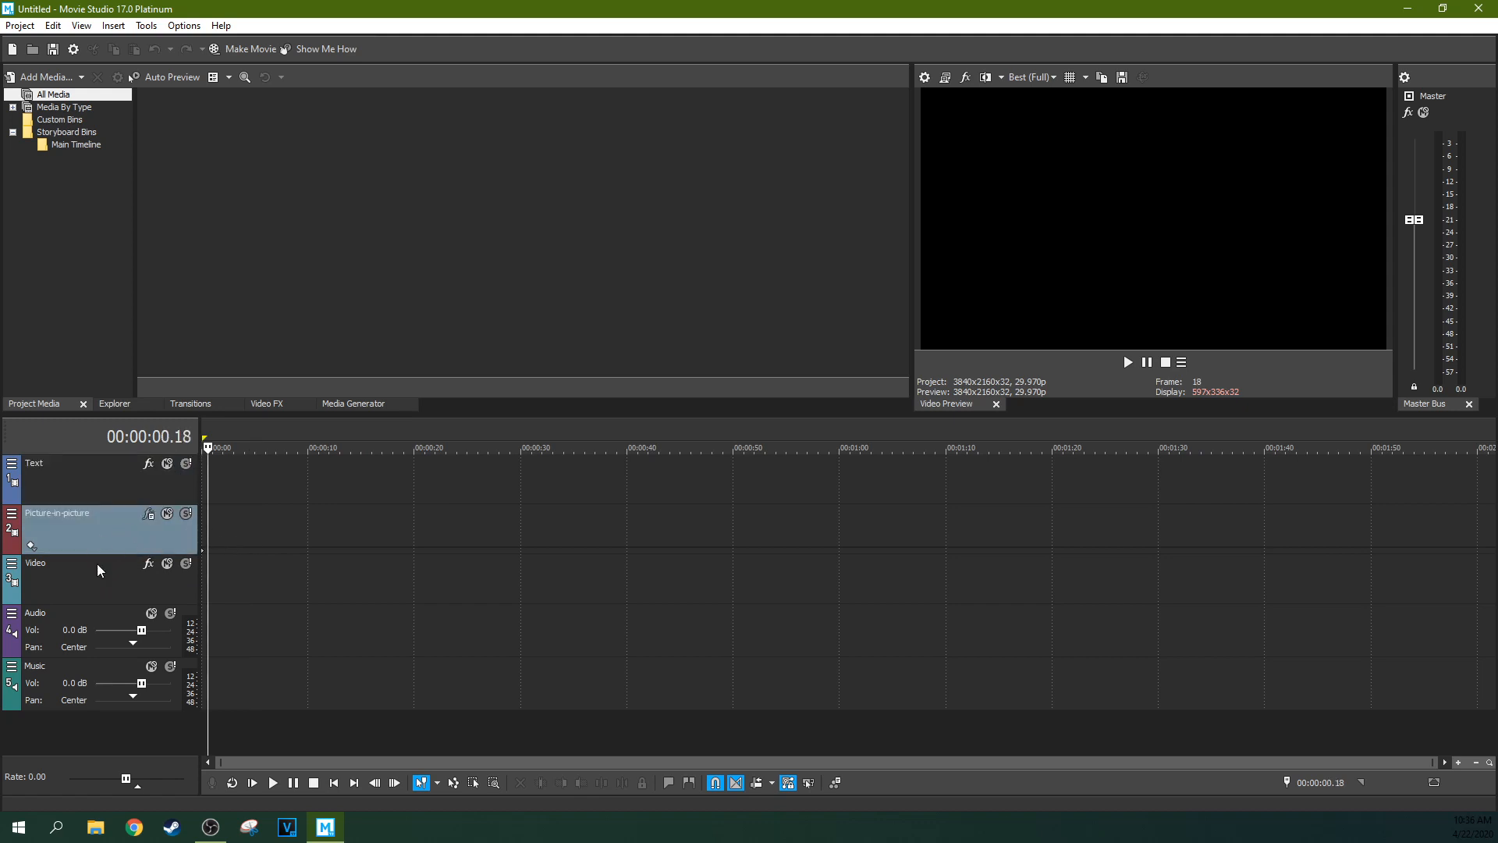
# - Insert two new video tracks above the Text track
pyautogui.rightClick(138, 485)
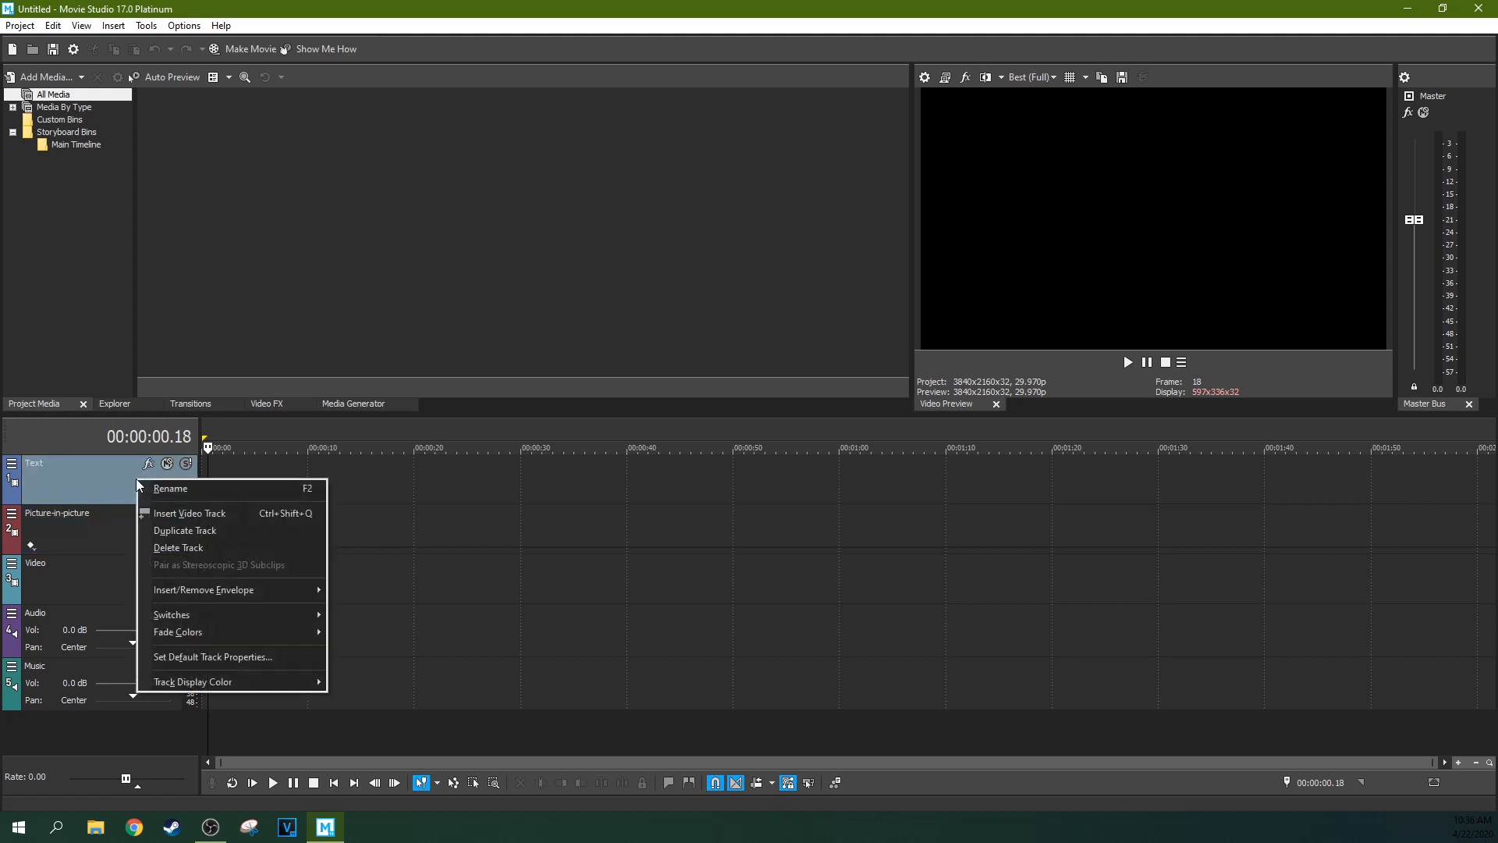
pyautogui.click(175, 512)
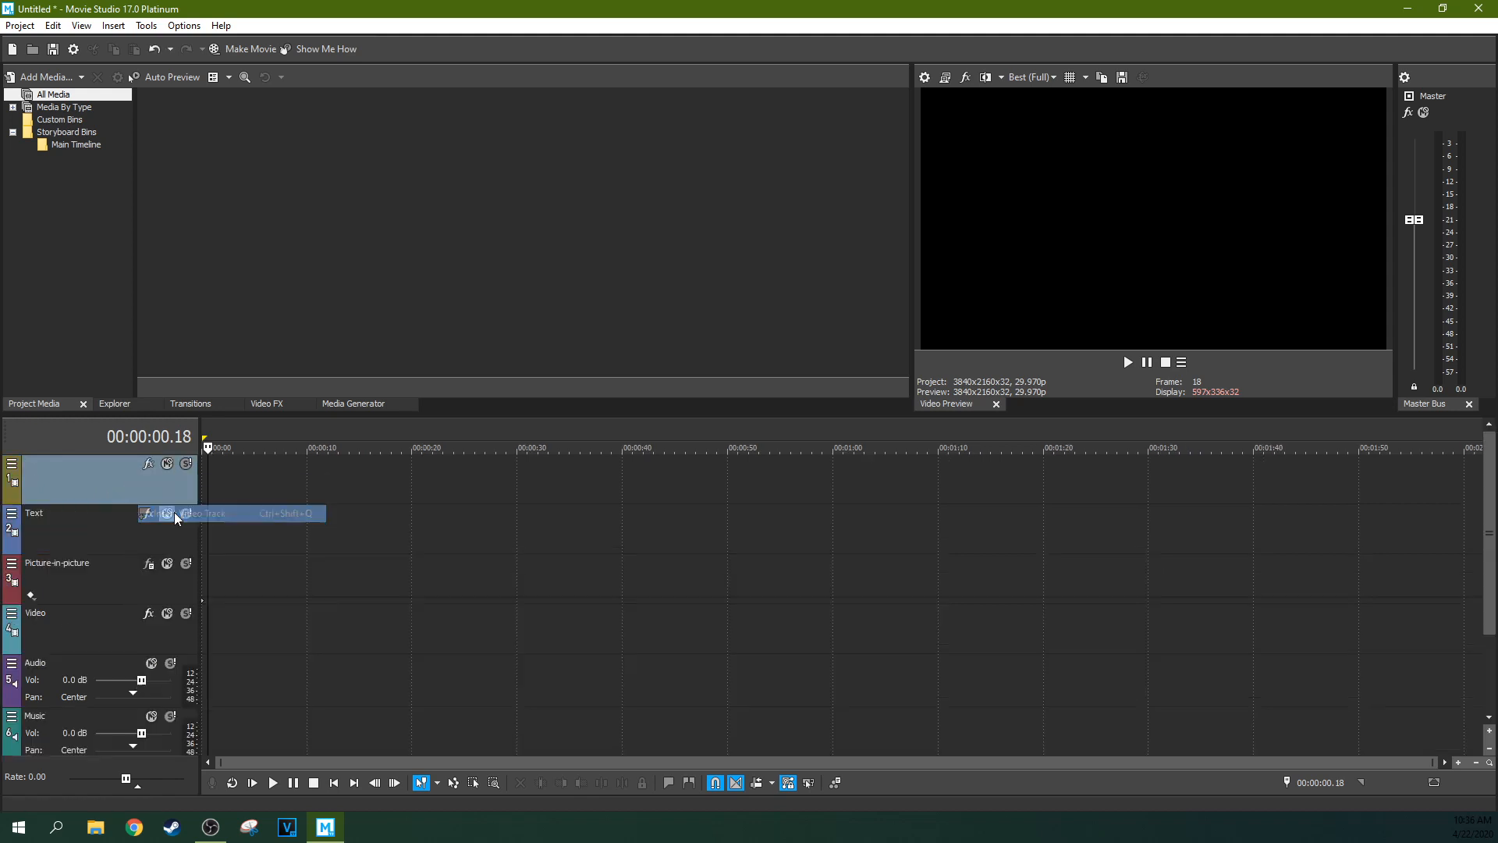
pyautogui.rightClick(134, 493)
pyautogui.click(166, 528)
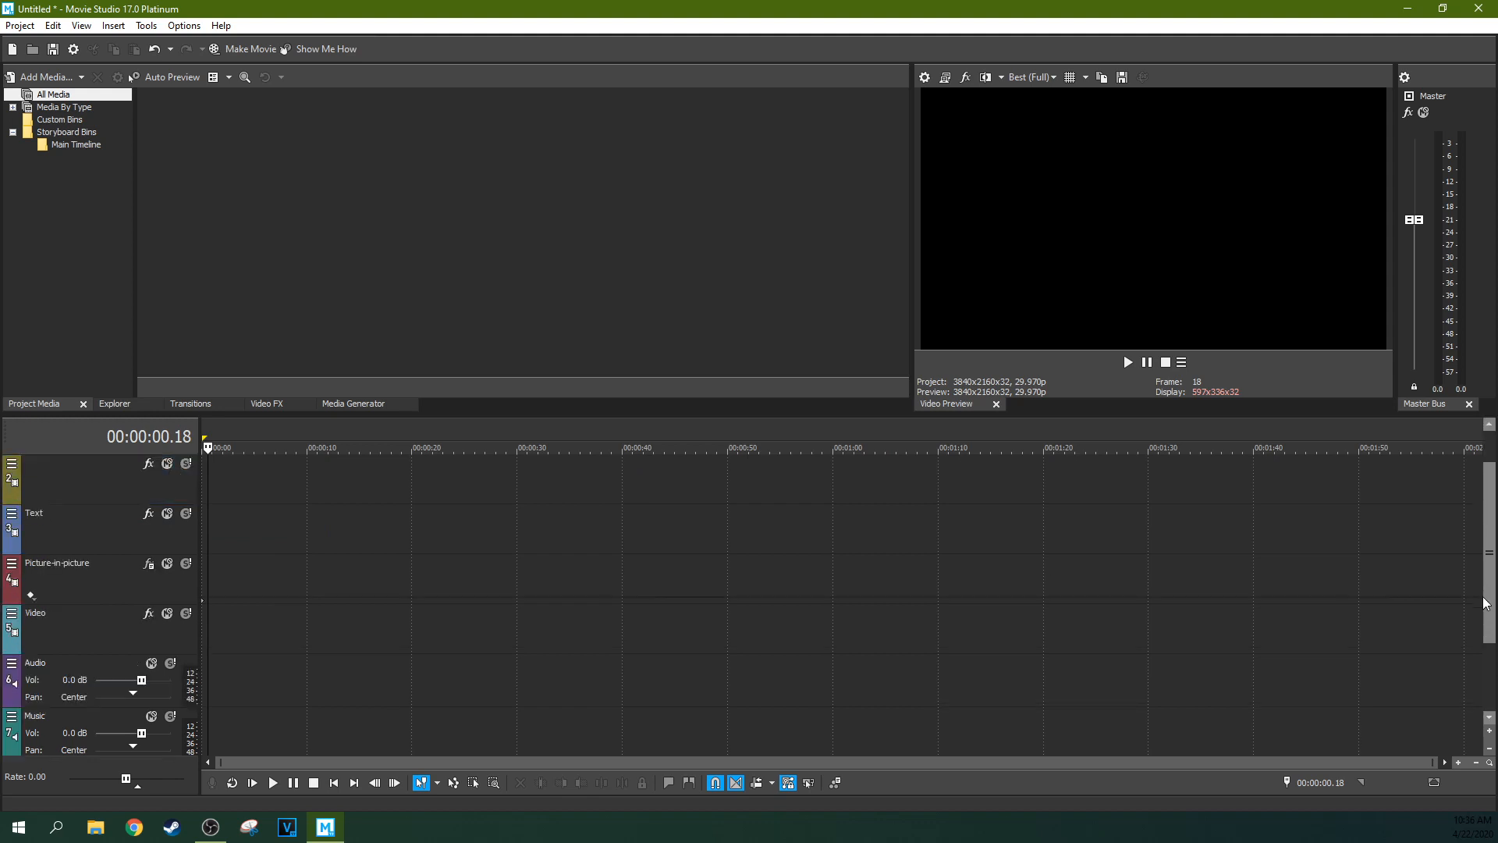
# - Insert a new audio track below the Music track
pyautogui.click(81, 633)
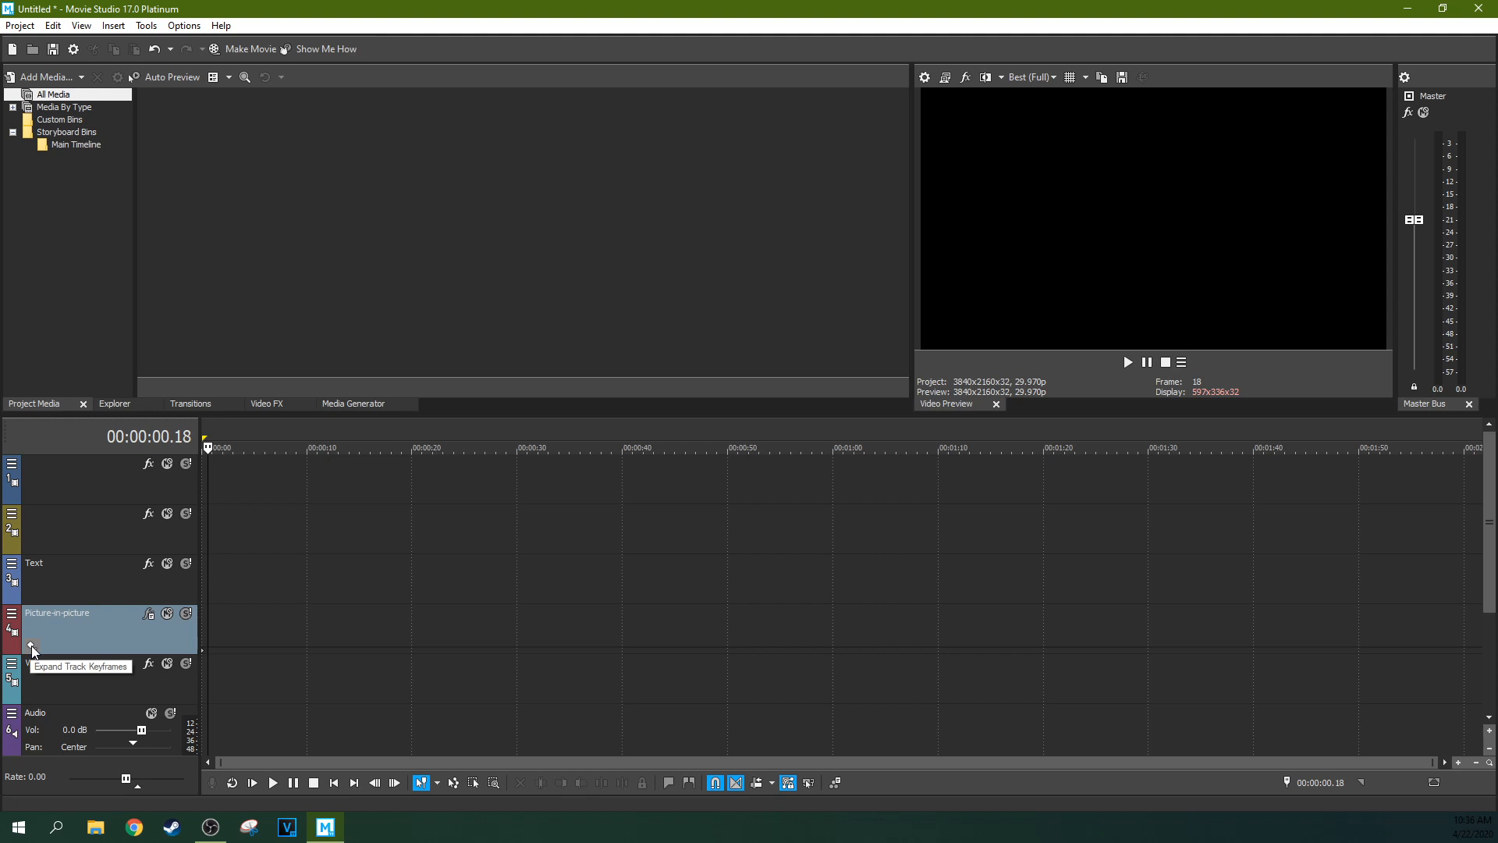
pyautogui.moveTo(1484, 498); pyautogui.dragTo(1473, 584)
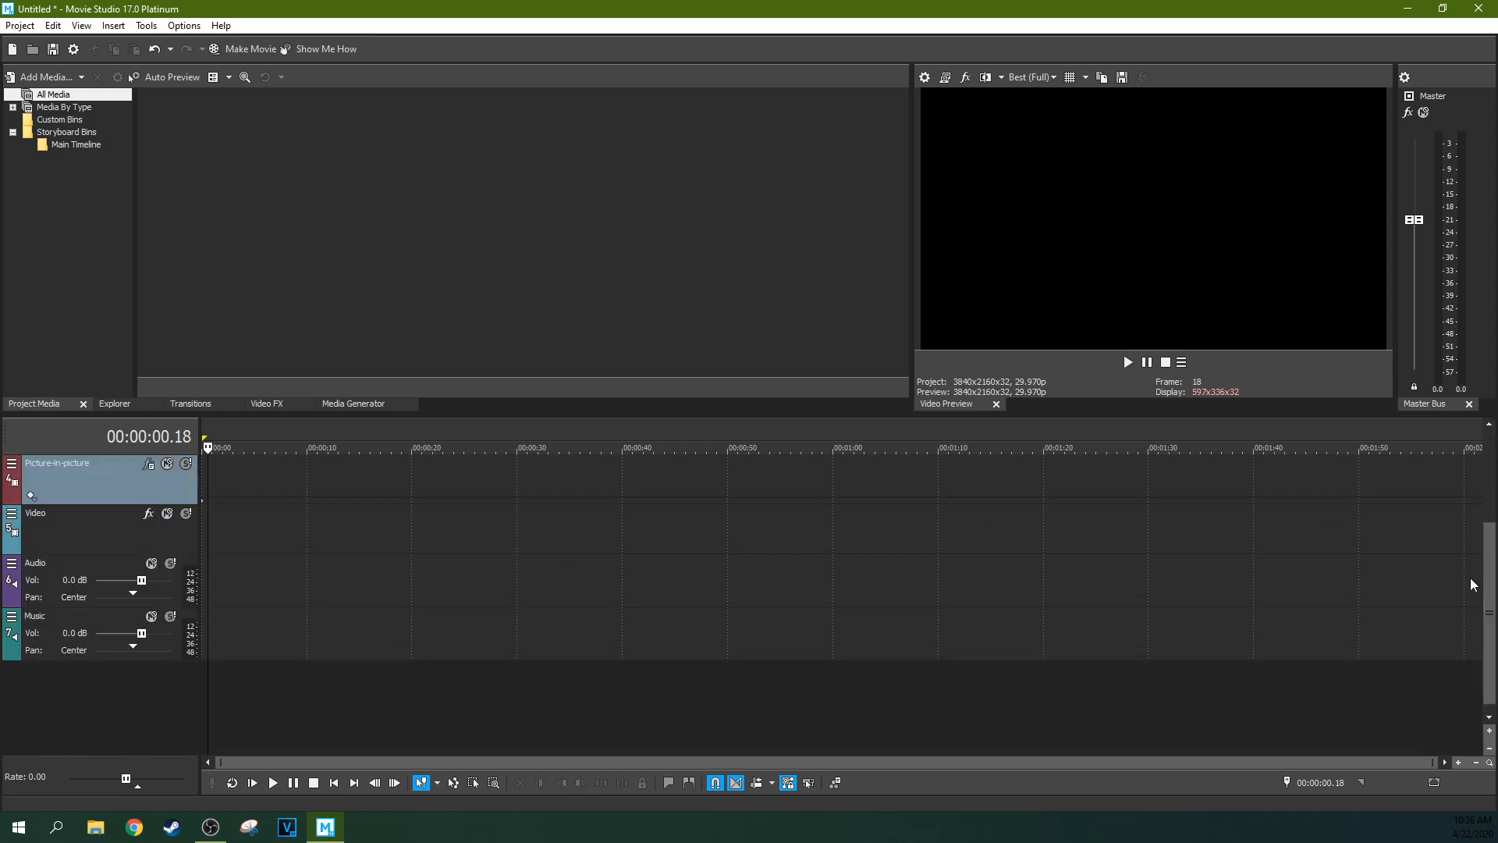
pyautogui.rightClick(25, 681)
pyautogui.click(67, 708)
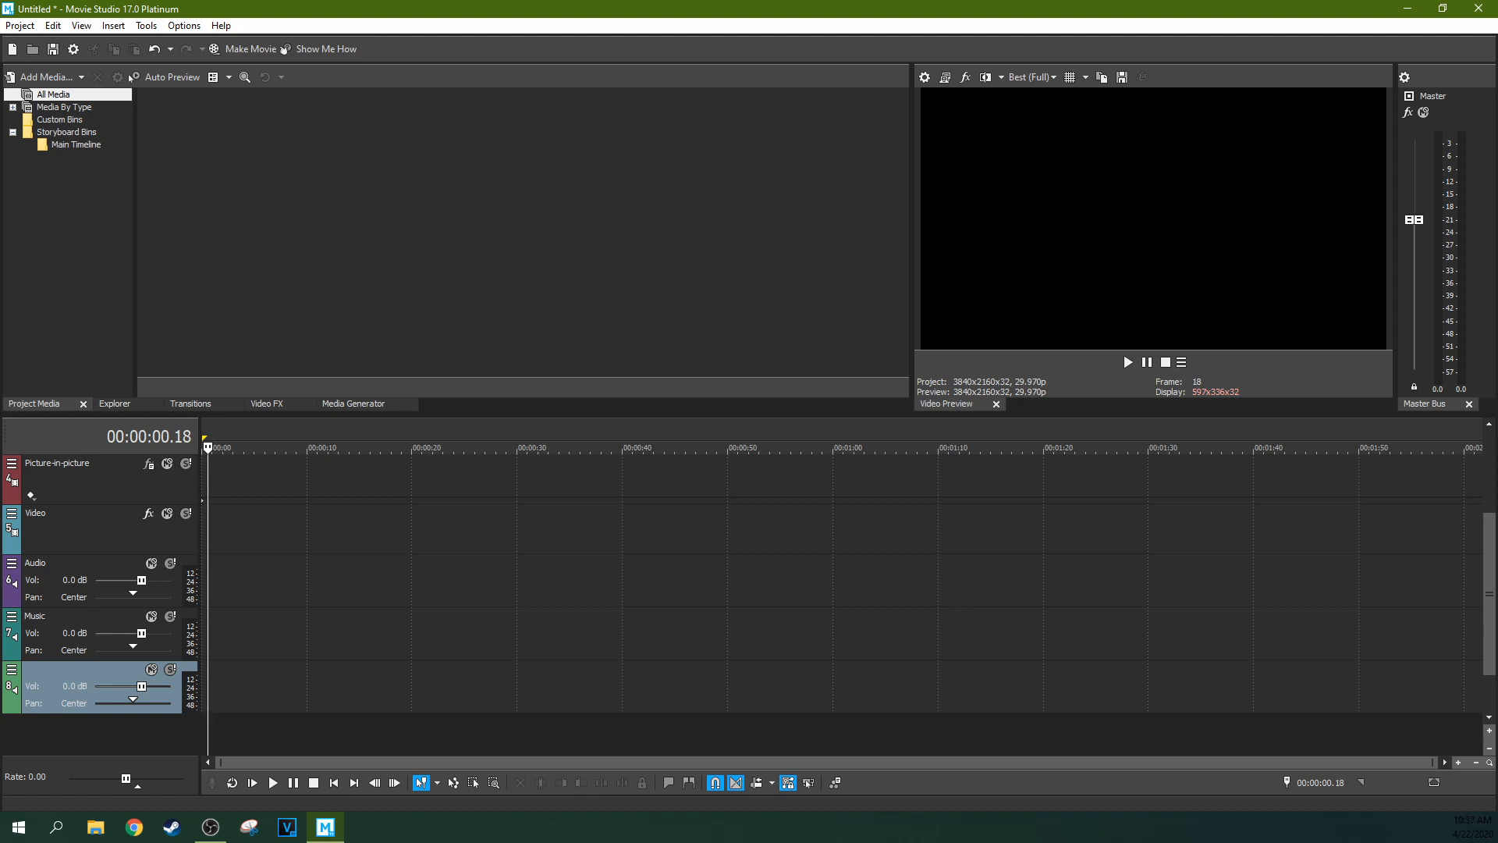
pyautogui.moveTo(1487, 671); pyautogui.dragTo(1486, 646)
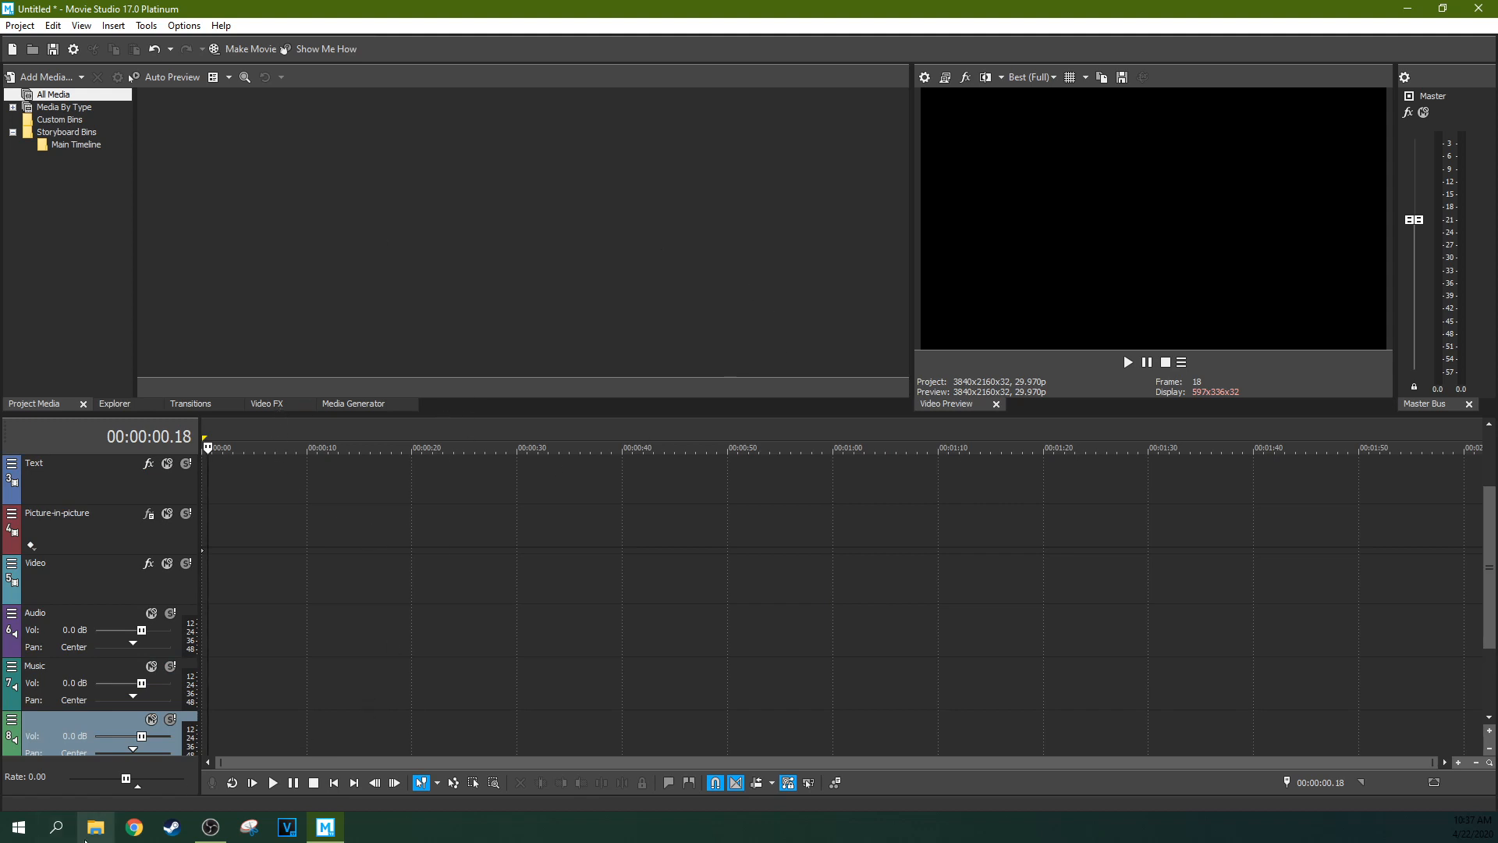
pyautogui.click(125, 405)
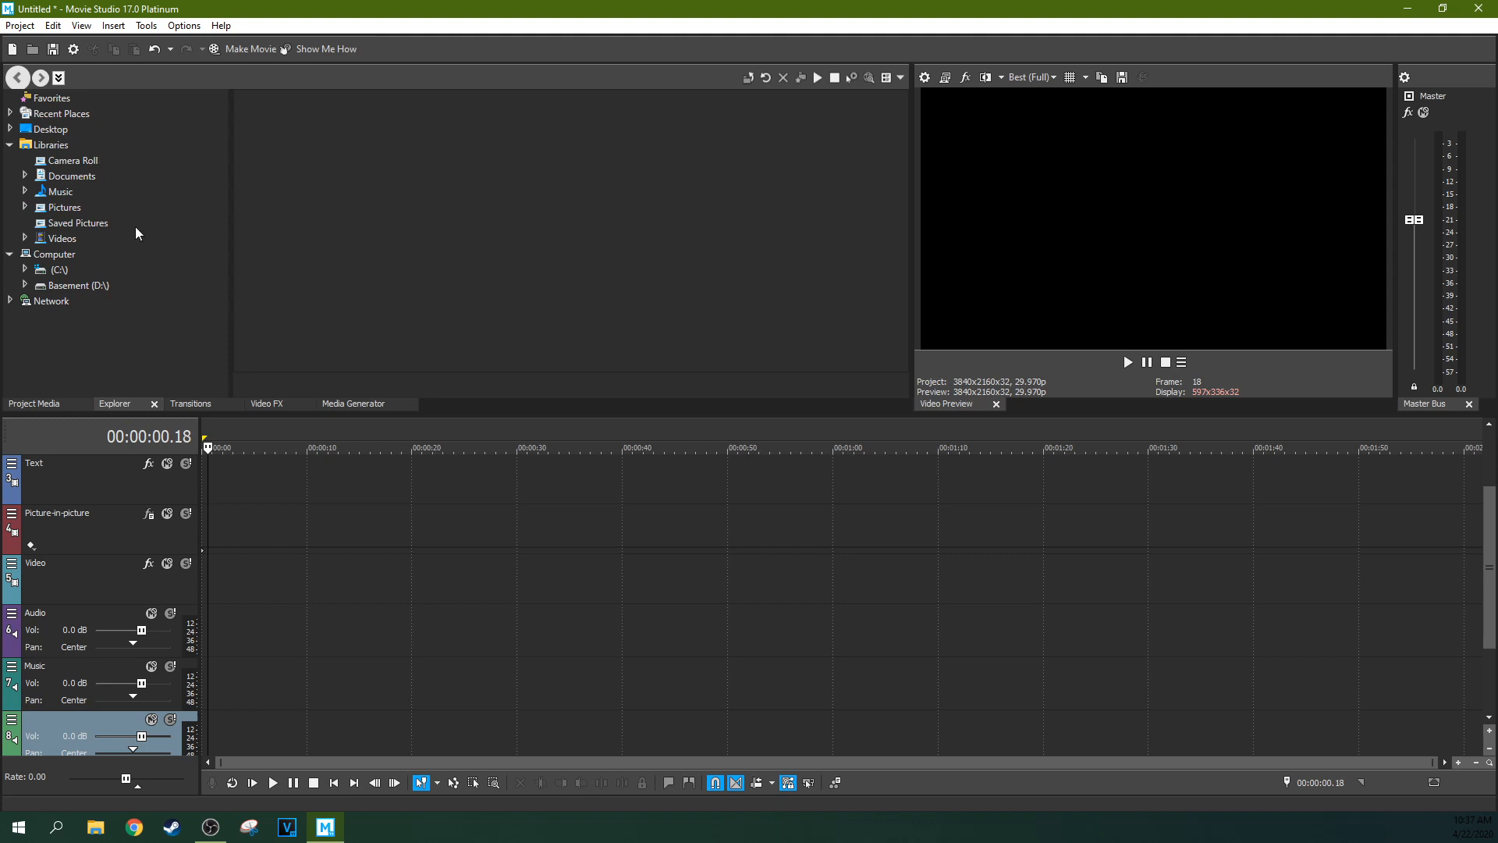
pyautogui.click(59, 401)
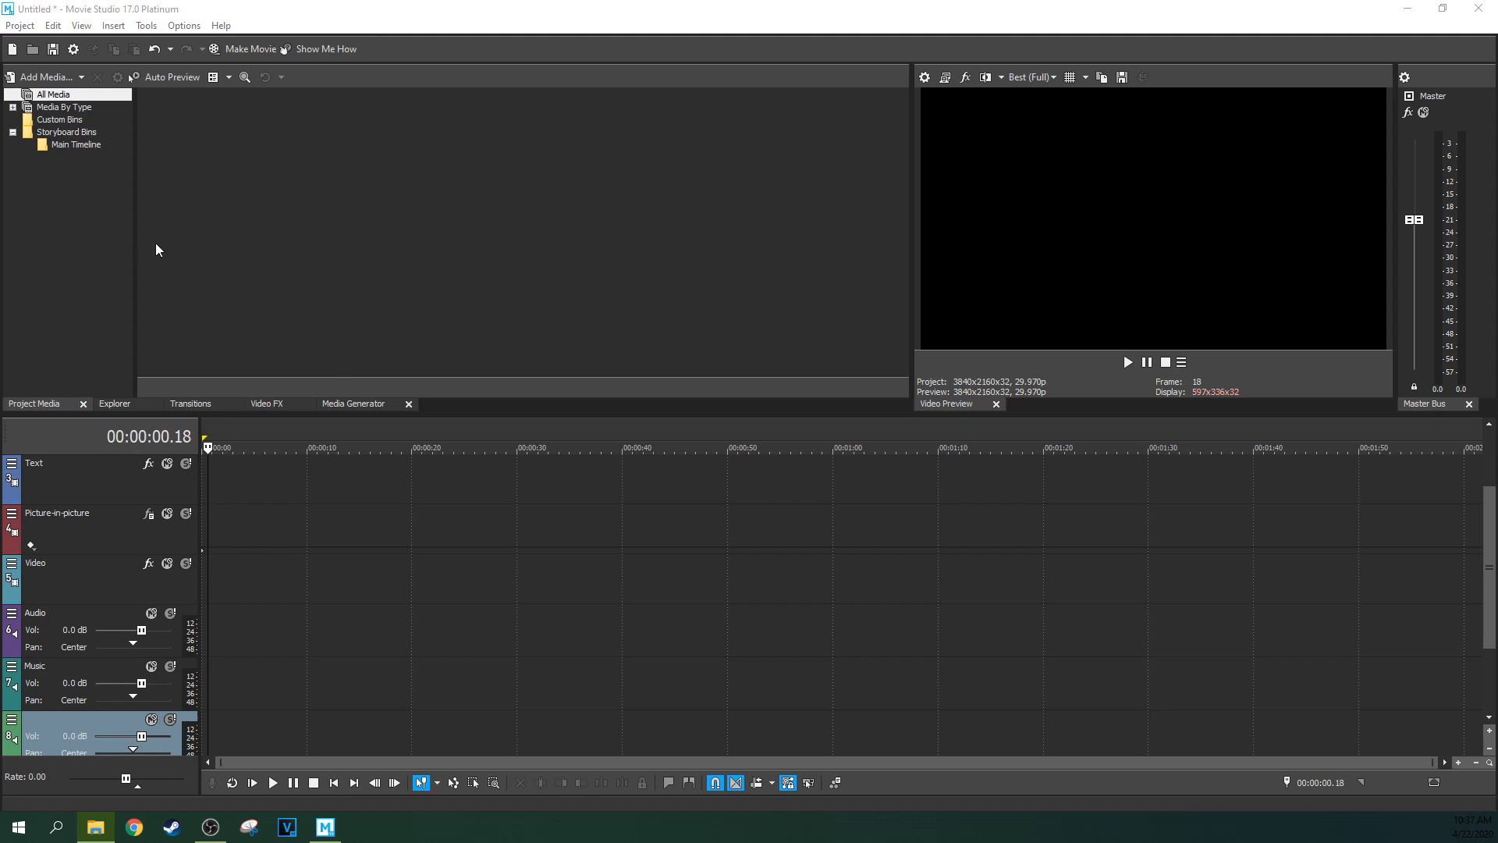
pyautogui.click(110, 401)
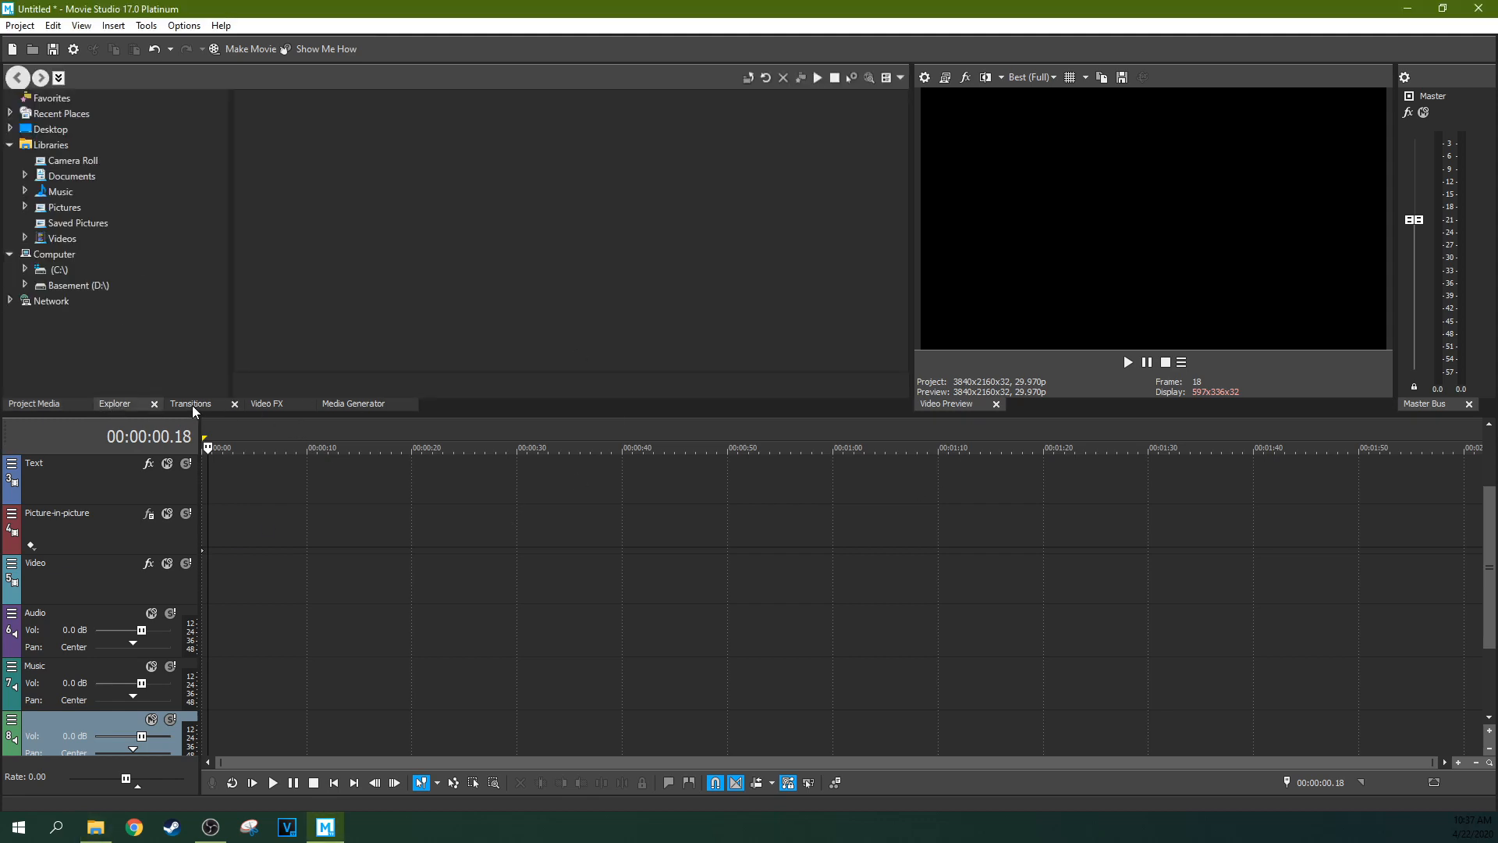
pyautogui.click(192, 405)
pyautogui.click(50, 402)
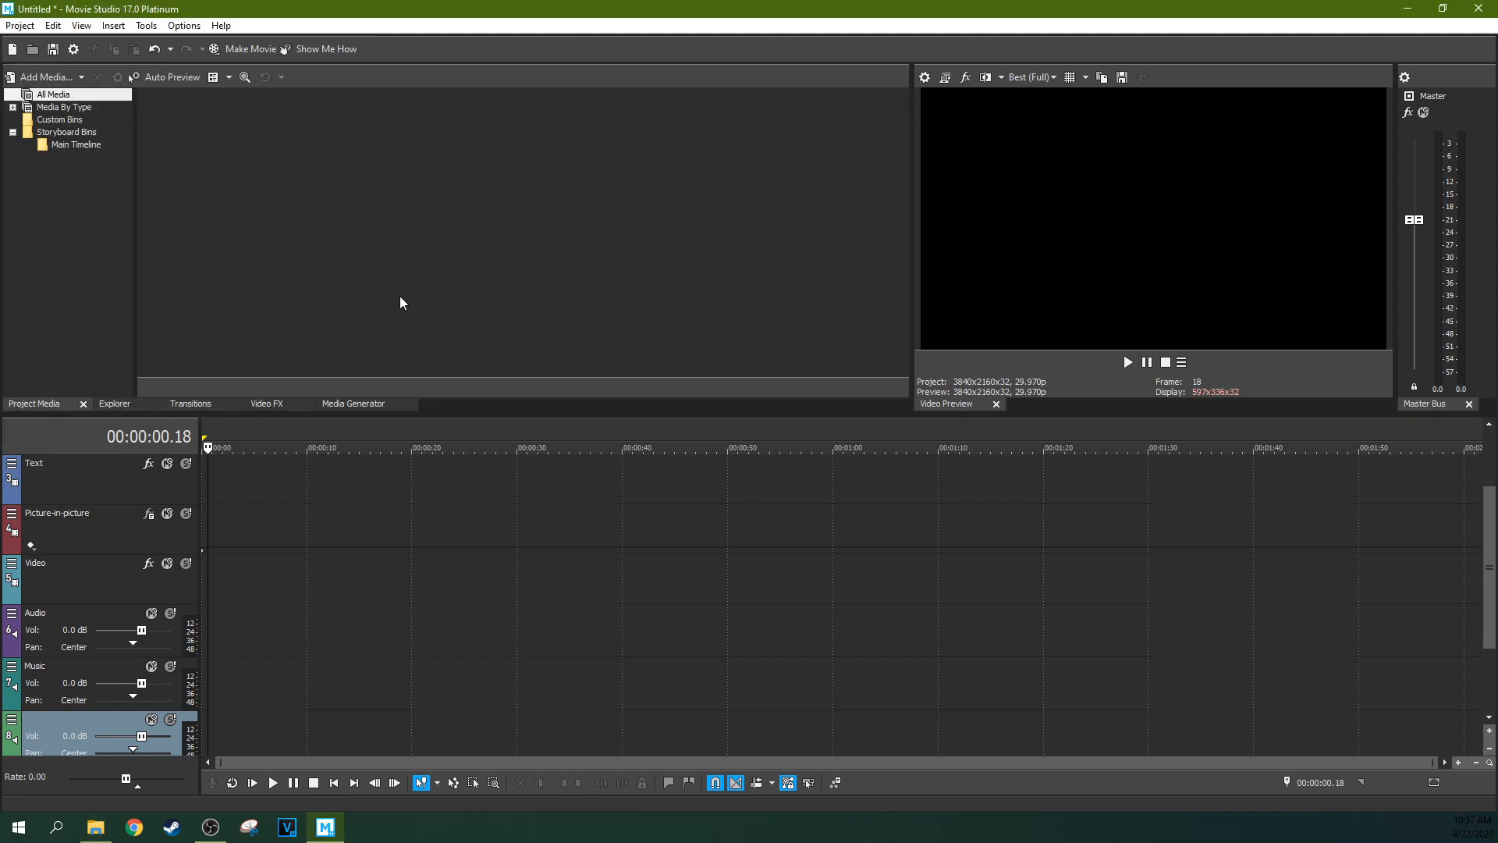
# - Import C0308.MP4 from the Good Raws folder into the project media, then put the file window away
pyautogui.moveTo(1497, 297); pyautogui.dragTo(846, 234)
pyautogui.scroll(-1, 1084, 409)
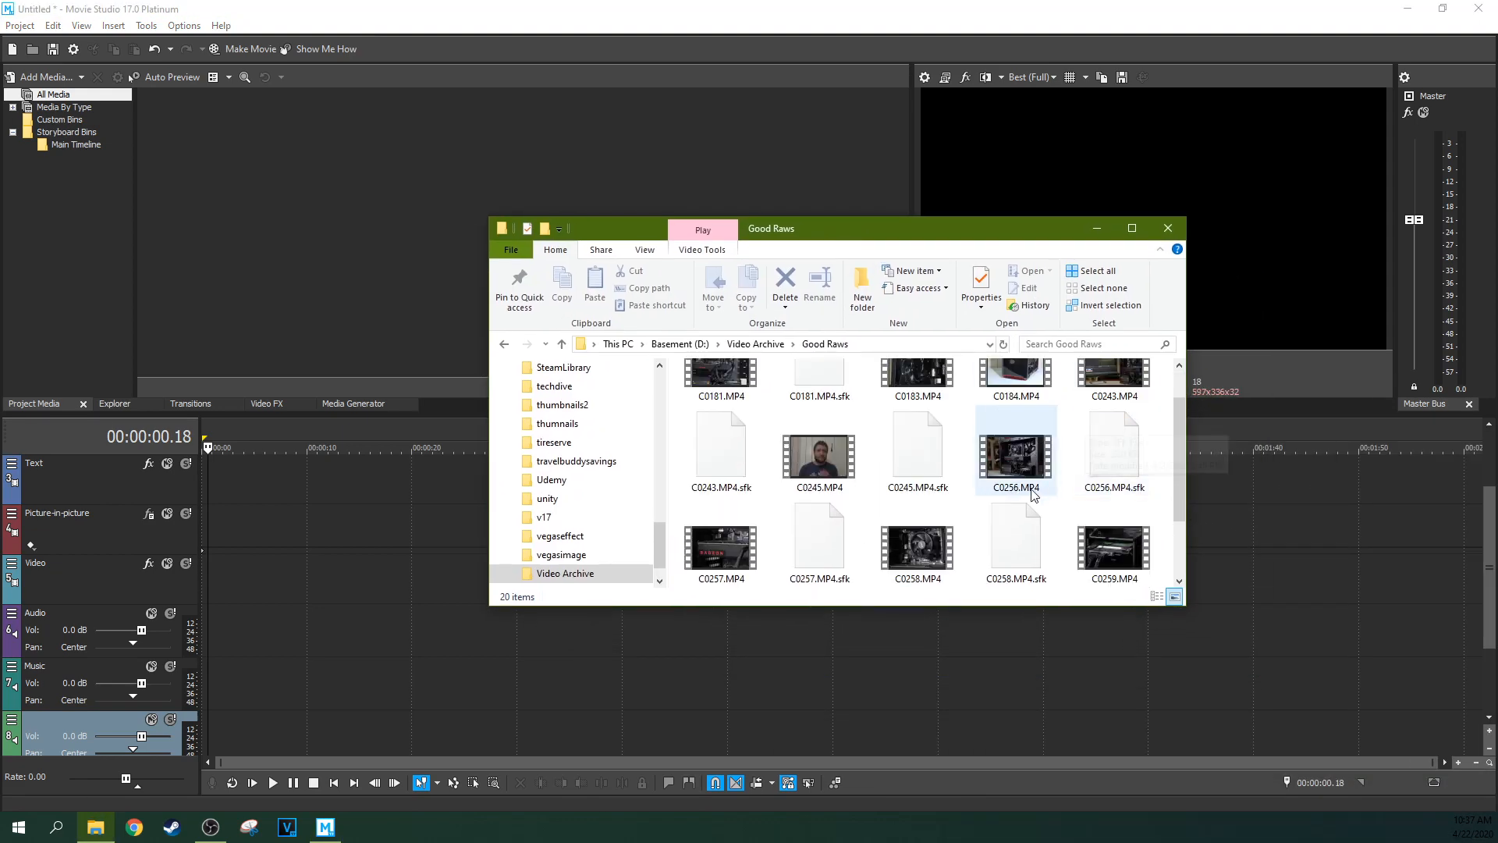
pyautogui.scroll(-1, 1034, 496)
pyautogui.moveTo(1017, 555); pyautogui.dragTo(292, 193)
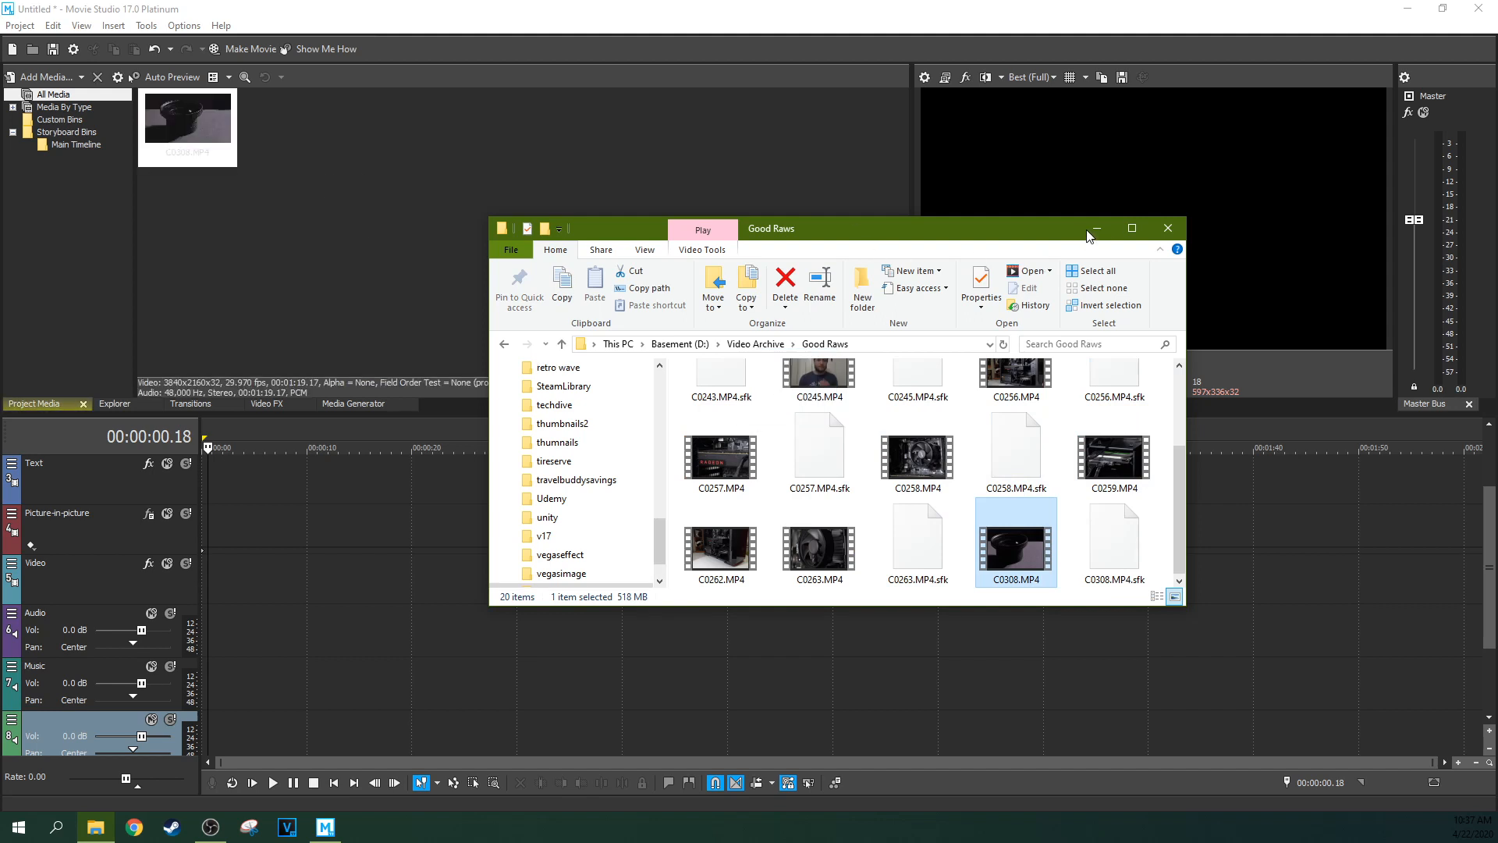
pyautogui.click(1097, 229)
pyautogui.click(368, 224)
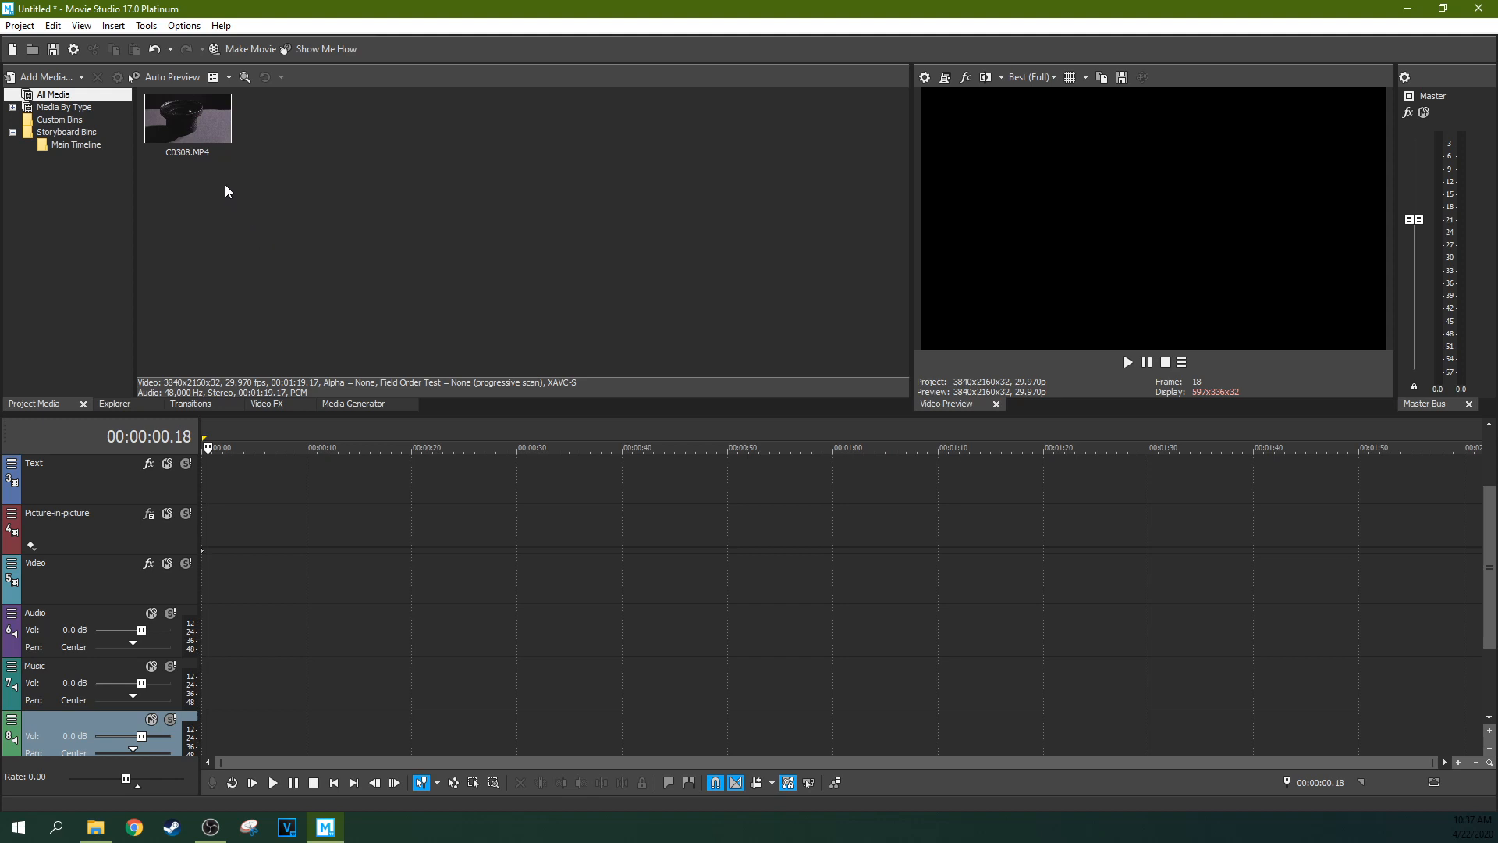
# - Examine the media properties of C0308.MP4 and the commands available for the clip
pyautogui.click(197, 139)
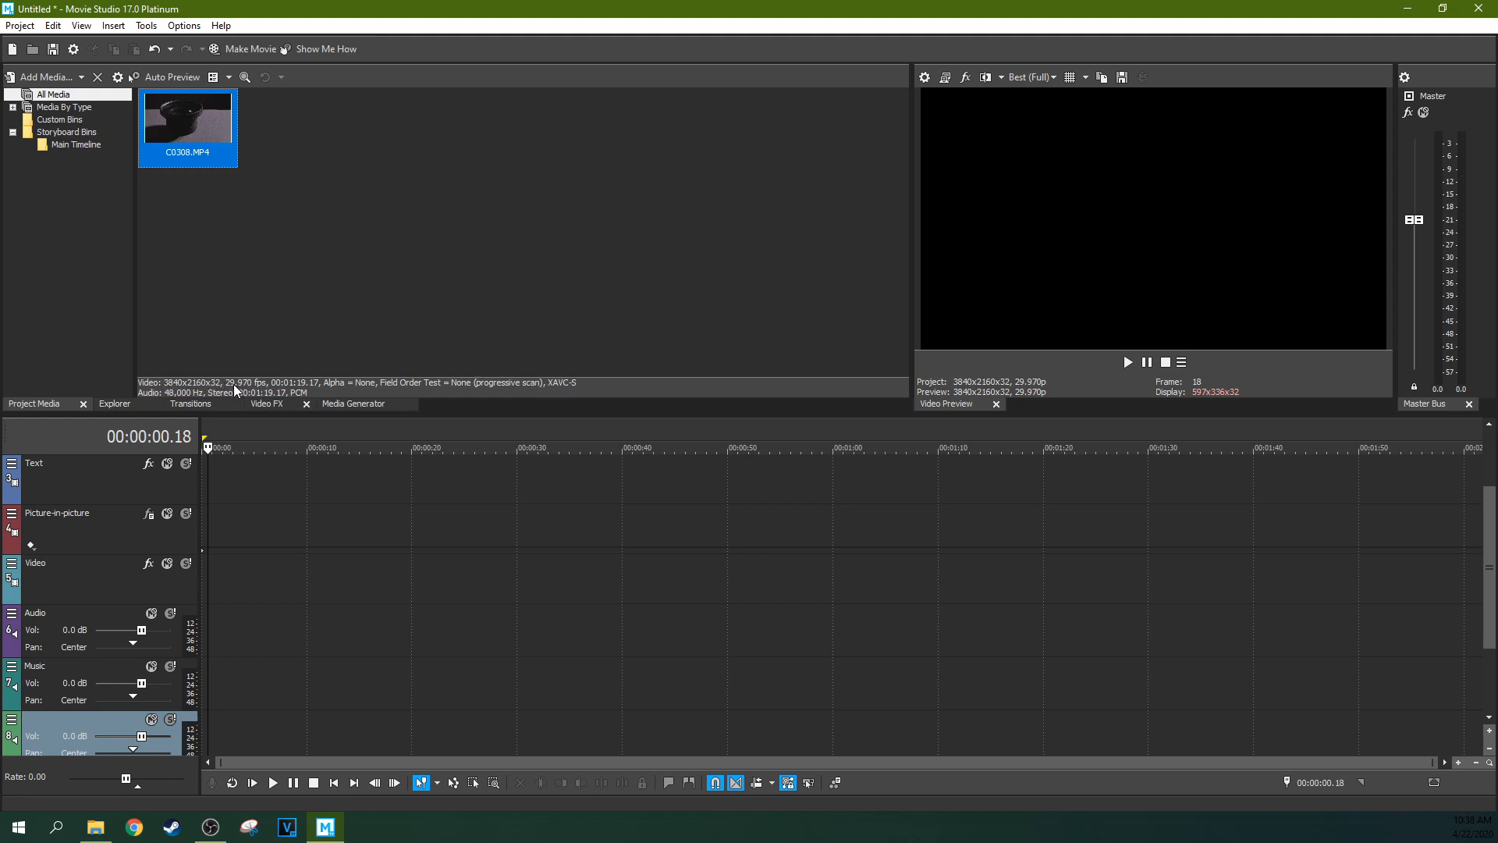
pyautogui.rightClick(193, 148)
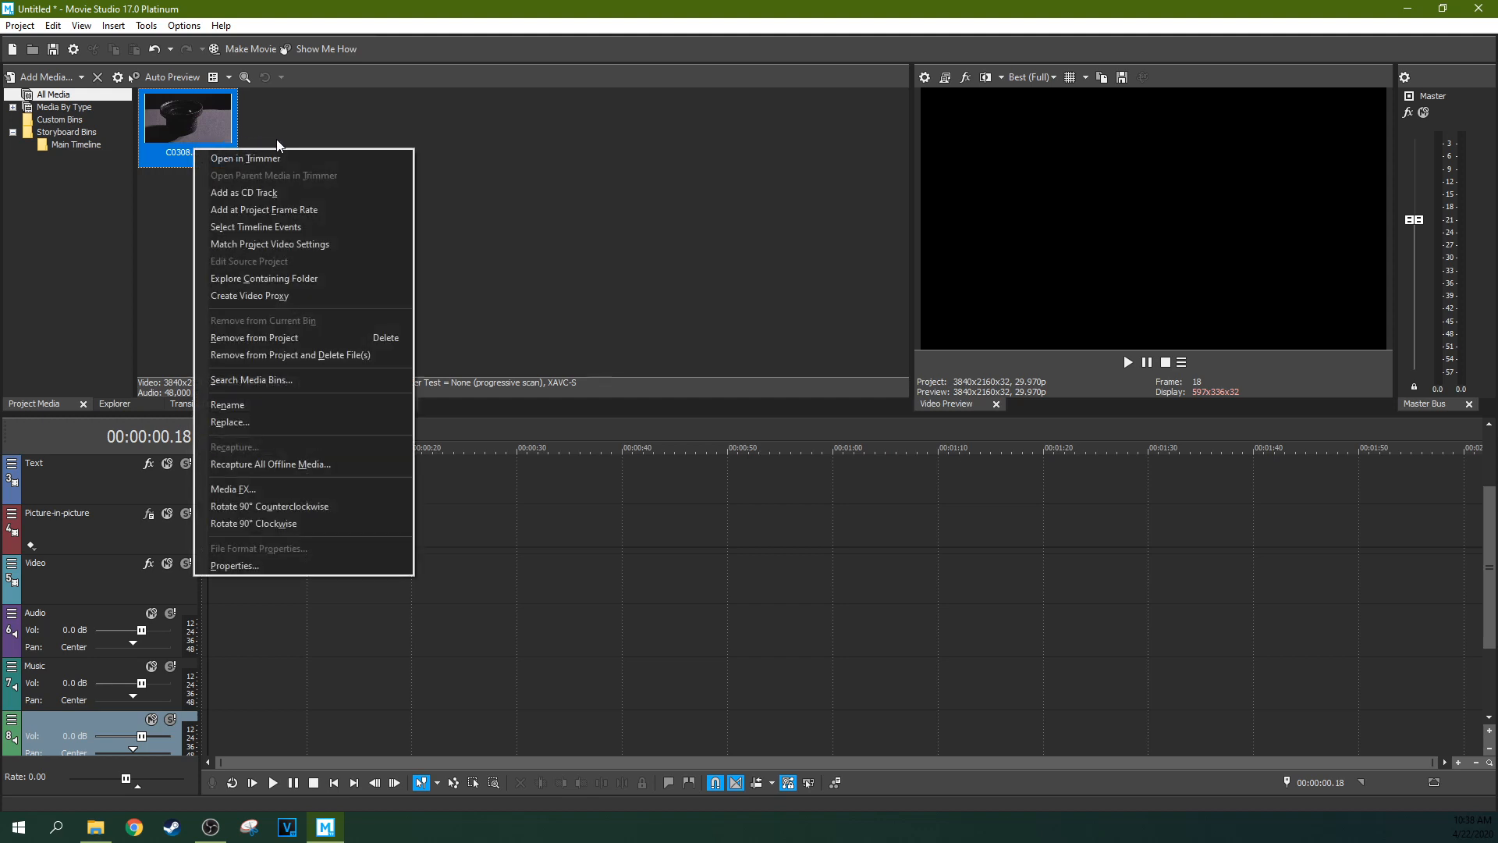
pyautogui.click(479, 223)
pyautogui.click(479, 227)
pyautogui.click(170, 133)
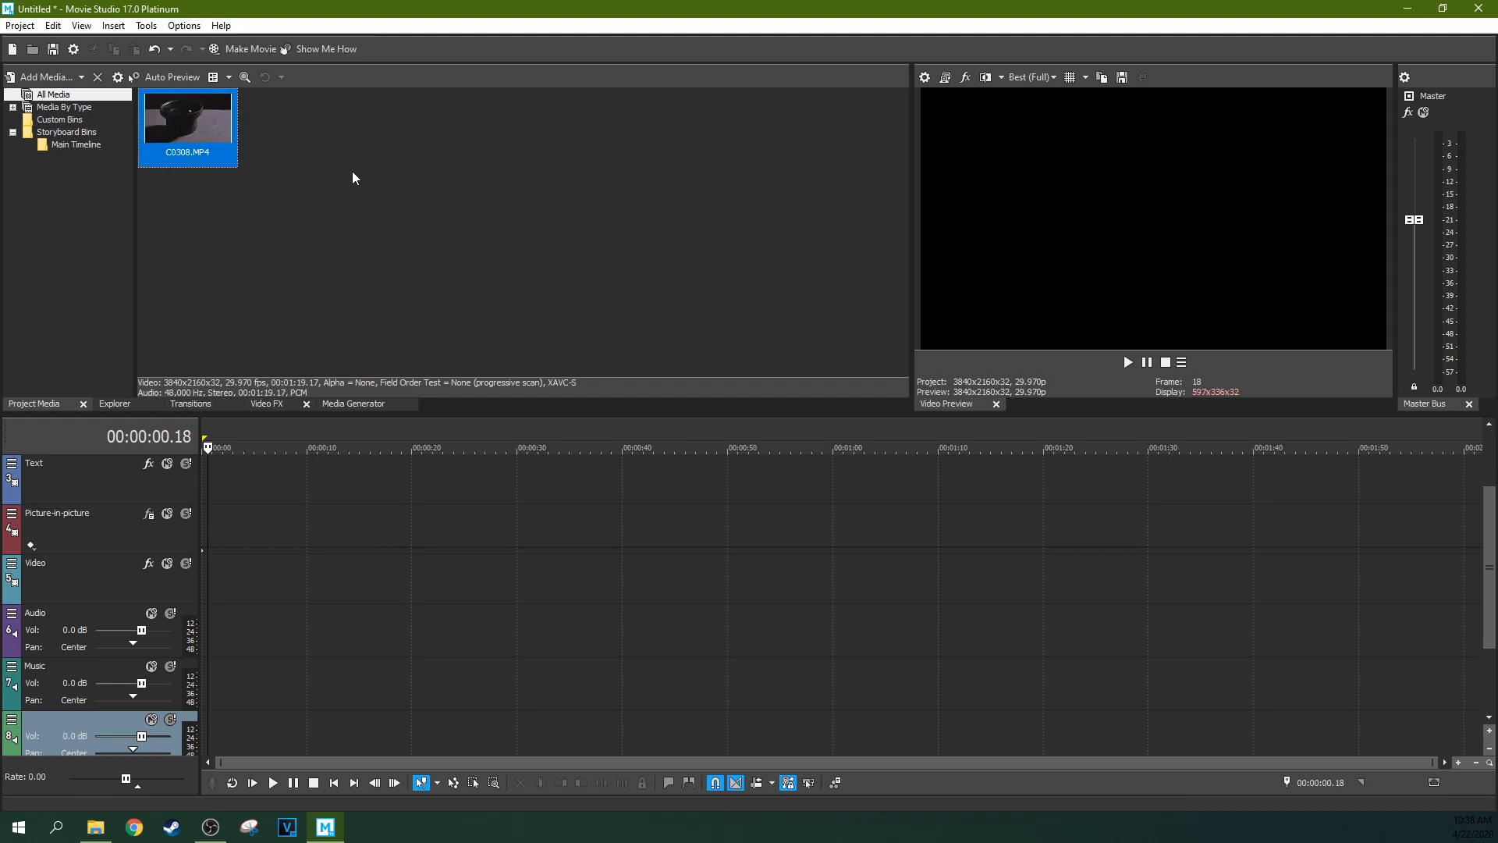
pyautogui.rightClick(198, 143)
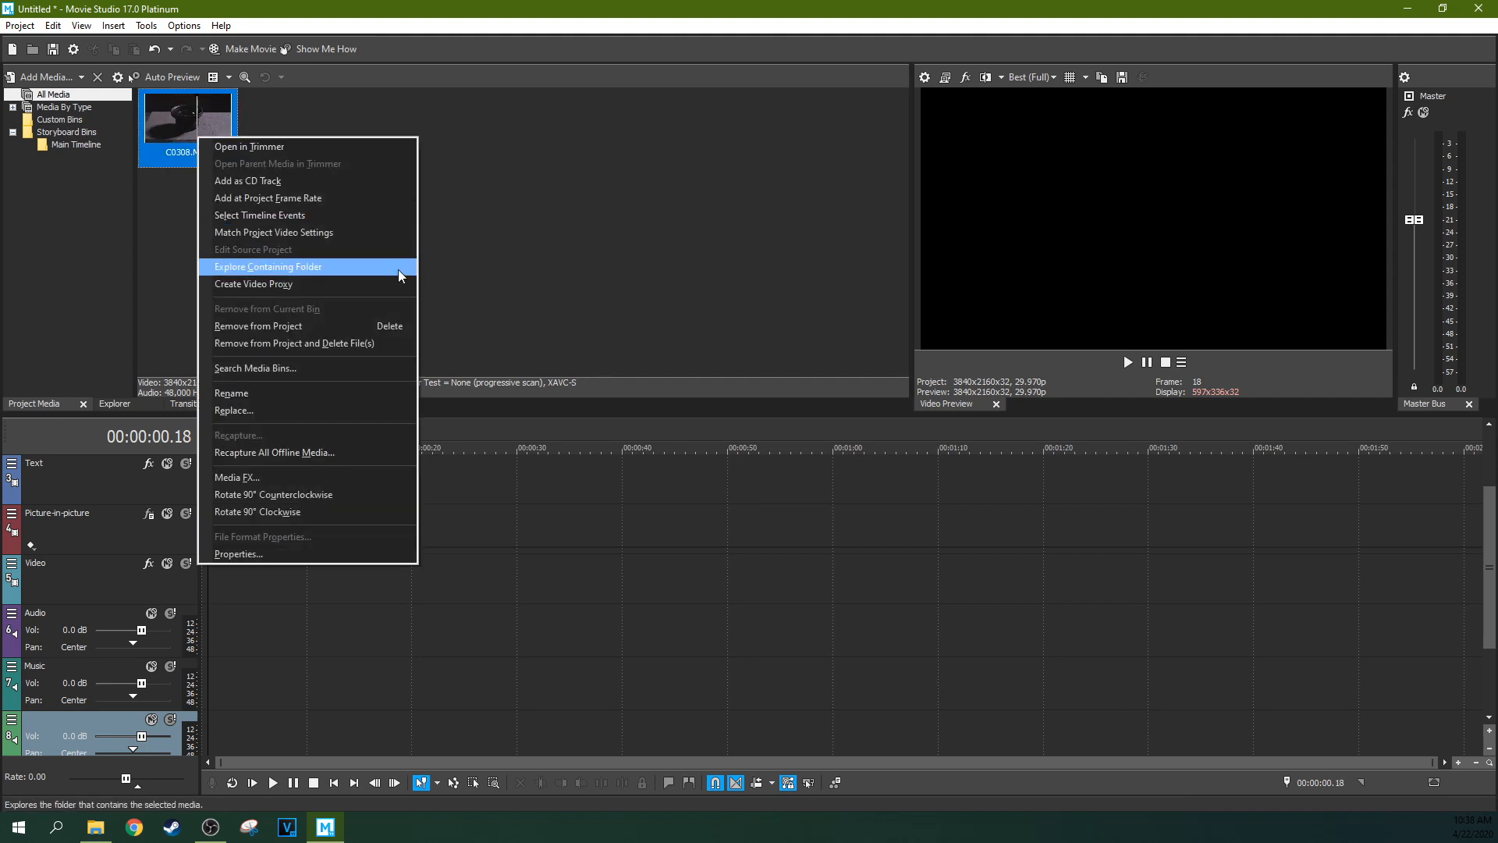
pyautogui.click(527, 184)
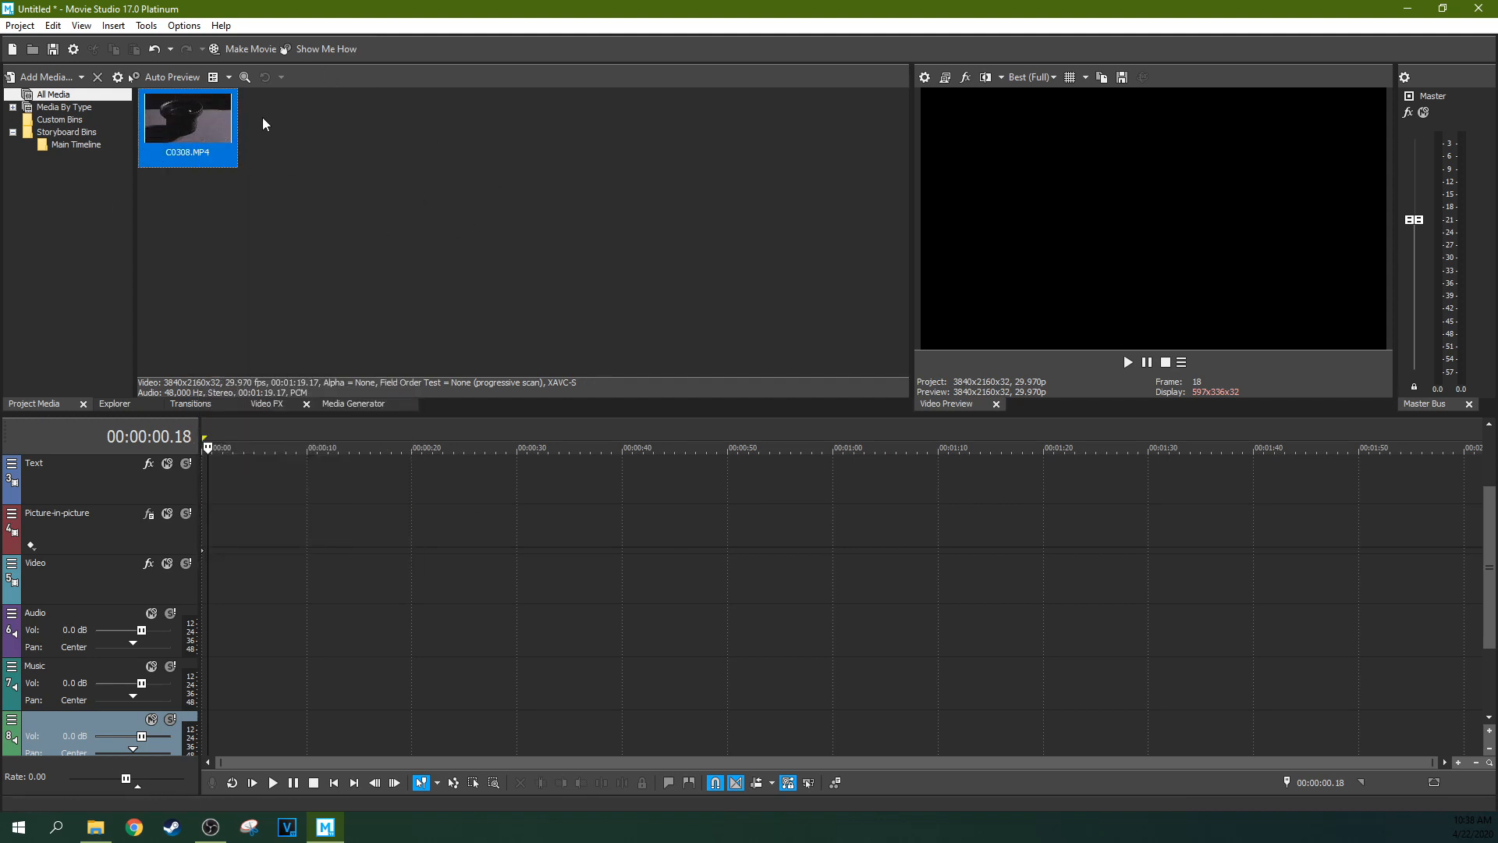
# - Place C0308.MP4 on the Video and Audio tracks and move the grouped clip to start at about 6 seconds
pyautogui.moveTo(199, 142); pyautogui.dragTo(228, 583)
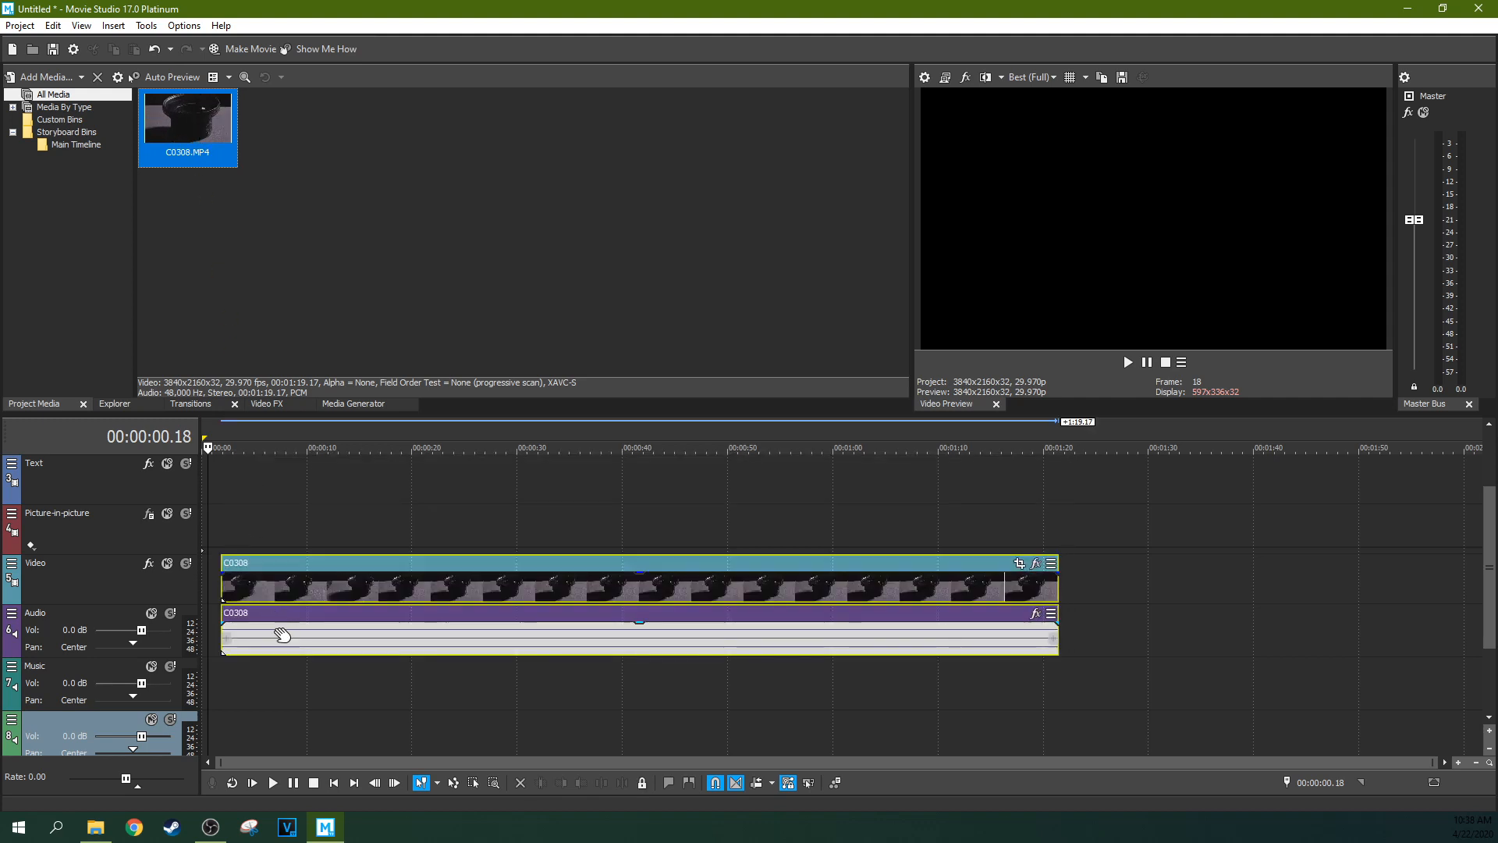
pyautogui.click(277, 628)
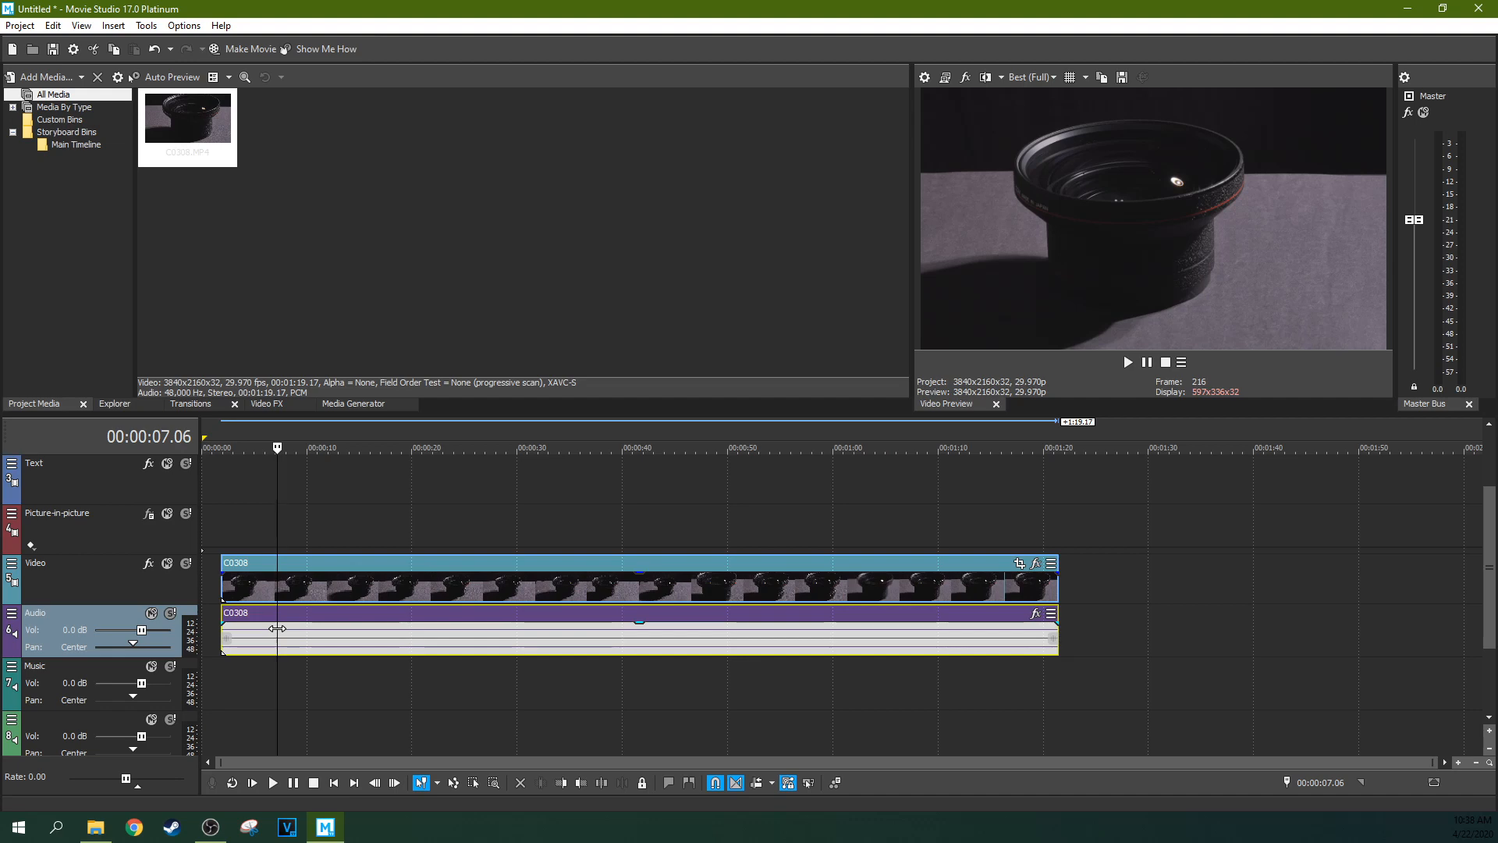
pyautogui.click(333, 591)
pyautogui.moveTo(625, 599); pyautogui.dragTo(787, 601)
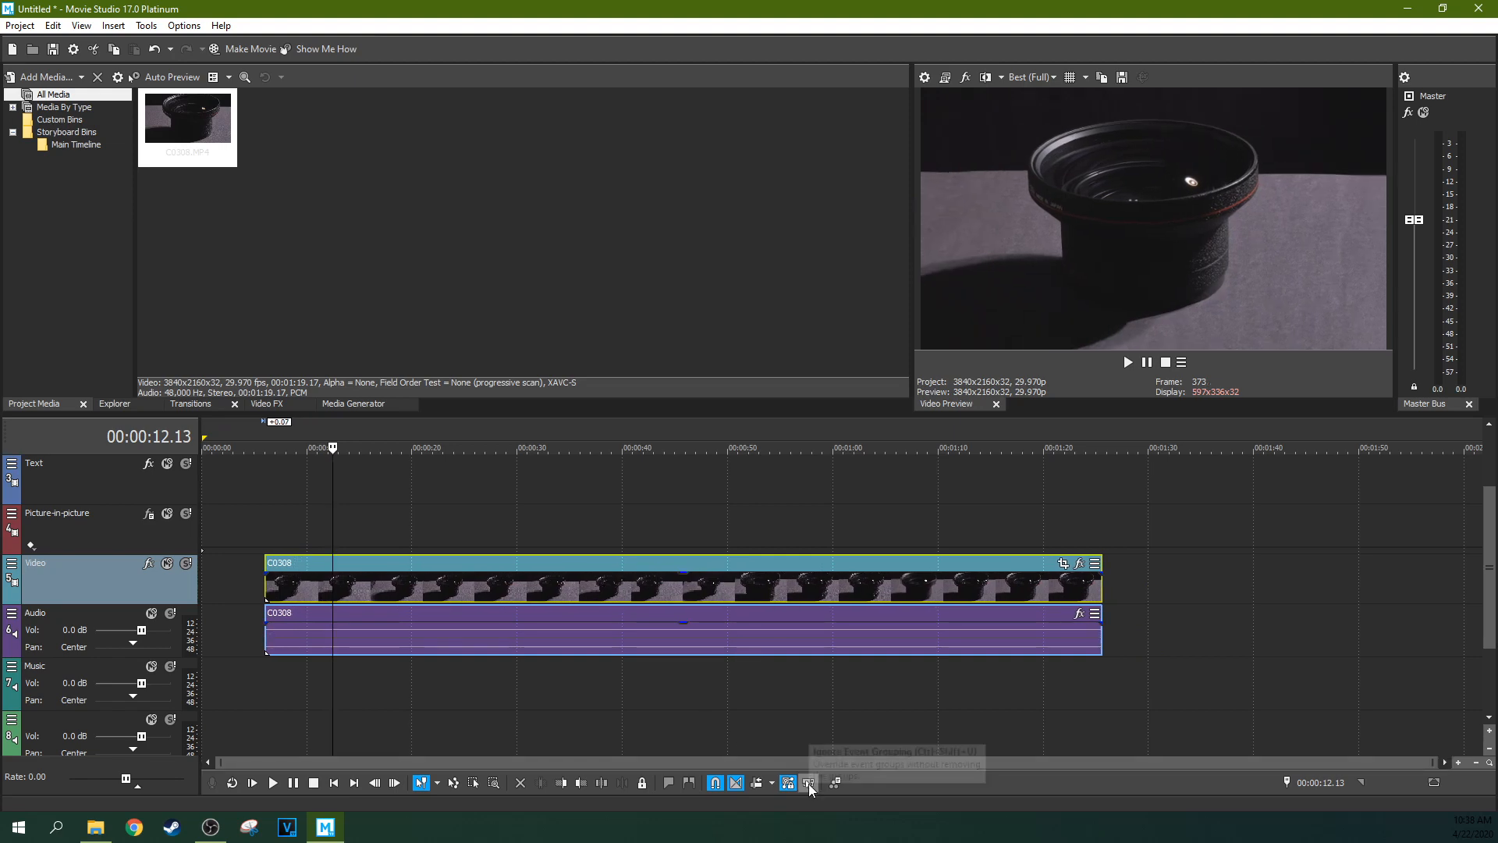
# - Enable Ignore Event Grouping and move only the C0308 video event to start at 00:00:12.13
pyautogui.click(808, 783)
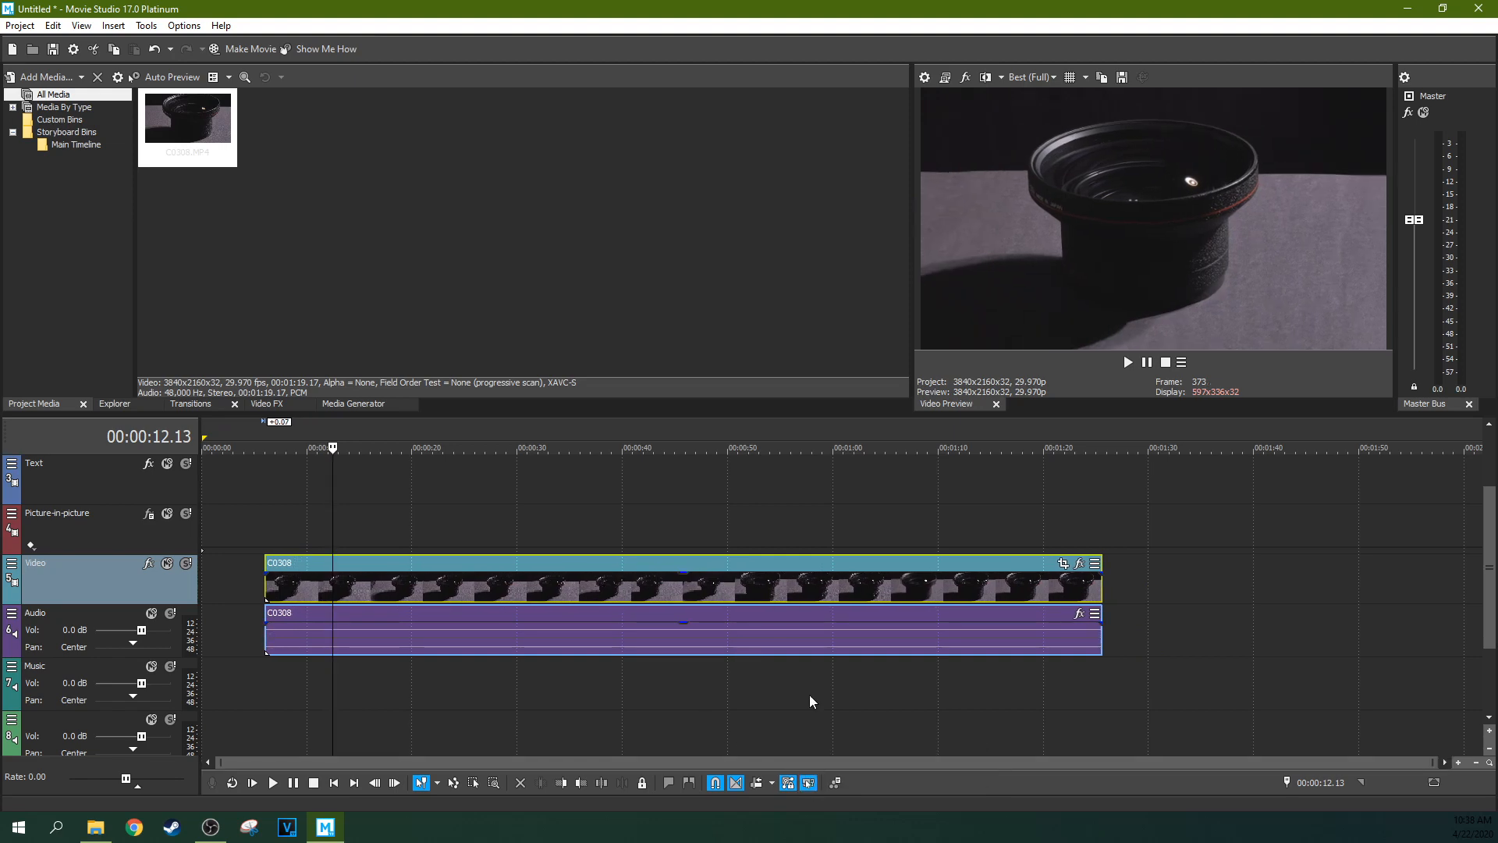
pyautogui.moveTo(803, 588); pyautogui.dragTo(863, 597)
pyautogui.click(829, 632)
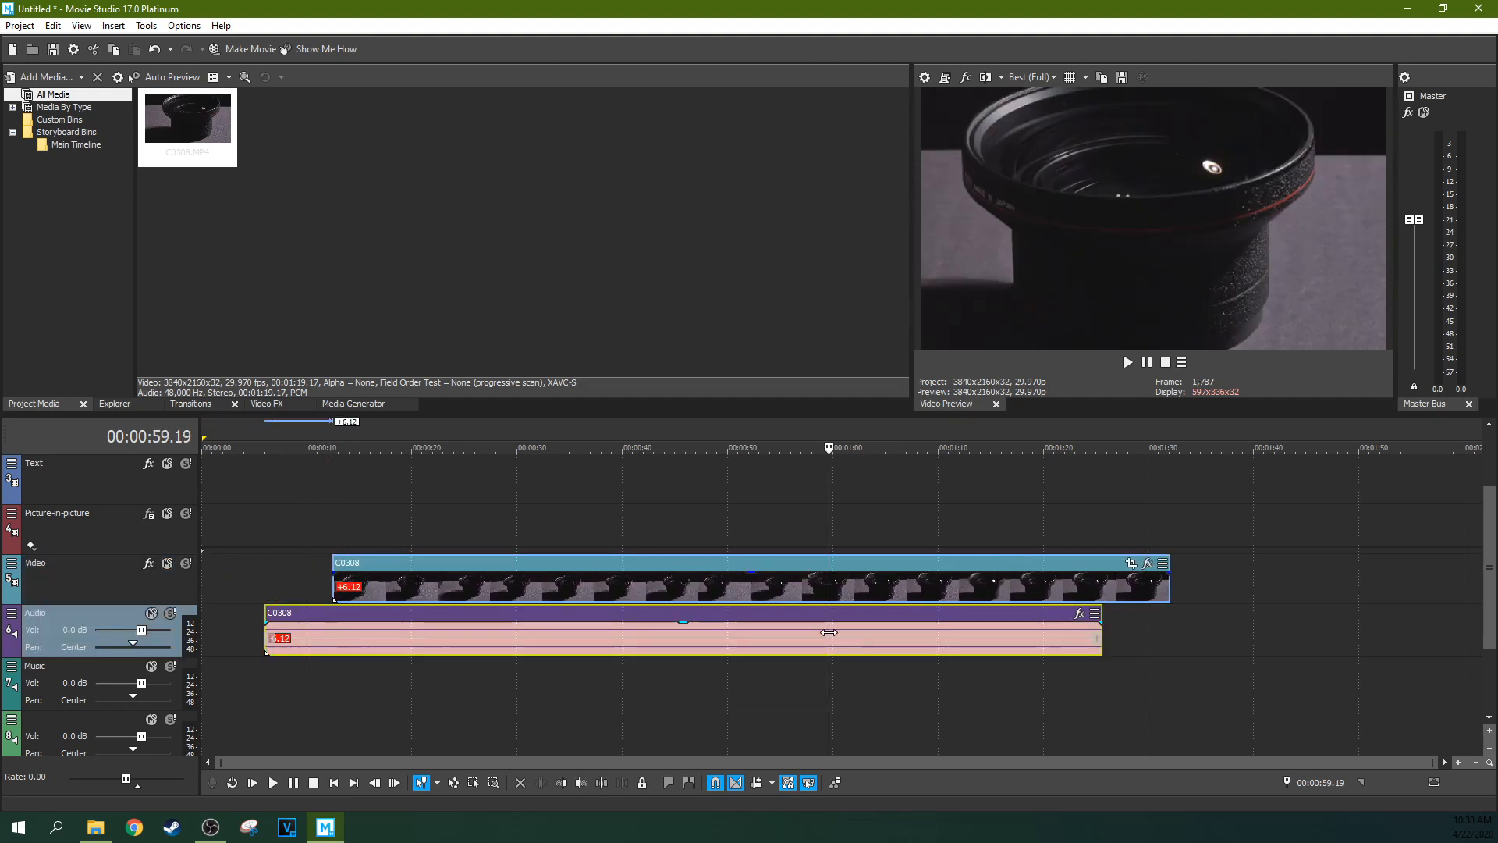
# - Try deleting only the C0308 audio event, and undo both that deletion and the separate move of the video event
pyautogui.press('Delete')
pyautogui.hotkey('ctrl', 'z')
pyautogui.hotkey('ctrl', 'z')
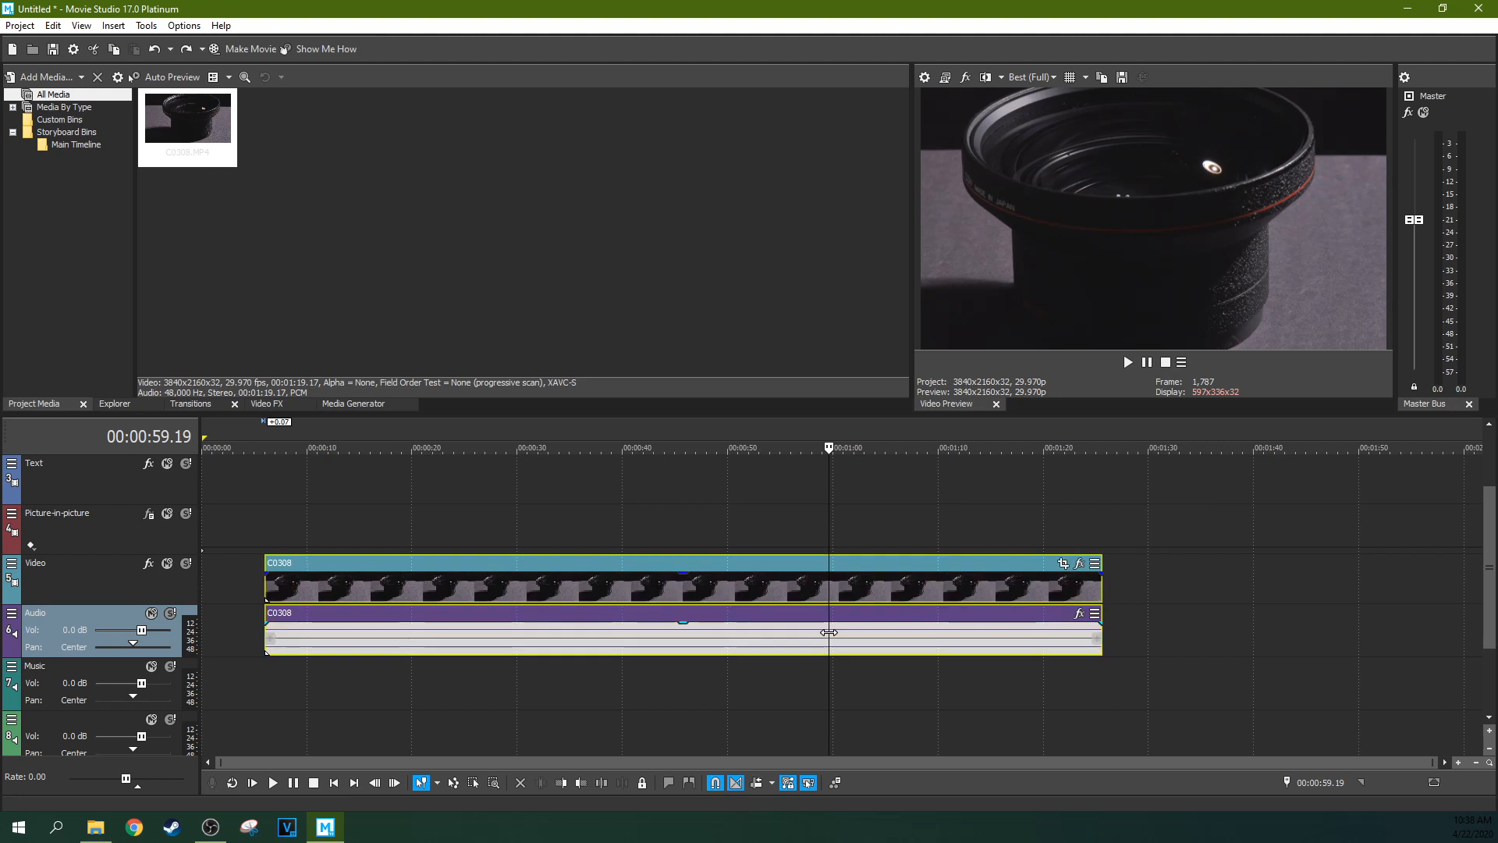
# - Delete the C0308 video event on its own, followed by the matching audio event, to clear the timeline
pyautogui.click(791, 598)
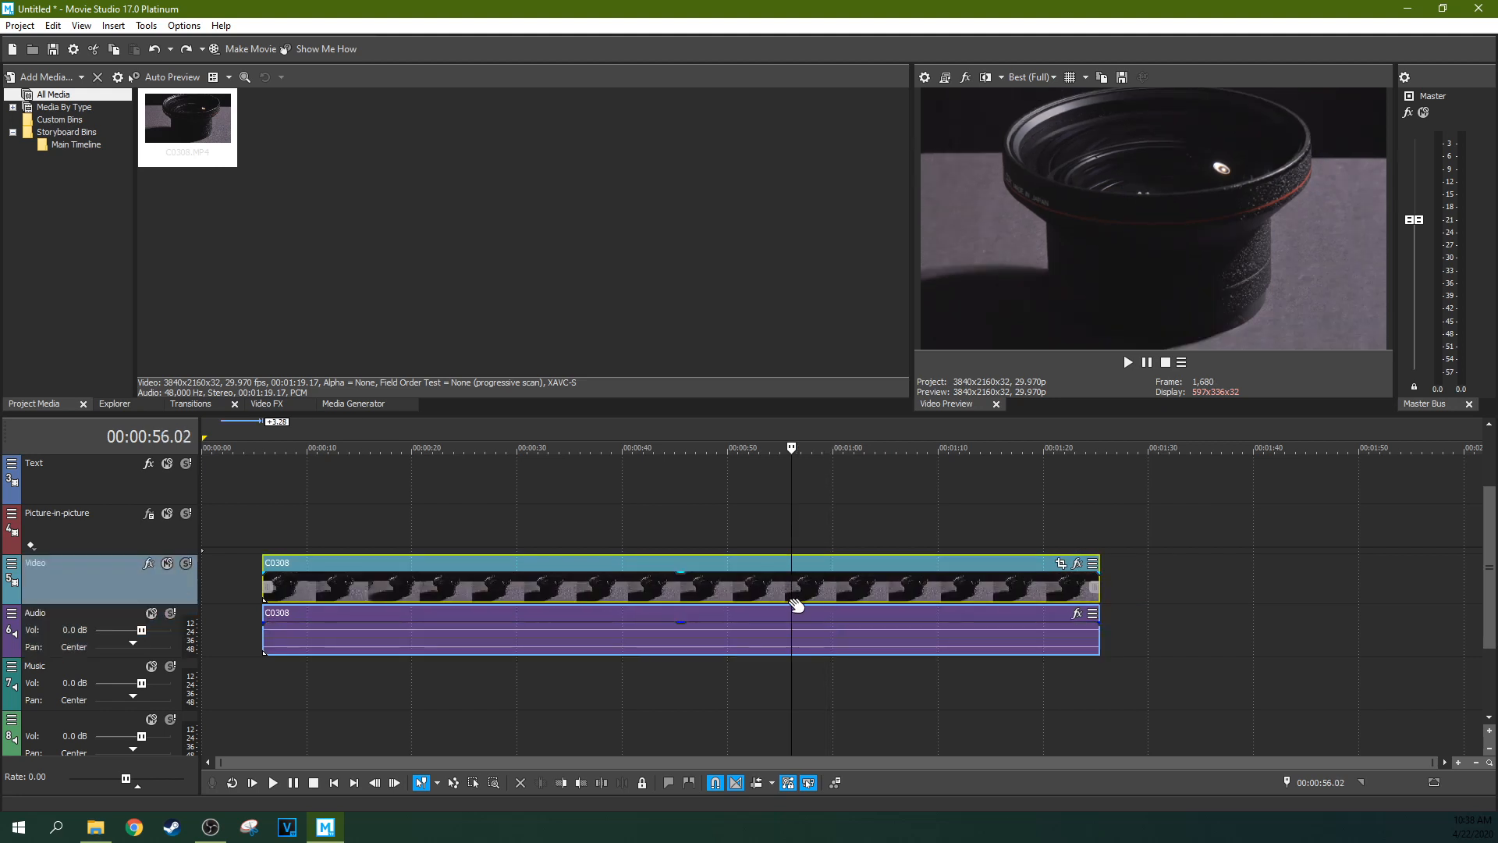
pyautogui.press('Delete')
pyautogui.click(745, 643)
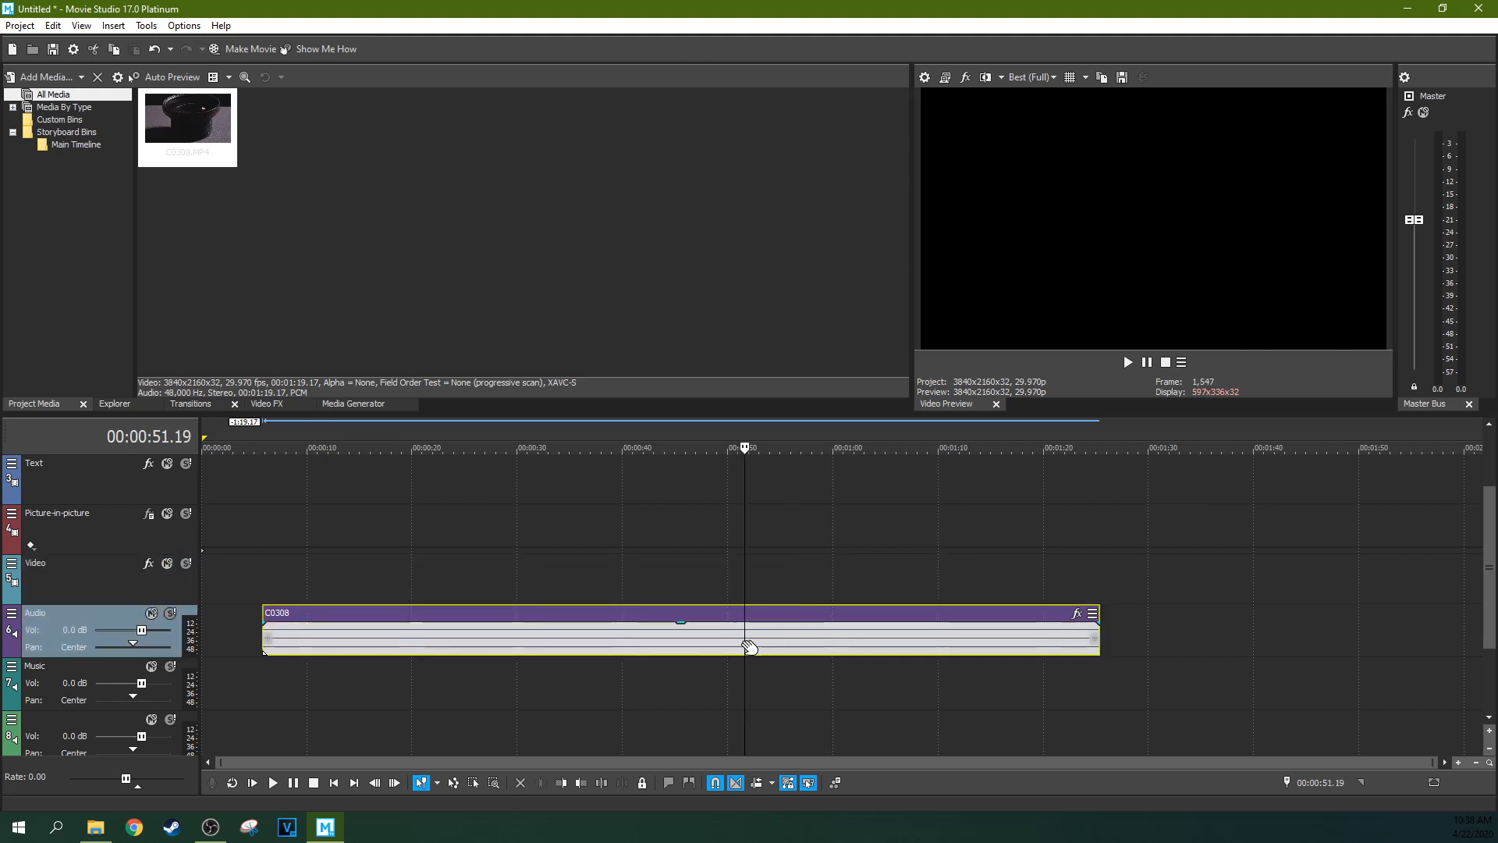
pyautogui.press('Delete')
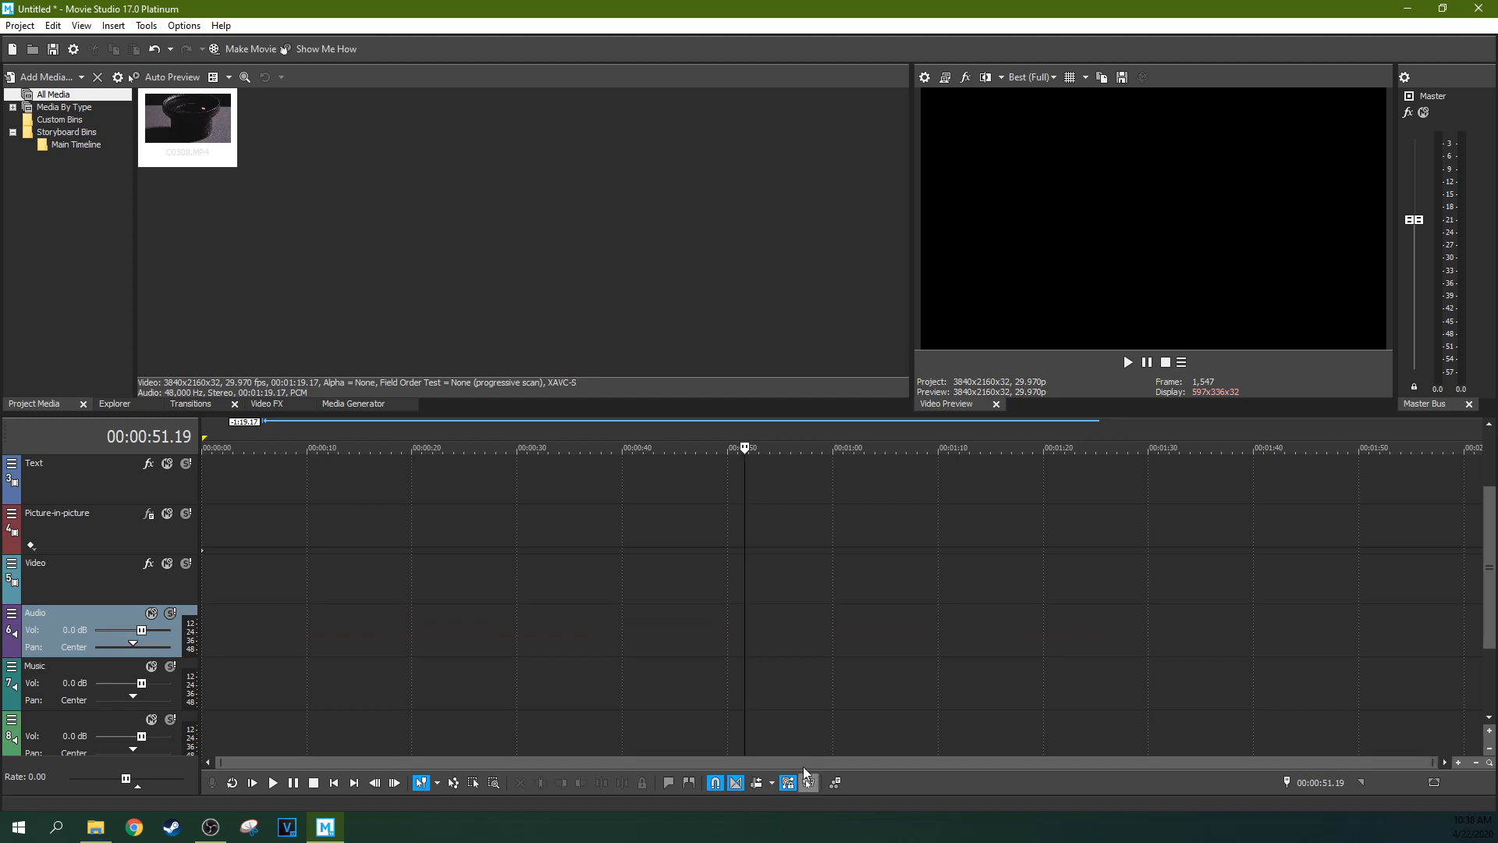
# - Add only the video stream of C0308.MP4 to the Video track at about 3 seconds, and undo the insertion
pyautogui.moveTo(190, 134); pyautogui.dragTo(245, 604)
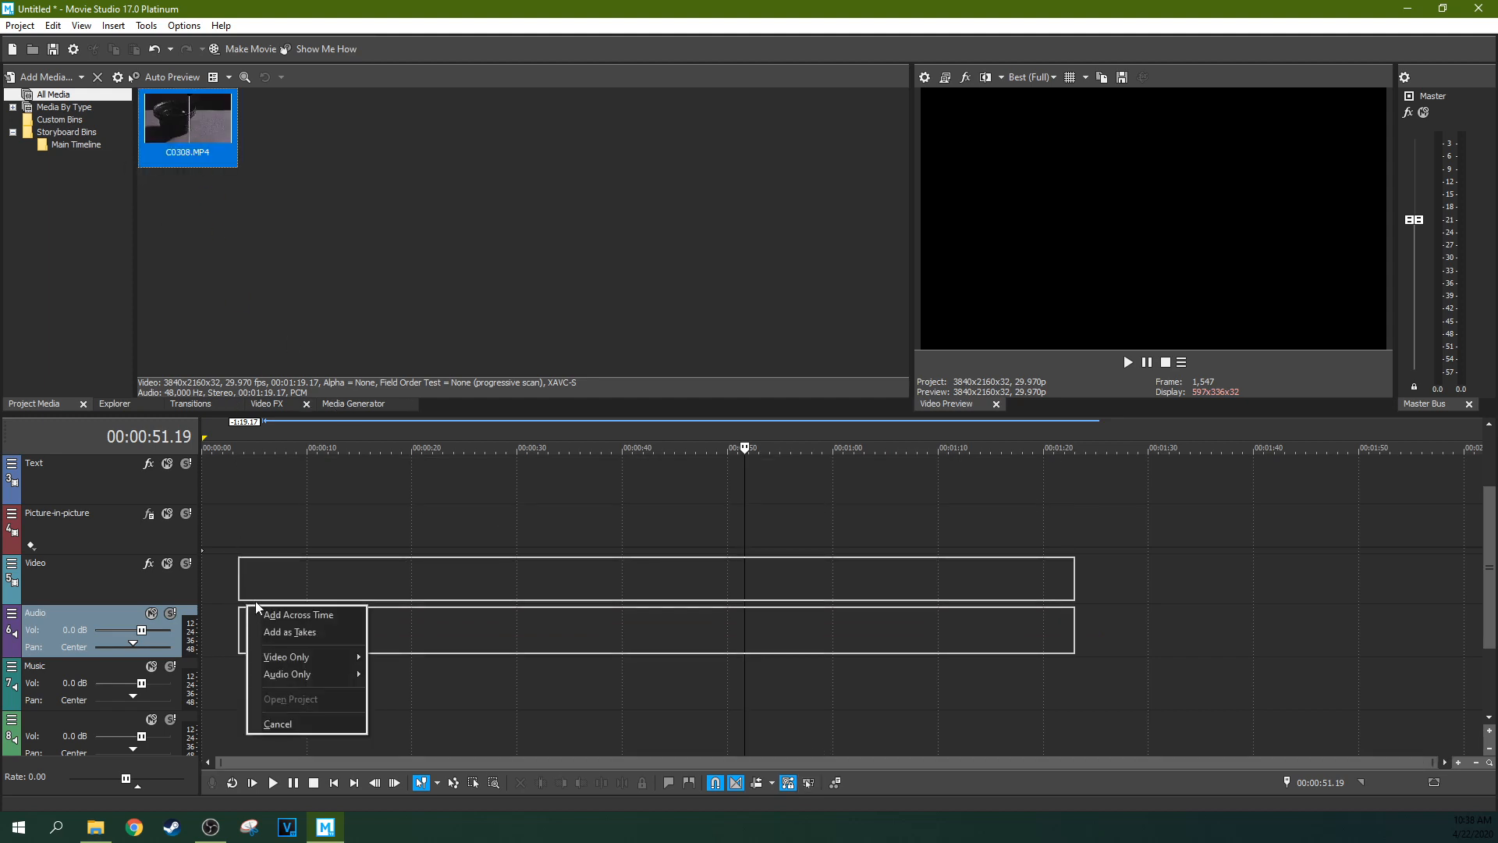
pyautogui.moveTo(321, 659)
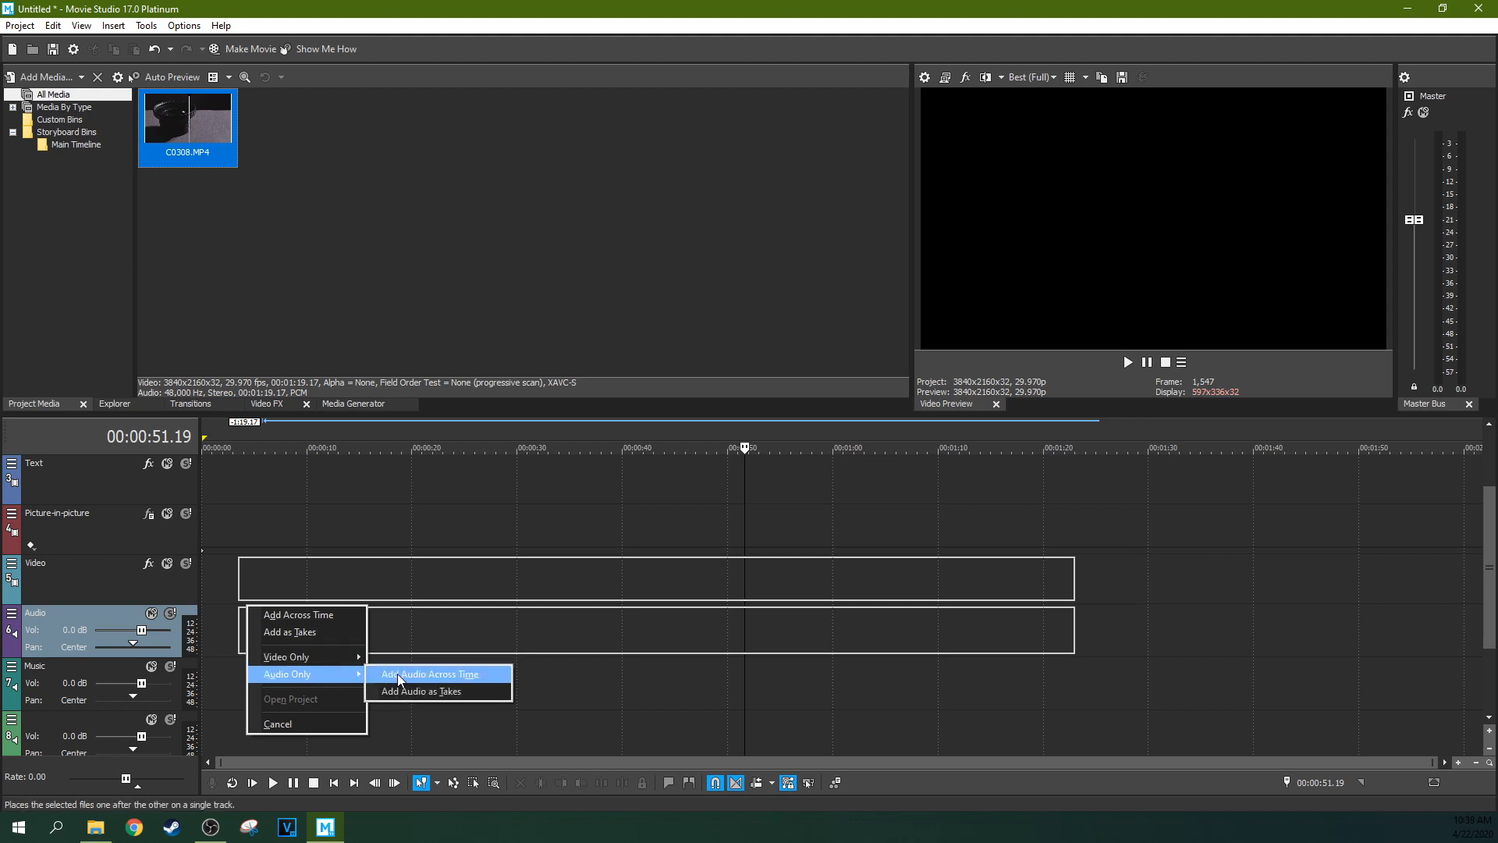
pyautogui.click(391, 659)
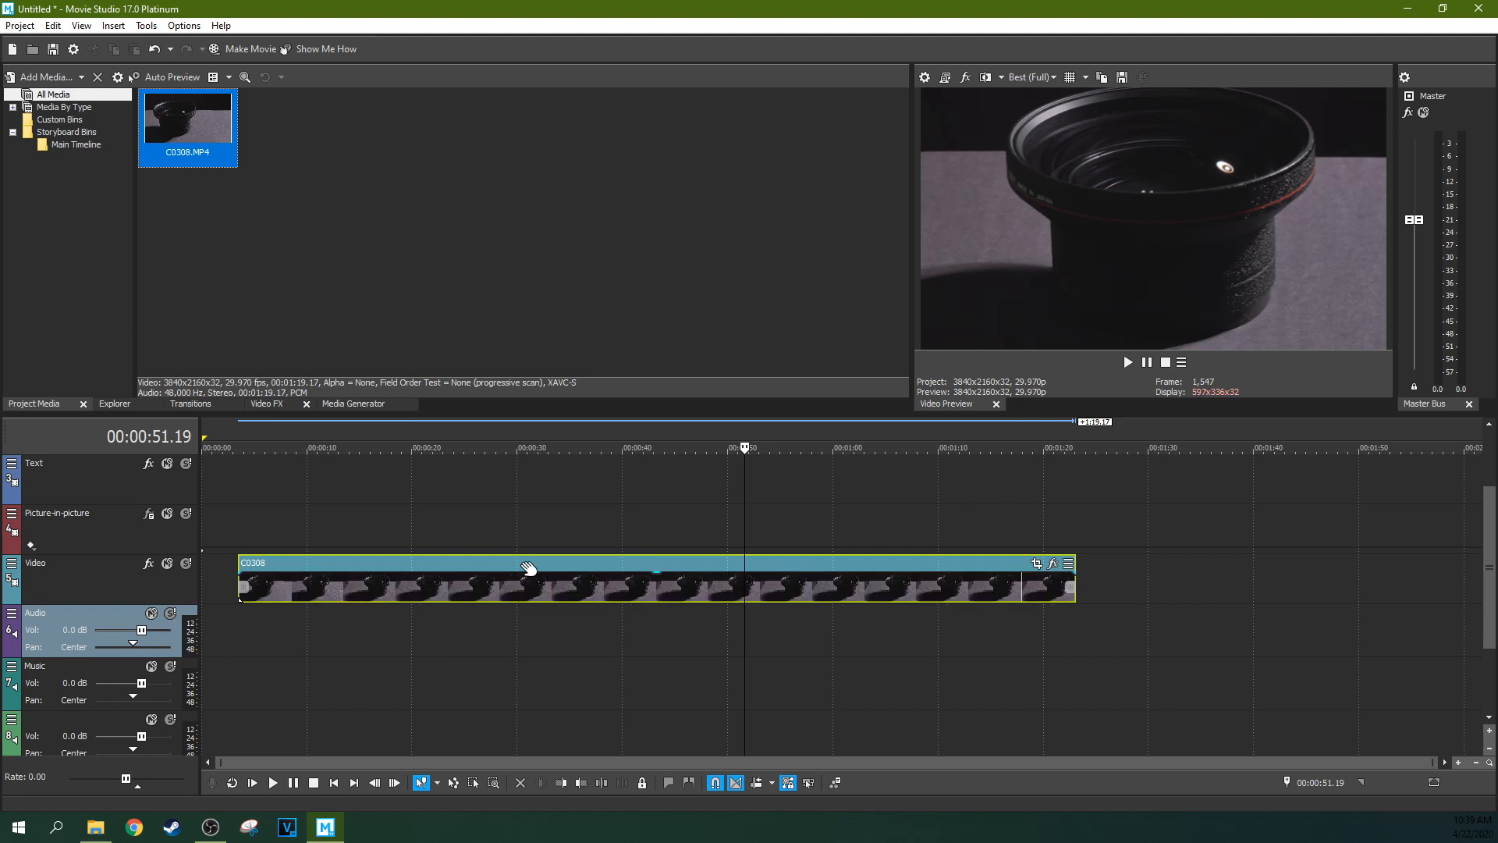
pyautogui.click(493, 600)
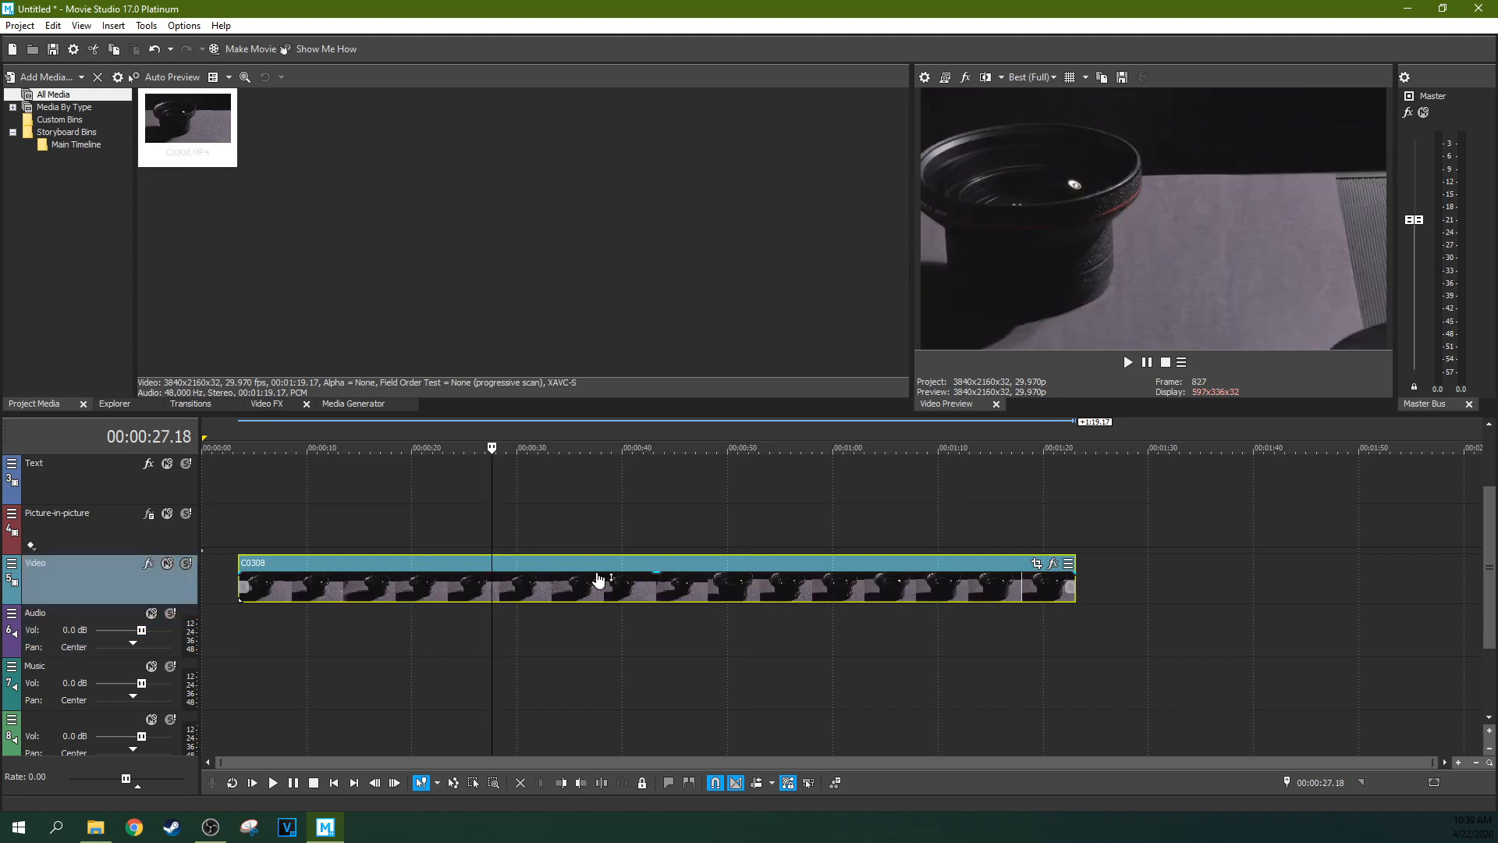
pyautogui.hotkey('ctrl', 'z')
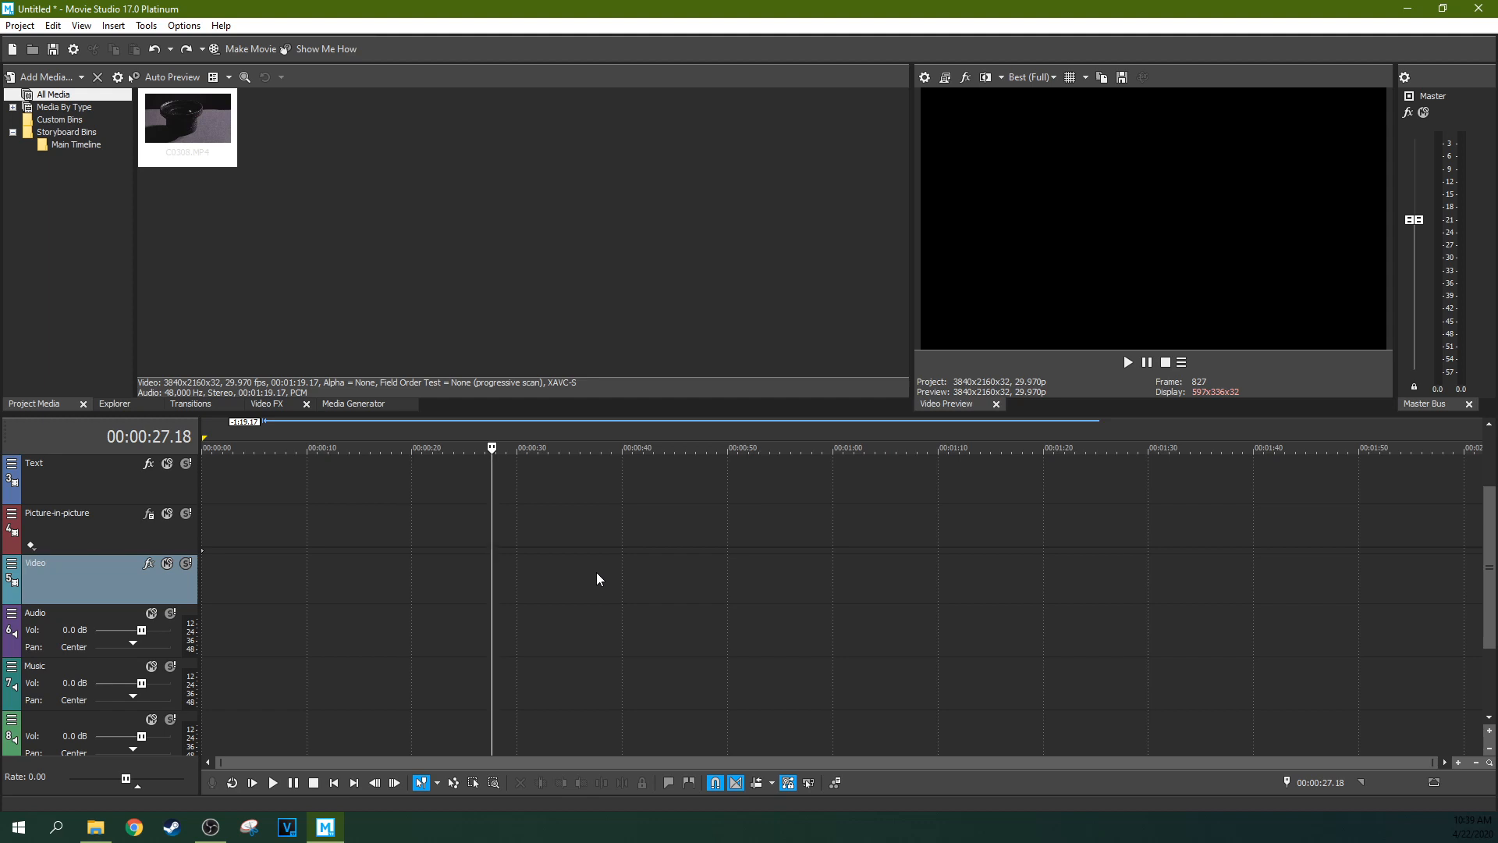
# - Place C0308.MP4 with both video and audio at the very start of the Video and Audio tracks
pyautogui.click(191, 145)
pyautogui.moveTo(192, 144); pyautogui.dragTo(203, 624)
pyautogui.click(293, 607)
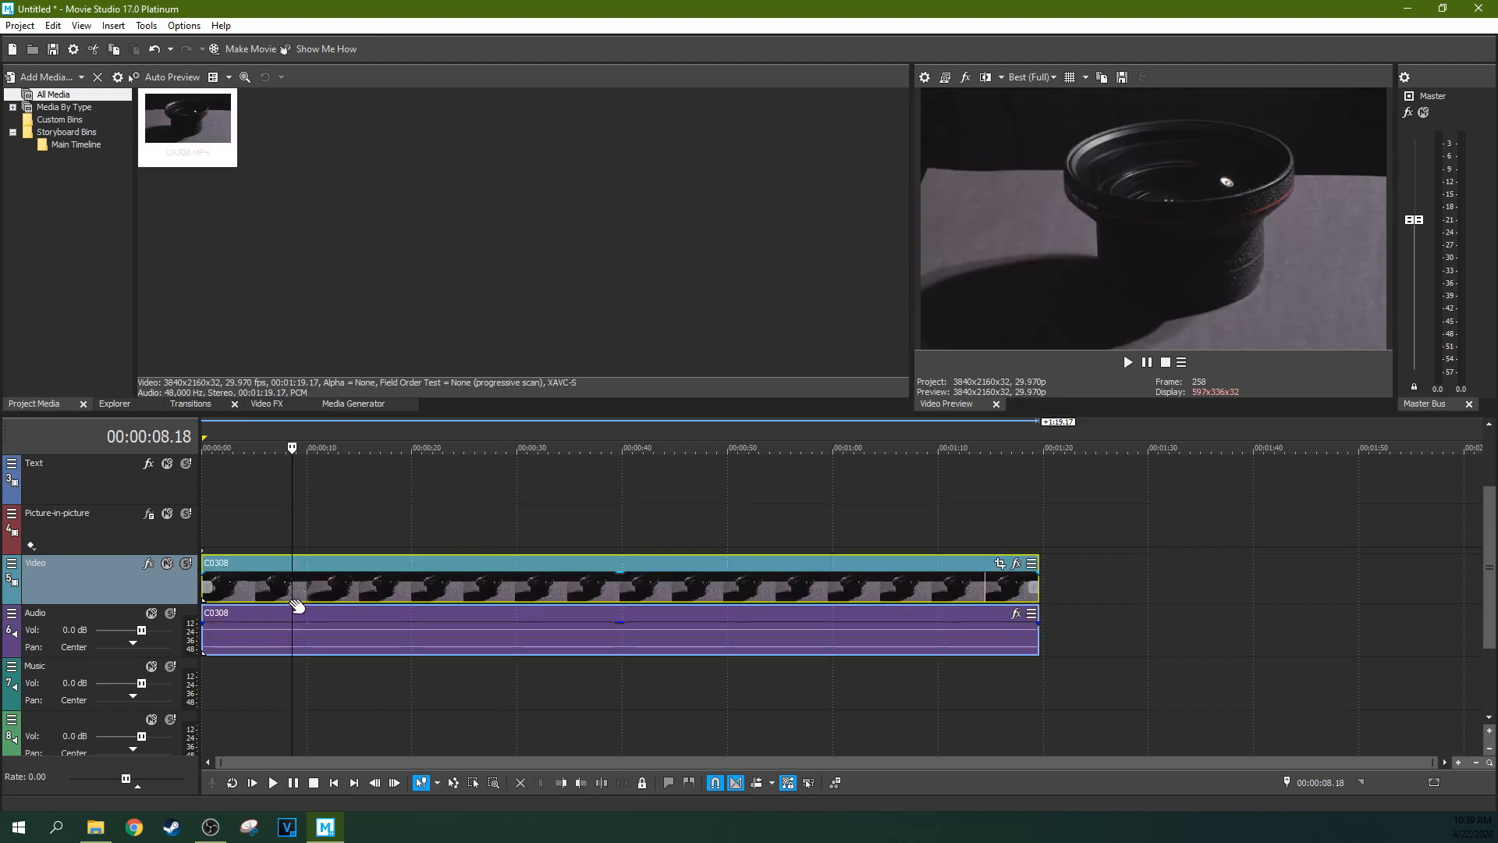
pyautogui.click(348, 603)
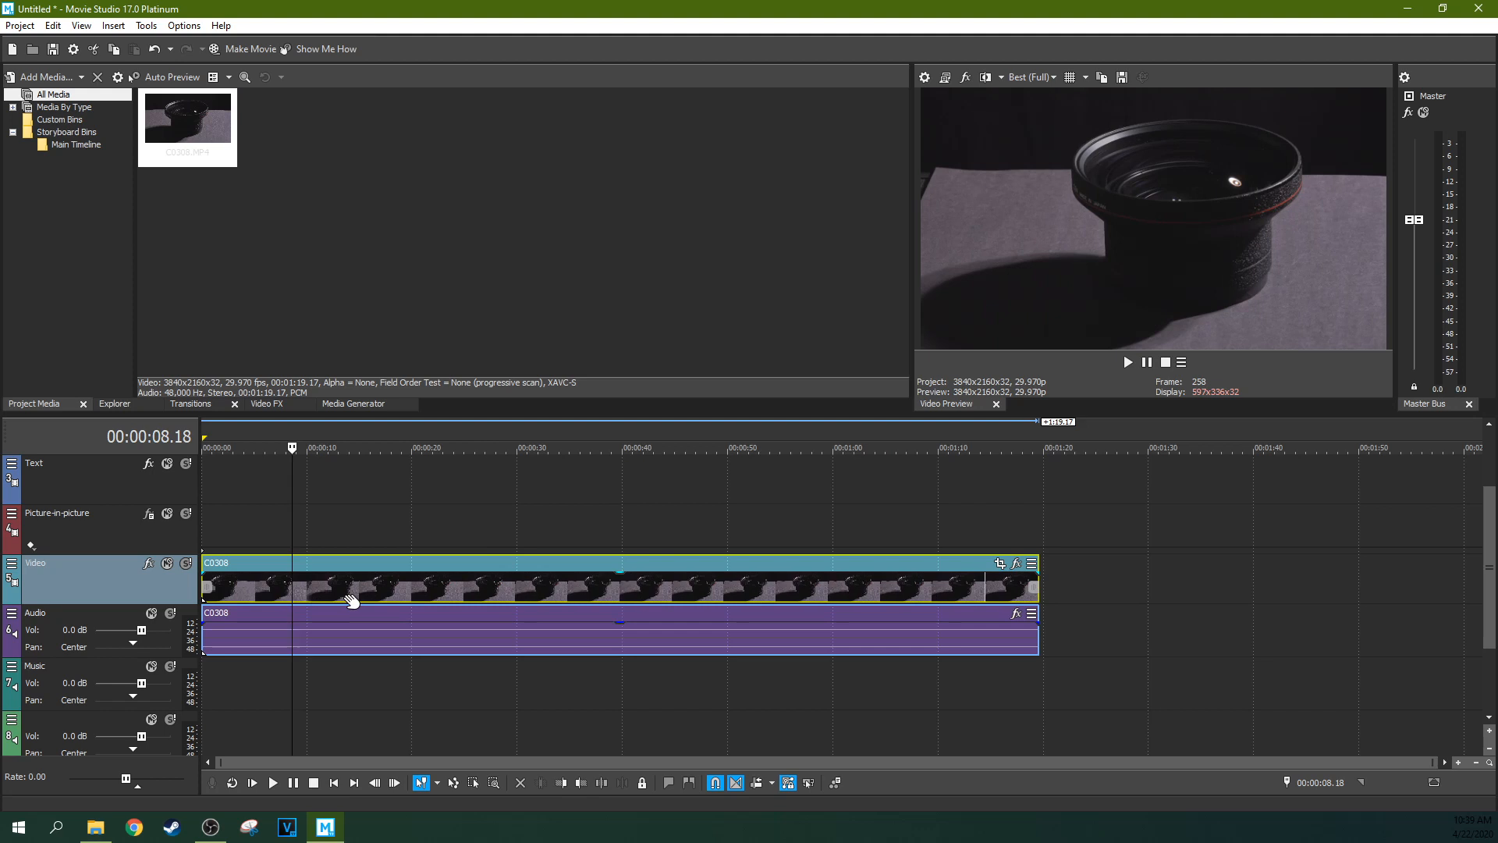
pyautogui.click(426, 587)
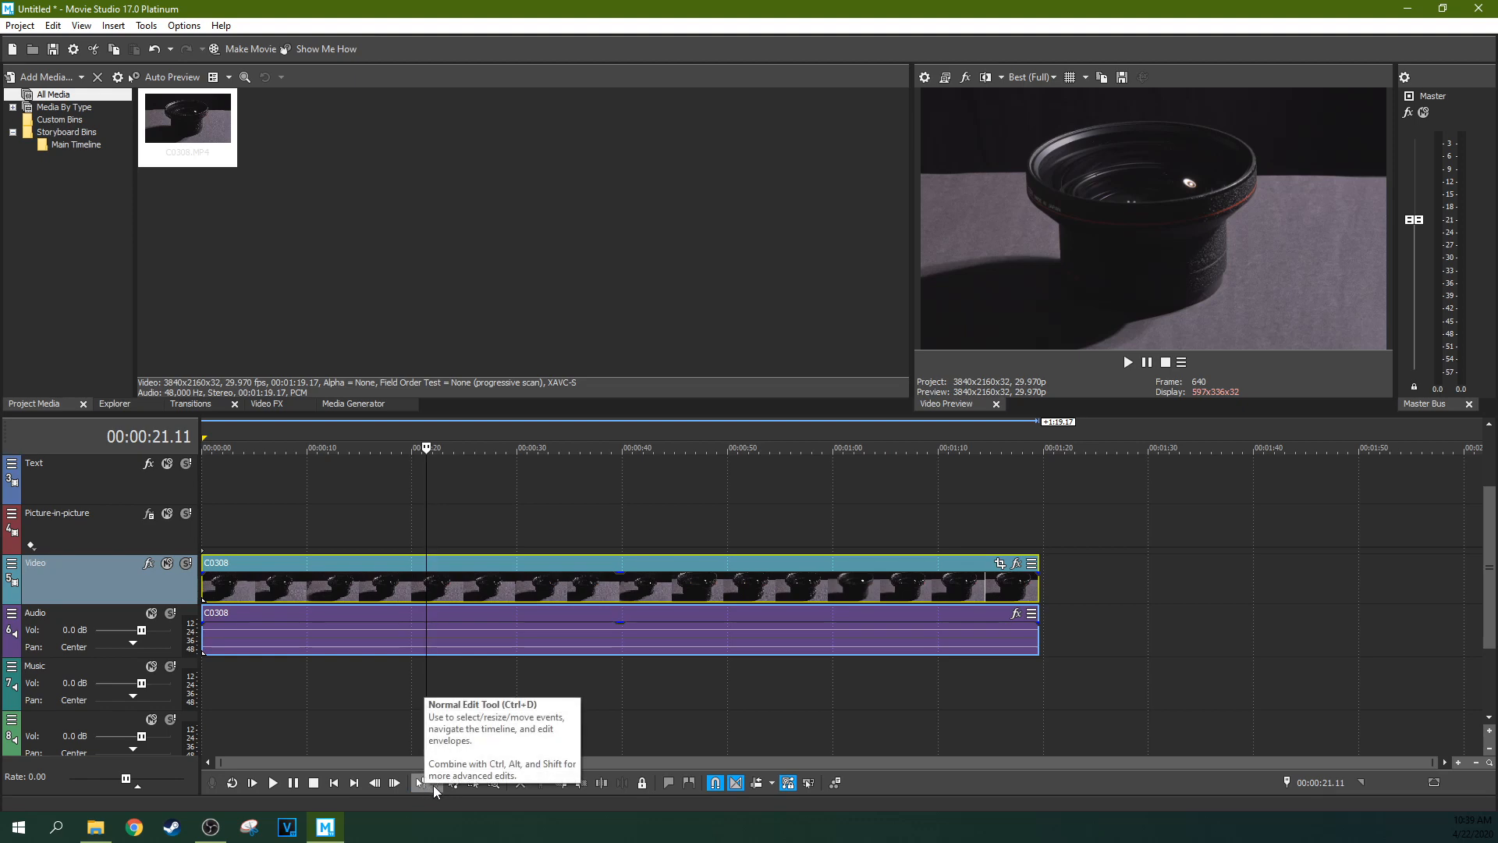
# - Review the edit tools, keep the Normal Edit Tool, and move the grouped C0308 clip to start at 00:00:04.11
pyautogui.click(435, 784)
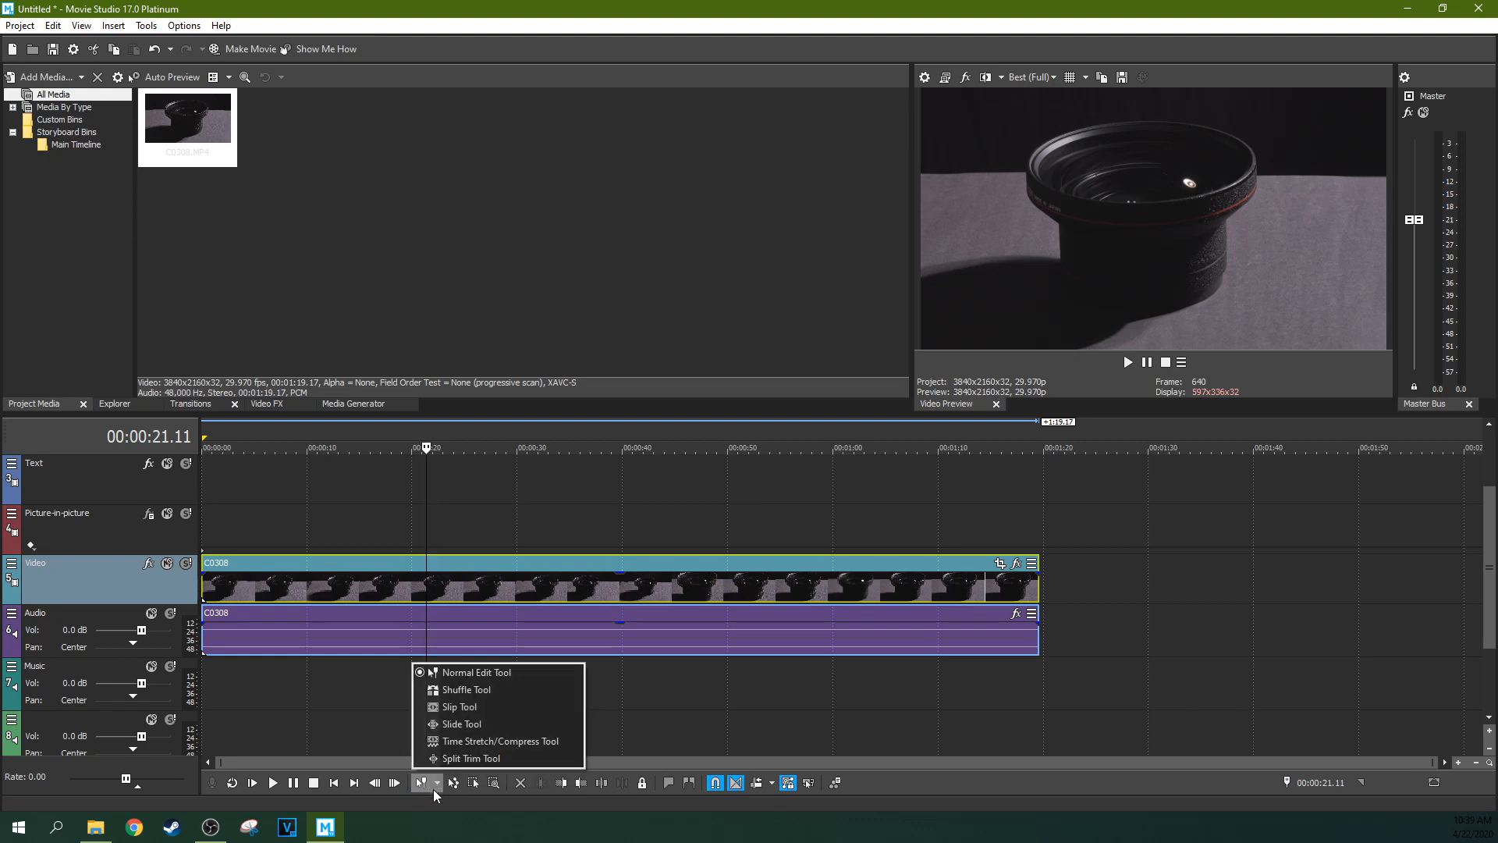
pyautogui.click(442, 673)
pyautogui.click(452, 625)
pyautogui.moveTo(475, 573); pyautogui.dragTo(519, 574)
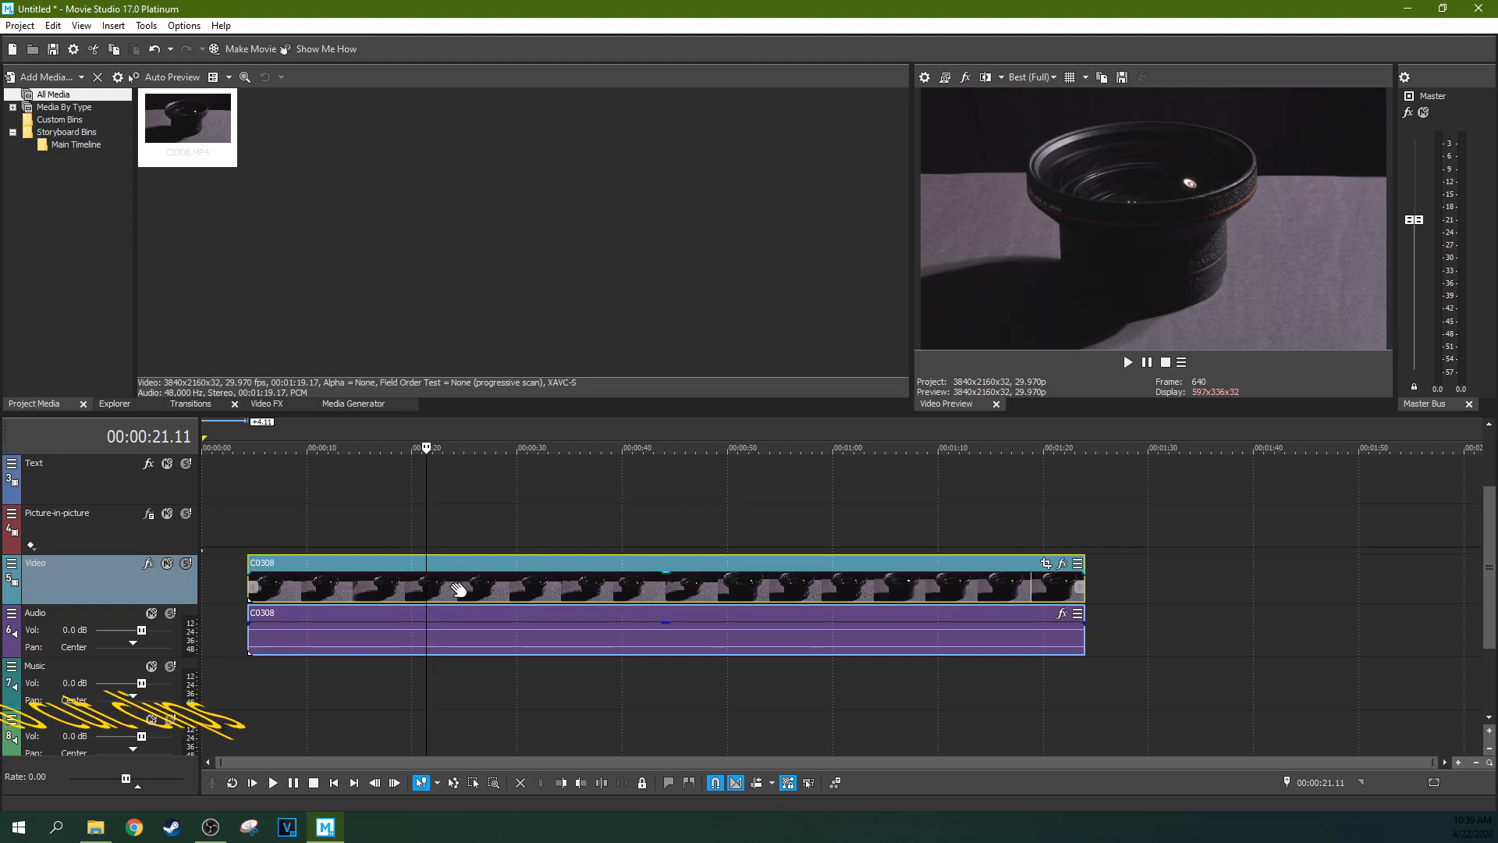
# - Split the C0308 video and audio at 00:00:18.06
pyautogui.click(392, 600)
pyautogui.click(429, 593)
pyautogui.click(471, 592)
pyautogui.click(394, 591)
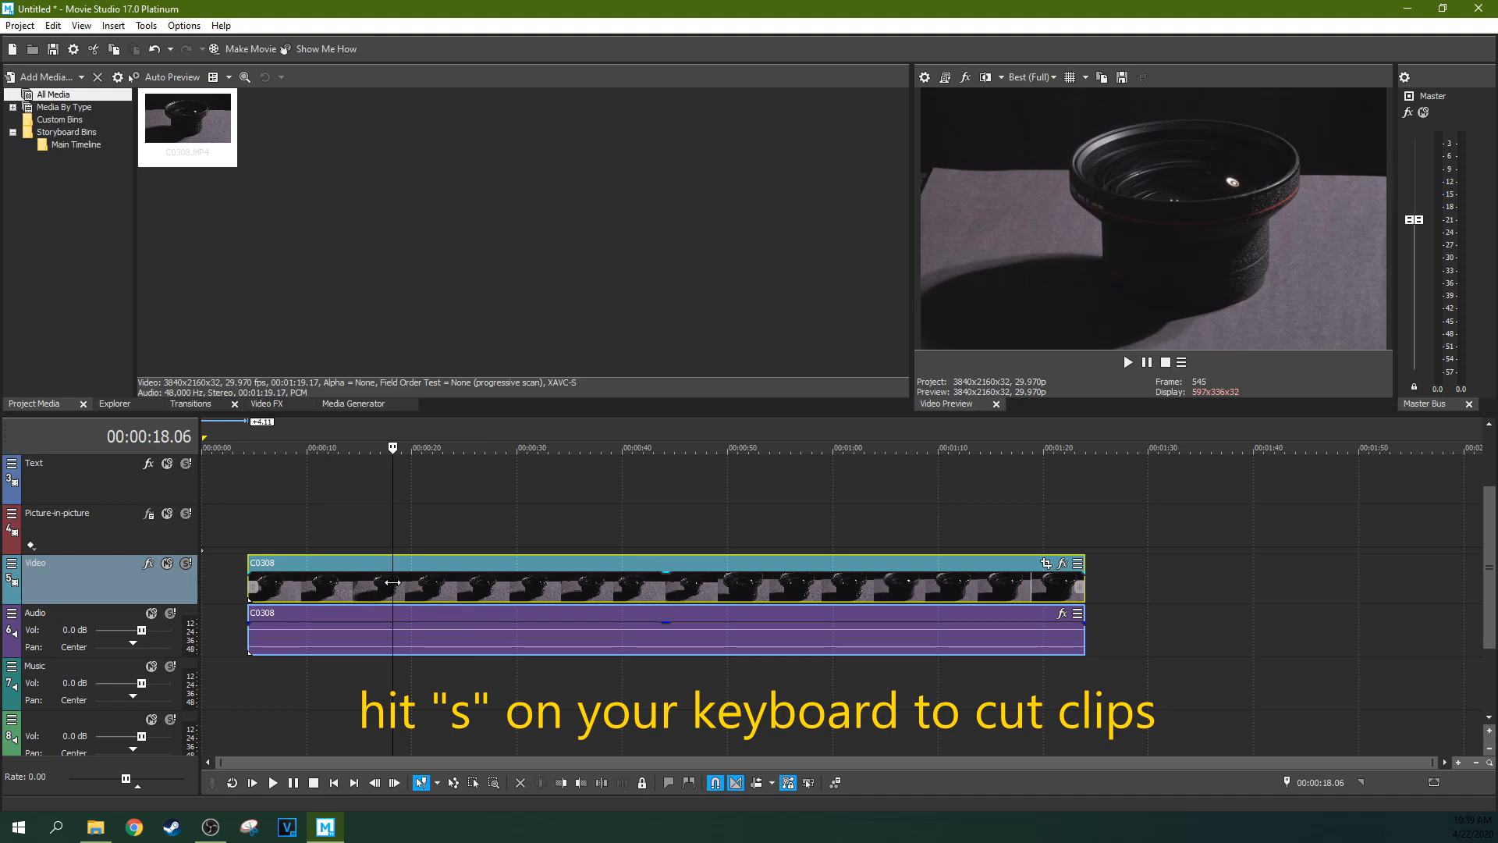
pyautogui.press('s')
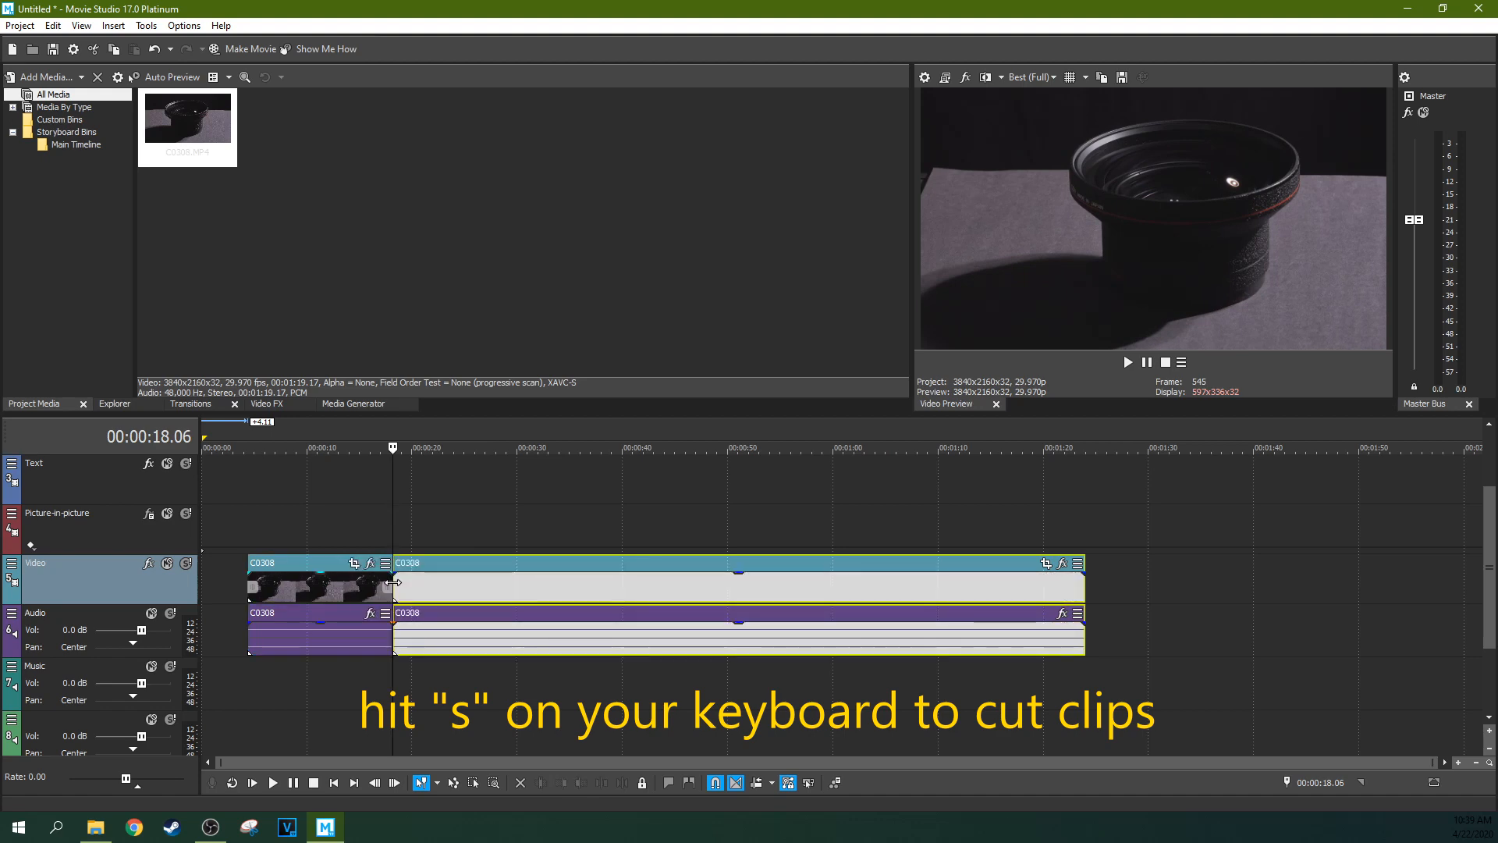
# - Try the second part of the clip on the Picture-in-picture and Music tracks, and return it to Video and Audio at about 25 seconds
pyautogui.moveTo(459, 587); pyautogui.dragTo(523, 654)
pyautogui.click(525, 668)
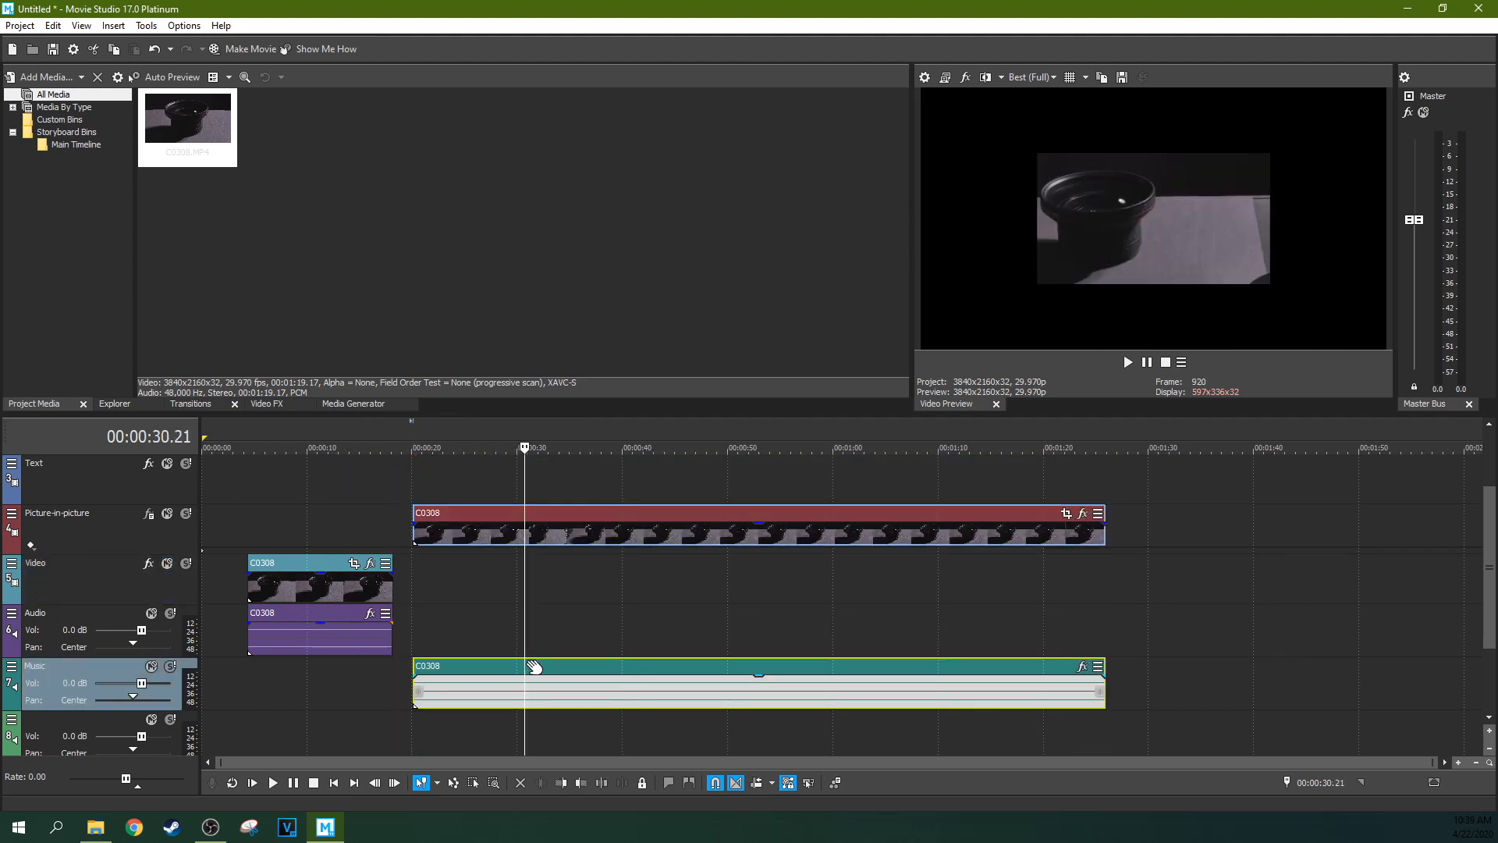
pyautogui.click(571, 625)
pyautogui.click(564, 665)
pyautogui.moveTo(568, 670); pyautogui.dragTo(688, 573)
pyautogui.click(617, 523)
pyautogui.moveTo(486, 634); pyautogui.dragTo(490, 634)
pyautogui.moveTo(543, 565); pyautogui.dragTo(562, 568)
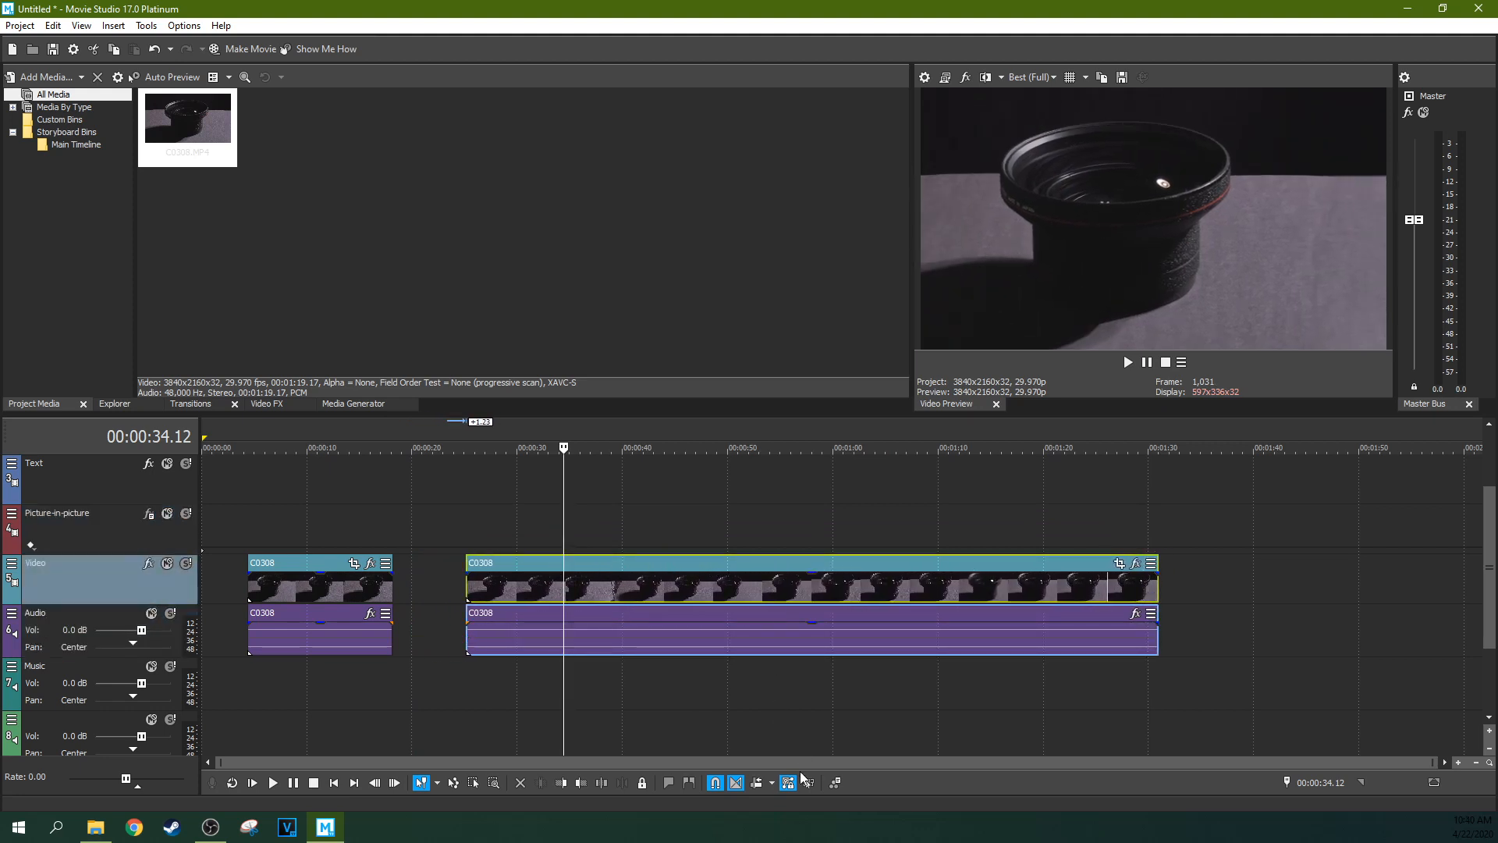
# - Overlap the second clip with the end of the first for a 3.11 crossfade, and separate them again
pyautogui.click(751, 632)
pyautogui.moveTo(639, 571); pyautogui.dragTo(552, 561)
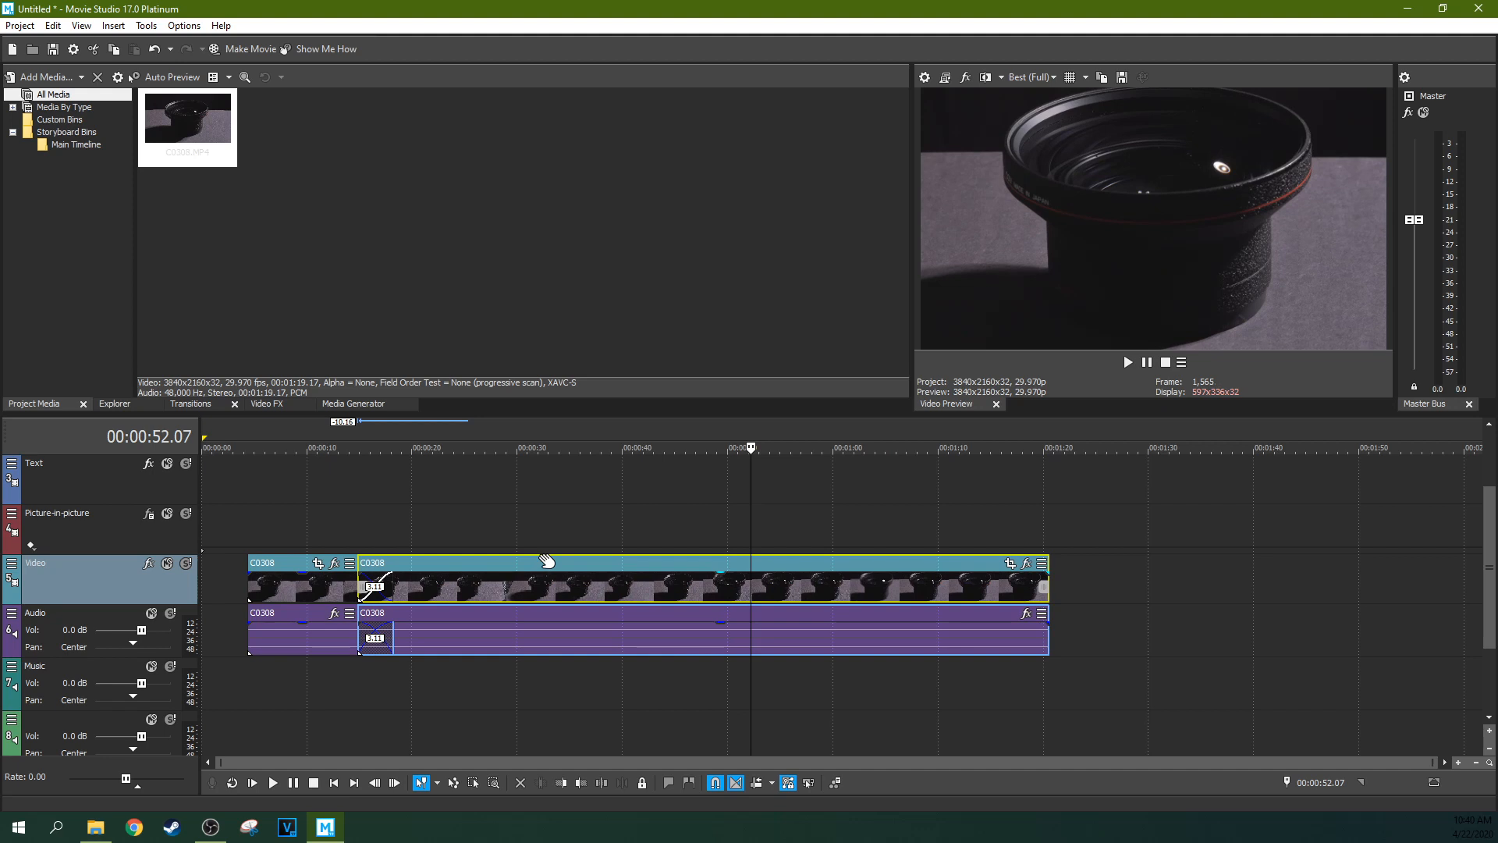
pyautogui.moveTo(405, 569); pyautogui.dragTo(489, 569)
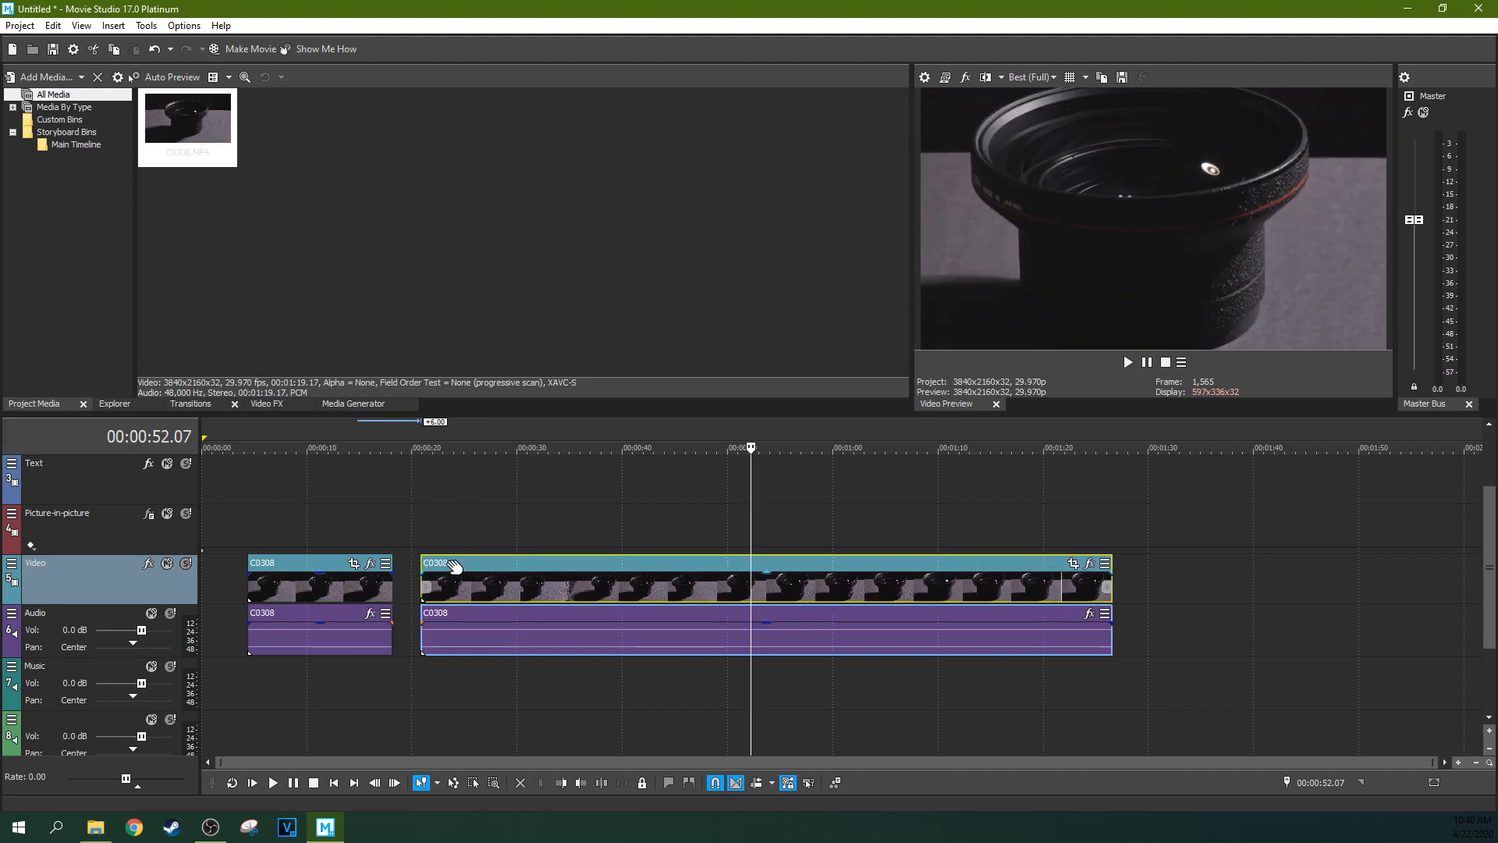
# - Give the second video event a fade-in ending at about 29 seconds and review its available fade types
pyautogui.moveTo(420, 570); pyautogui.dragTo(512, 572)
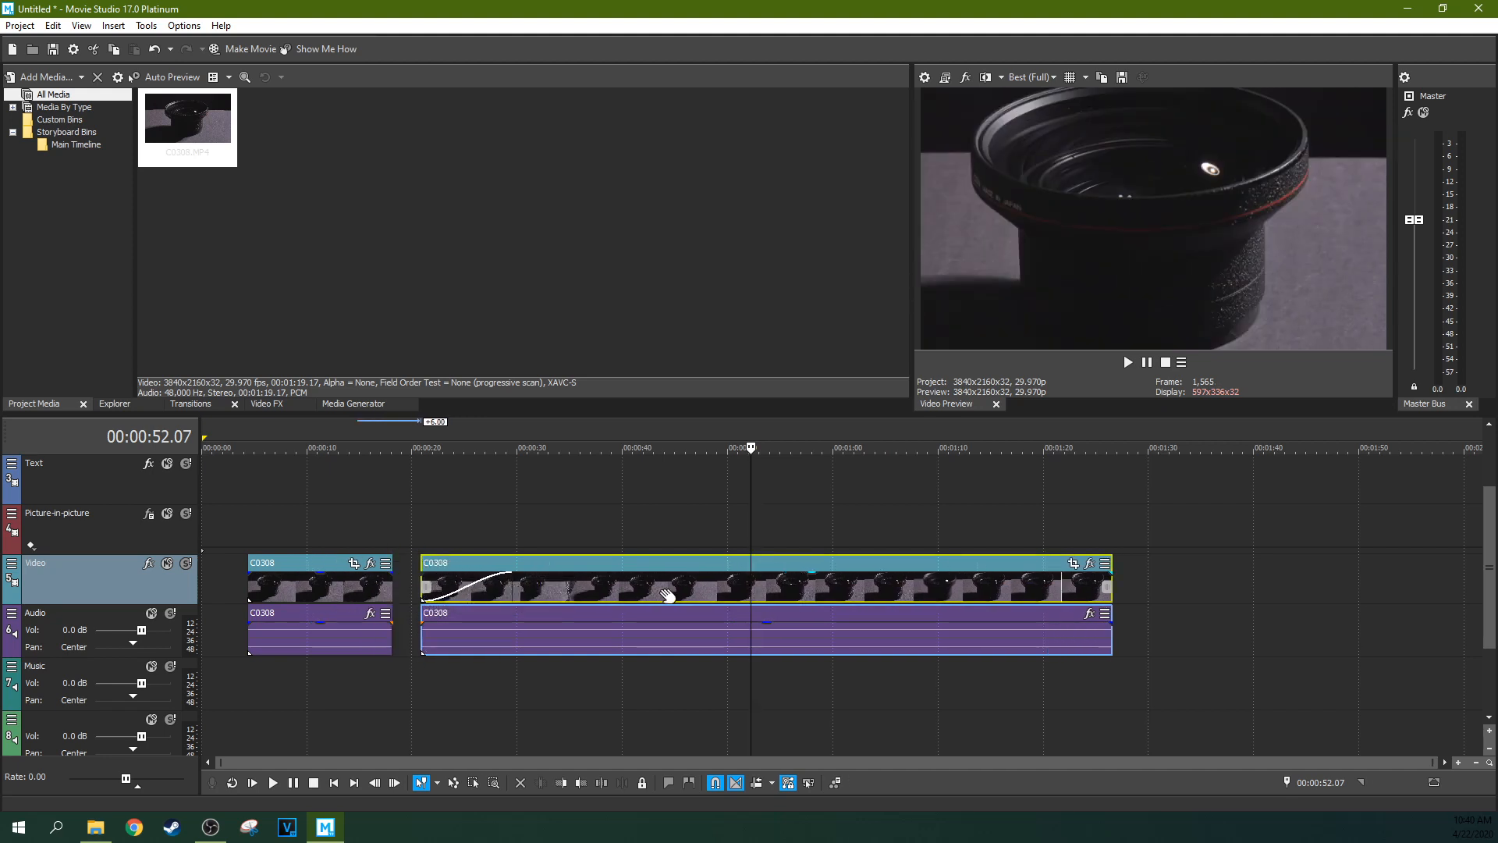
pyautogui.click(1110, 572)
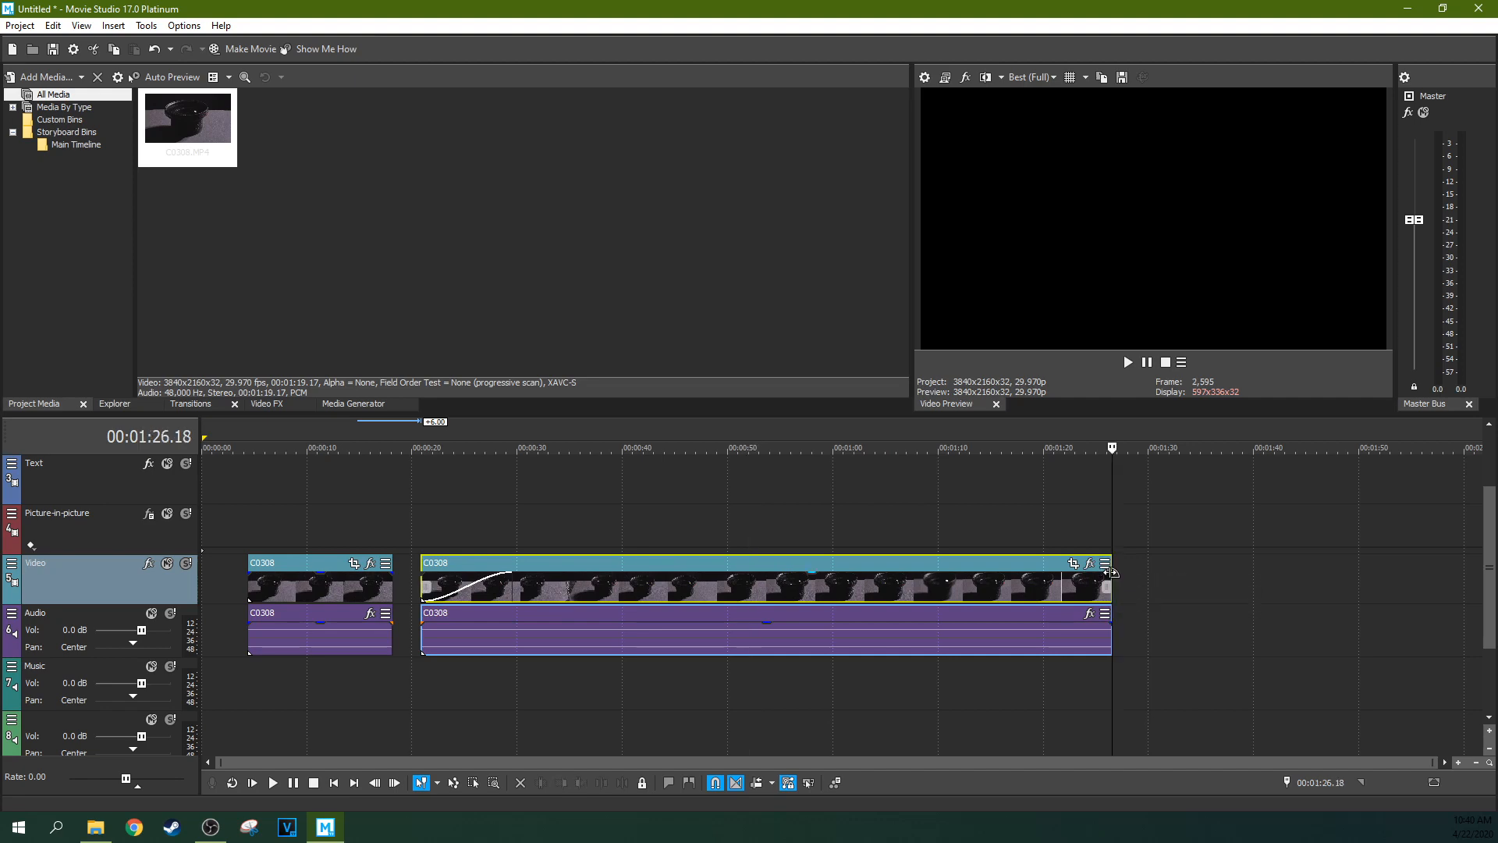
pyautogui.rightClick(469, 586)
pyautogui.moveTo(601, 234)
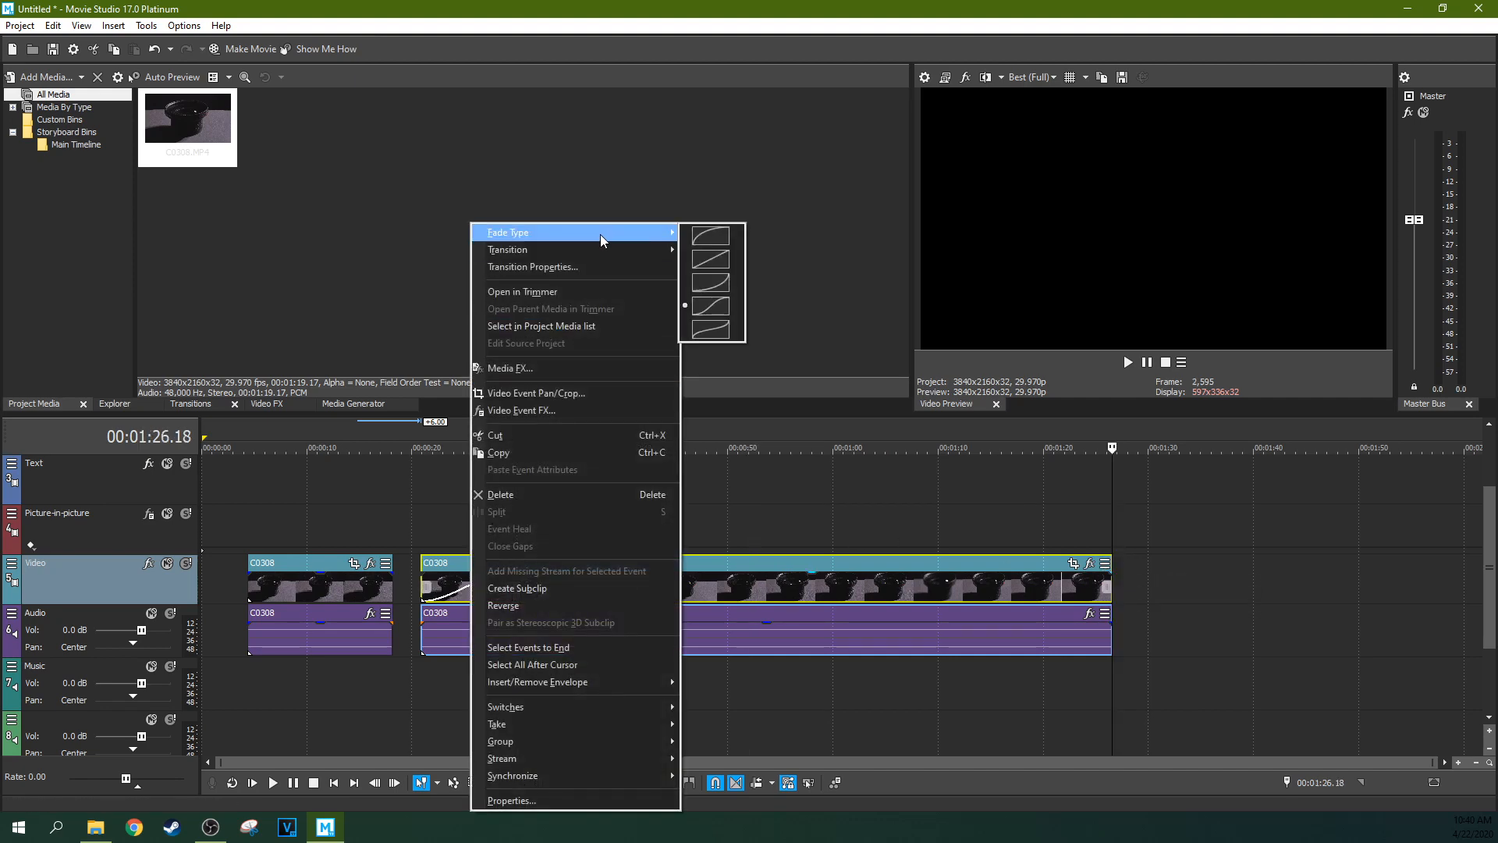
pyautogui.click(710, 327)
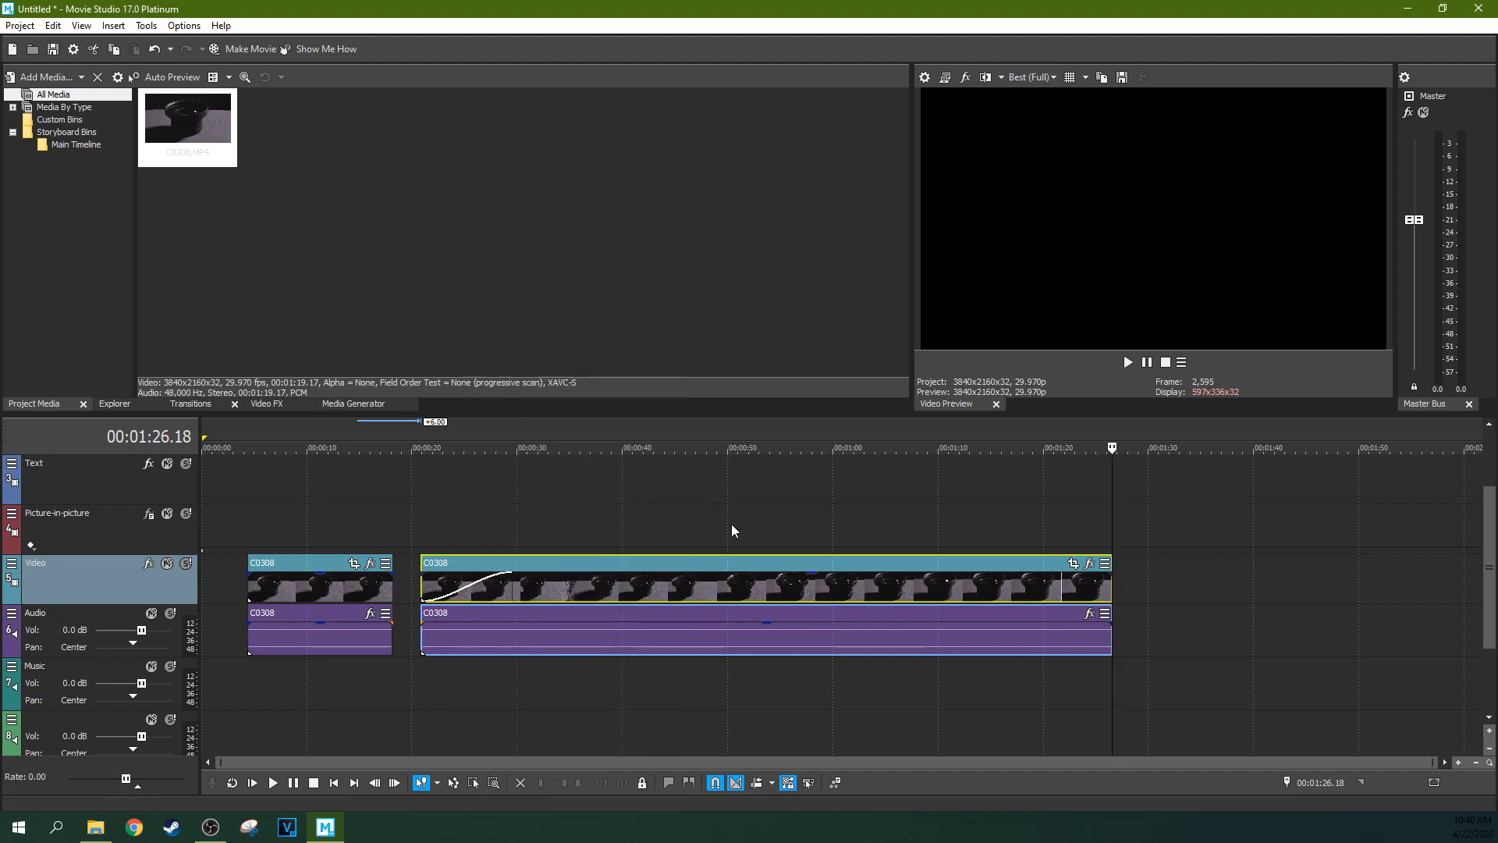
pyautogui.click(732, 523)
# - Overlap the two clips for a 5.13 crossfade, review the crossfade curve types, and pull the clips apart again
pyautogui.click(759, 567)
pyautogui.moveTo(759, 568); pyautogui.dragTo(680, 567)
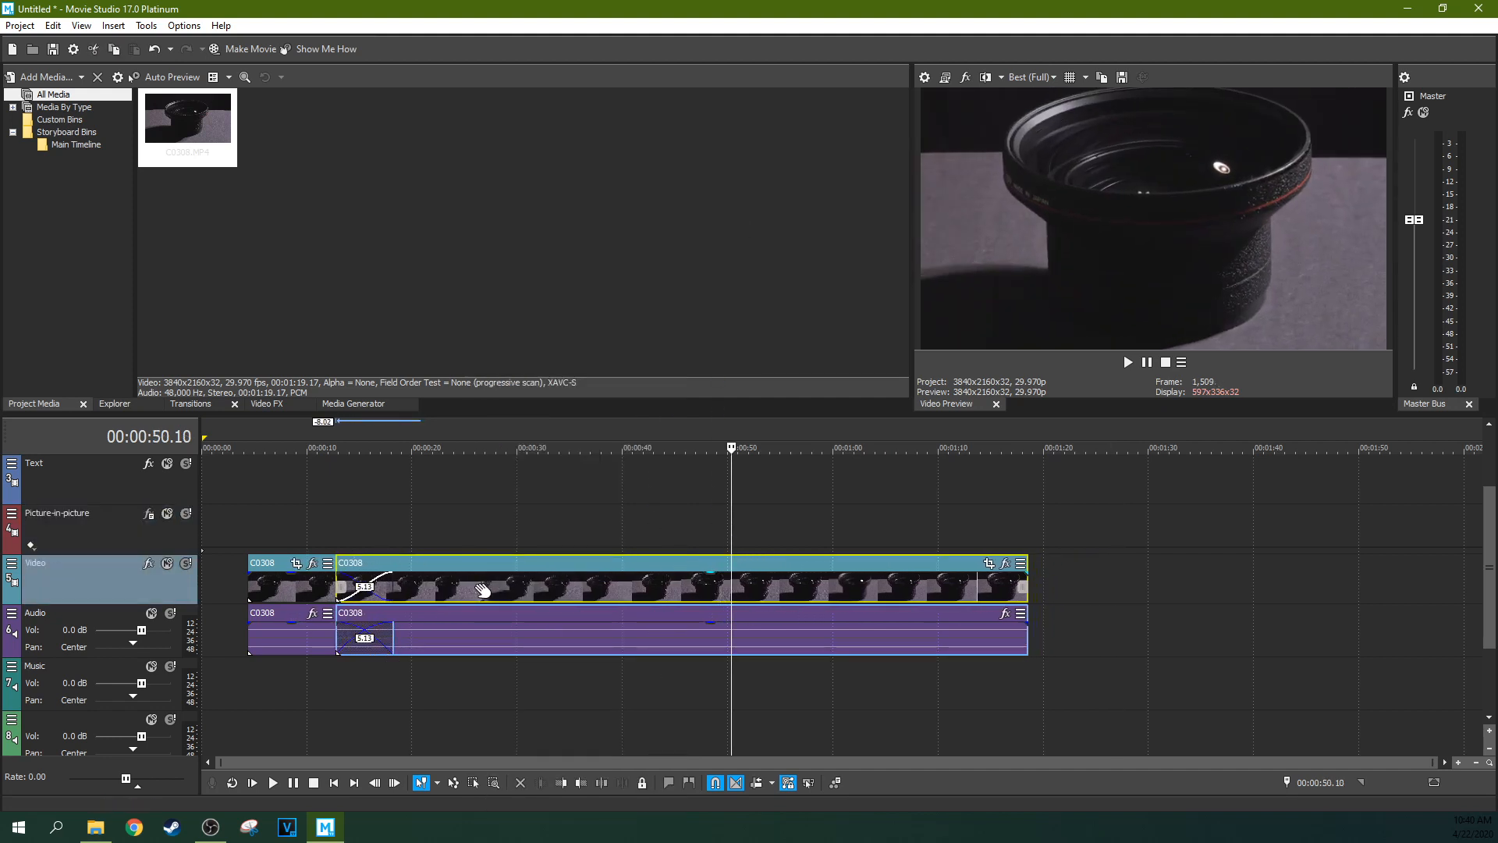
pyautogui.rightClick(384, 593)
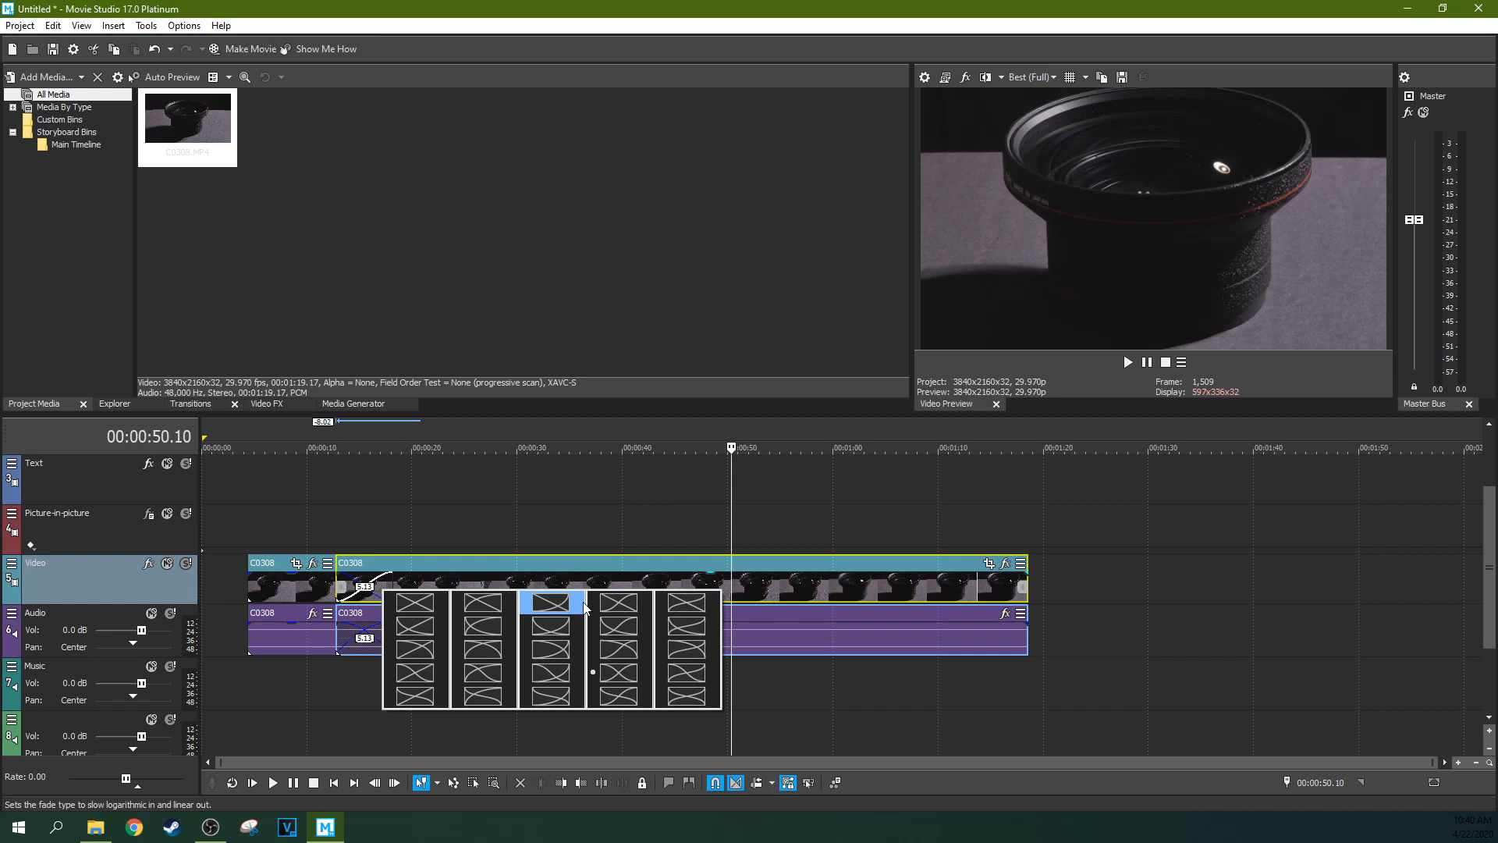
pyautogui.click(618, 648)
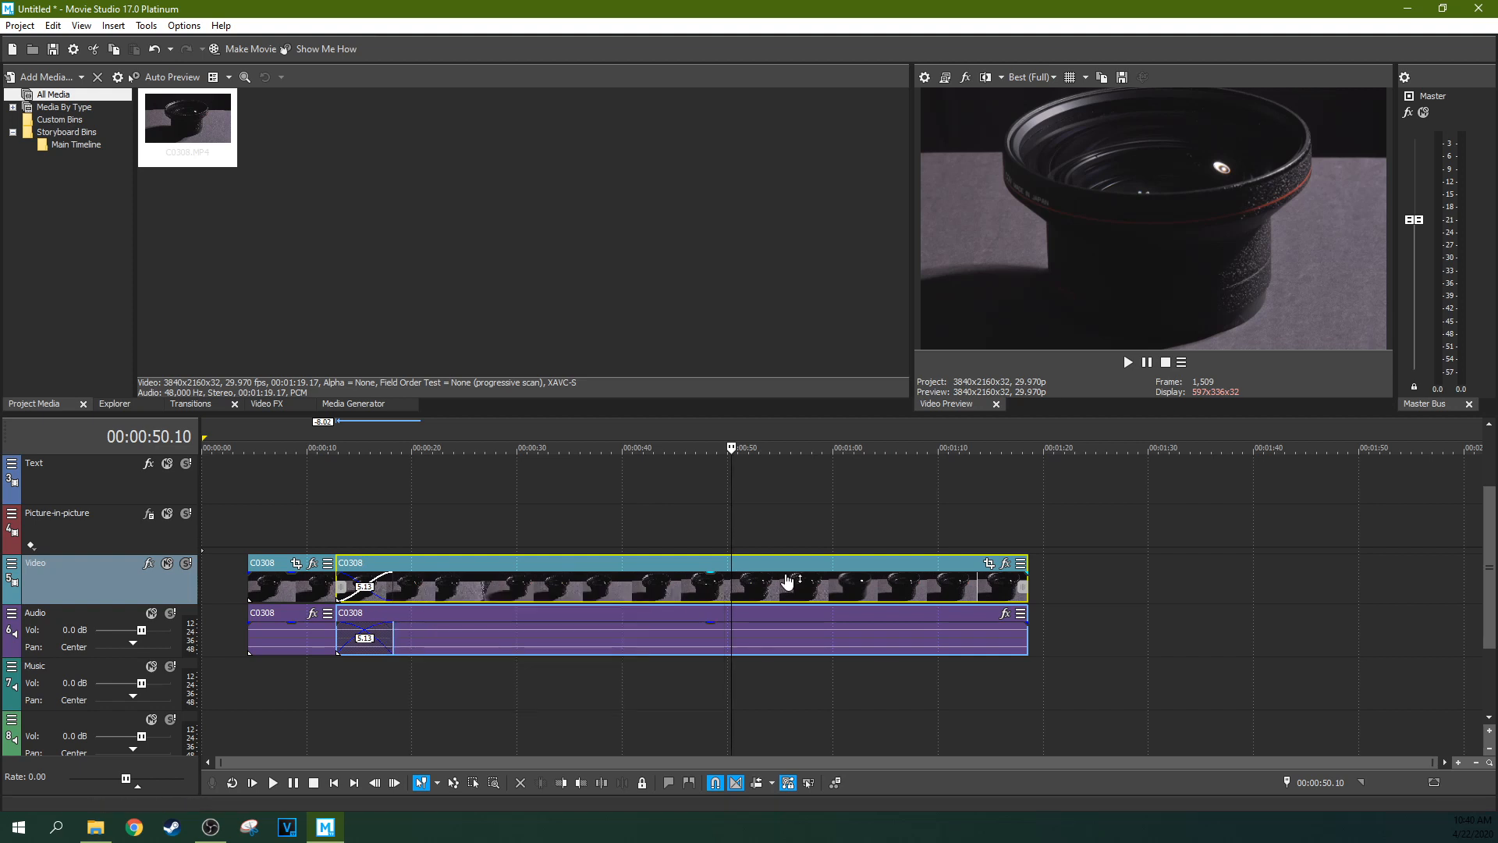
pyautogui.moveTo(802, 568); pyautogui.dragTo(872, 563)
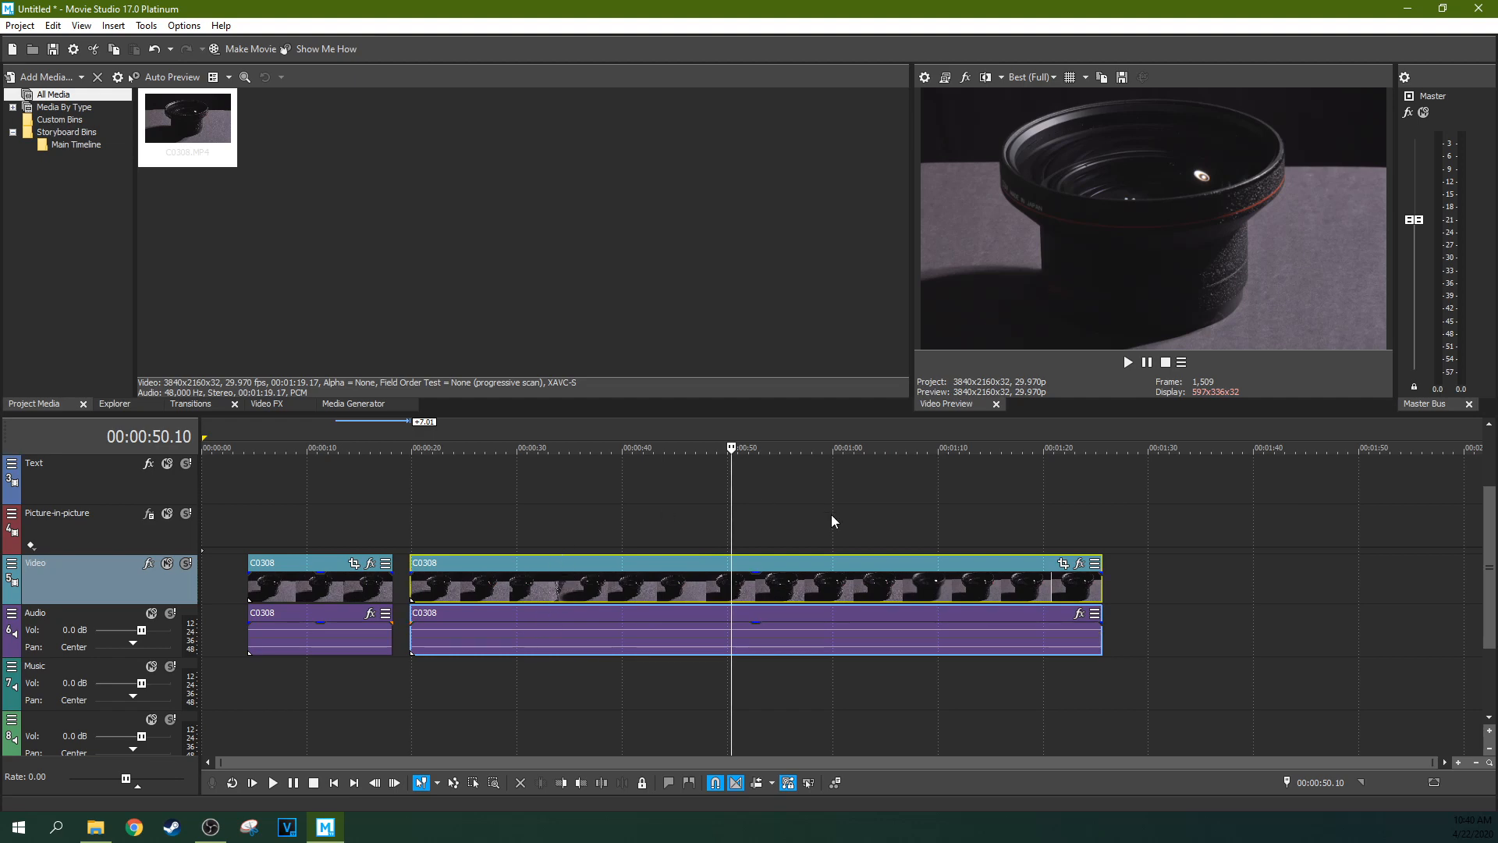
# - Move the first clip to the project start and, after trying a short crossfade, set the second clip to start at about 15 seconds
pyautogui.click(610, 528)
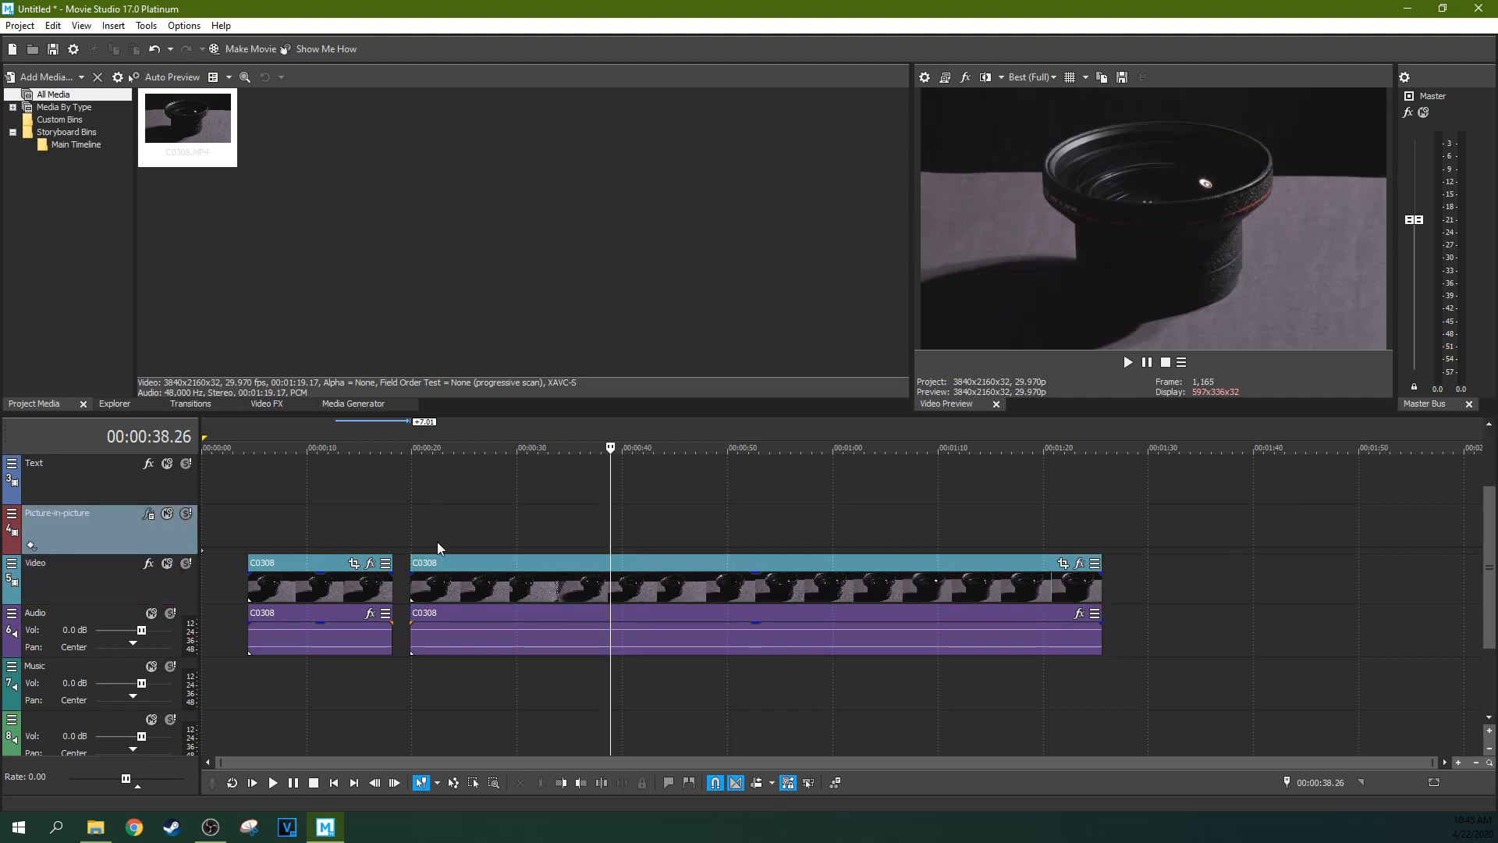
pyautogui.moveTo(484, 567)
pyautogui.mouseDown()
pyautogui.moveTo(433, 567)
pyautogui.moveTo(483, 568)
pyautogui.mouseUp()
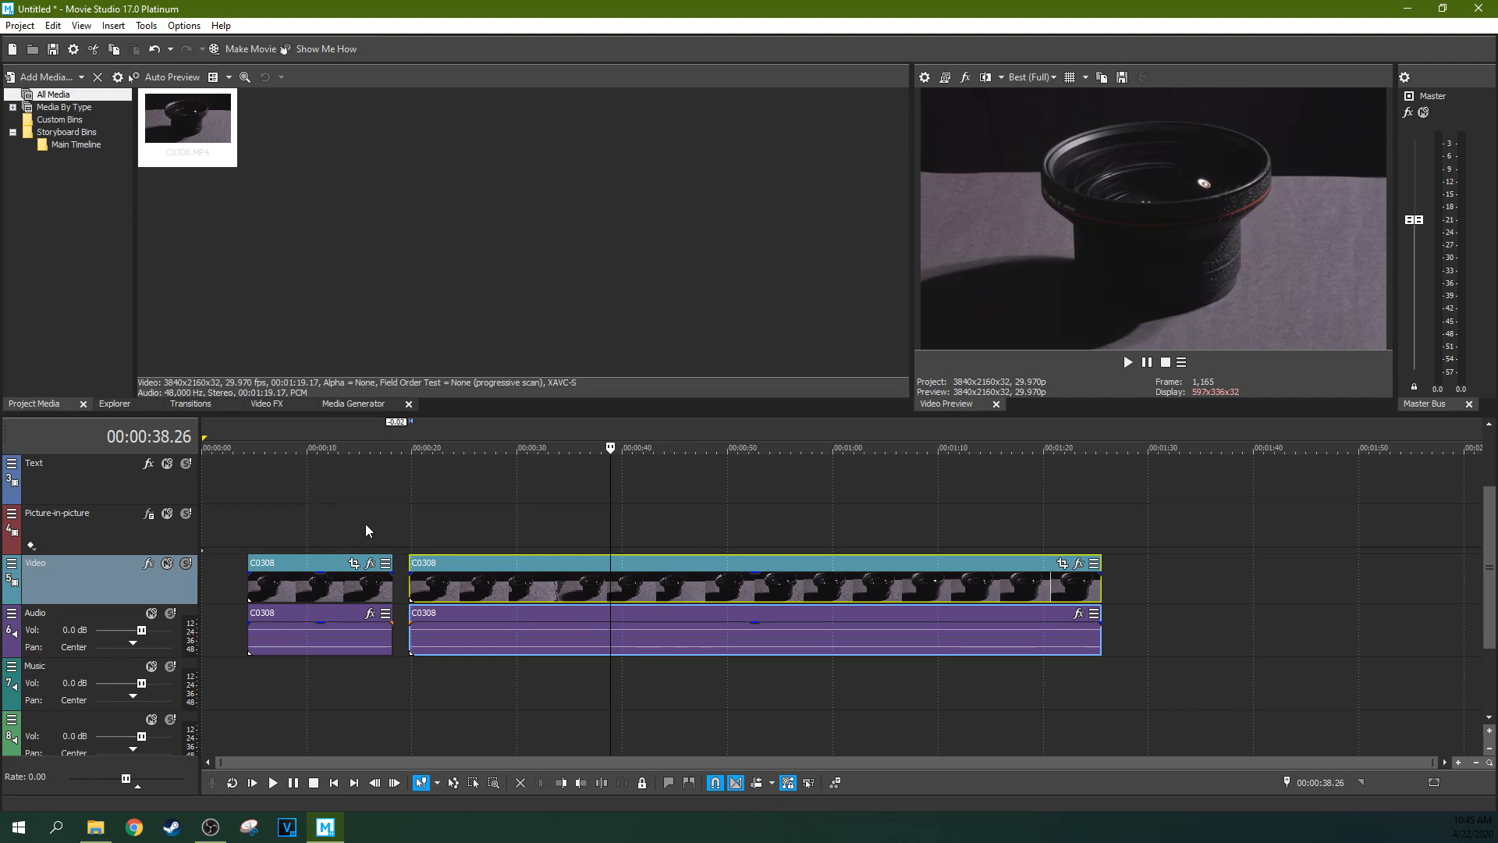
pyautogui.moveTo(320, 570); pyautogui.dragTo(233, 573)
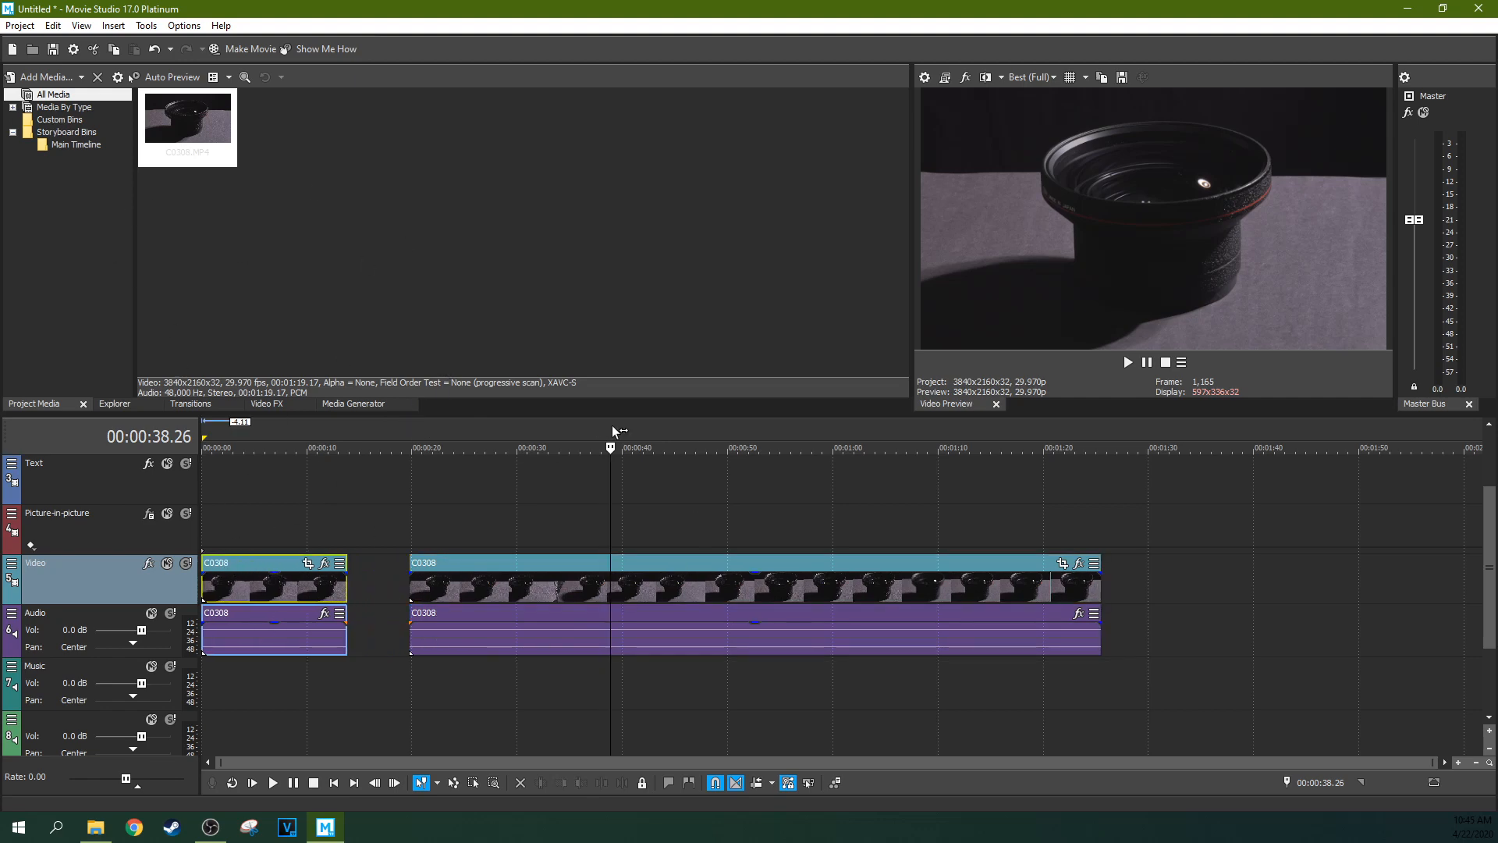
pyautogui.moveTo(597, 563); pyautogui.dragTo(515, 563)
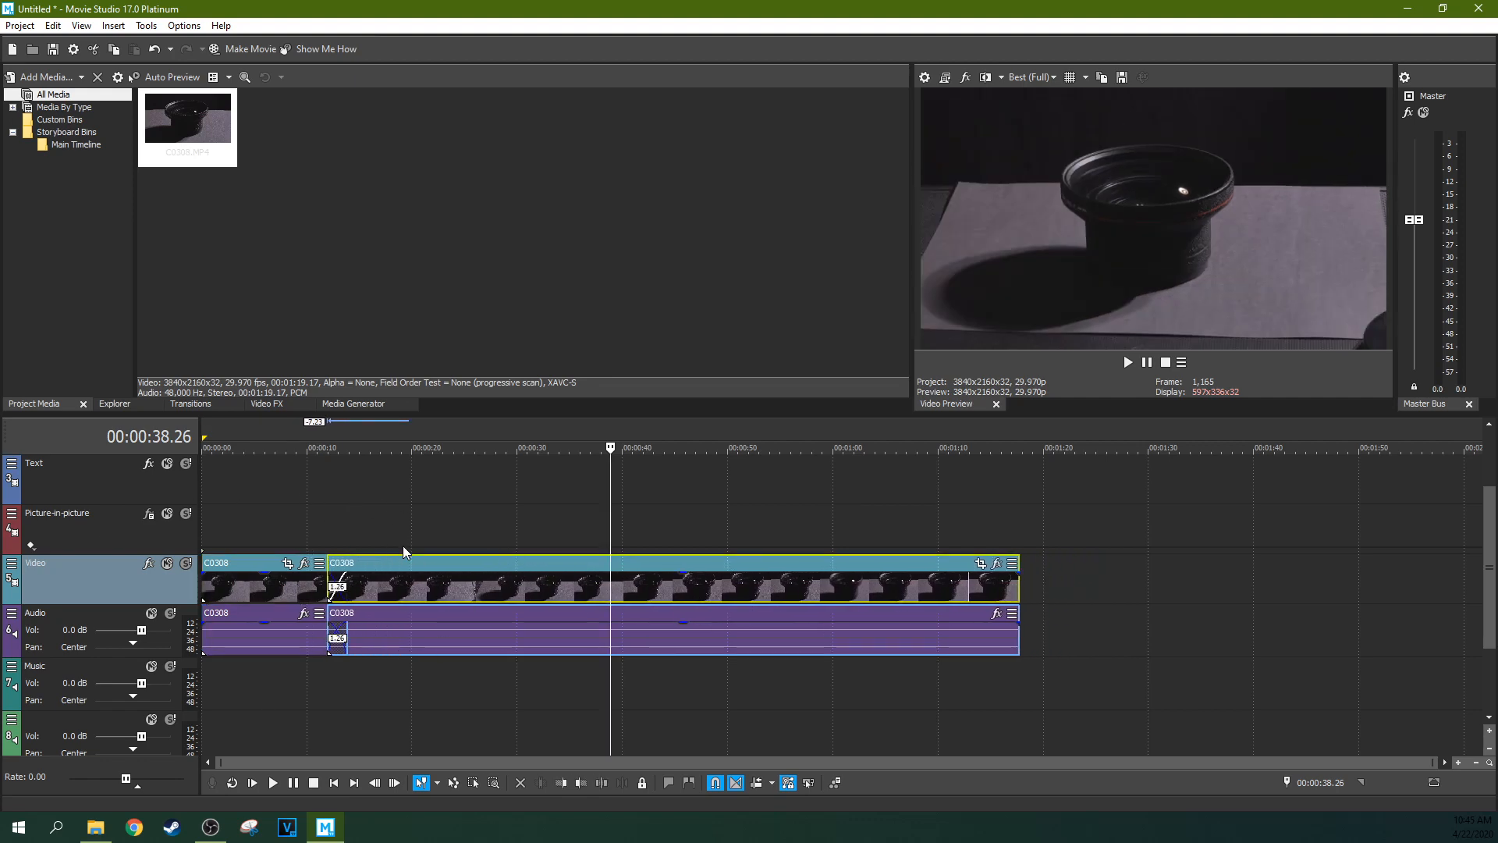
pyautogui.moveTo(404, 562); pyautogui.dragTo(441, 564)
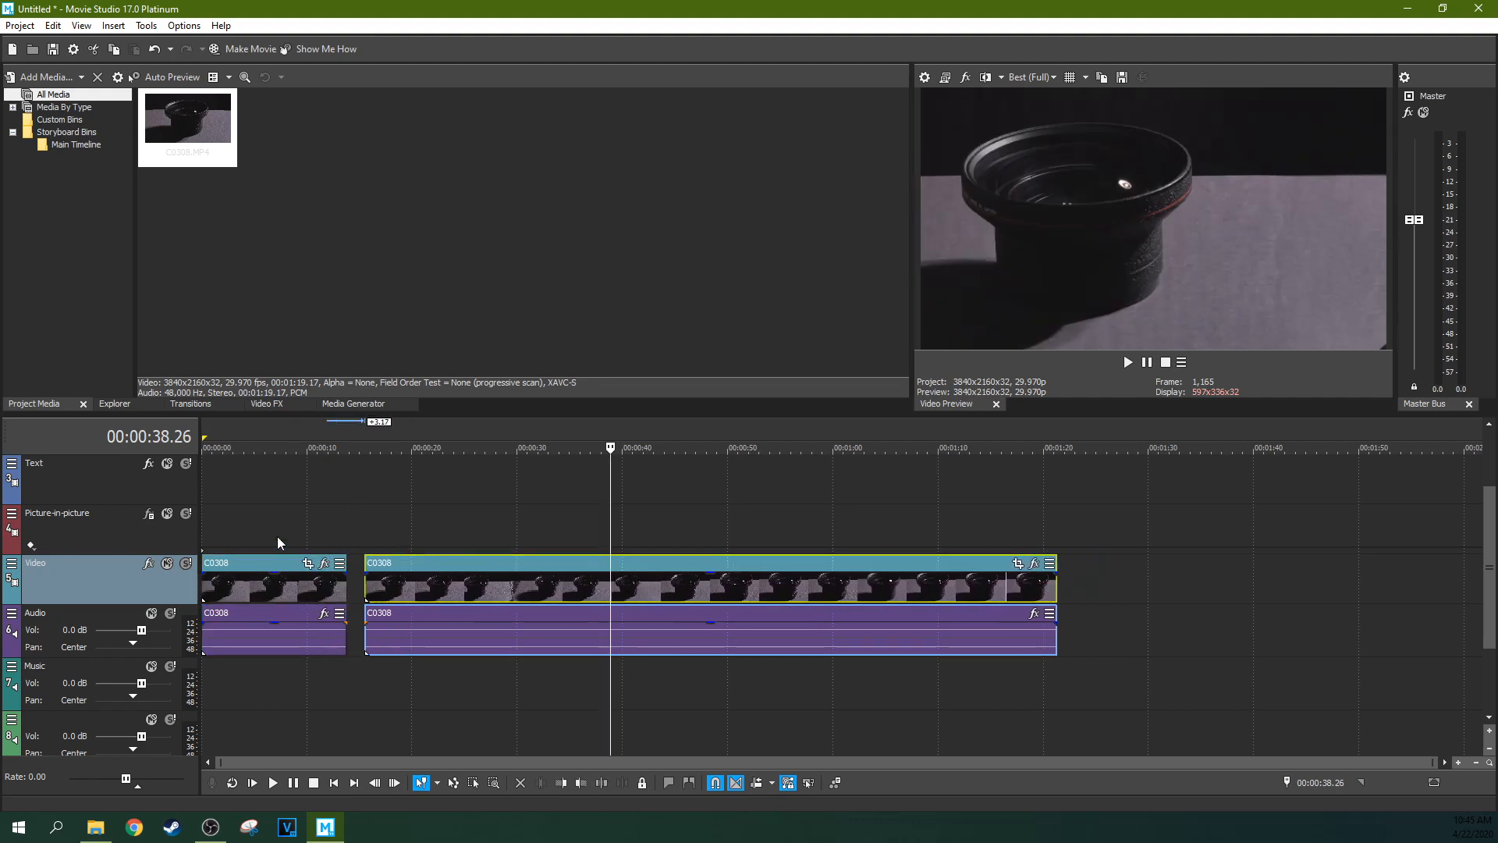
# - View the effects on the Picture-in-picture track, close them, and delete that track
pyautogui.click(121, 531)
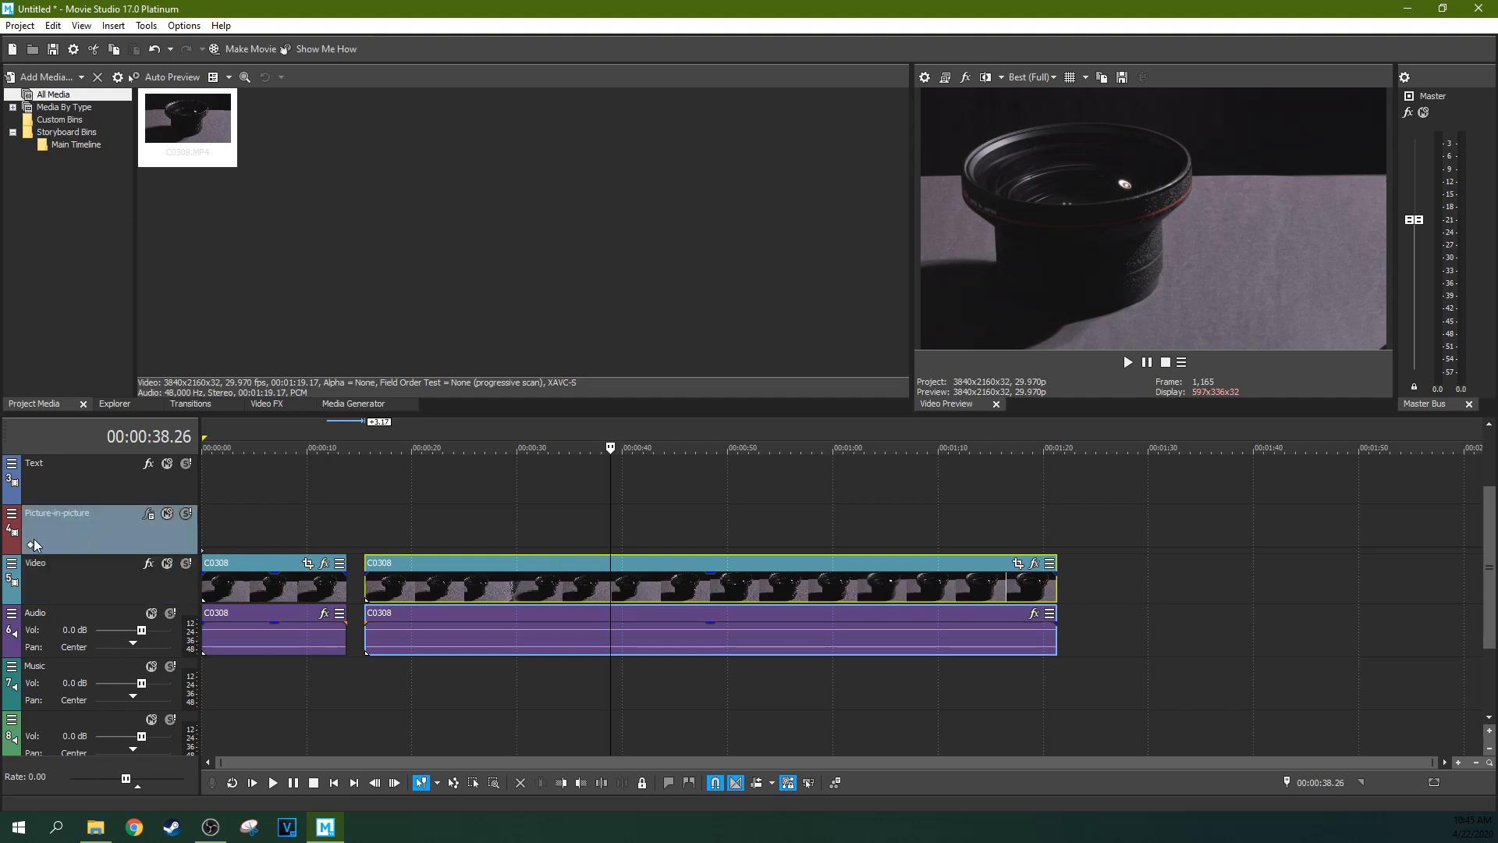
pyautogui.click(148, 514)
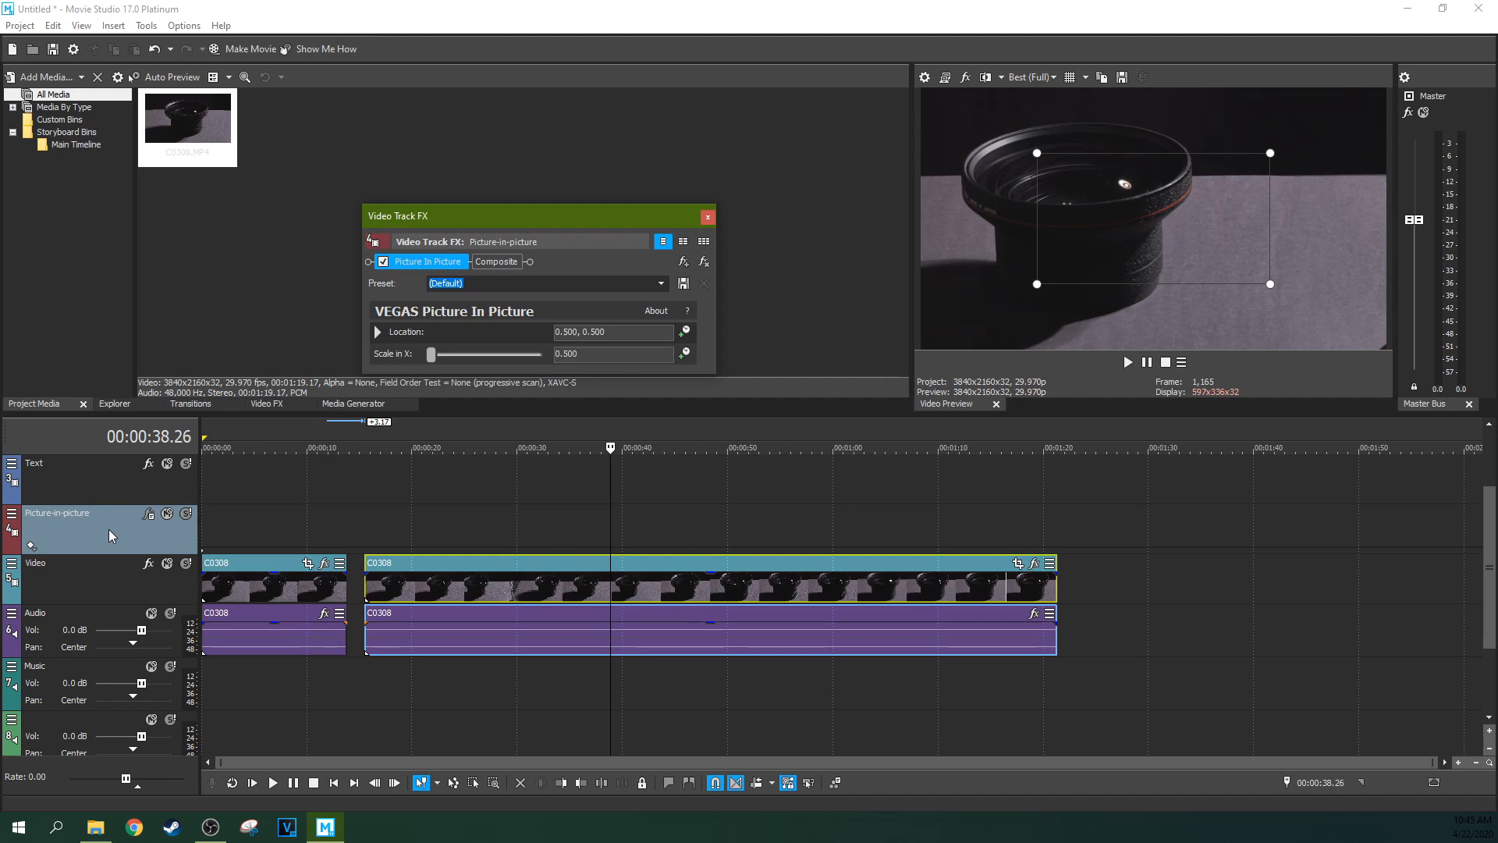
pyautogui.click(707, 217)
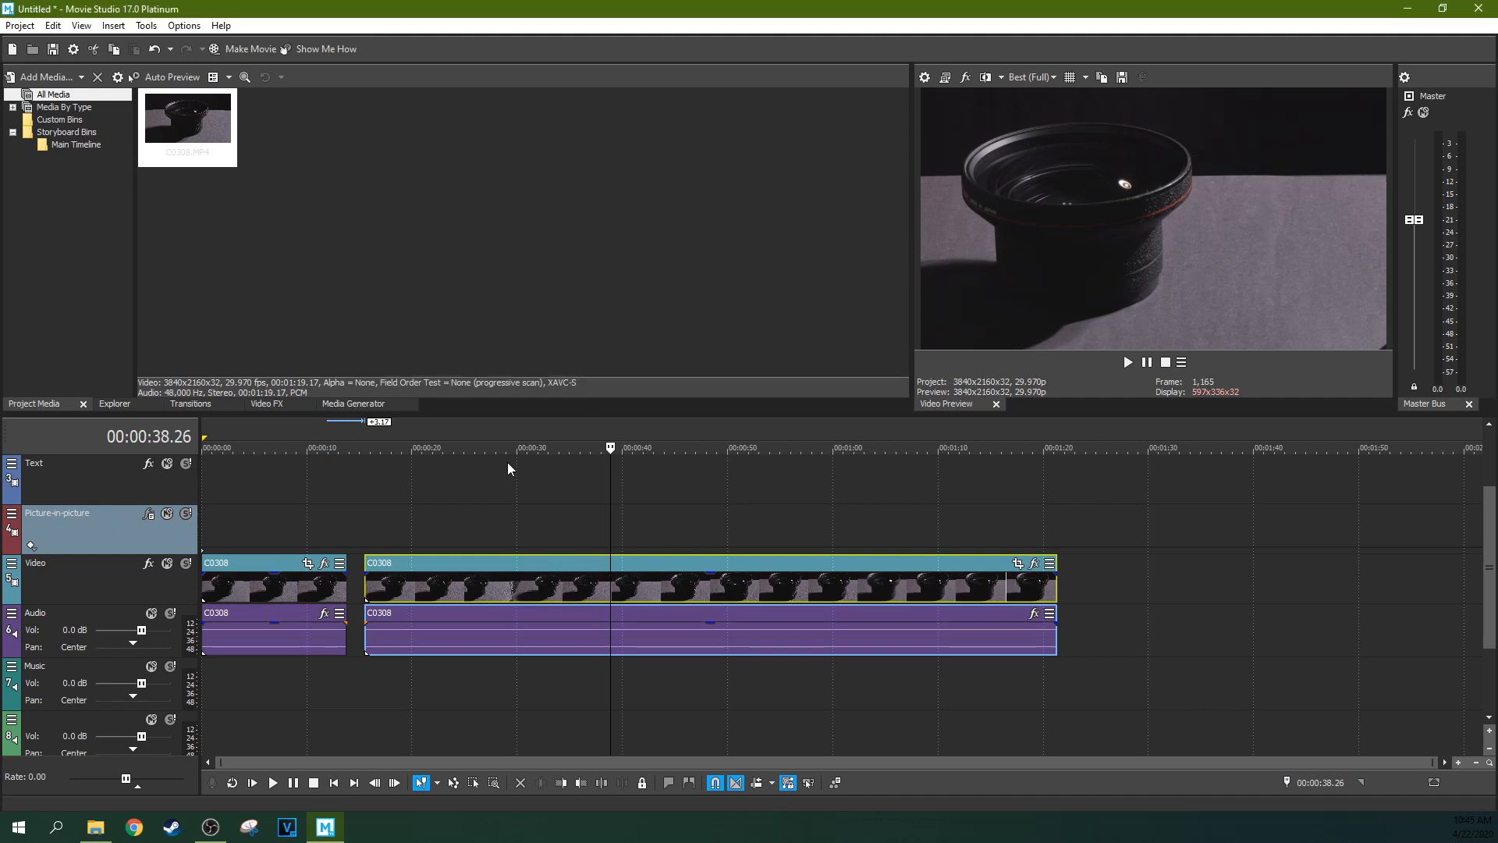
pyautogui.press('Delete')
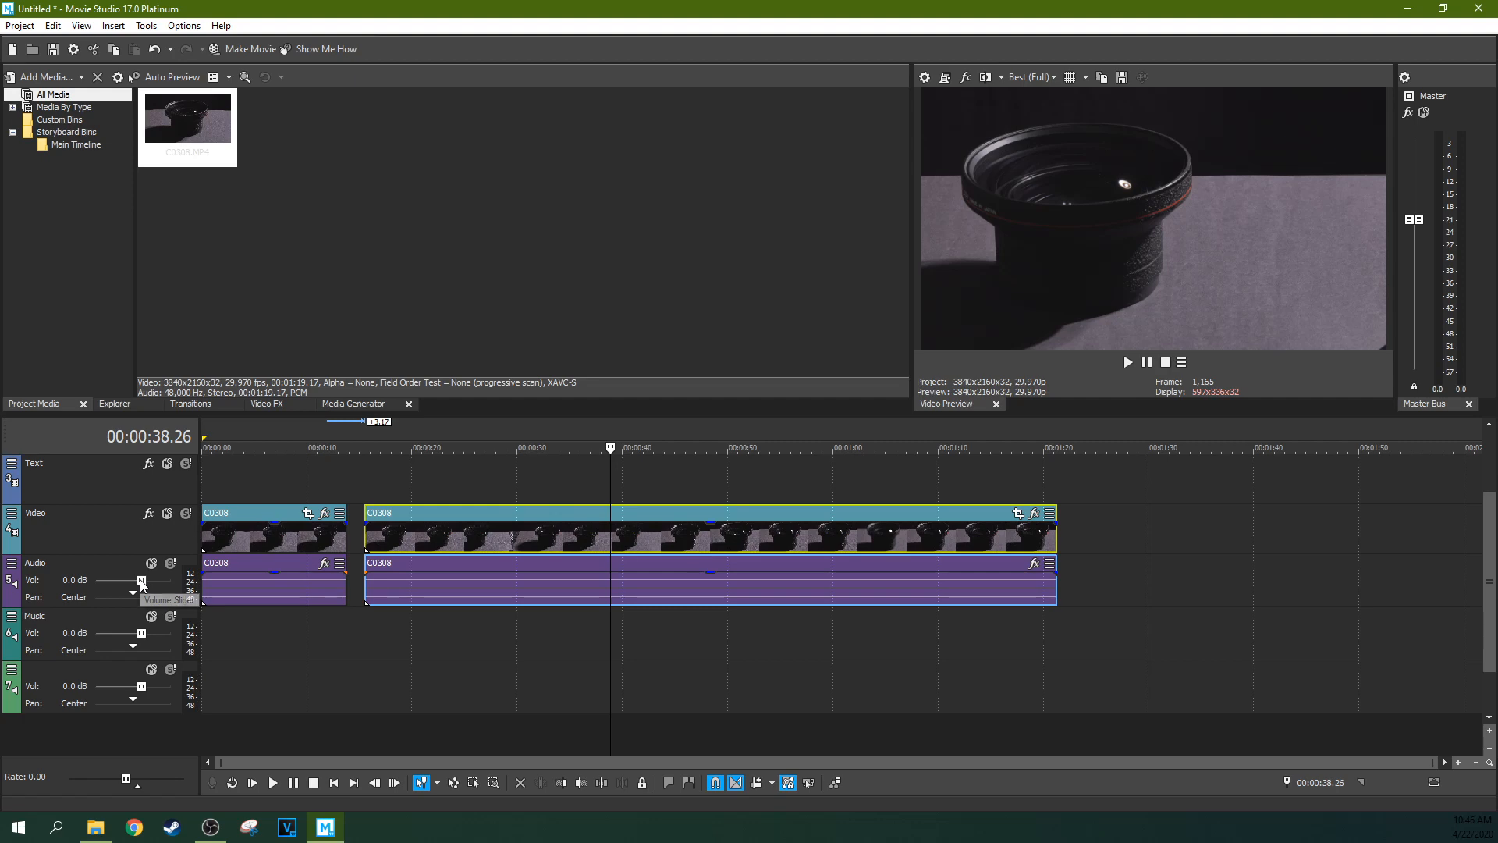
# - Try adjusting the Audio track's volume and the level of the second audio event
pyautogui.moveTo(170, 580); pyautogui.dragTo(108, 585)
pyautogui.moveTo(713, 574); pyautogui.dragTo(713, 576)
pyautogui.moveTo(710, 578); pyautogui.dragTo(714, 585)
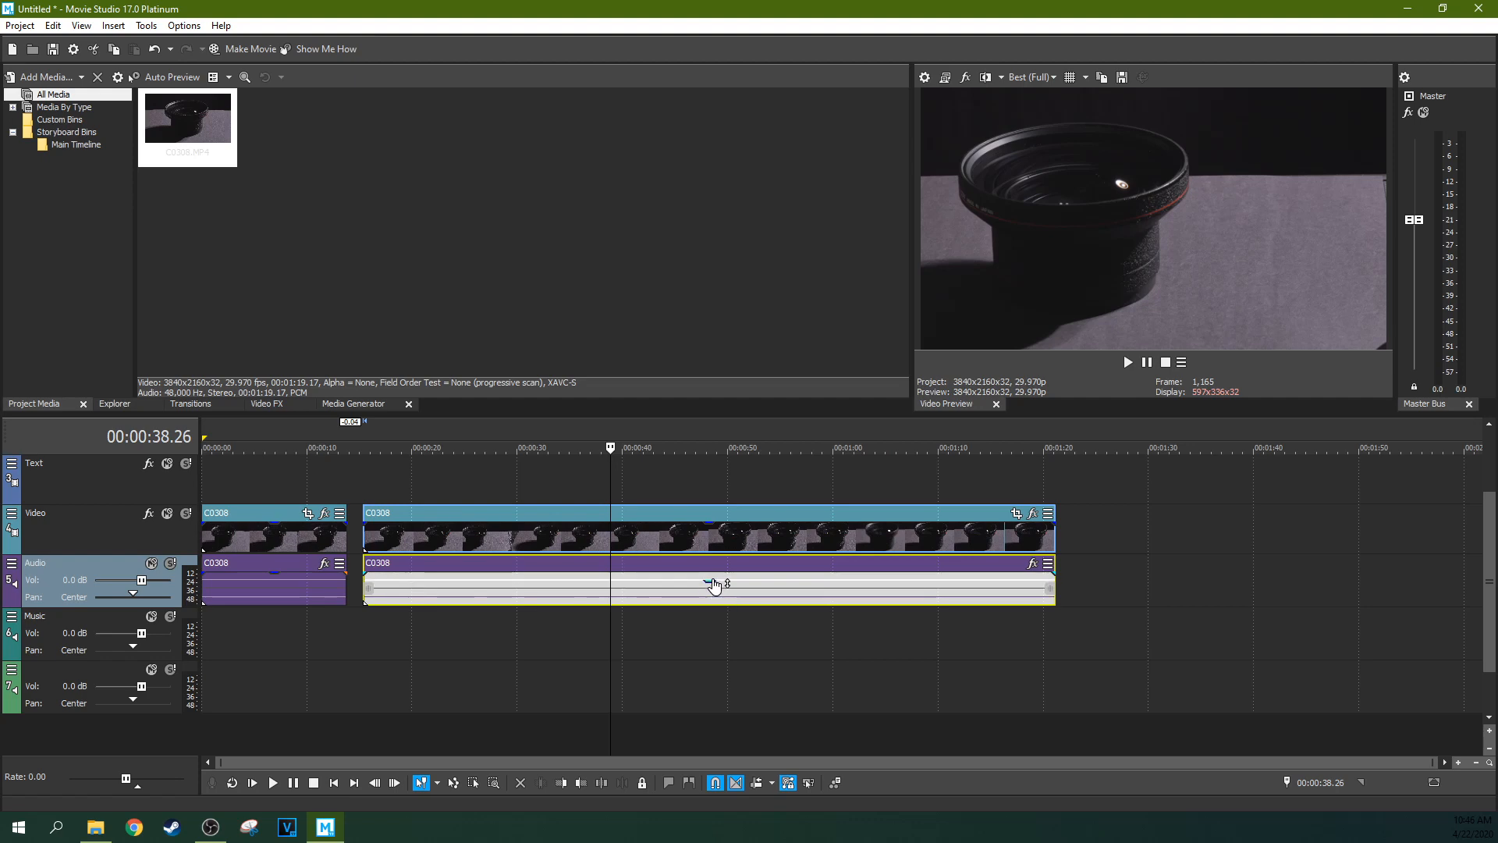
# - Trim the second clip's start to about 17 seconds, and try an audio fade-in ending at about 25 seconds before removing it
pyautogui.moveTo(366, 571); pyautogui.dragTo(471, 585)
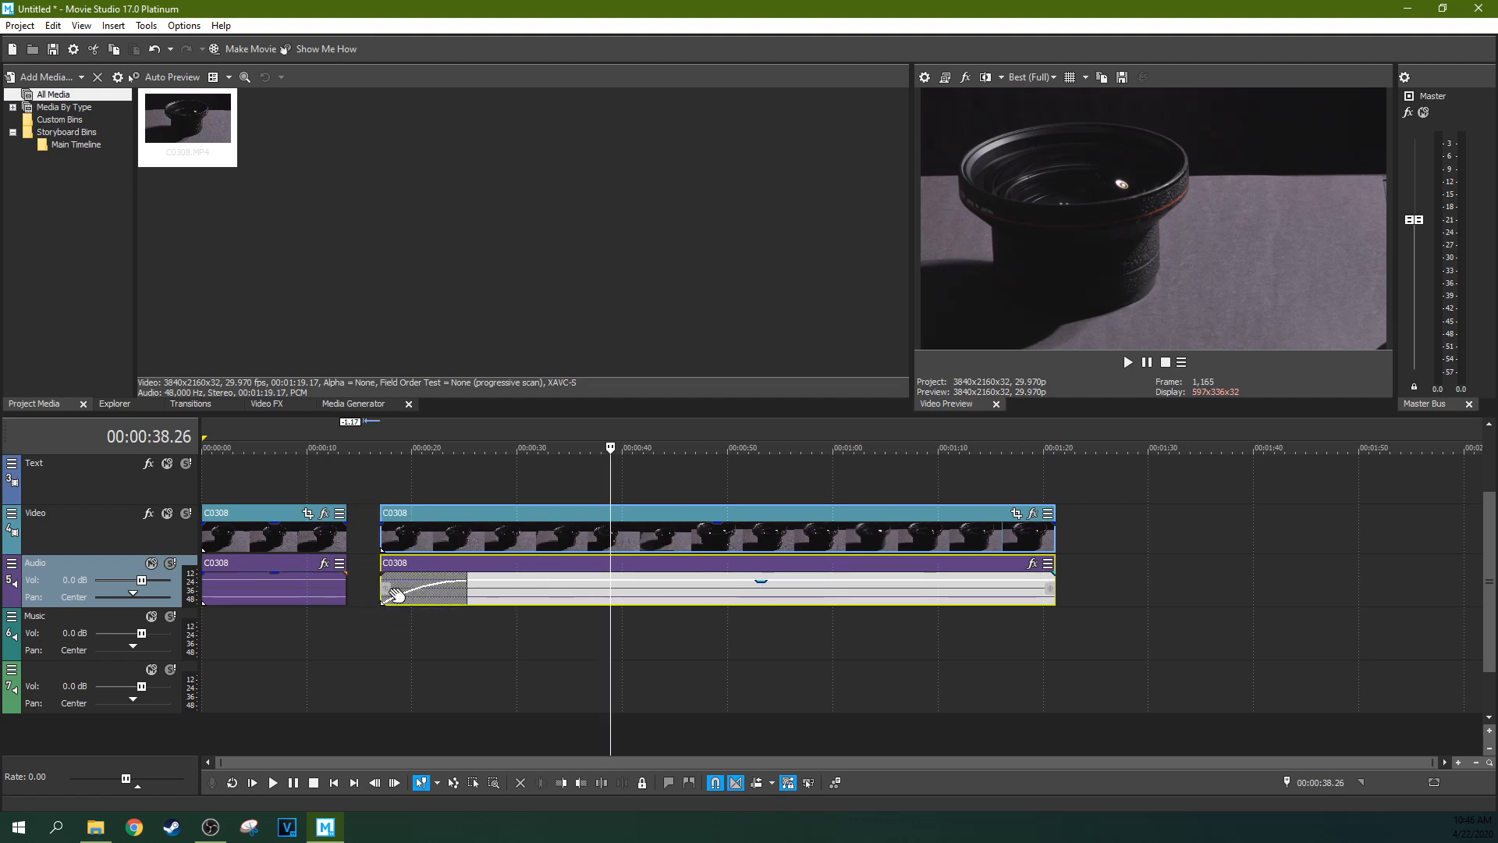
pyautogui.click(422, 528)
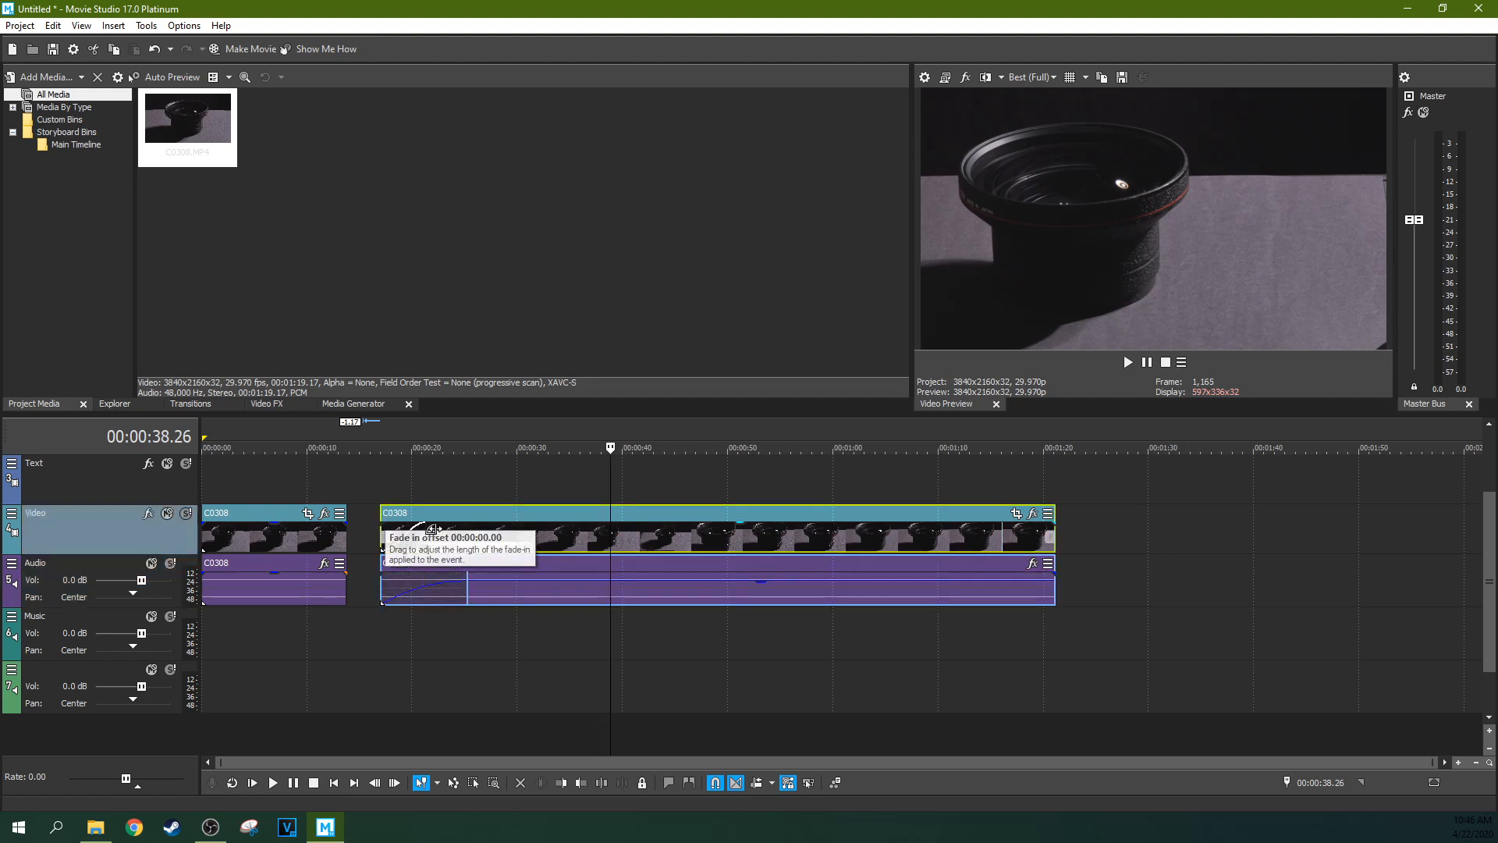
pyautogui.click(457, 578)
pyautogui.moveTo(752, 581); pyautogui.dragTo(719, 573)
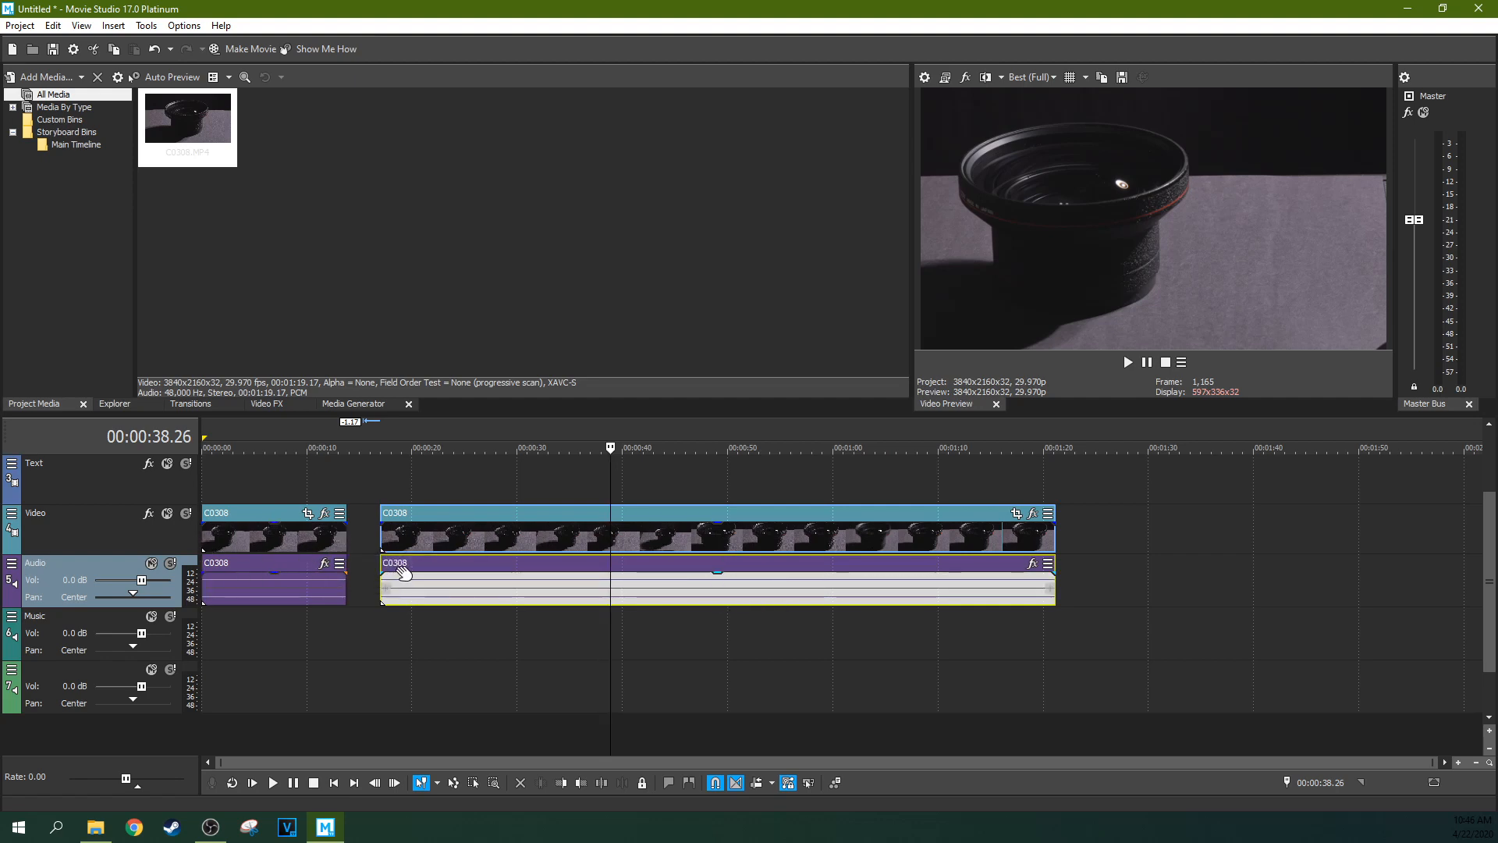
# - Open the event effects chooser for the first audio event and browse all available audio plug-ins
pyautogui.rightClick(294, 582)
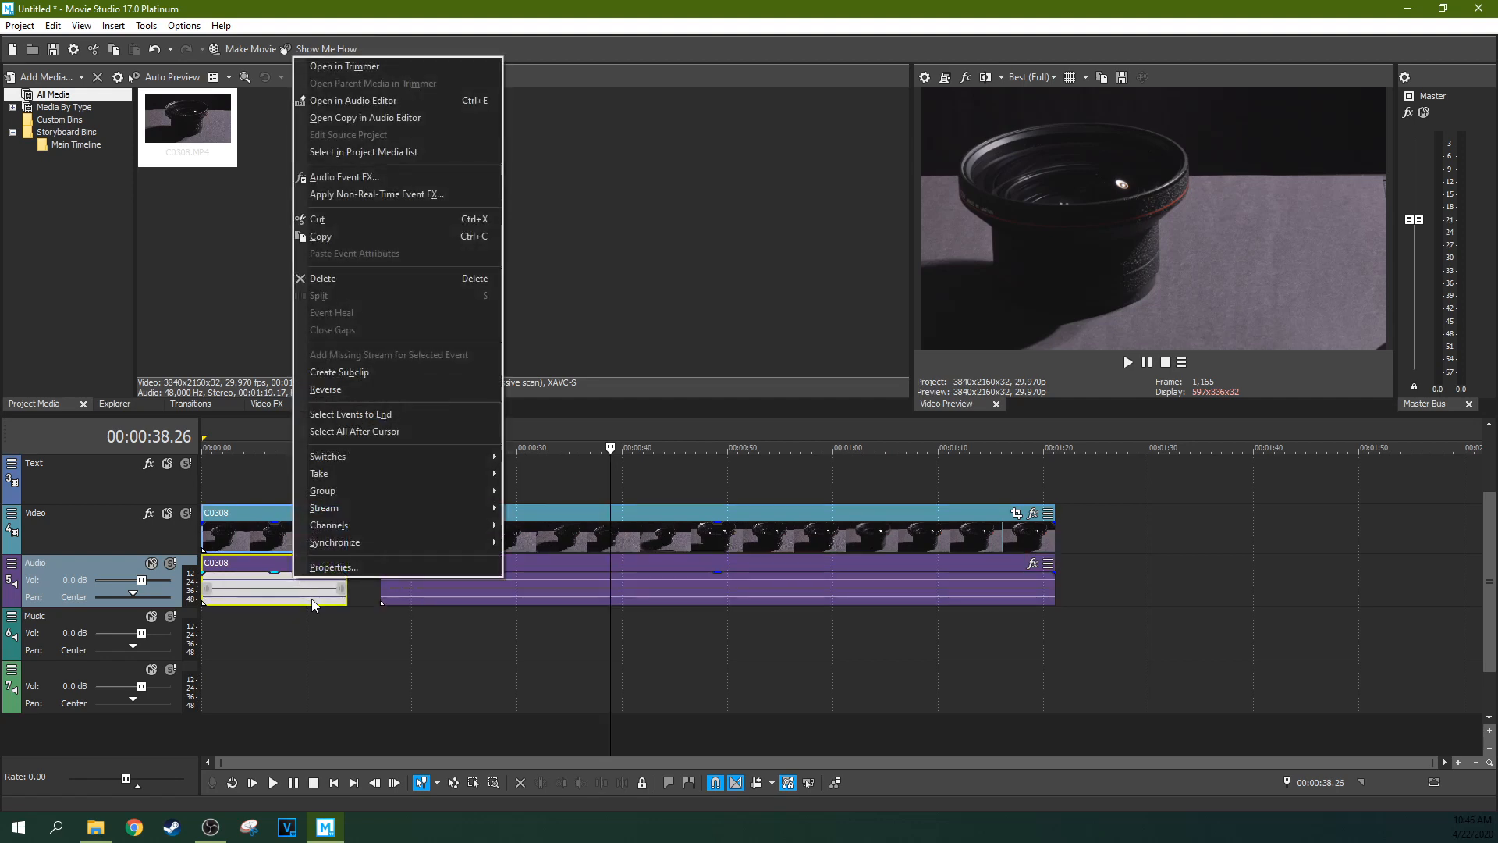
pyautogui.click(314, 607)
pyautogui.click(322, 566)
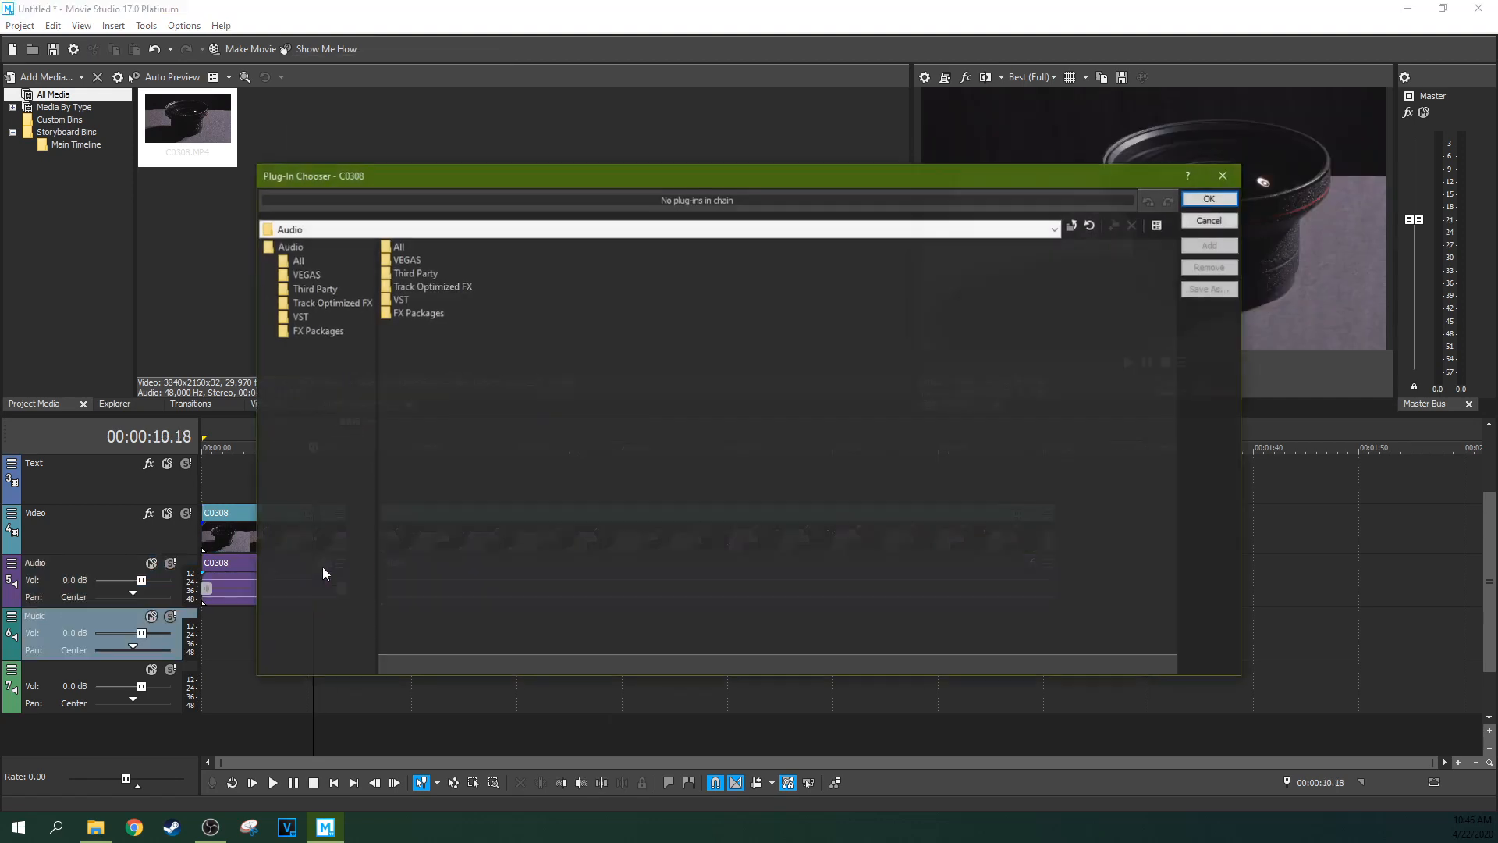
pyautogui.click(298, 261)
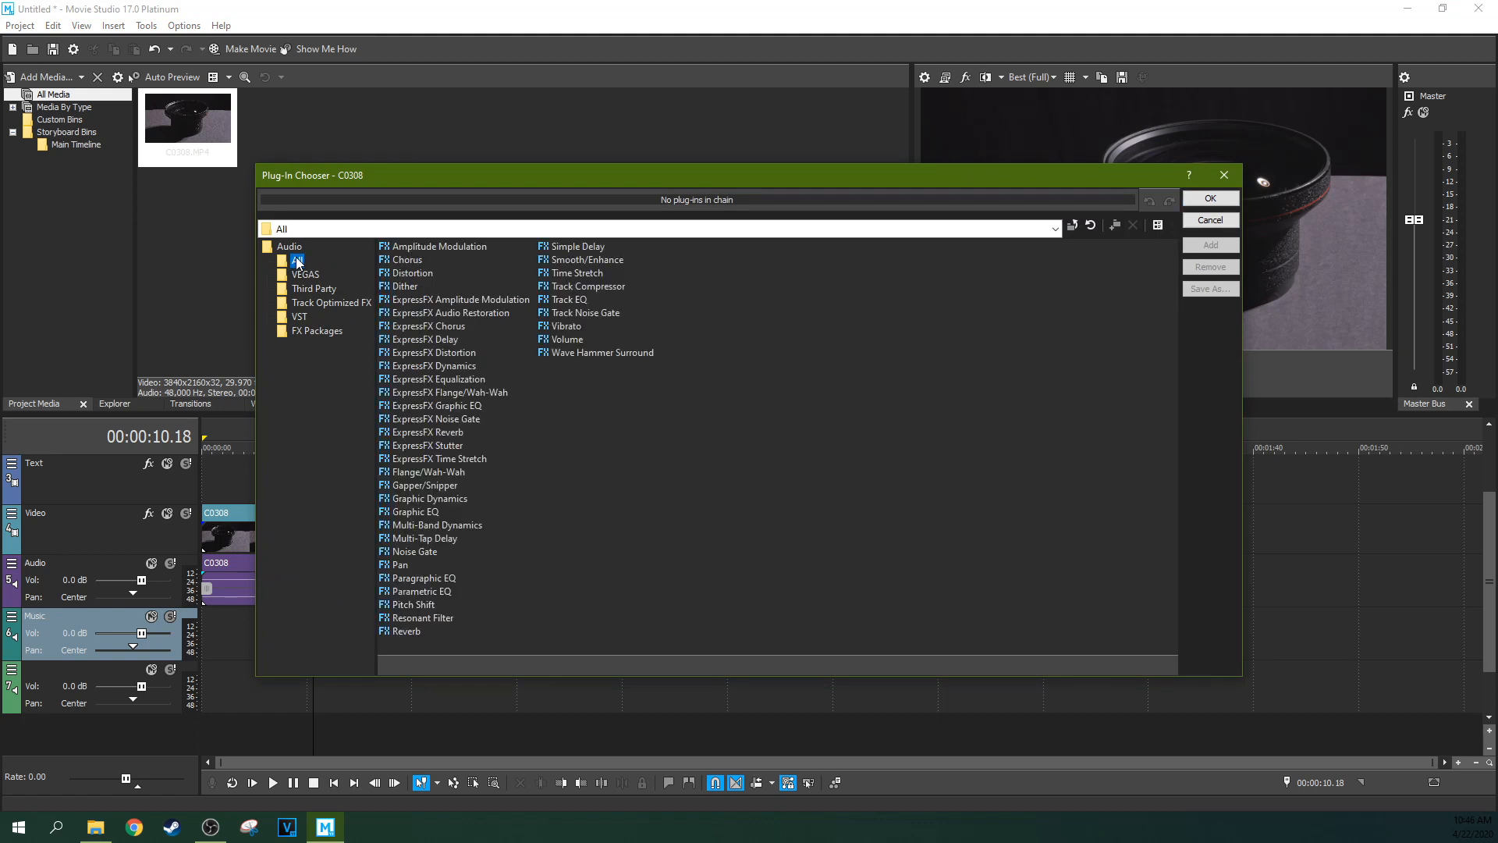
pyautogui.click(582, 302)
pyautogui.click(580, 341)
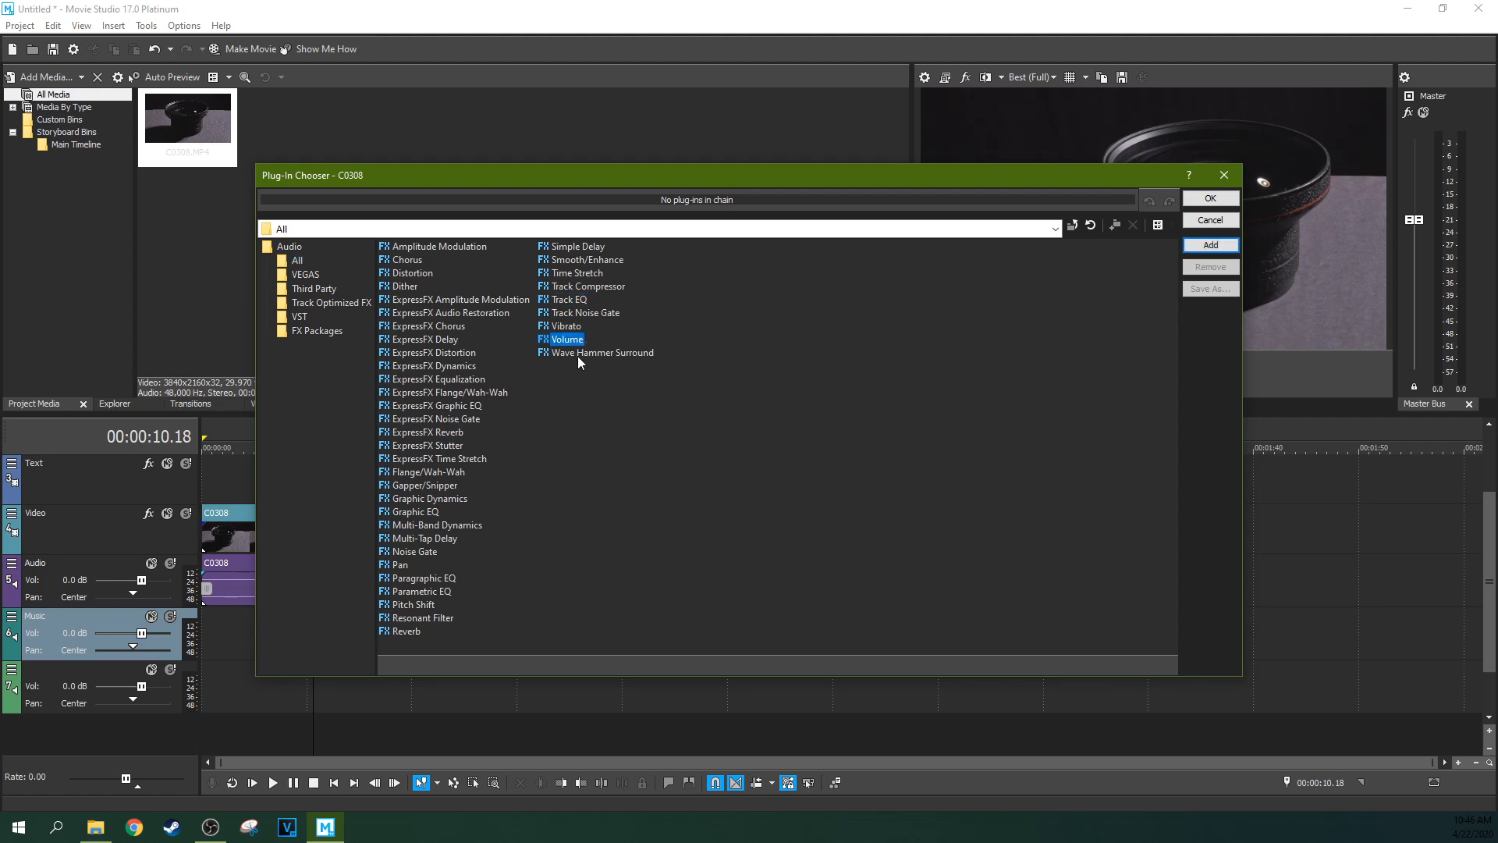
pyautogui.click(447, 445)
pyautogui.click(451, 434)
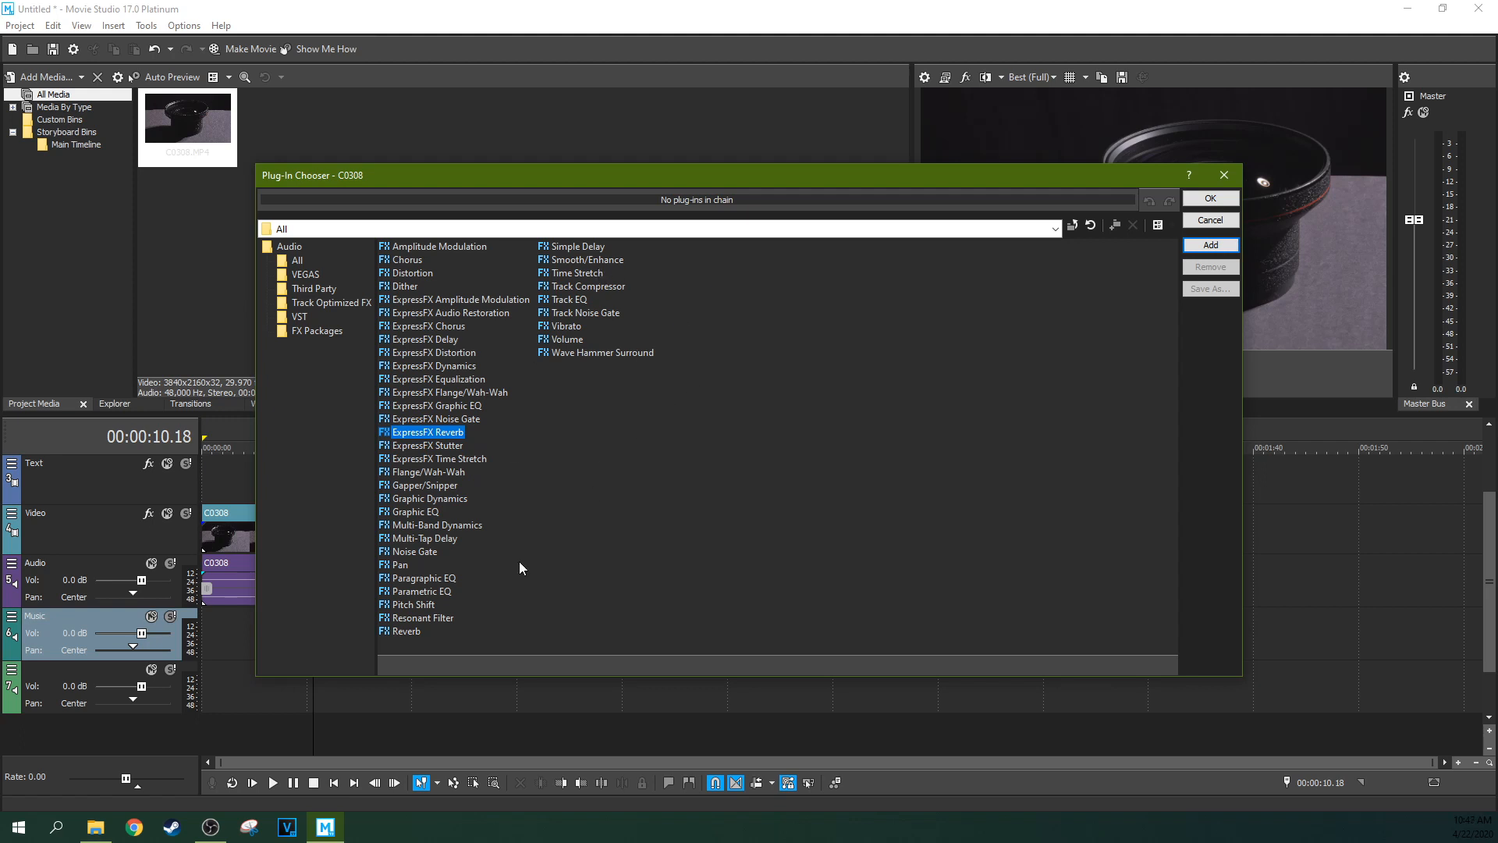
# - Try chaining Pitch Shift and Track EQ on the first audio event, reorder Track EQ first, and discard the chain
pyautogui.click(417, 606)
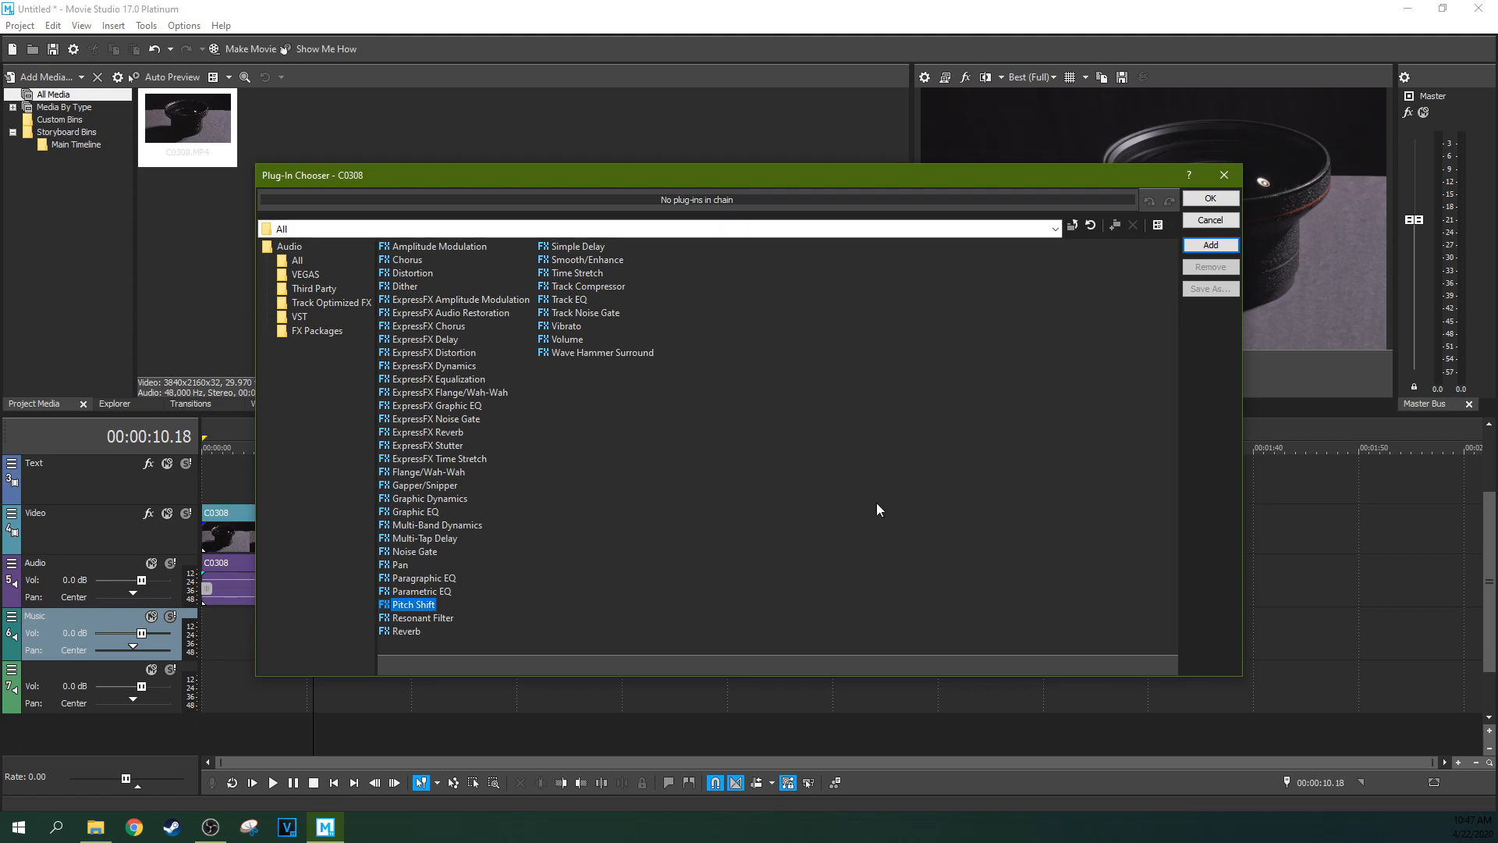
pyautogui.click(1211, 245)
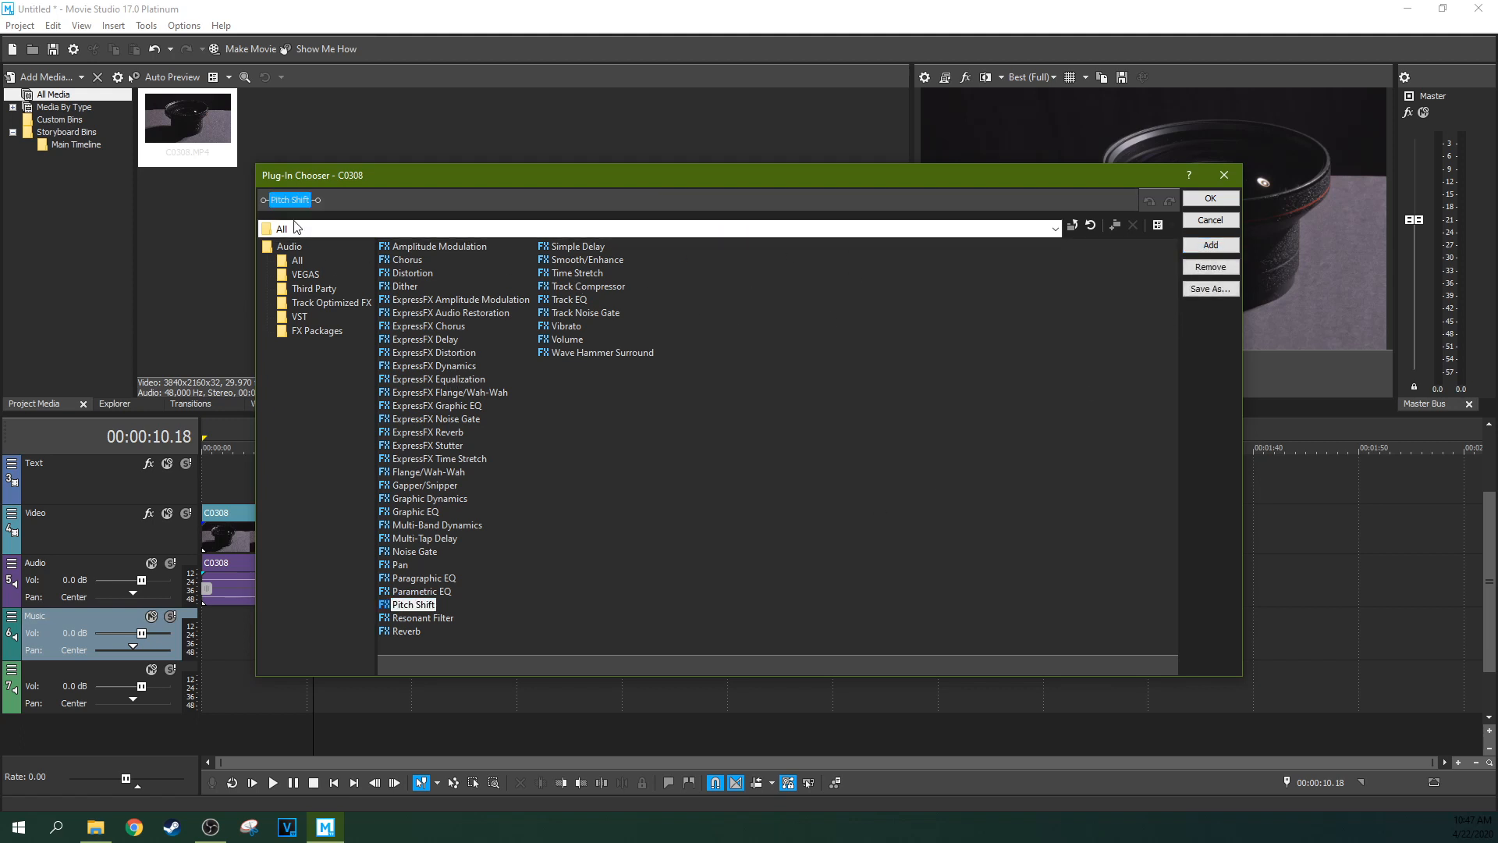
pyautogui.click(569, 300)
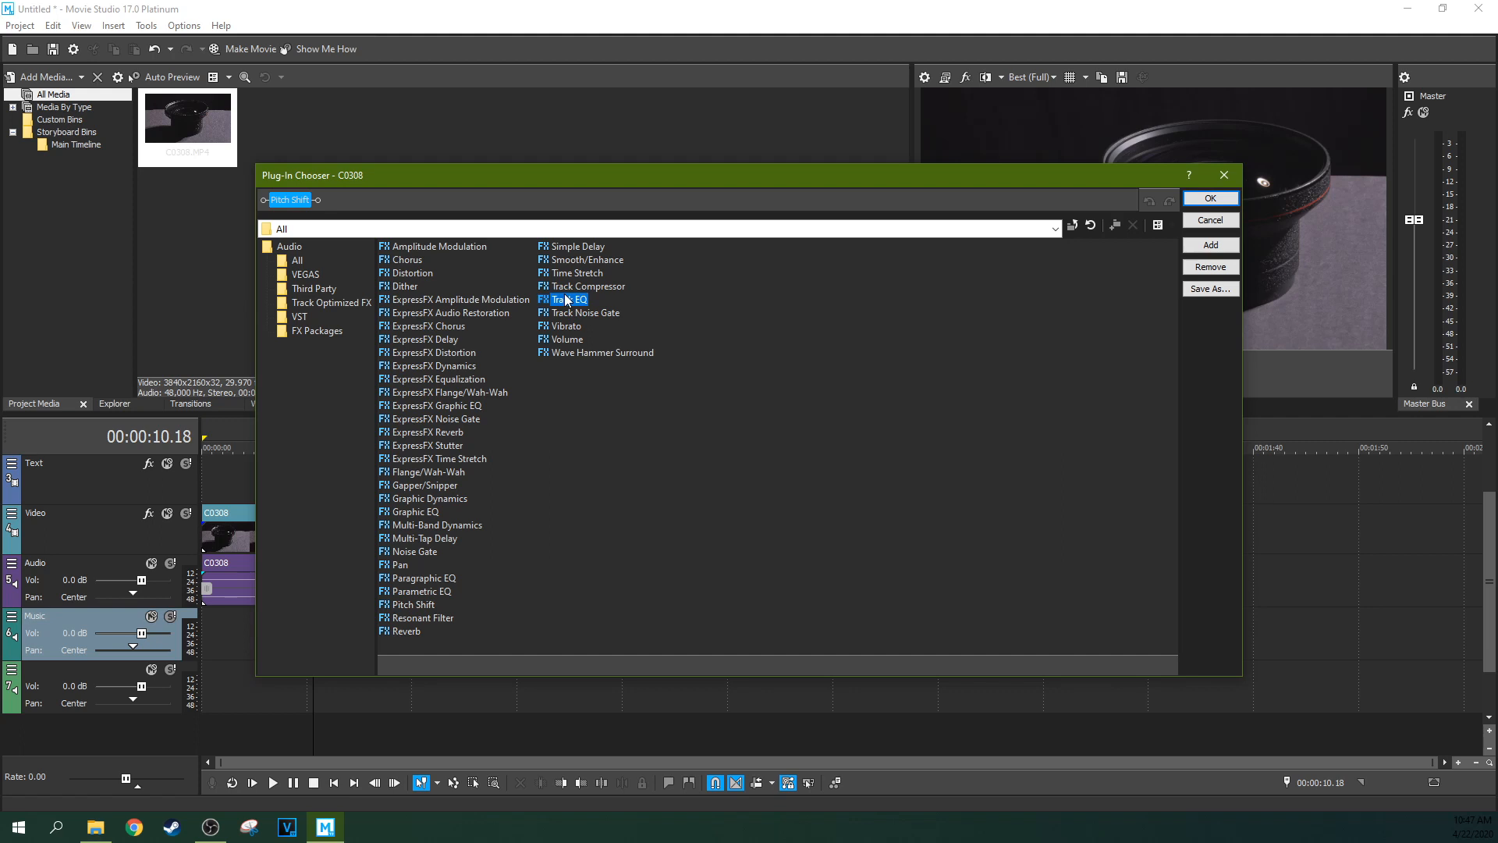
pyautogui.click(1210, 245)
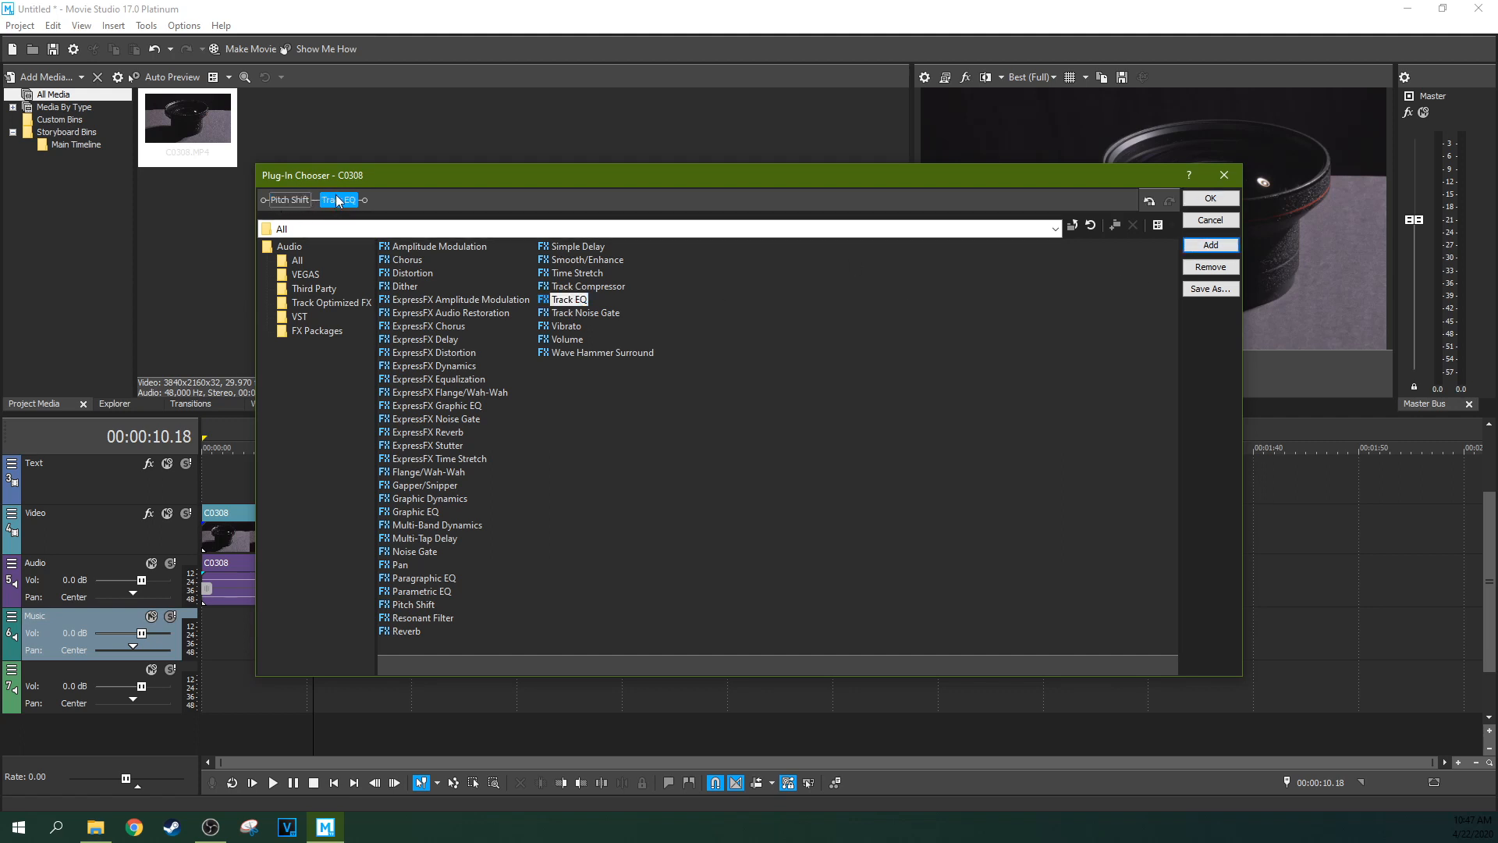
pyautogui.moveTo(337, 201); pyautogui.dragTo(277, 201)
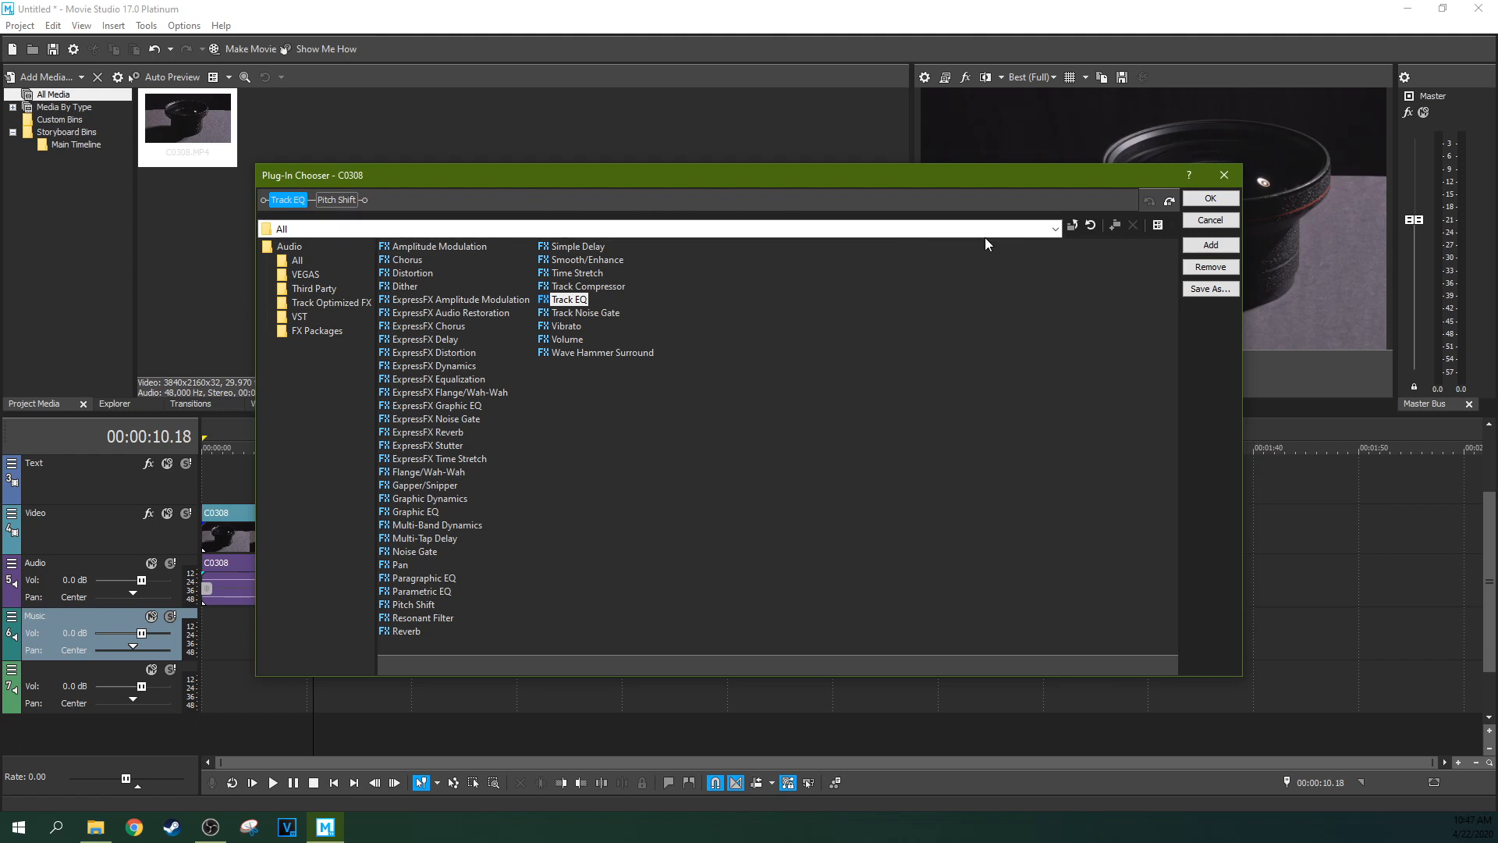
pyautogui.click(1225, 175)
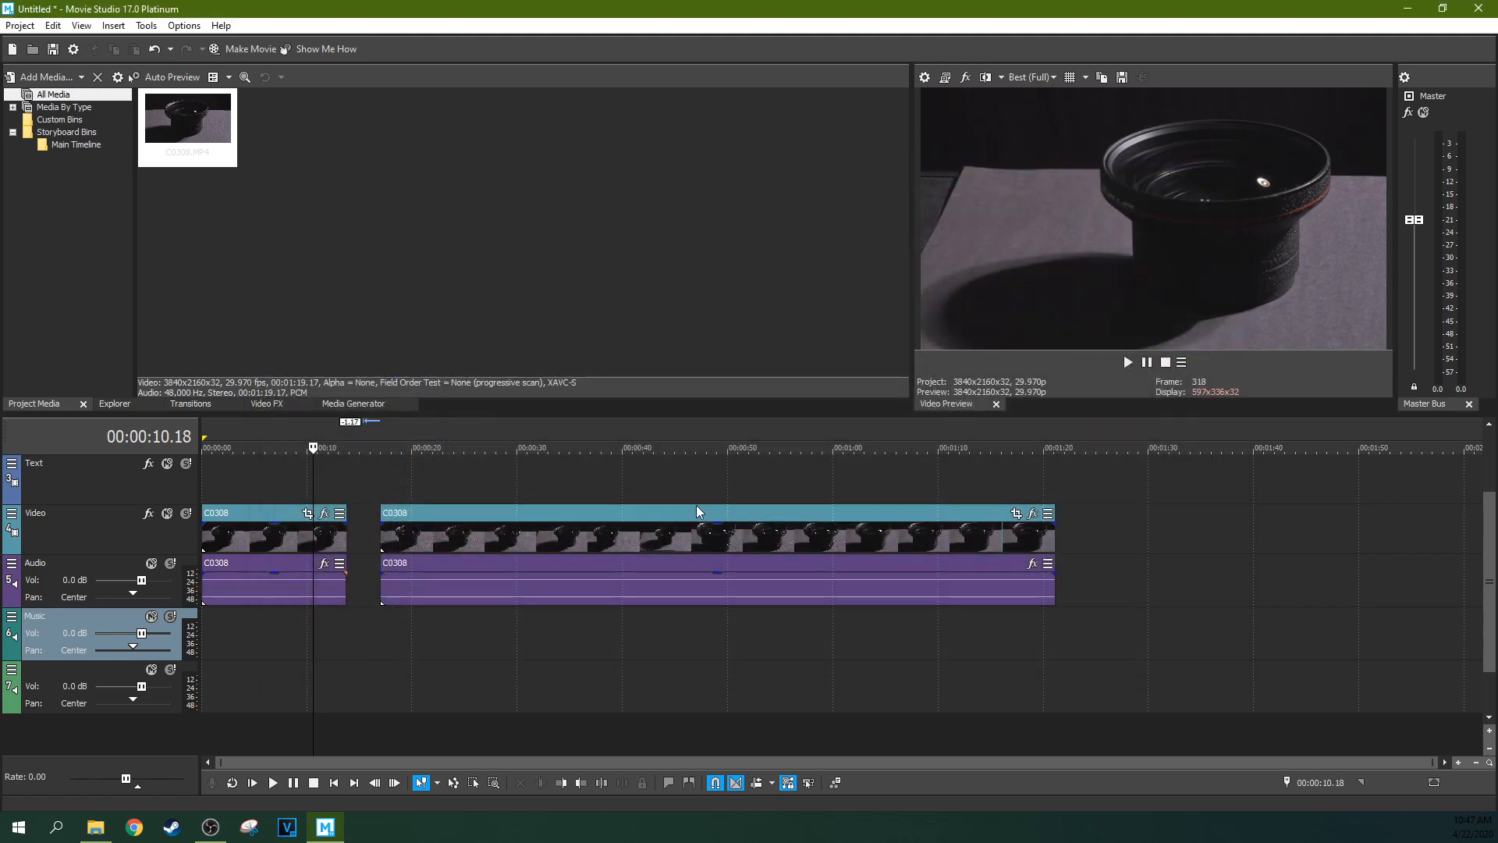
# - Review the Audio track's built-in effects: Track Noise Gate, Track EQ and Track Compressor
pyautogui.click(85, 563)
pyautogui.click(11, 565)
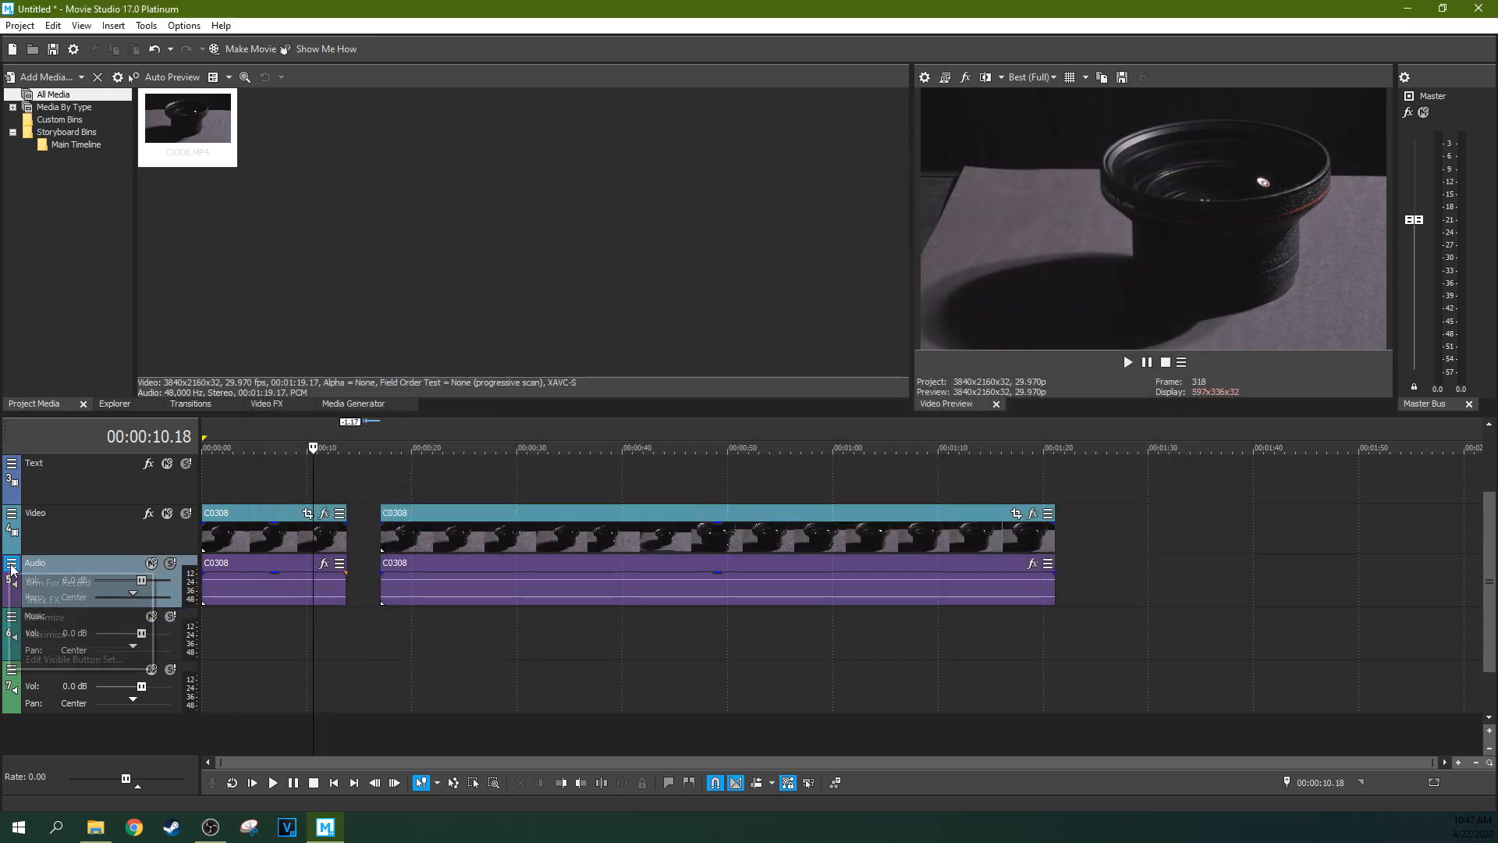
pyautogui.click(62, 601)
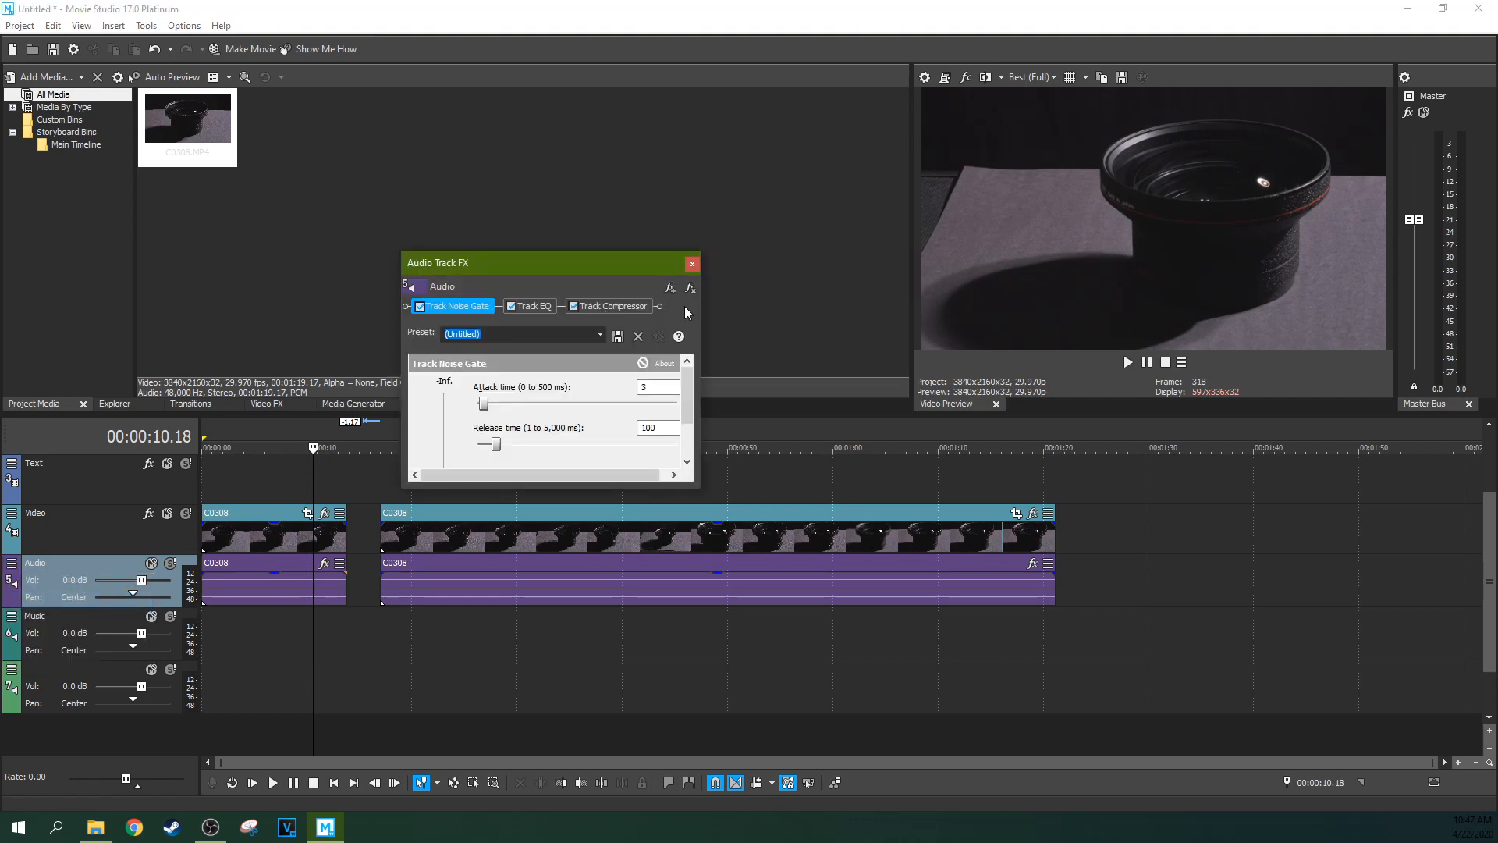
pyautogui.click(526, 306)
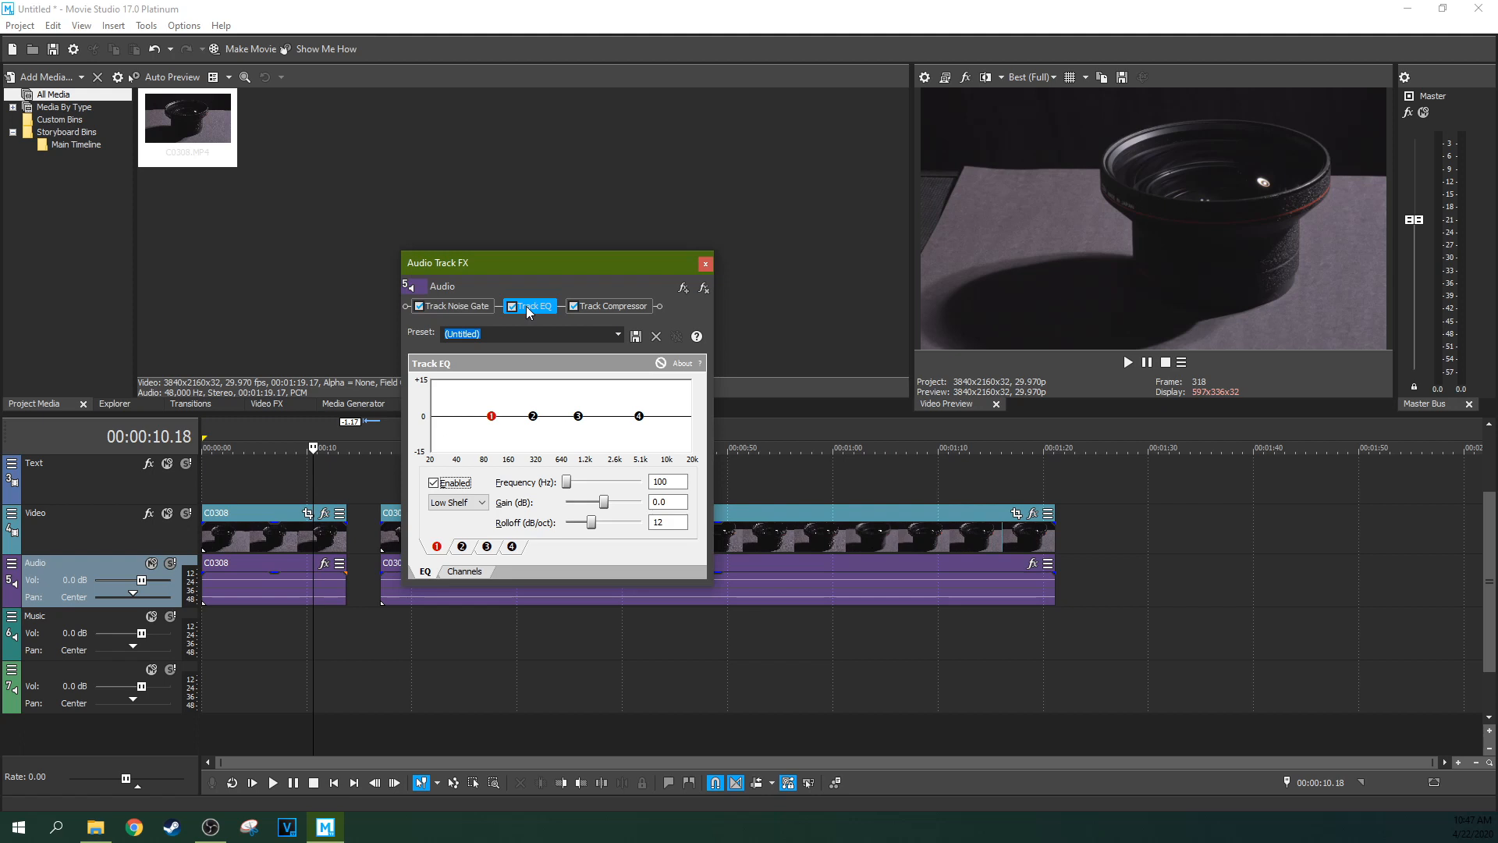
pyautogui.click(476, 308)
pyautogui.click(624, 307)
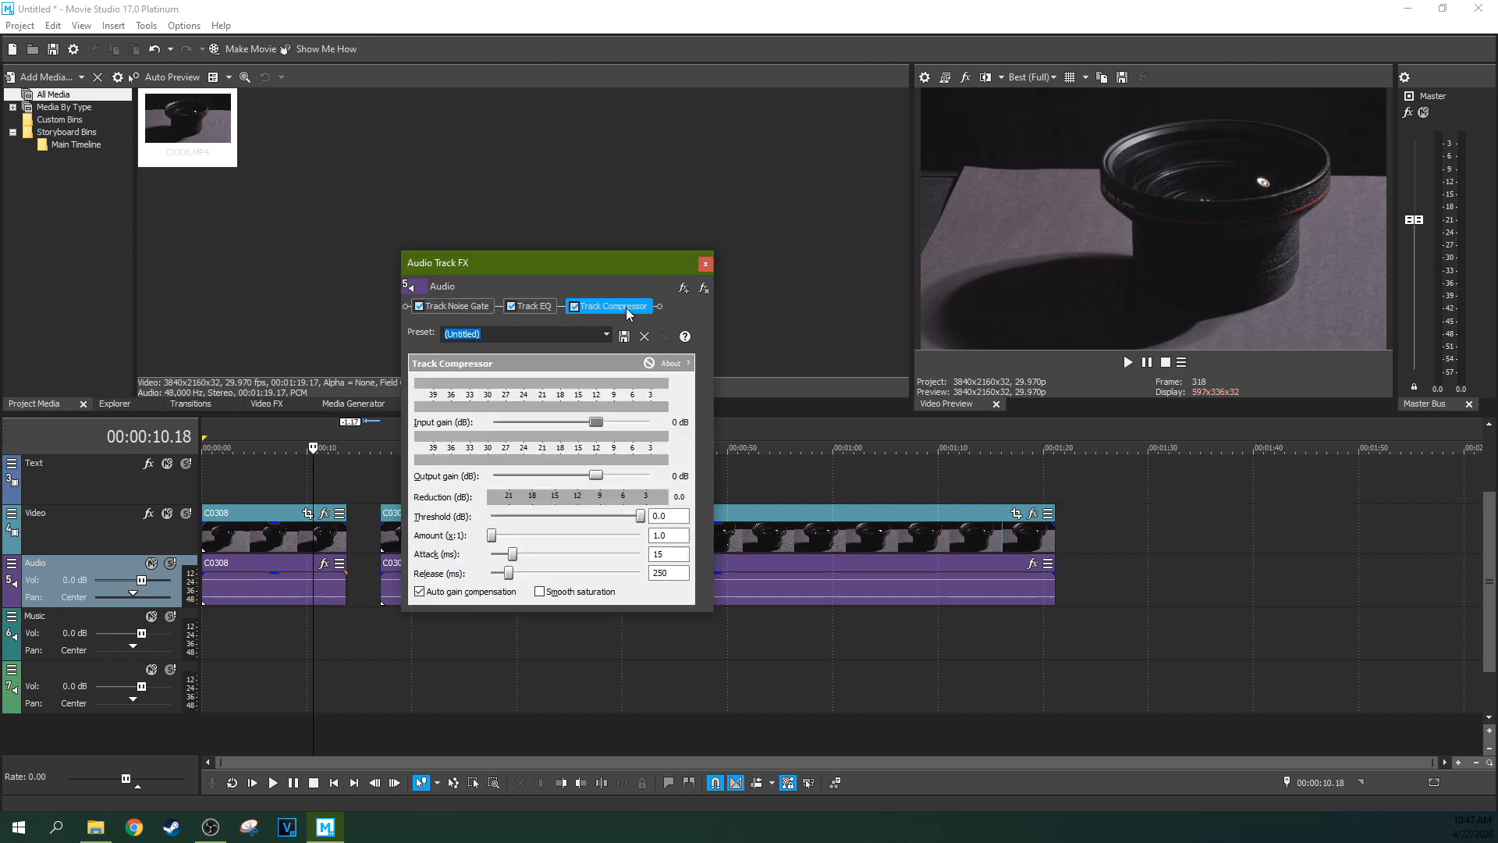
pyautogui.click(522, 305)
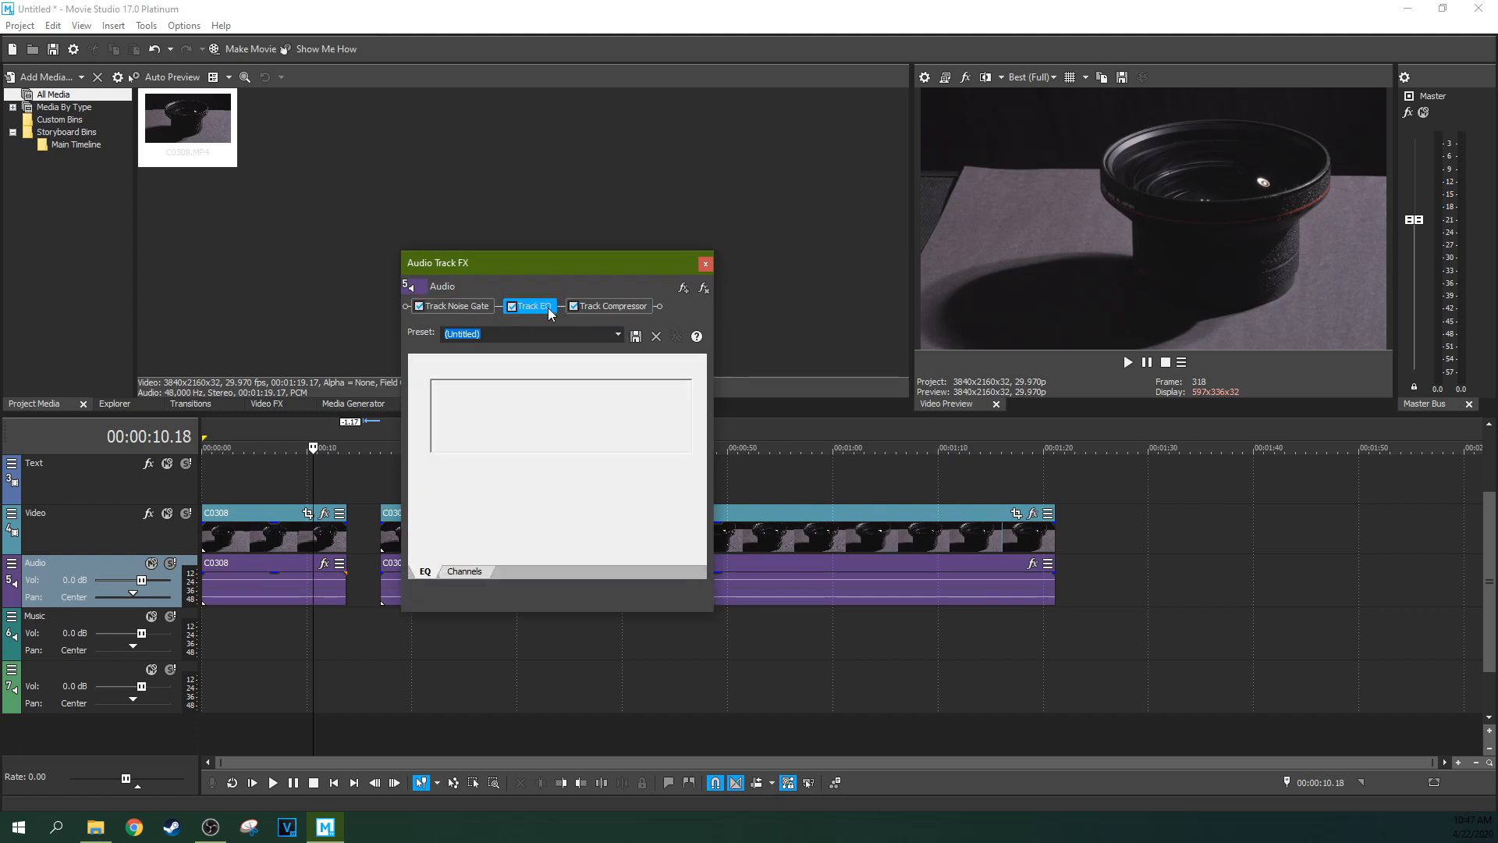
pyautogui.click(476, 306)
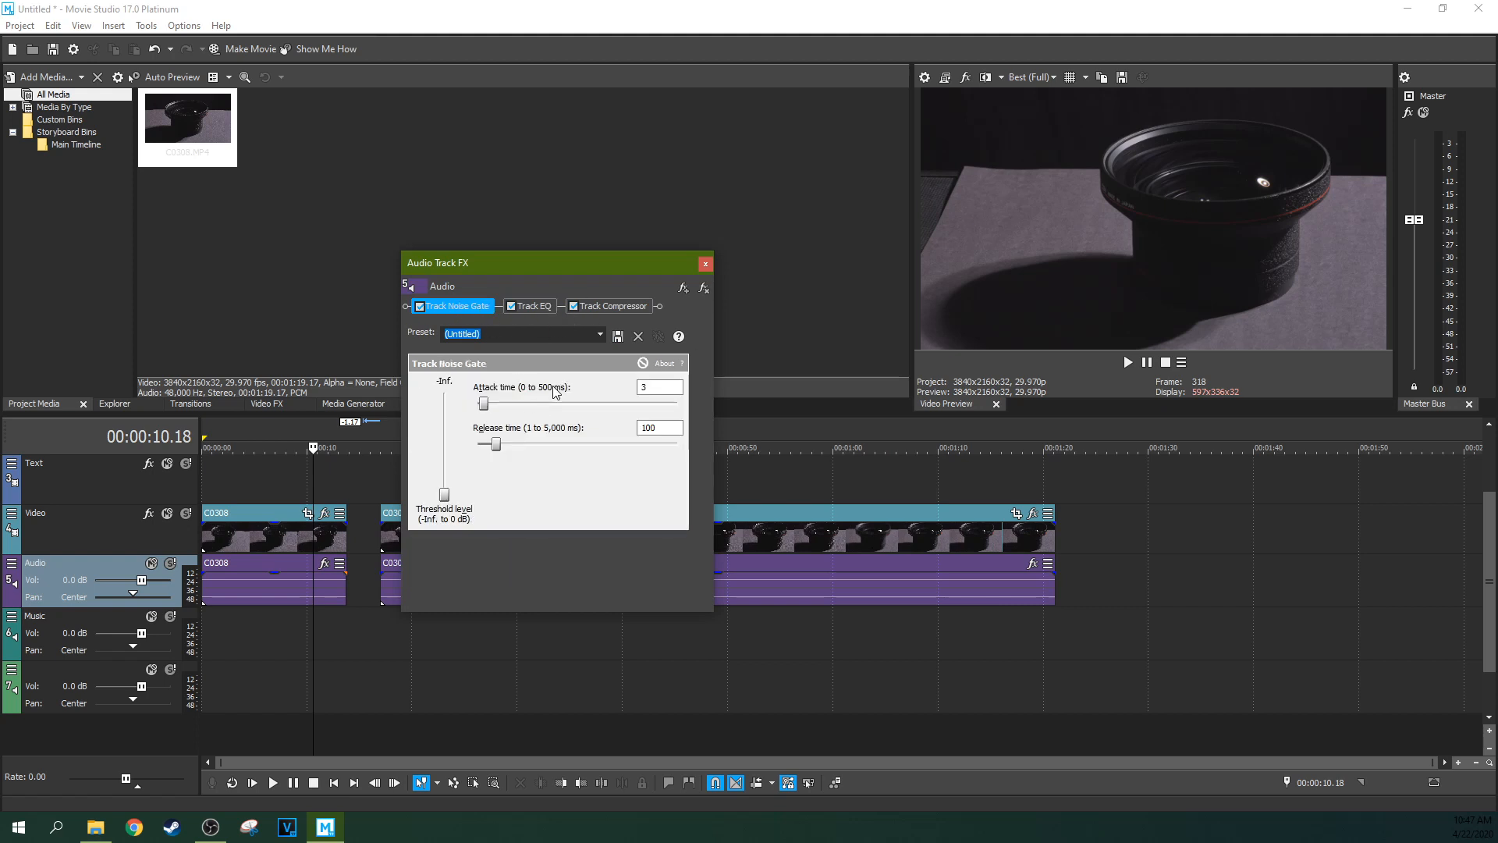
# - Toggle Track Noise Gate and Track EQ off and back on, and close the track effects
pyautogui.click(421, 307)
pyautogui.click(510, 306)
pyautogui.click(510, 306)
pyautogui.click(421, 306)
pyautogui.click(421, 307)
pyautogui.click(419, 307)
pyautogui.click(705, 263)
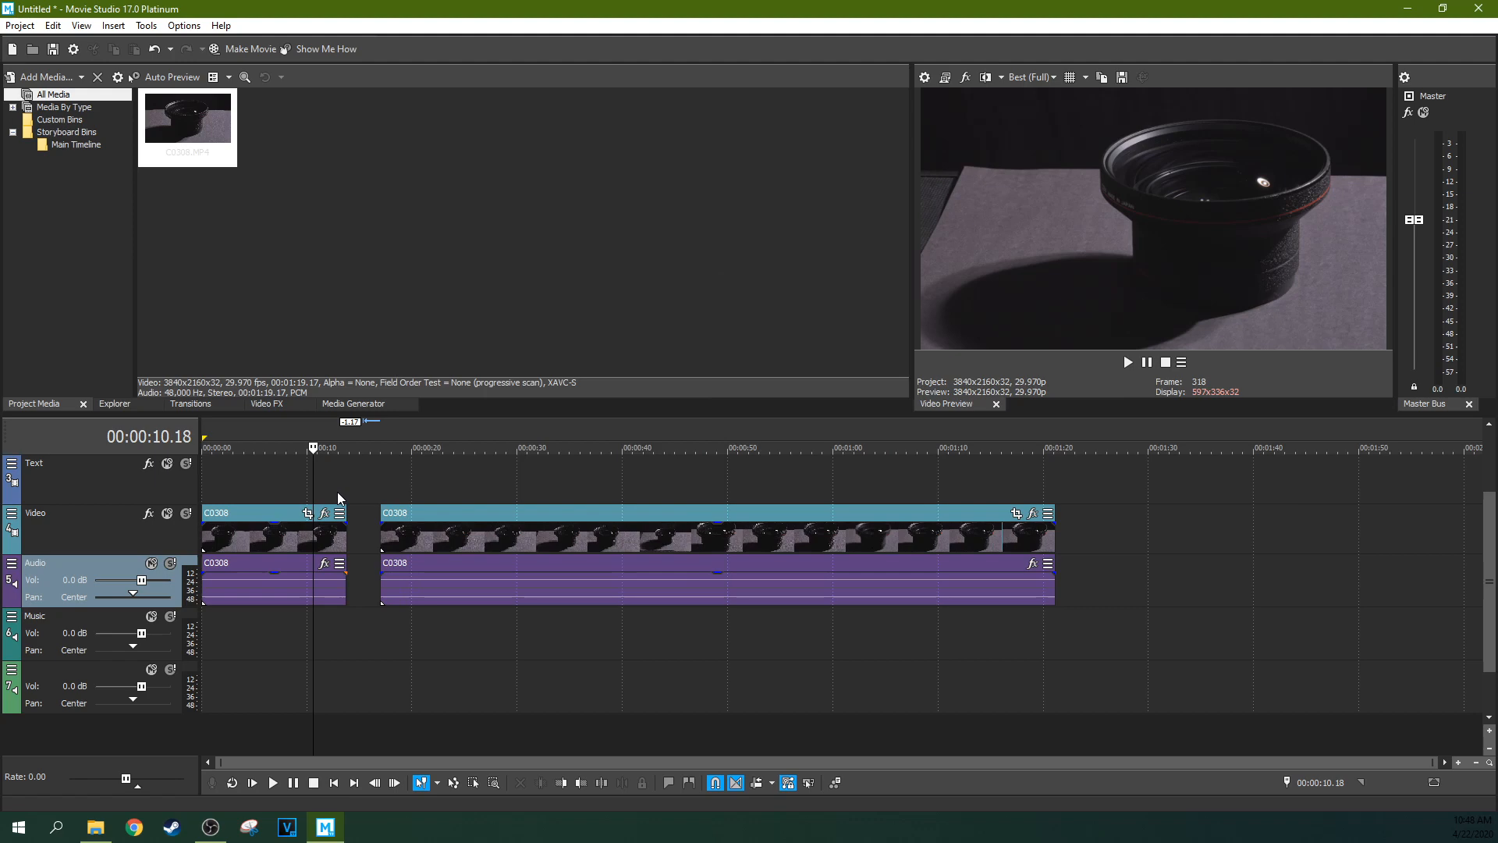
# - Add ExpressFX Flange/Wah-Wah to the first audio event and apply its "[Sys] Default all parameters" preset
pyautogui.click(324, 563)
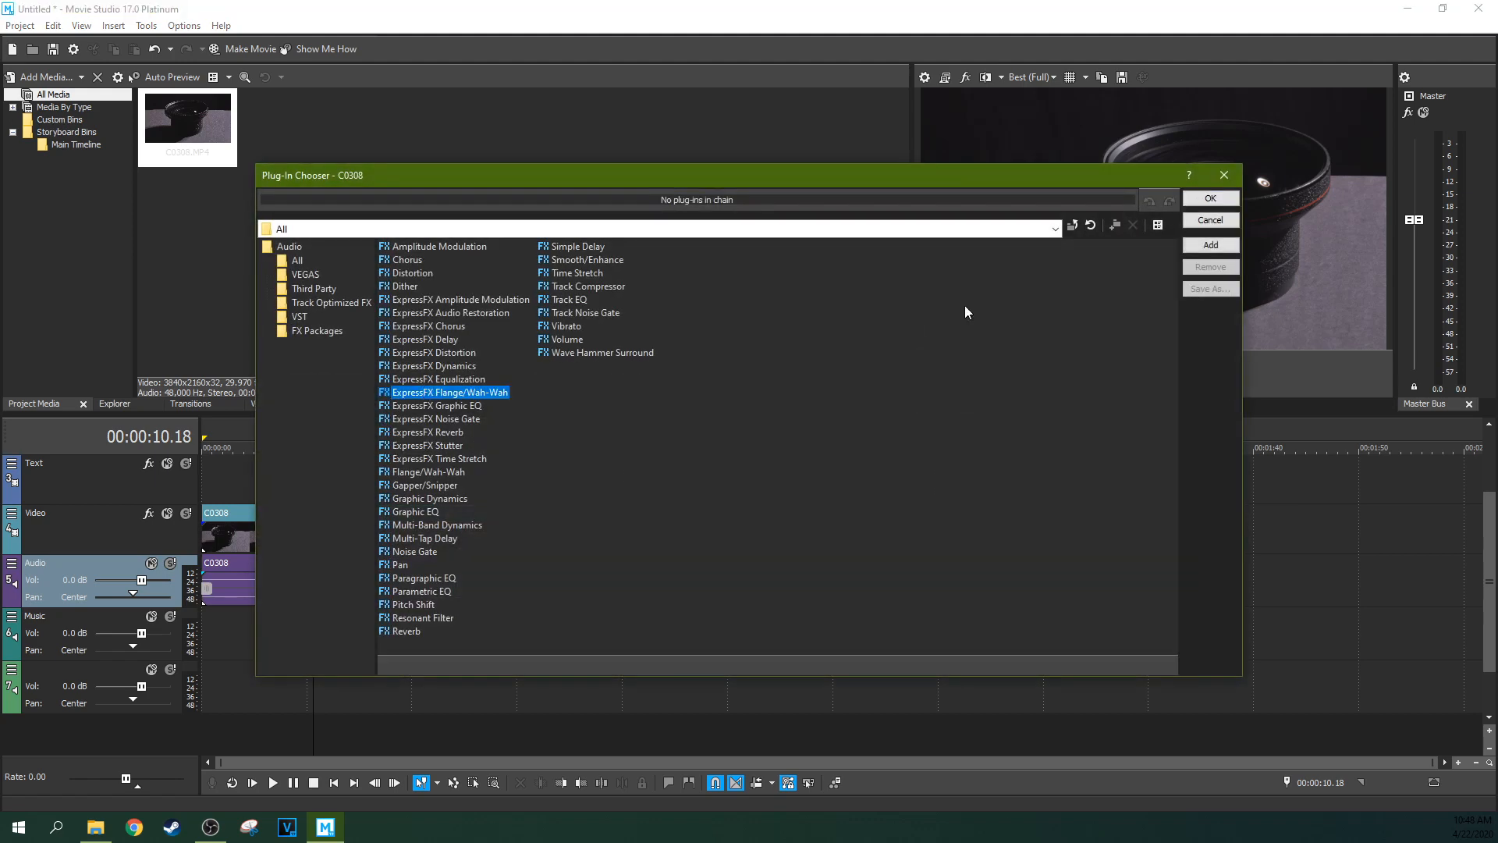
pyautogui.click(1202, 244)
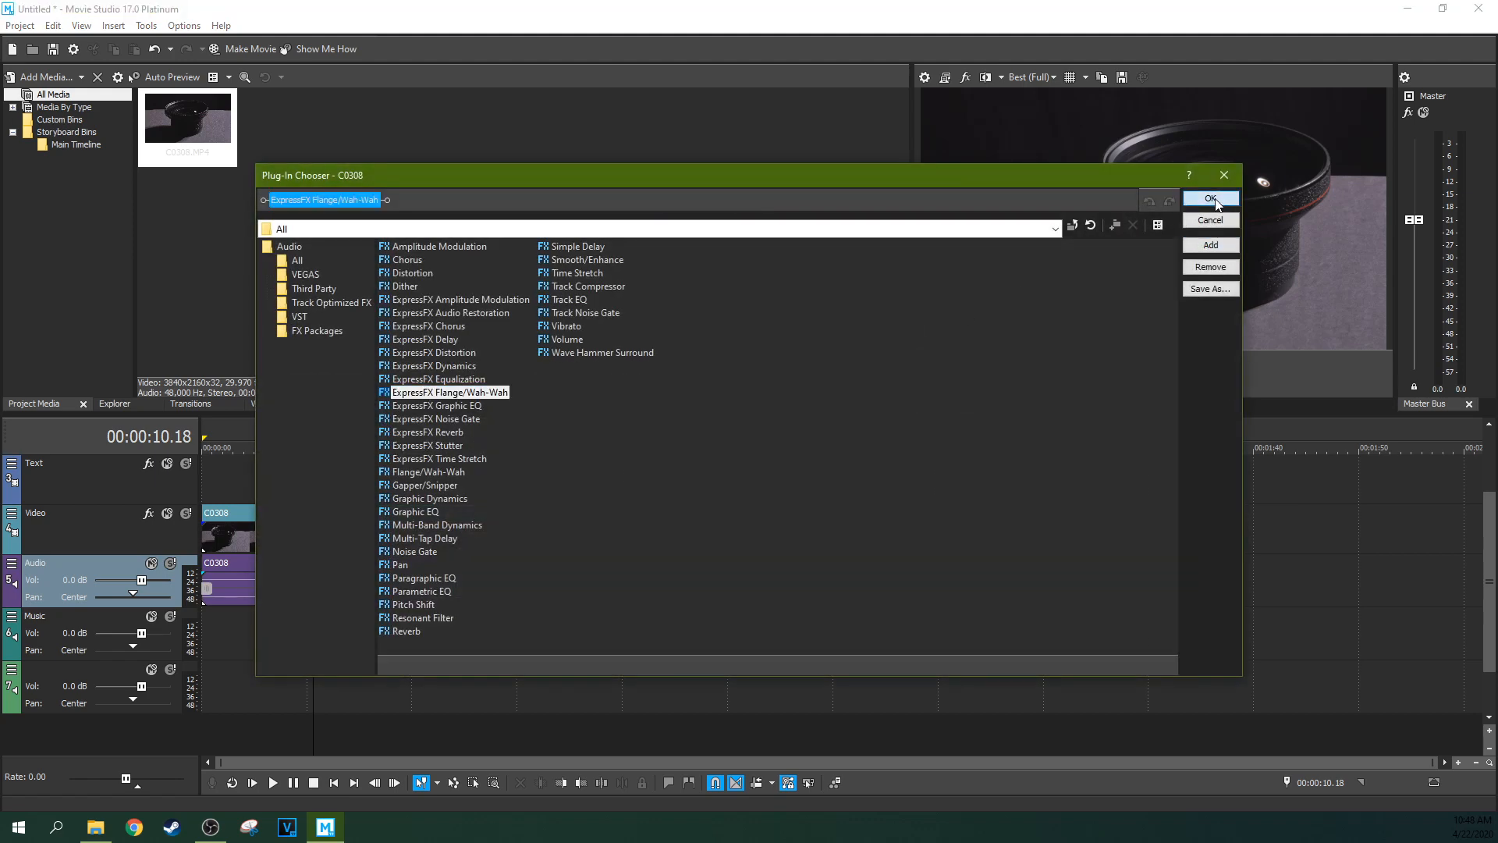
pyautogui.click(1211, 199)
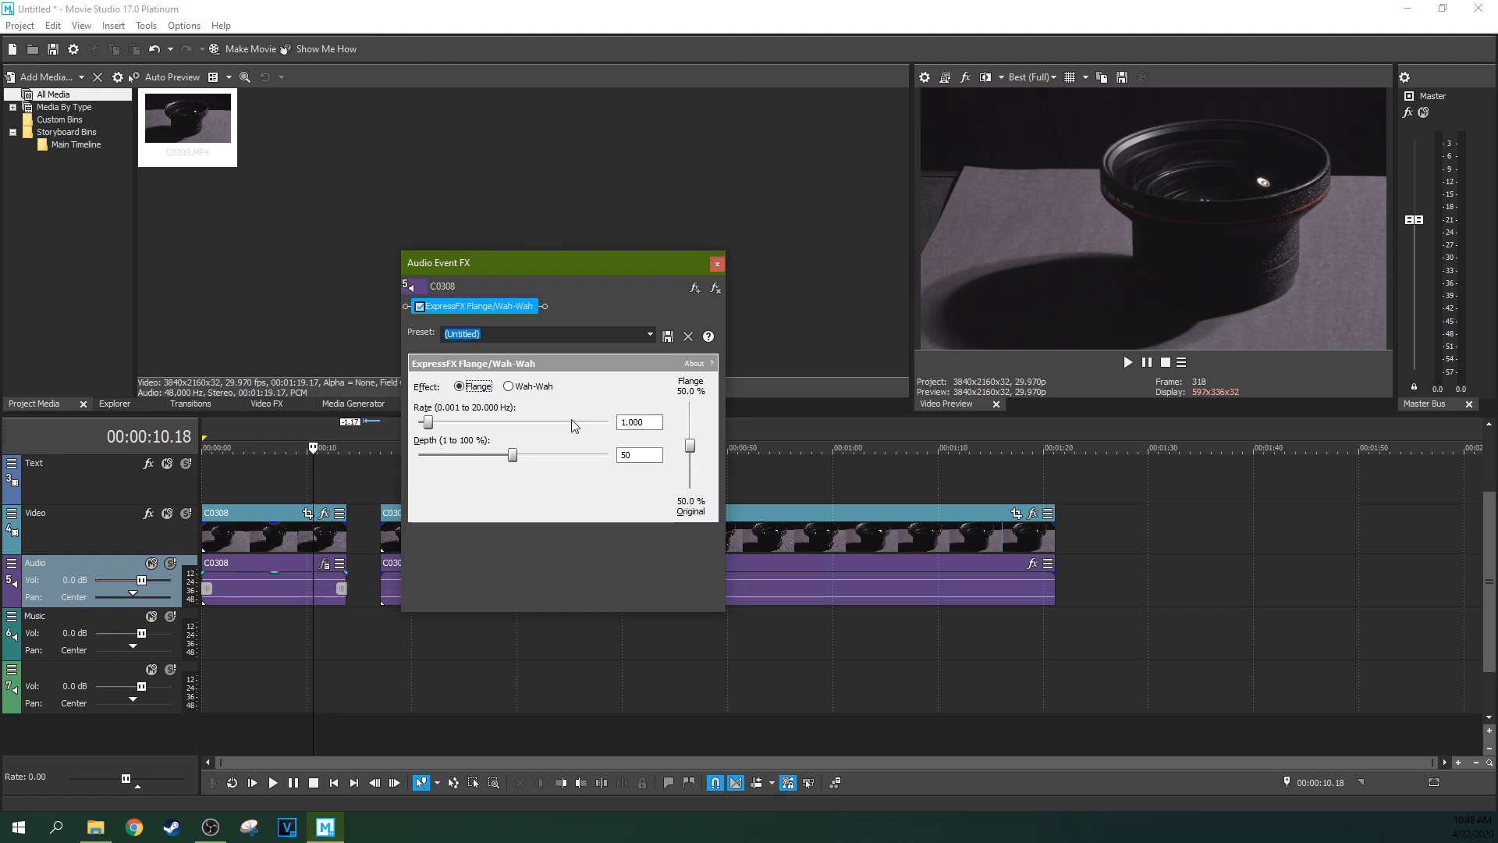
pyautogui.click(546, 334)
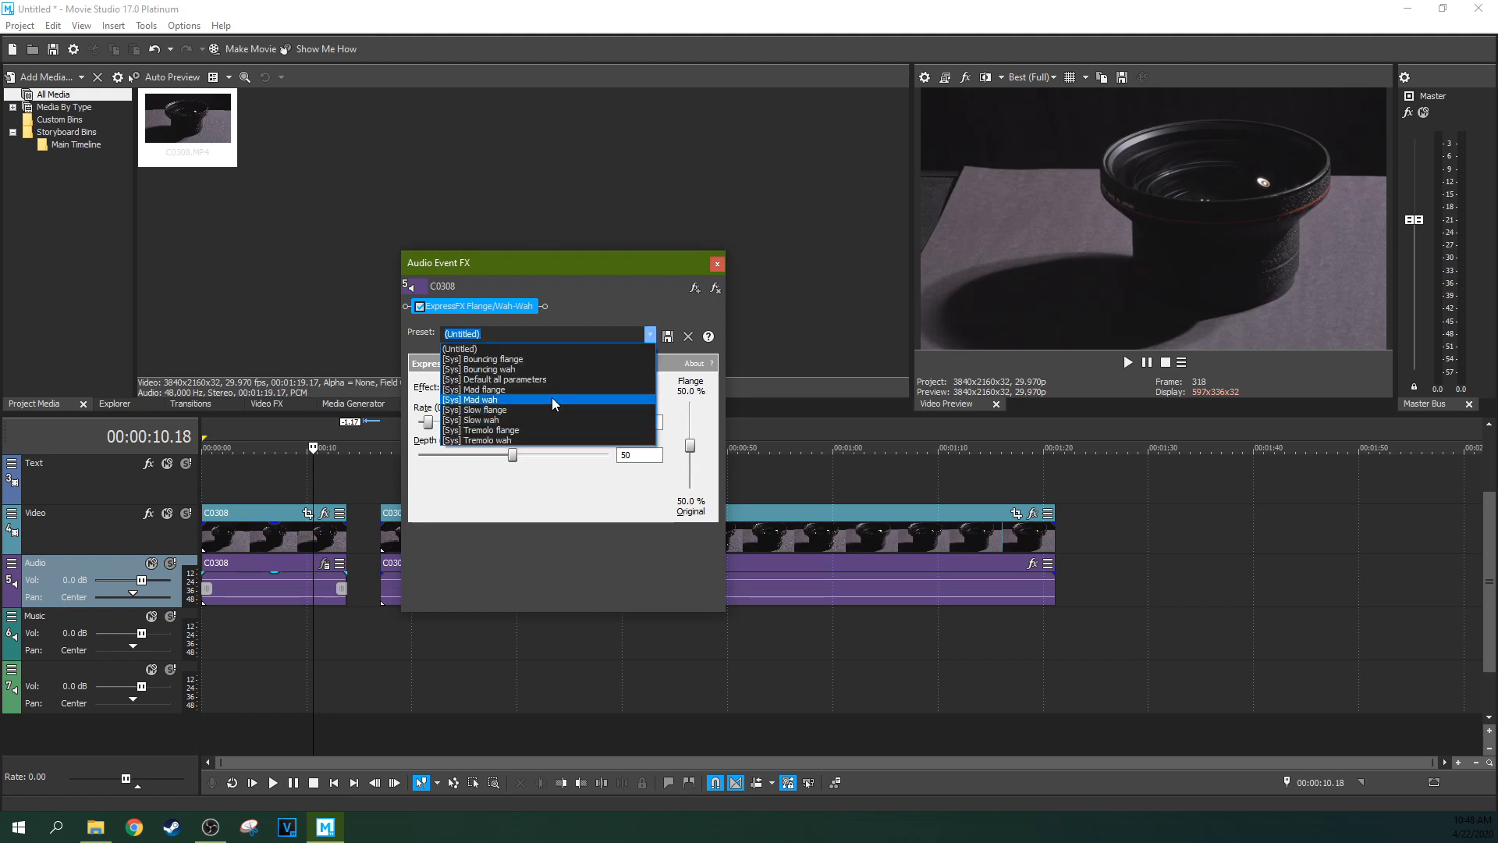
pyautogui.click(511, 380)
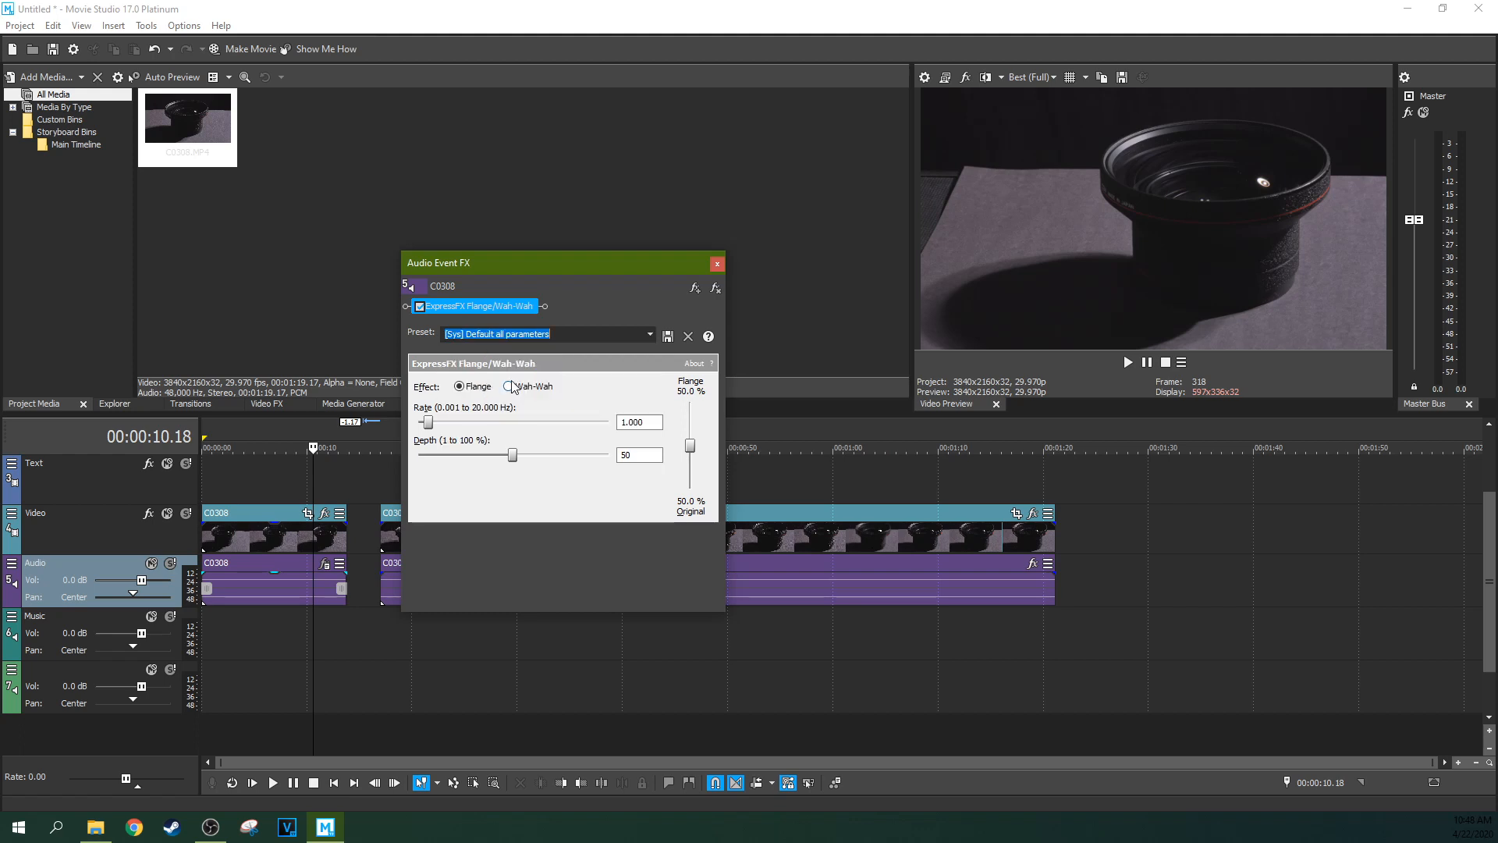
# - Replace the preset name with "[Snaming", shift the flange mix slightly towards Original, and close the event effects
pyautogui.click(650, 335)
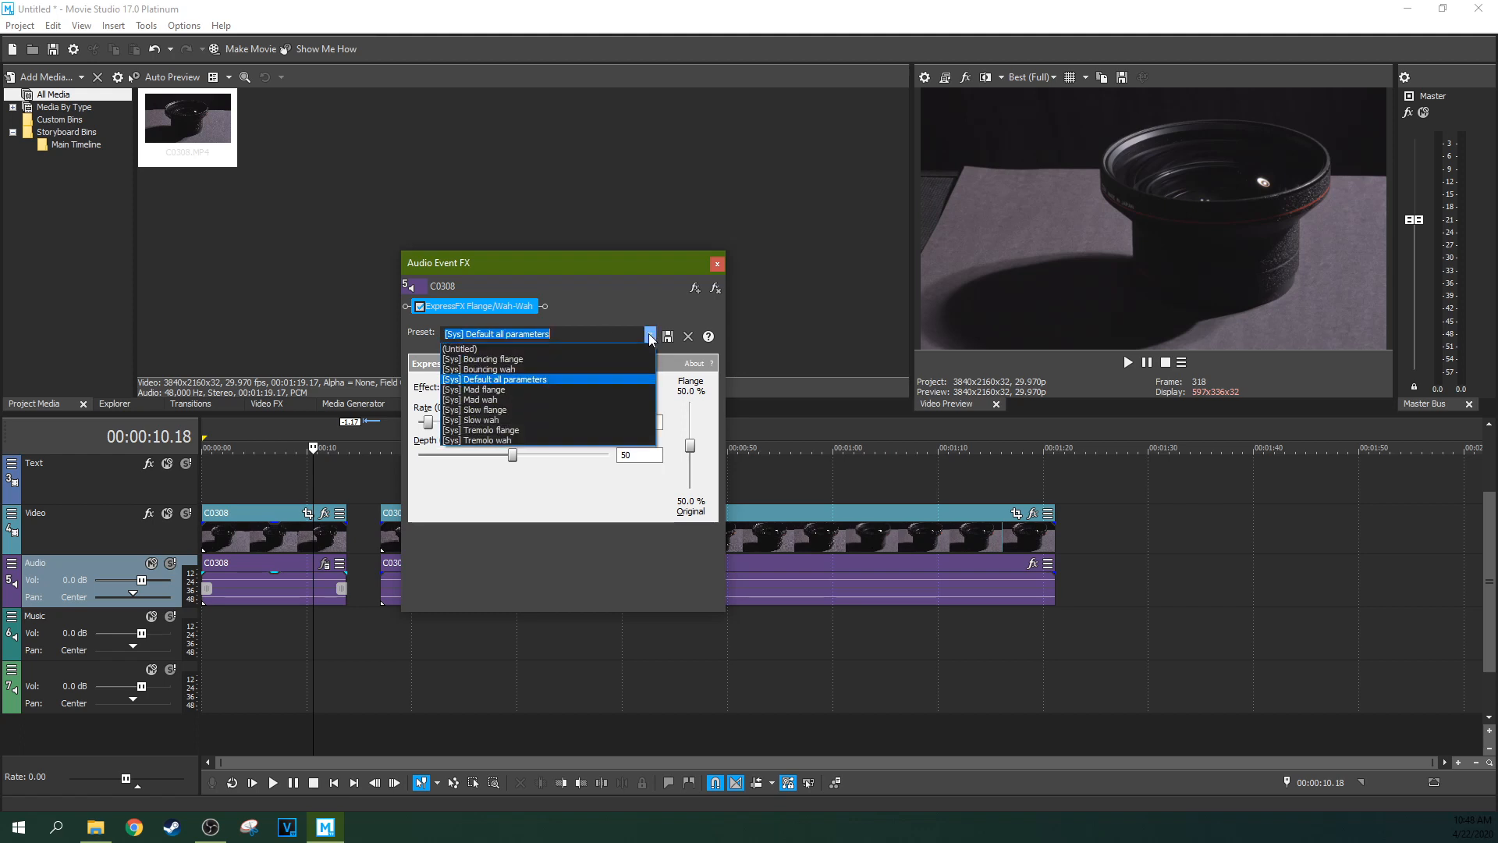
pyautogui.click(558, 336)
pyautogui.moveTo(558, 335); pyautogui.dragTo(449, 333)
pyautogui.write('Snaming')
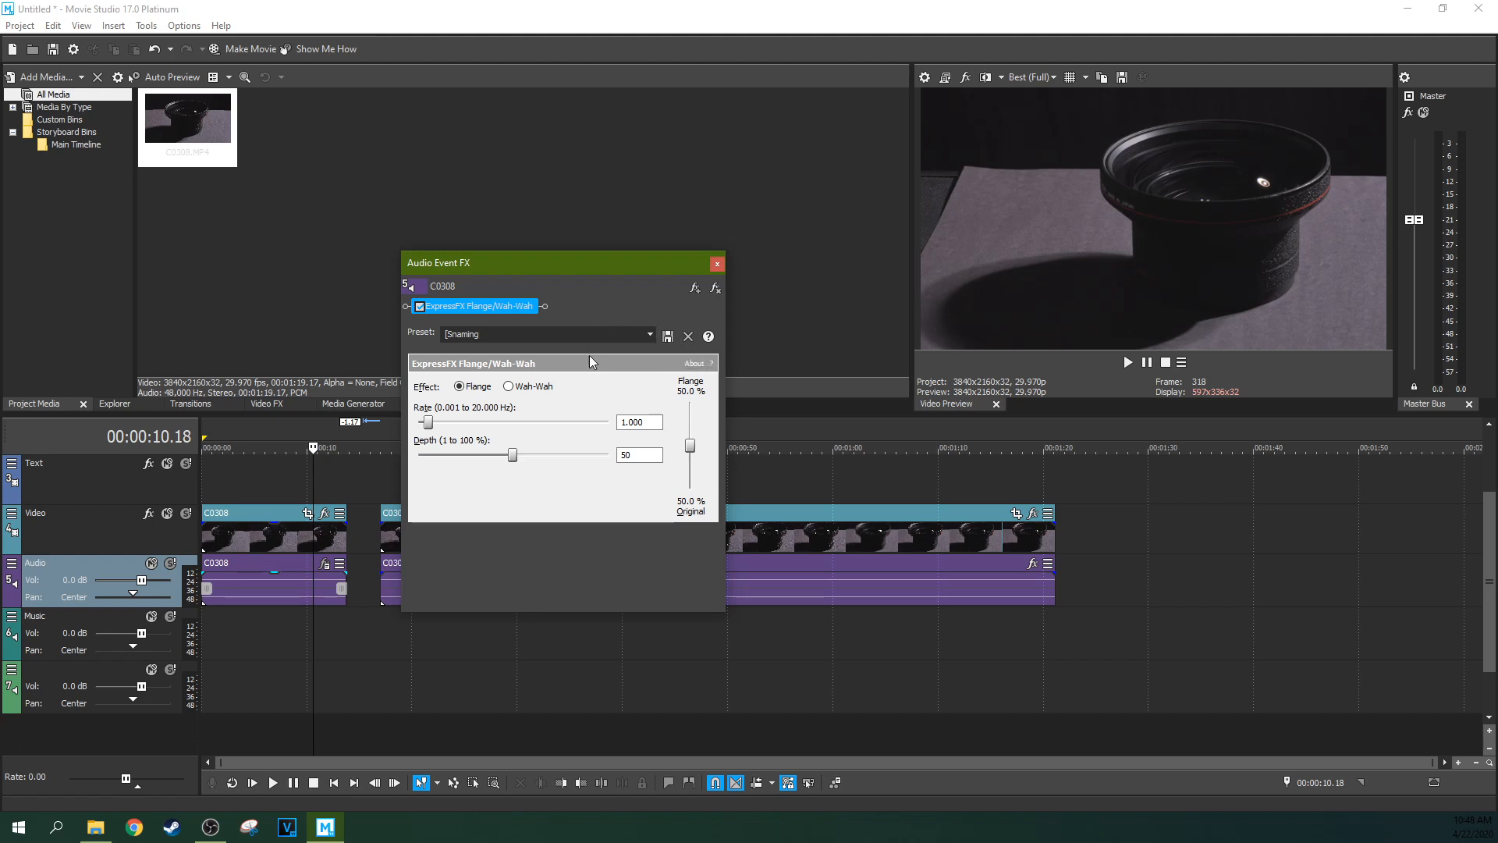
pyautogui.moveTo(690, 446)
pyautogui.mouseDown()
pyautogui.moveTo(690, 427)
pyautogui.moveTo(688, 456)
pyautogui.mouseUp()
pyautogui.click(716, 265)
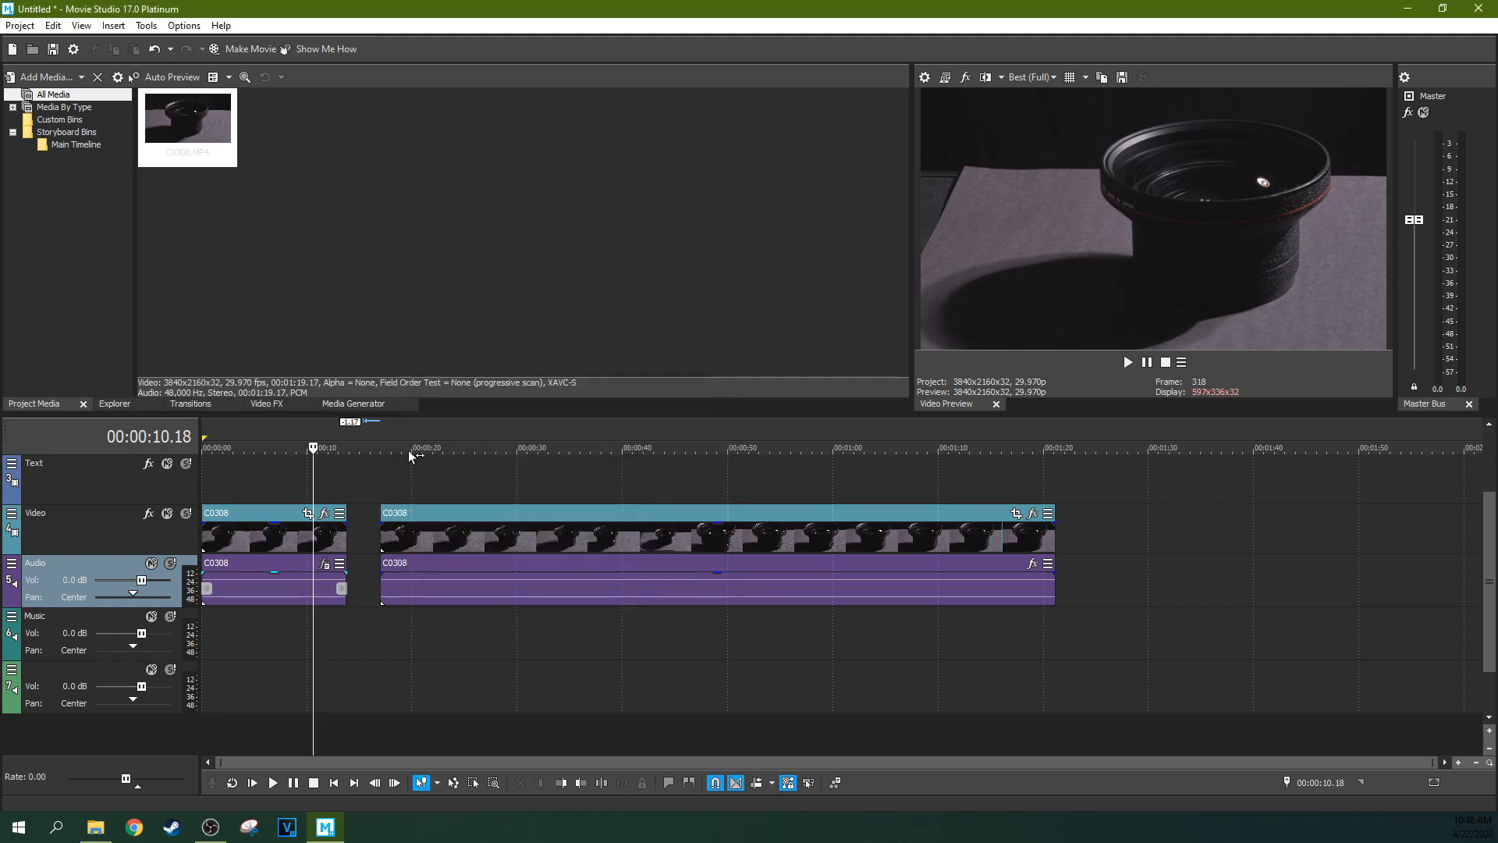
# - Look over the plug-ins available for the first video event and the Blur category of the video effects library
pyautogui.click(324, 513)
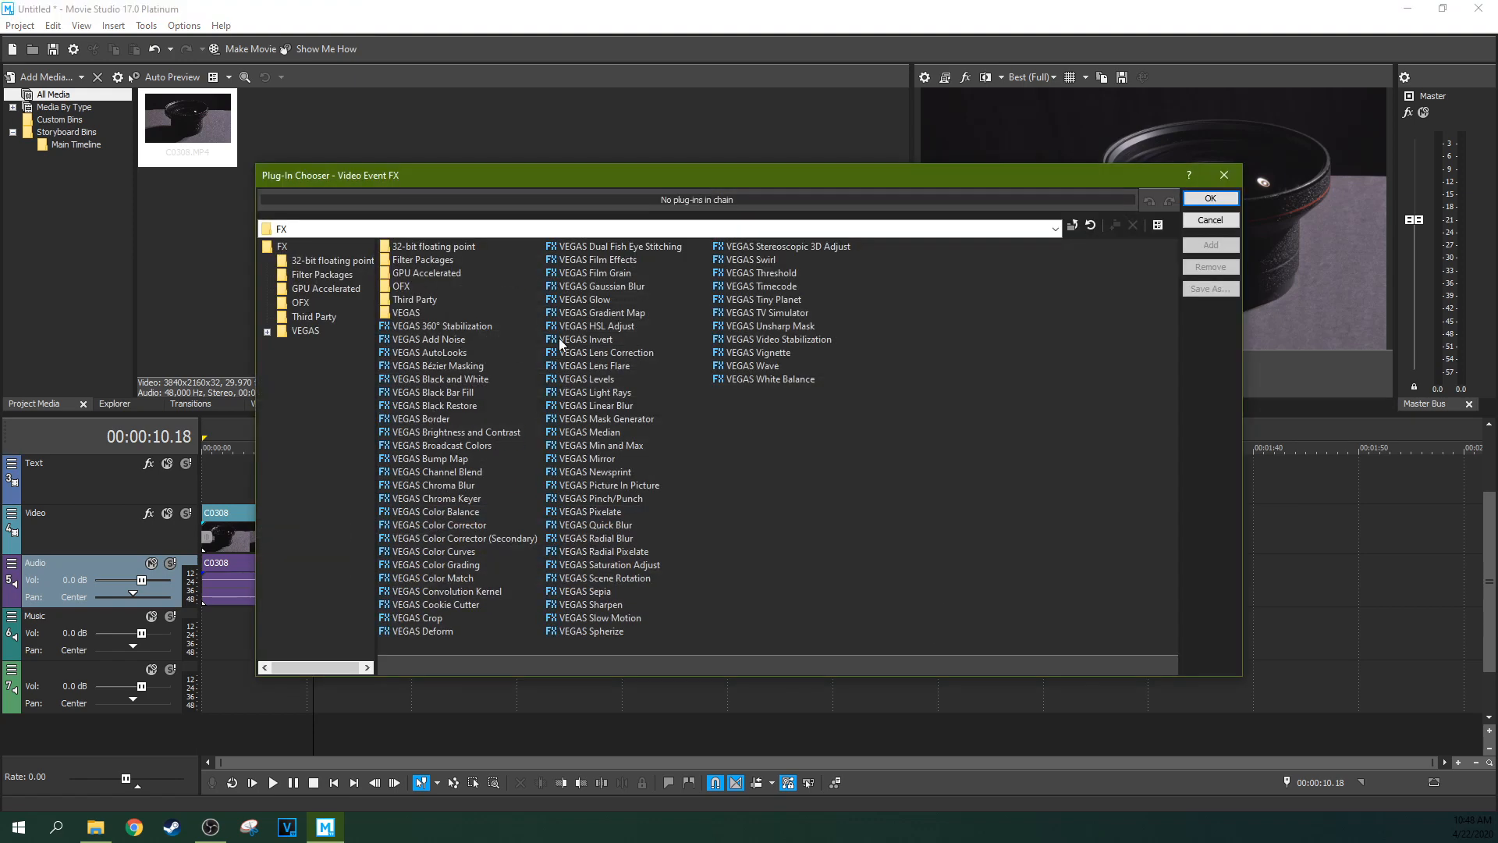
pyautogui.click(1215, 177)
pyautogui.click(1073, 220)
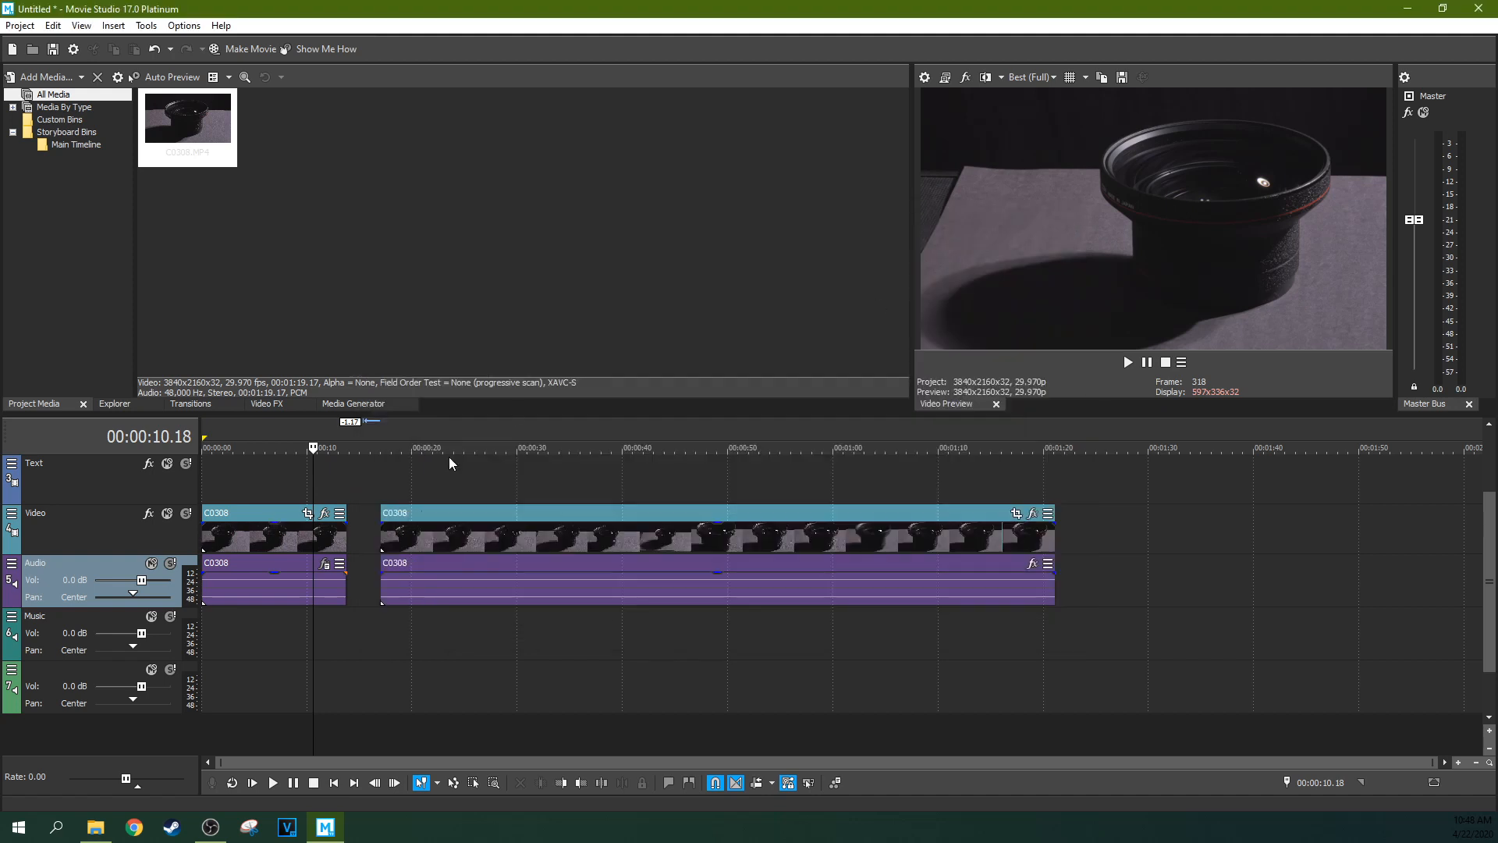
pyautogui.click(267, 404)
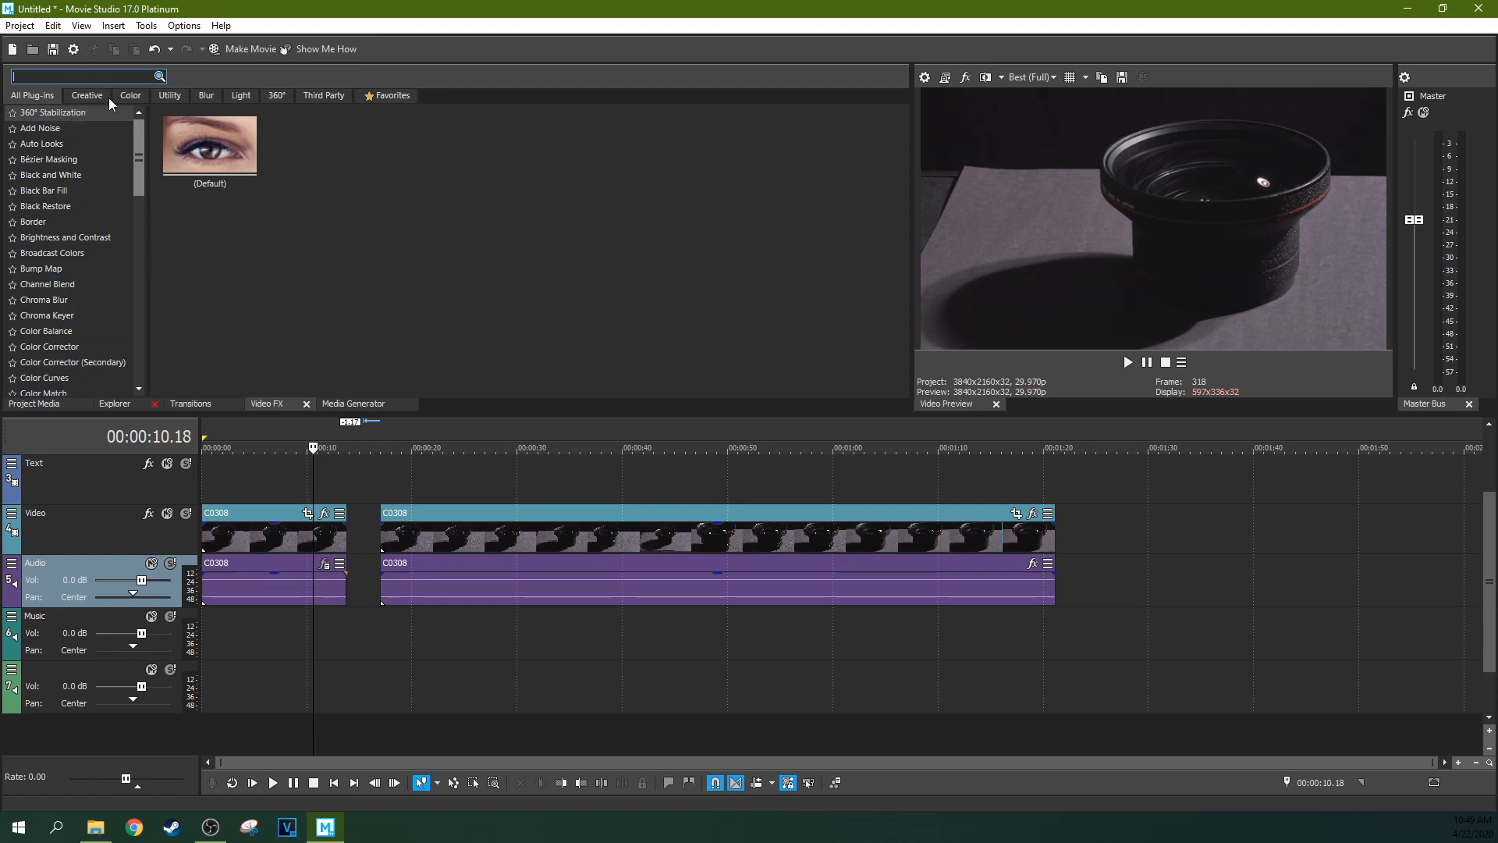
pyautogui.click(207, 95)
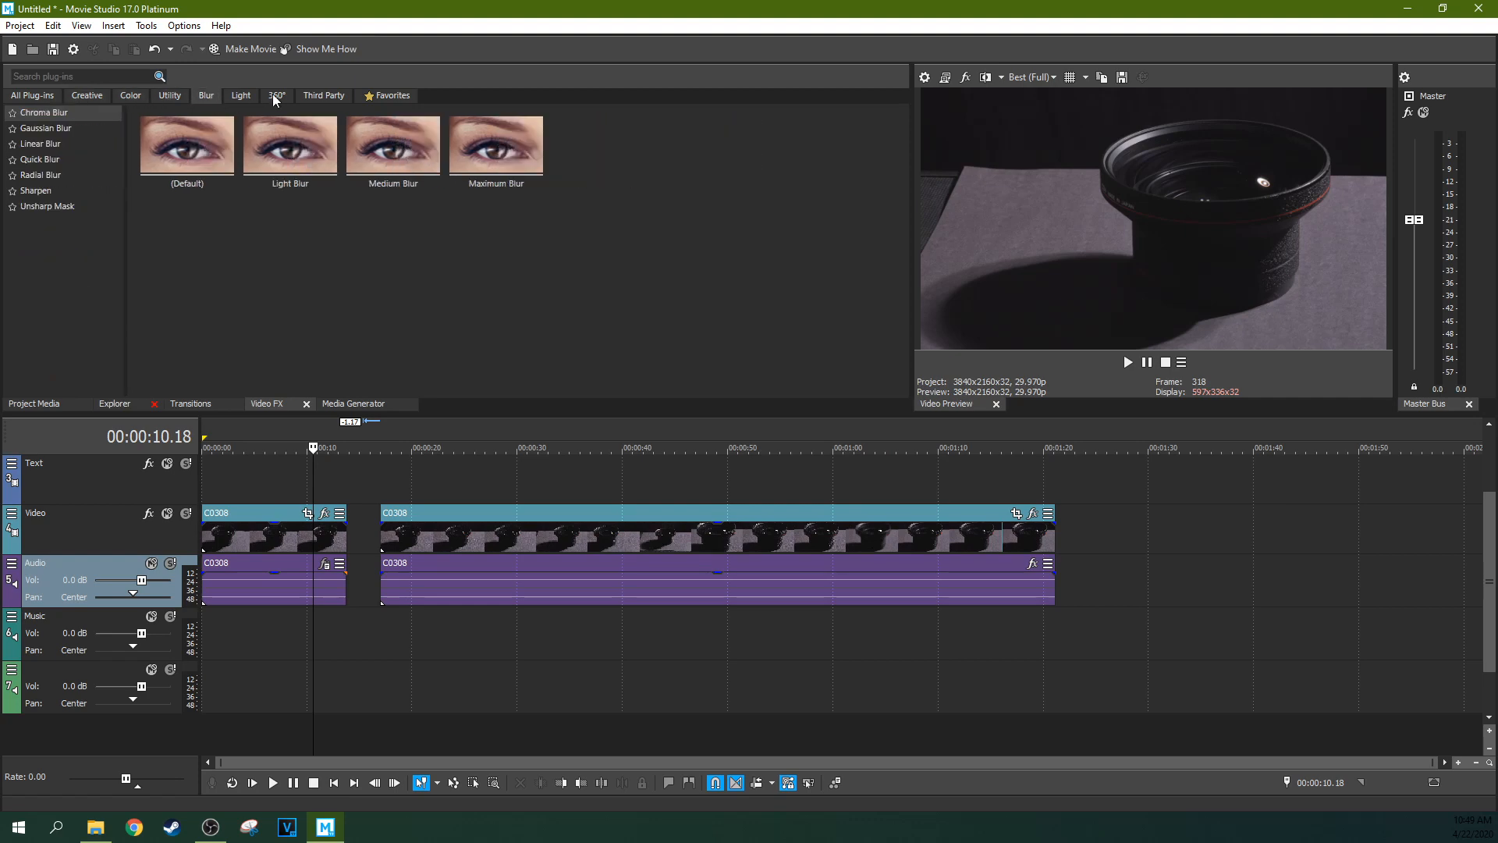
pyautogui.click(29, 96)
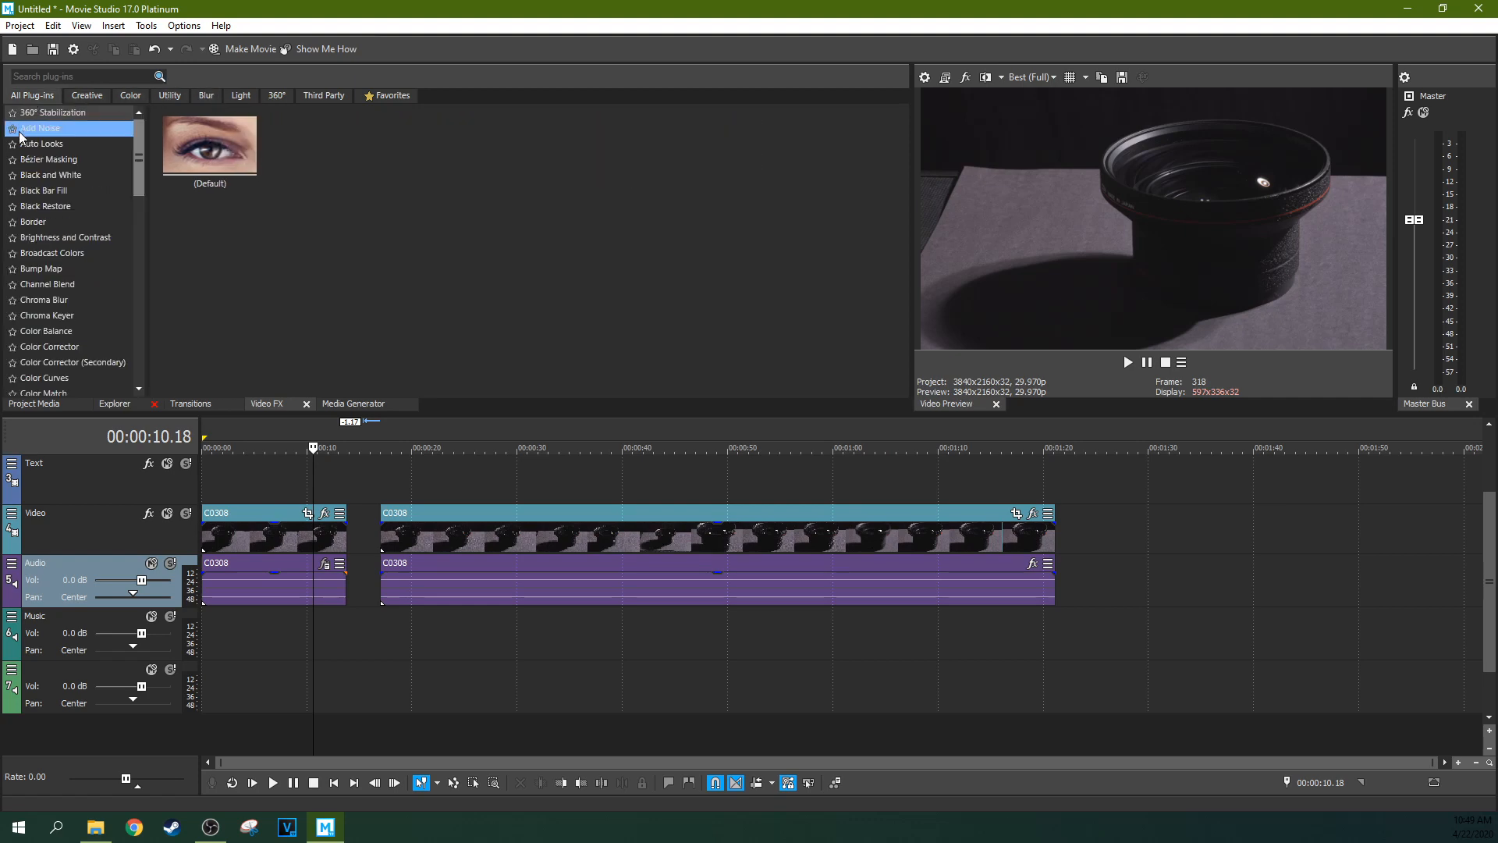
# - Mark Bézier Masking as a favorite video effect, check the favorites, and remove it from them again
pyautogui.click(12, 132)
pyautogui.click(24, 159)
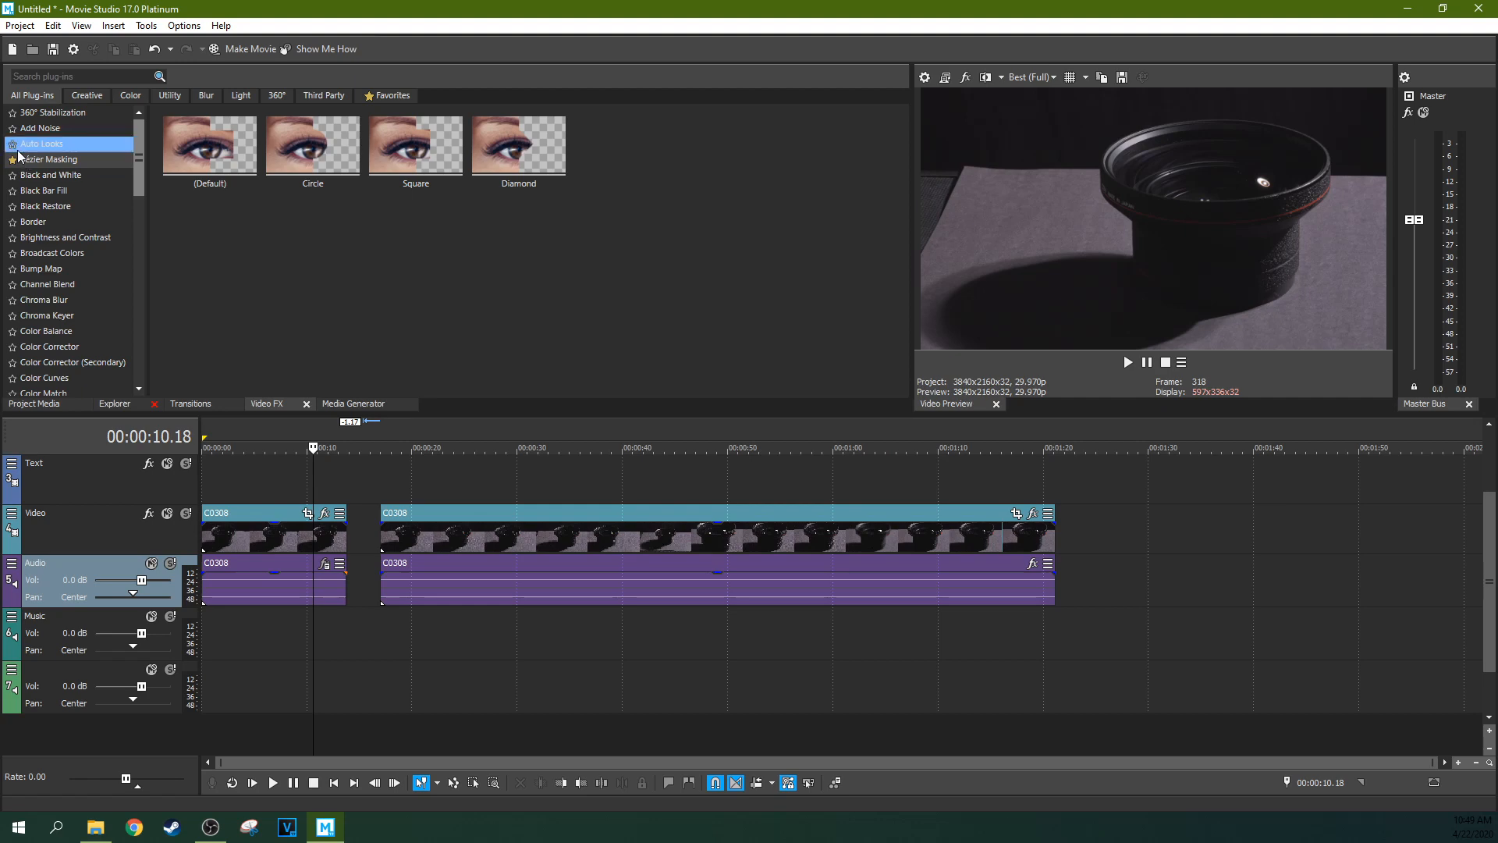
pyautogui.click(380, 97)
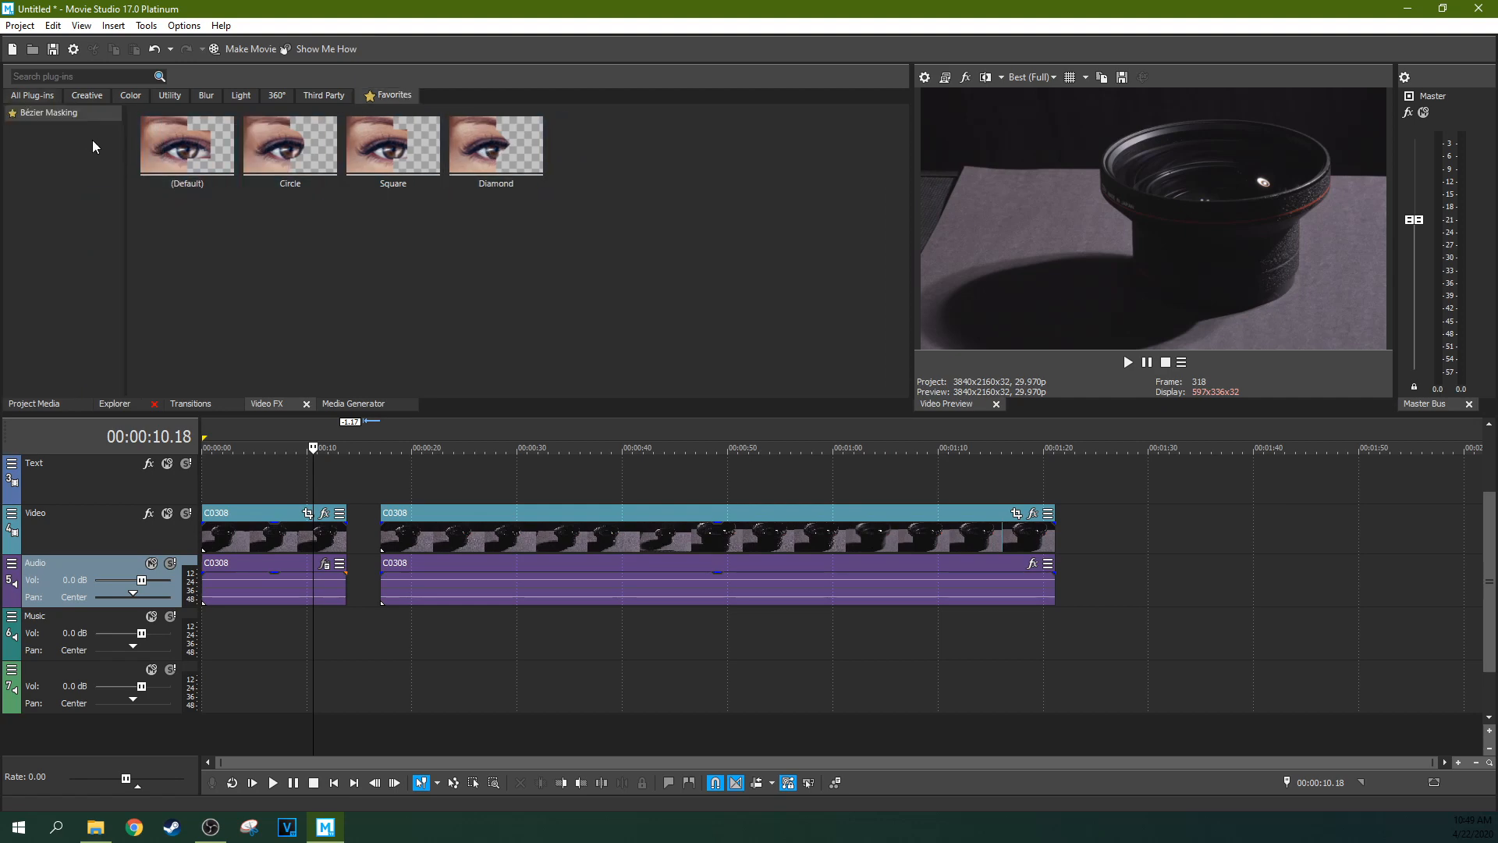
pyautogui.click(39, 100)
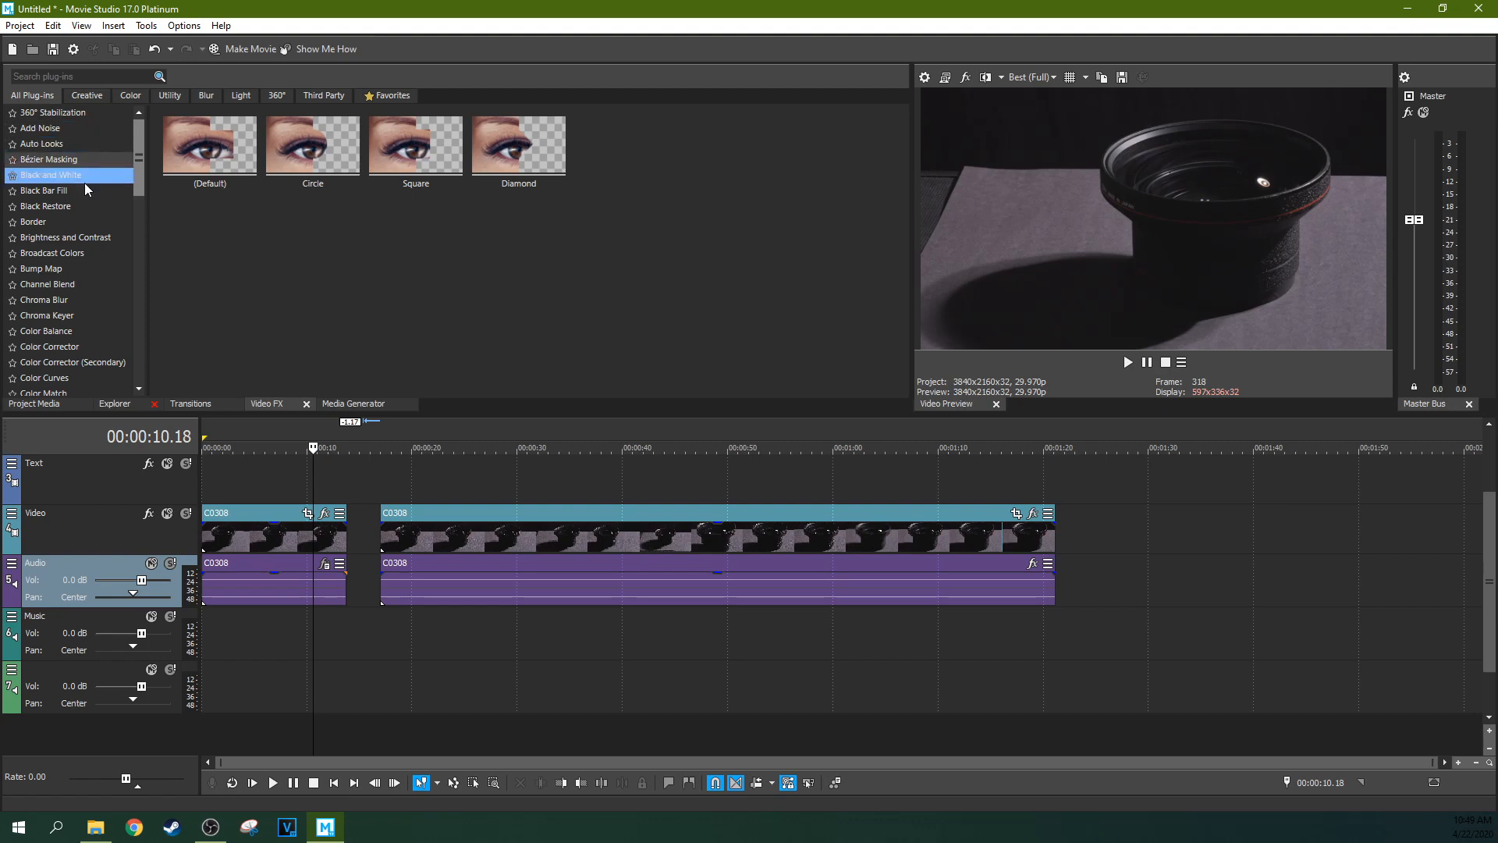
# - Apply the Black and White effect's (Default) preset to the second video event and preview that event
pyautogui.scroll(-15, 84, 182)
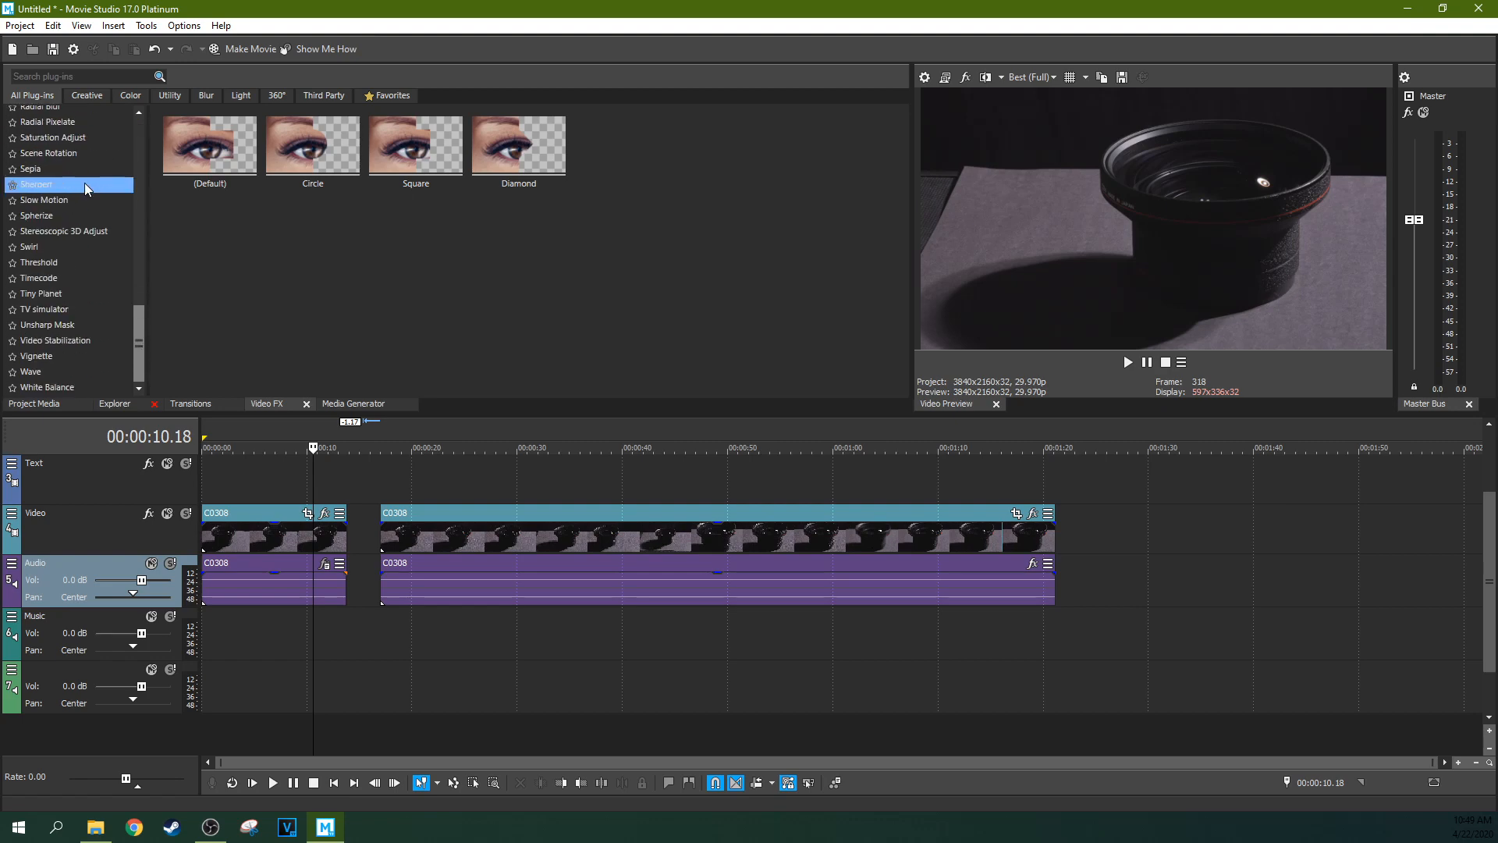
pyautogui.scroll(10, 96, 299)
pyautogui.scroll(6, 96, 298)
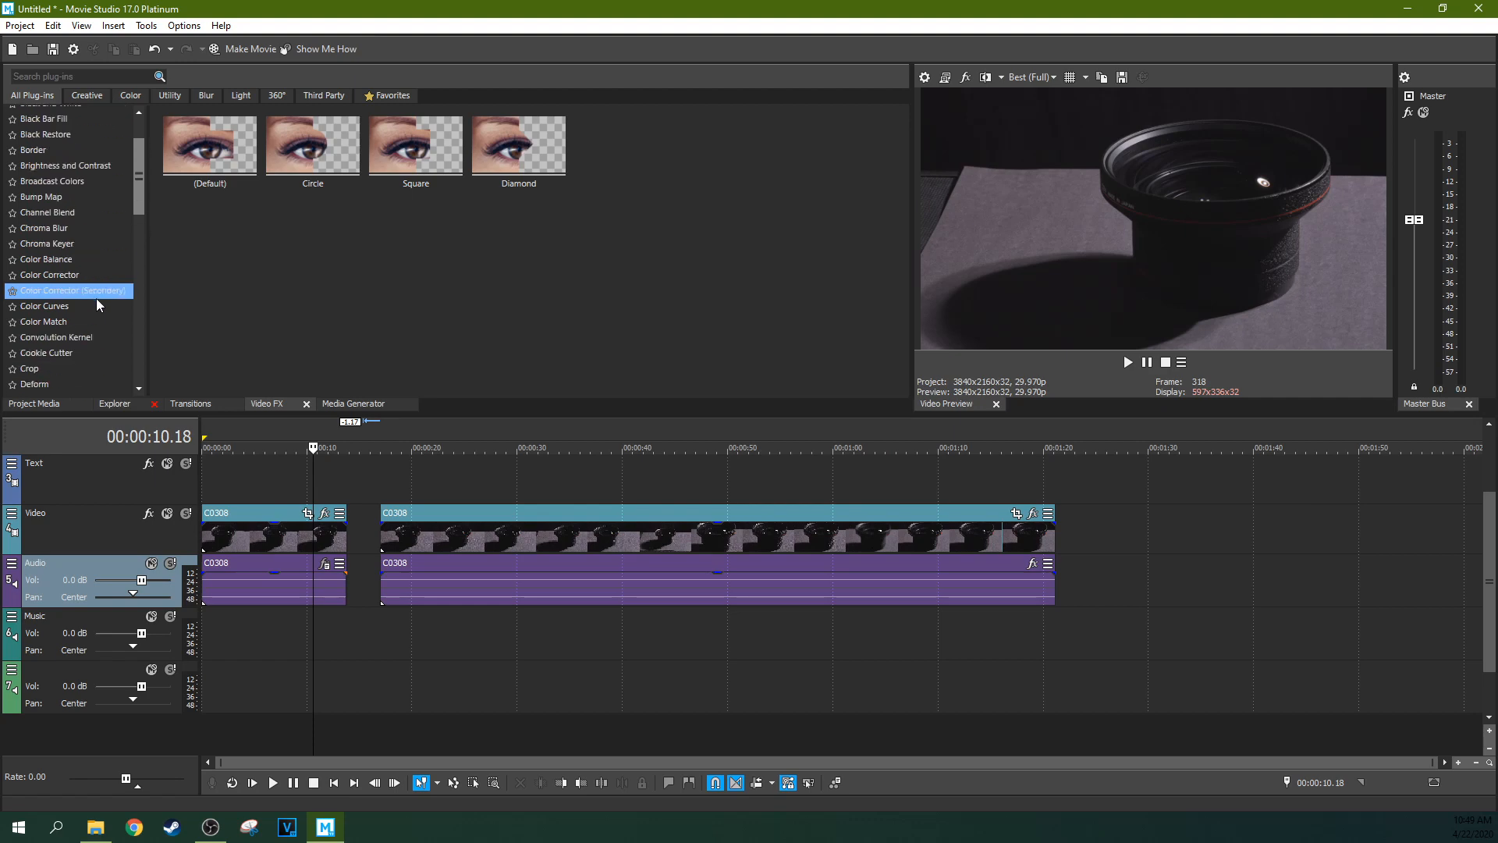
pyautogui.click(53, 176)
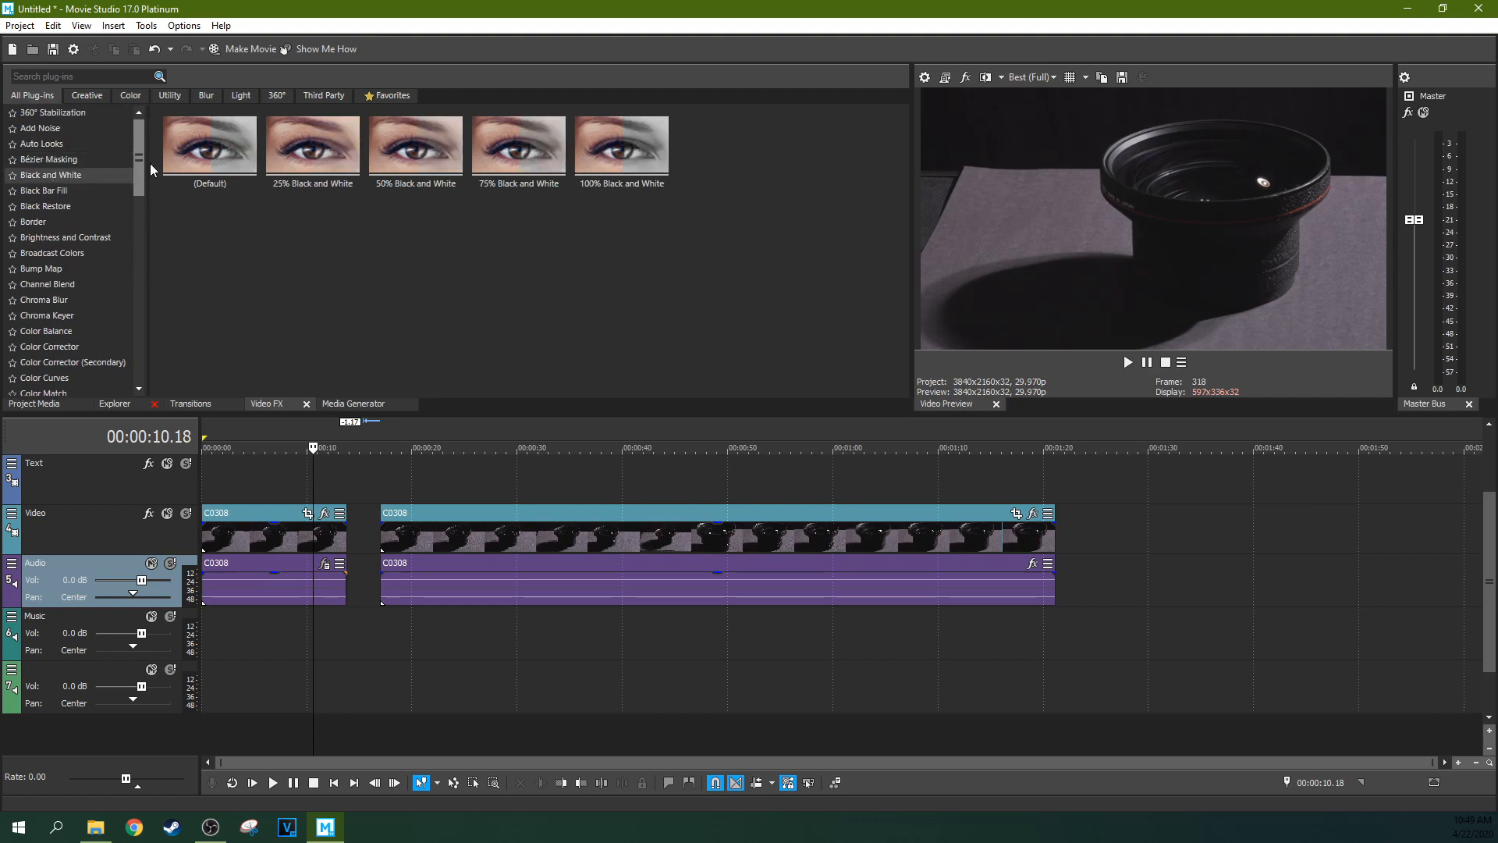
pyautogui.moveTo(224, 148); pyautogui.dragTo(1098, 242)
pyautogui.moveTo(593, 474); pyautogui.dragTo(607, 540)
pyautogui.click(657, 503)
pyautogui.click(624, 539)
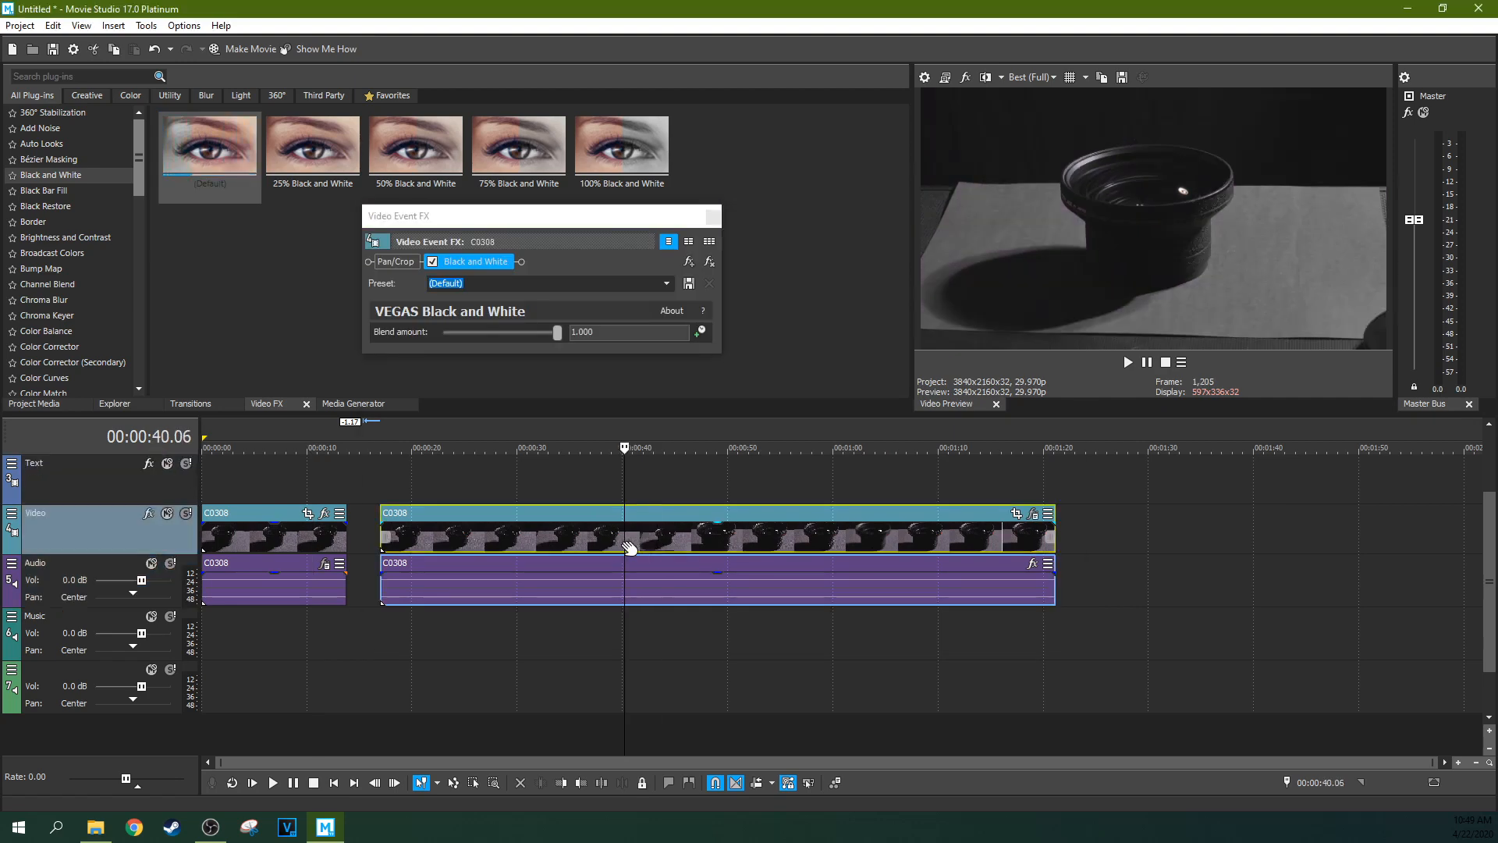
# - Compare the two video events in the preview, keep the Black and White blend amount at 1.000, and close the event effects
pyautogui.click(296, 537)
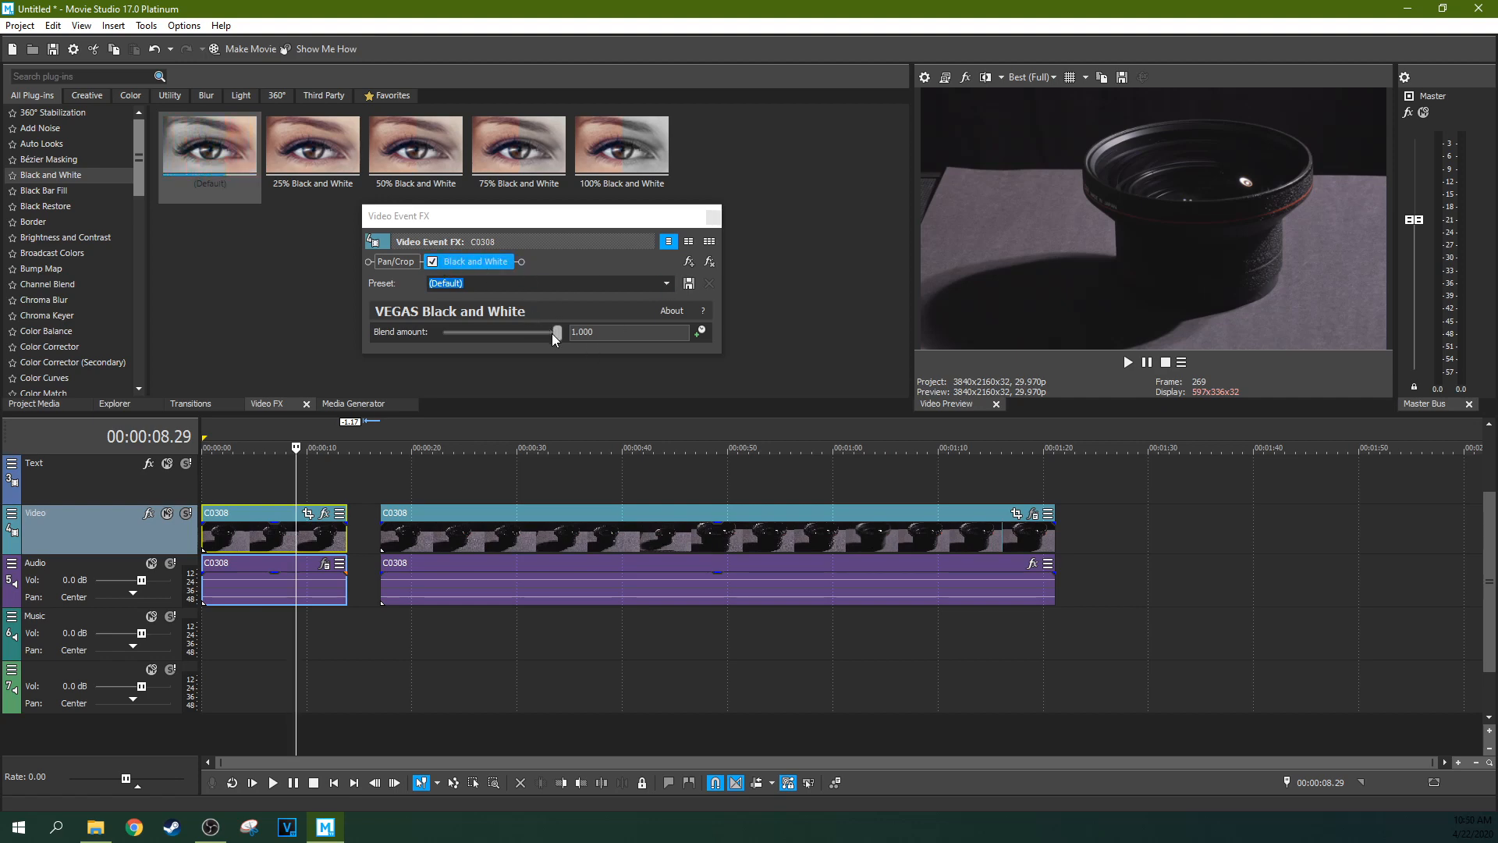
pyautogui.click(551, 536)
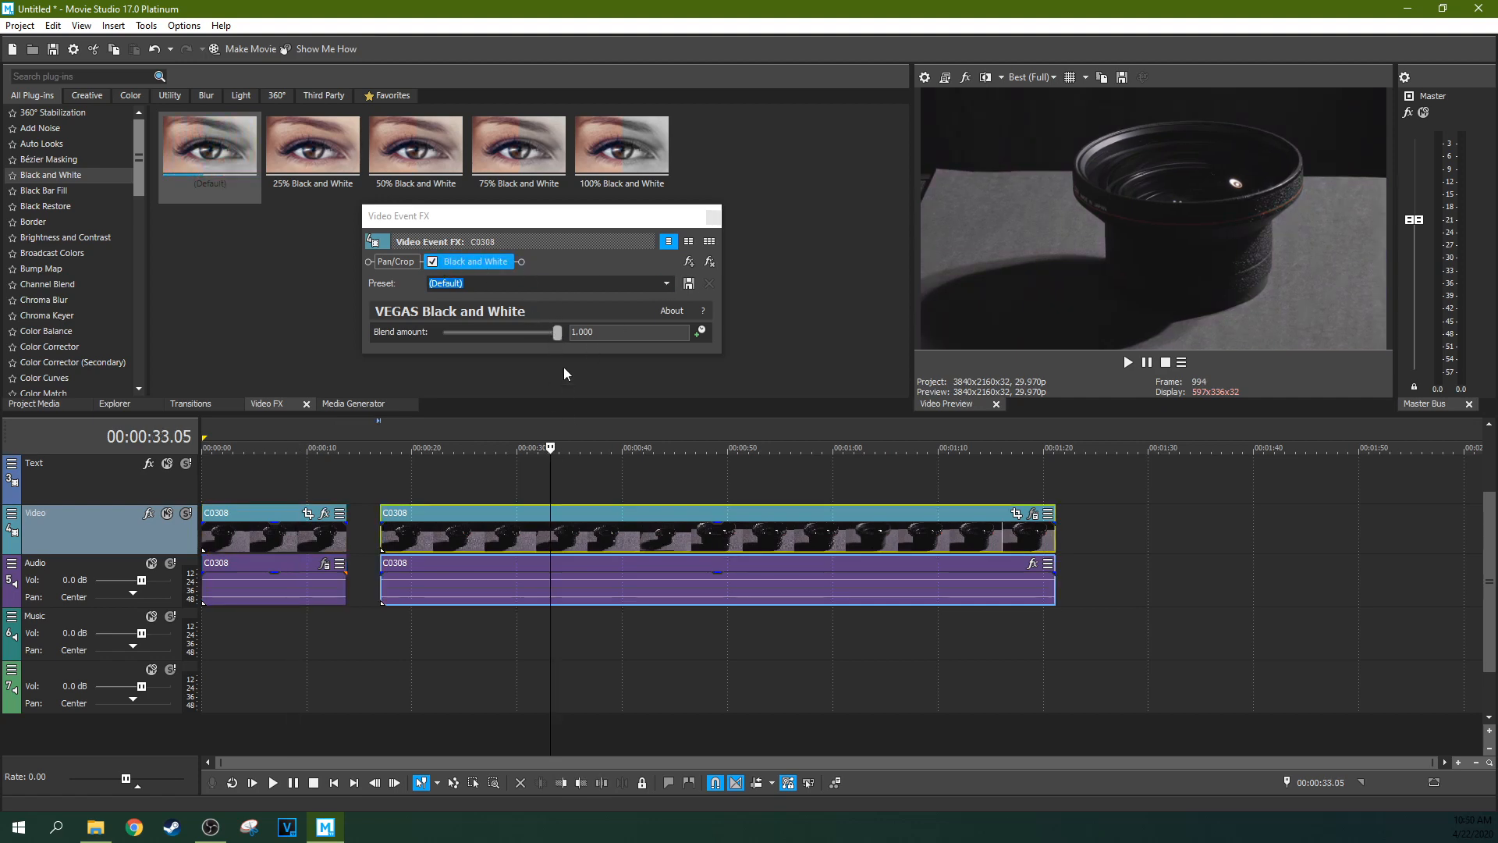
pyautogui.moveTo(557, 332)
pyautogui.mouseDown()
pyautogui.moveTo(406, 325)
pyautogui.moveTo(558, 332)
pyautogui.mouseUp()
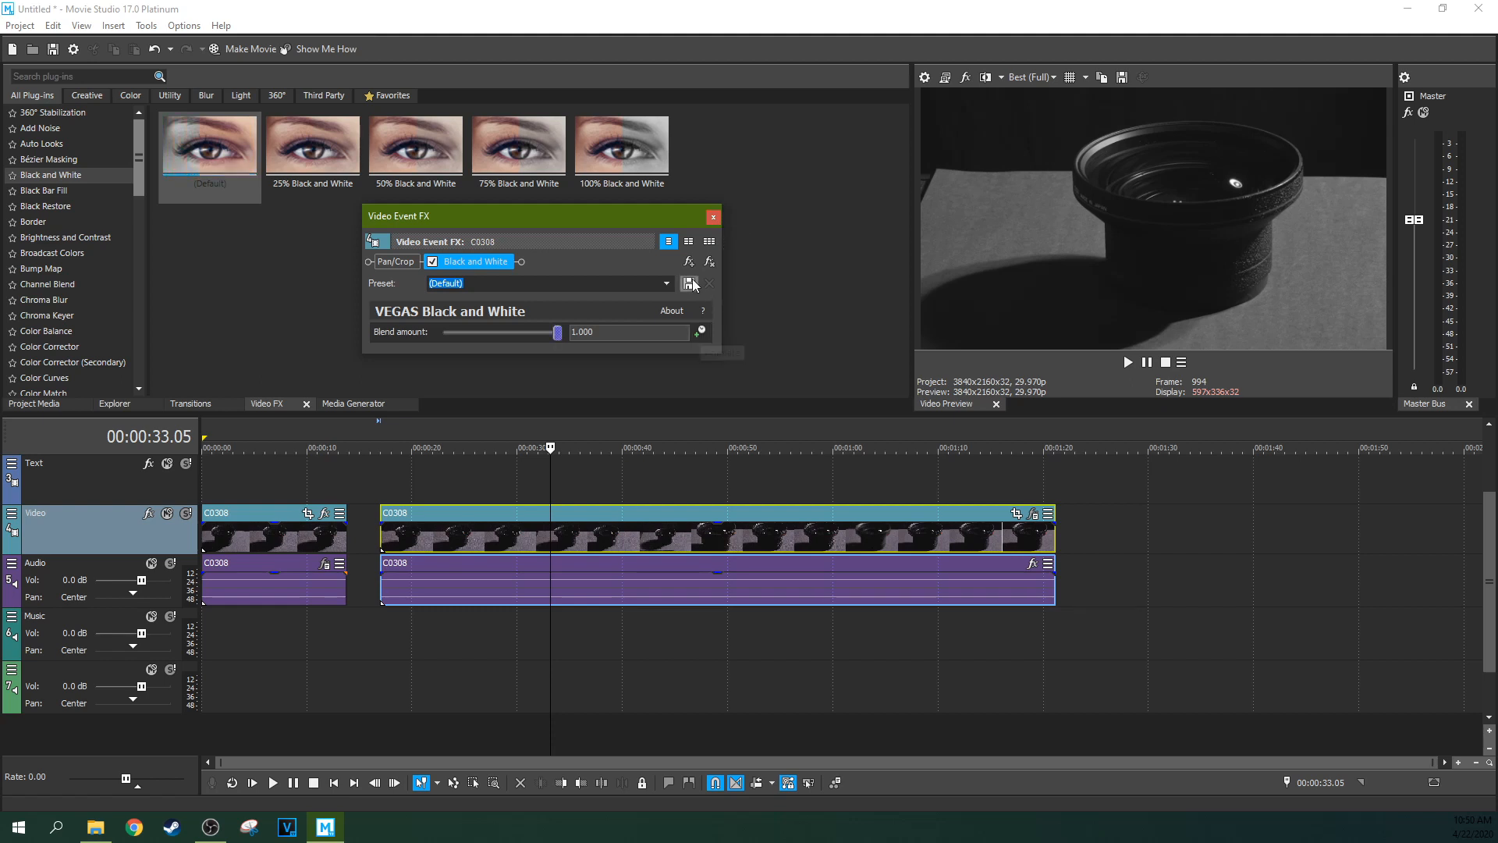
pyautogui.click(713, 218)
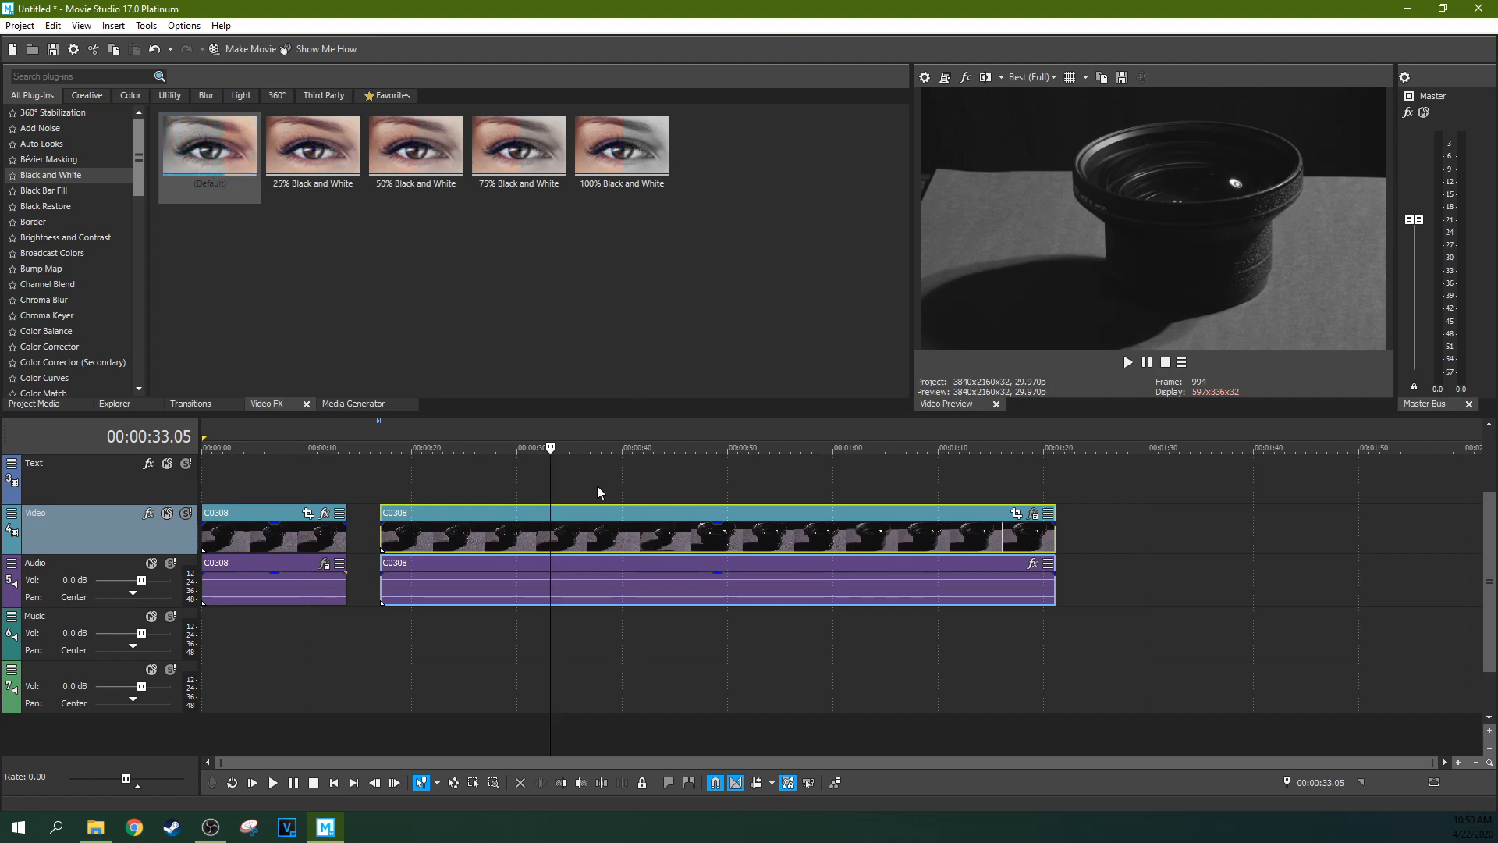
# - Apply the Black and White (Default) effect to the whole Video track, preview both events, and close the track effects
pyautogui.click(622, 535)
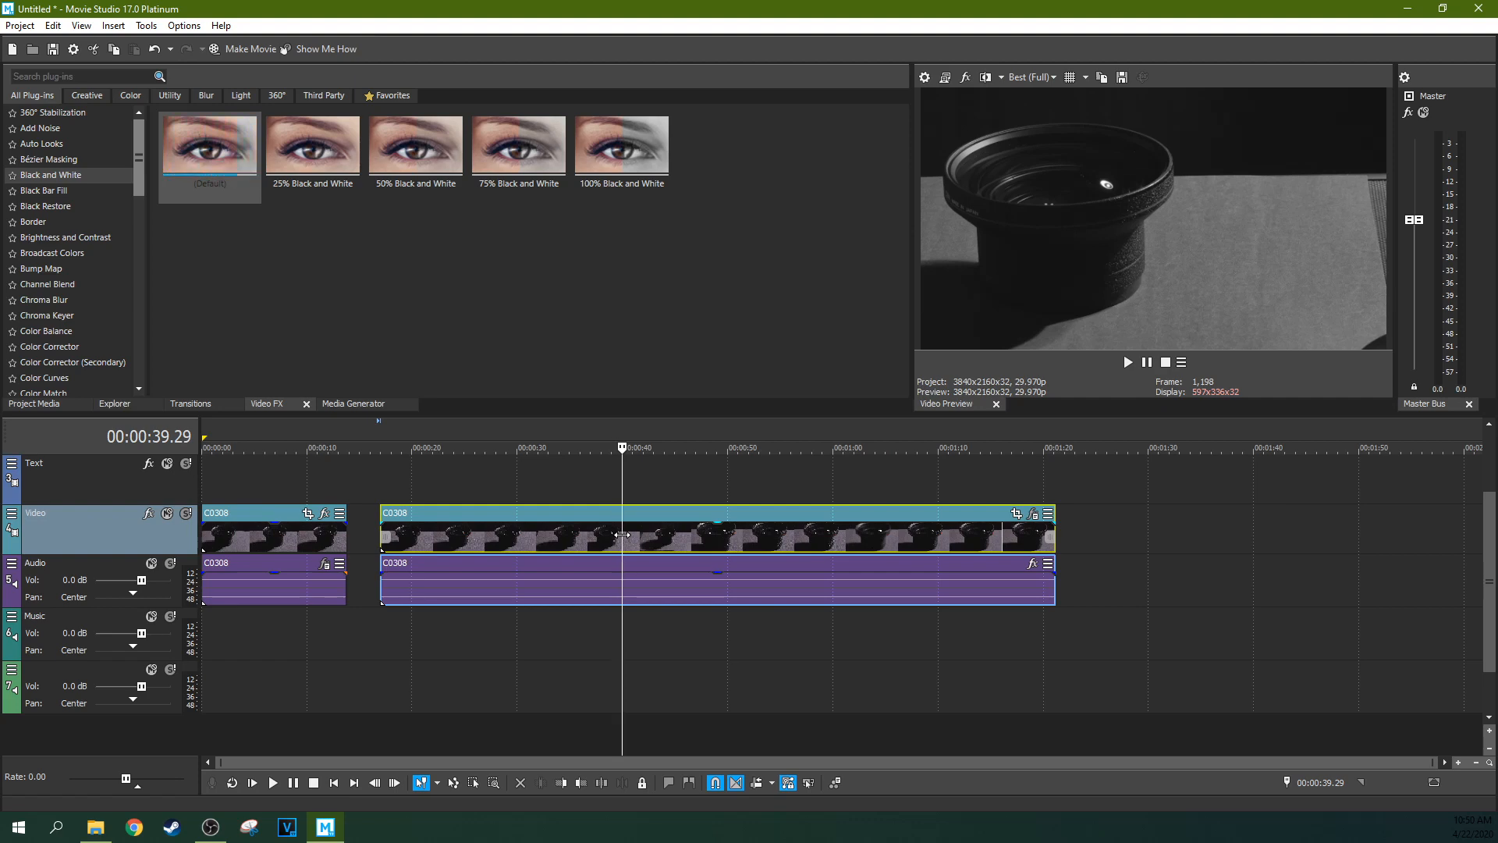
pyautogui.click(286, 537)
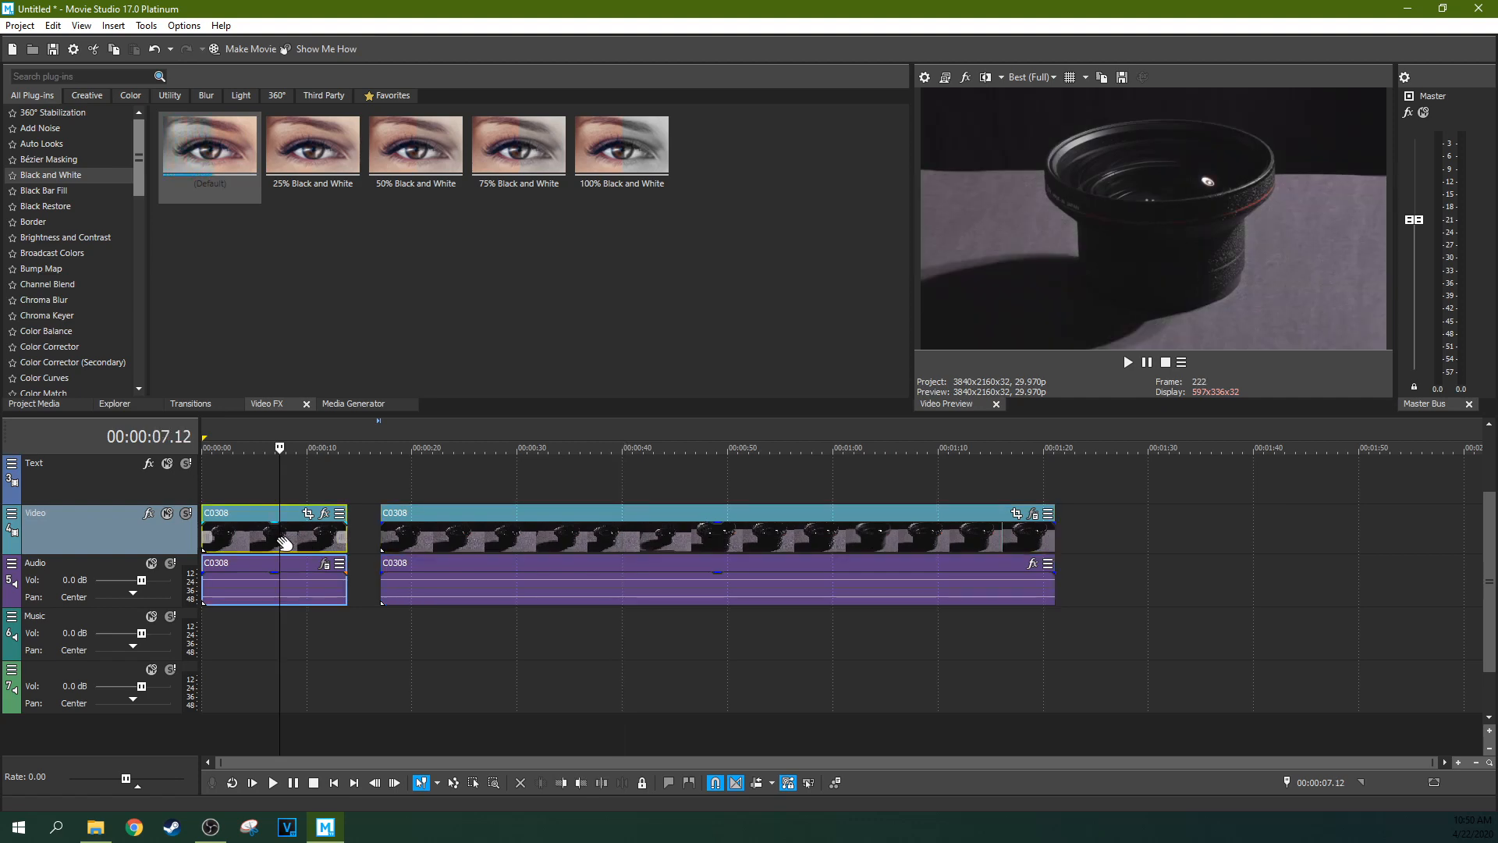
pyautogui.moveTo(186, 143); pyautogui.dragTo(133, 526)
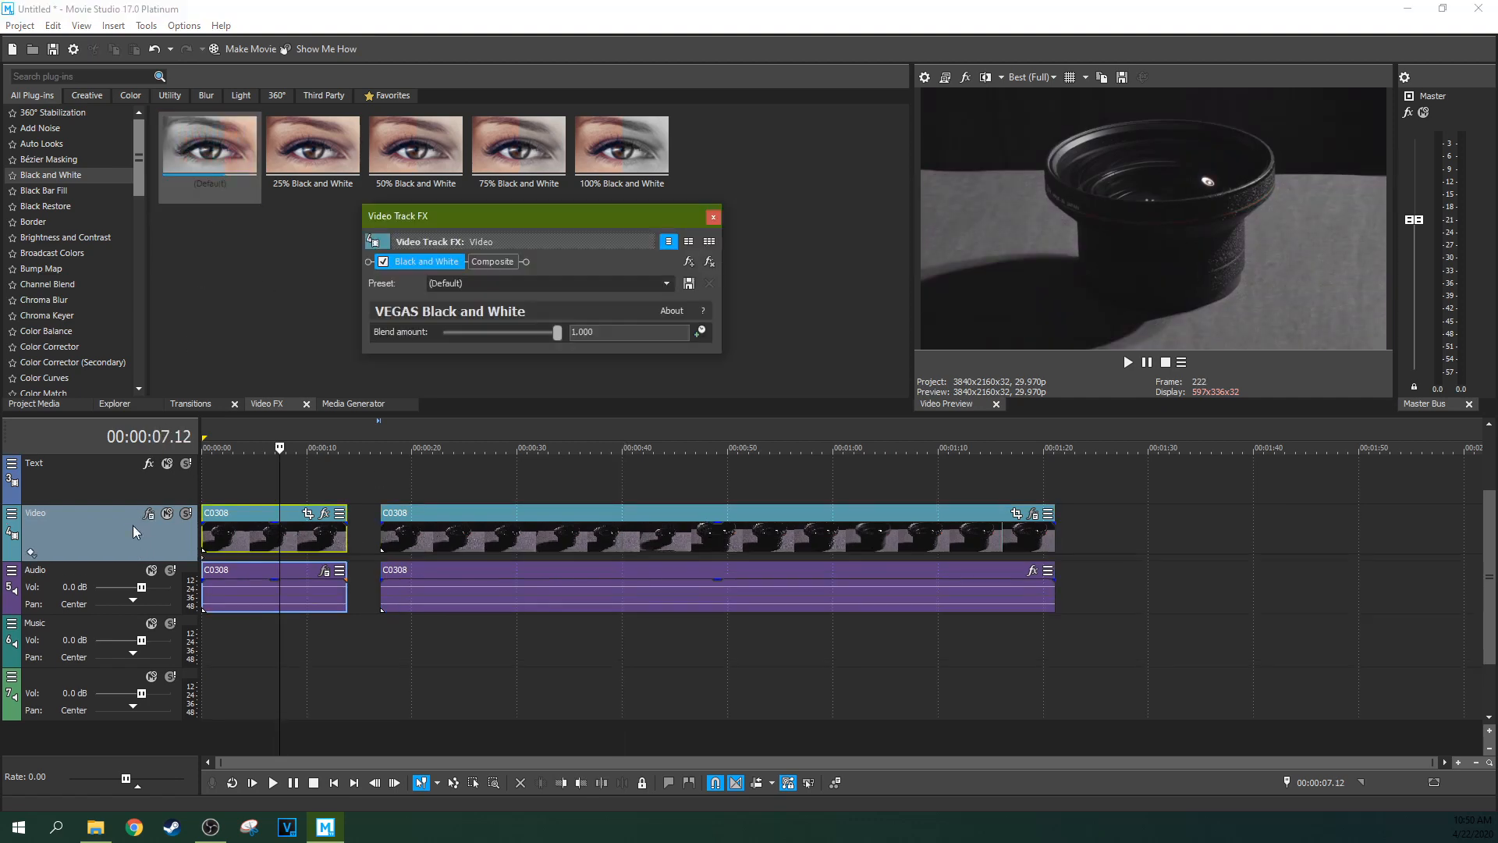
pyautogui.click(261, 536)
pyautogui.click(437, 544)
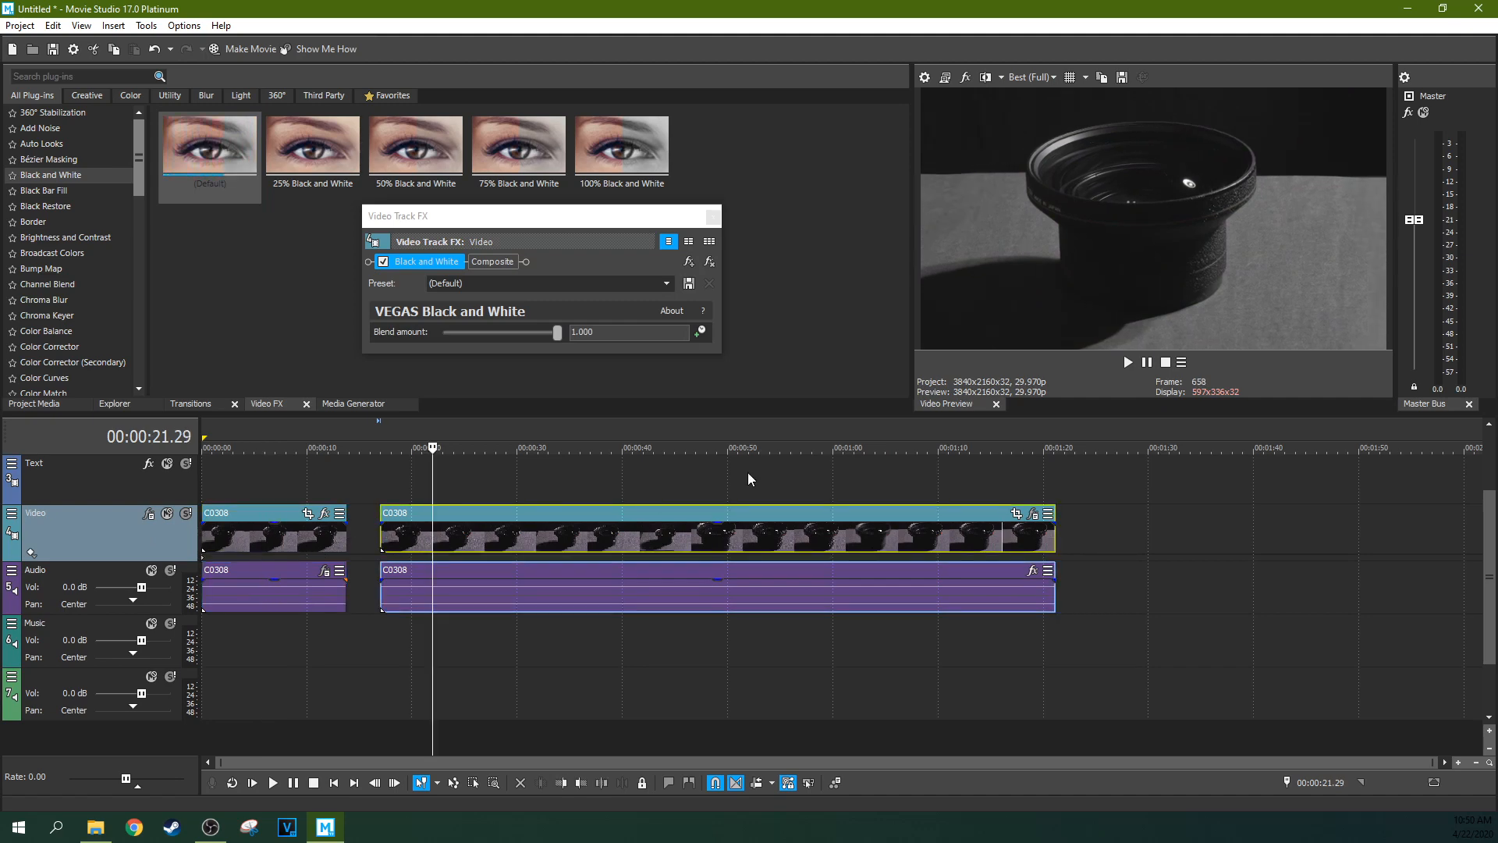
pyautogui.click(407, 546)
pyautogui.click(447, 542)
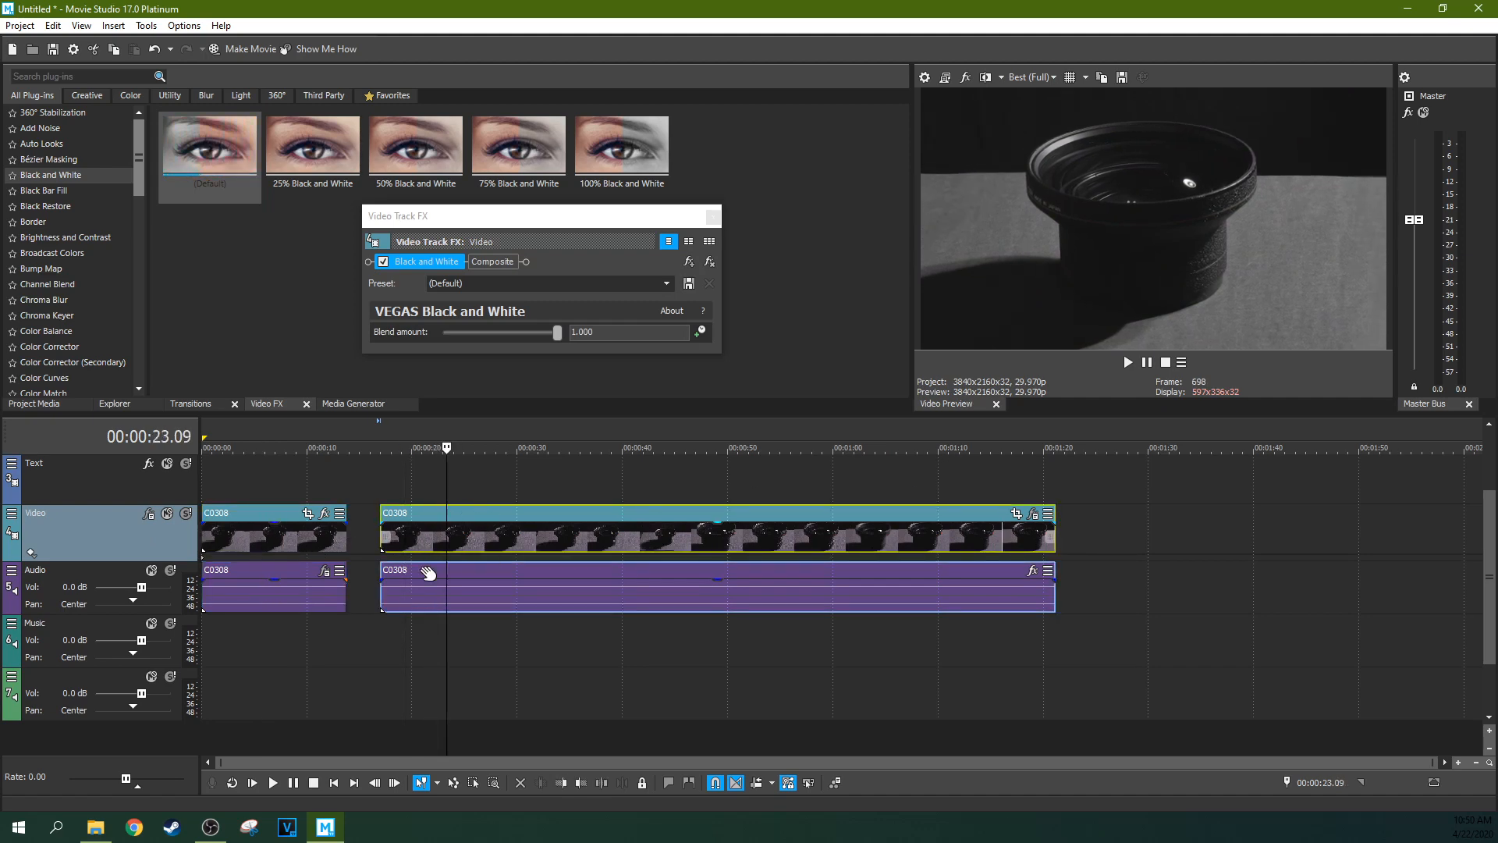
pyautogui.click(286, 539)
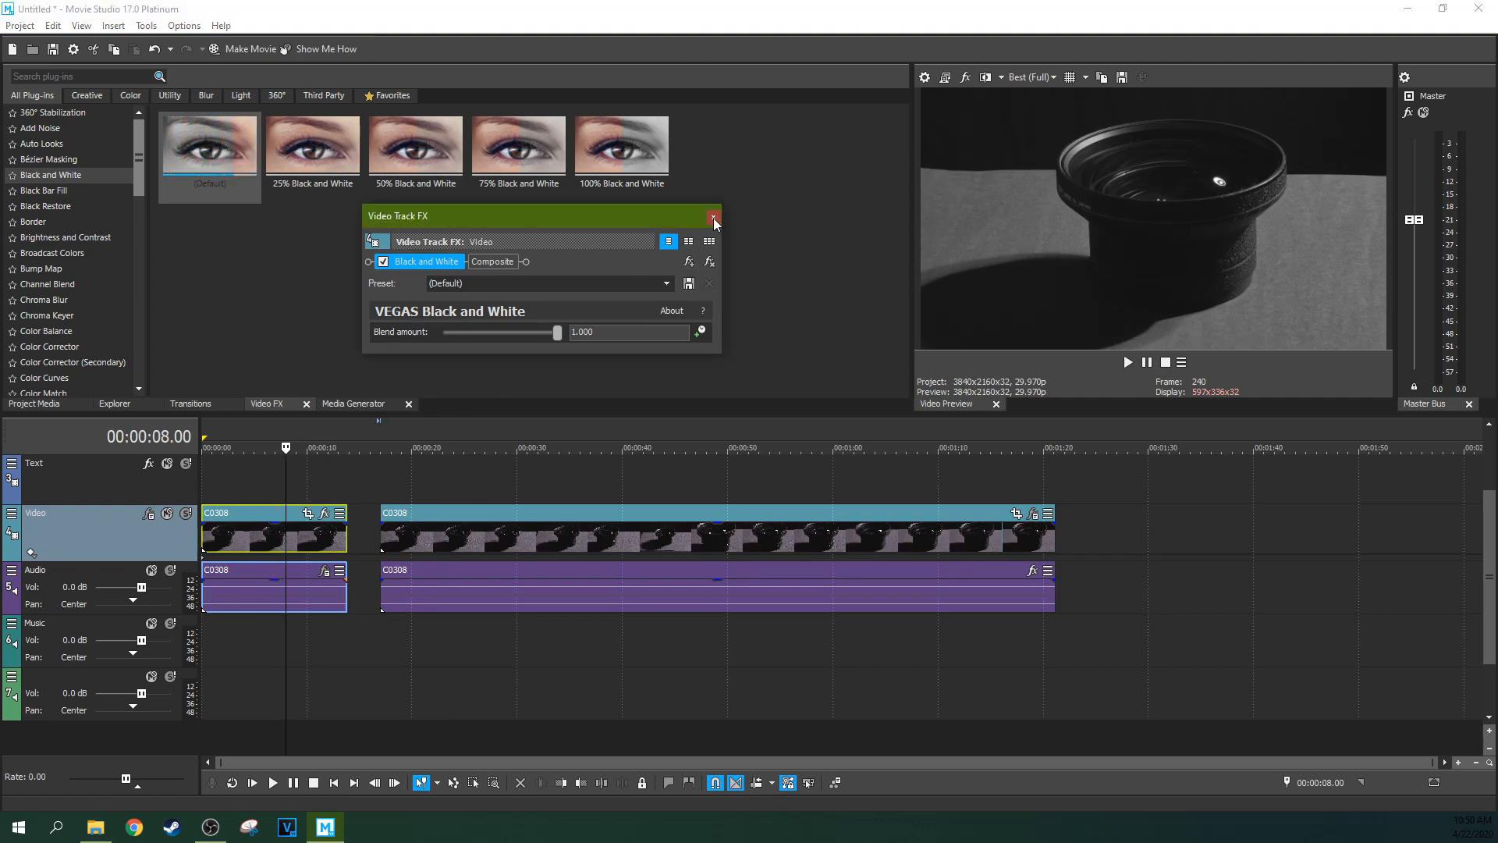
pyautogui.click(713, 216)
# - Set the Video track's compositing mode to Multiply (Mask) and preview the first video event
pyautogui.click(12, 514)
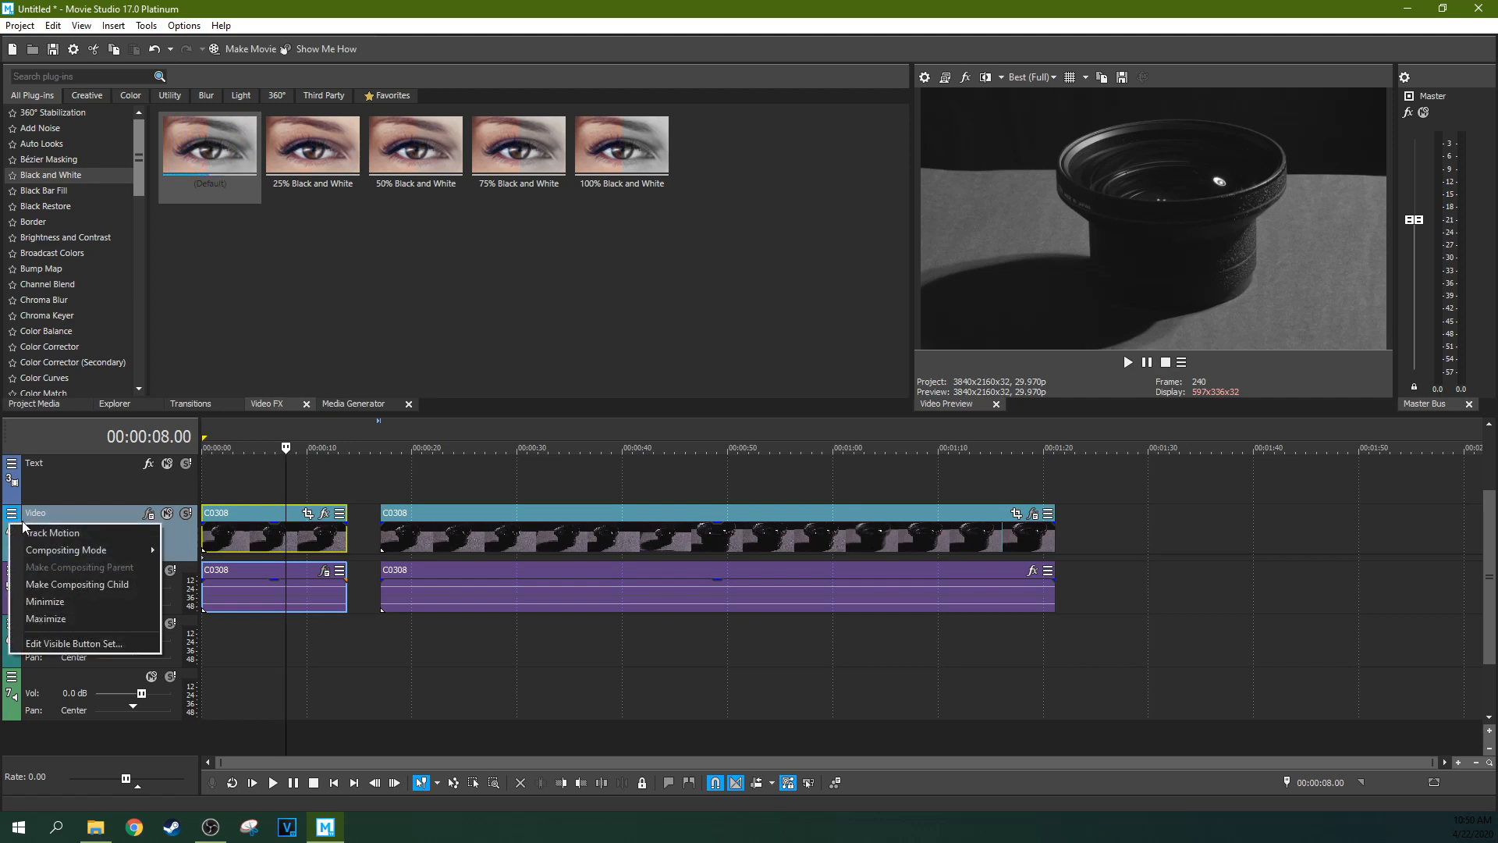
pyautogui.moveTo(42, 553)
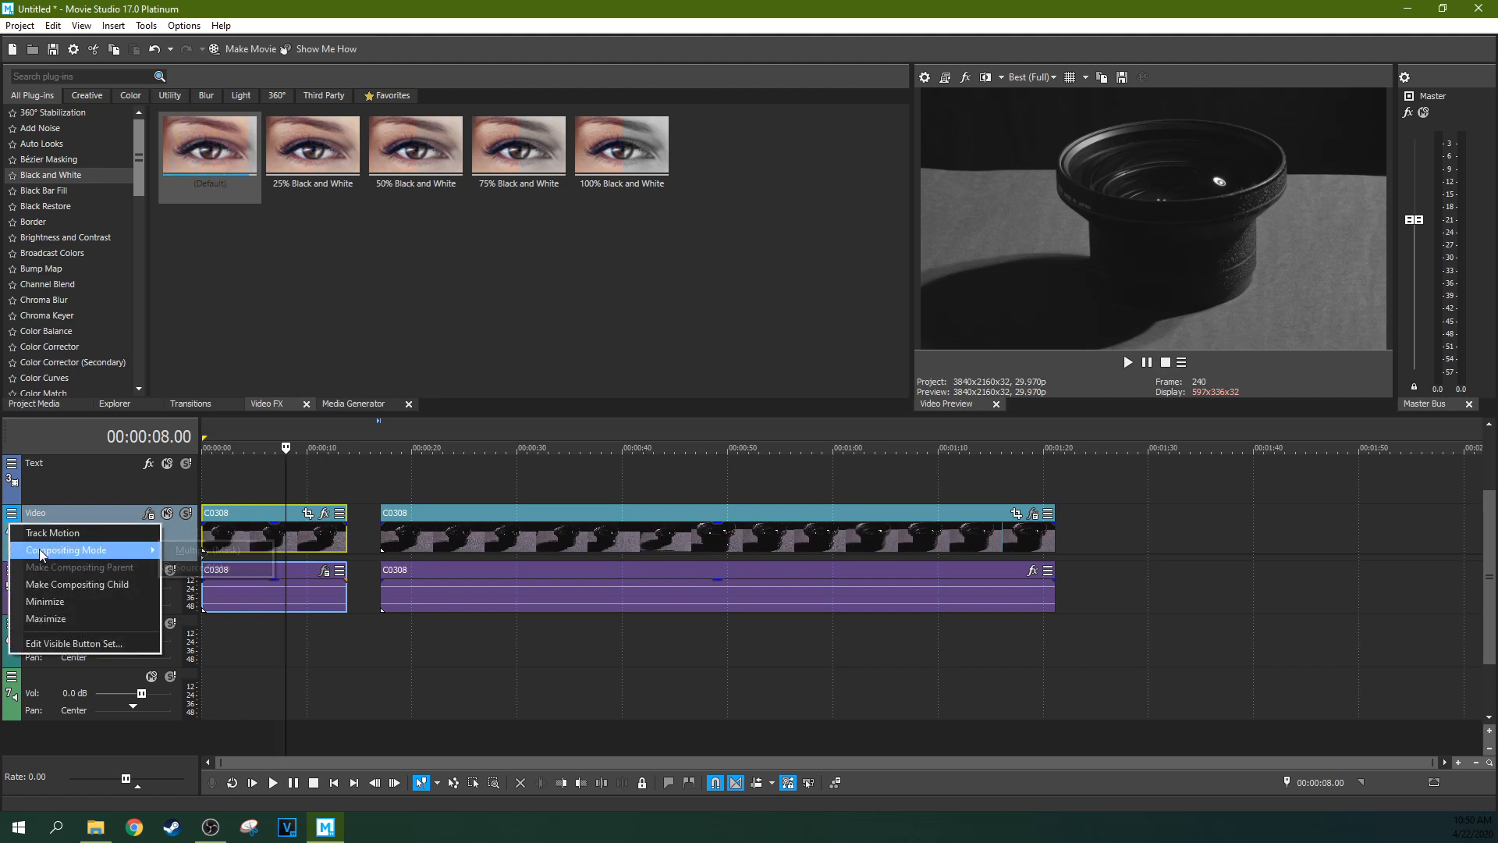
pyautogui.click(176, 554)
pyautogui.click(312, 544)
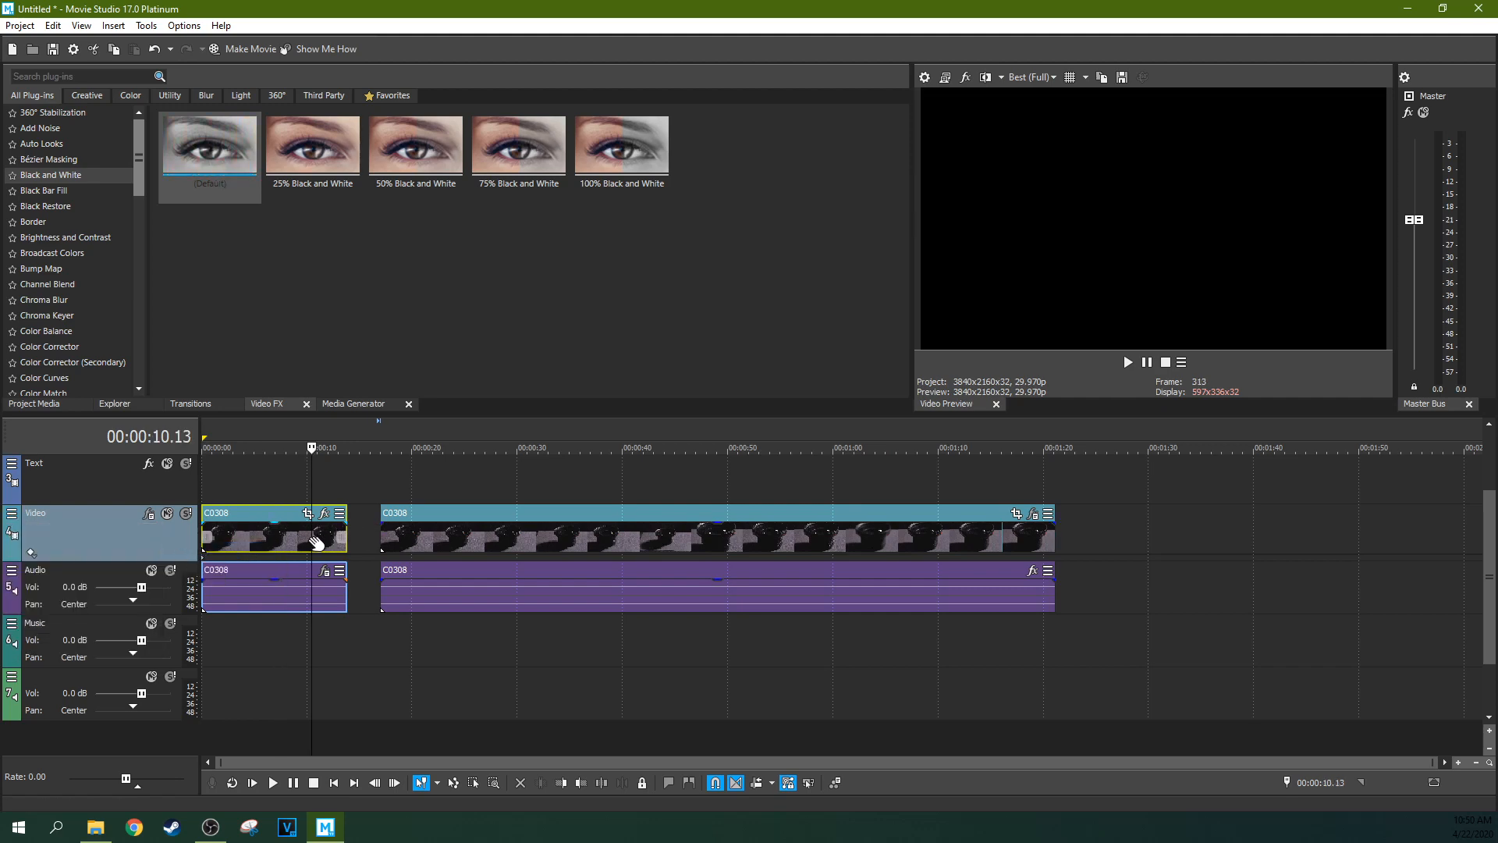
pyautogui.click(256, 536)
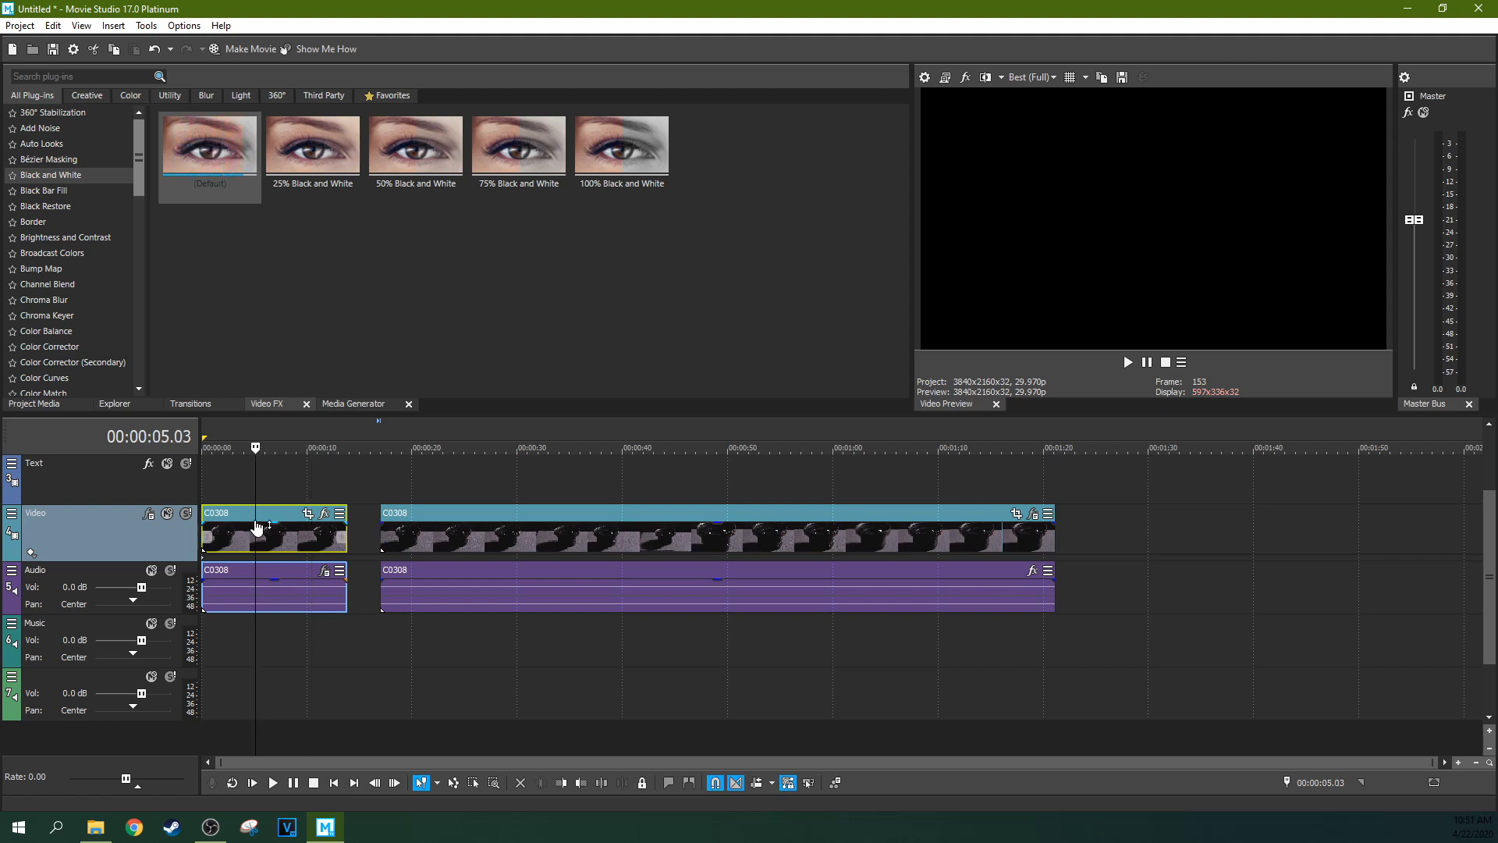
# - Set the Video track's compositing mode back to Source Alpha and preview the first video event
pyautogui.click(12, 513)
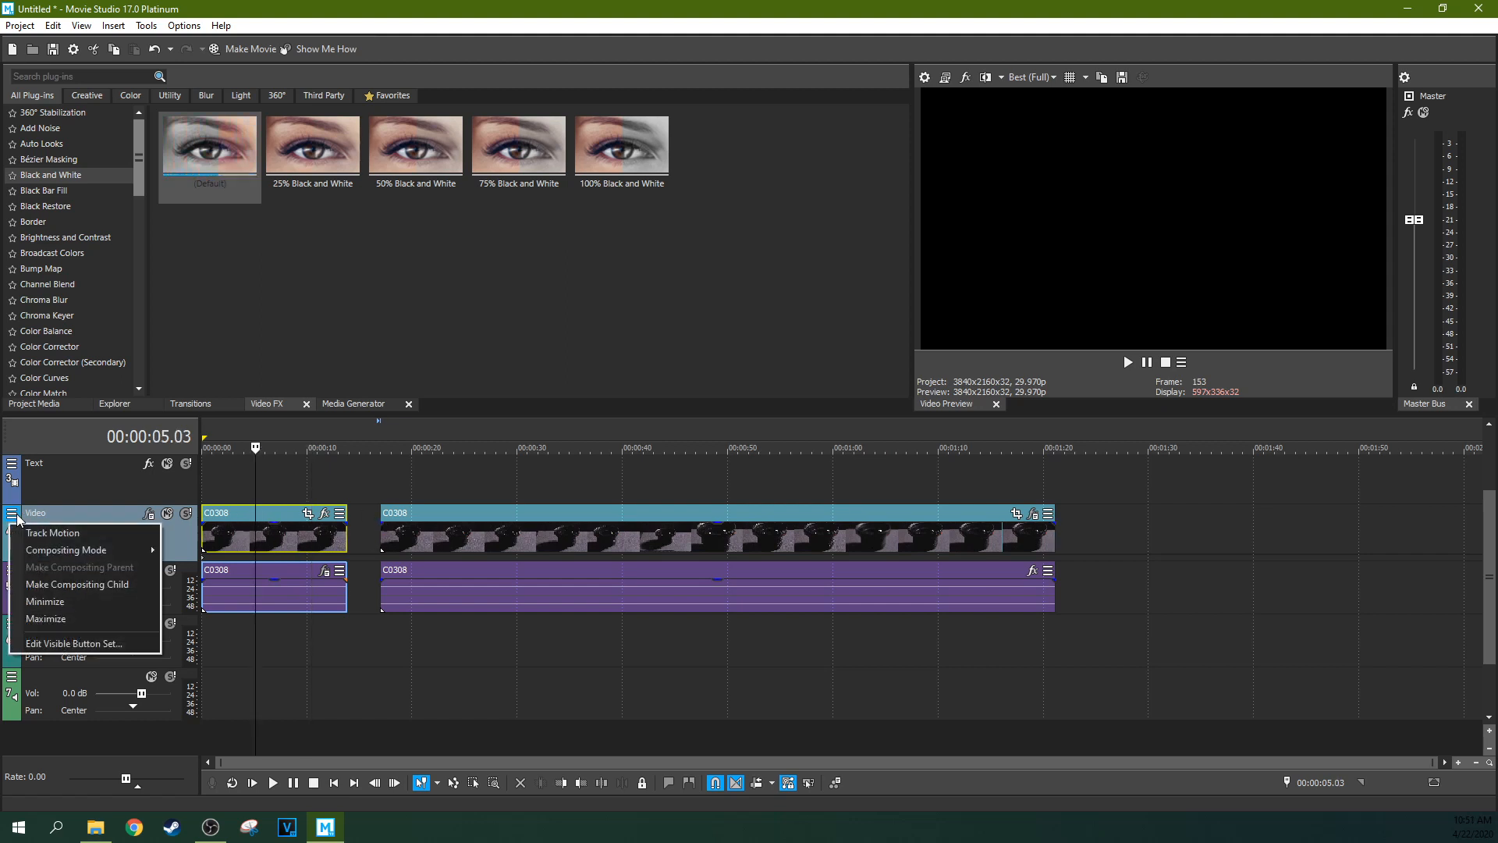
pyautogui.moveTo(75, 551)
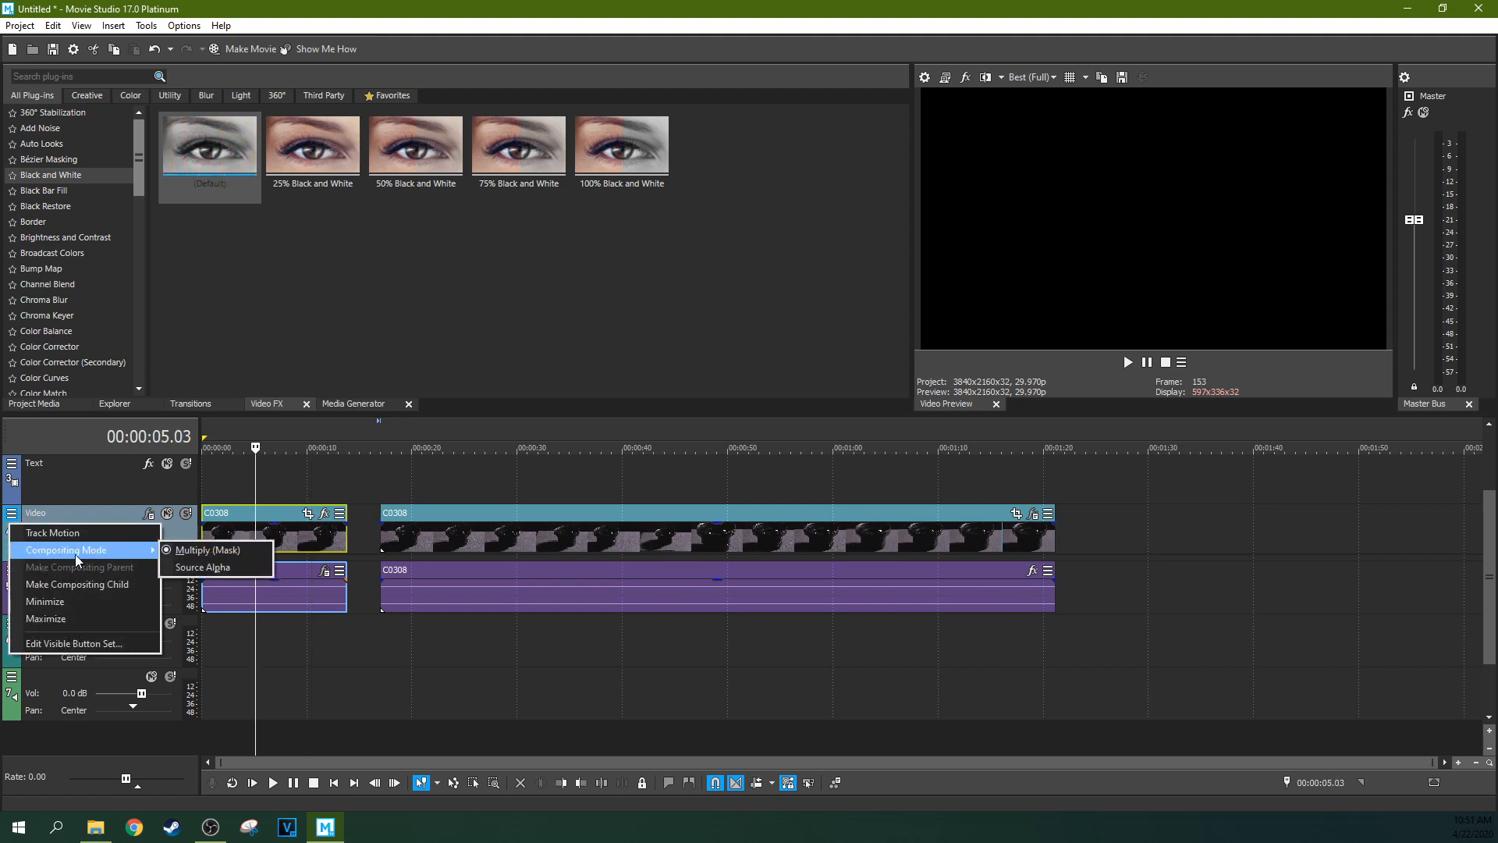
pyautogui.click(184, 567)
pyautogui.click(252, 538)
pyautogui.click(291, 546)
pyautogui.click(12, 513)
pyautogui.moveTo(147, 555)
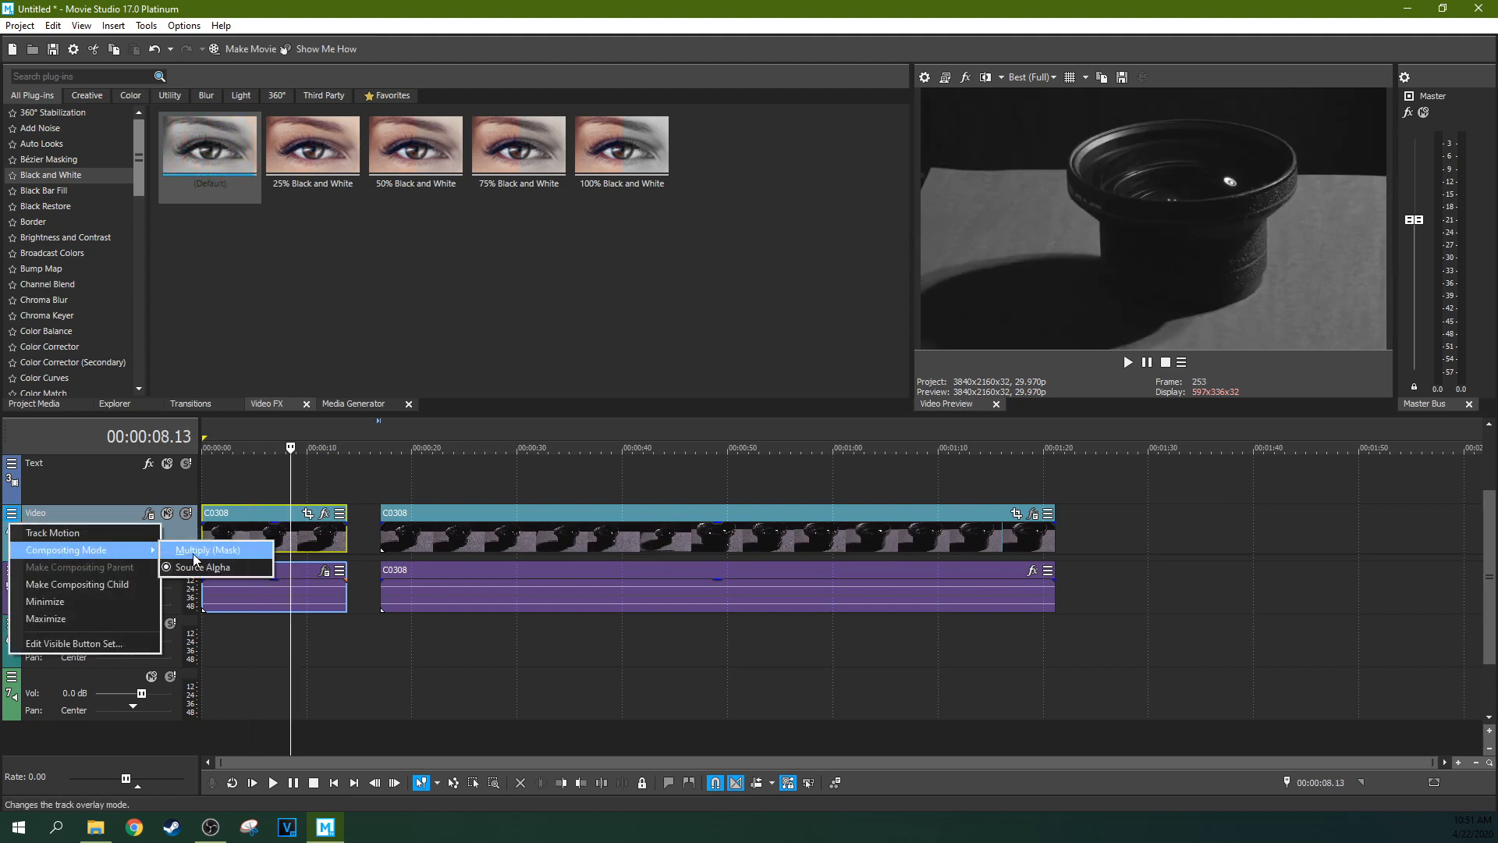
pyautogui.click(186, 531)
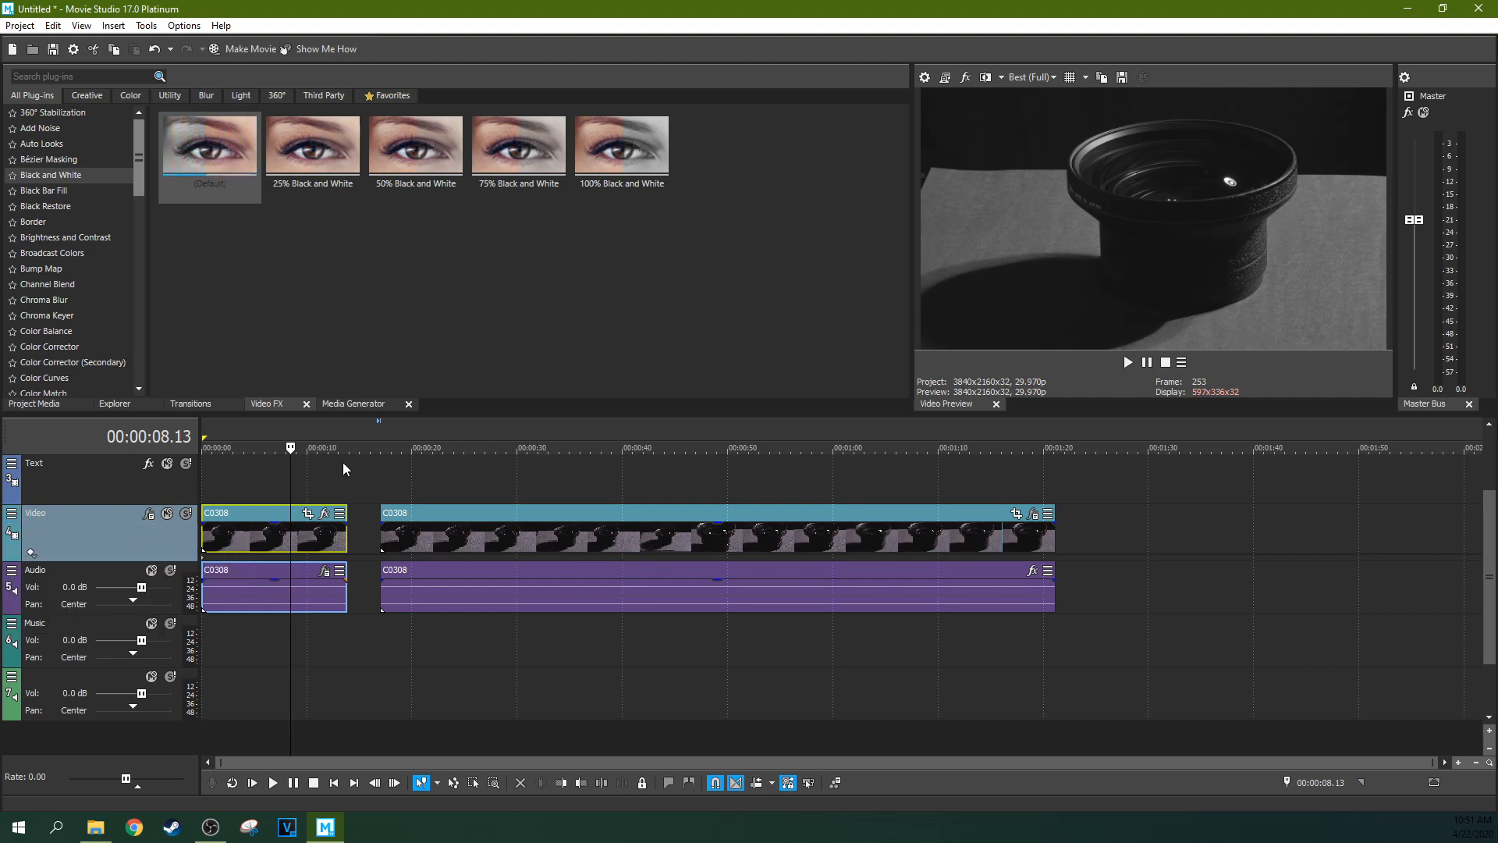
# - View the second video event's Pan/Crop settings, close them, and preview the event near 00:01:08
pyautogui.click(569, 531)
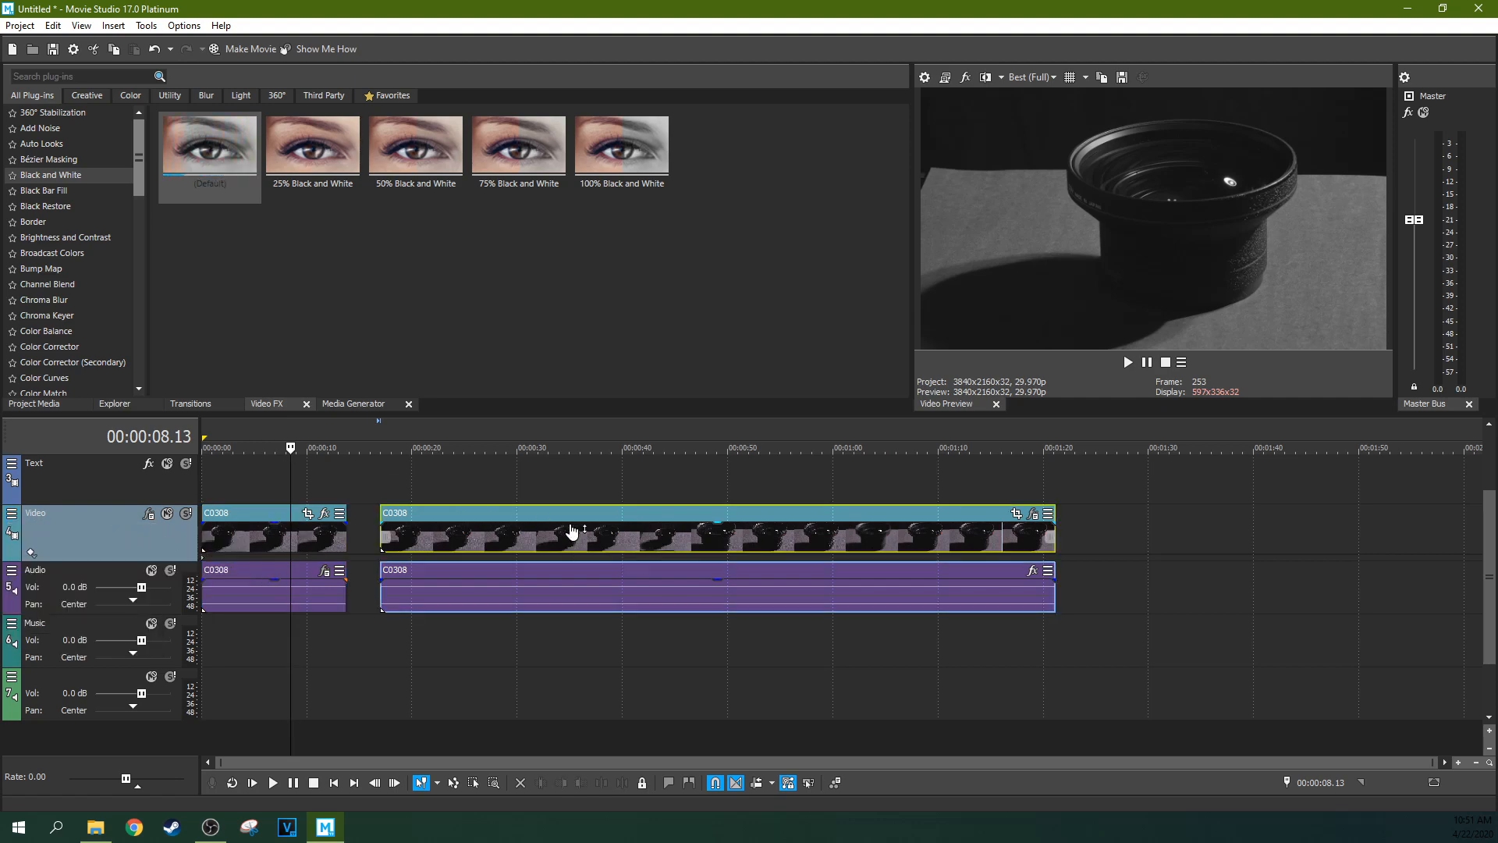
pyautogui.click(433, 552)
pyautogui.click(500, 539)
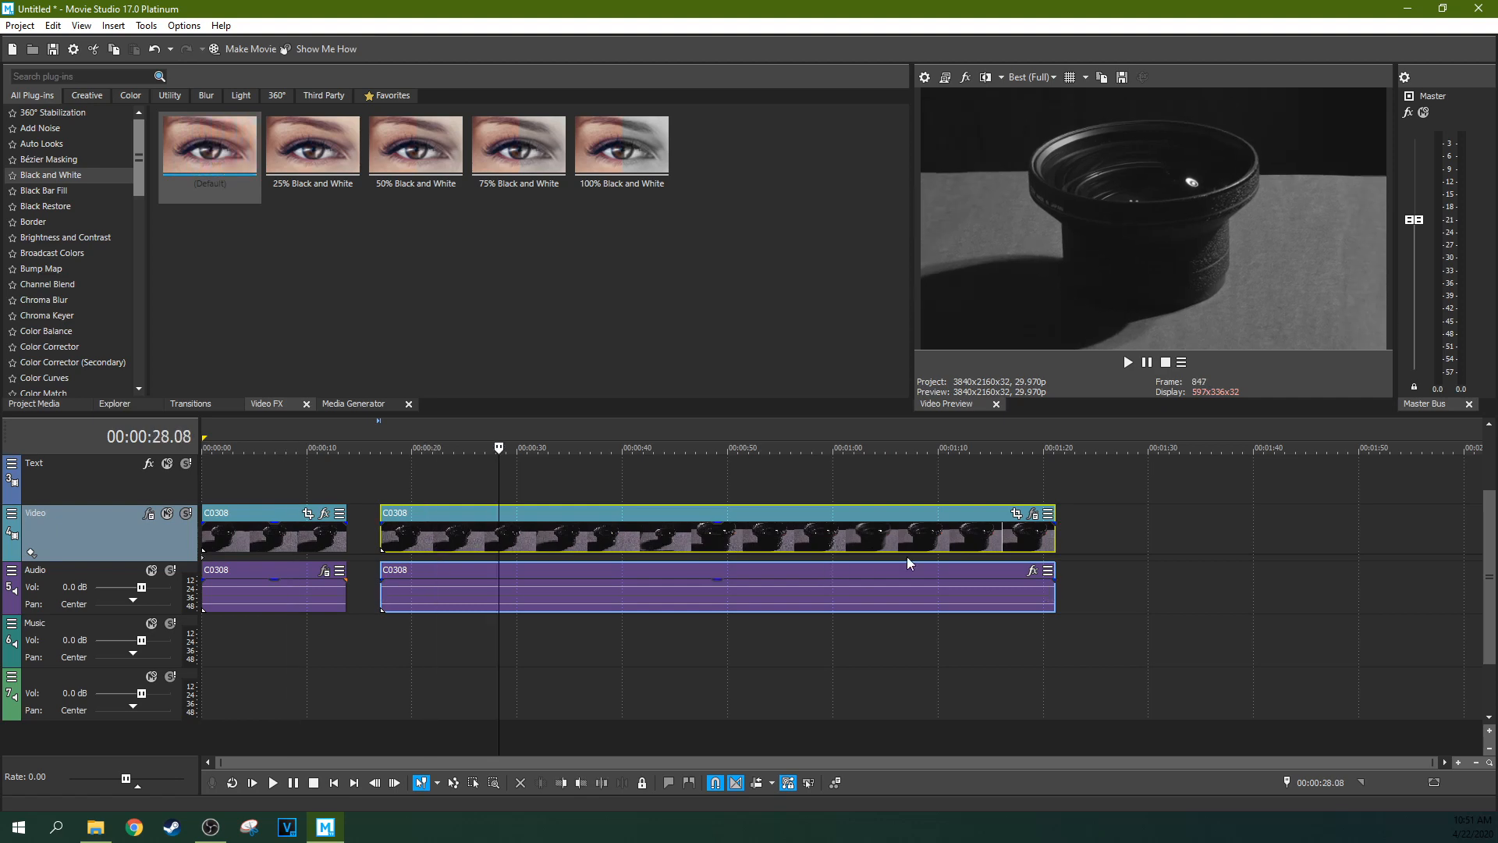
pyautogui.click(1016, 513)
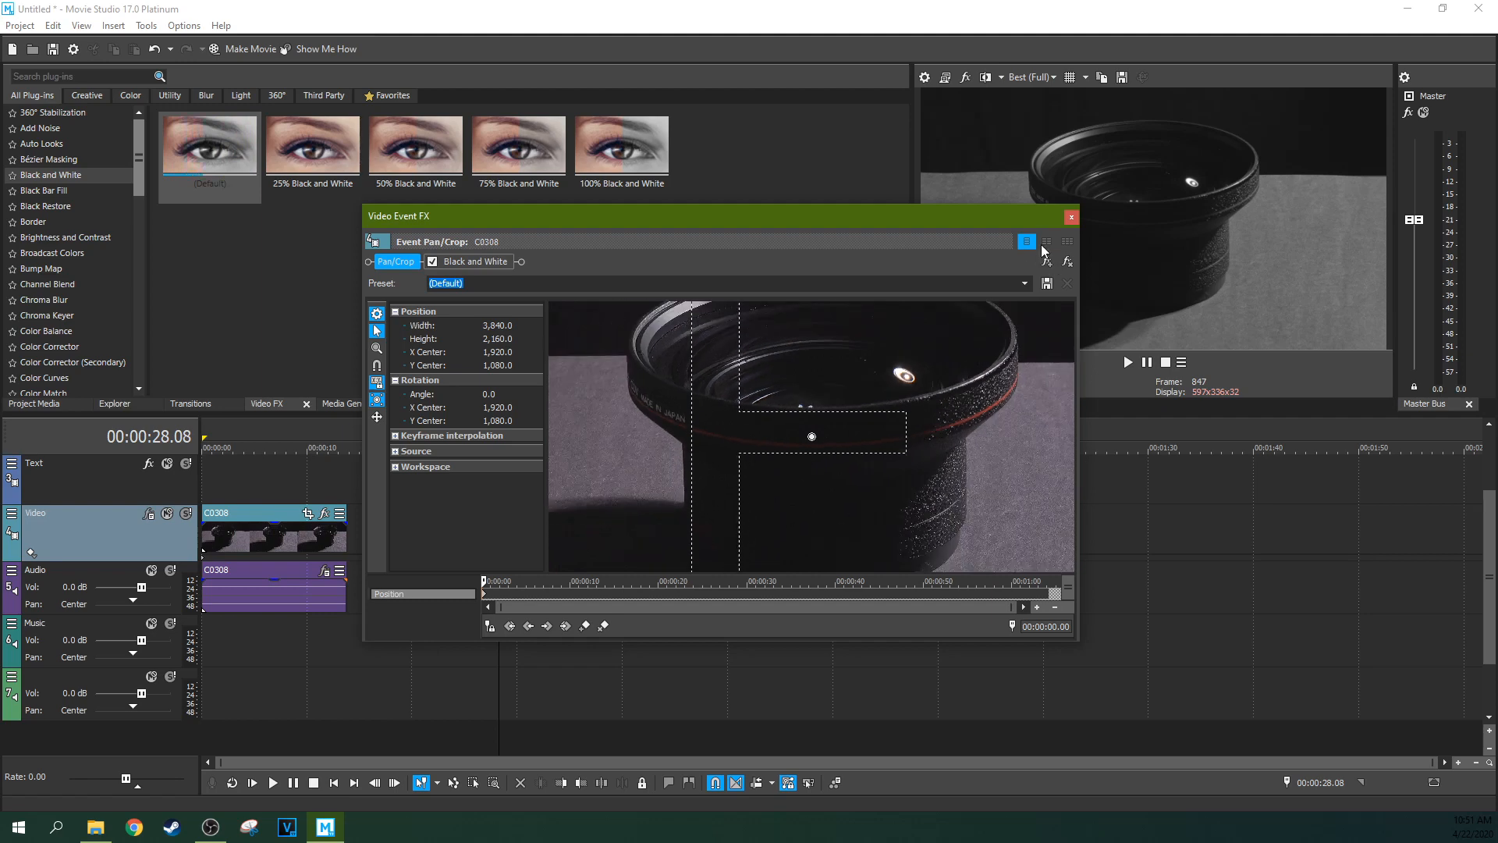
pyautogui.click(1070, 220)
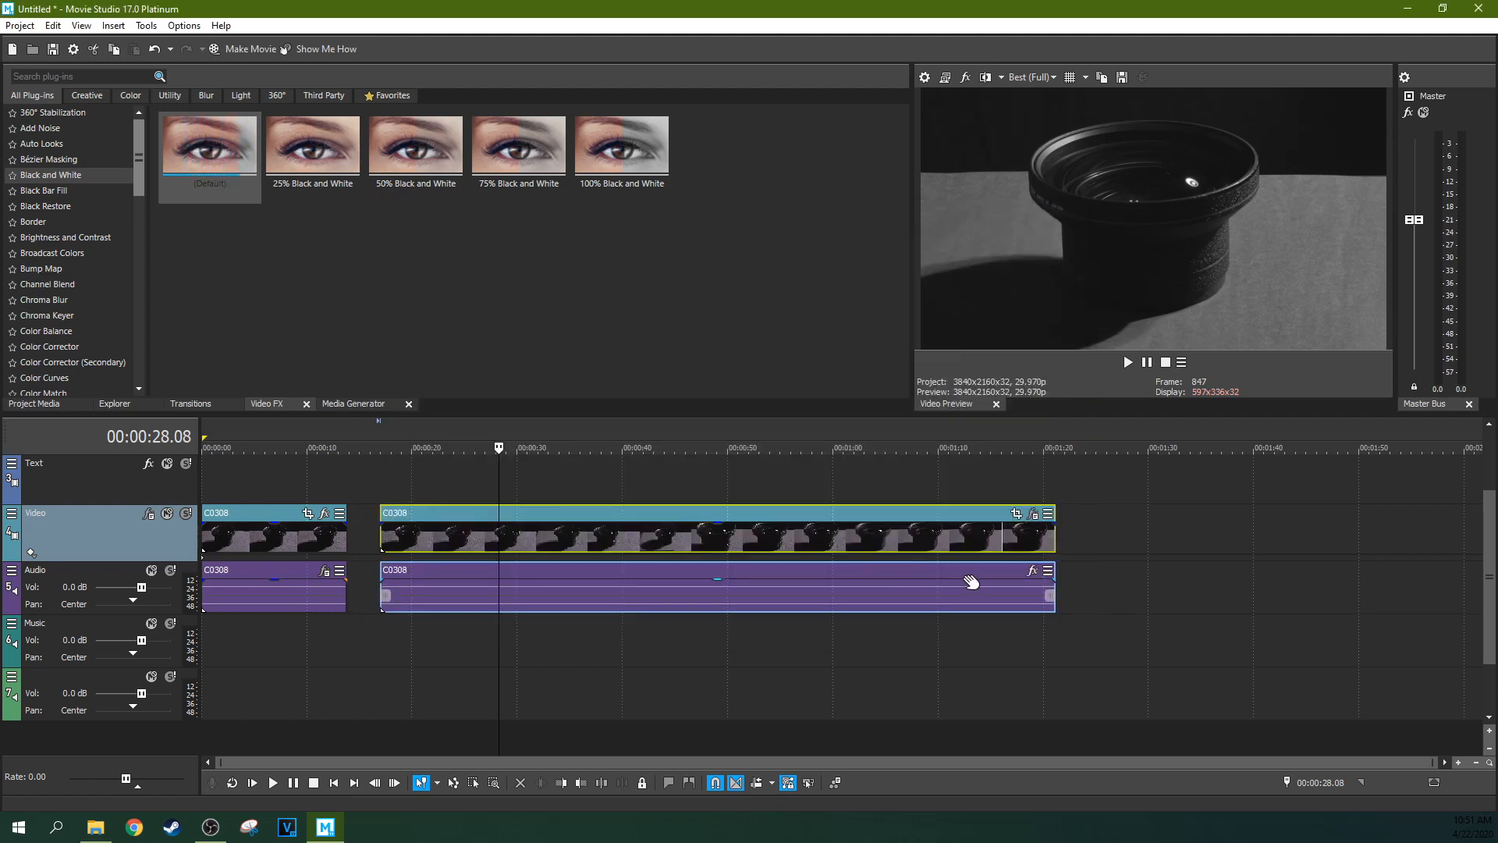
pyautogui.rightClick(949, 534)
pyautogui.click(921, 536)
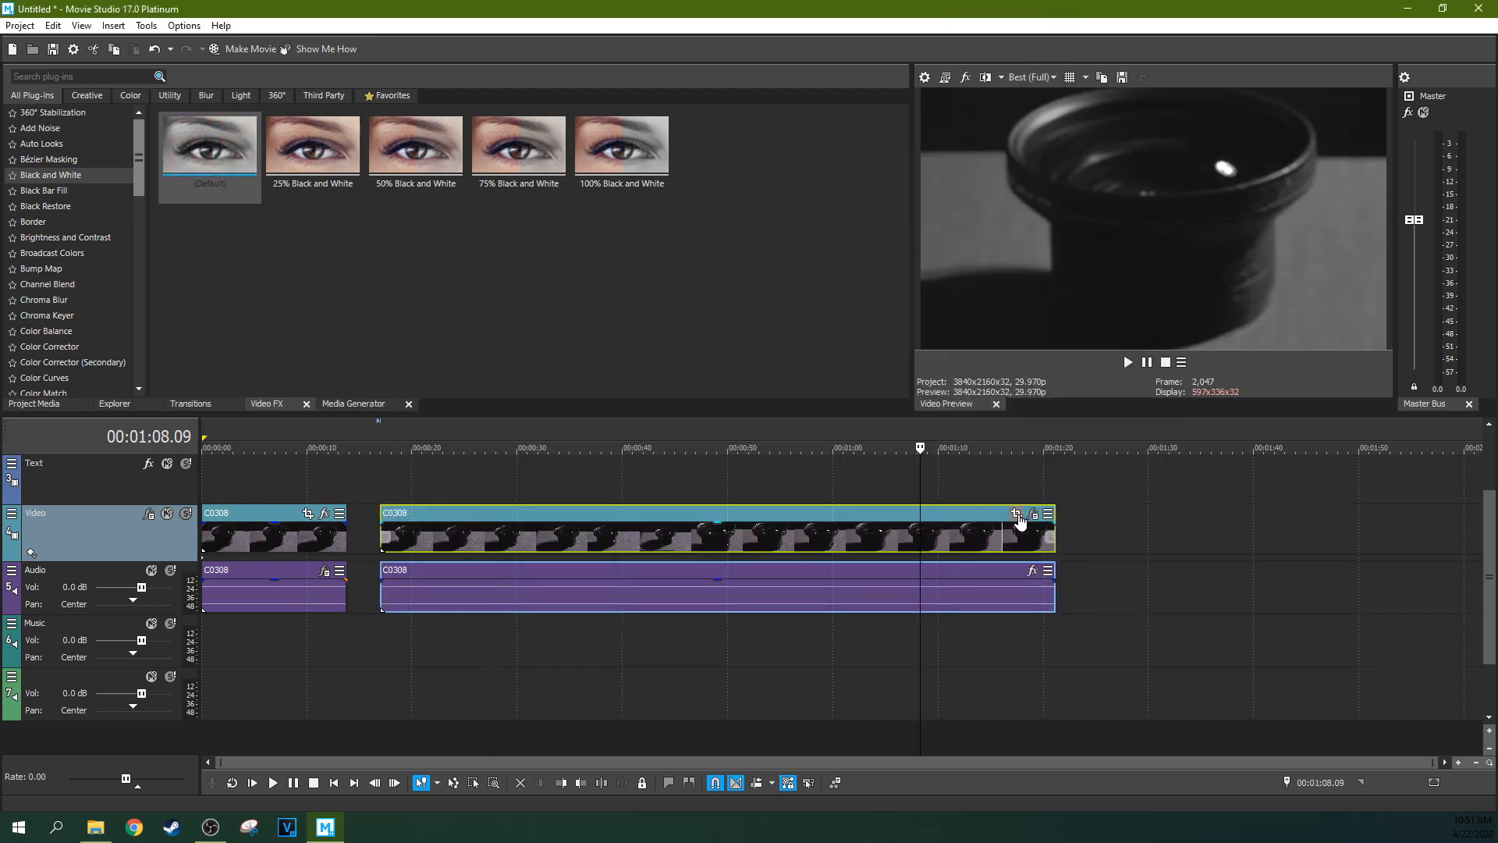
# - Open the second video event's Pan/Crop settings, shrink the crop frame to about 2,769 by 1,106, and restore the full frame
pyautogui.click(1017, 515)
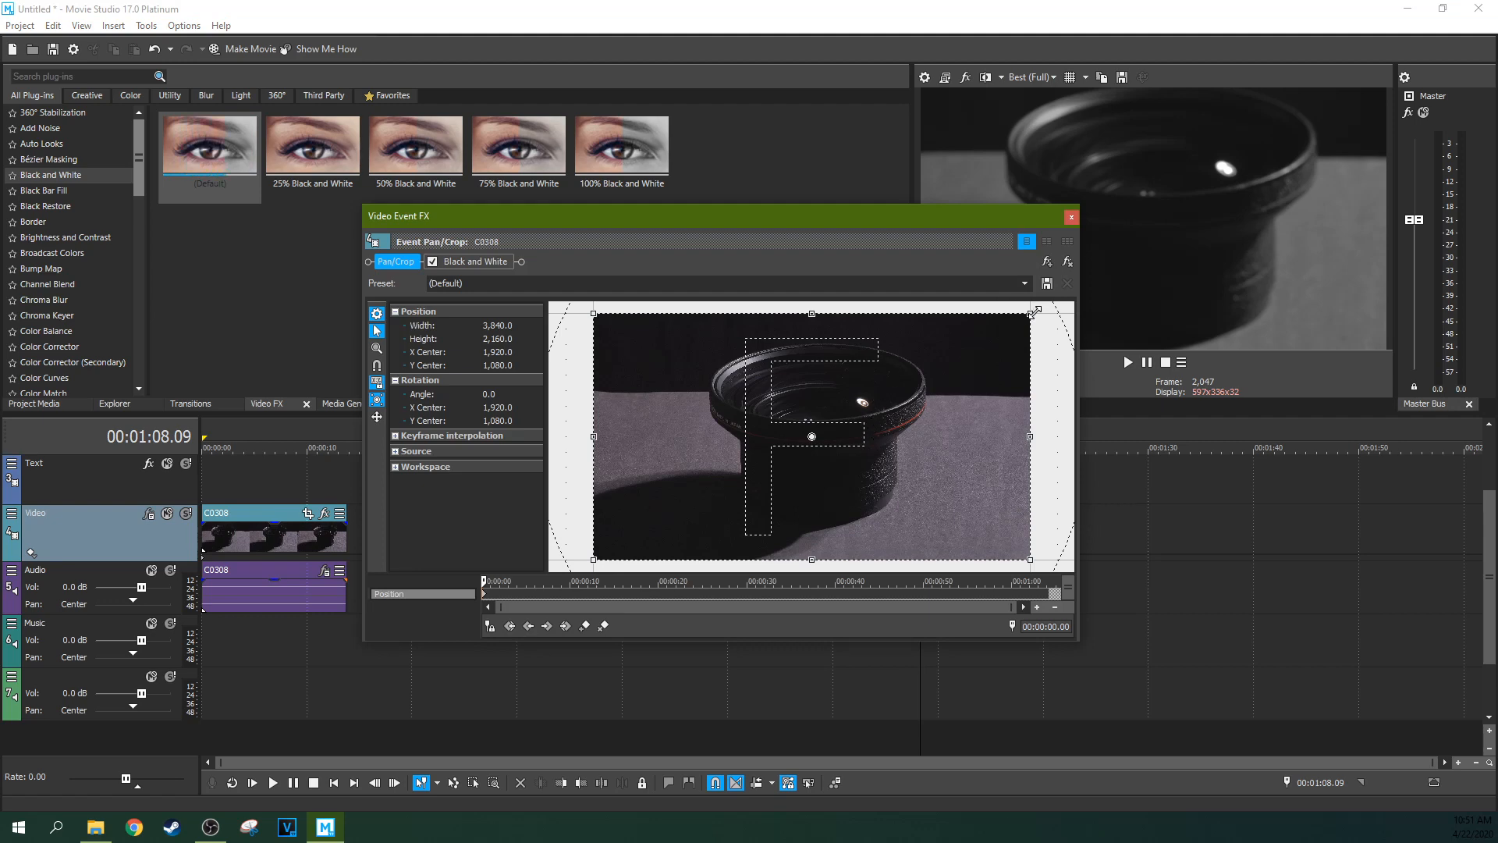
pyautogui.moveTo(950, 226); pyautogui.dragTo(823, 222)
pyautogui.moveTo(903, 309); pyautogui.dragTo(882, 349)
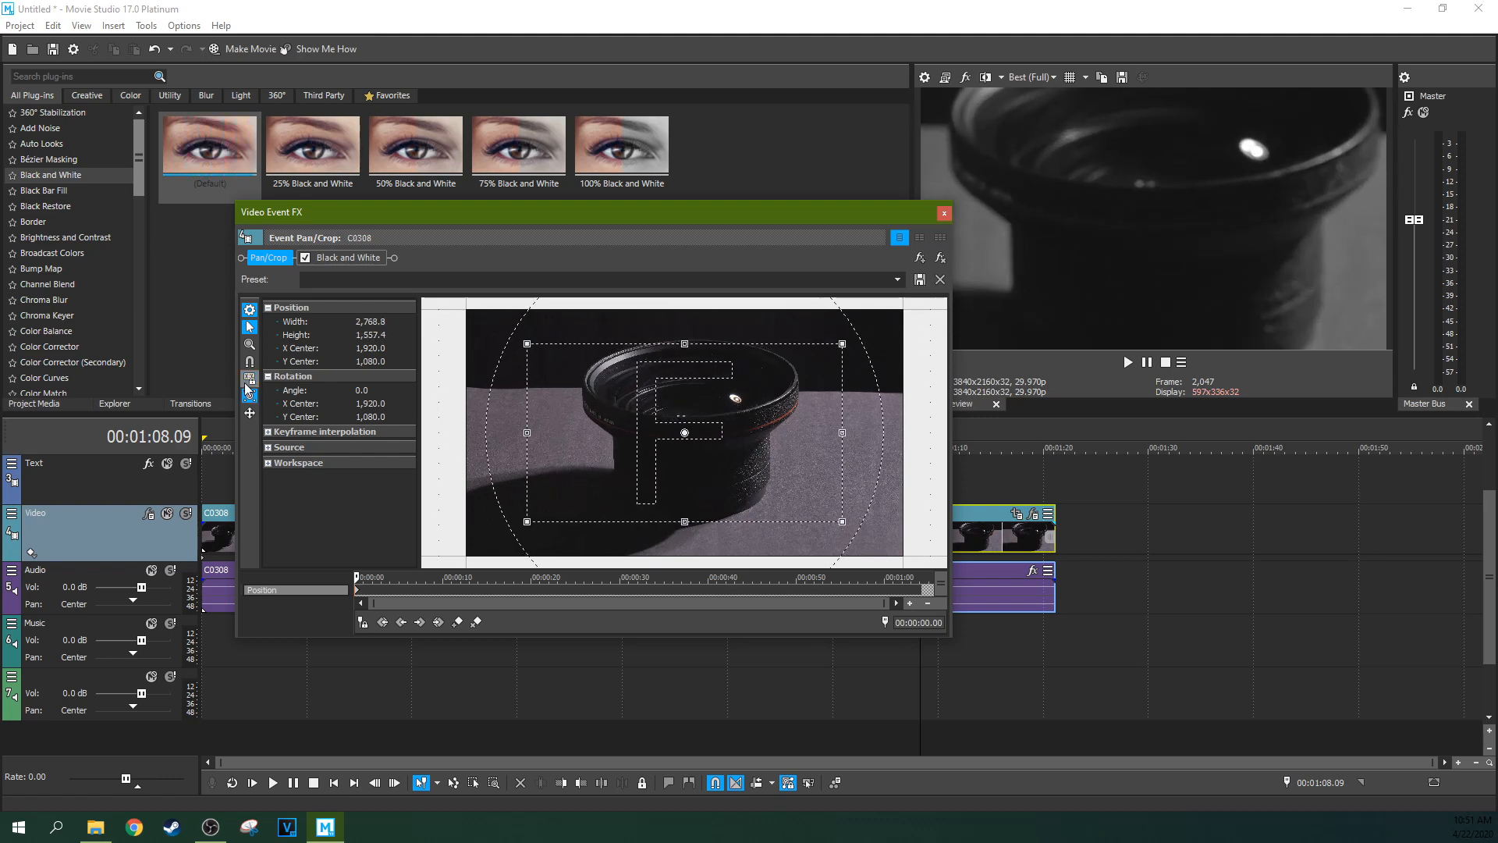
pyautogui.moveTo(688, 344); pyautogui.dragTo(719, 369)
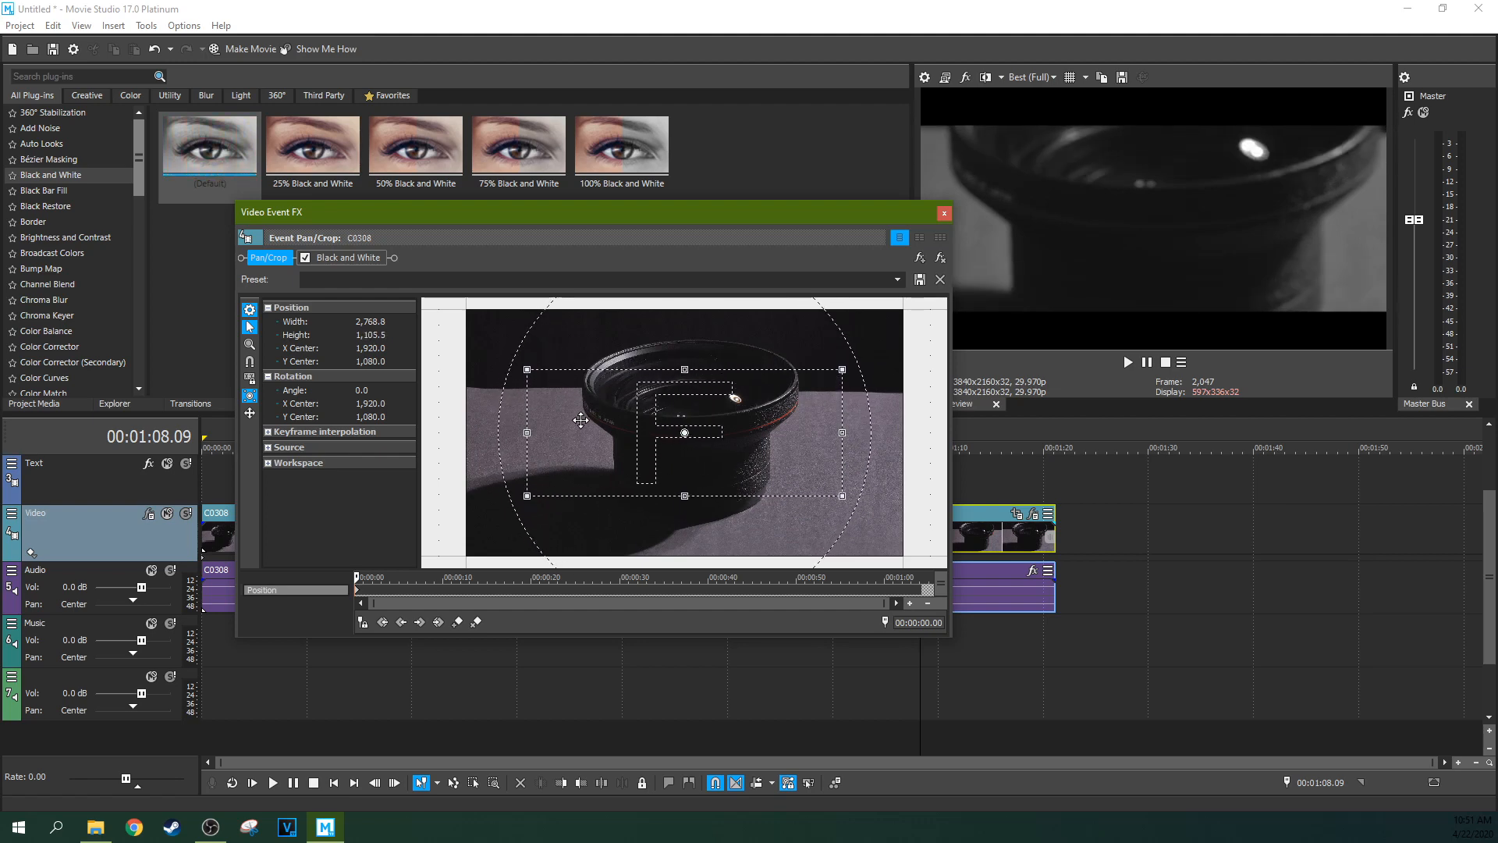
pyautogui.rightClick(673, 397)
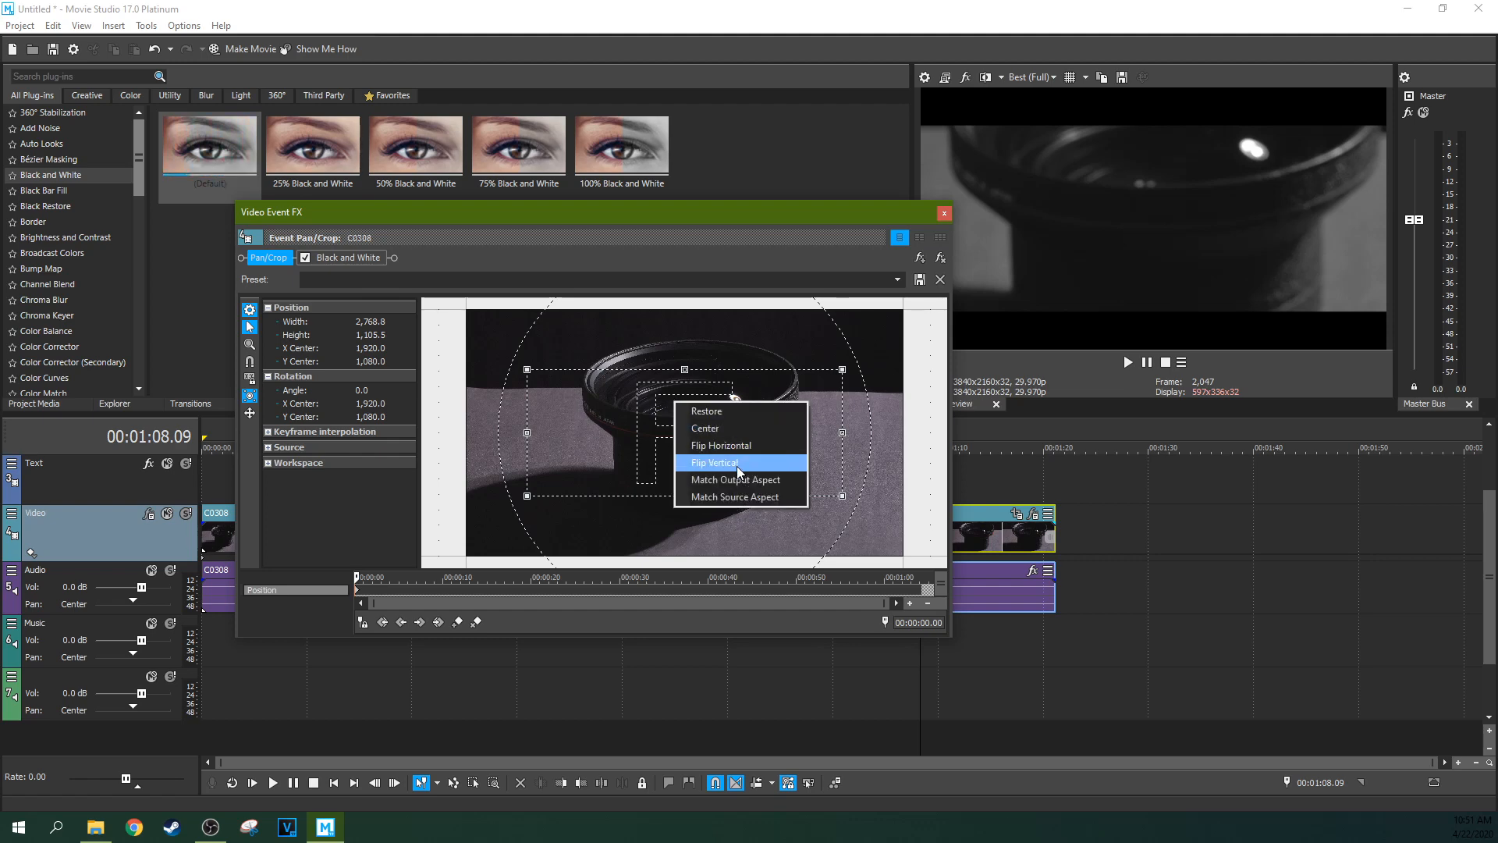
pyautogui.click(722, 412)
# - Flip the second video event vertically and flip it back
pyautogui.rightClick(722, 419)
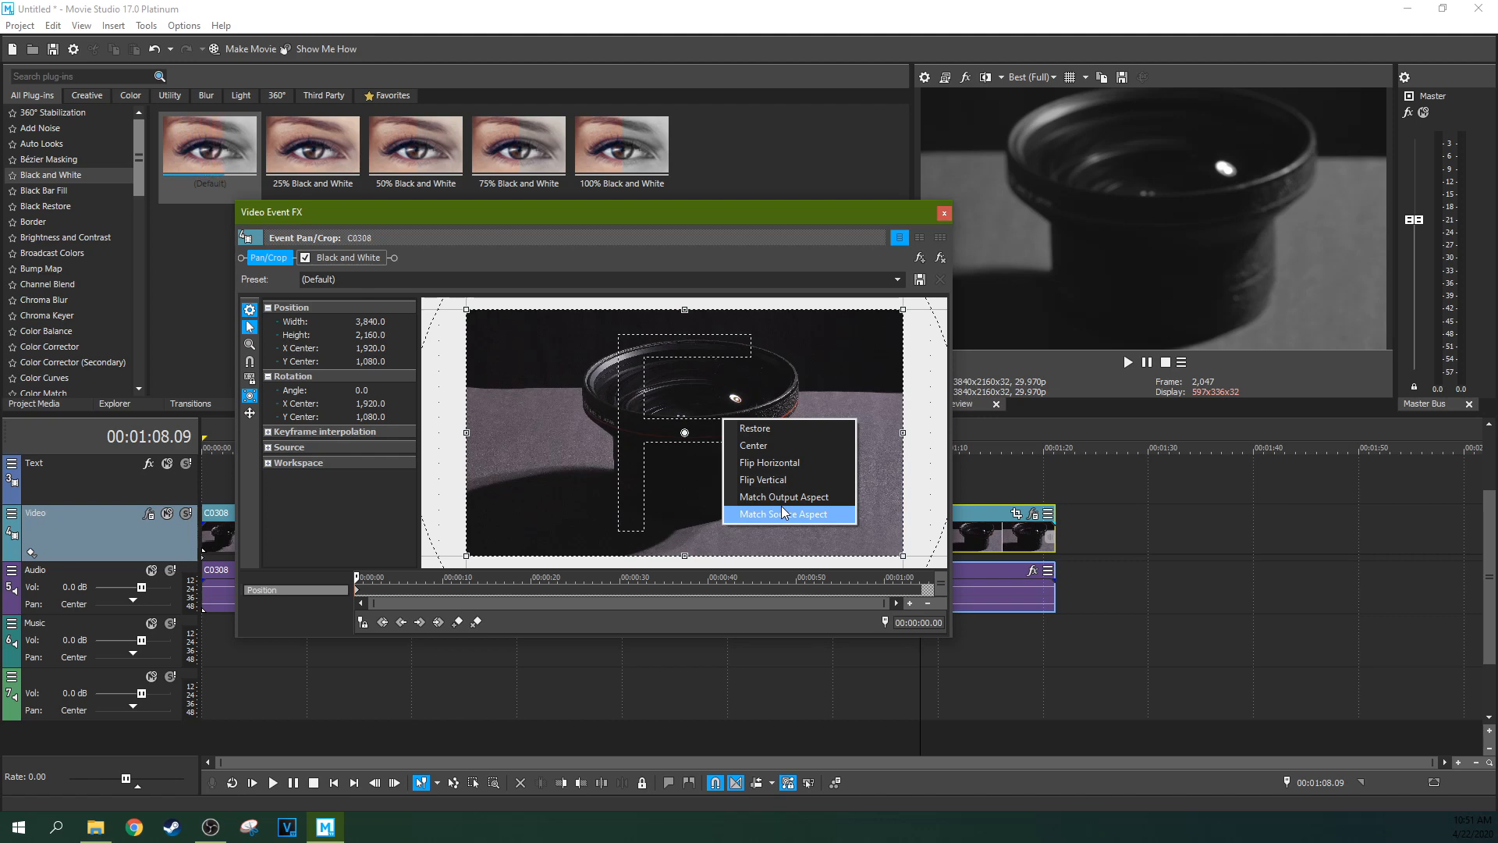
pyautogui.click(770, 478)
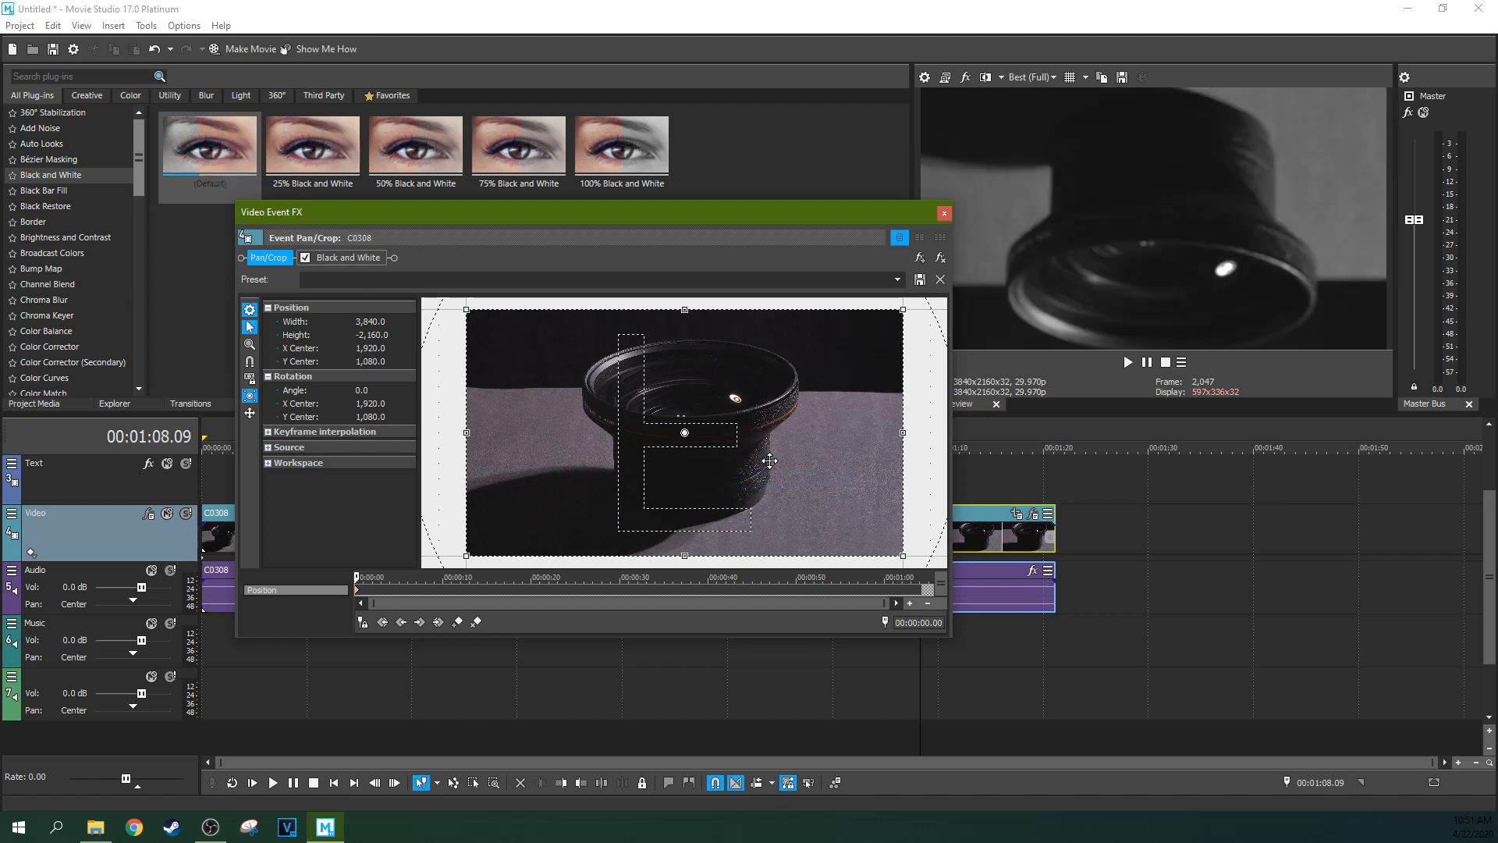
pyautogui.rightClick(769, 461)
pyautogui.click(815, 521)
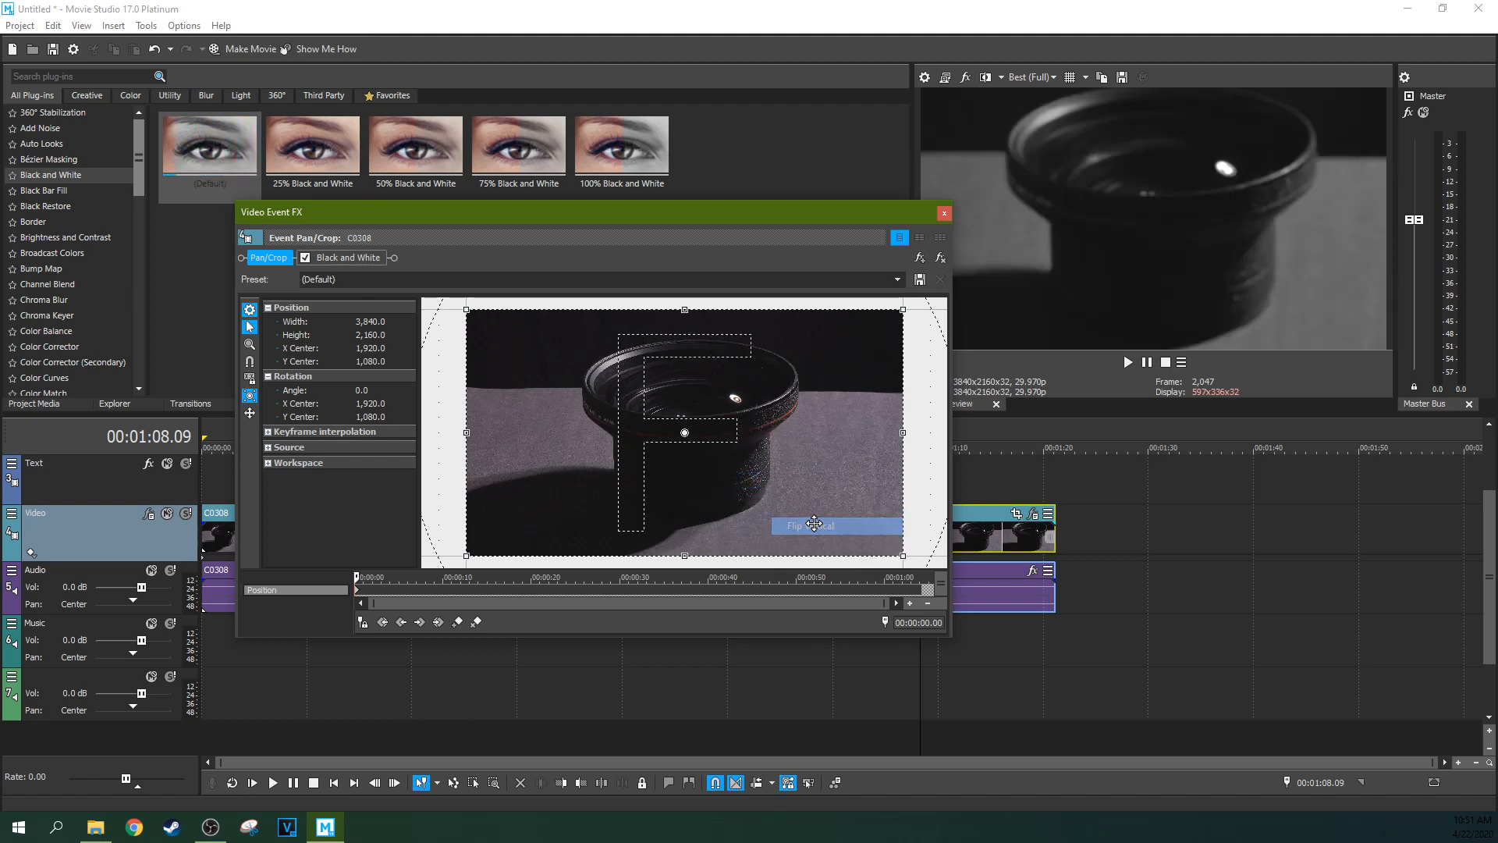
# - Add a Pan/Crop keyframe at 00:01:04.06 with the crop frame shrunk to about 1,827 by 804
pyautogui.click(466, 587)
pyautogui.click(563, 583)
pyautogui.moveTo(561, 577); pyautogui.dragTo(924, 579)
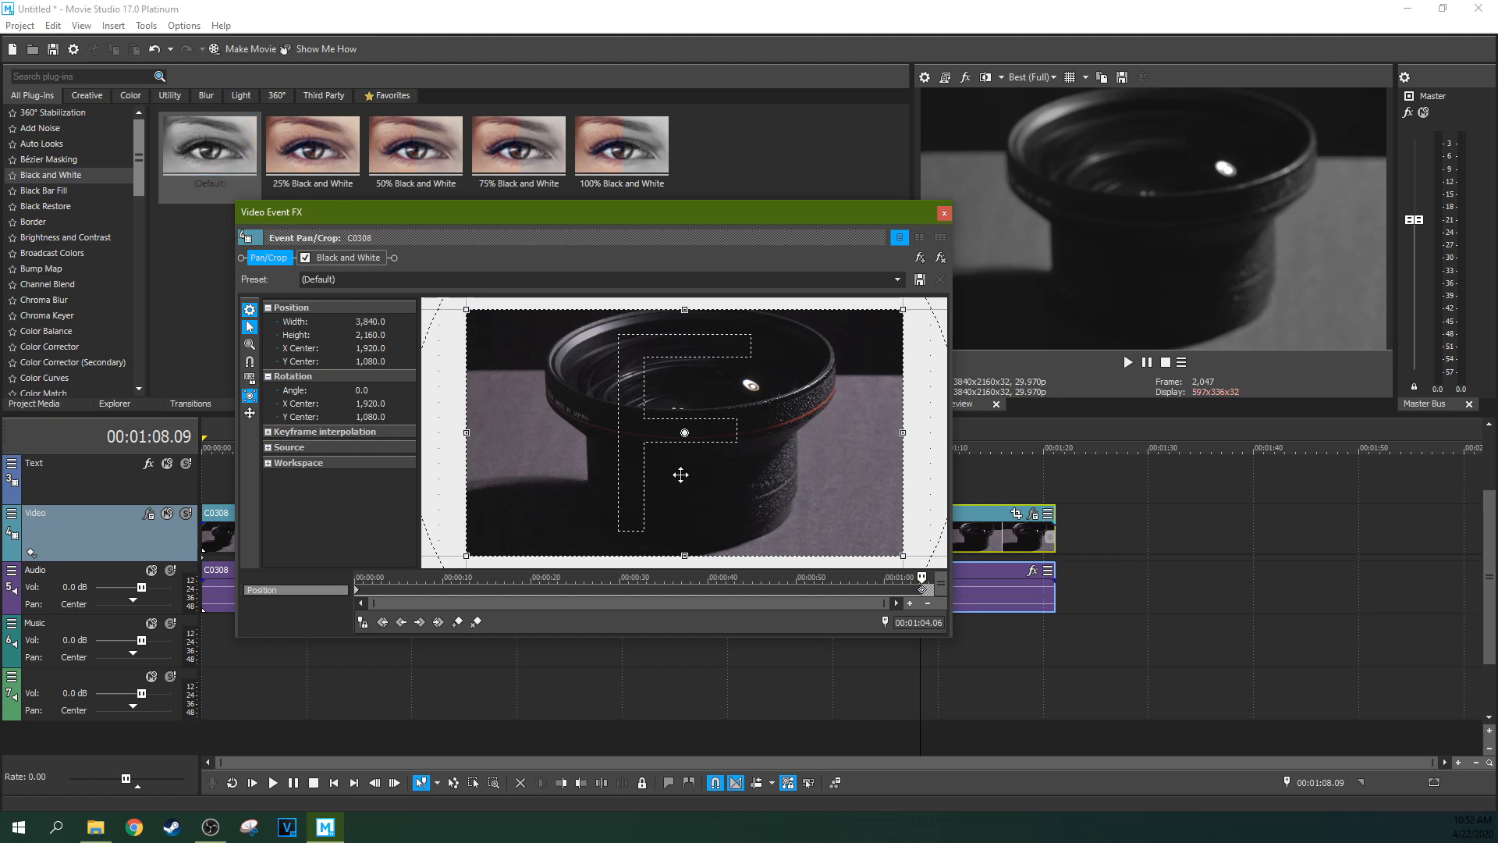
pyautogui.rightClick(750, 406)
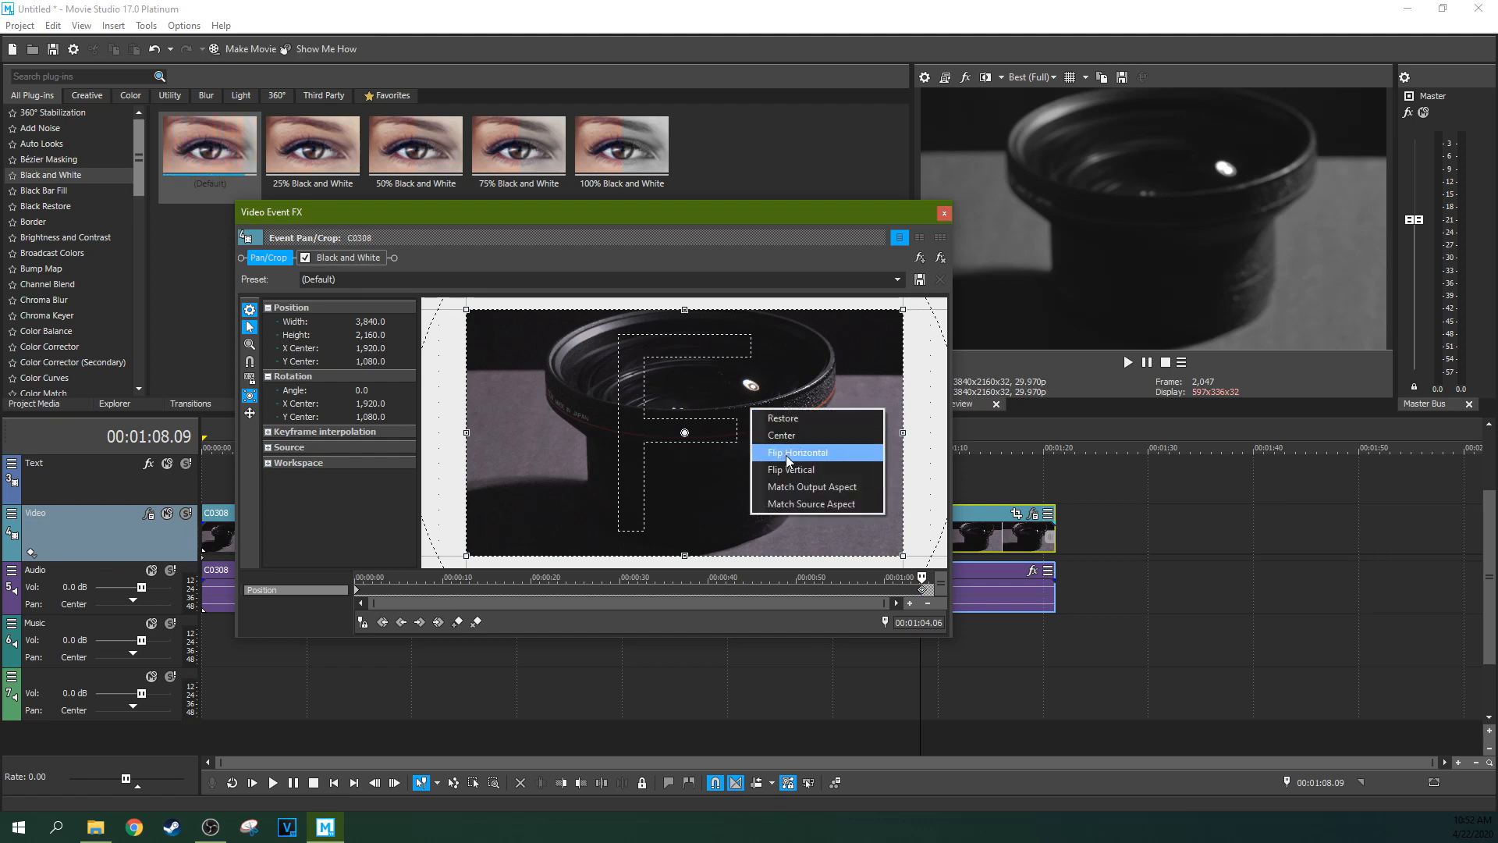
pyautogui.moveTo(721, 401); pyautogui.dragTo(724, 399)
pyautogui.moveTo(906, 308); pyautogui.dragTo(791, 385)
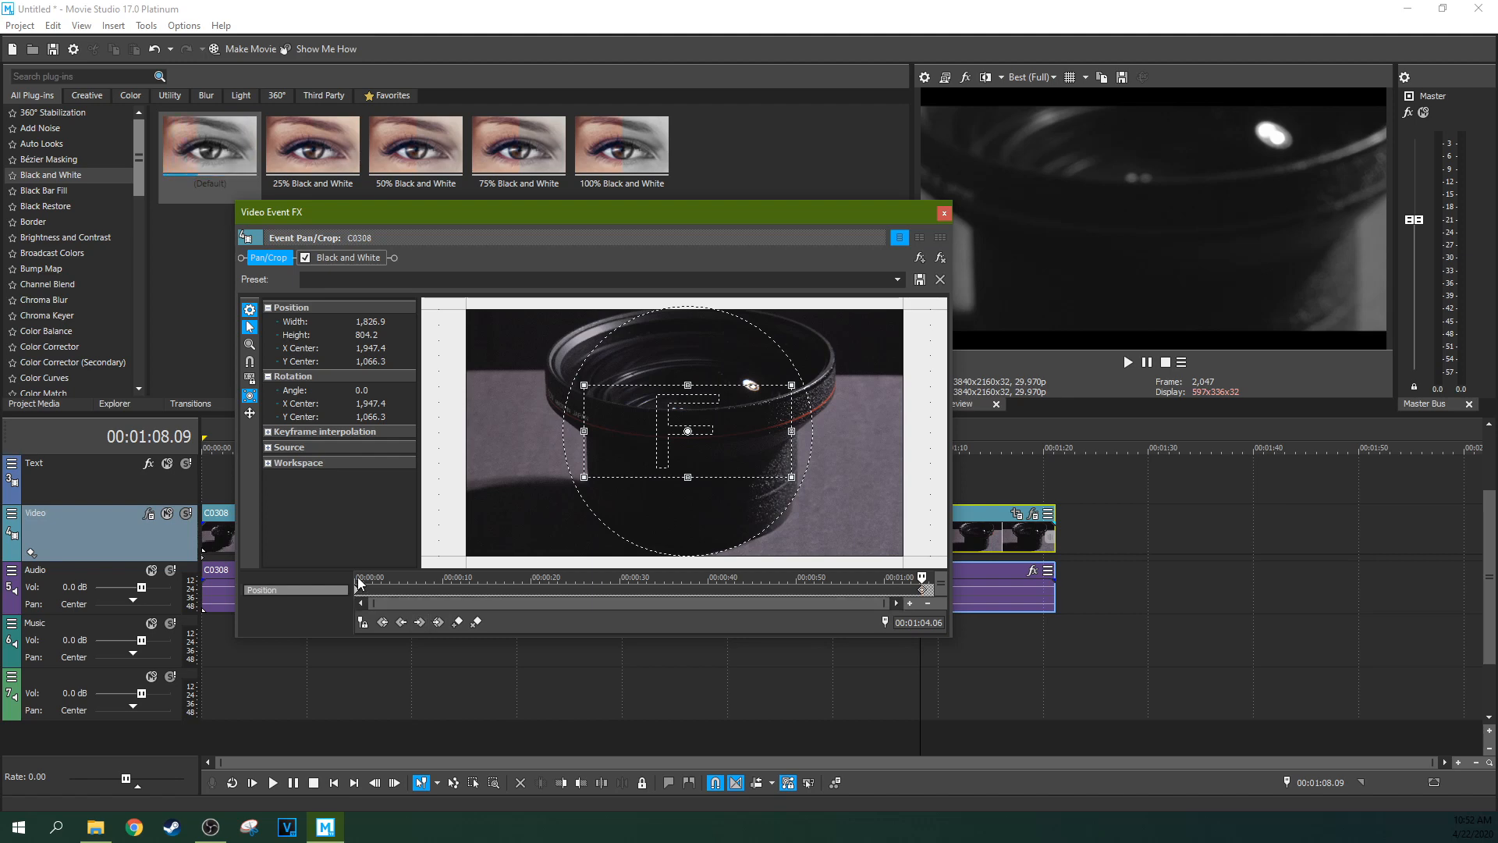
# - Move the Pan/Crop window aside and preview the gradual zoom across the second video event
pyautogui.moveTo(772, 215); pyautogui.dragTo(1497, 336)
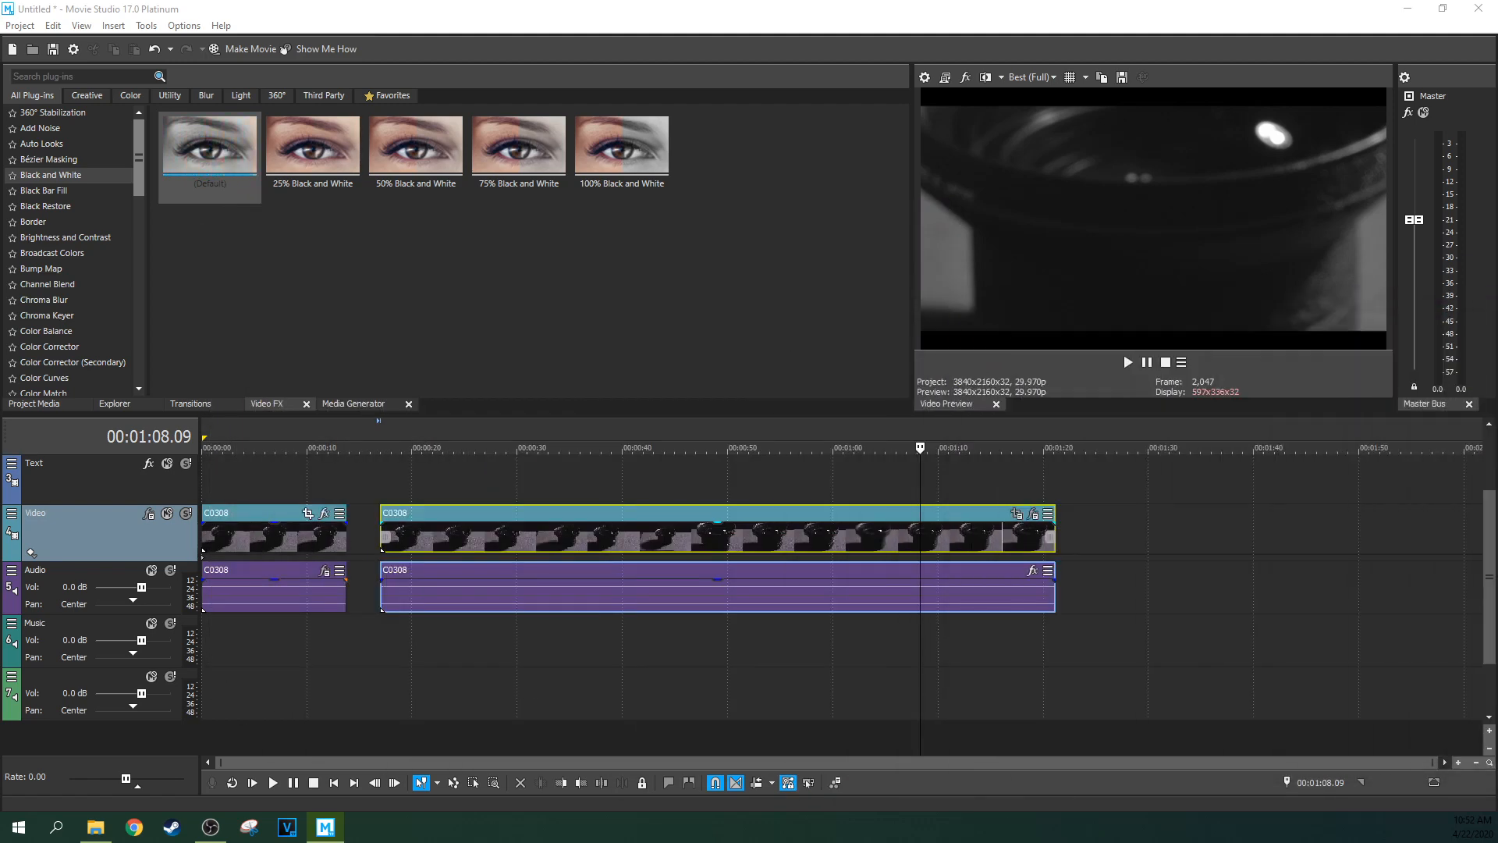
pyautogui.click(385, 479)
pyautogui.press('space')
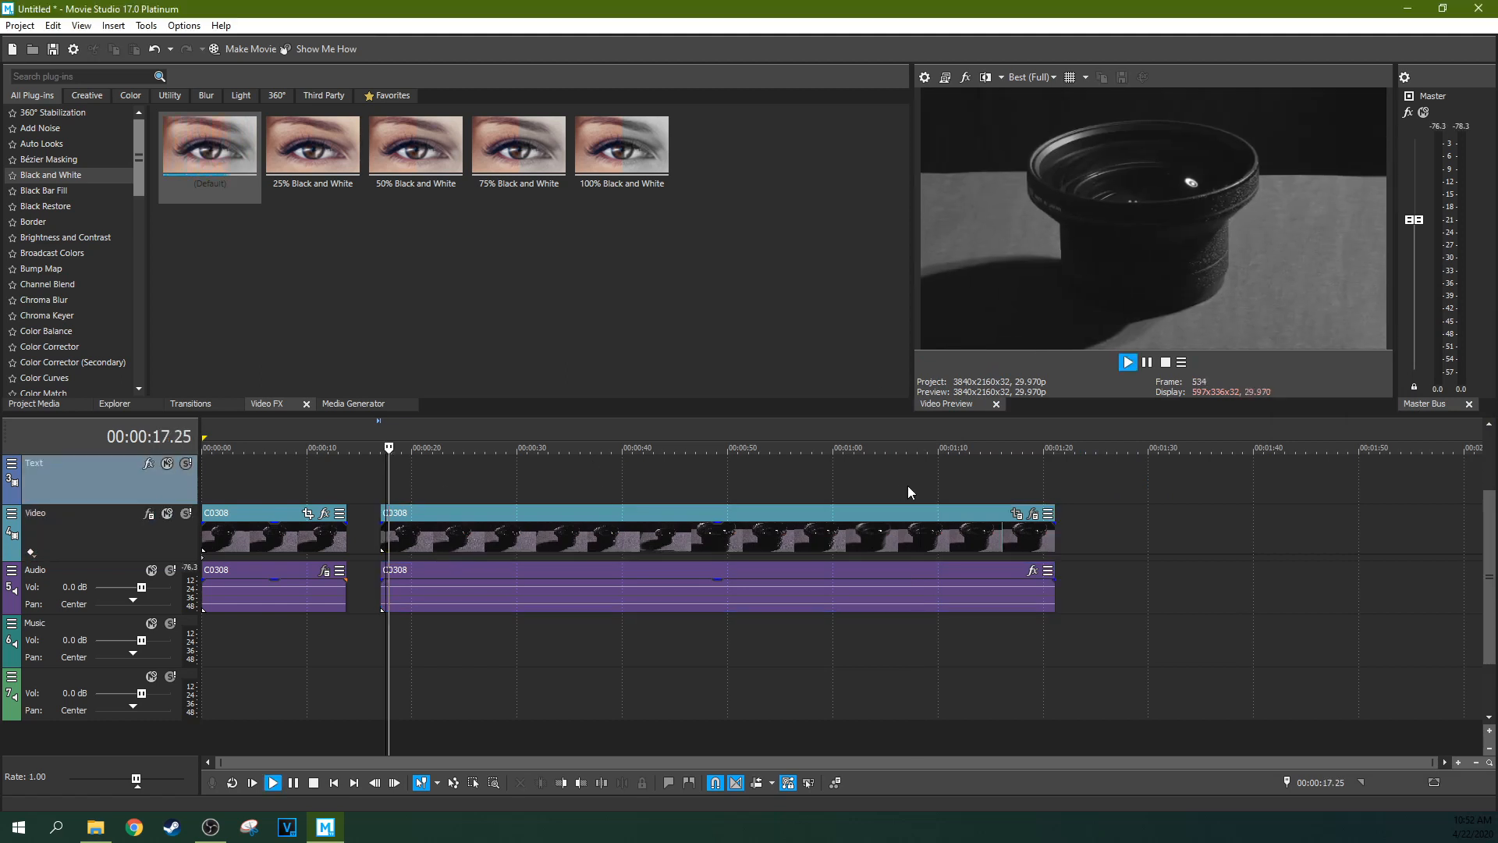
pyautogui.click(825, 484)
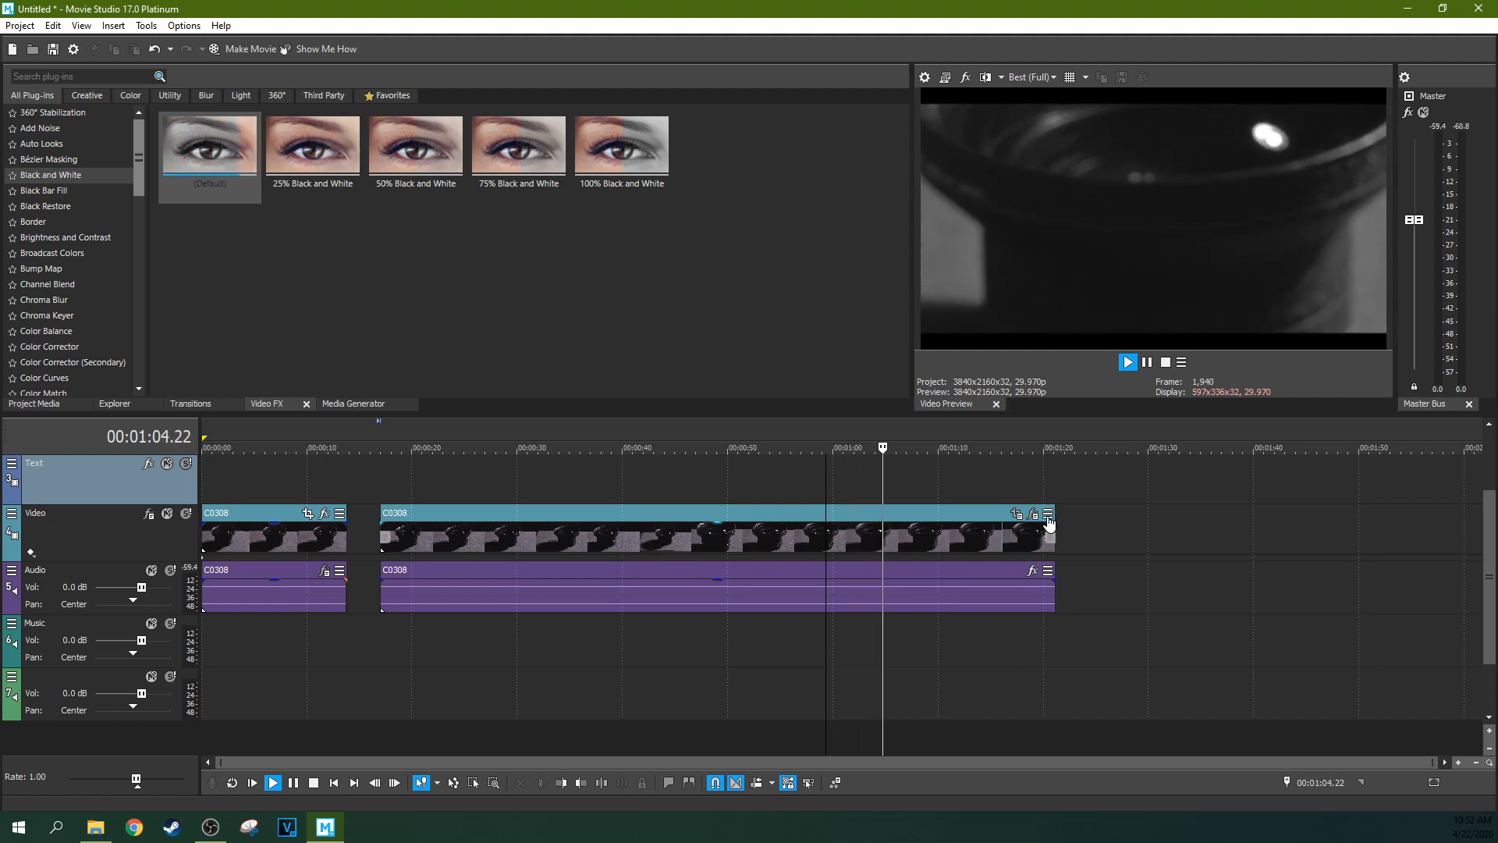
pyautogui.click(1022, 542)
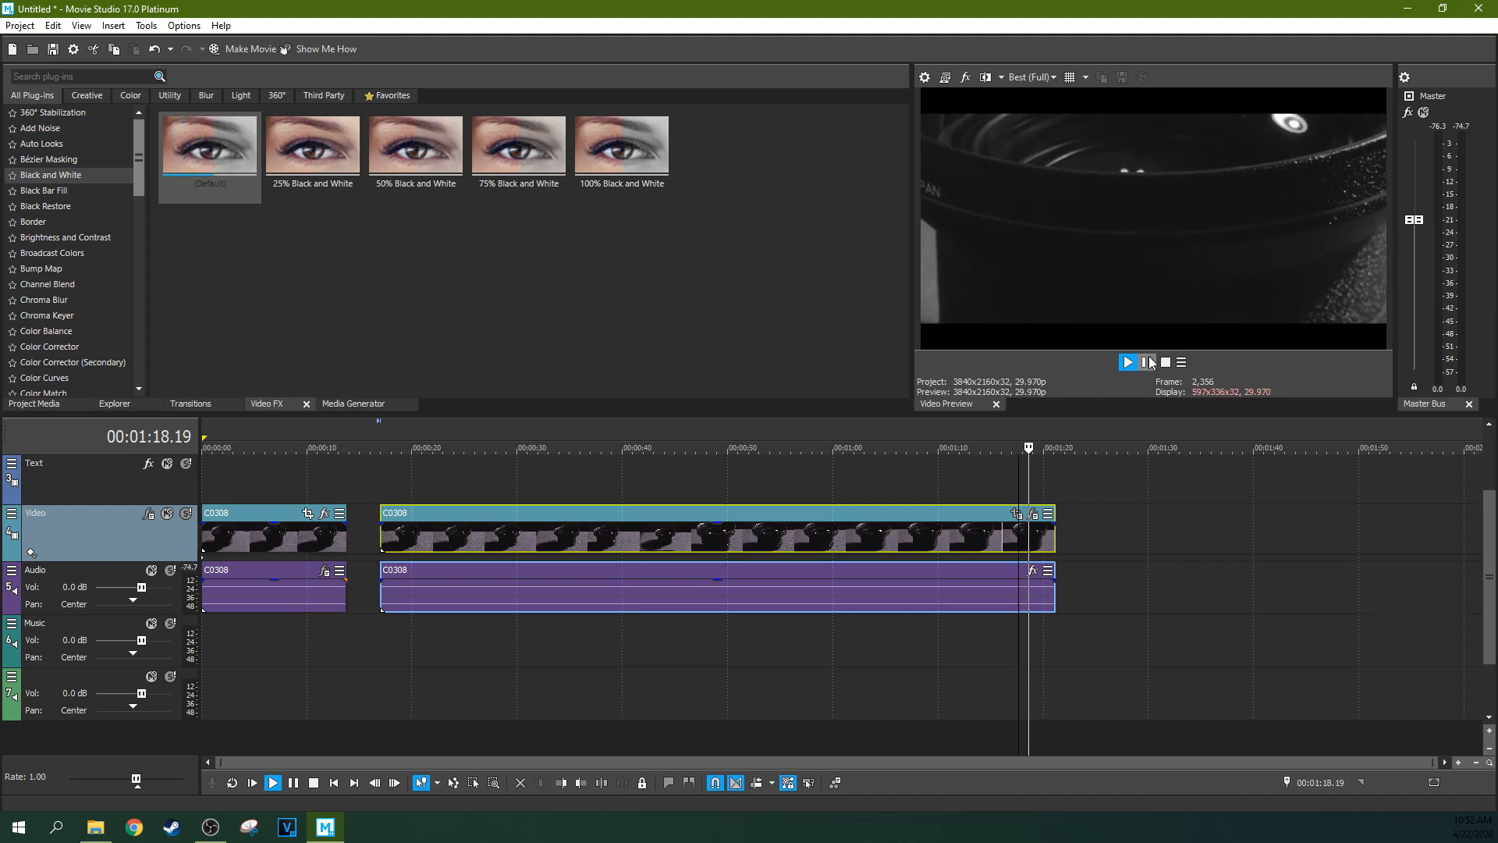
pyautogui.click(1146, 363)
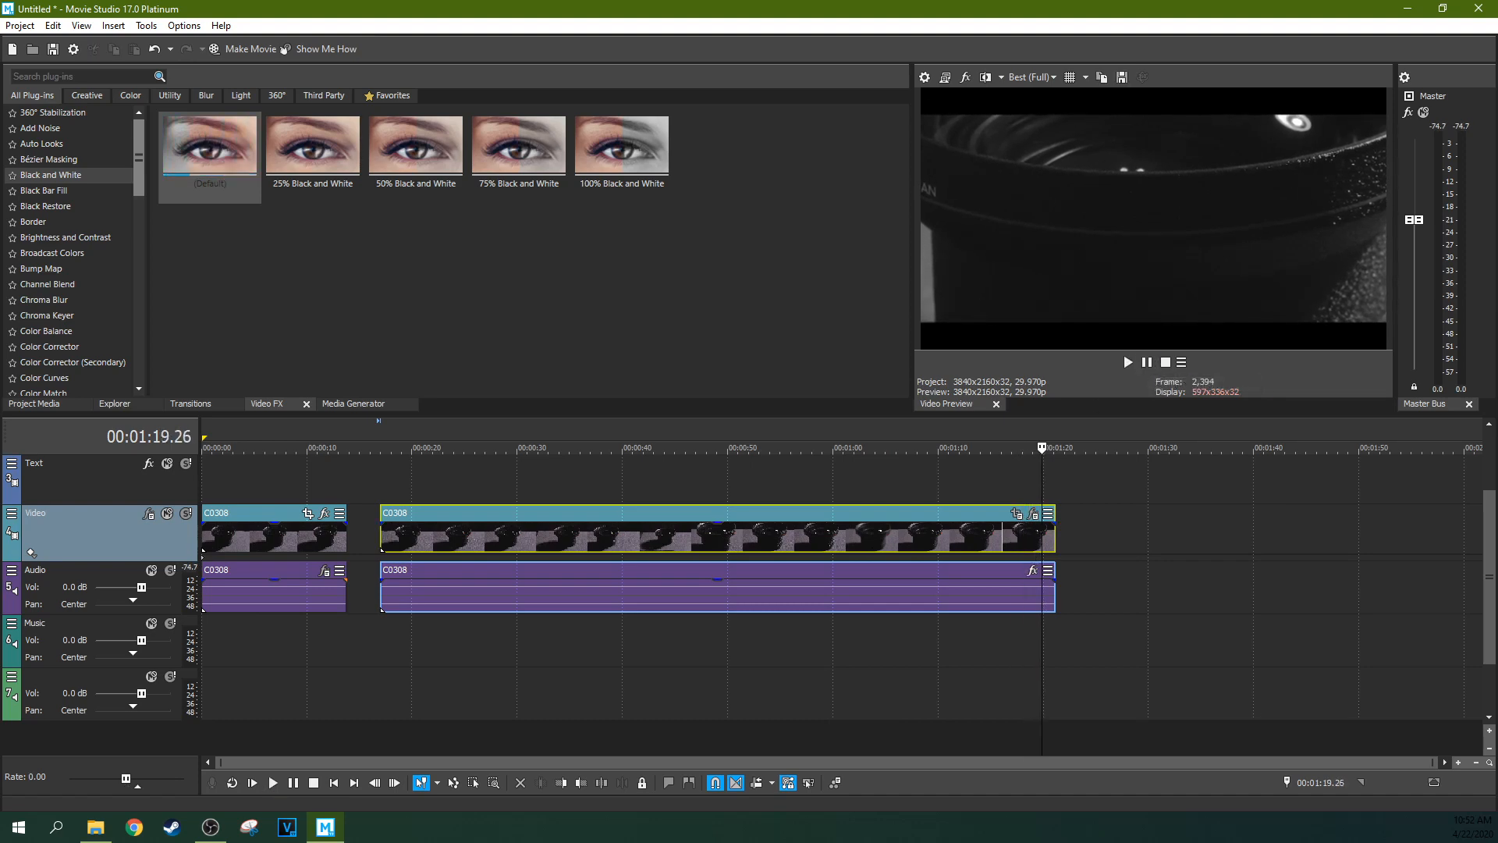
# - Lock the crop's aspect ratio and add a keyframe at 00:00:24.01 using the 16:9 Widescreen TV aspect ratio preset
pyautogui.click(1016, 514)
pyautogui.moveTo(1432, 325); pyautogui.dragTo(456, 89)
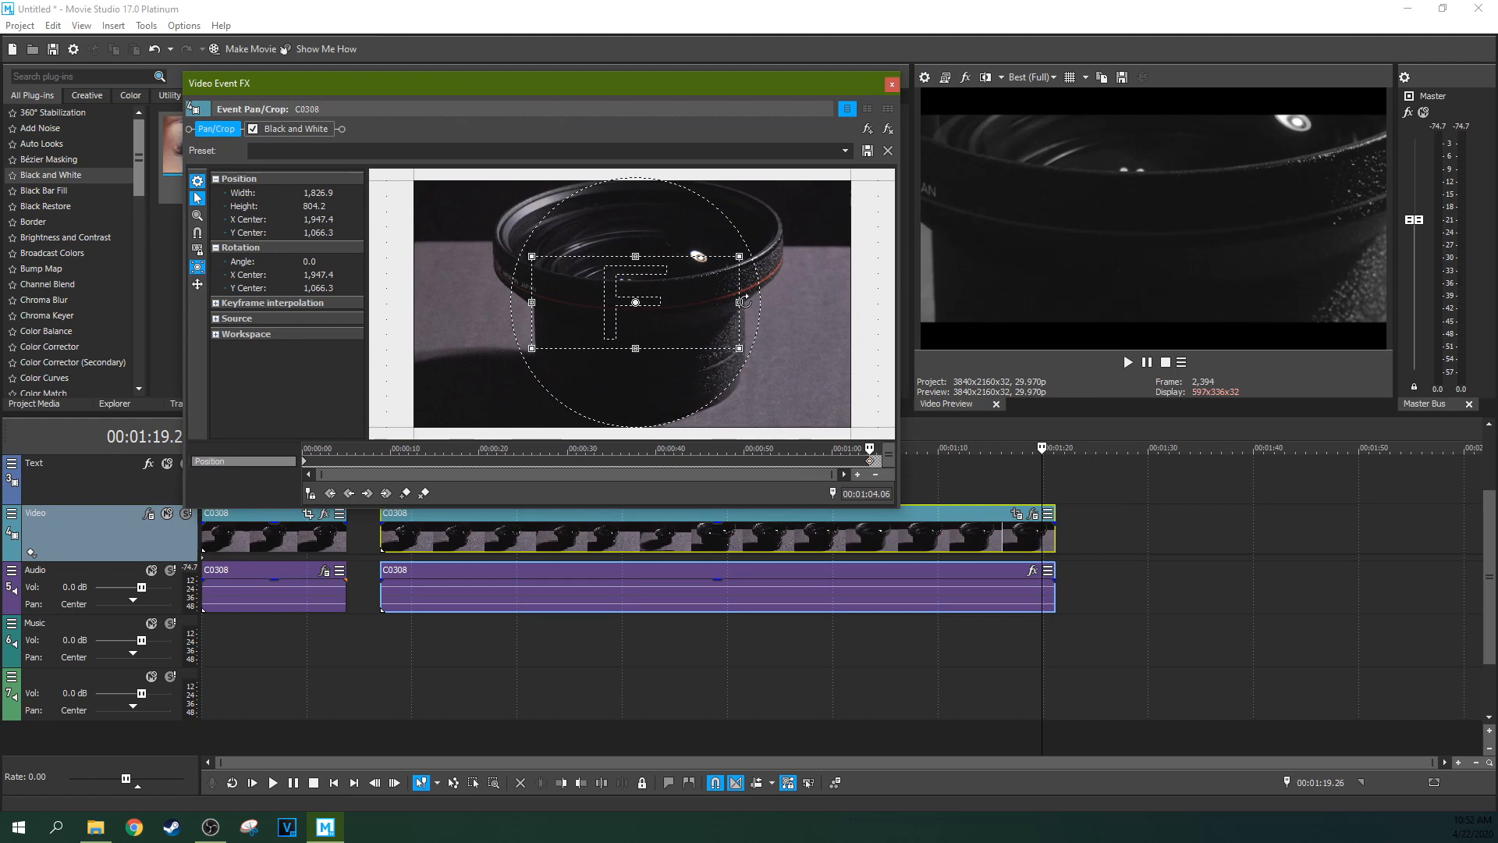
pyautogui.click(558, 458)
pyautogui.click(514, 464)
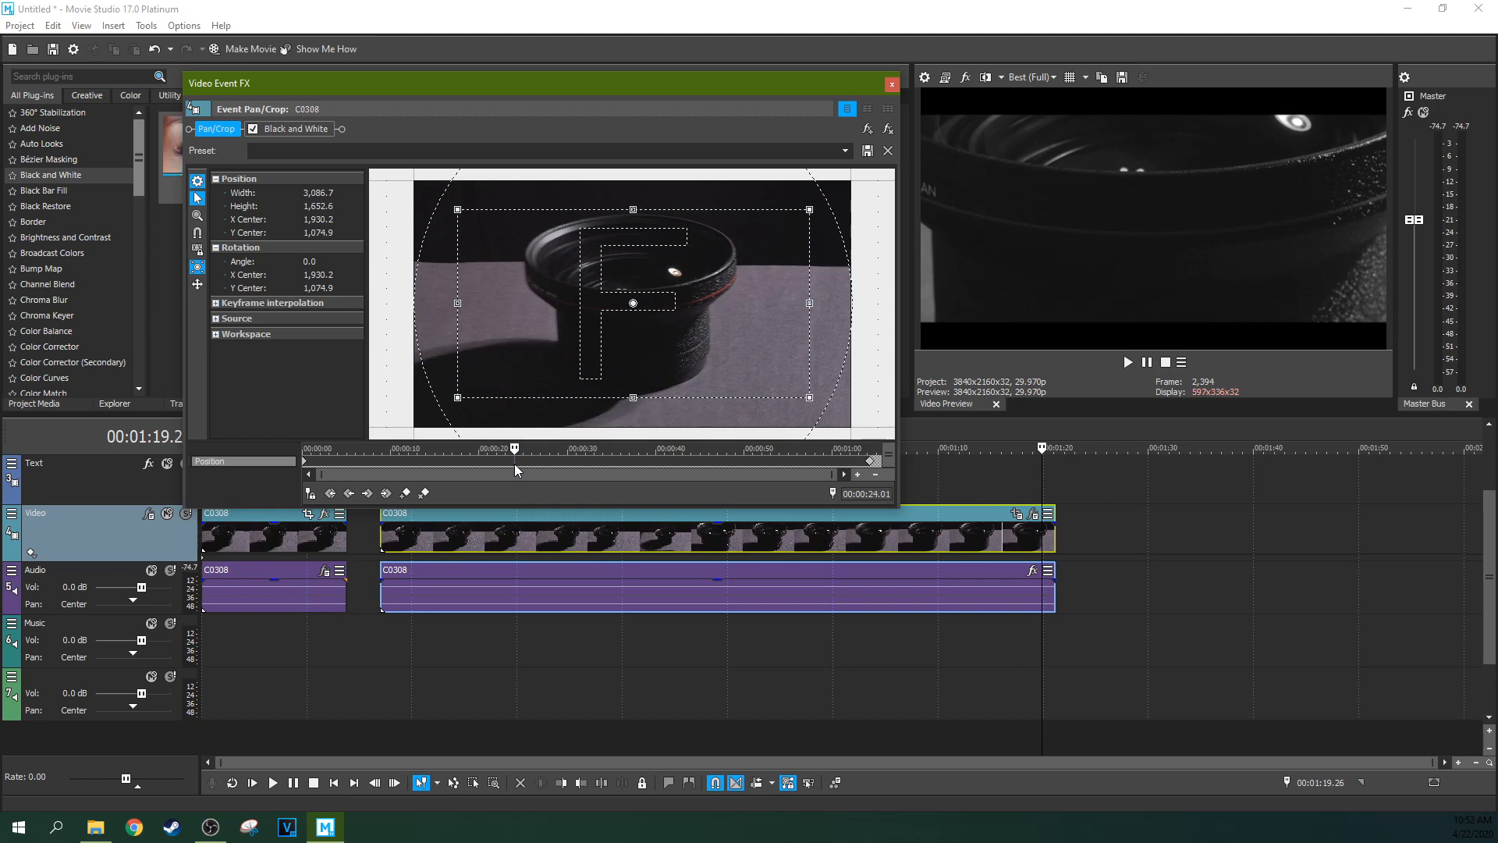
pyautogui.click(199, 266)
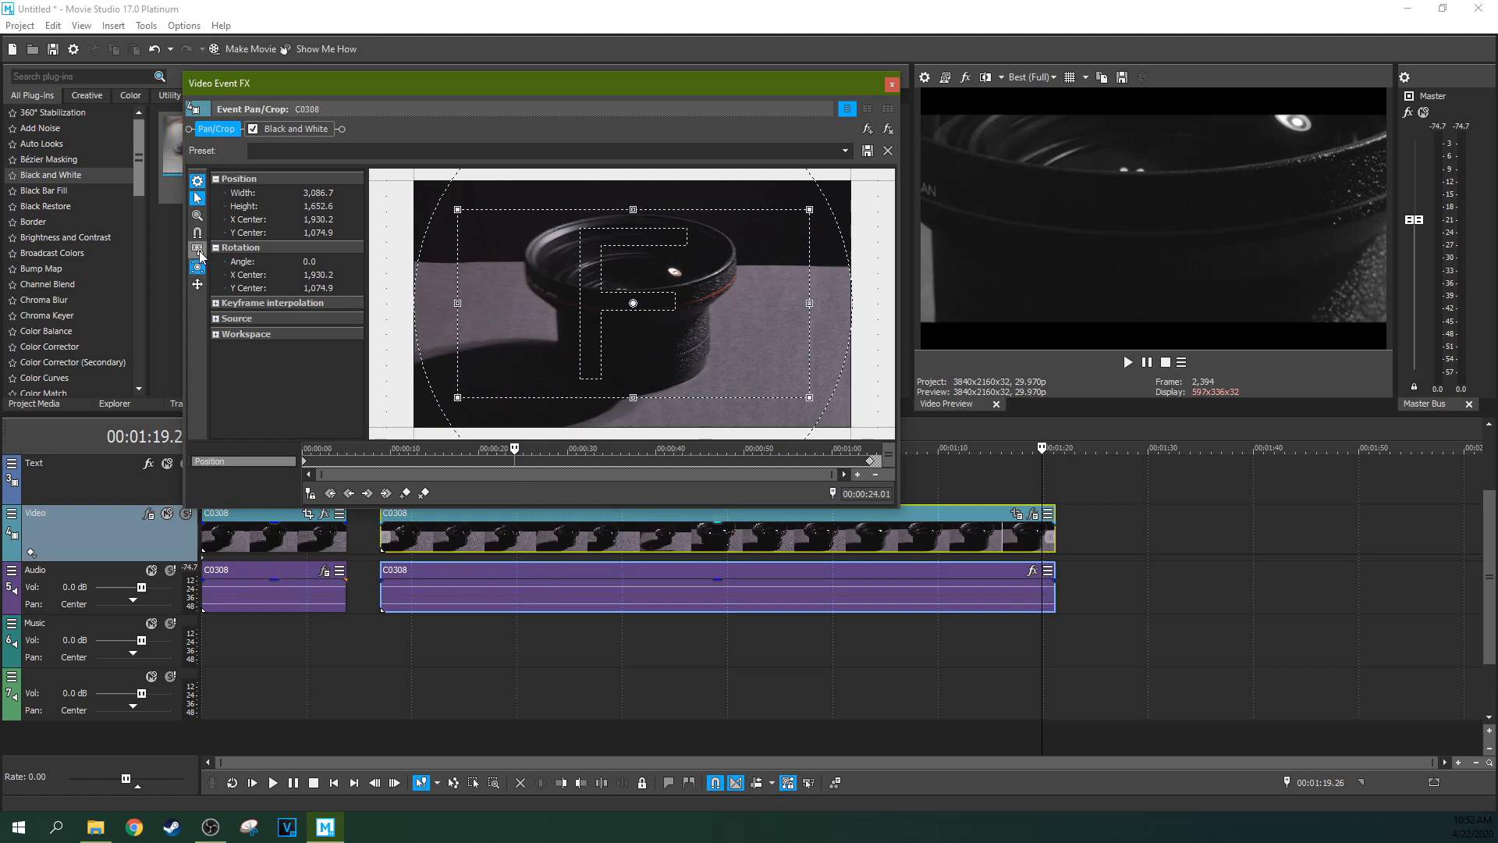
pyautogui.moveTo(627, 209)
pyautogui.mouseDown()
pyautogui.moveTo(692, 195)
pyautogui.moveTo(608, 223)
pyautogui.mouseUp()
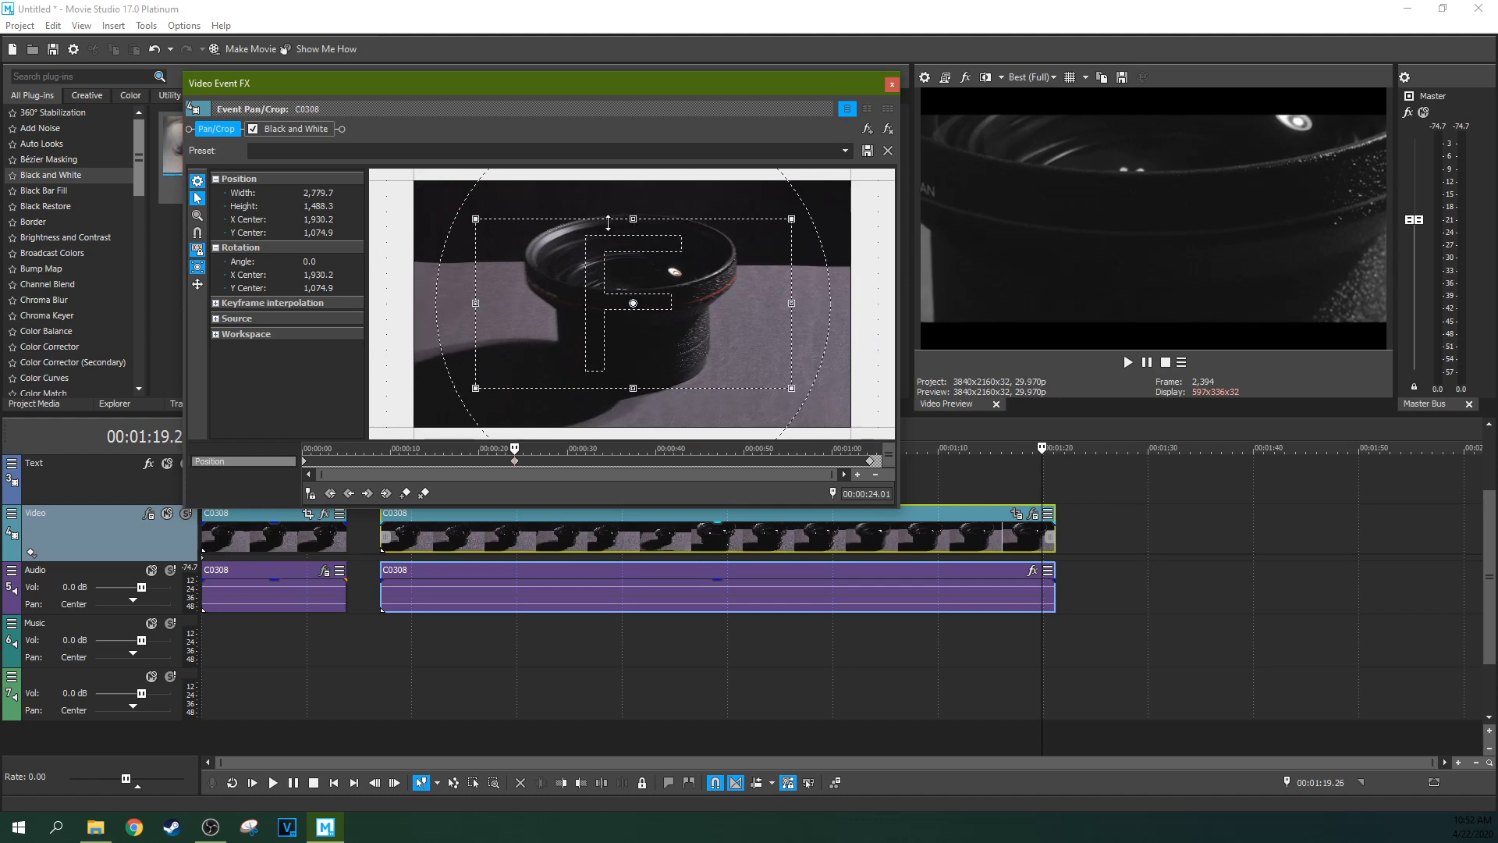
pyautogui.click(845, 150)
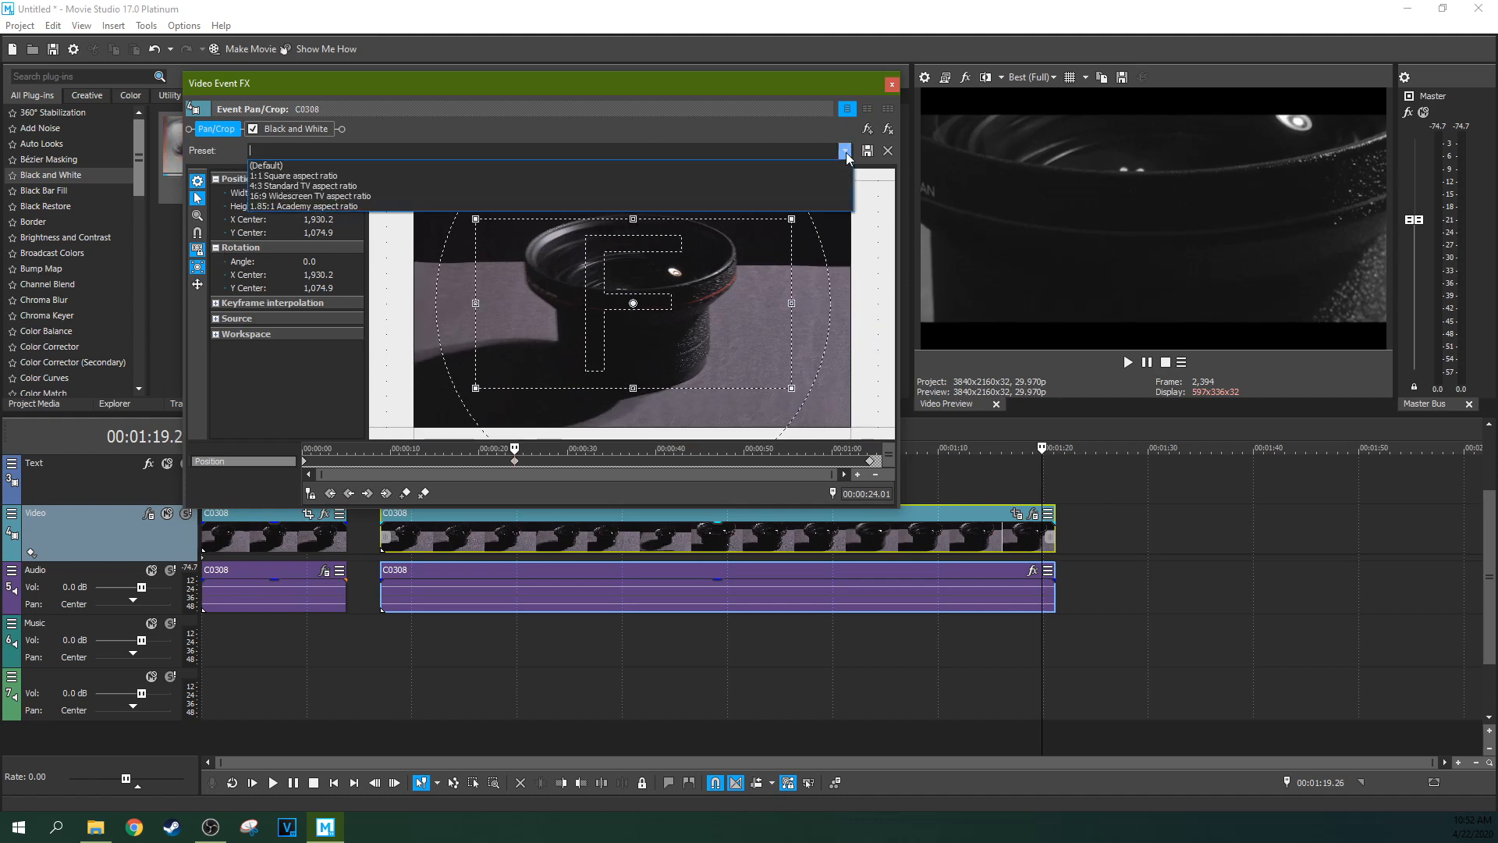
pyautogui.click(700, 195)
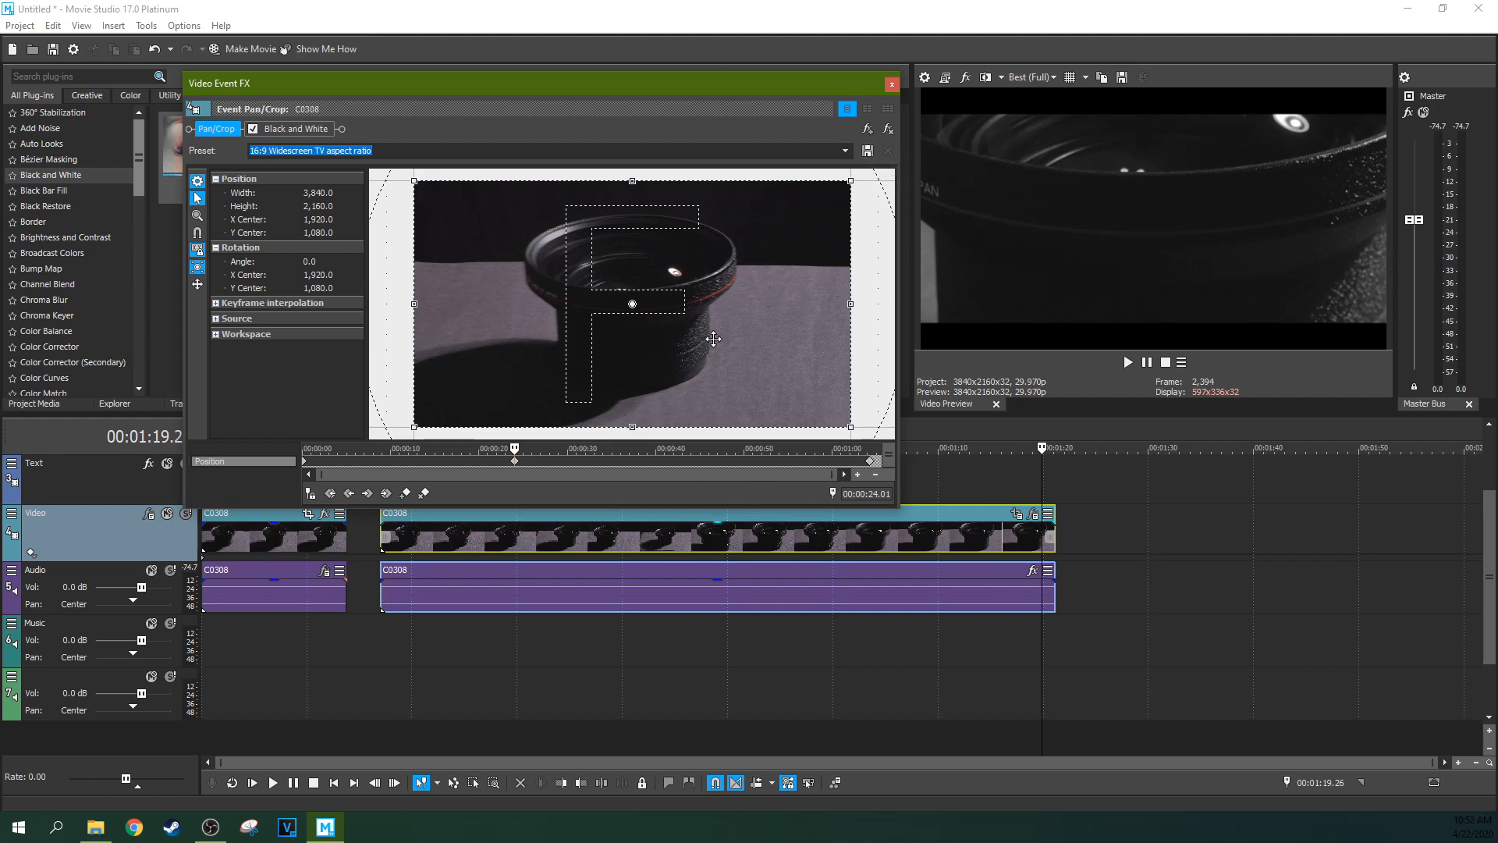
# - Trim about 4 seconds off the start of the second event and snap the two events together
pyautogui.moveTo(813, 520); pyautogui.dragTo(789, 521)
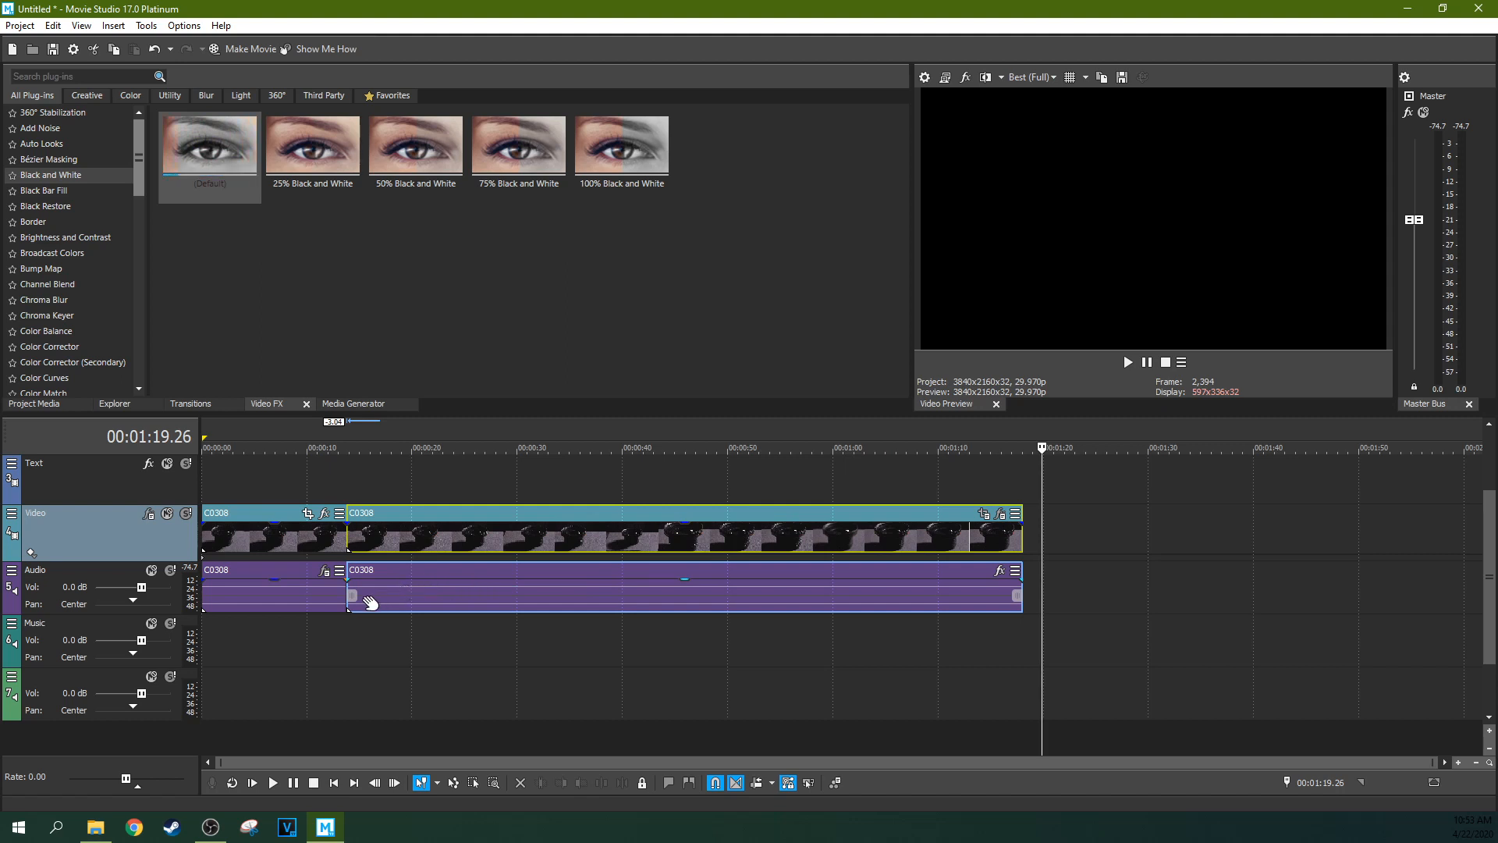
pyautogui.moveTo(351, 538); pyautogui.dragTo(313, 546)
pyautogui.moveTo(428, 537); pyautogui.dragTo(391, 534)
pyautogui.moveTo(296, 538); pyautogui.dragTo(290, 553)
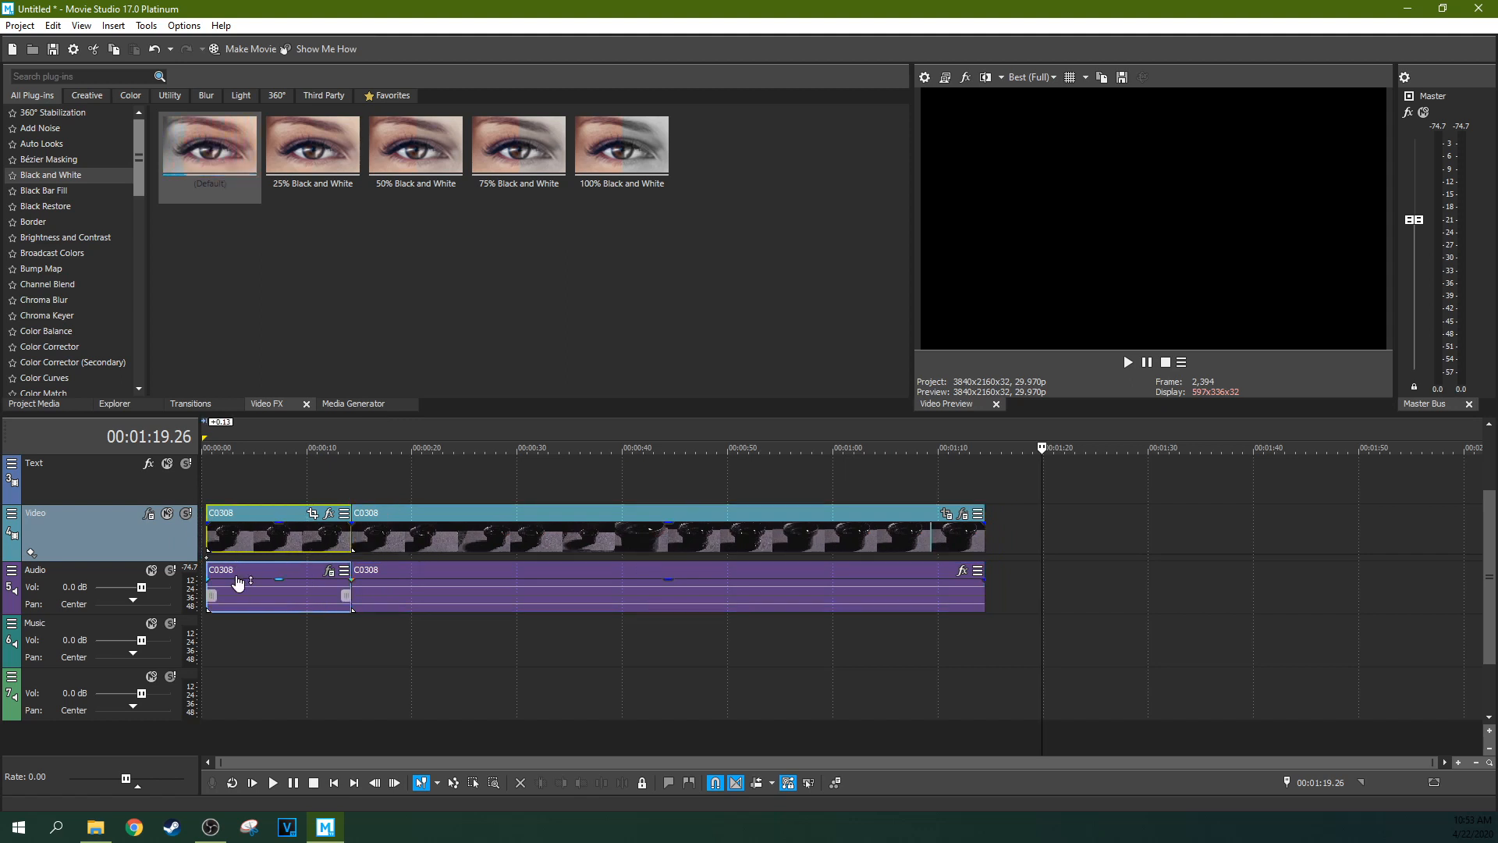
pyautogui.scroll(3, 238, 582)
pyautogui.scroll(-3, 238, 581)
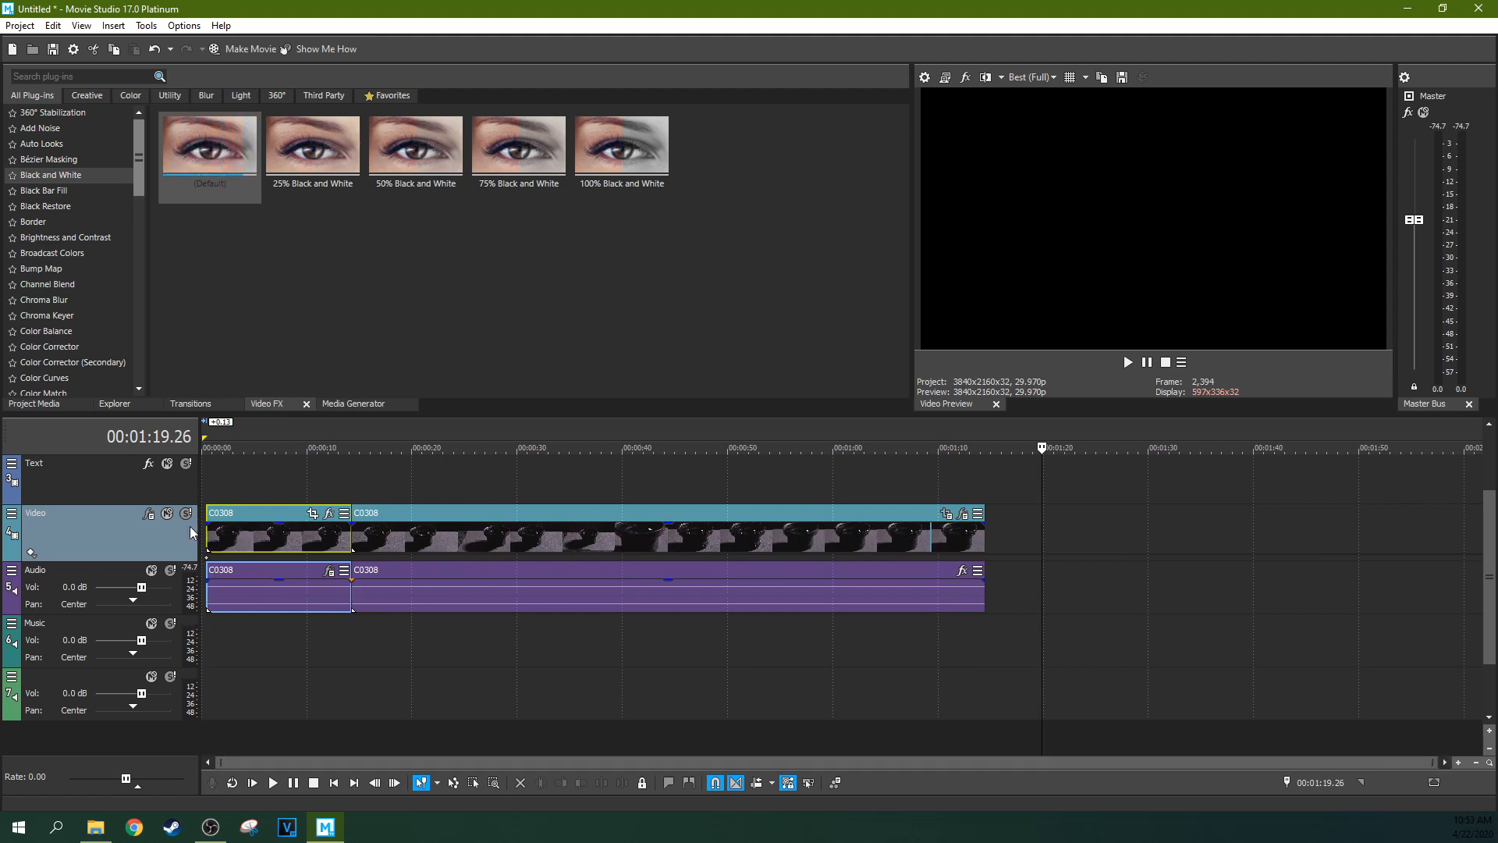
# - Move the first event to the start of the timeline and snap it back against the second event
pyautogui.moveTo(278, 518); pyautogui.dragTo(268, 518)
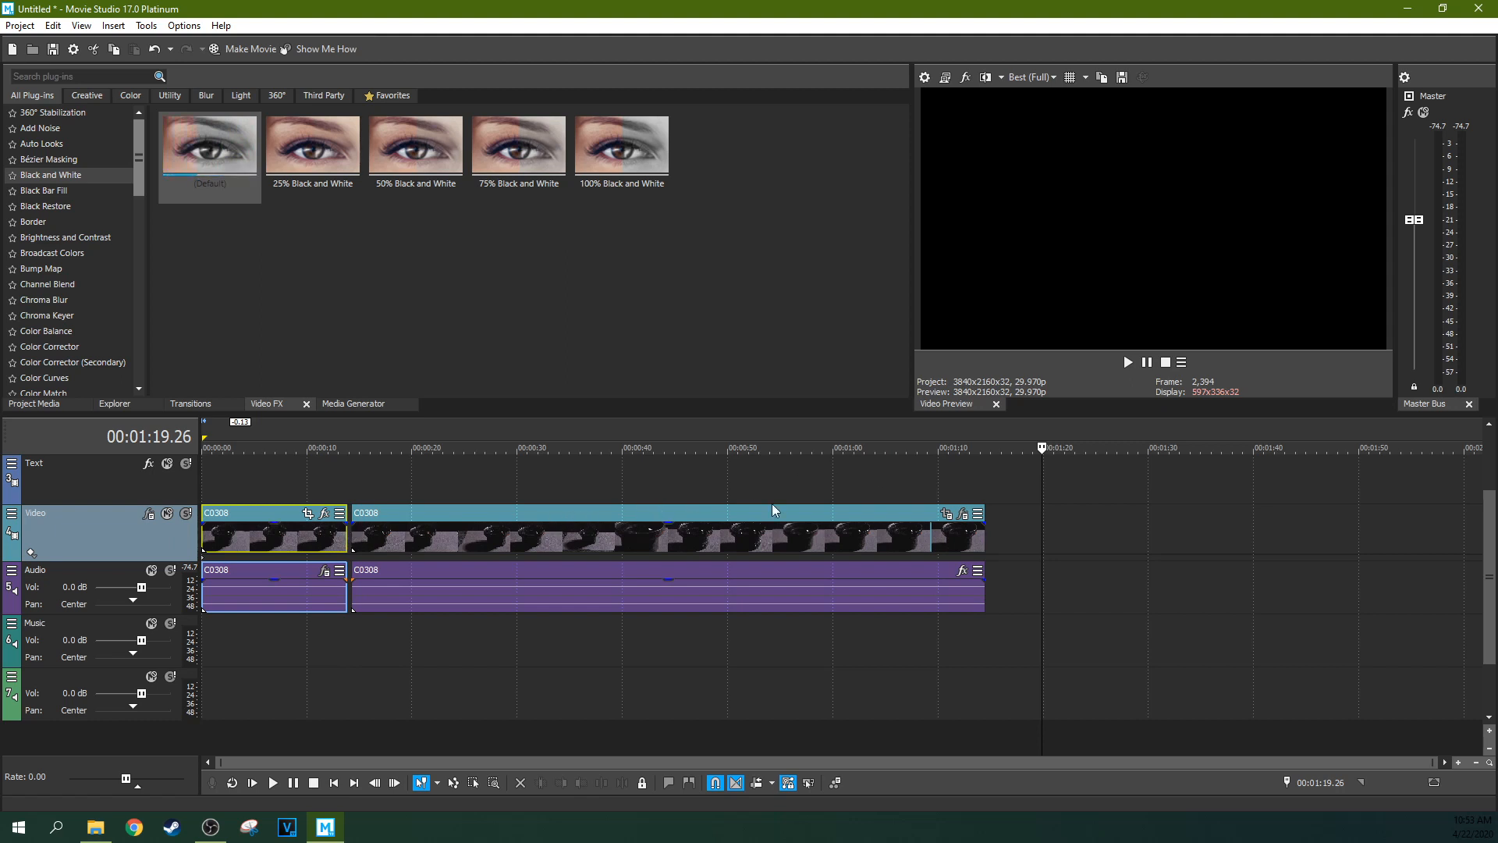
pyautogui.moveTo(226, 506); pyautogui.dragTo(255, 516)
pyautogui.moveTo(277, 519)
pyautogui.mouseDown()
pyautogui.moveTo(257, 516)
pyautogui.moveTo(269, 519)
pyautogui.mouseUp()
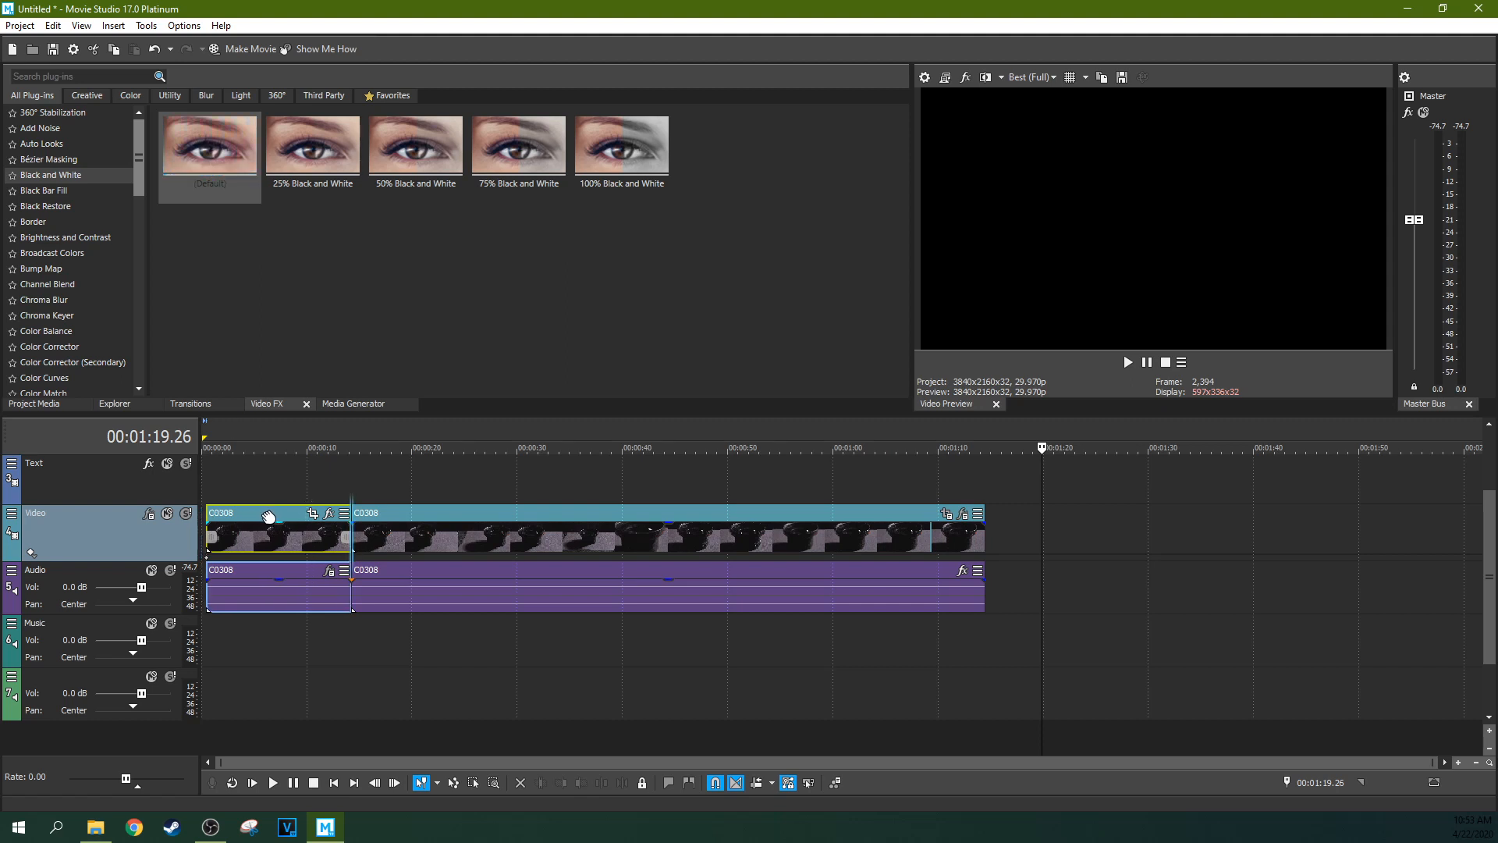
# - Examine the join between the two video events at 00:00:14.07 up close, and check the second event near 00:00:47
pyautogui.click(349, 490)
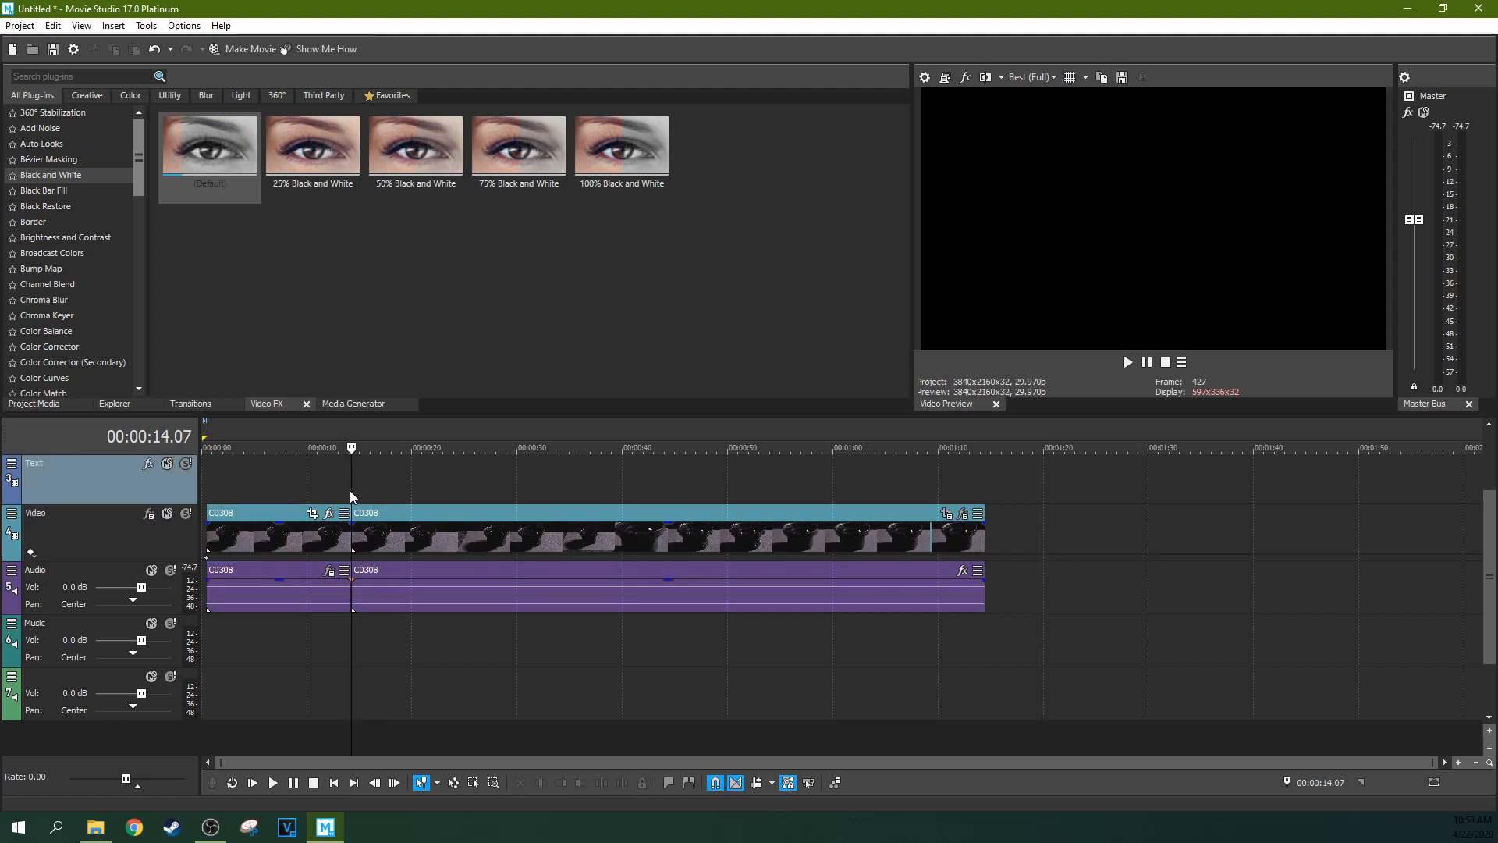
pyautogui.press('Up')
pyautogui.press('Up')
pyautogui.press('Up')
pyautogui.press('Up')
pyautogui.press('Up')
pyautogui.press('Up')
pyautogui.scroll(2, 801, 477)
pyautogui.scroll(-12, 800, 477)
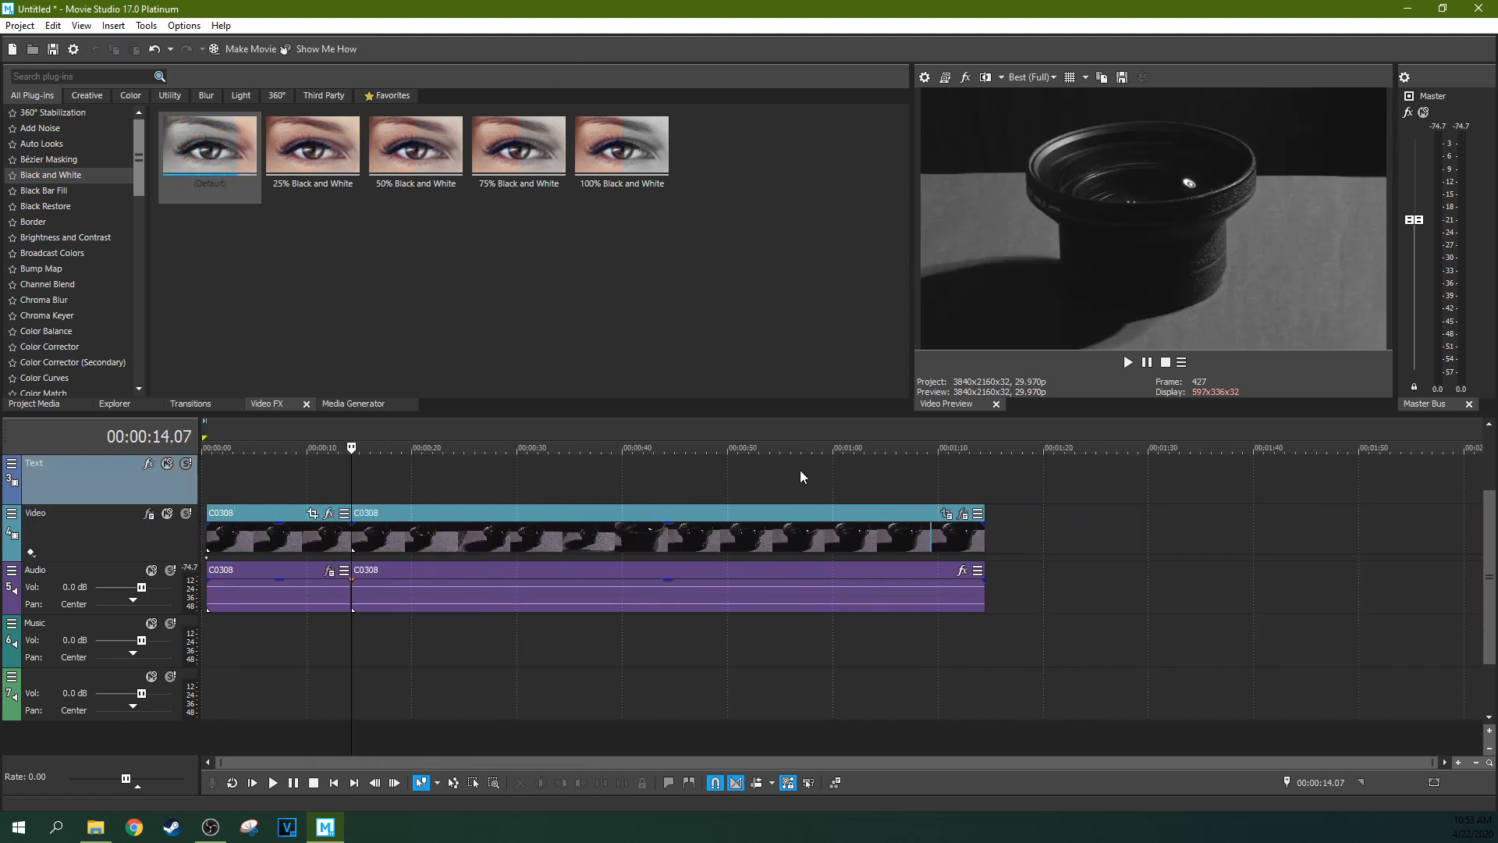
pyautogui.click(706, 486)
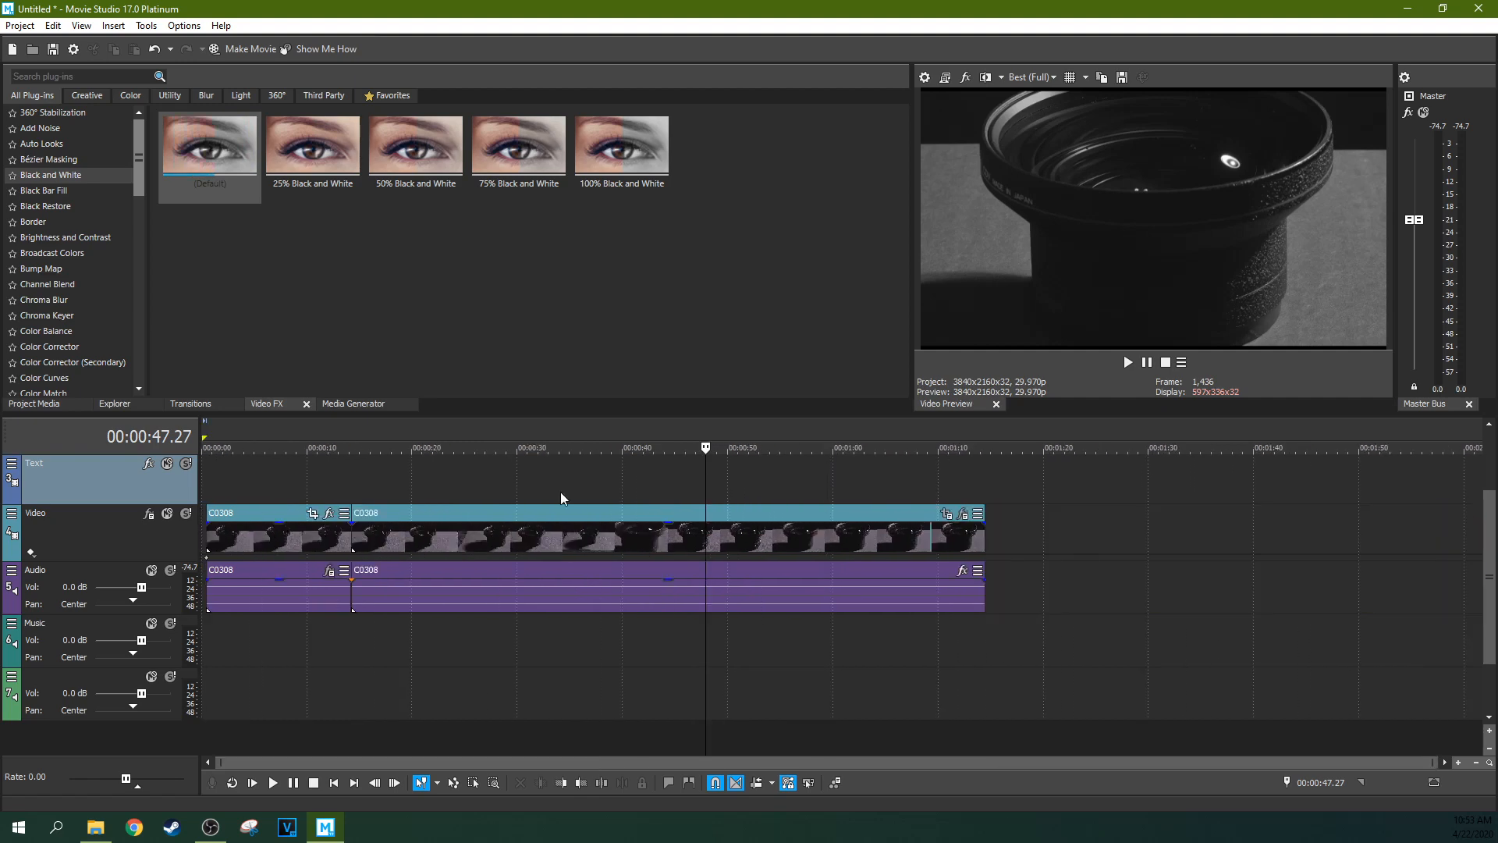
pyautogui.click(354, 480)
pyautogui.scroll(12, 353, 480)
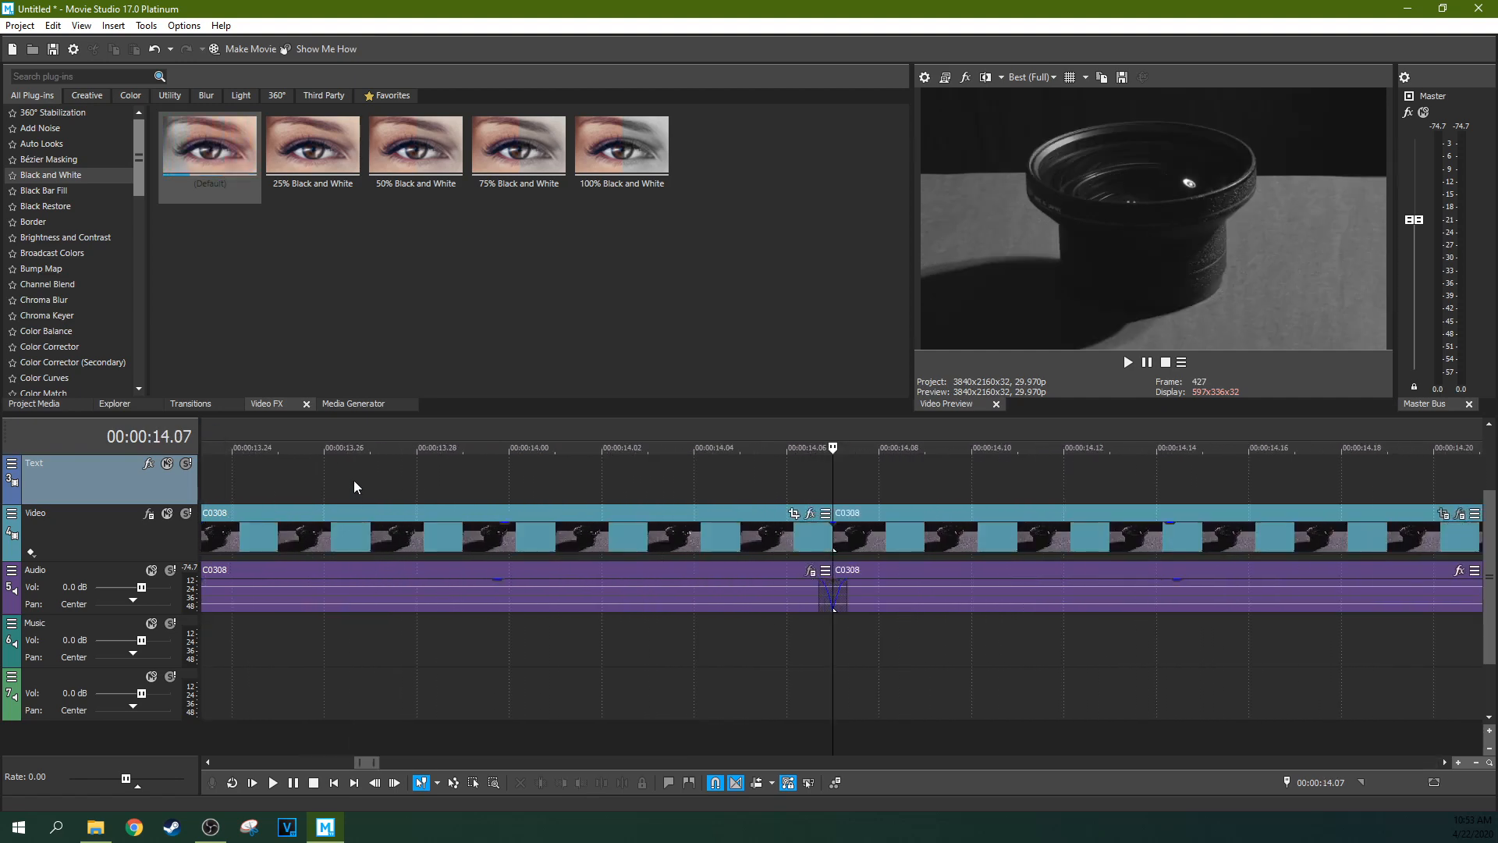
pyautogui.scroll(-5, 785, 489)
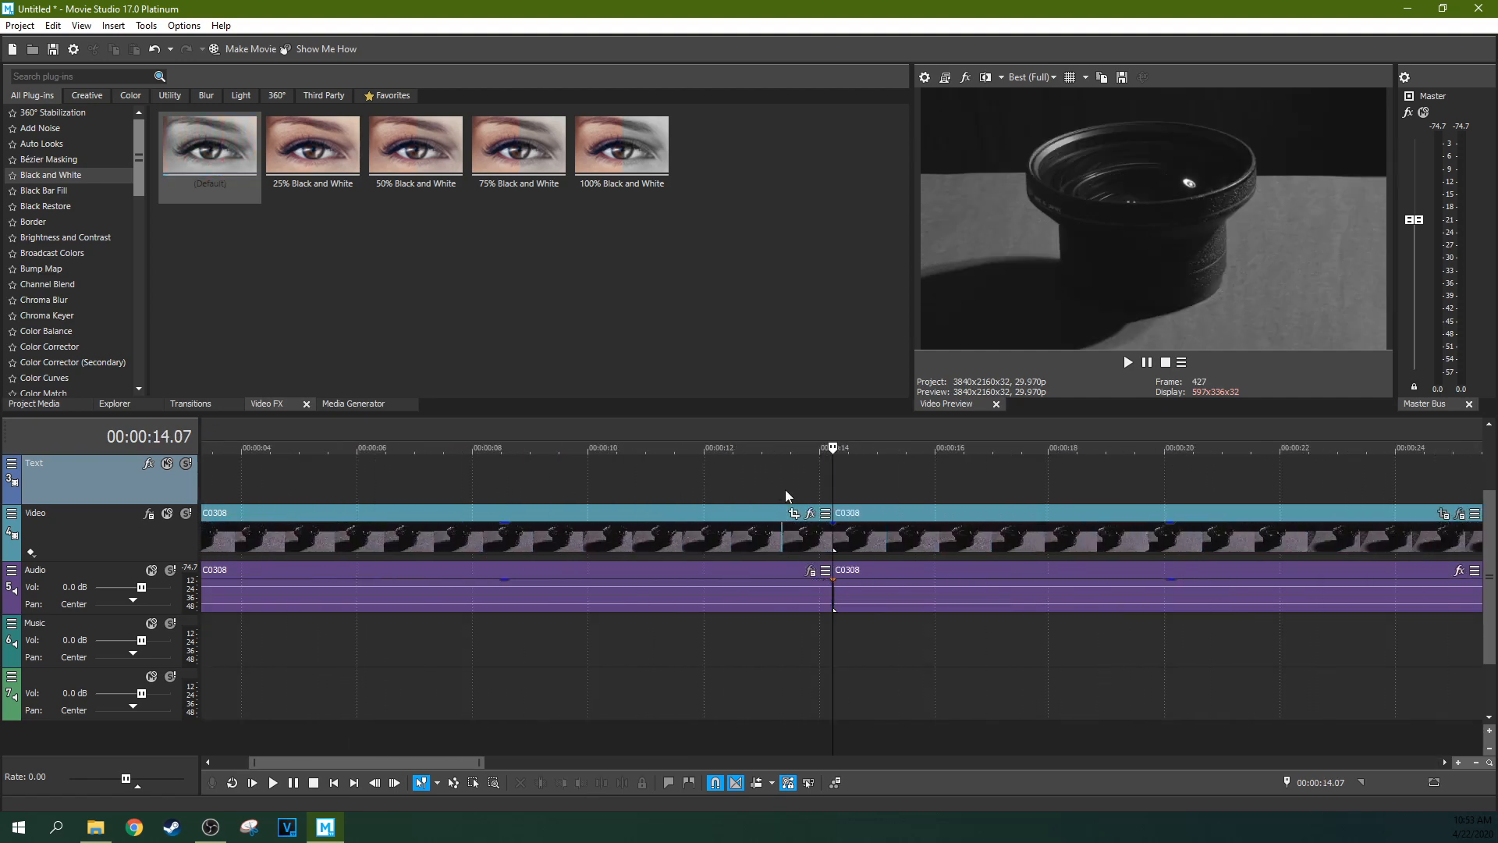
pyautogui.scroll(-5, 785, 489)
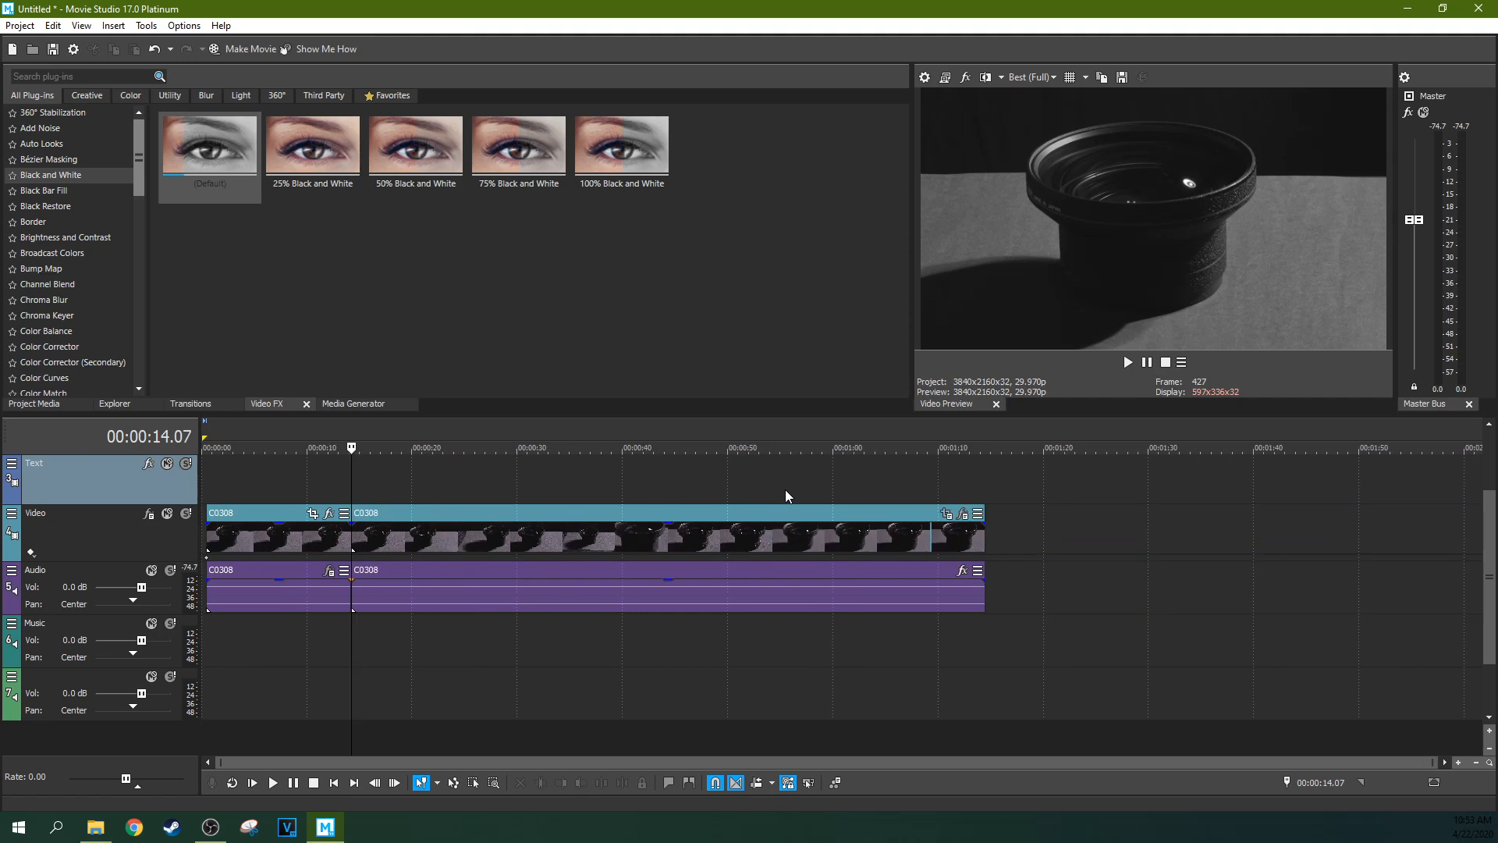
# - Set auto ripple to All Tracks, Markers, and Regions, and move the first event to the start of the timeline
pyautogui.click(771, 782)
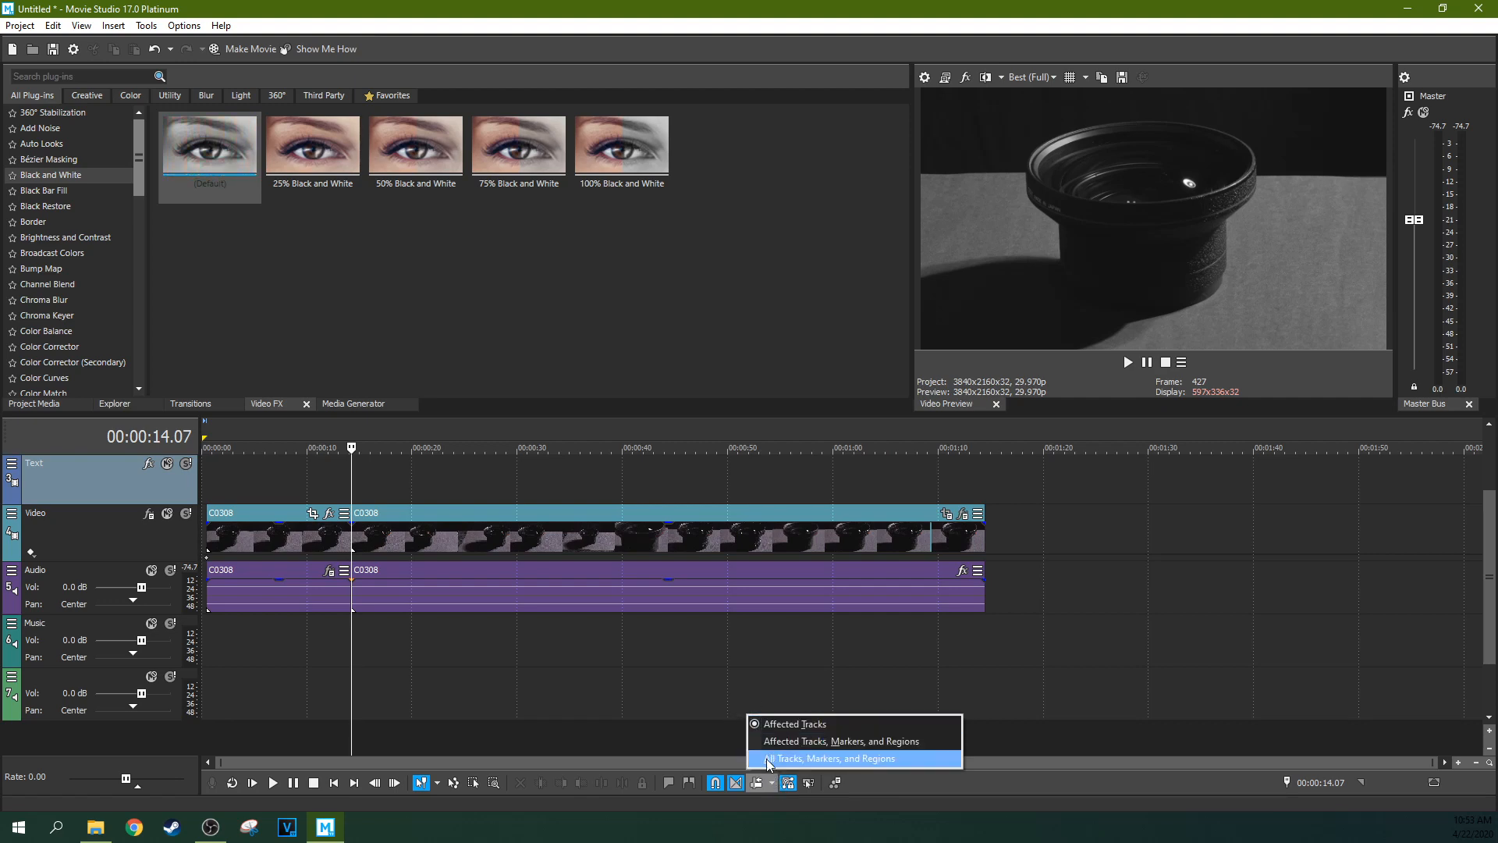
pyautogui.click(766, 757)
pyautogui.click(328, 601)
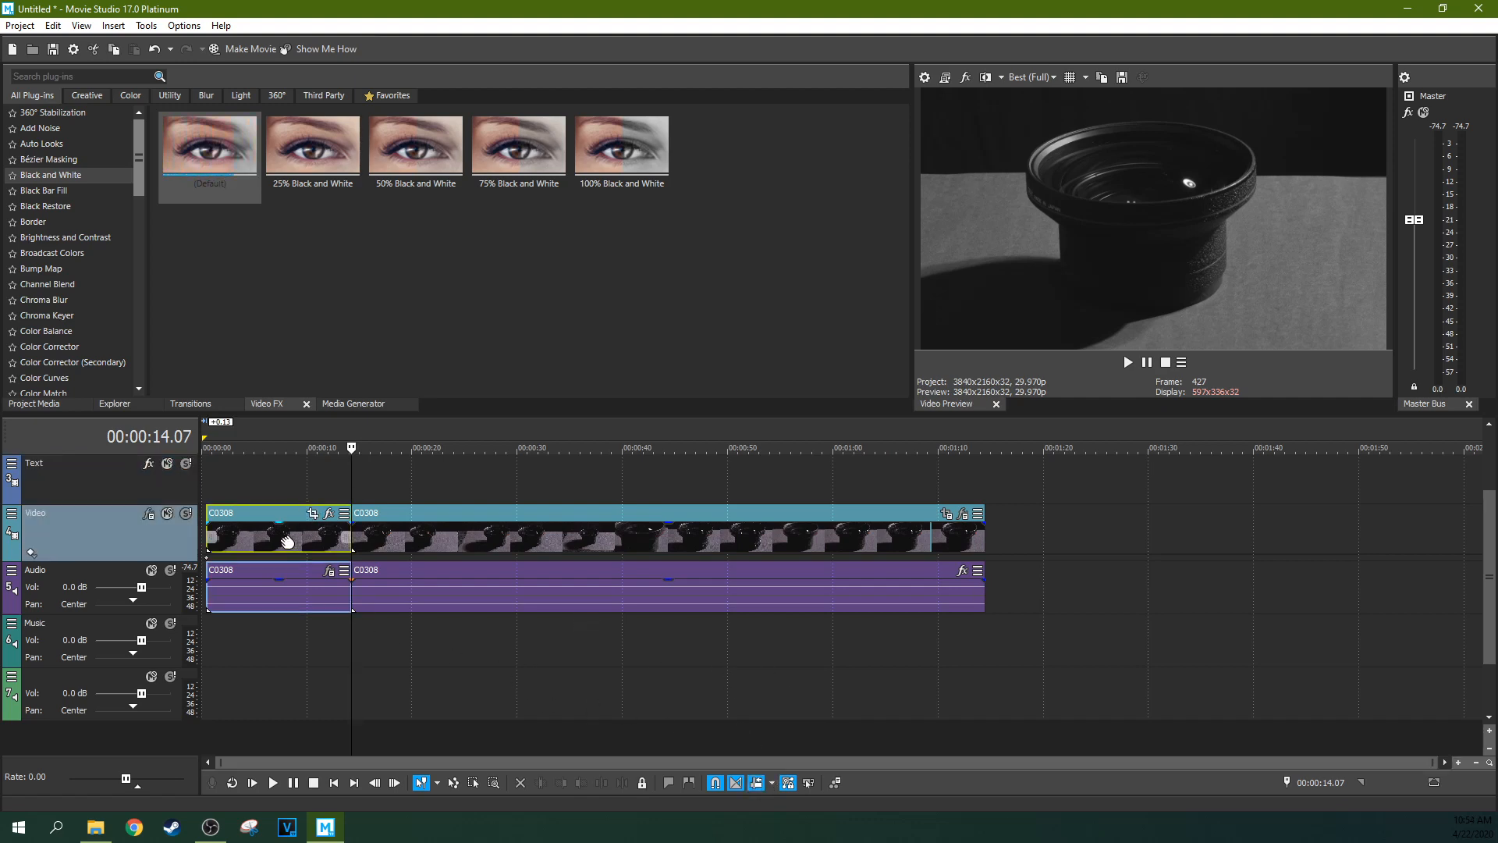
pyautogui.moveTo(287, 541); pyautogui.dragTo(282, 541)
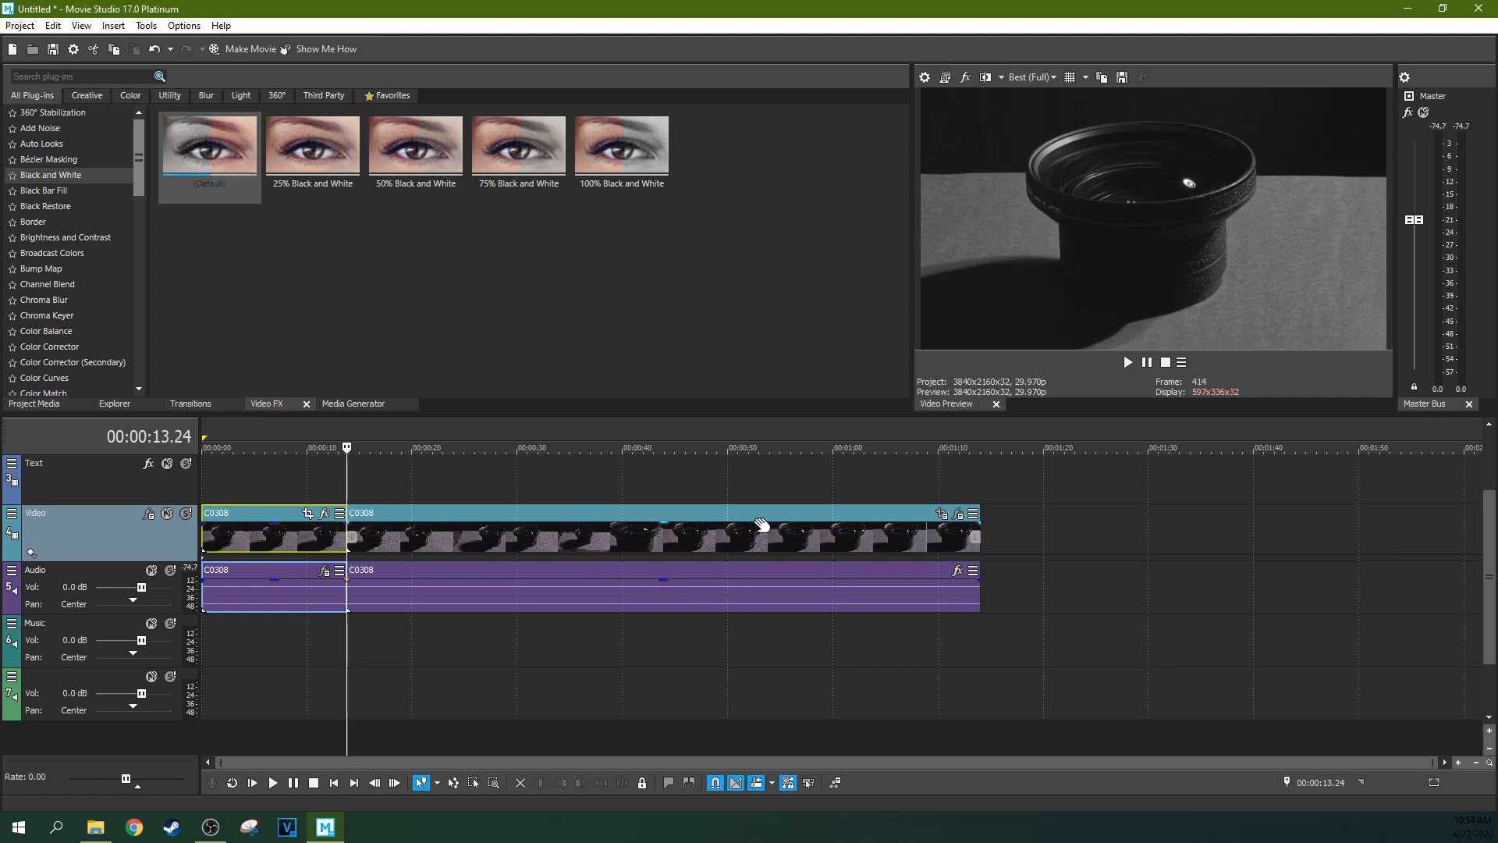
# - Split the second event at 00:00:41.25 and trim about 7 seconds off the start of the resulting middle event
pyautogui.click(641, 545)
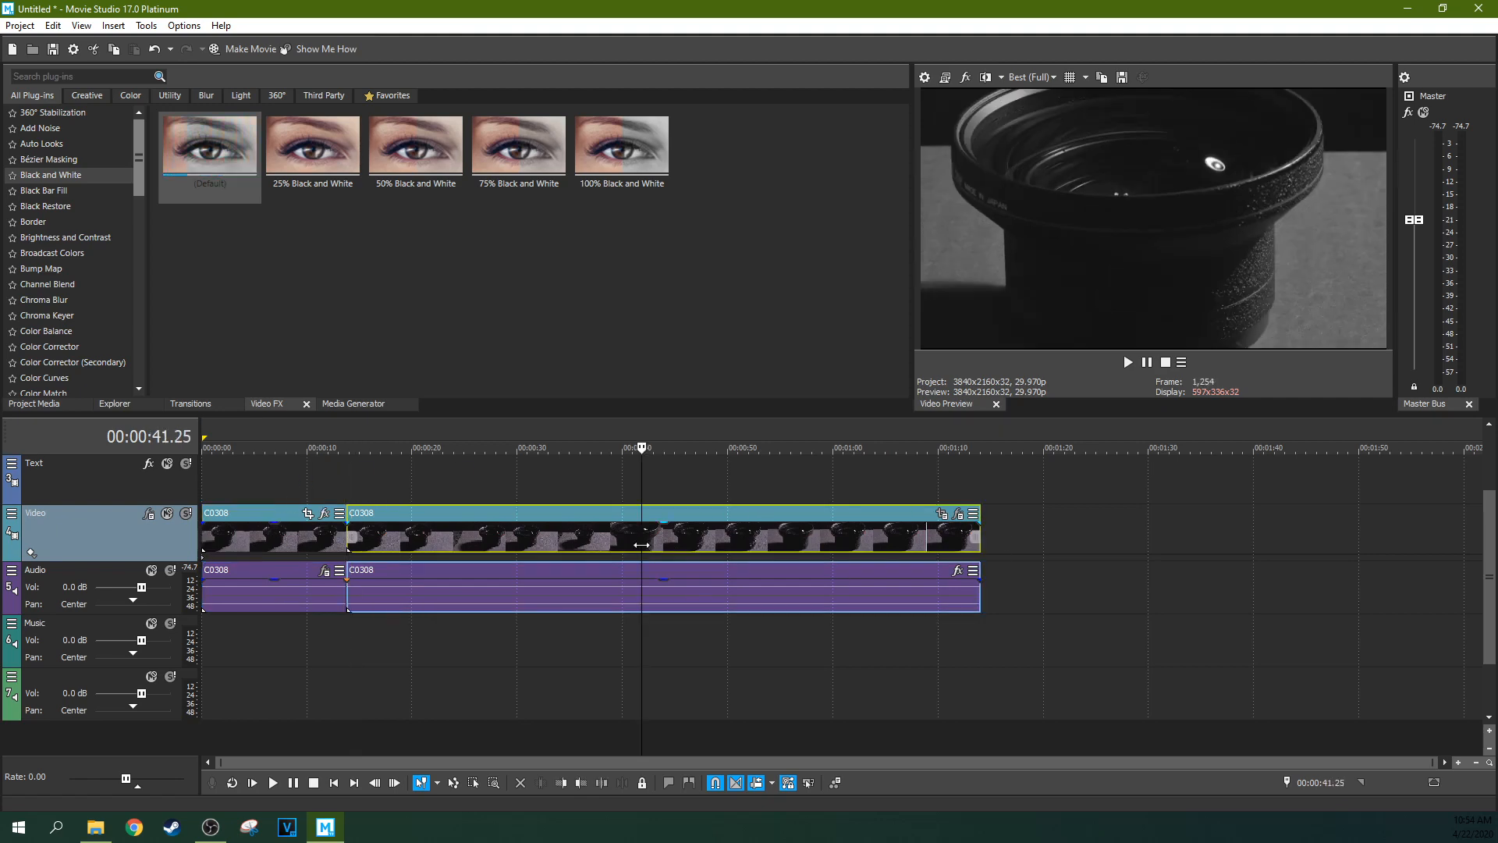
pyautogui.press('s')
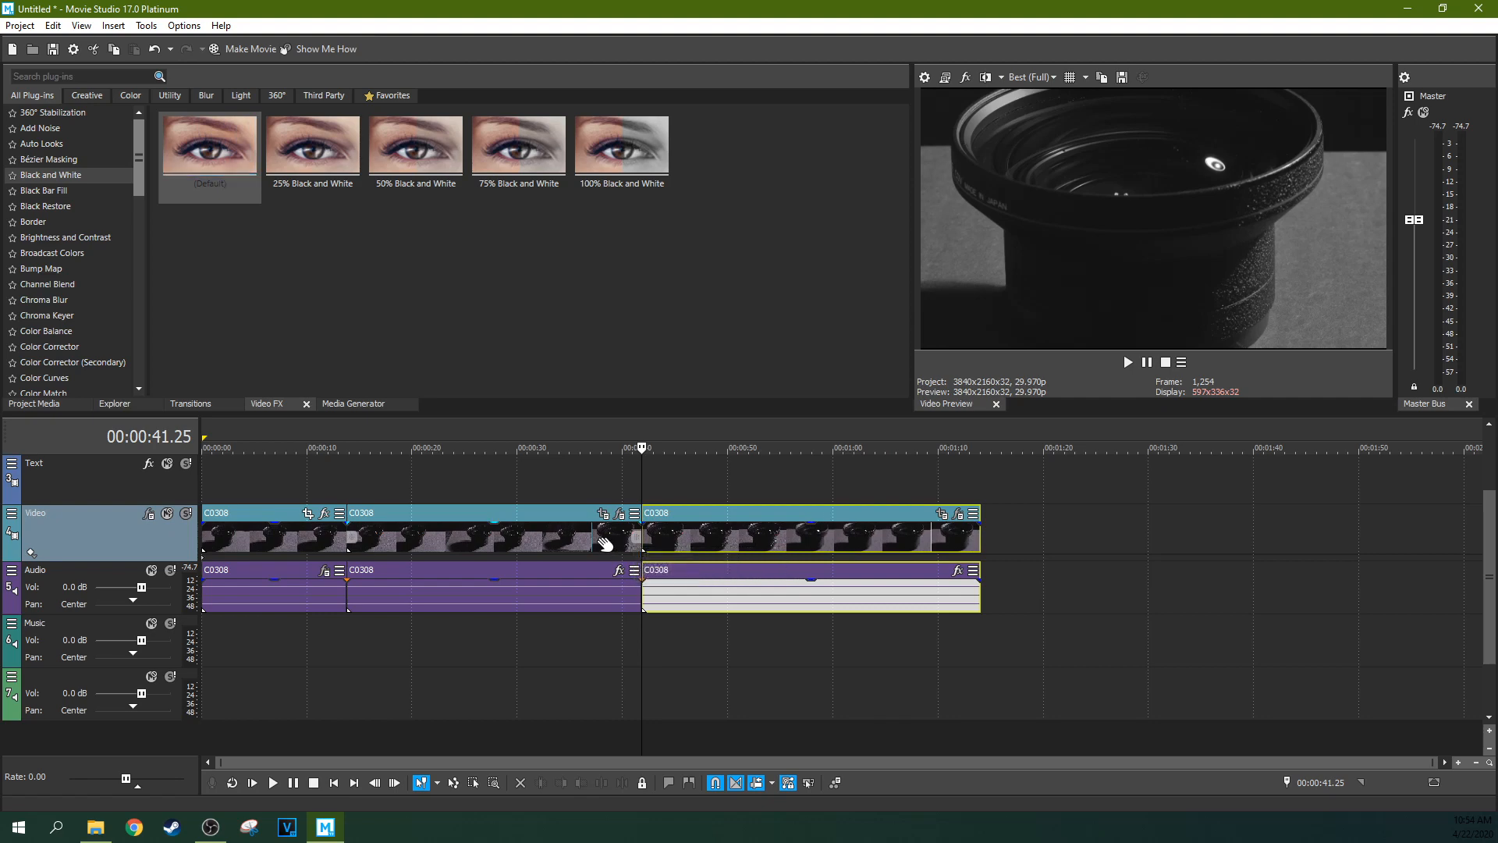
pyautogui.moveTo(350, 540); pyautogui.dragTo(426, 538)
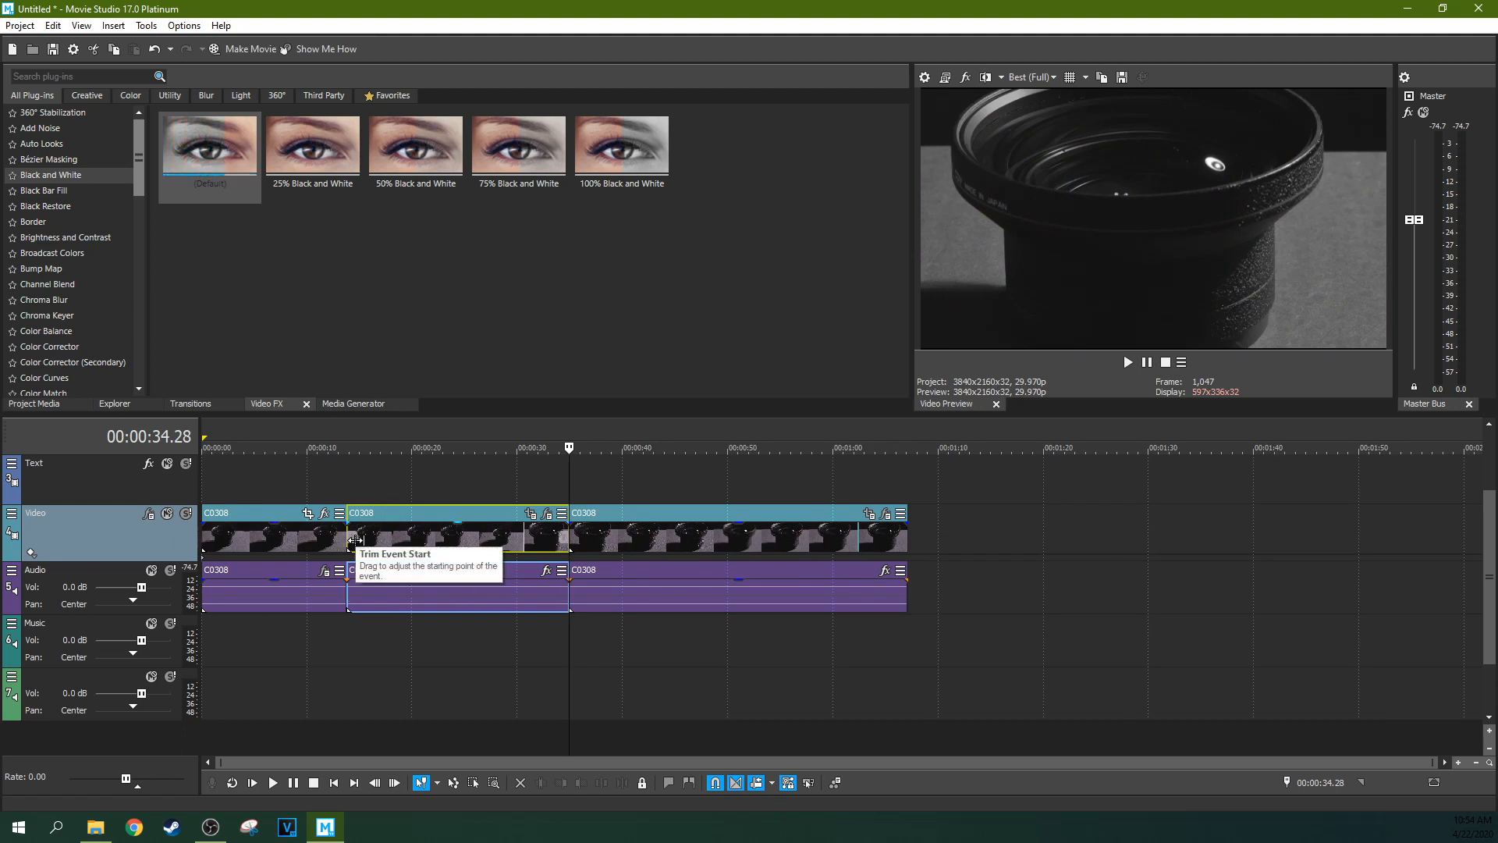
# - Split the middle event at 00:00:17.11 and delete the short piece before the cut
pyautogui.click(386, 536)
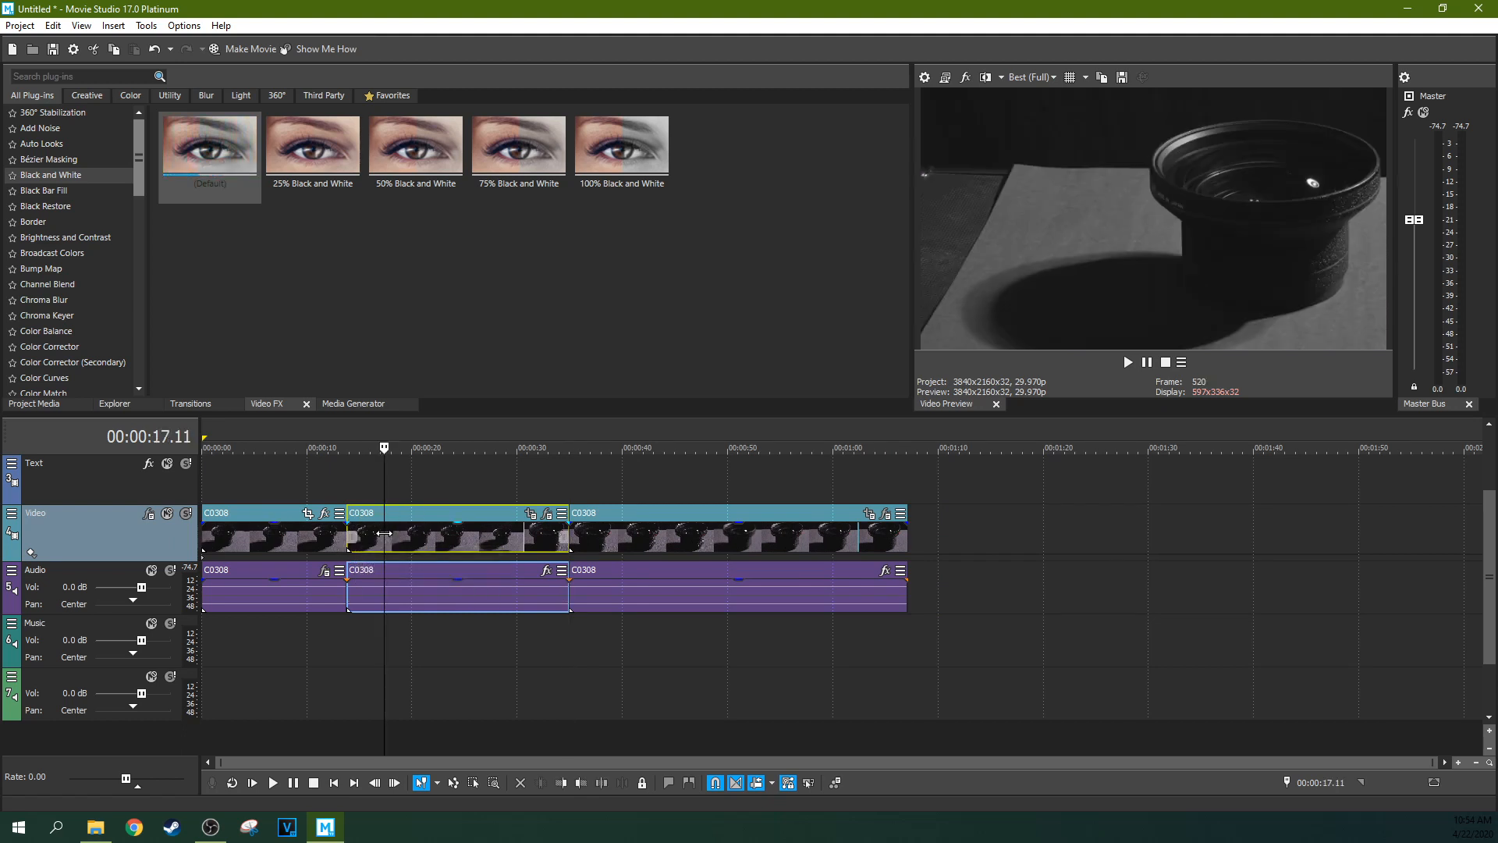
pyautogui.press('s')
pyautogui.click(363, 543)
pyautogui.press('Delete')
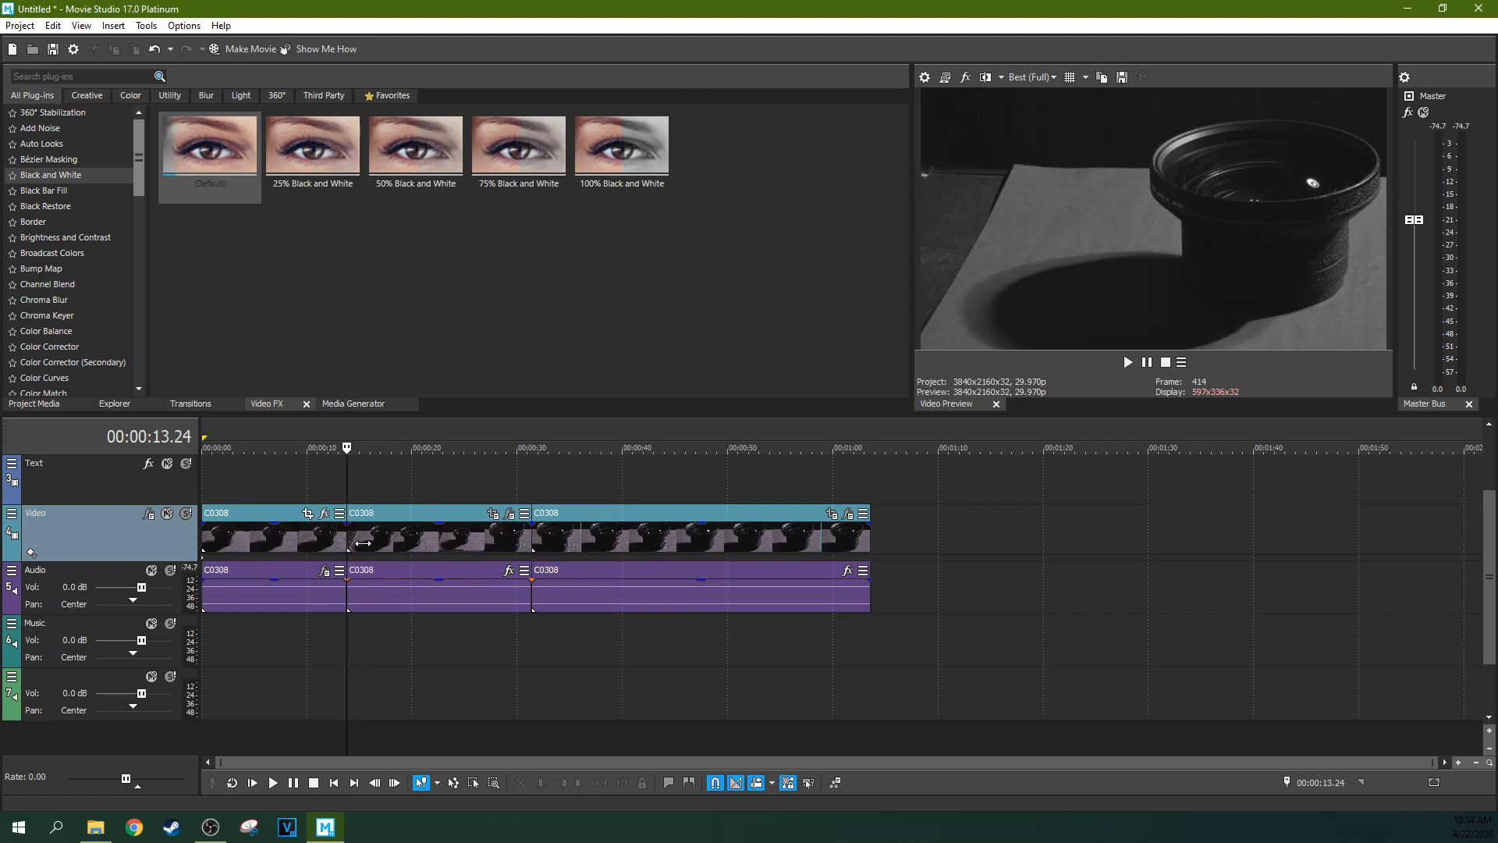
# - Turn off auto ripple
pyautogui.moveTo(348, 538)
pyautogui.mouseDown()
pyautogui.moveTo(389, 535)
pyautogui.moveTo(351, 537)
pyautogui.mouseUp()
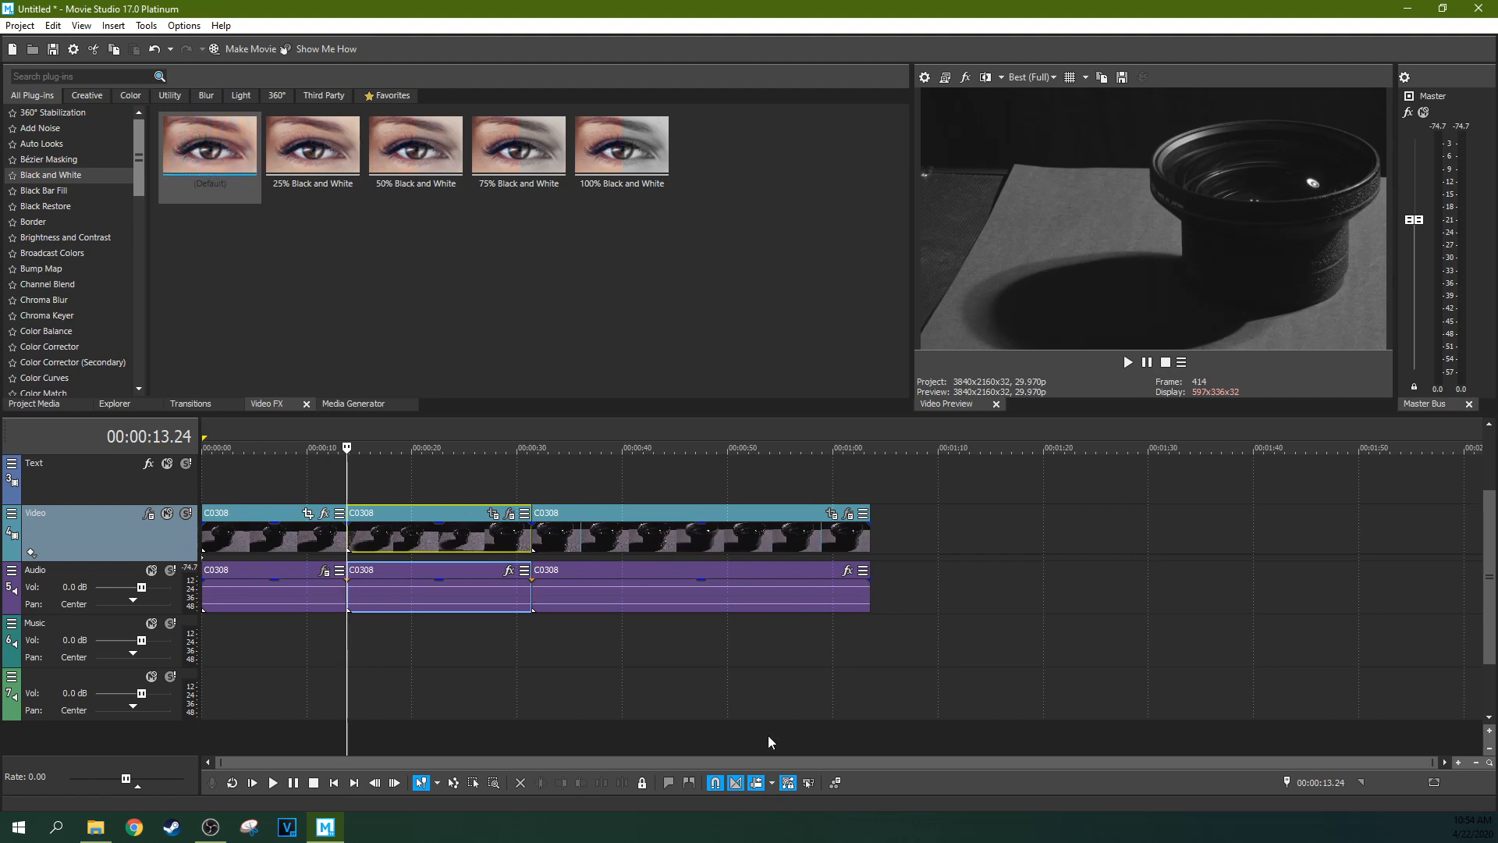
pyautogui.click(762, 785)
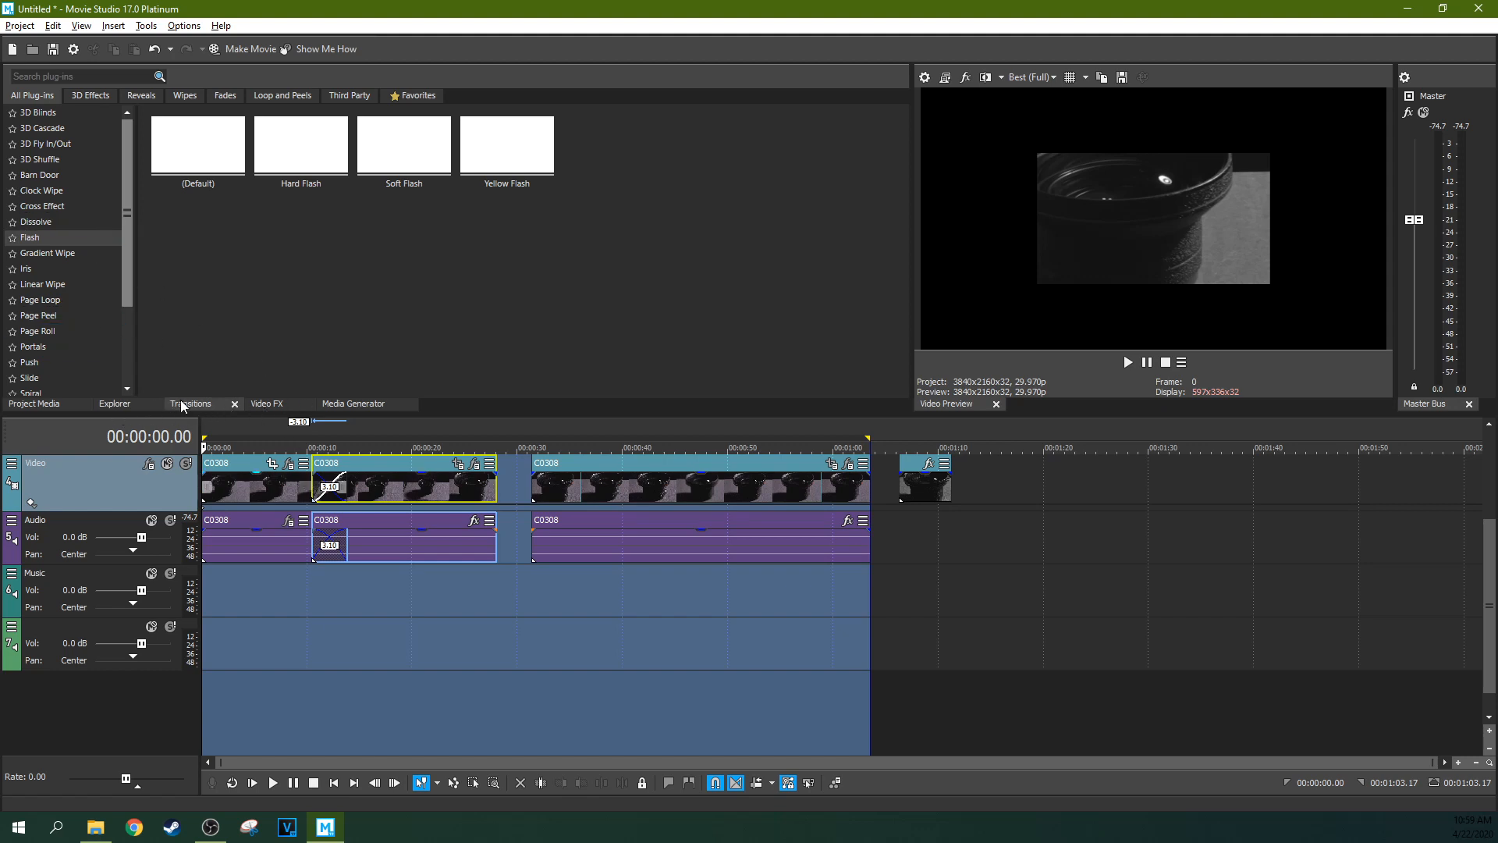
# - Apply the Page Roll preset "Top-Left, Slide, Tight Curl, Opaque" to the overlap of the first two video events and play it from 00:00:10.14
pyautogui.click(62, 331)
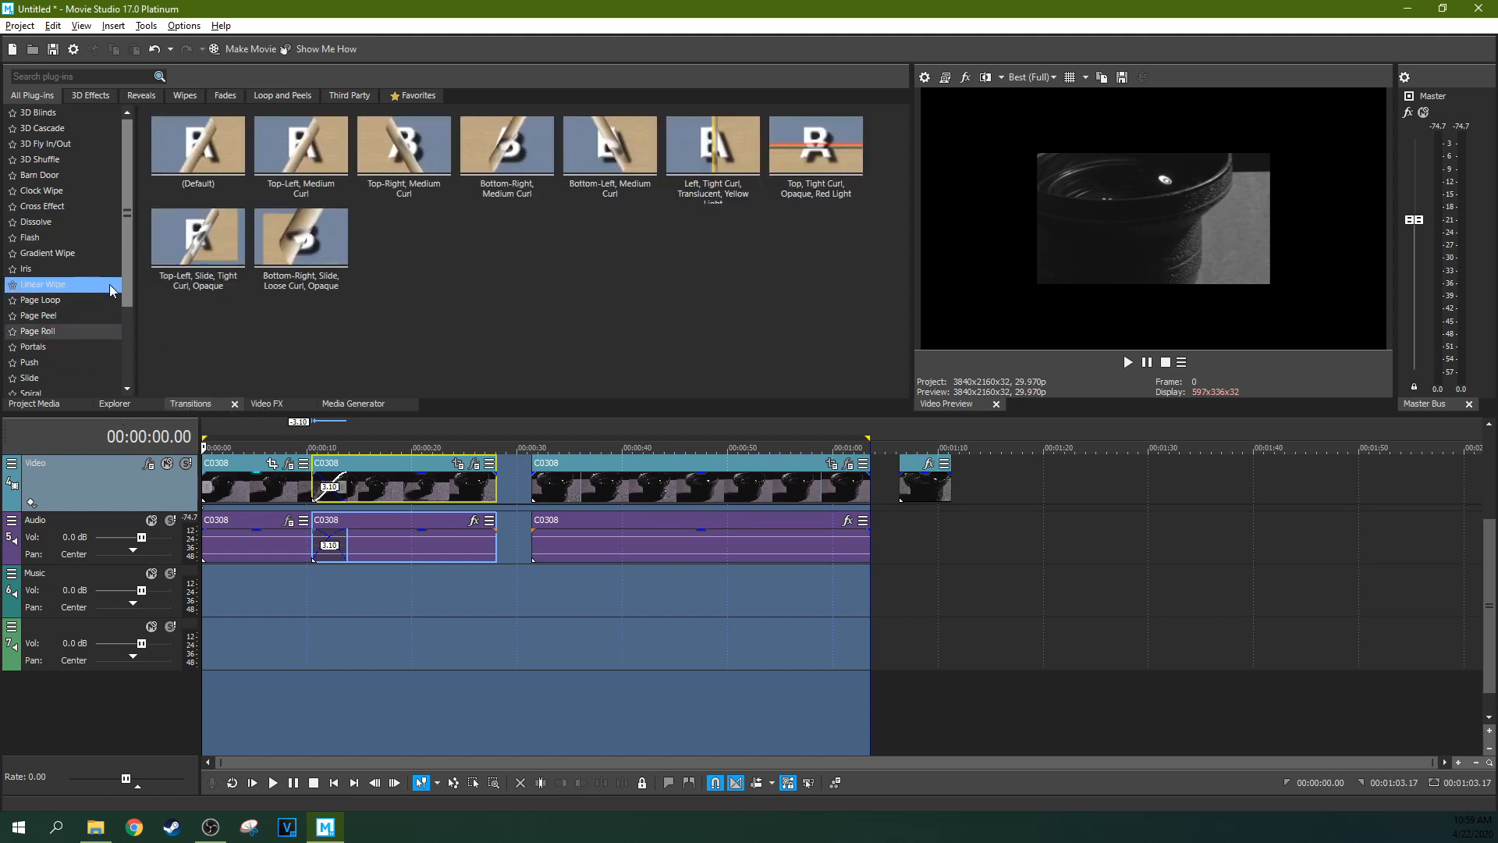
pyautogui.moveTo(195, 238); pyautogui.dragTo(331, 500)
pyautogui.click(313, 537)
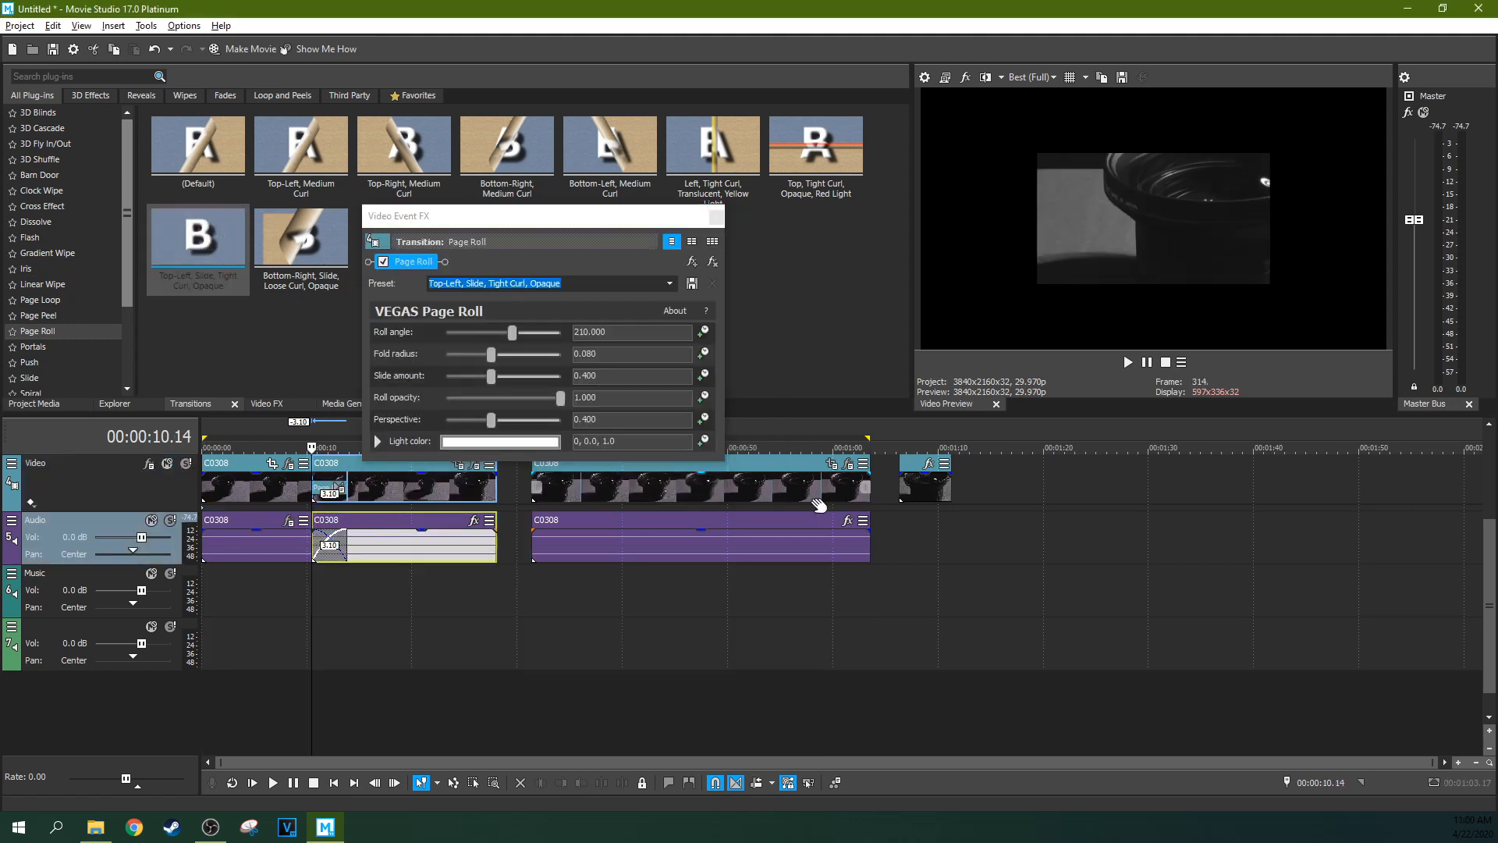
pyautogui.click(1130, 364)
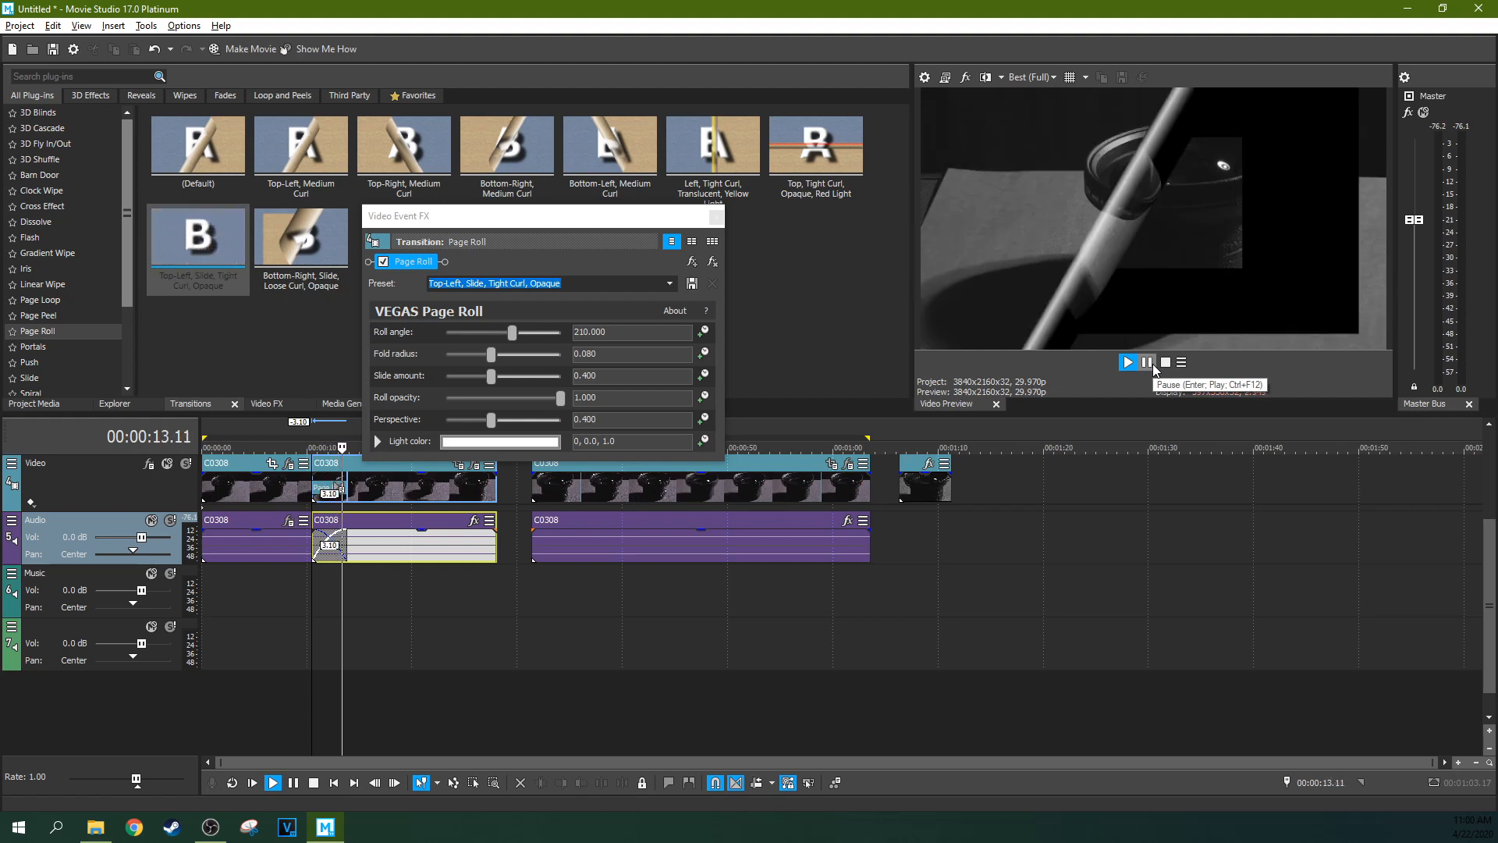
pyautogui.click(1153, 364)
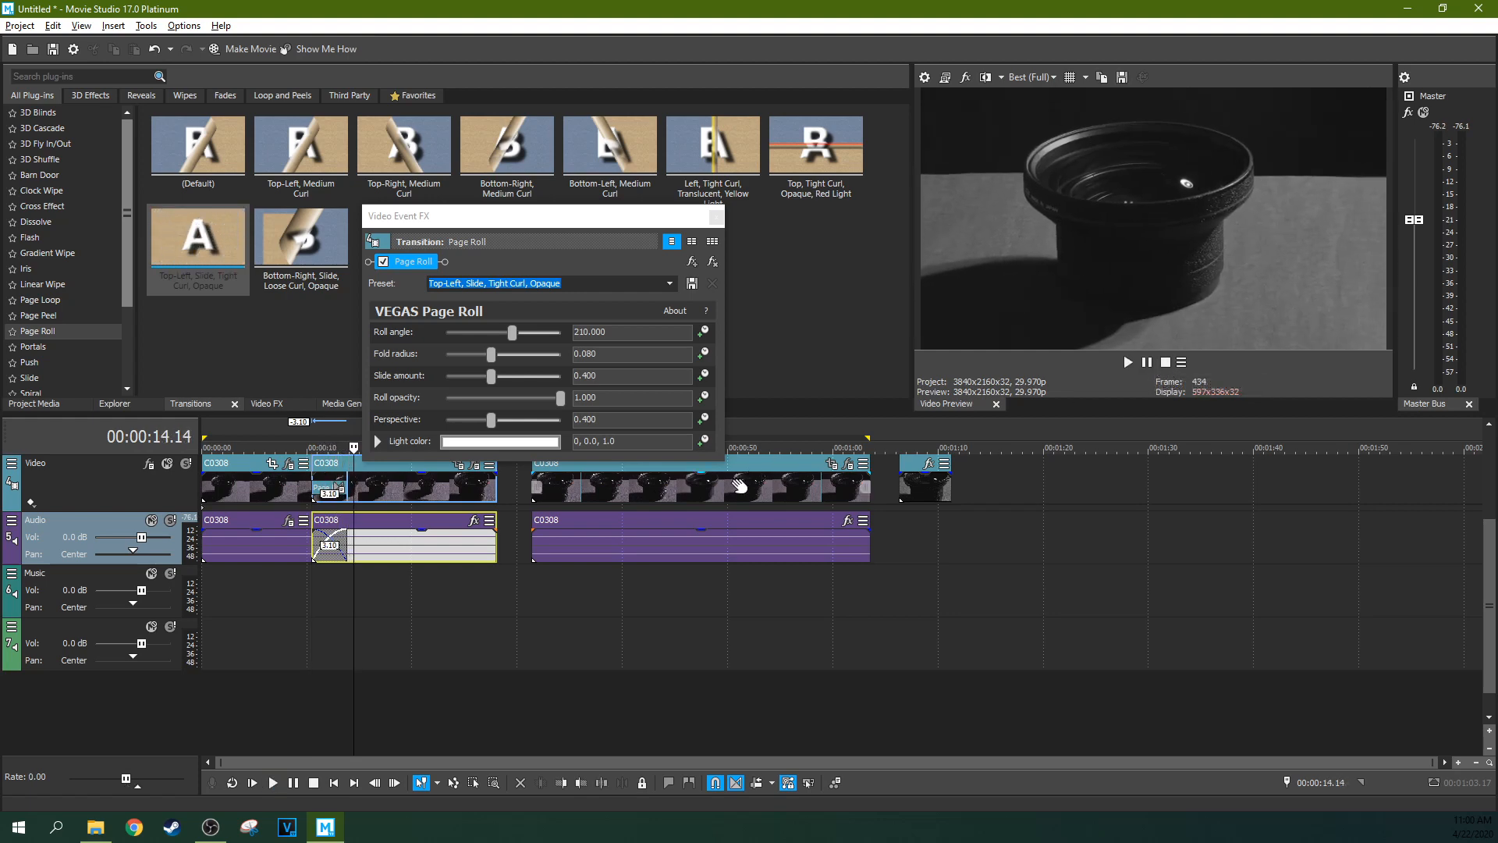
pyautogui.click(716, 216)
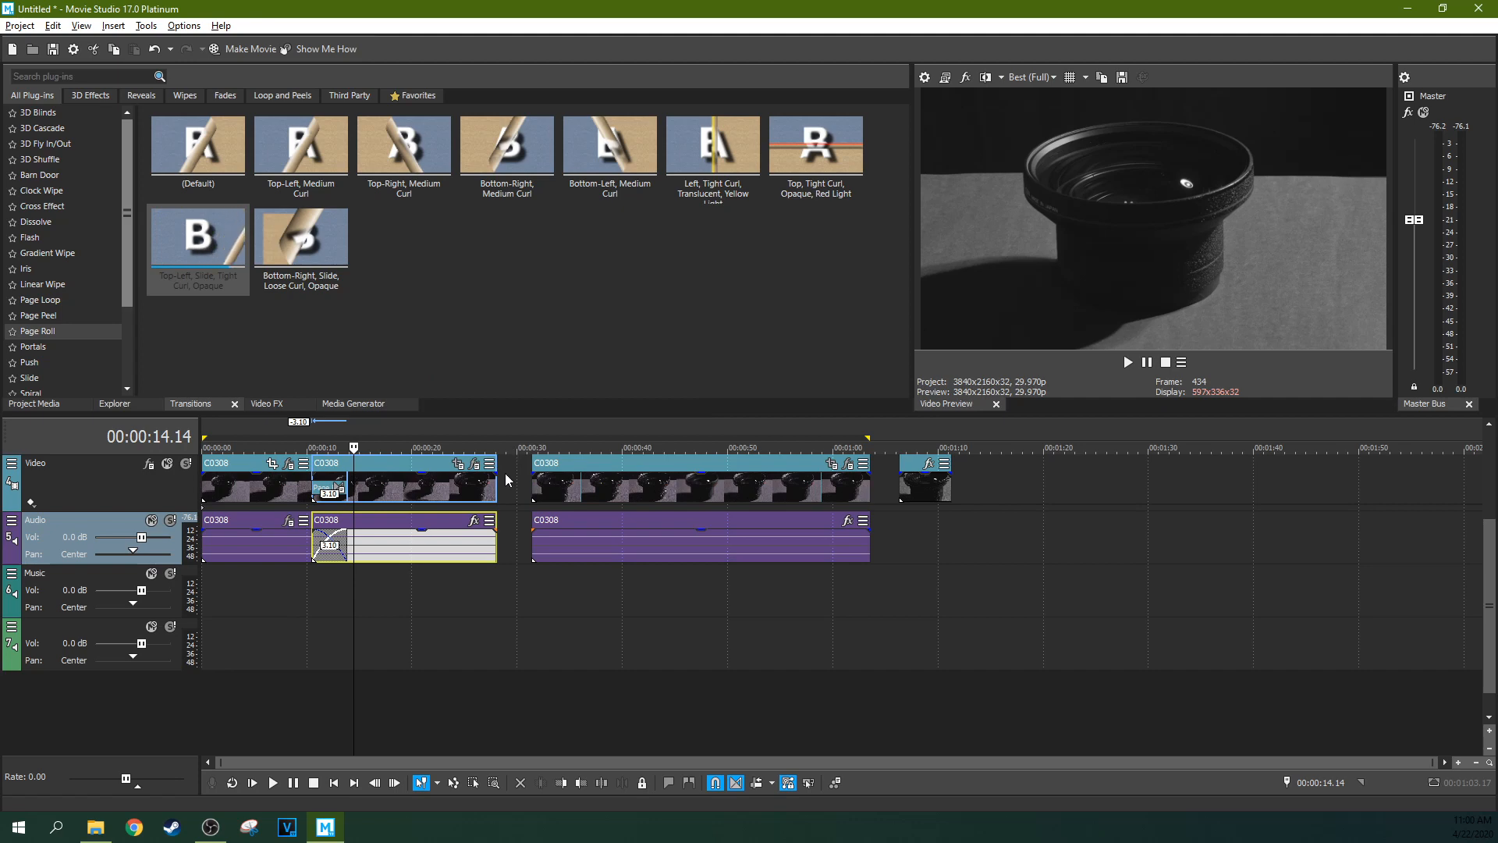
# - Try the Draft (Auto) preview quality by playing the transition, and set the quality back to Best (Full)
pyautogui.click(1051, 77)
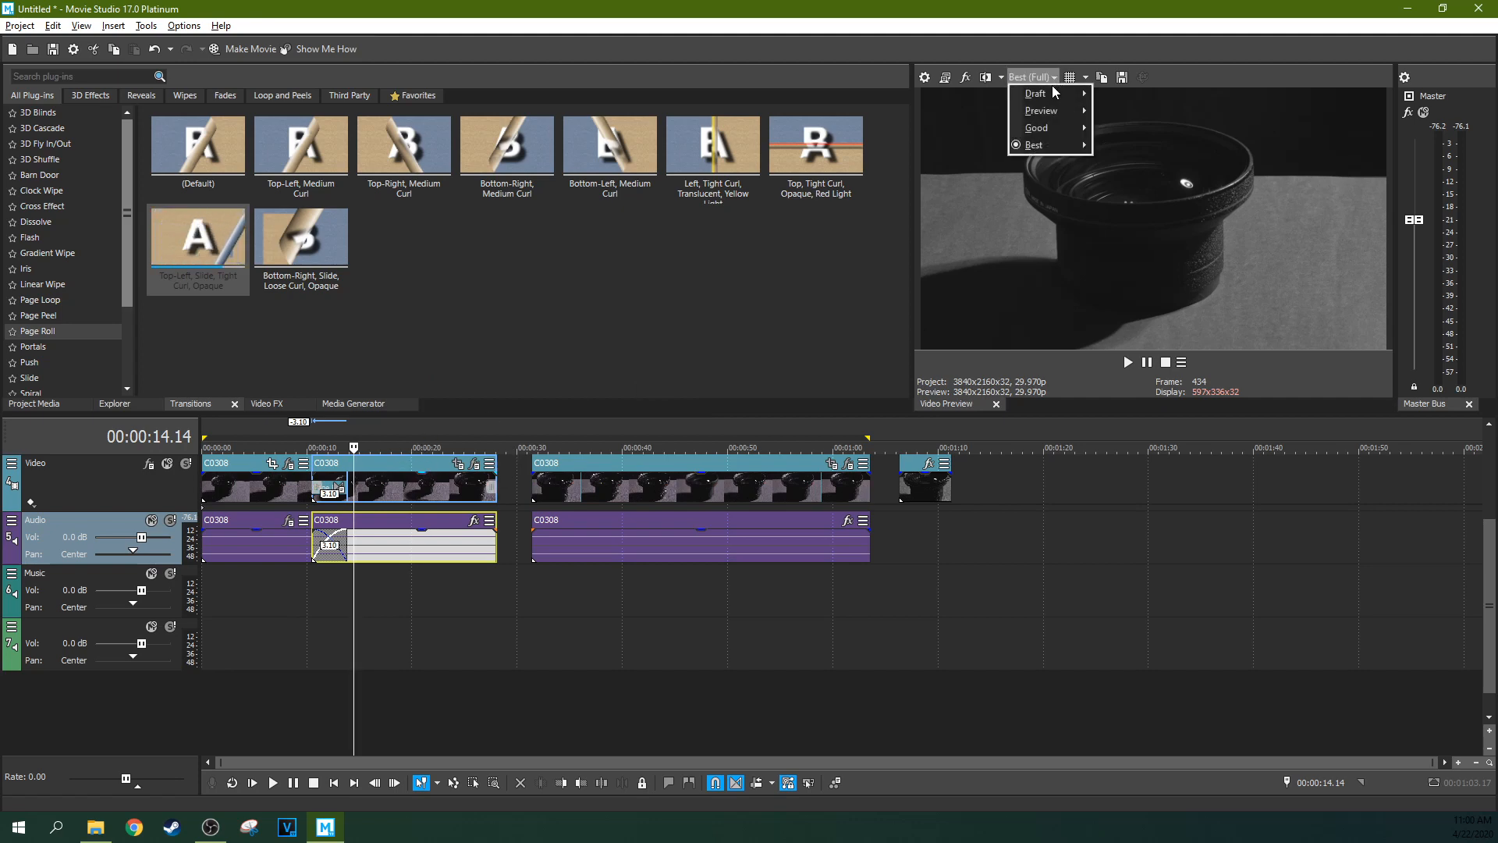
pyautogui.moveTo(1049, 92)
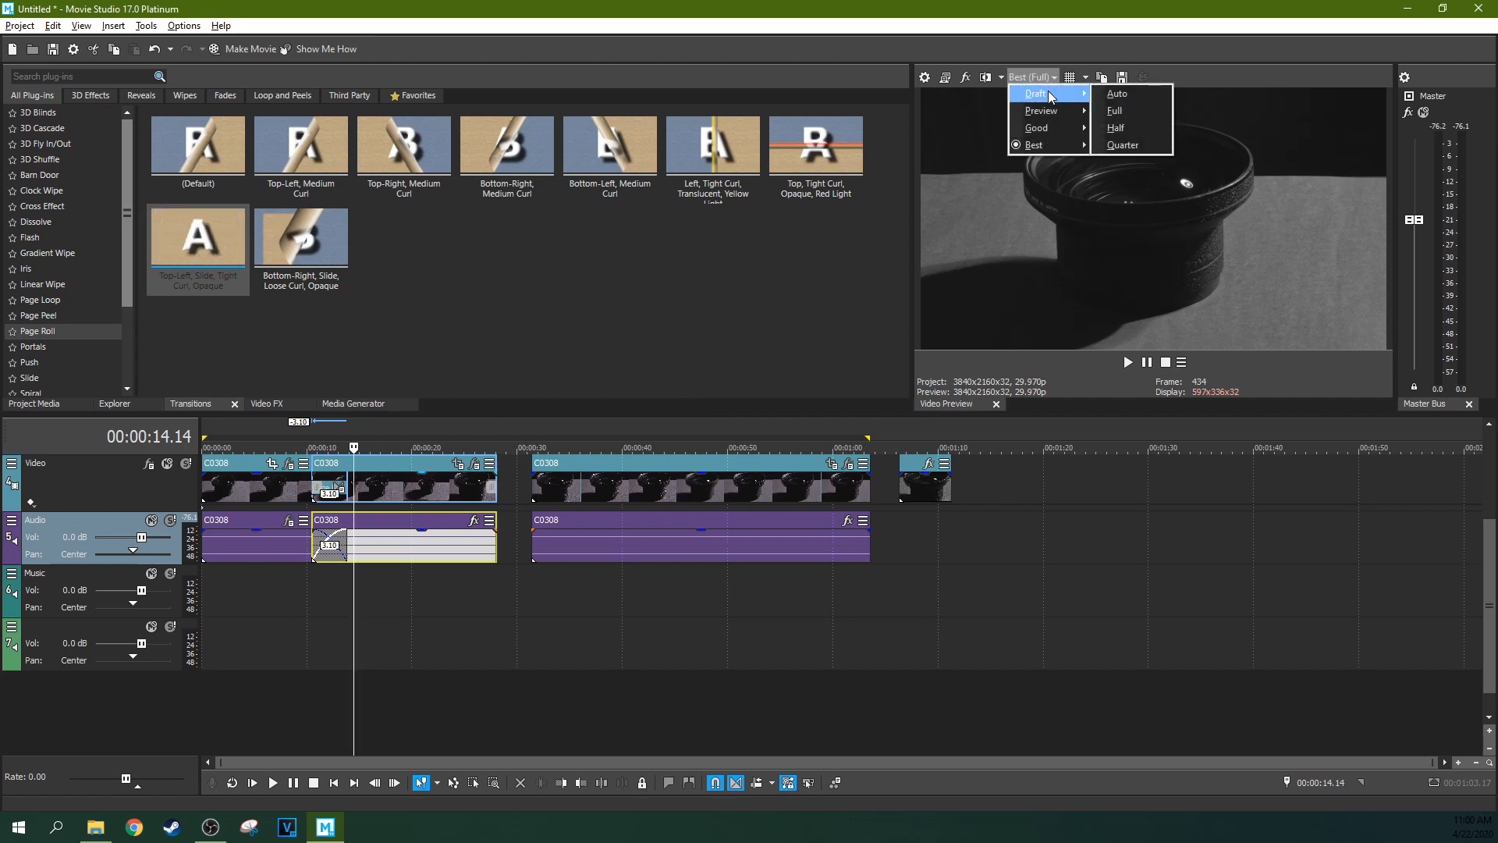
pyautogui.click(1116, 93)
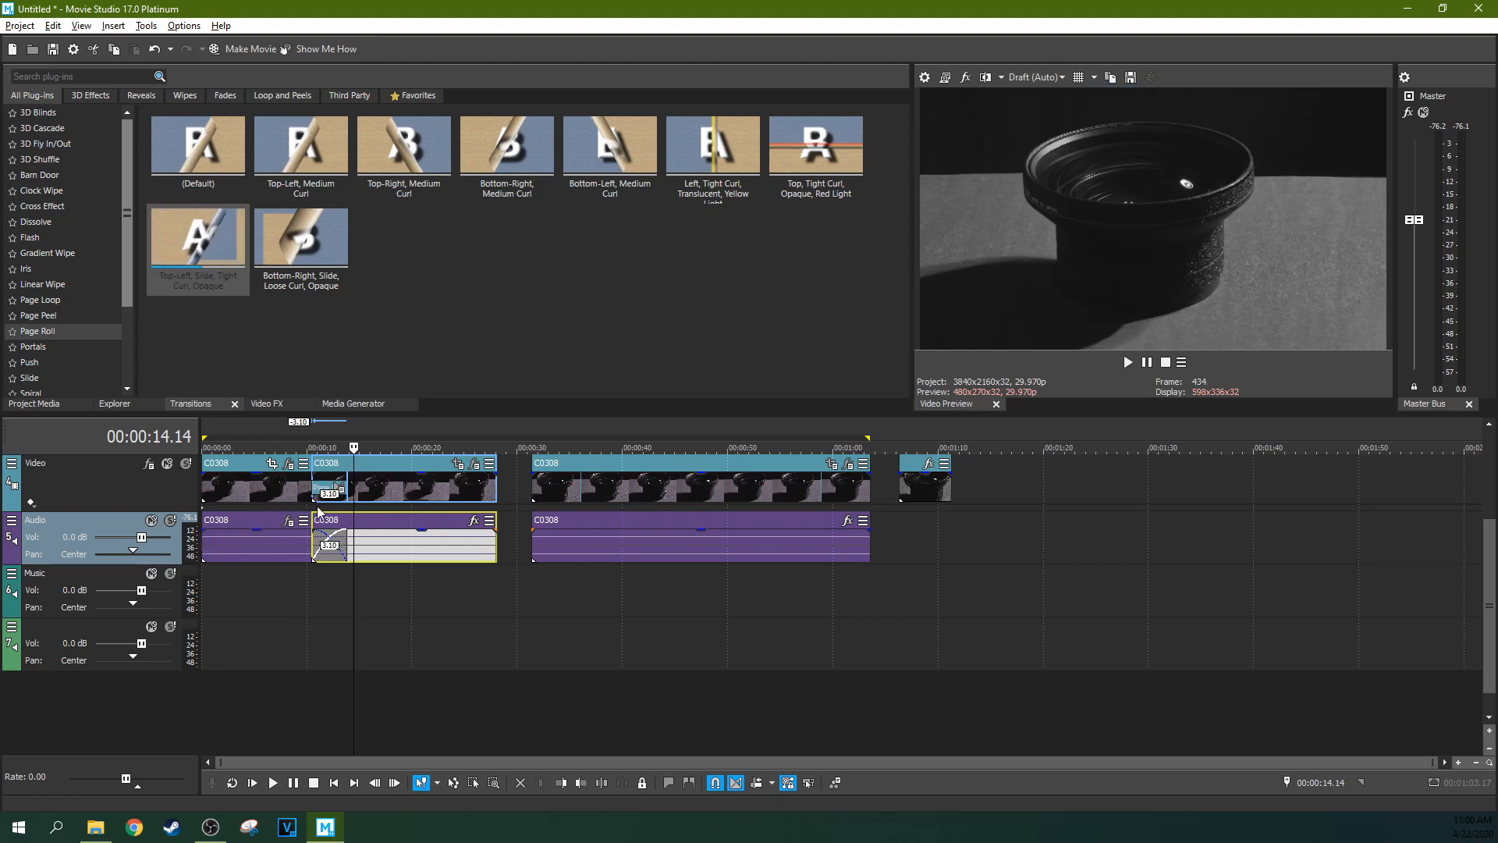
pyautogui.click(312, 487)
pyautogui.click(1127, 362)
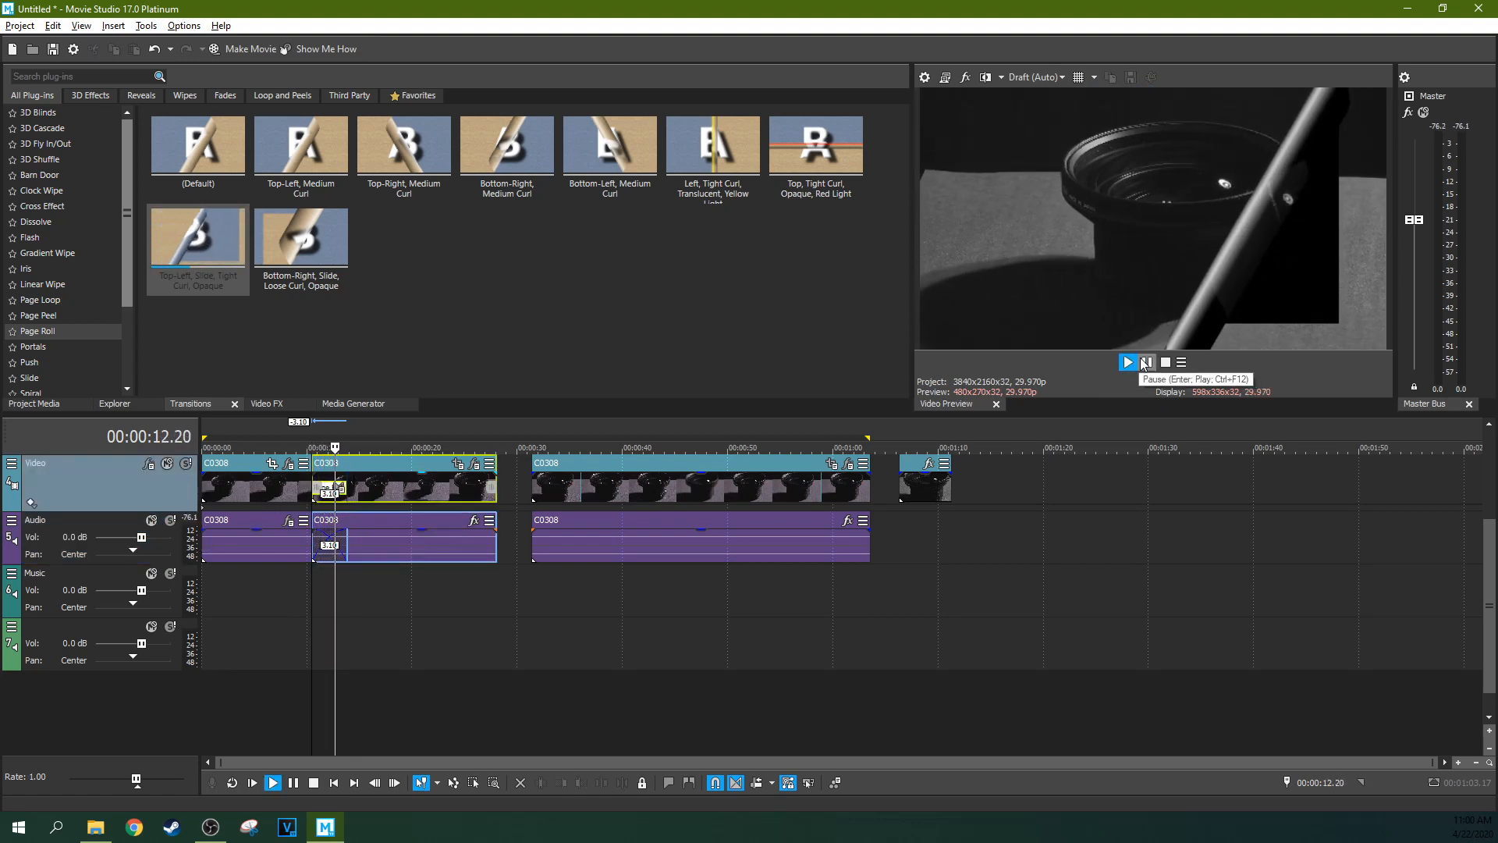
pyautogui.click(1148, 362)
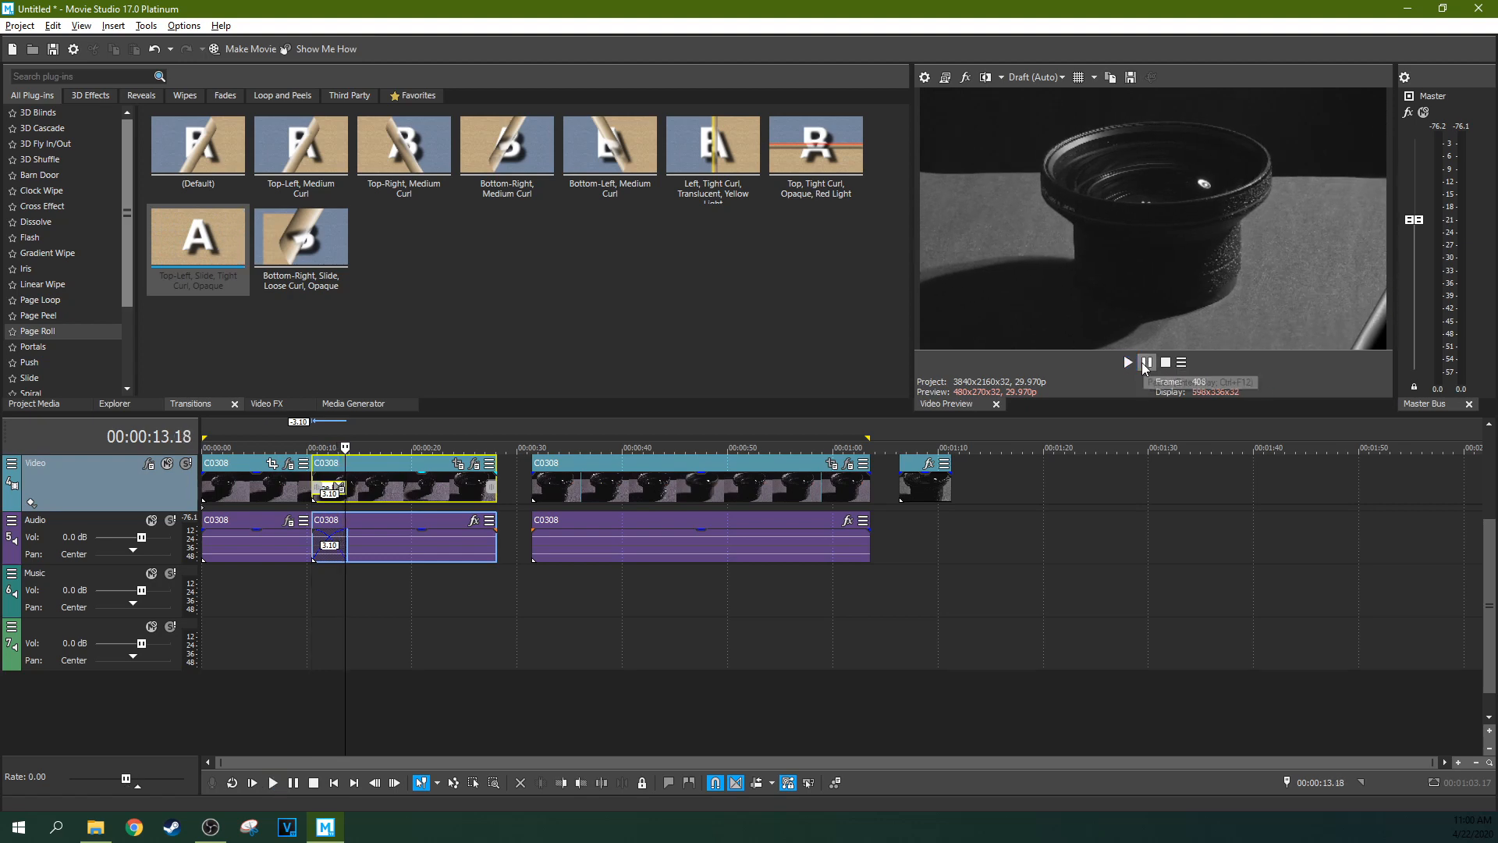
pyautogui.click(1046, 81)
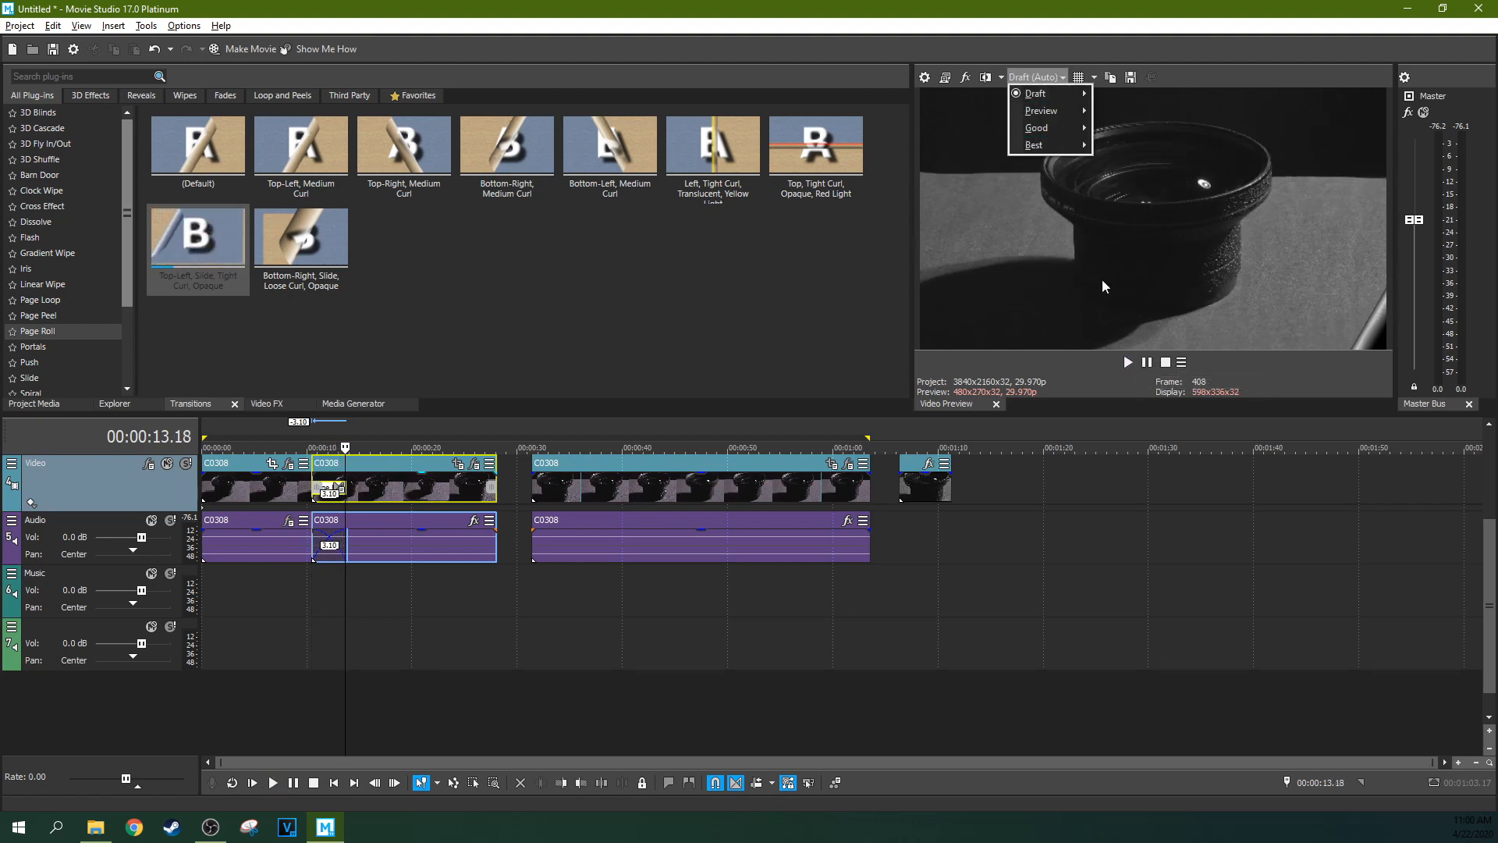
pyautogui.click(1124, 155)
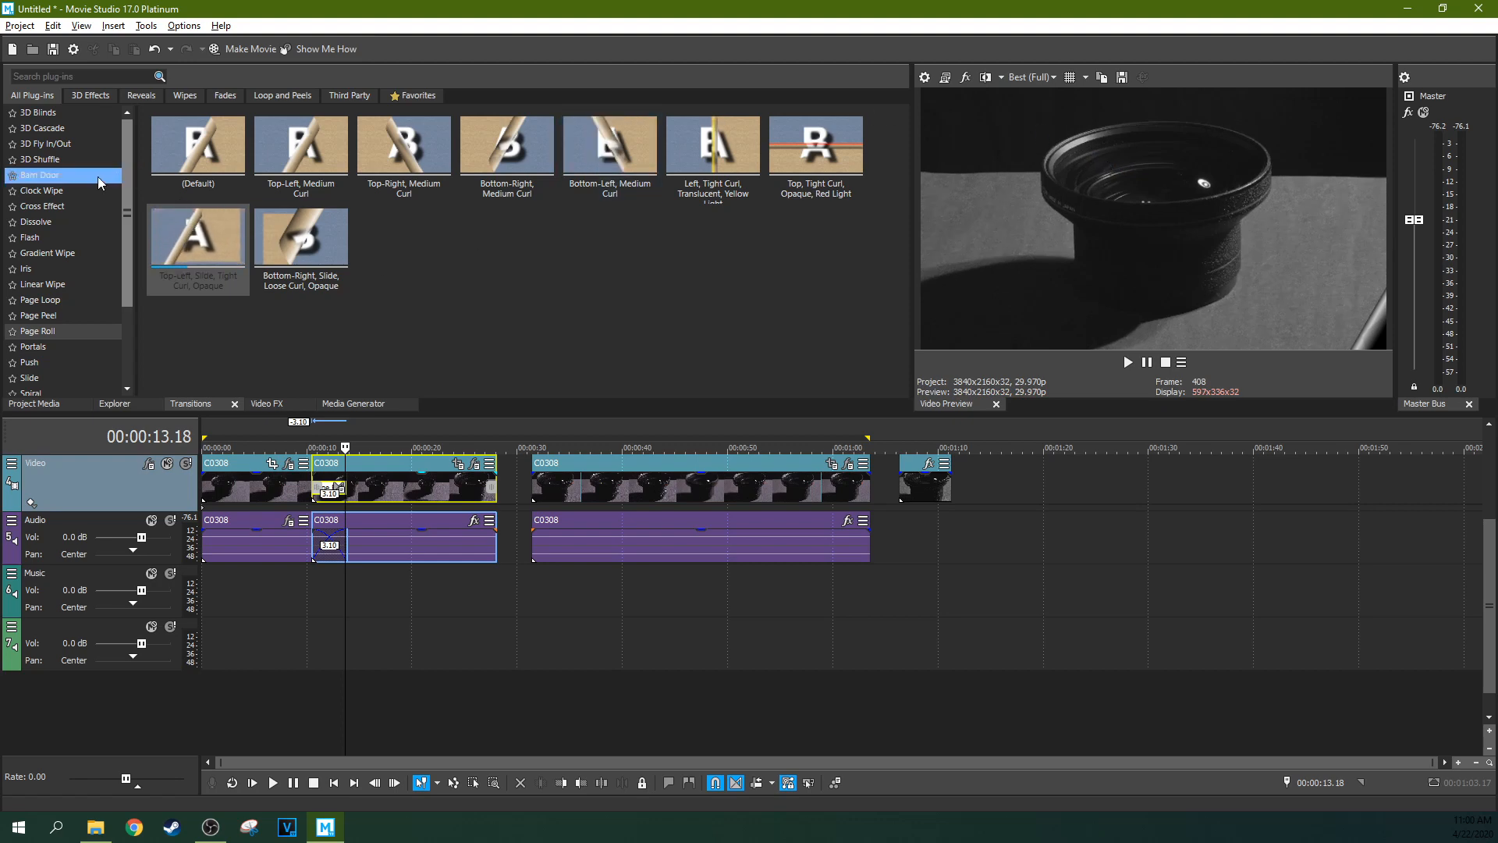
pyautogui.click(93, 97)
pyautogui.click(53, 93)
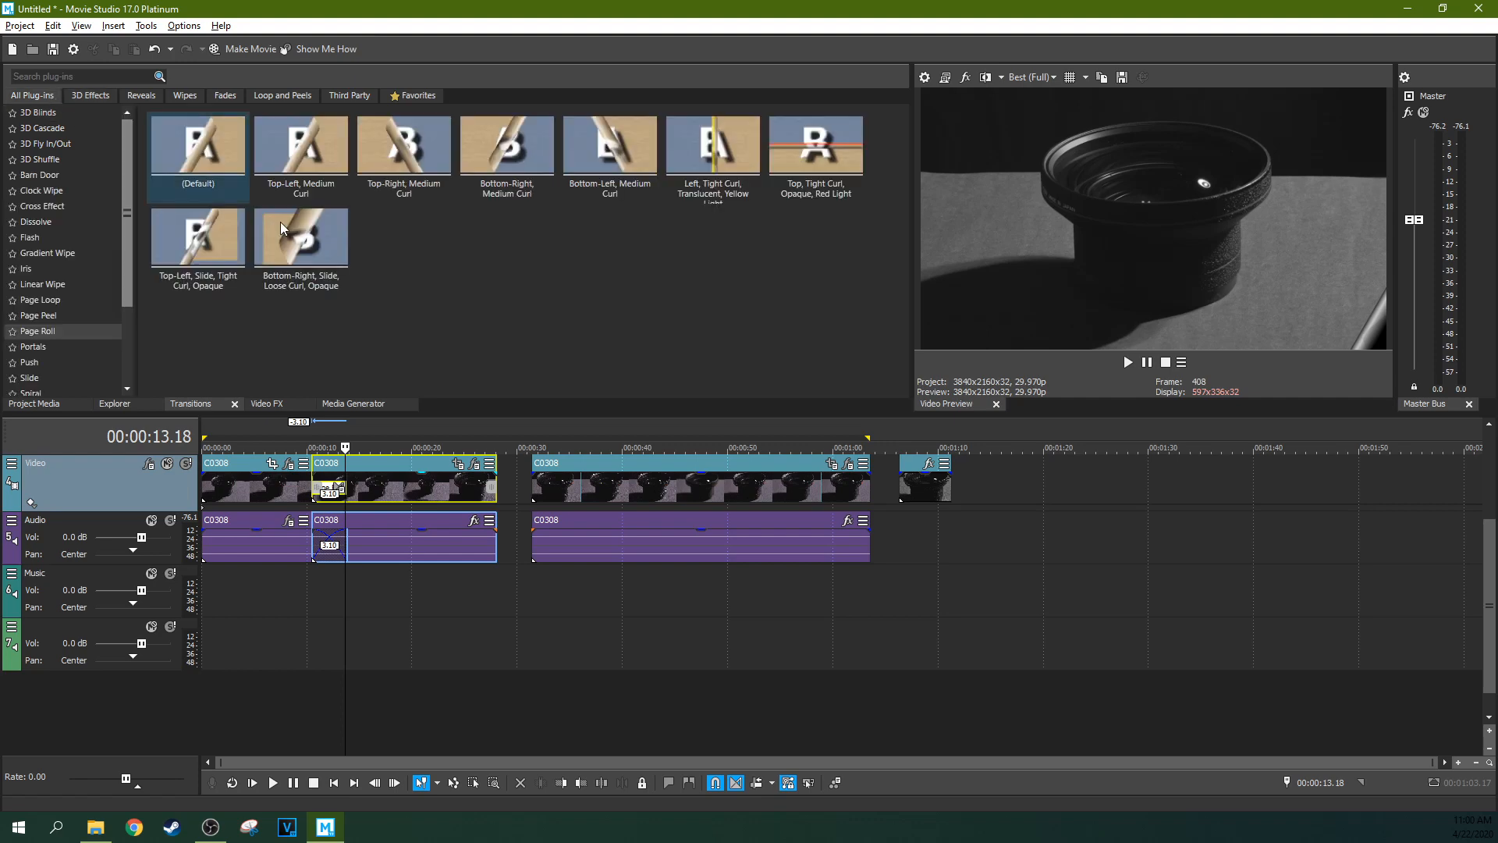
# - Add a generated Titles and Text event with the (Default) preset to the Text track above the page roll transition
pyautogui.click(377, 406)
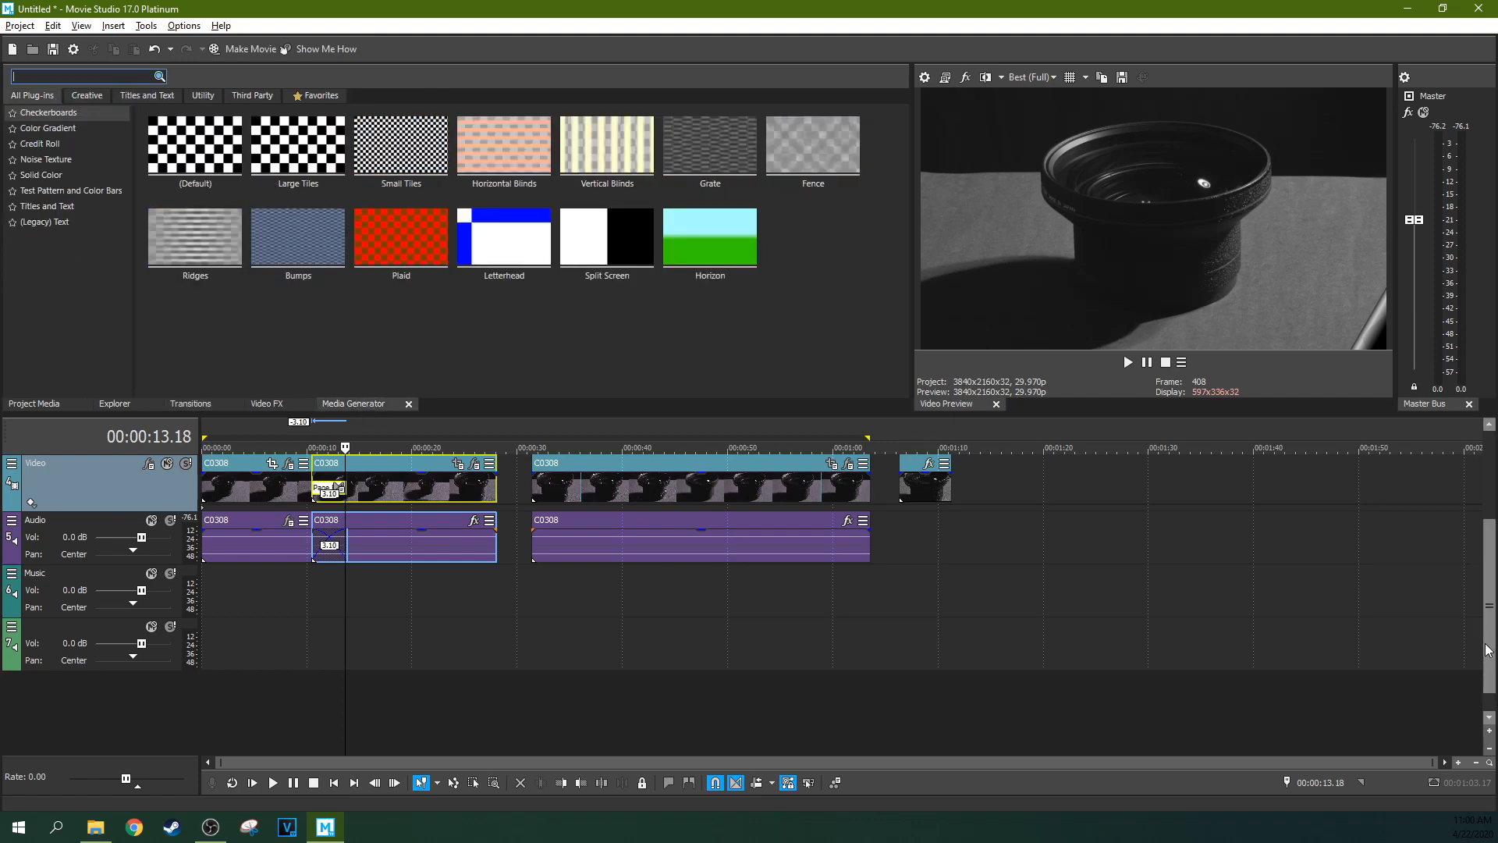
pyautogui.moveTo(1489, 654); pyautogui.dragTo(1488, 596)
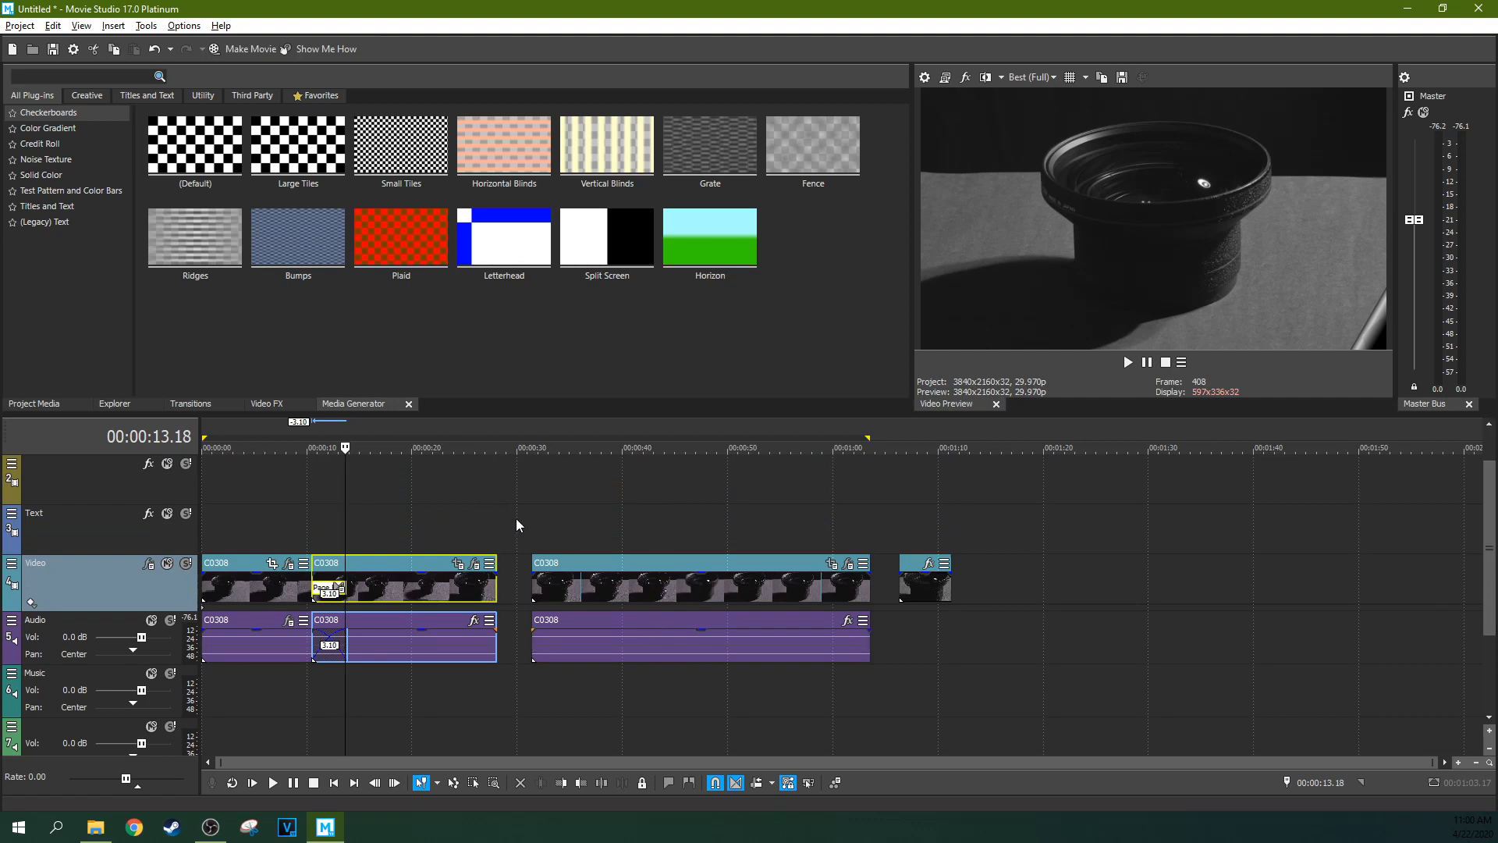
pyautogui.click(39, 205)
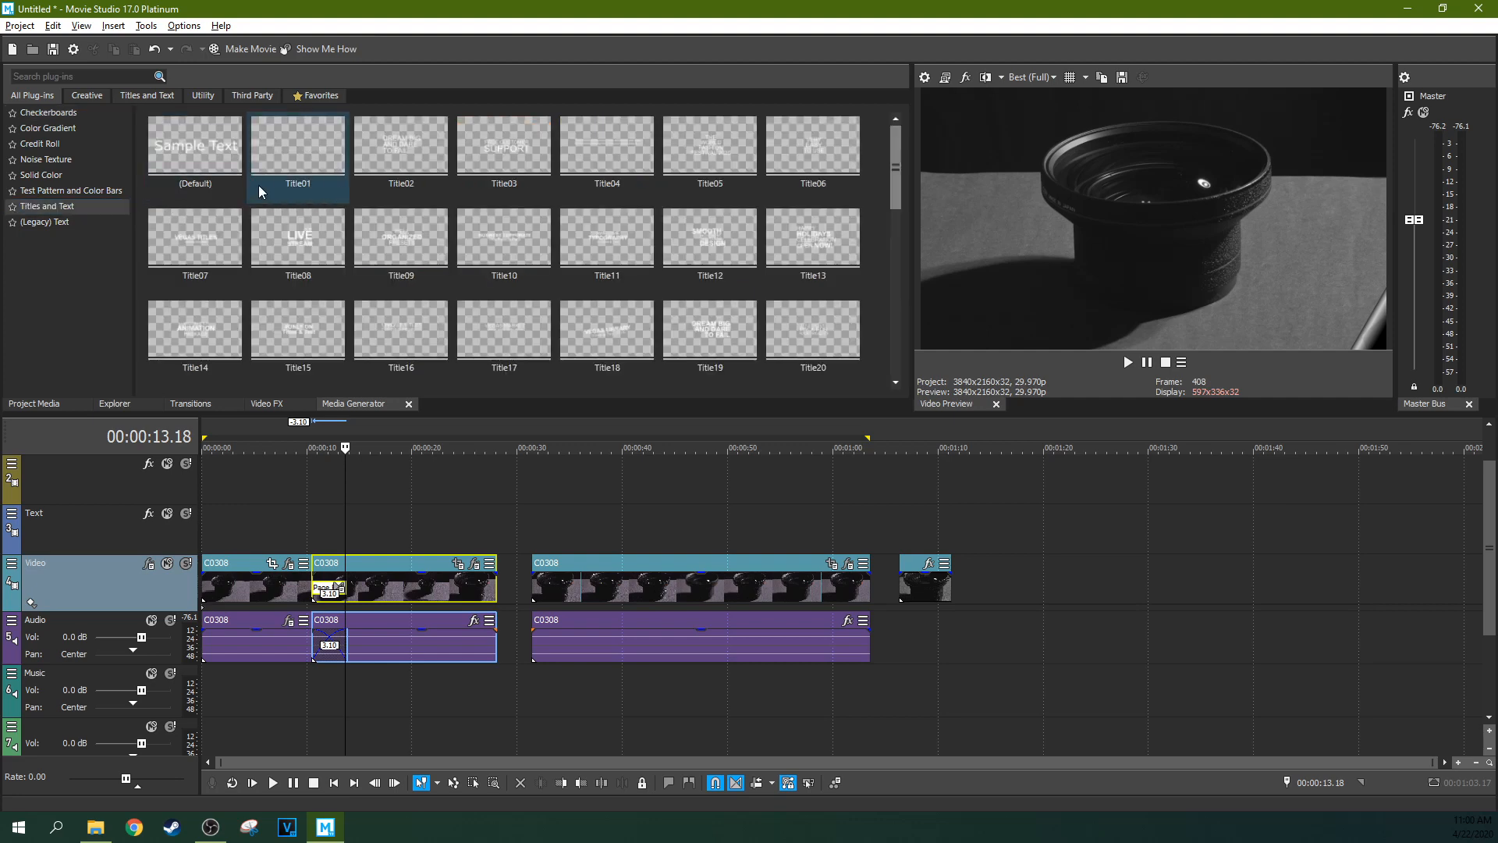
pyautogui.moveTo(191, 162); pyautogui.dragTo(336, 516)
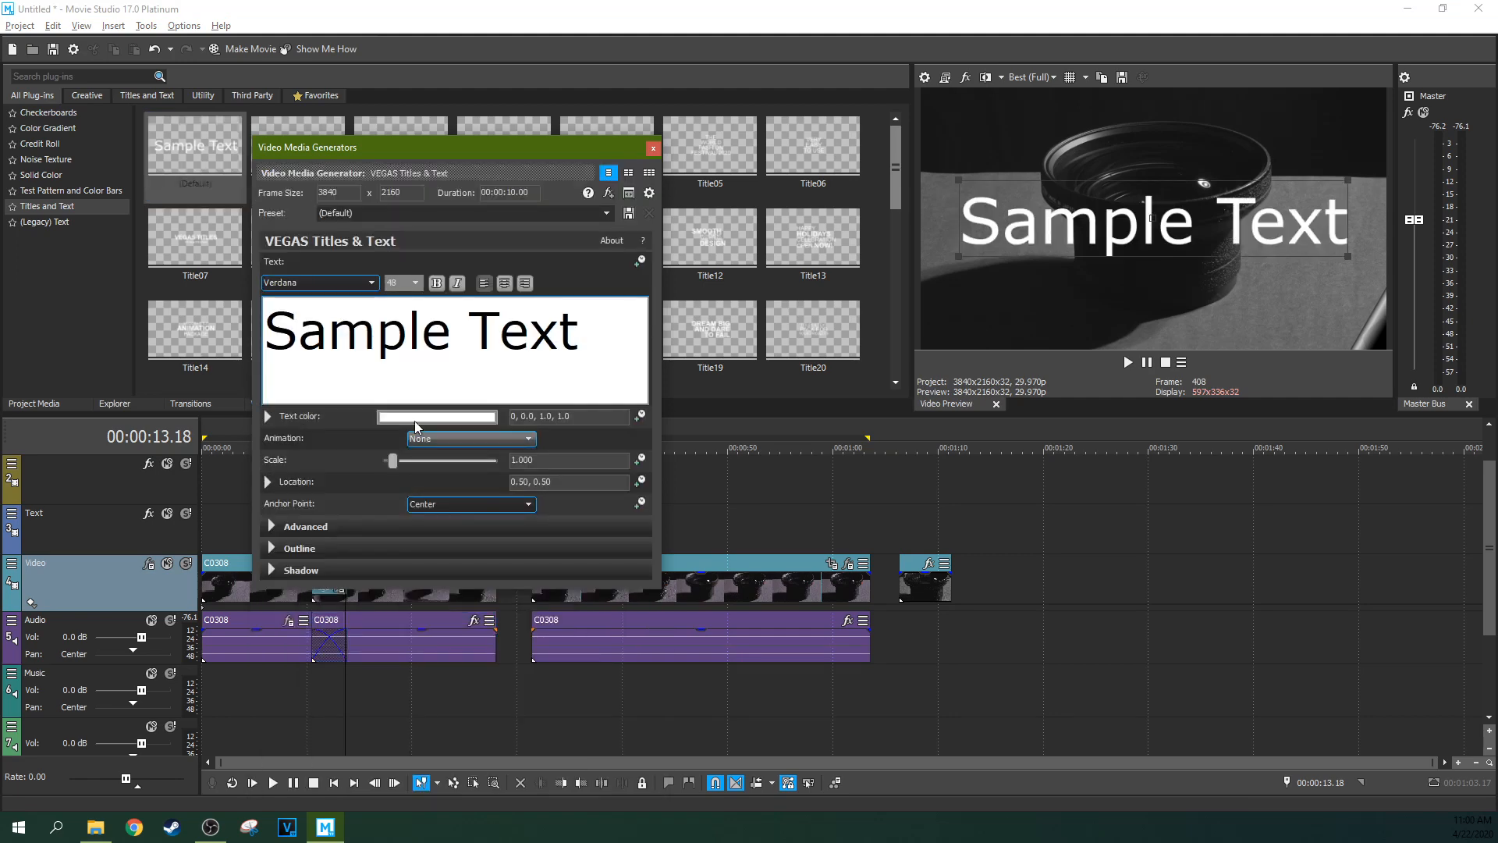
# - Replace the title's sample wording with "text" and place it at location 0.50, 0.46
pyautogui.moveTo(576, 331); pyautogui.dragTo(274, 328)
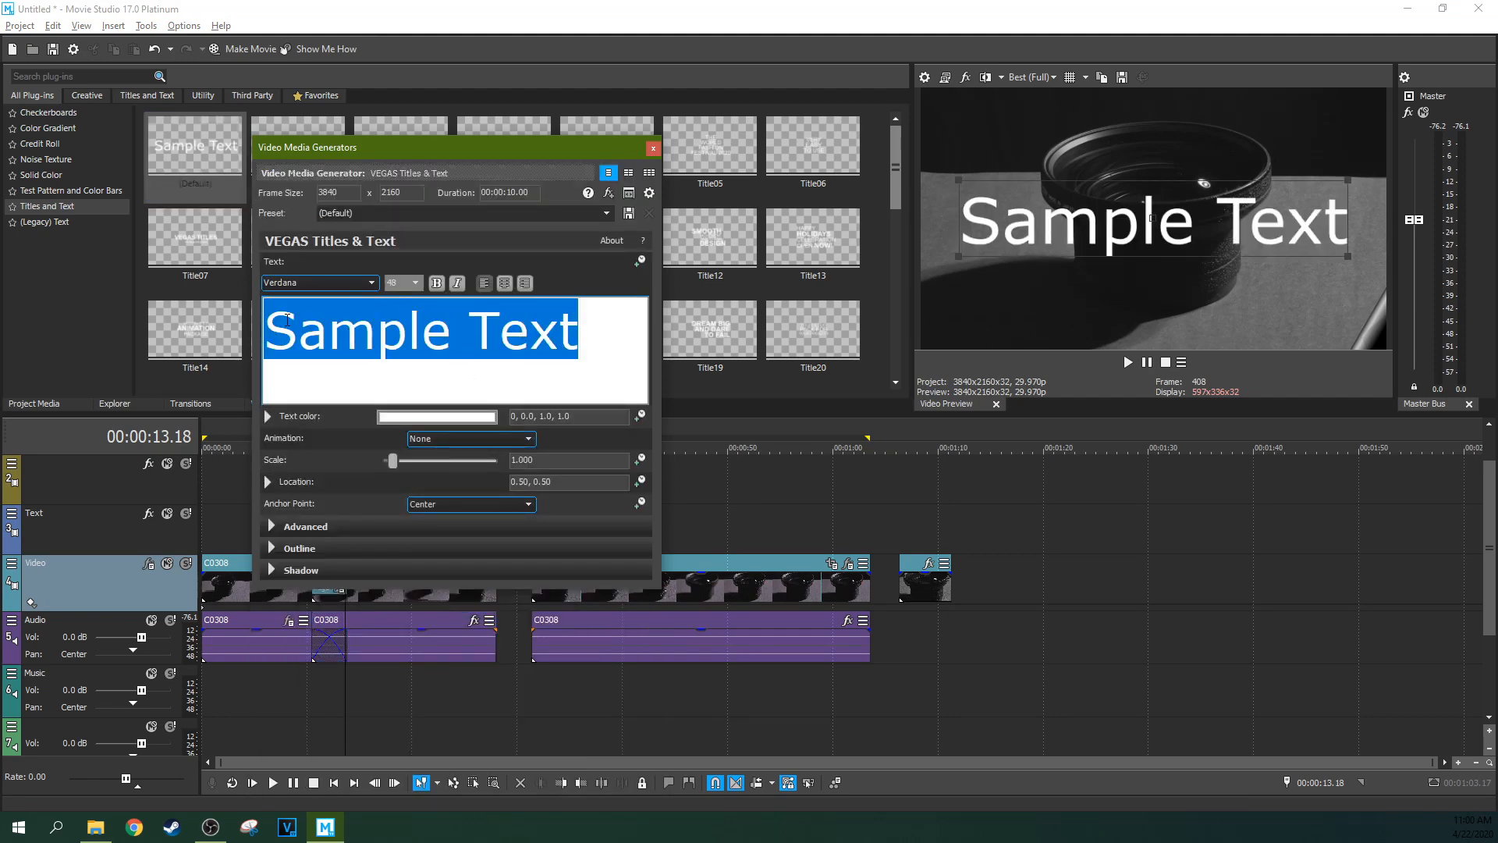
pyautogui.write('tes')
pyautogui.press('BackSpace')
pyautogui.write('xt')
pyautogui.moveTo(1138, 228)
pyautogui.mouseDown()
pyautogui.moveTo(1149, 189)
pyautogui.moveTo(1116, 199)
pyautogui.moveTo(1178, 226)
pyautogui.moveTo(1155, 230)
pyautogui.mouseUp()
# - Change the font of the whole title text to Symbol
pyautogui.moveTo(380, 349); pyautogui.dragTo(240, 323)
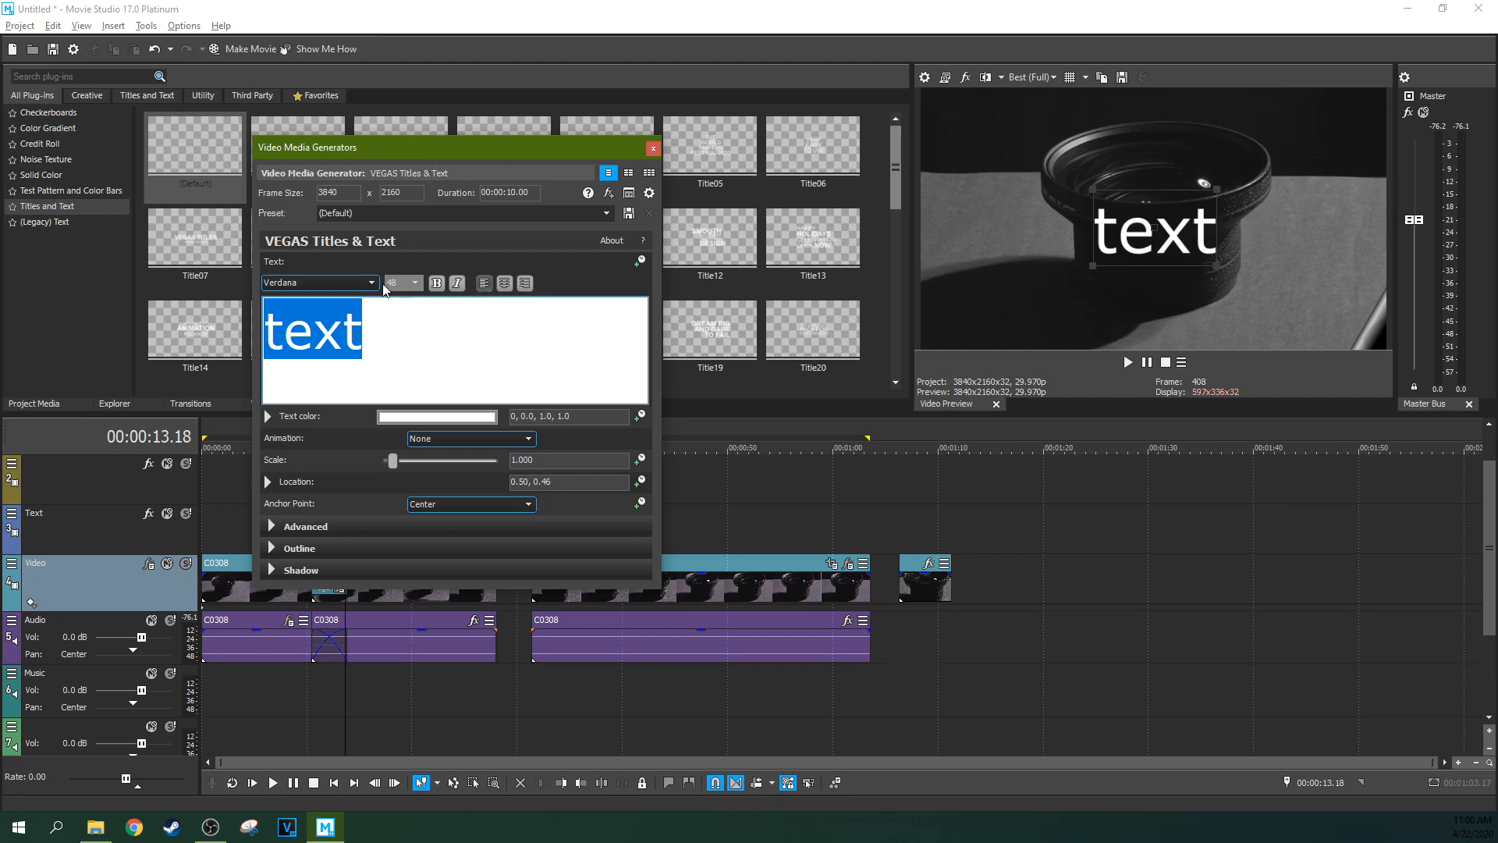
pyautogui.click(372, 283)
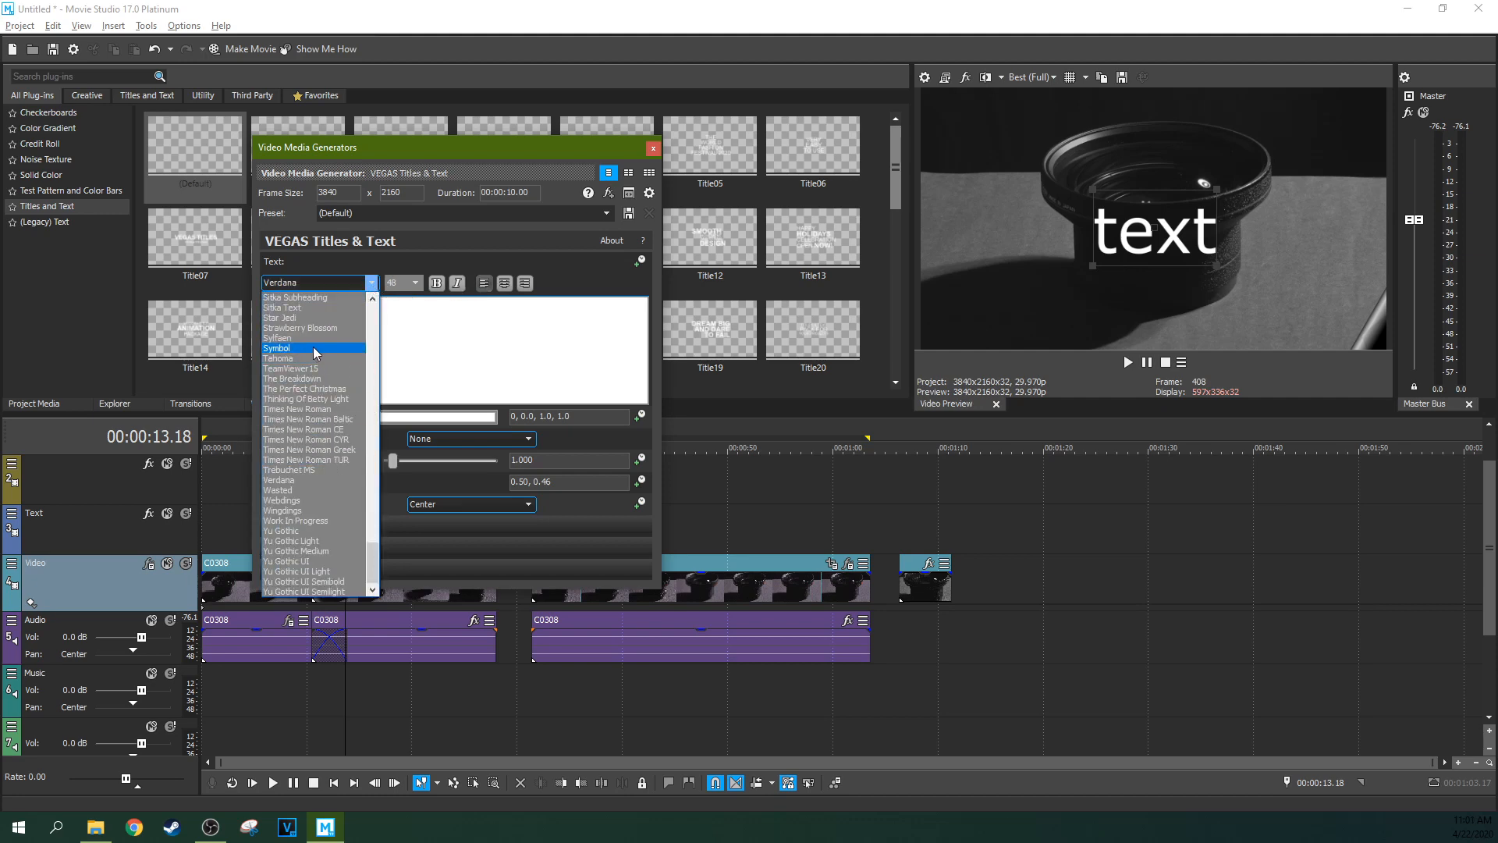
pyautogui.click(313, 348)
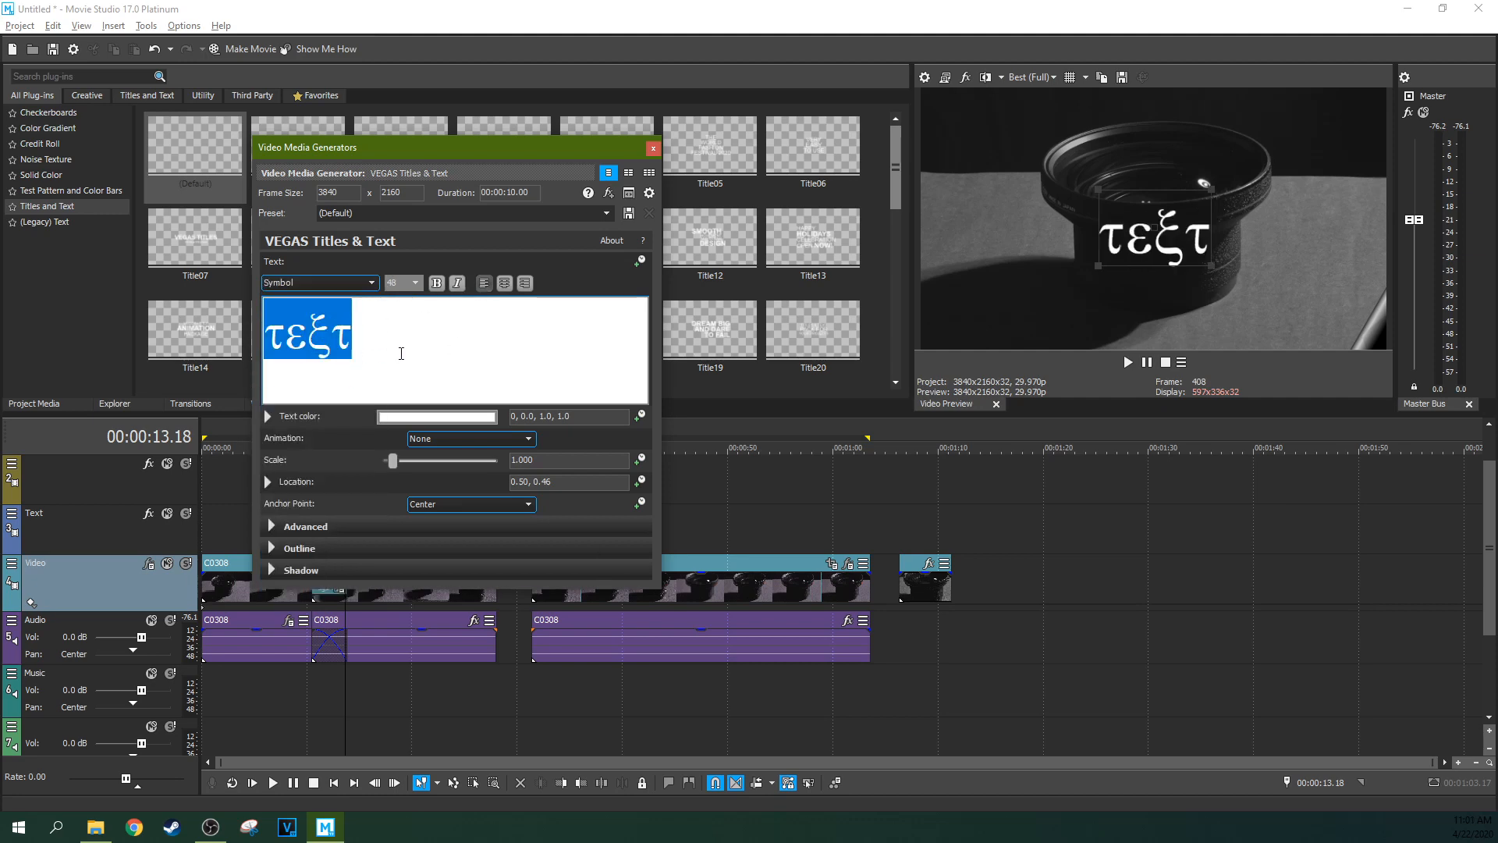
# - Color the title text red (HSV 0, 0.88, 0.77) and set its scale to 1.312
pyautogui.click(432, 418)
pyautogui.click(444, 491)
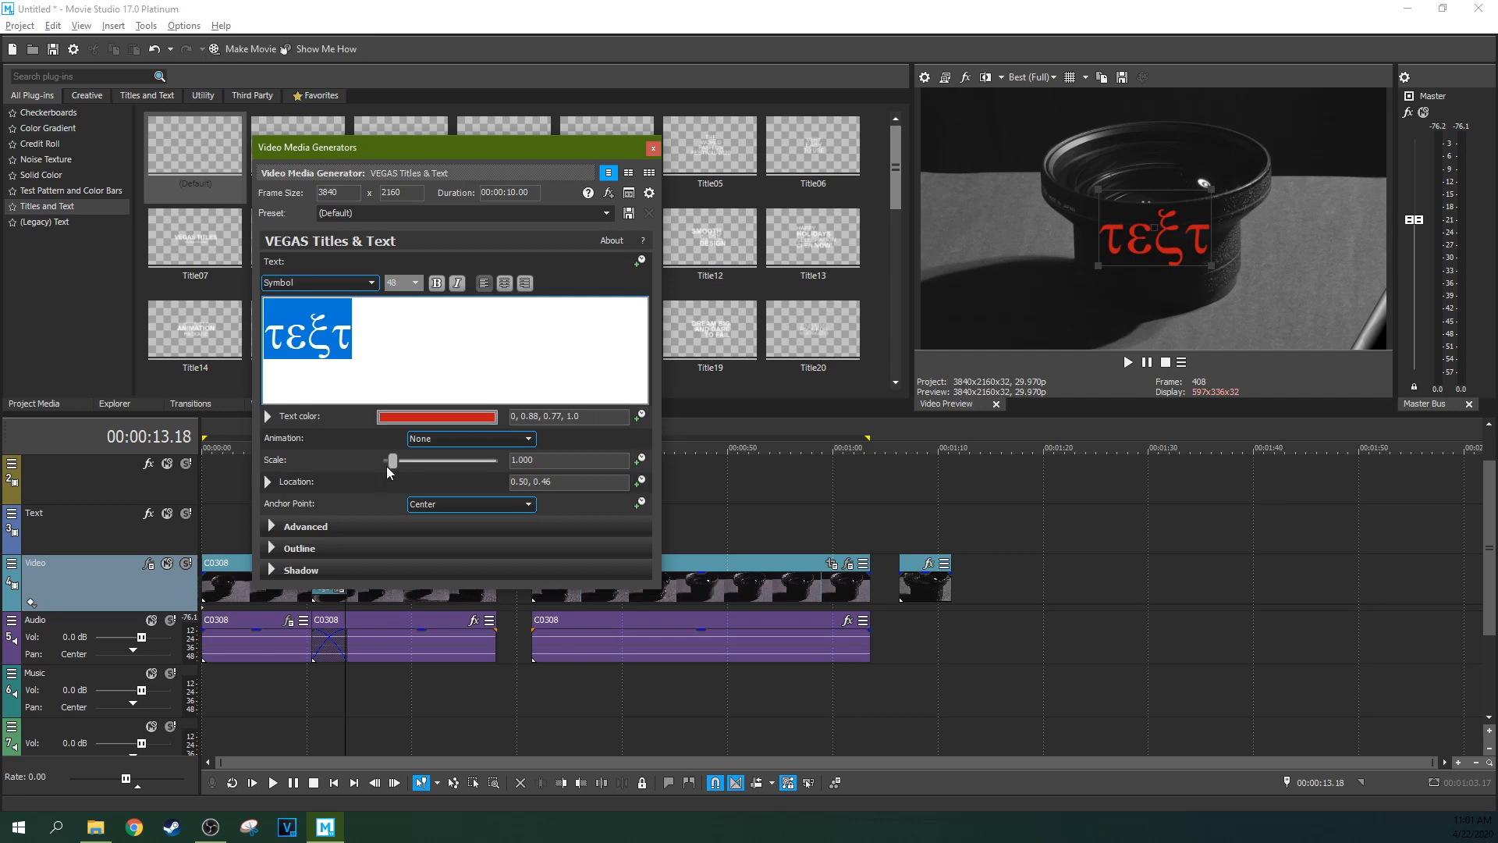
pyautogui.moveTo(396, 466); pyautogui.dragTo(398, 464)
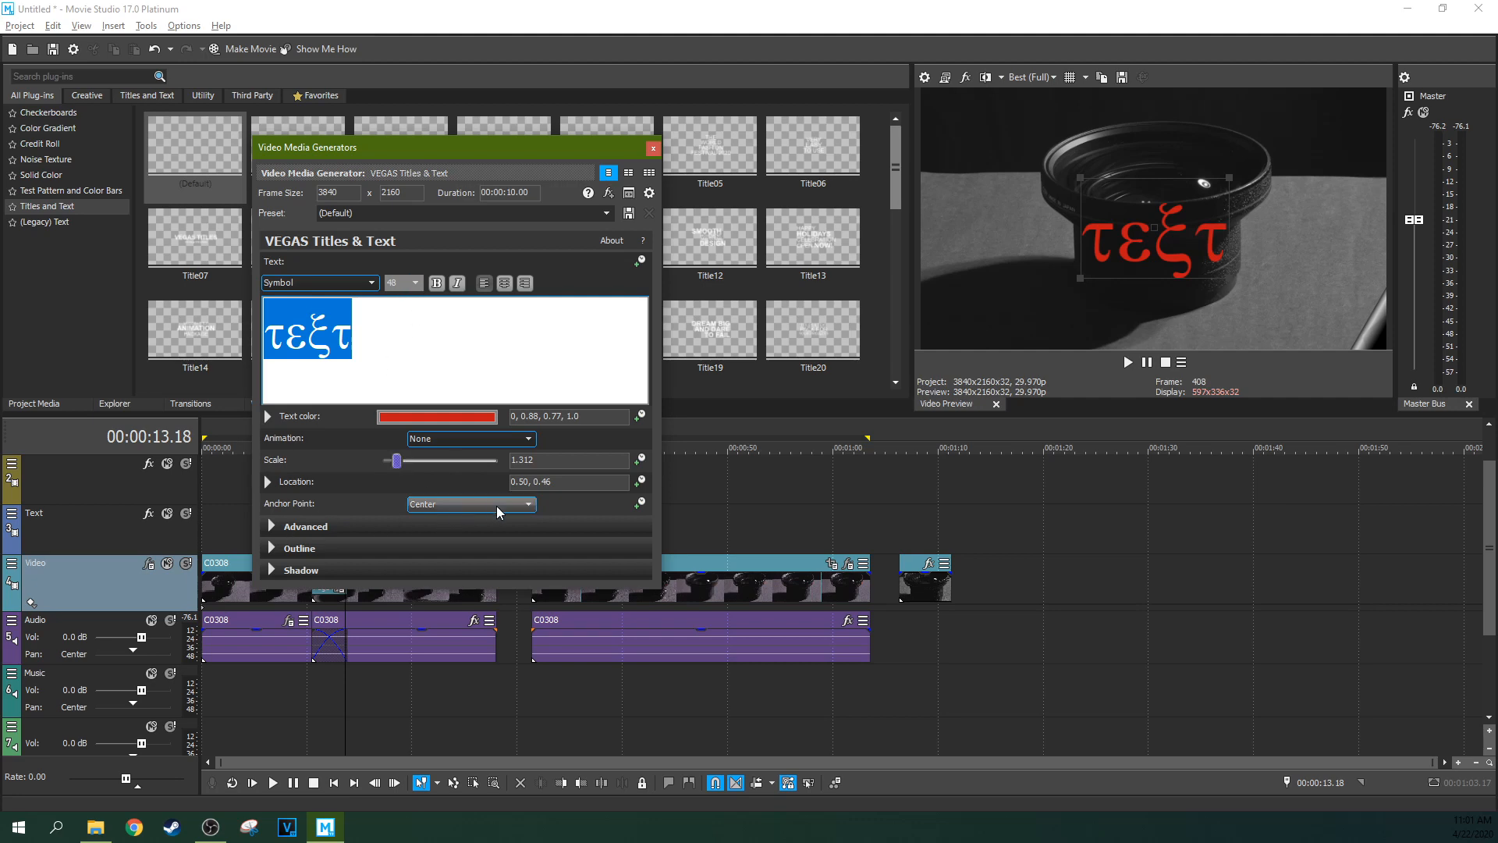
# - Give the title a fully opaque red background (HSV 0, 1.0, 1.0) in its advanced settings
pyautogui.click(274, 526)
pyautogui.moveTo(654, 390); pyautogui.dragTo(594, 537)
pyautogui.click(436, 471)
pyautogui.moveTo(396, 556); pyautogui.dragTo(469, 513)
pyautogui.click(573, 441)
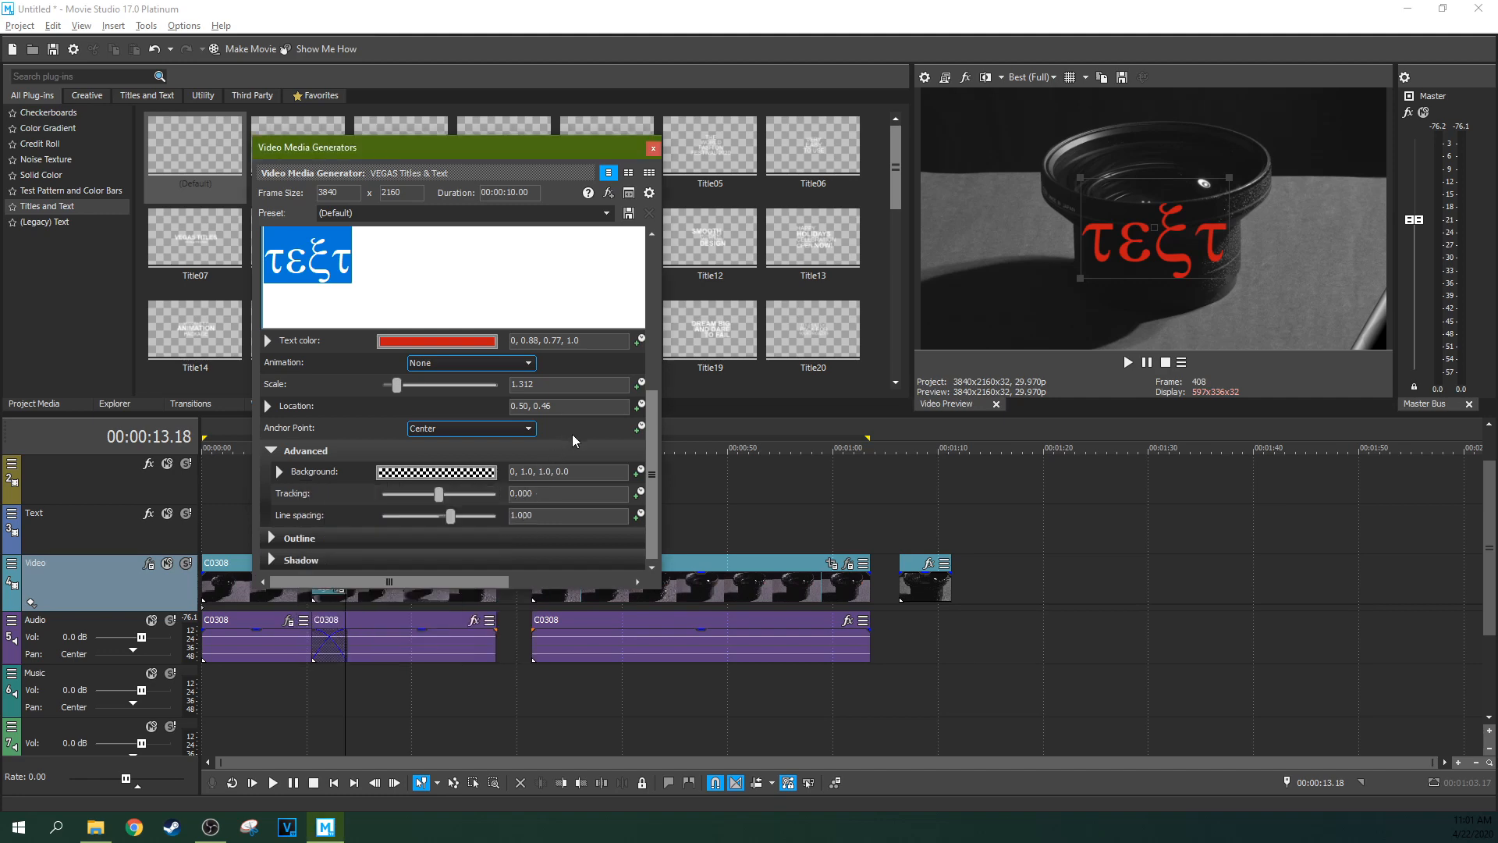
pyautogui.click(477, 473)
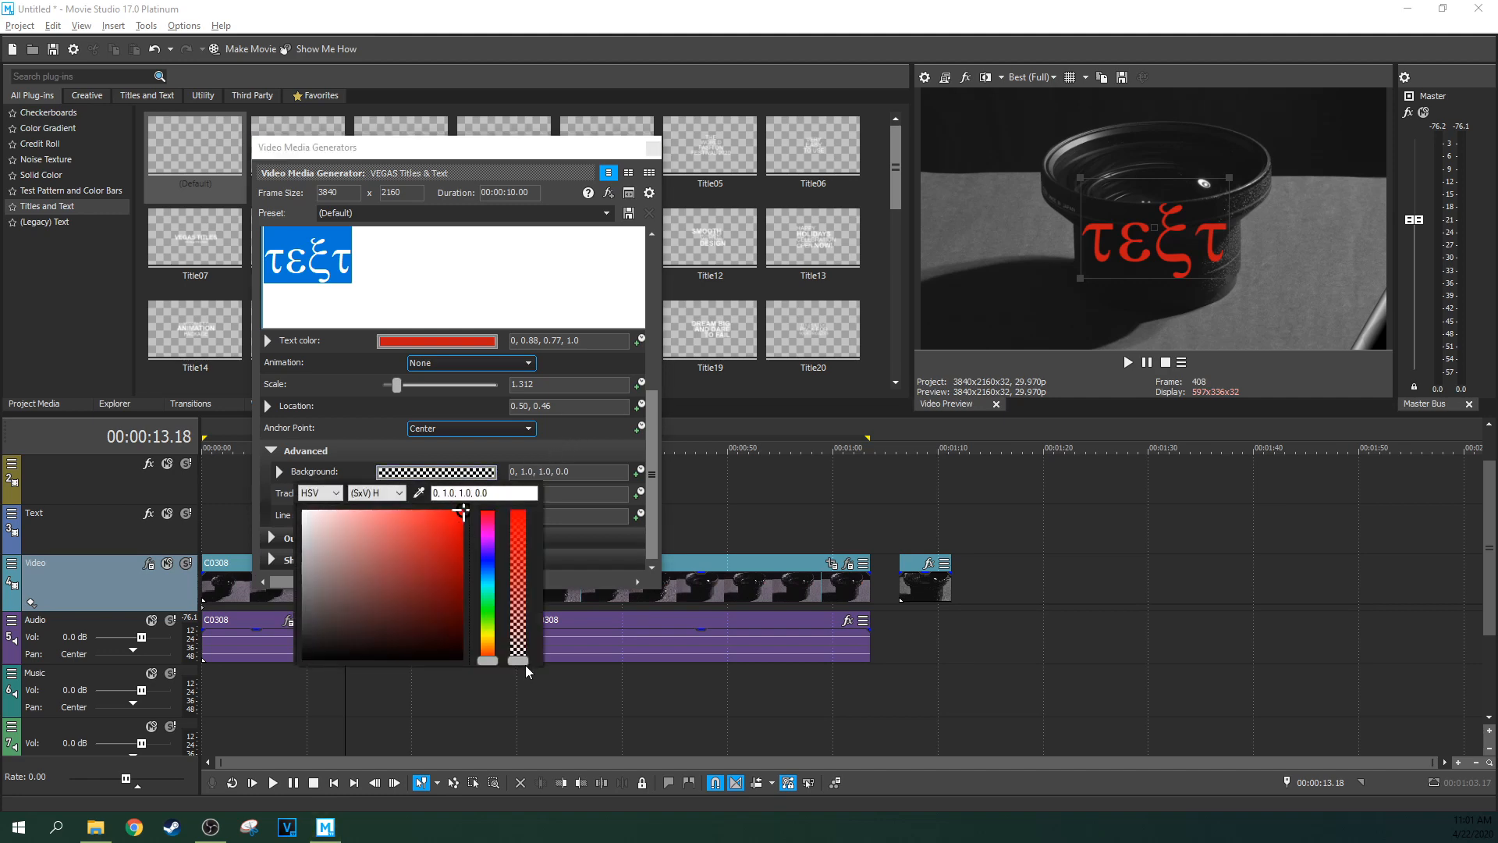
pyautogui.moveTo(528, 669); pyautogui.dragTo(532, 505)
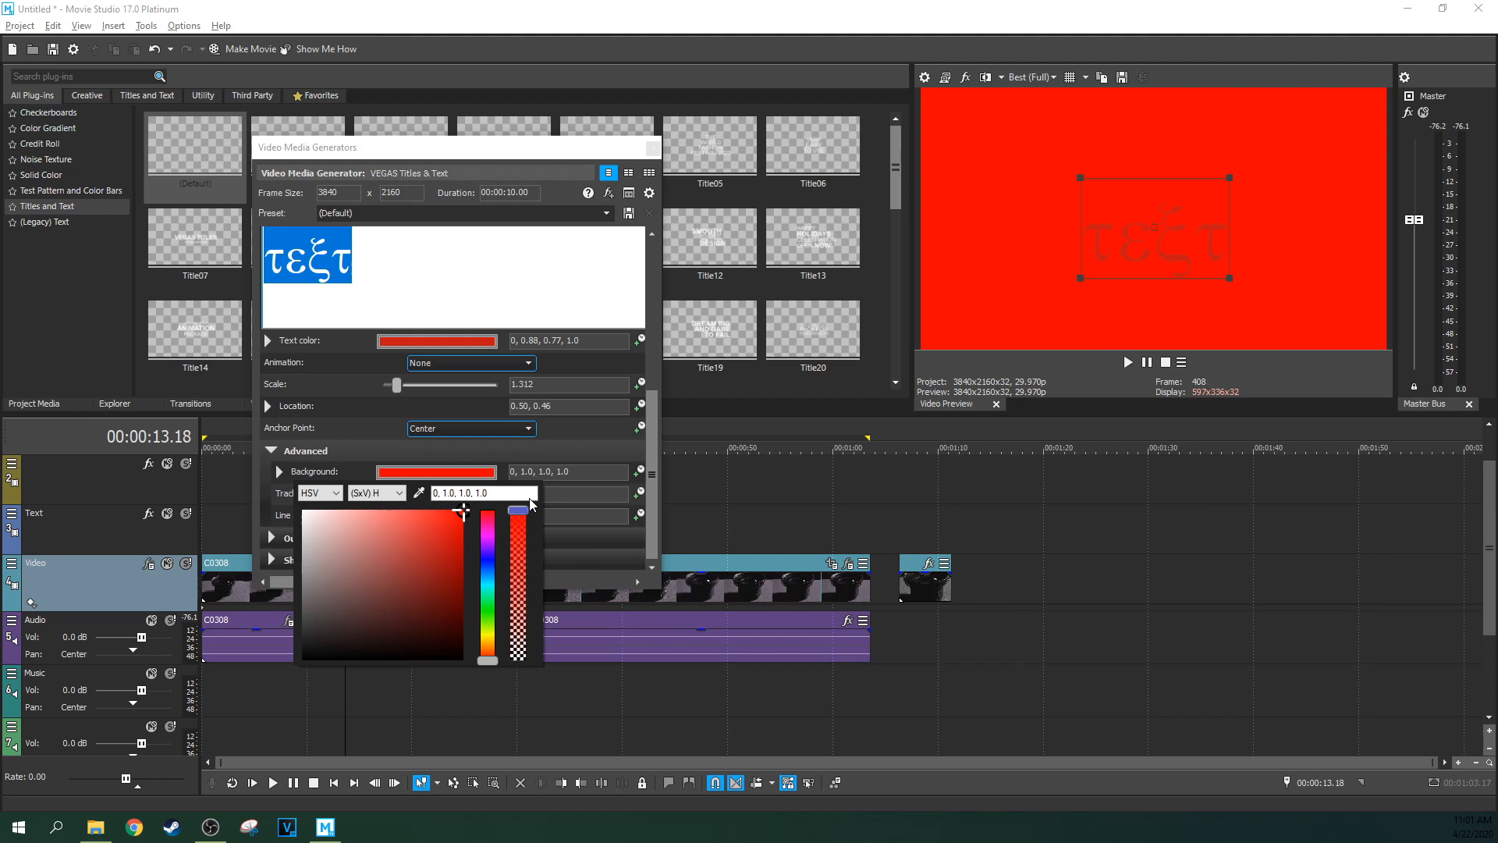
# - Make the title's text color fully transparent by setting its alpha to 0.0
pyautogui.click(483, 343)
pyautogui.click(483, 344)
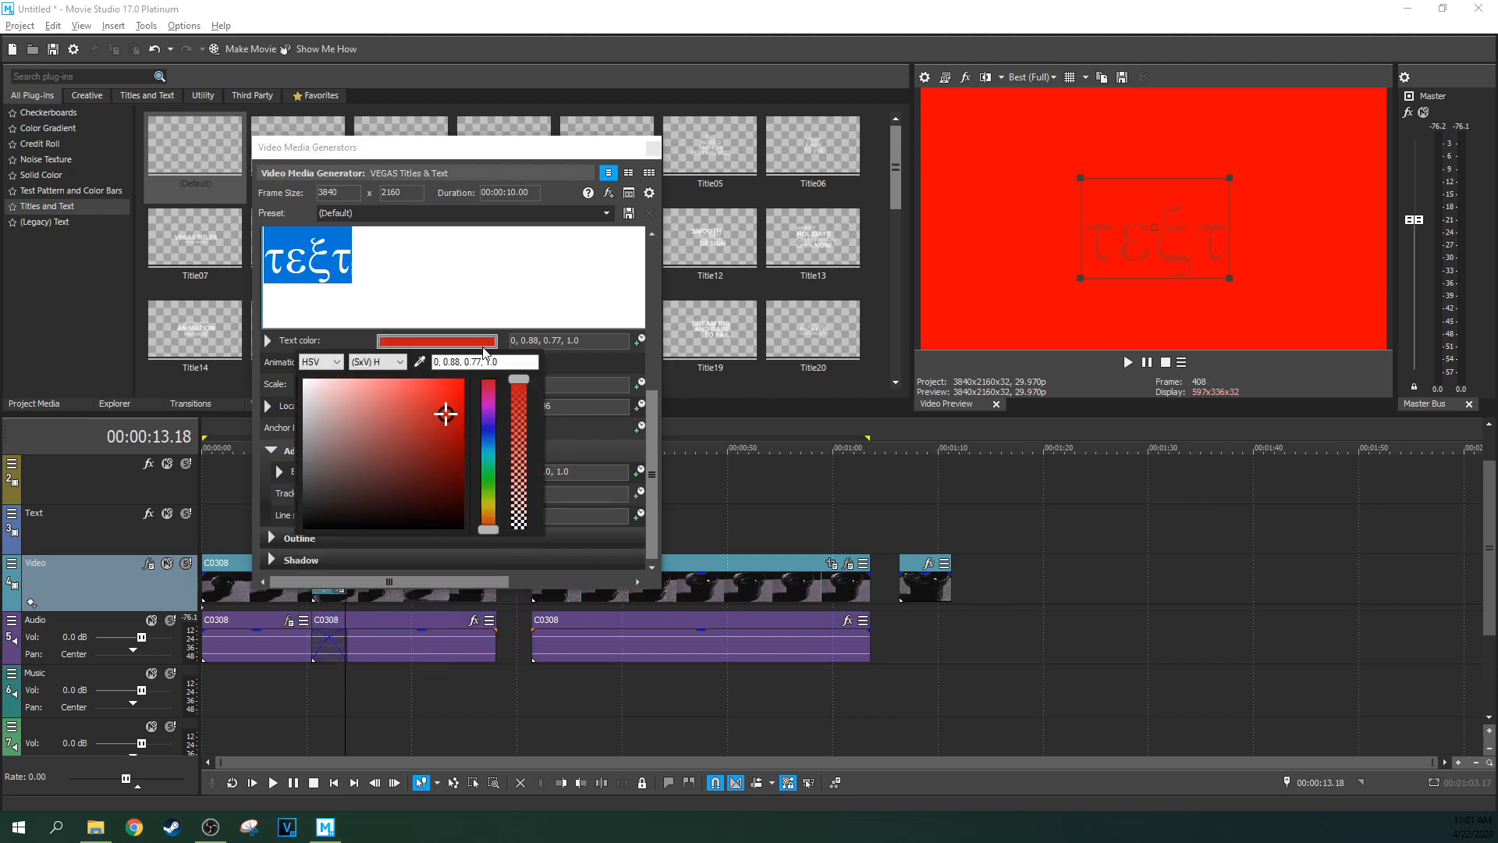
pyautogui.click(528, 529)
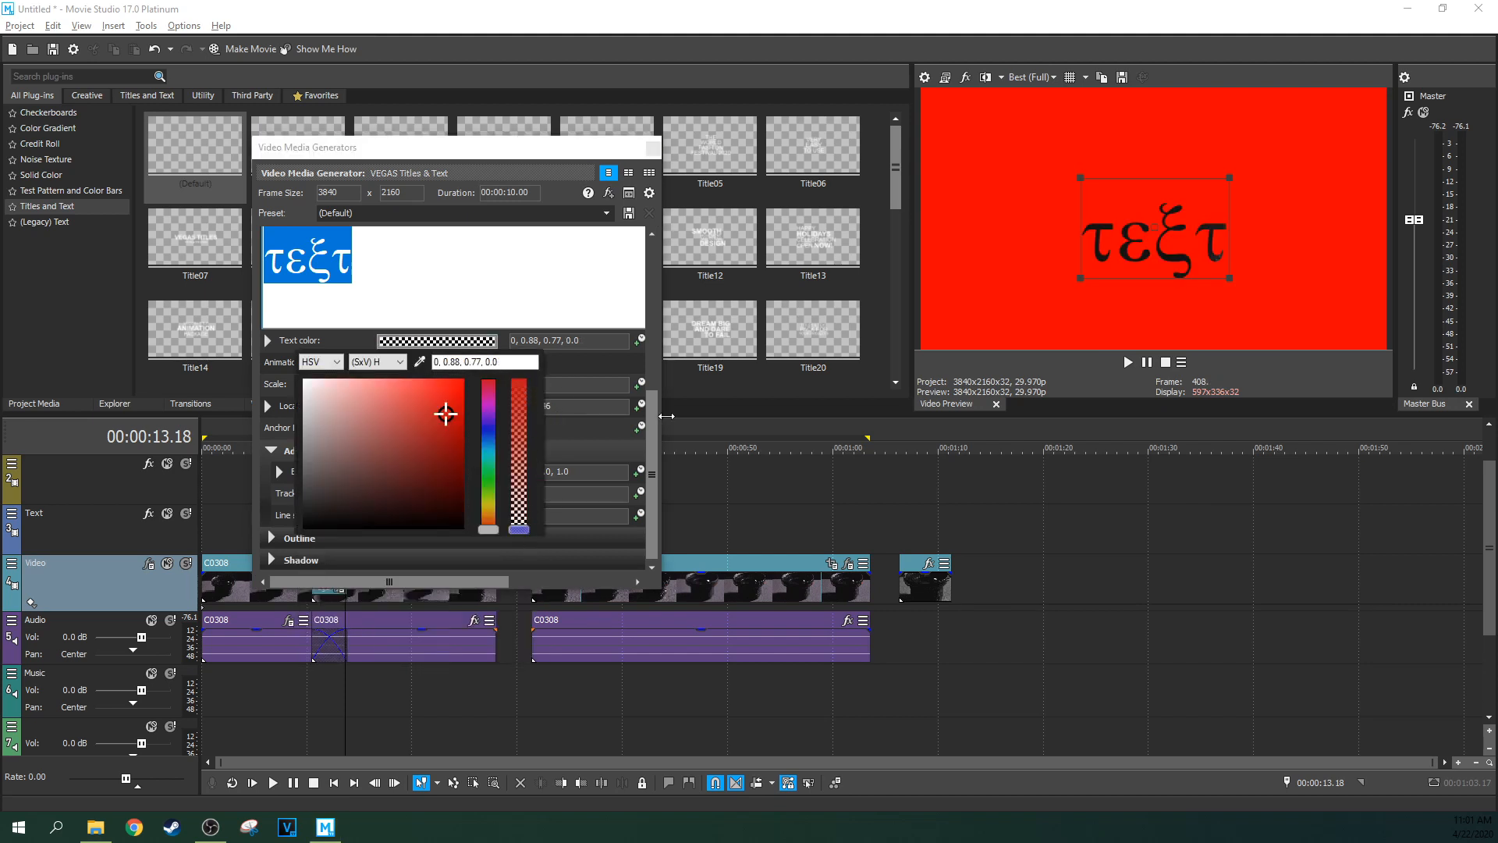
# - Close the color picker and play back the middle of the title to preview its transparent lettering over the red background
pyautogui.click(636, 384)
pyautogui.click(398, 655)
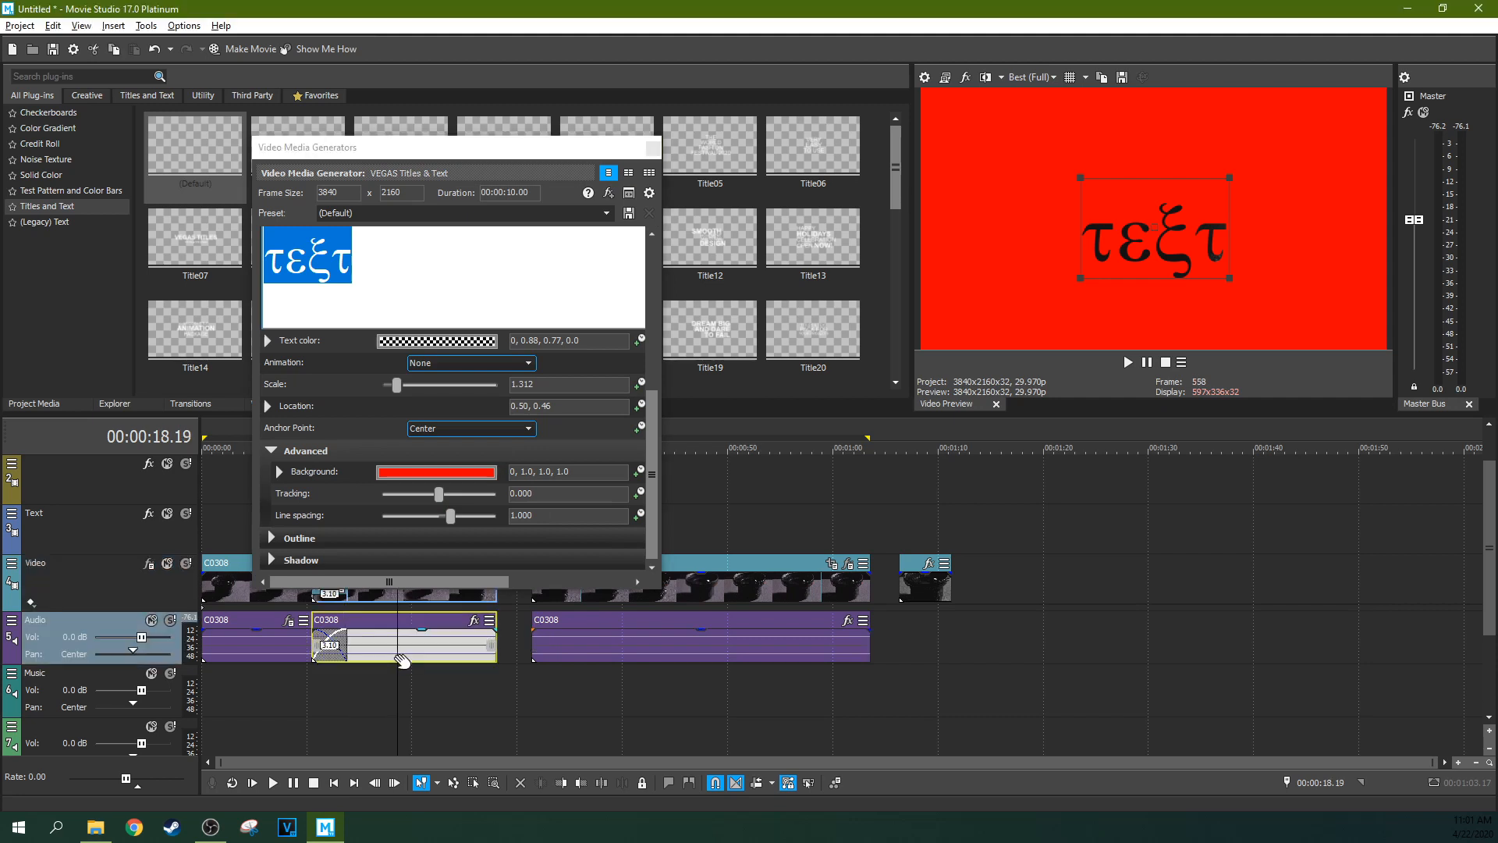
pyautogui.click(1136, 361)
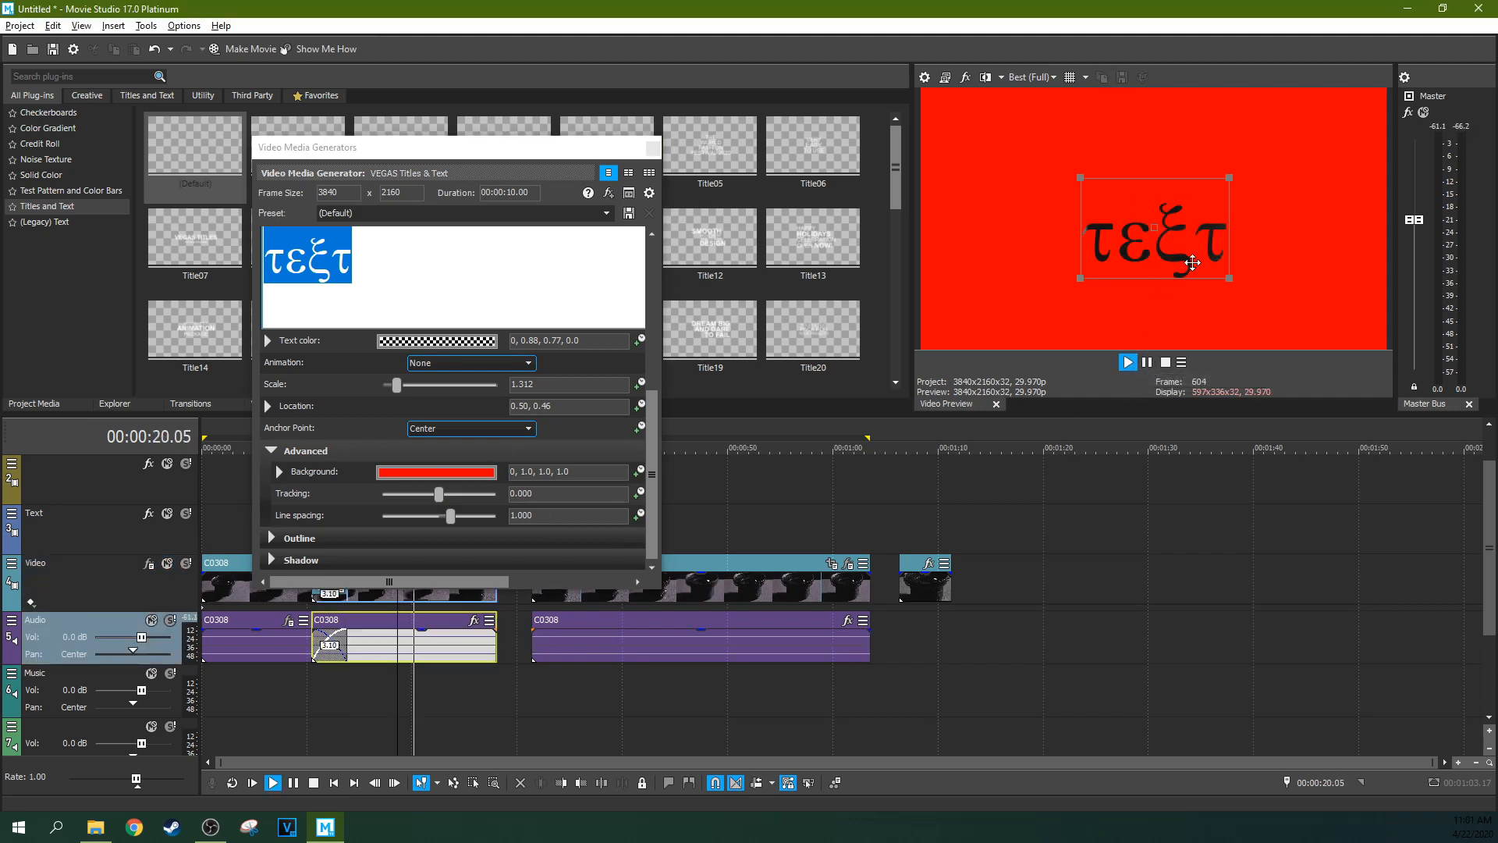
pyautogui.click(1146, 363)
# - Make the title's text color fully opaque white (HSV 0, 0.0, 1.0 with alpha 1.0)
pyautogui.click(431, 344)
pyautogui.moveTo(445, 411); pyautogui.dragTo(303, 378)
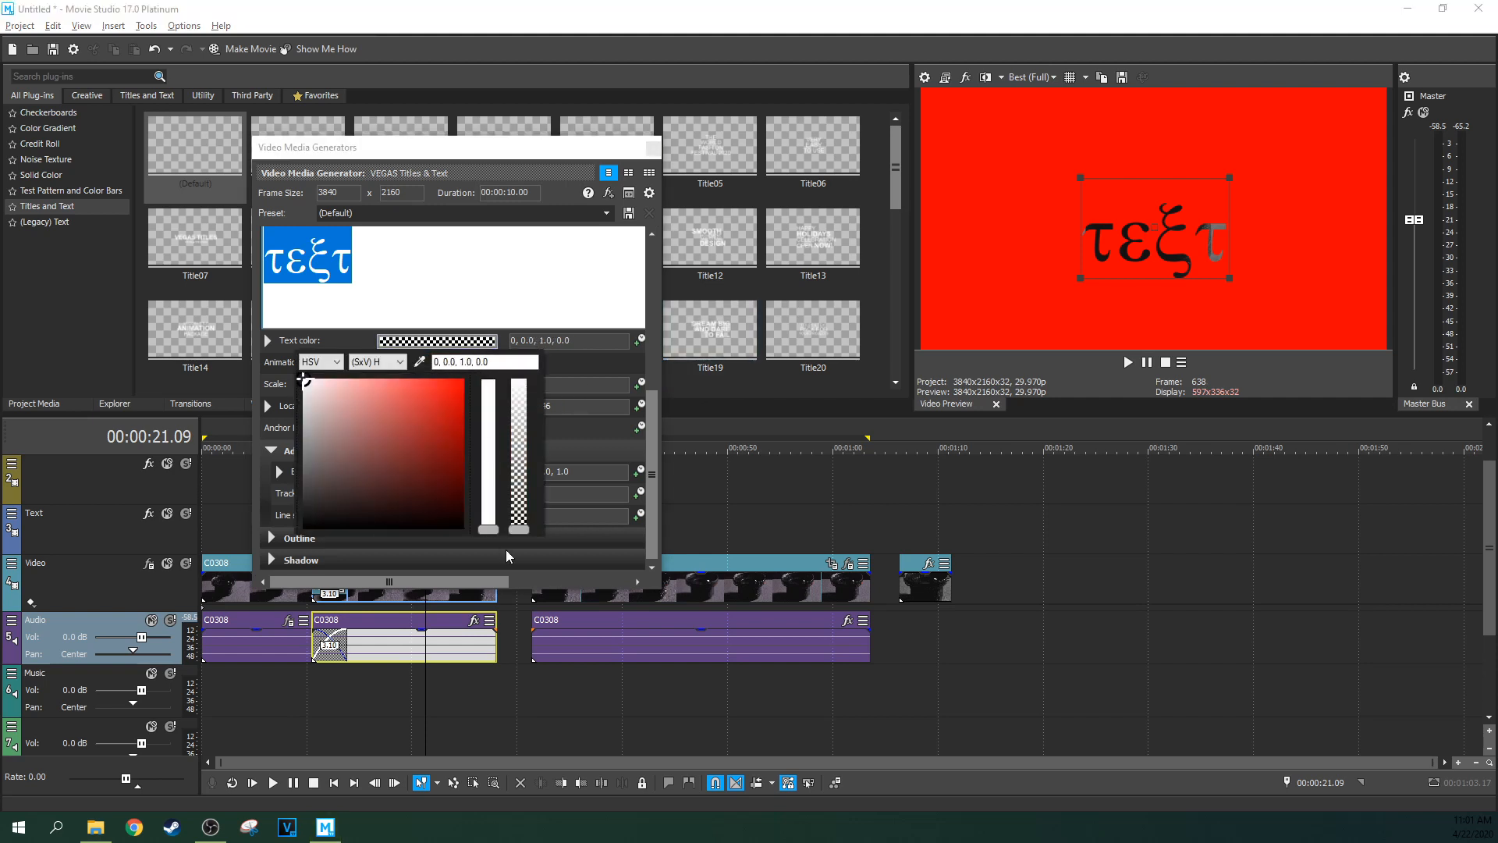
pyautogui.moveTo(517, 531); pyautogui.dragTo(518, 382)
pyautogui.click(468, 473)
pyautogui.click(501, 452)
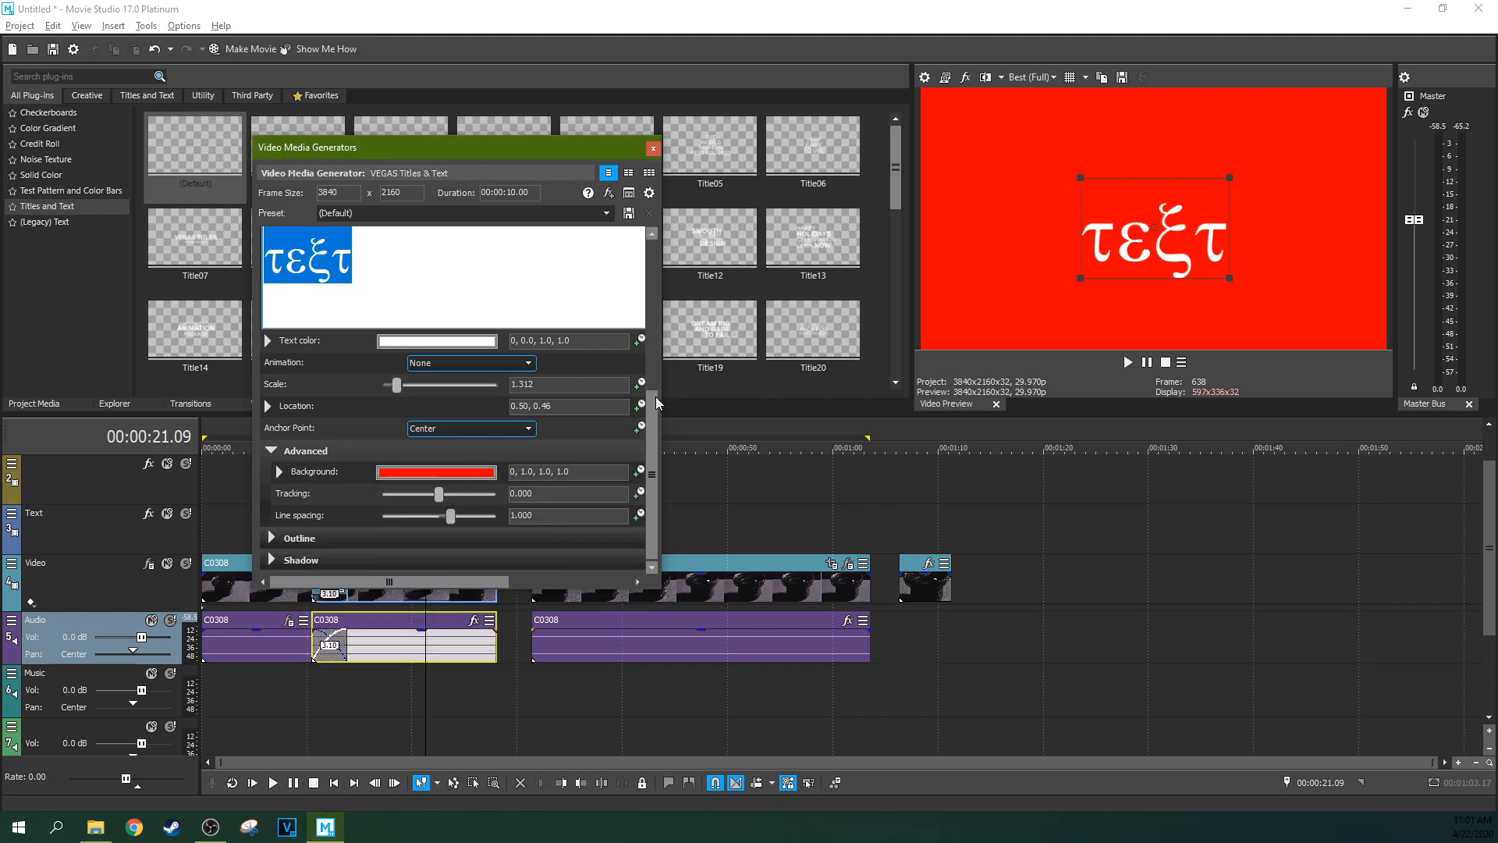
# - Expand the title's Outline and Shadow settings to examine their options, and look through the available title presets
pyautogui.click(272, 538)
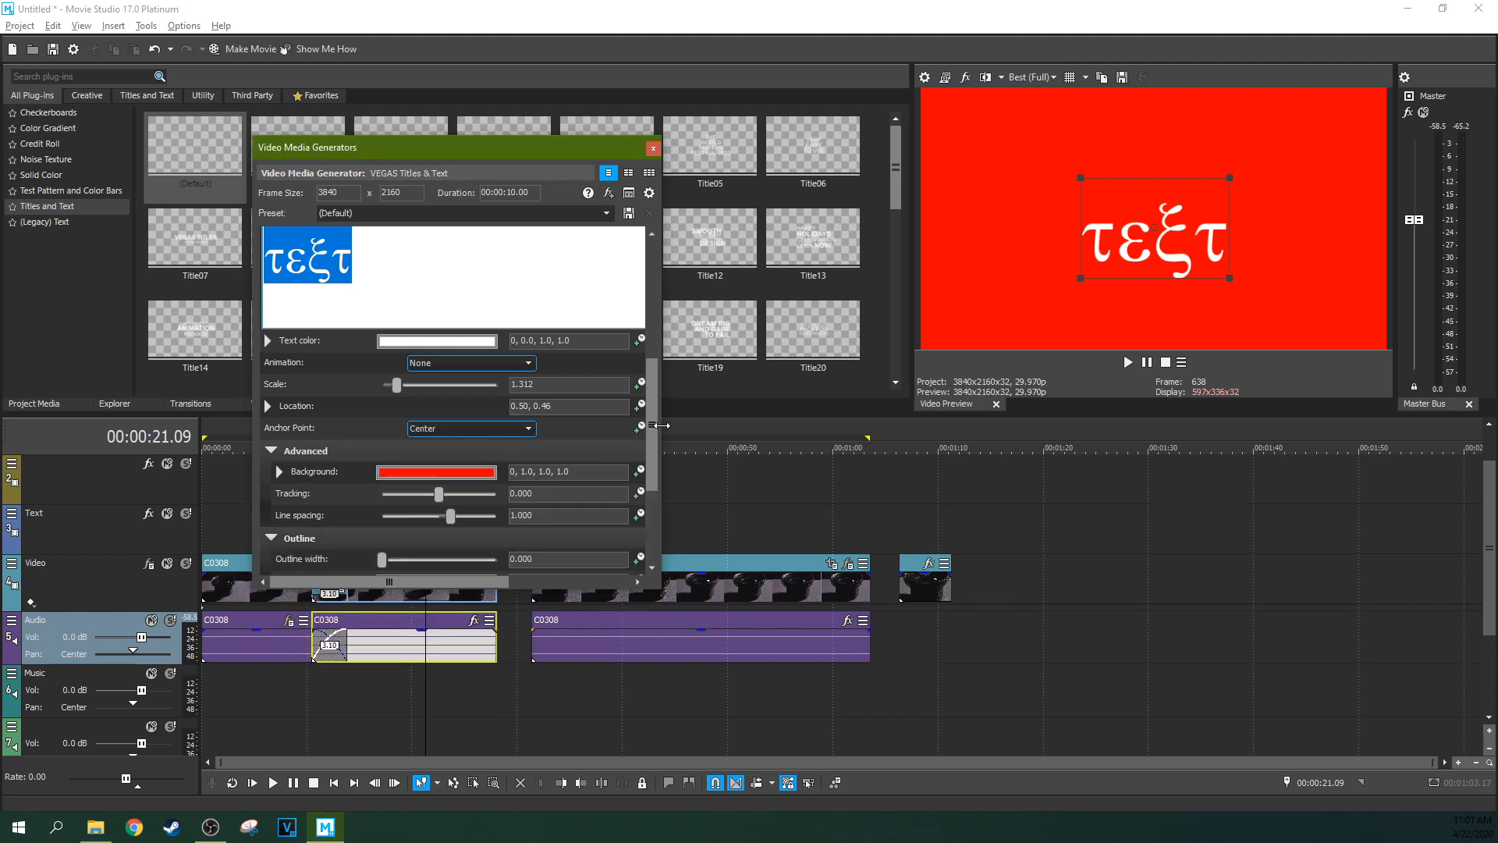
pyautogui.scroll(-2, 642, 521)
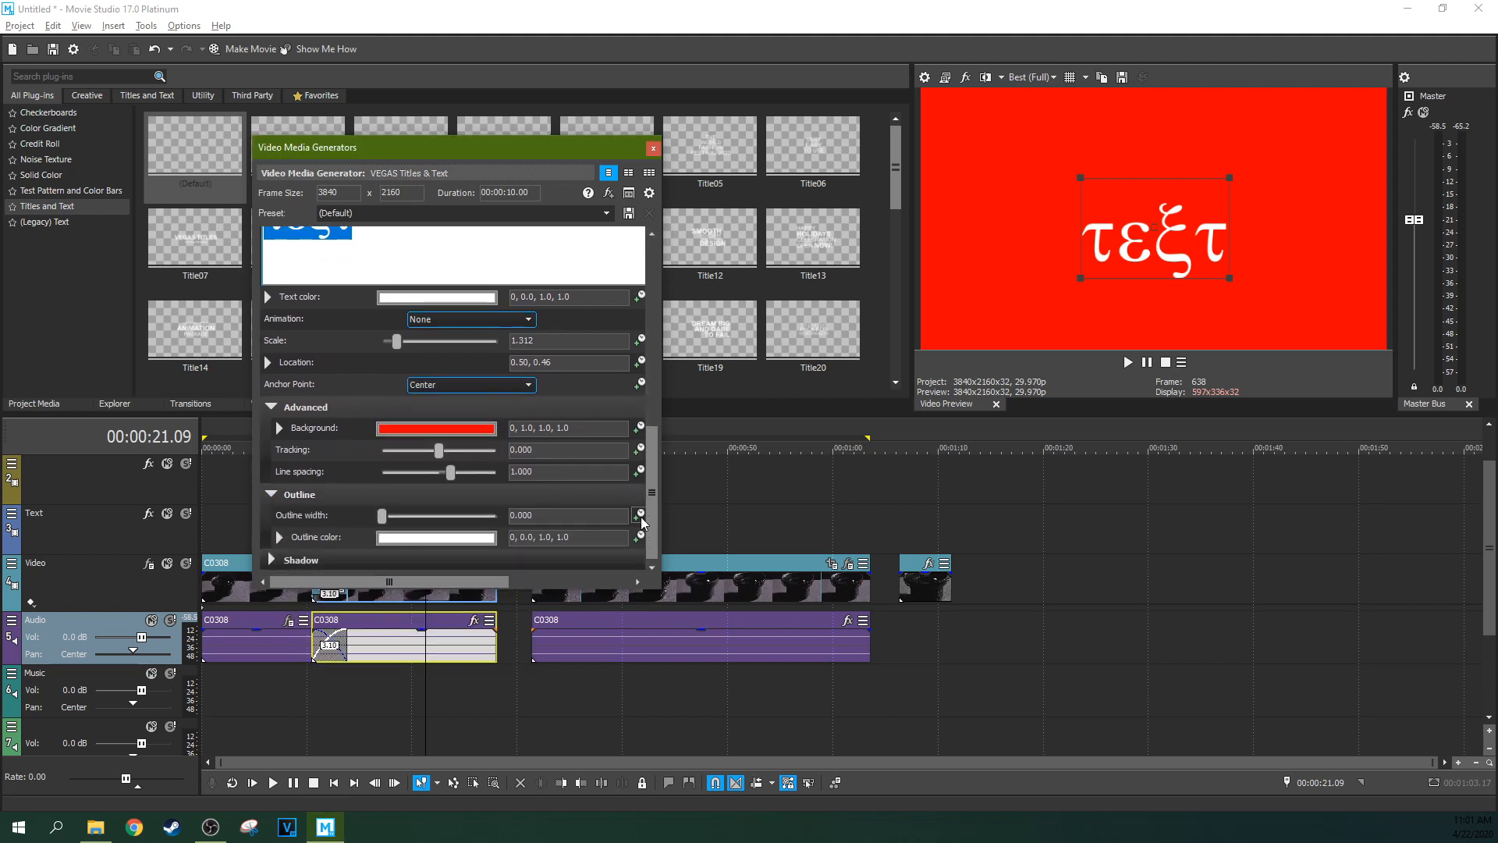
pyautogui.click(269, 561)
pyautogui.moveTo(656, 427); pyautogui.dragTo(648, 550)
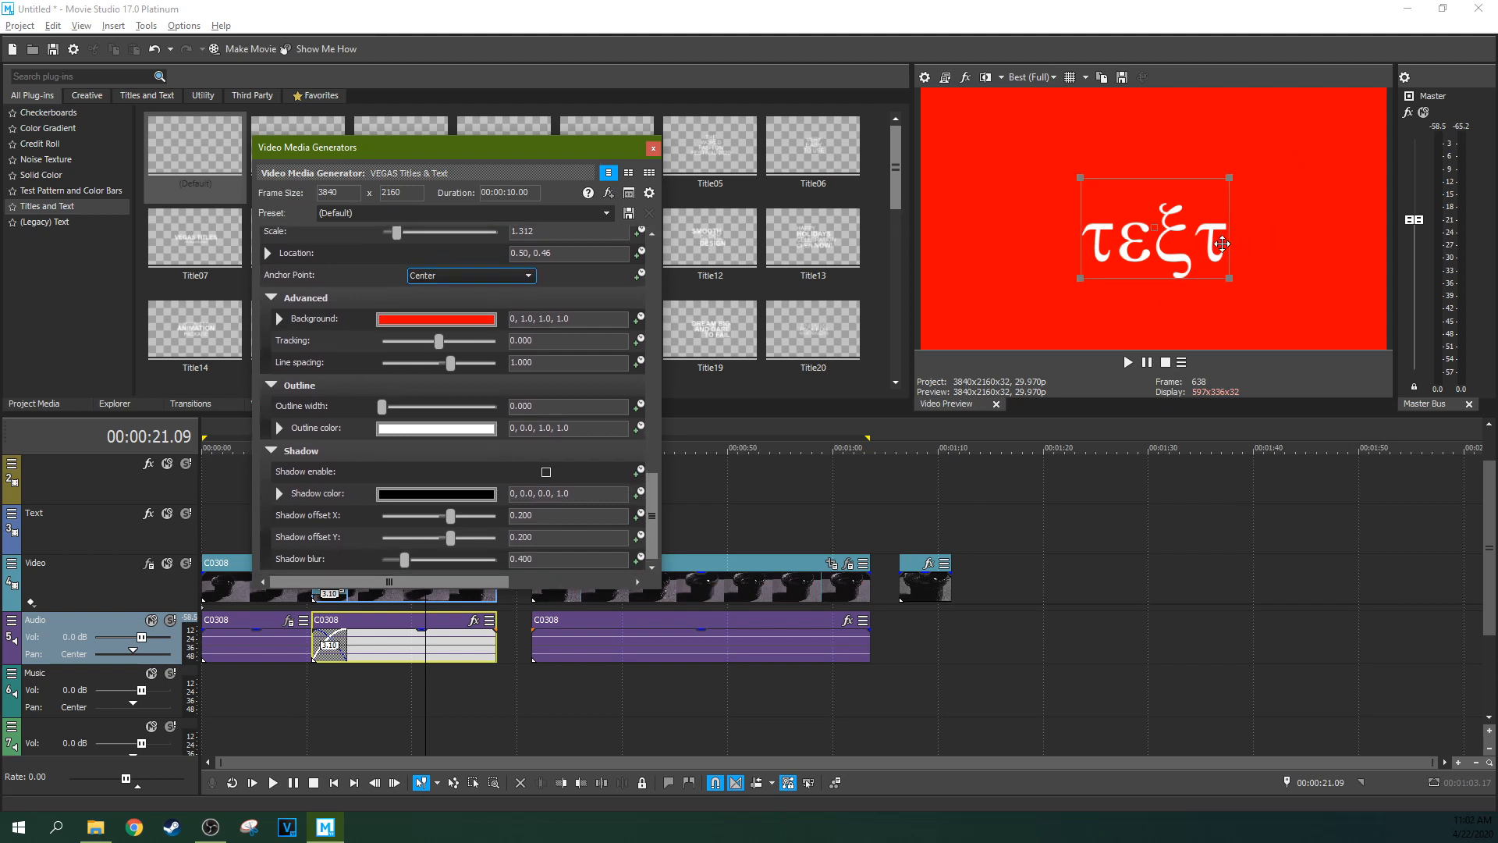
pyautogui.moveTo(652, 515); pyautogui.dragTo(653, 281)
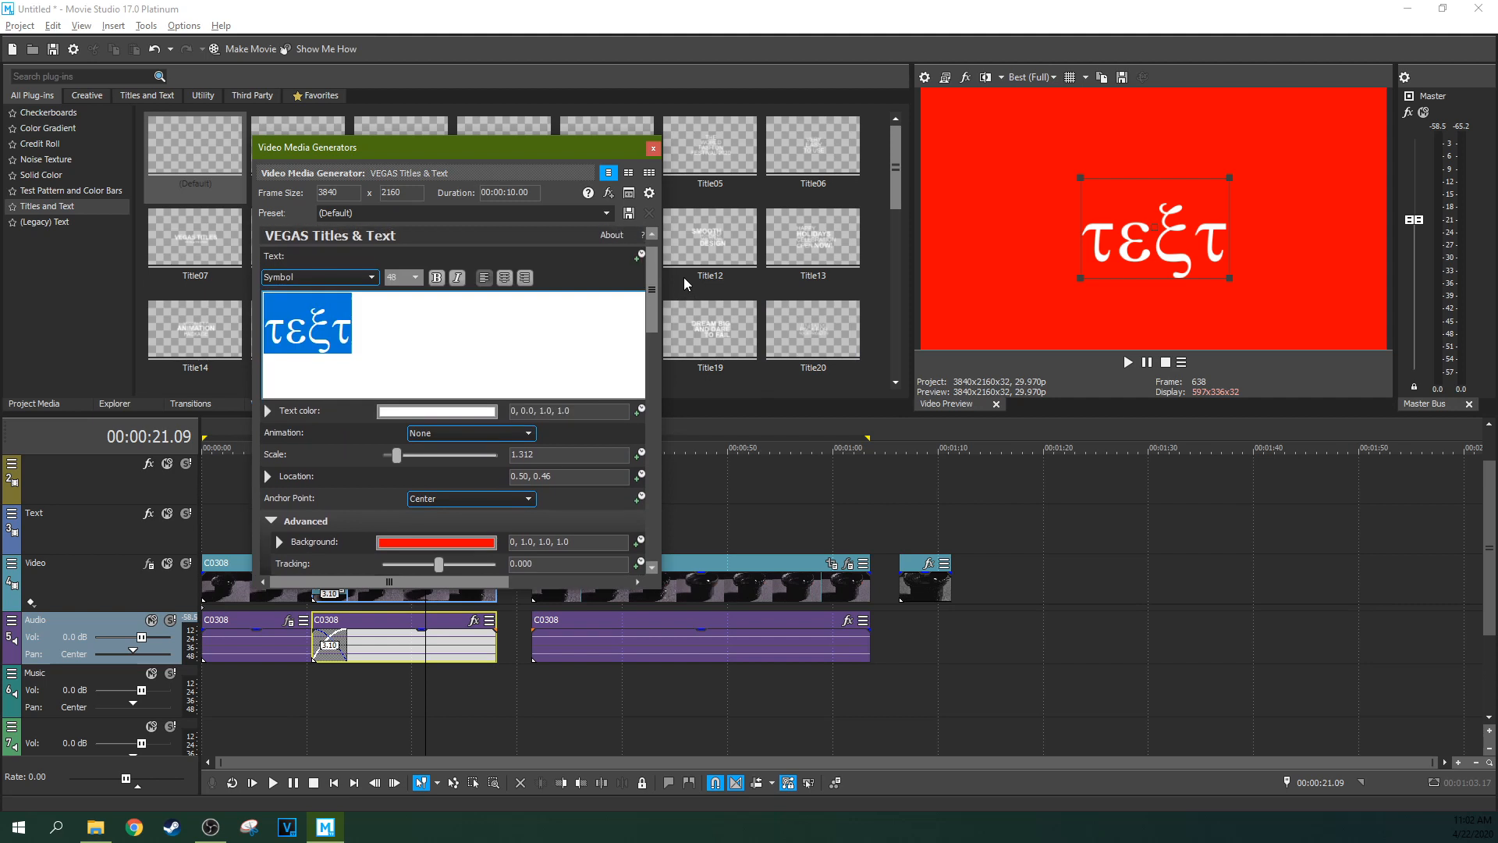
pyautogui.click(607, 213)
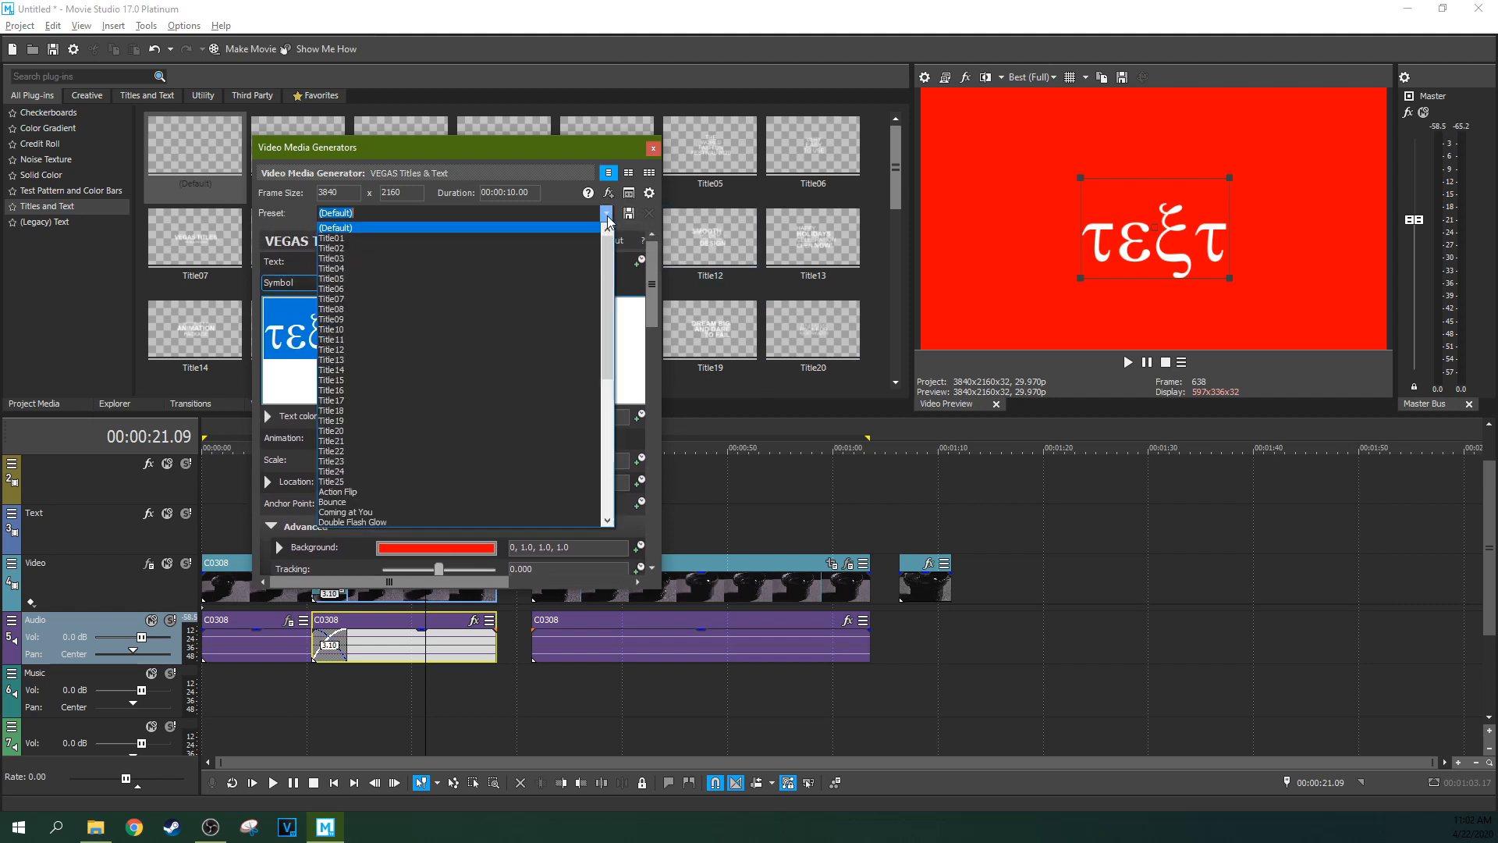
pyautogui.click(649, 231)
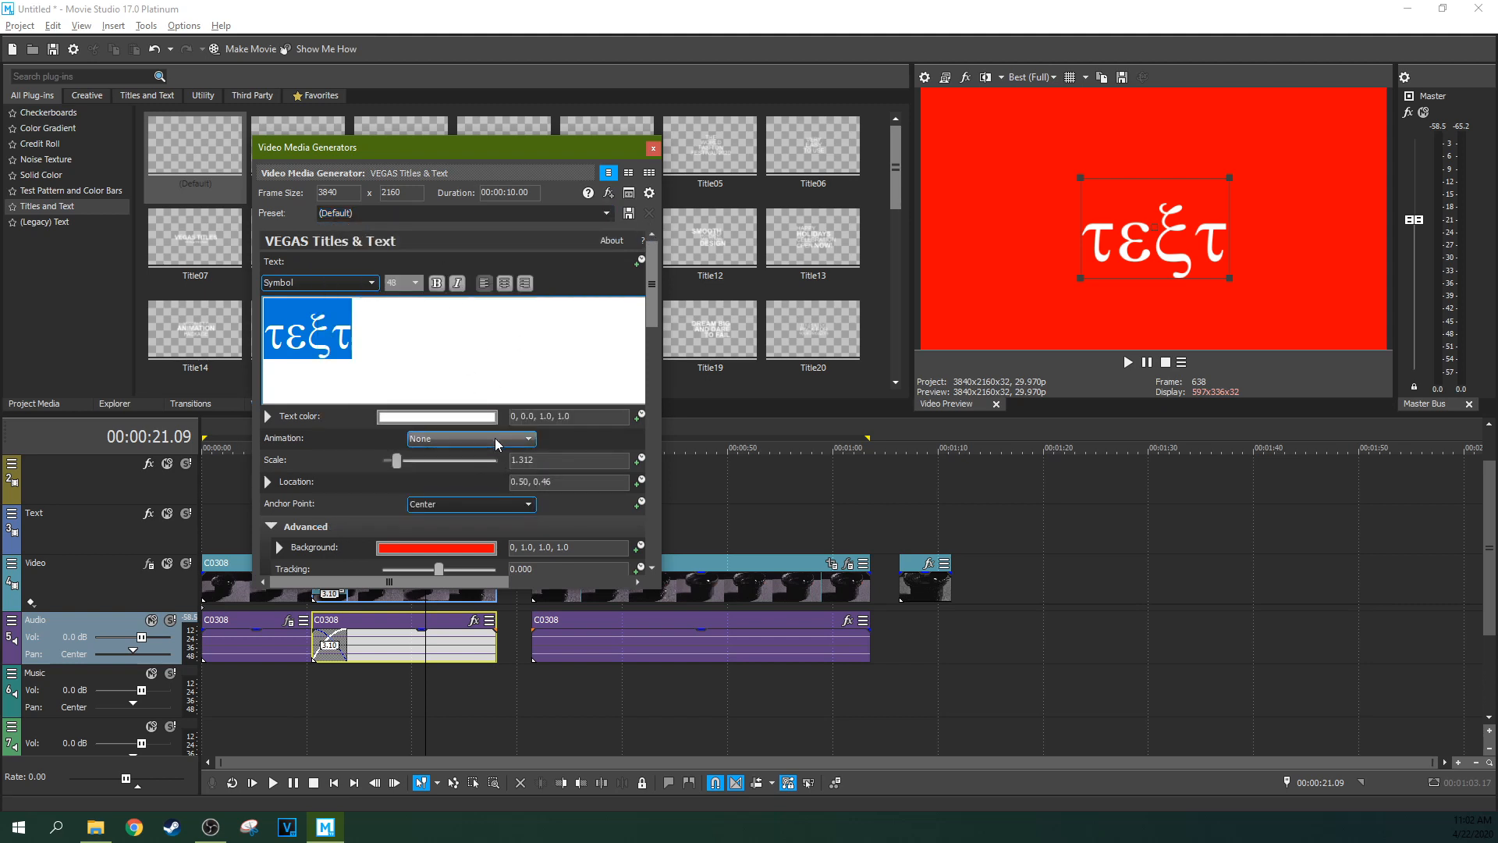
# - Apply the Drop split animation to the title and play the title back from near its start
pyautogui.click(494, 437)
pyautogui.click(433, 454)
pyautogui.click(363, 642)
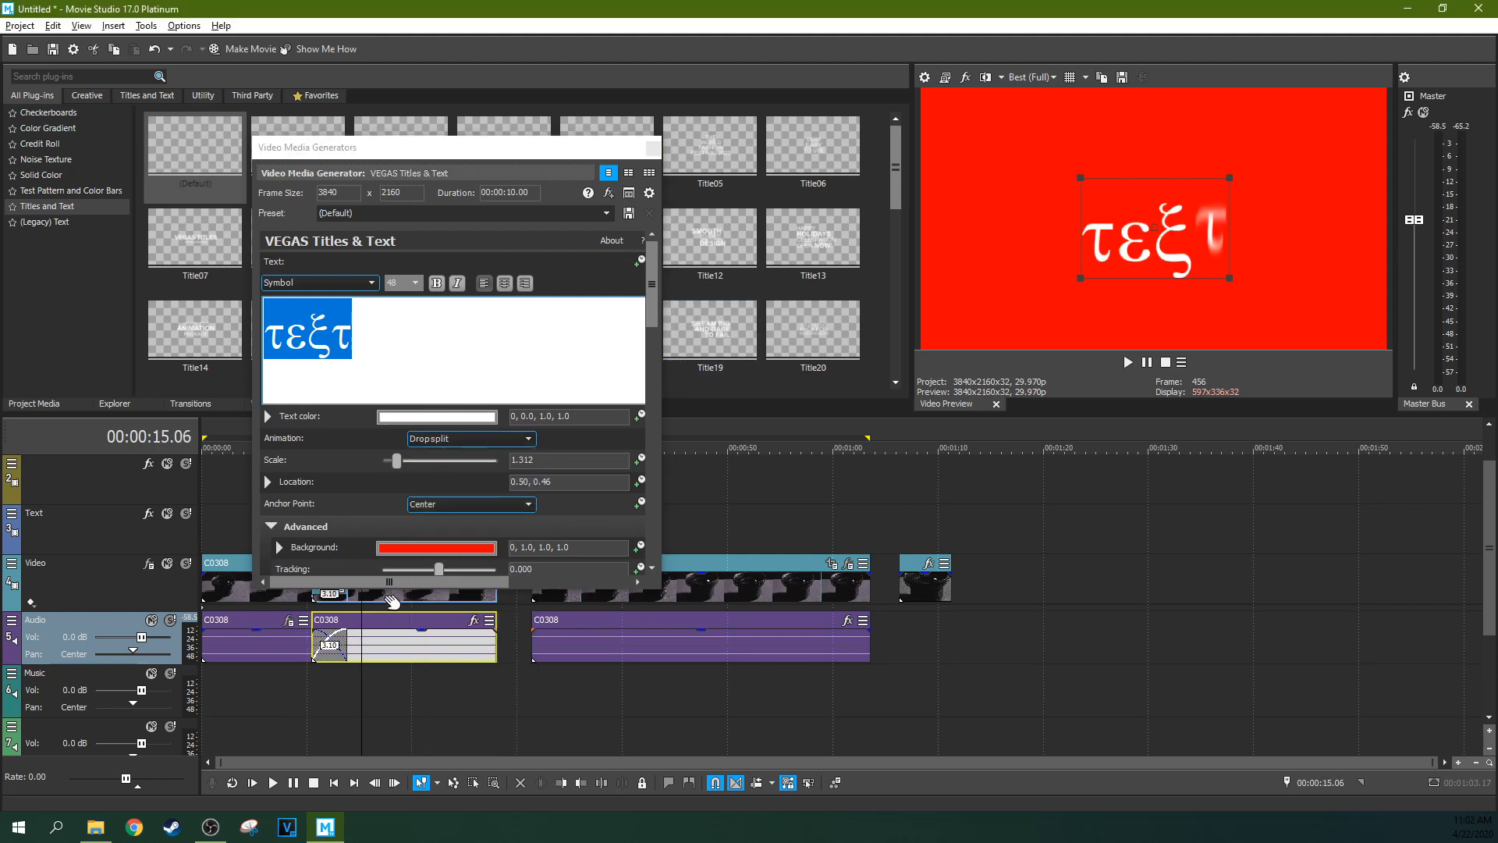
pyautogui.click(1128, 362)
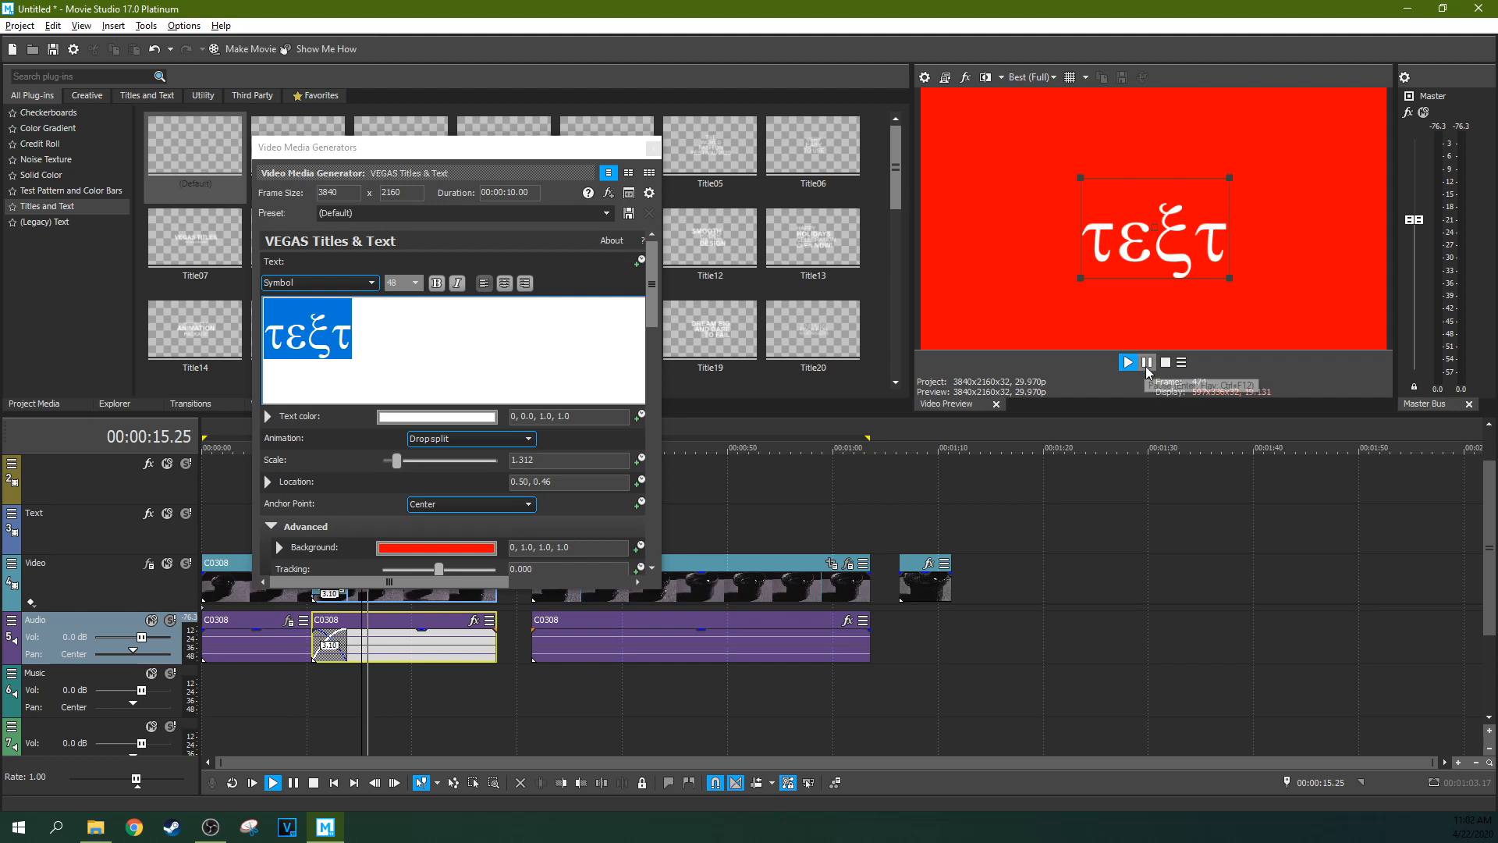
pyautogui.click(298, 678)
pyautogui.click(327, 677)
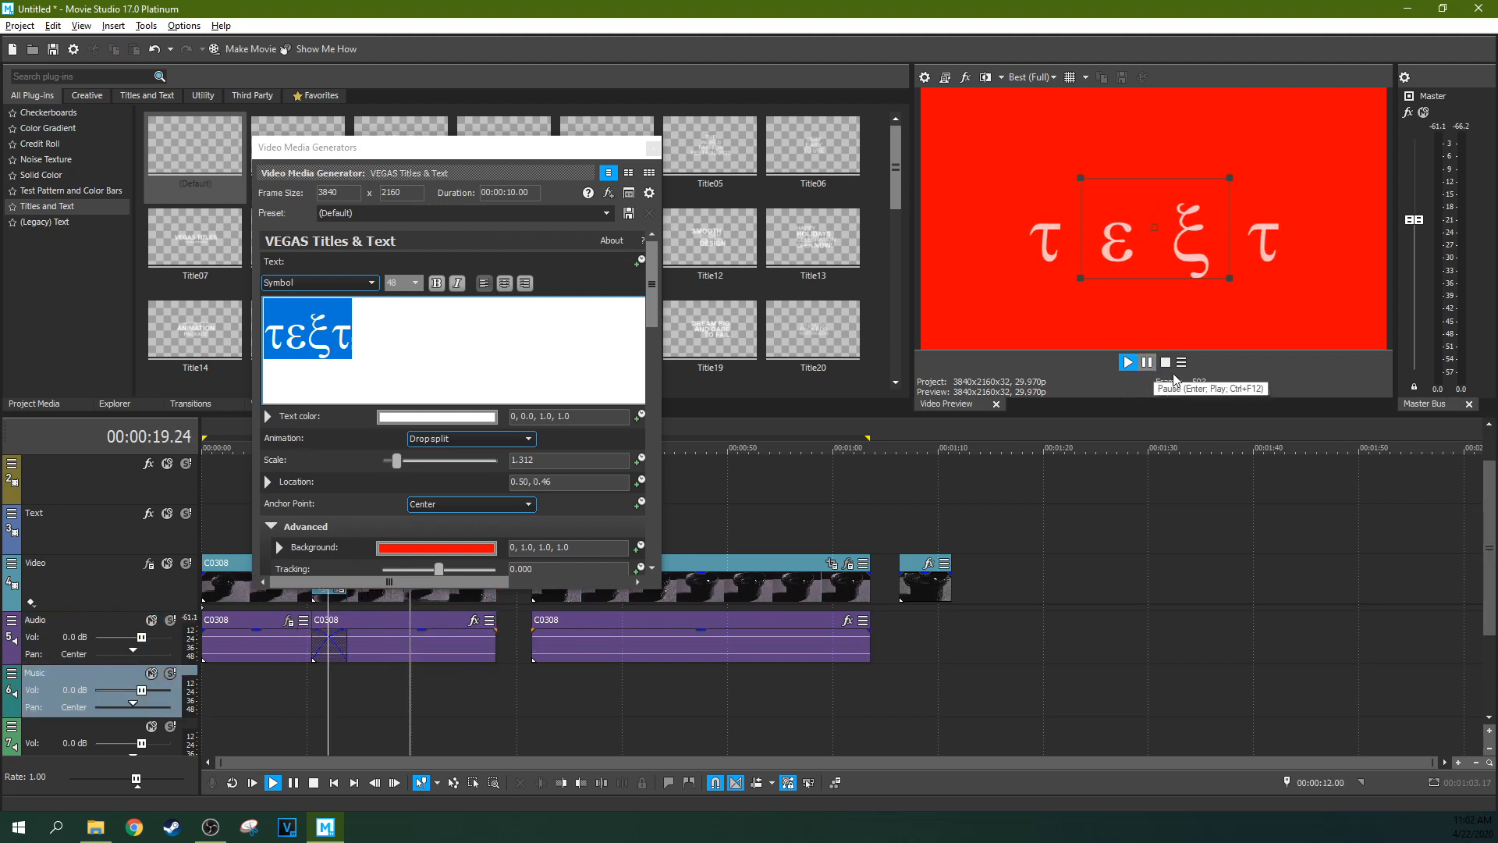
pyautogui.click(1127, 362)
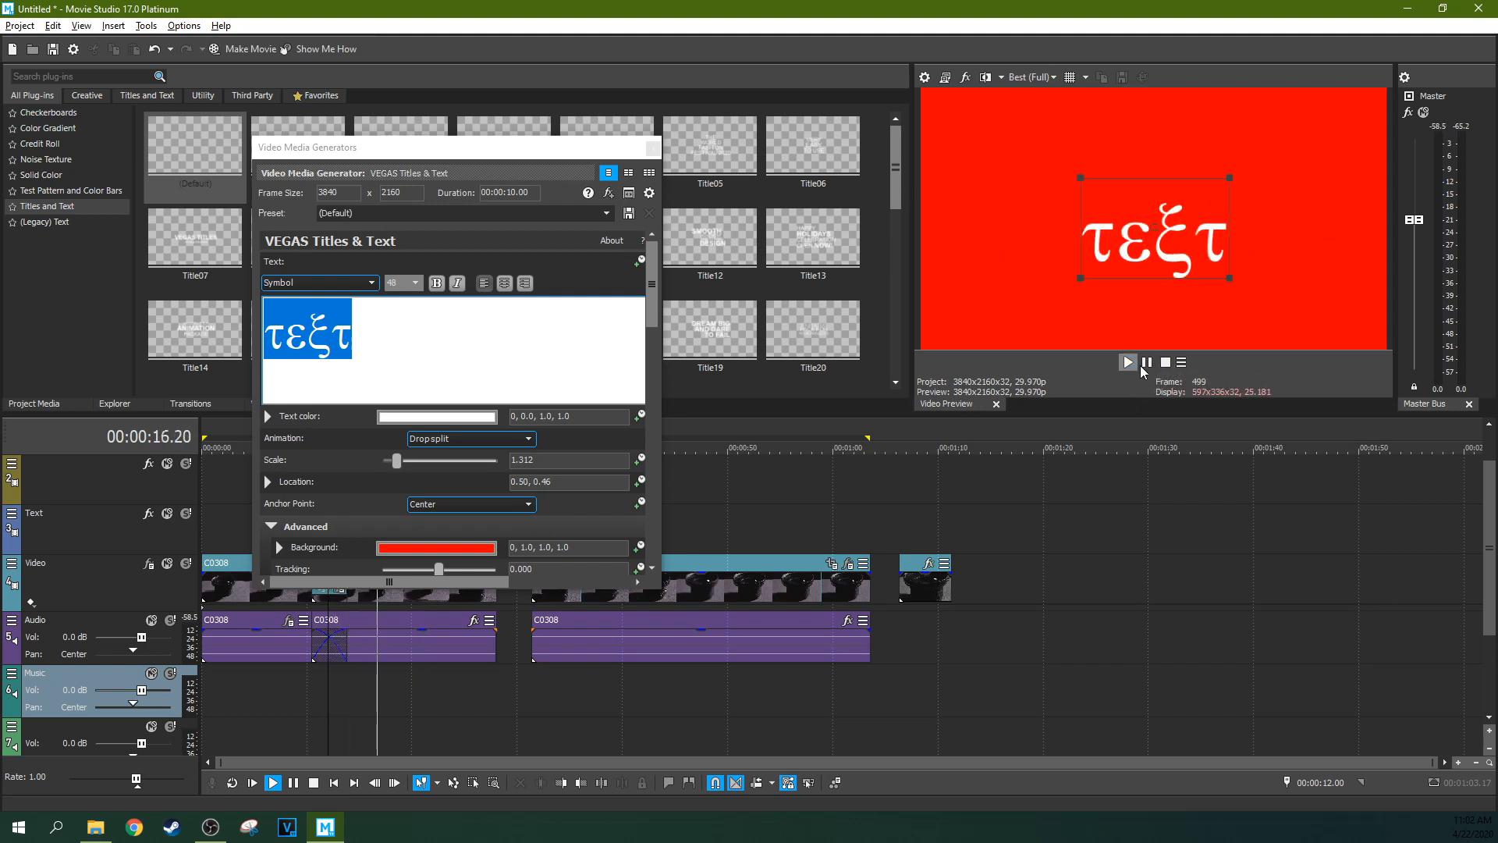
pyautogui.click(1147, 362)
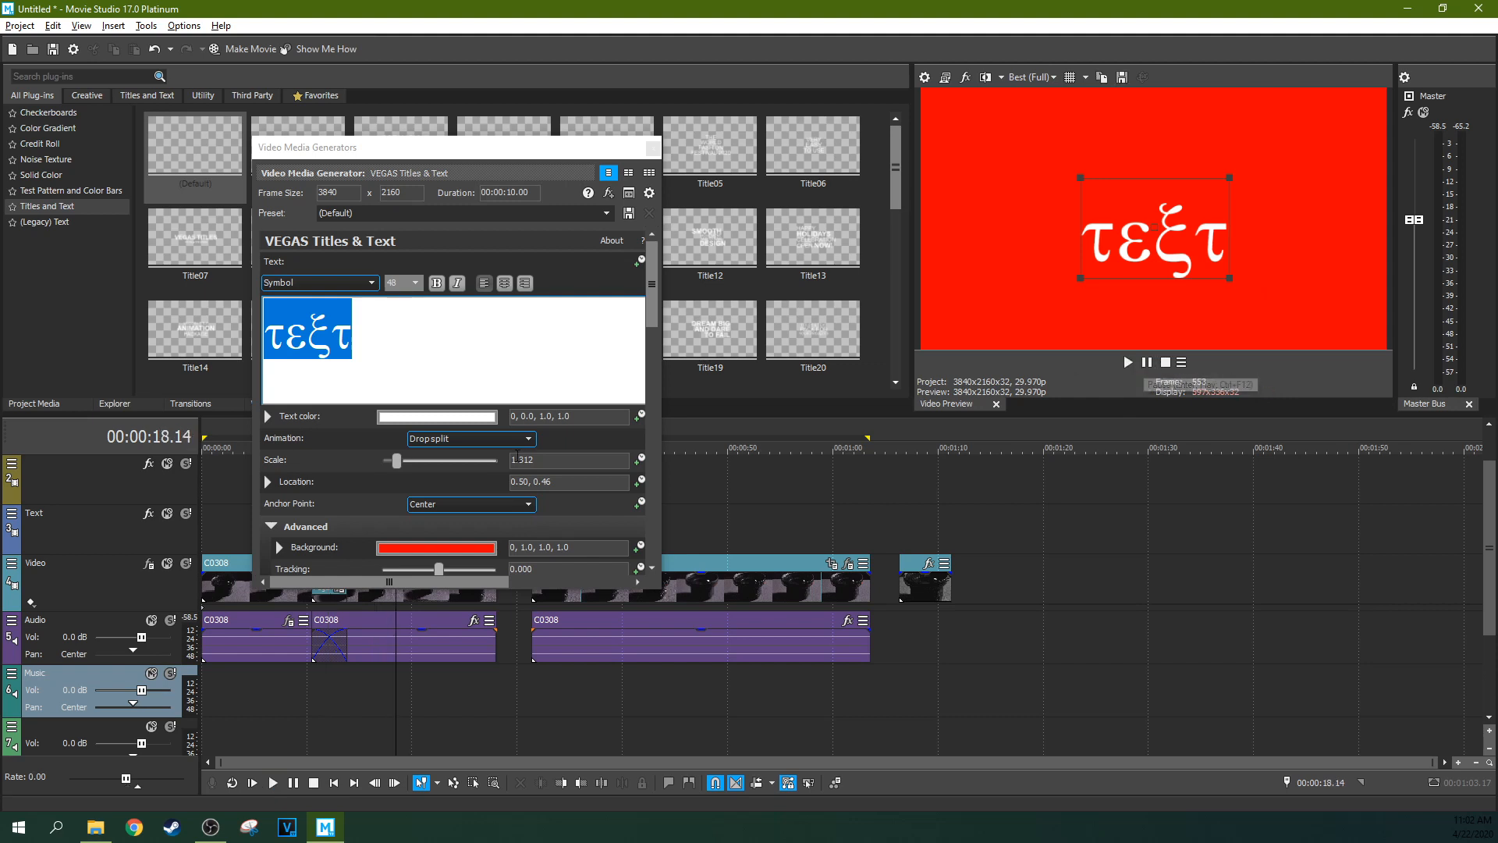
# - Set the title's animation to Title21 and play it back from the start of the title
pyautogui.click(517, 438)
pyautogui.click(517, 439)
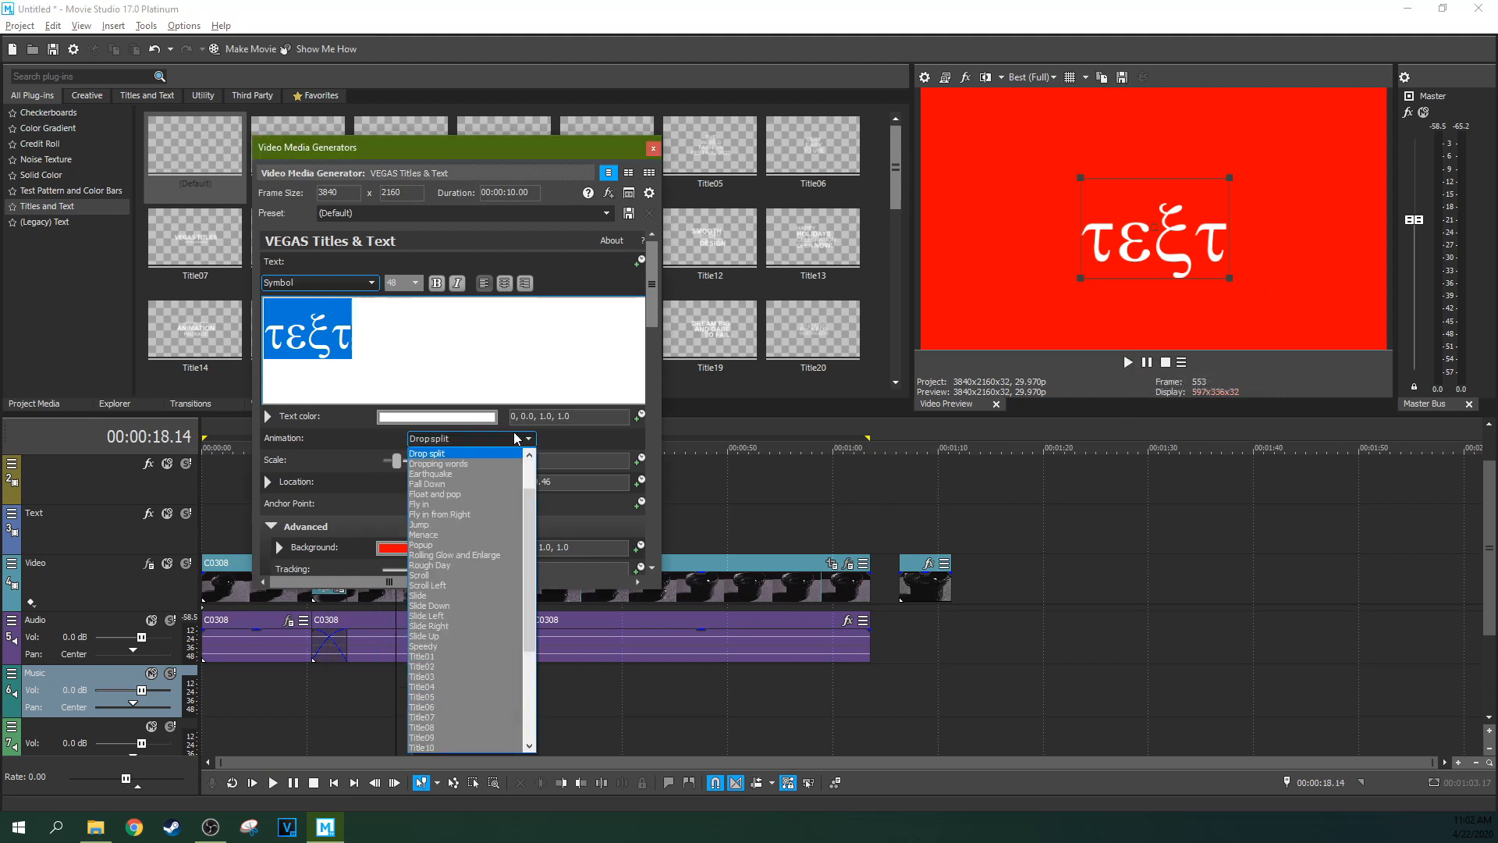
pyautogui.moveTo(531, 501); pyautogui.dragTo(510, 587)
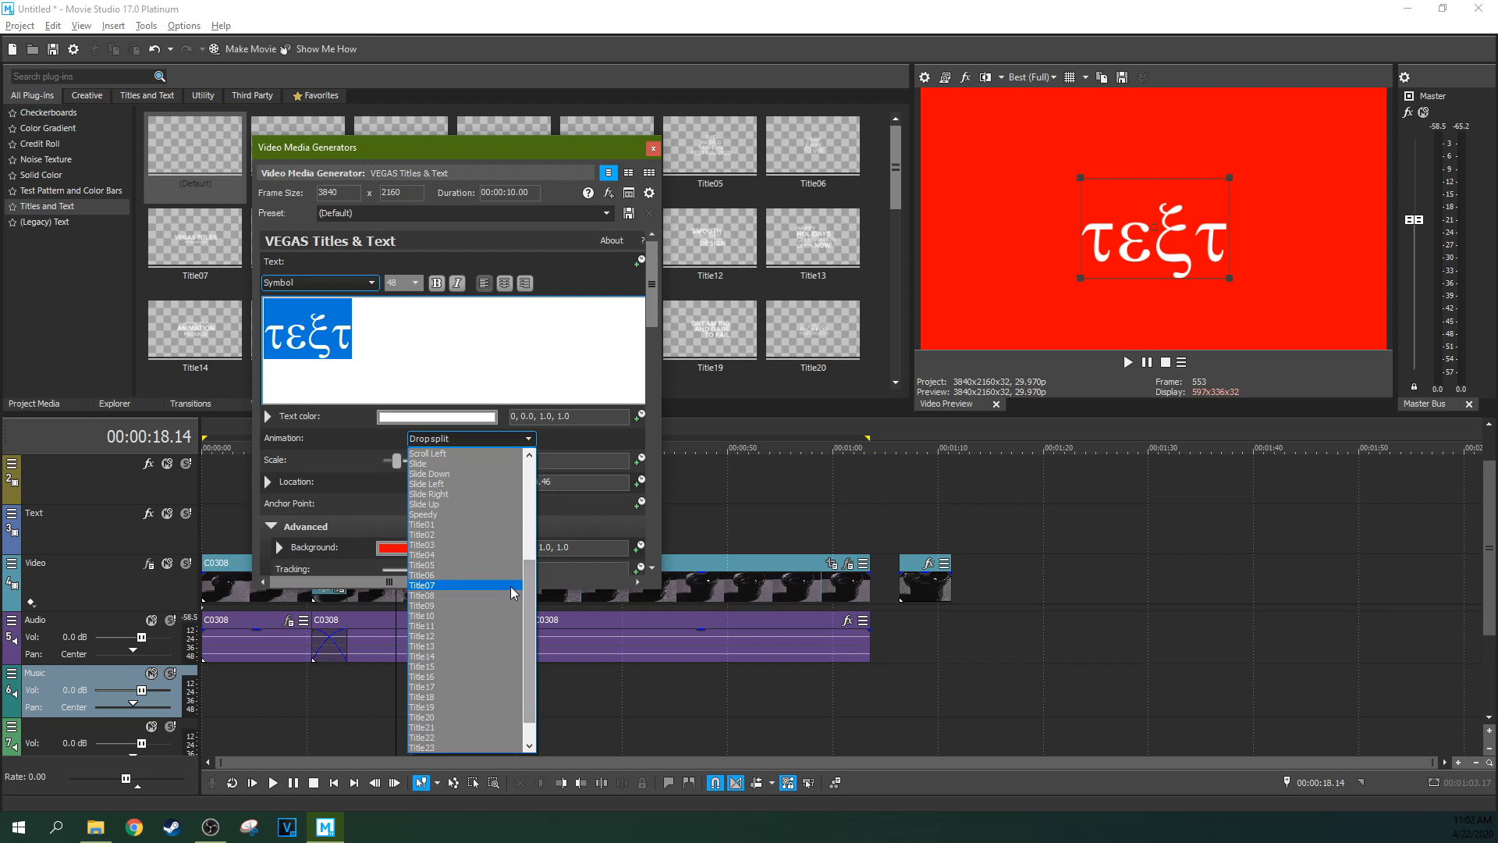
pyautogui.click(473, 728)
pyautogui.moveTo(336, 701); pyautogui.dragTo(340, 701)
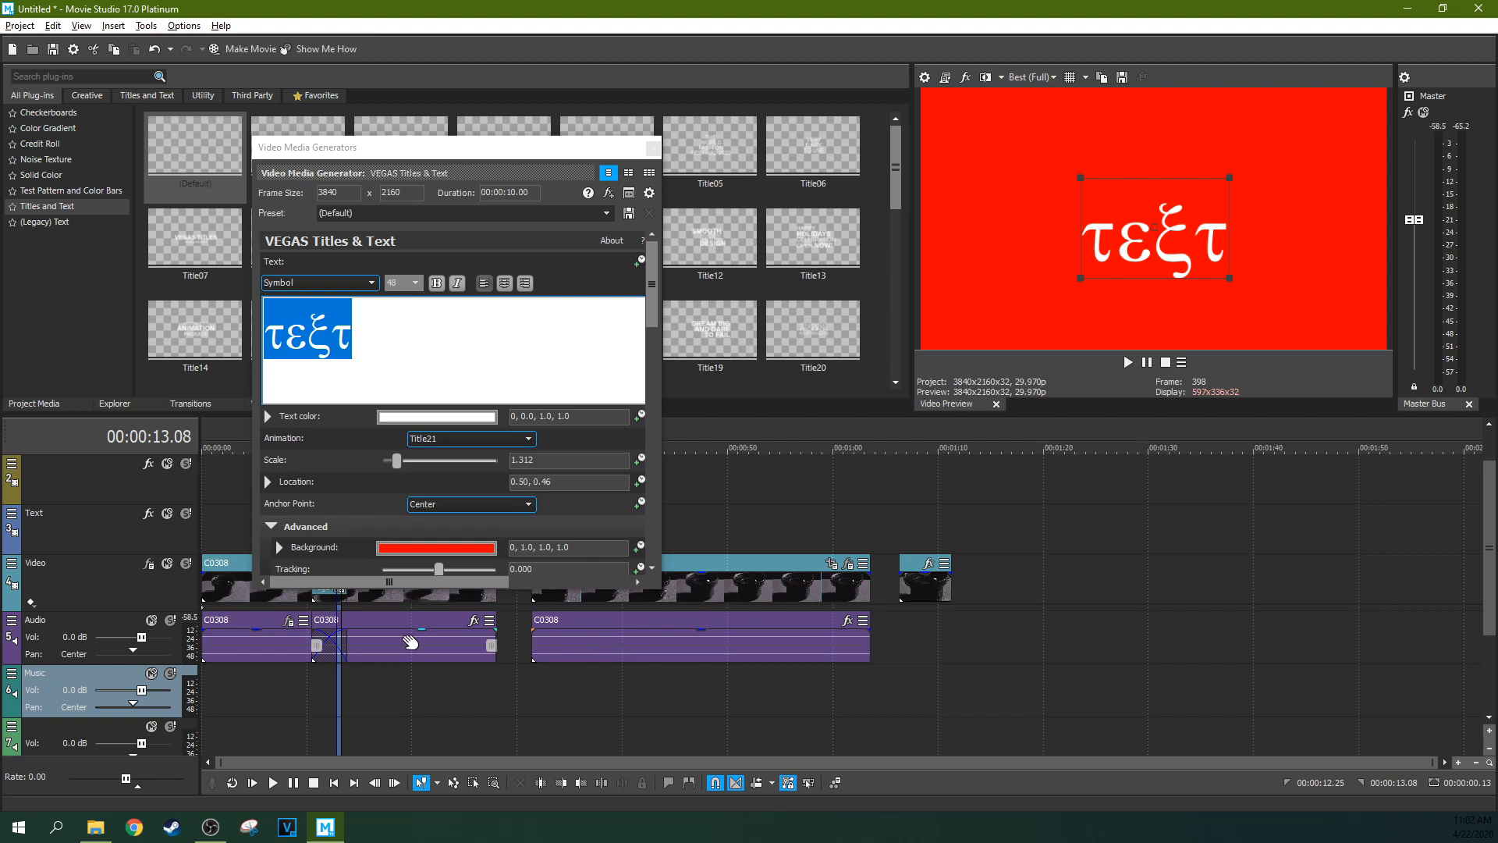
pyautogui.click(324, 685)
pyautogui.click(1127, 362)
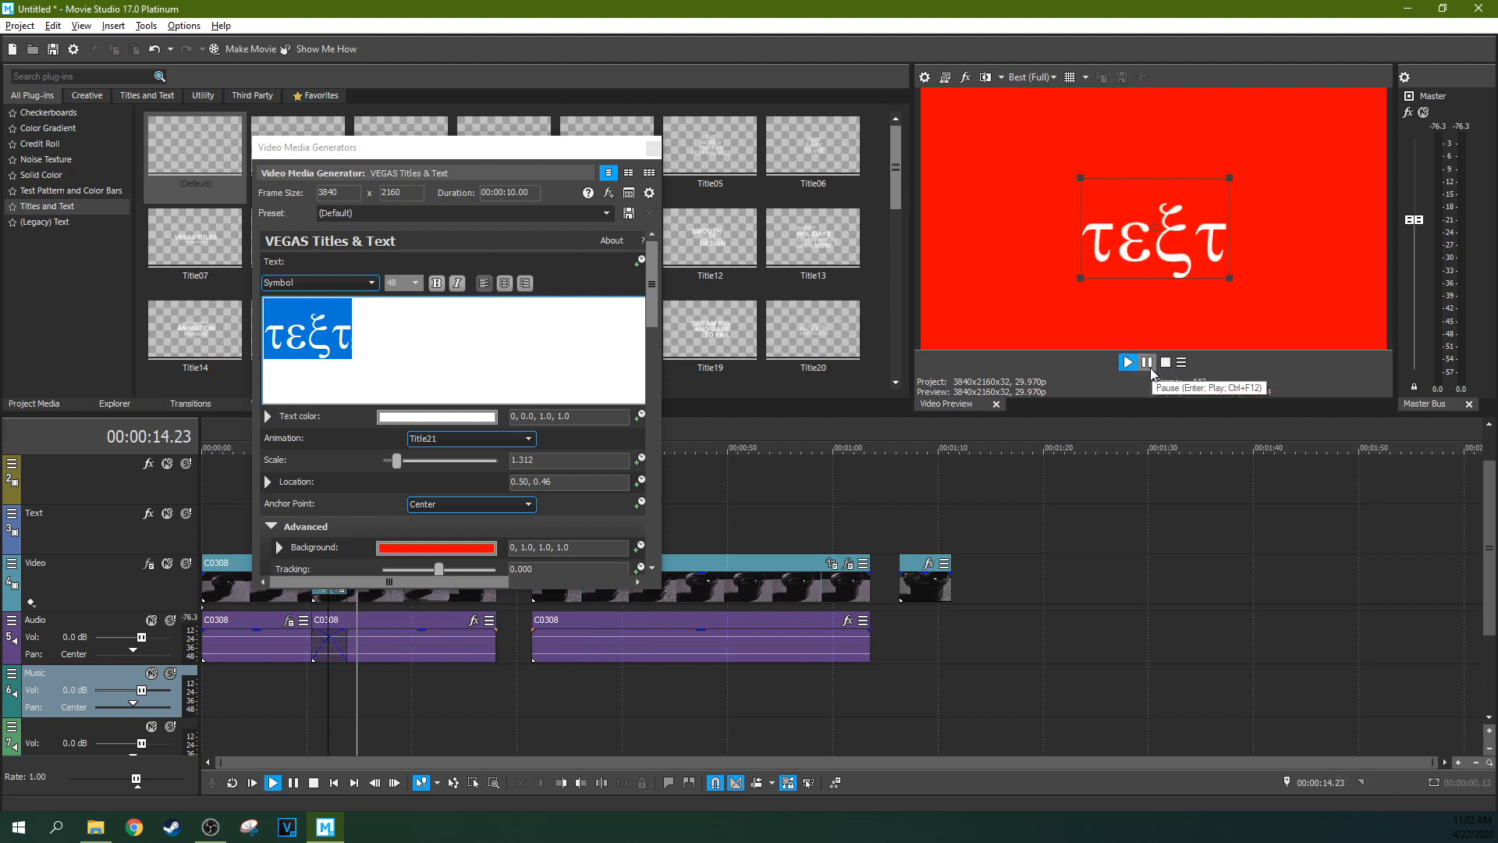
pyautogui.click(1148, 366)
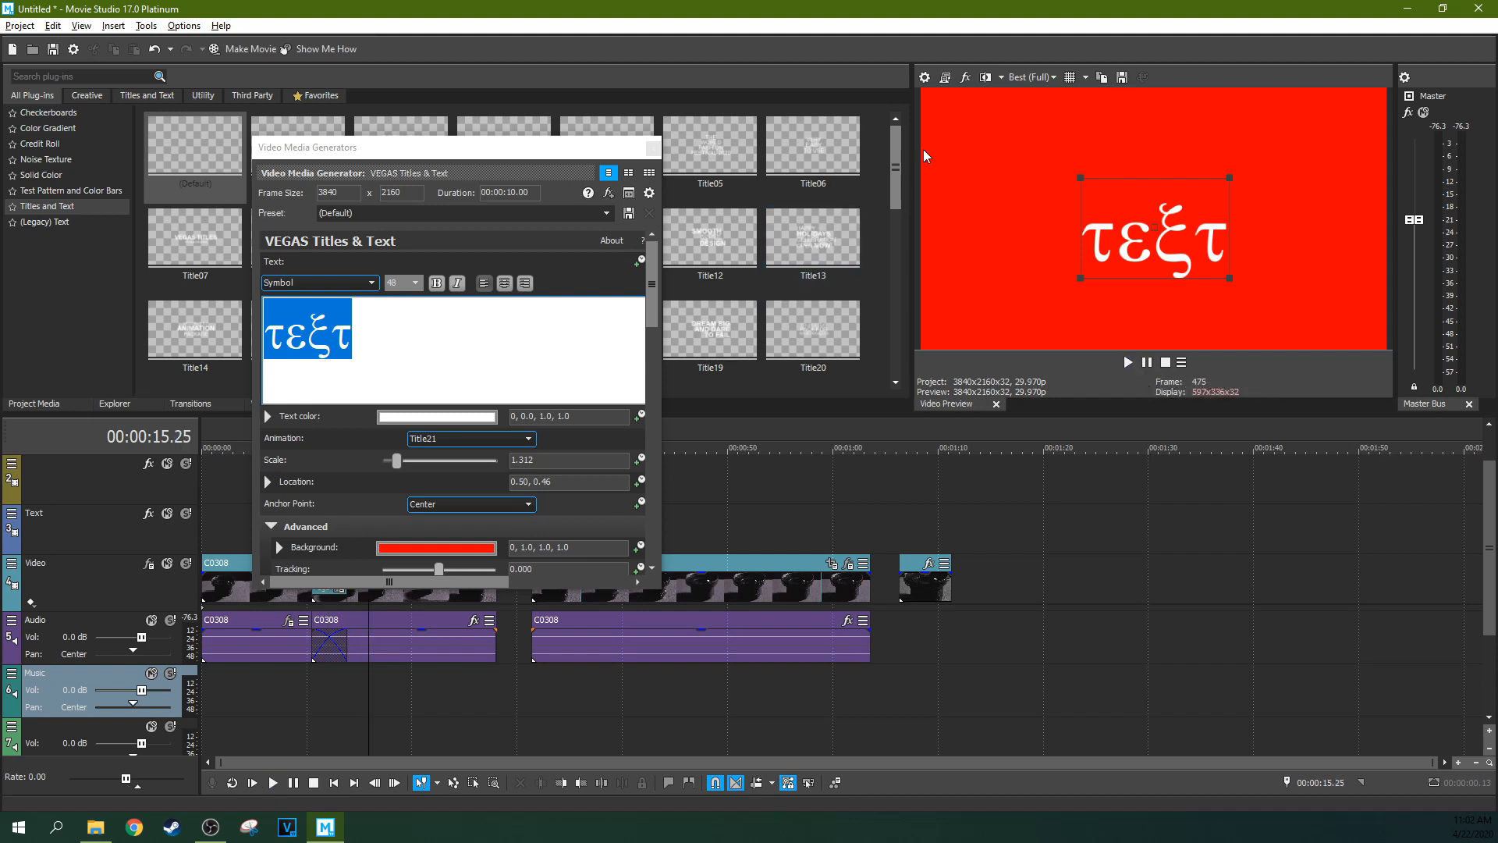
# - Examine the preview quality options and close the title's media generator settings
pyautogui.click(1030, 78)
pyautogui.moveTo(1038, 93)
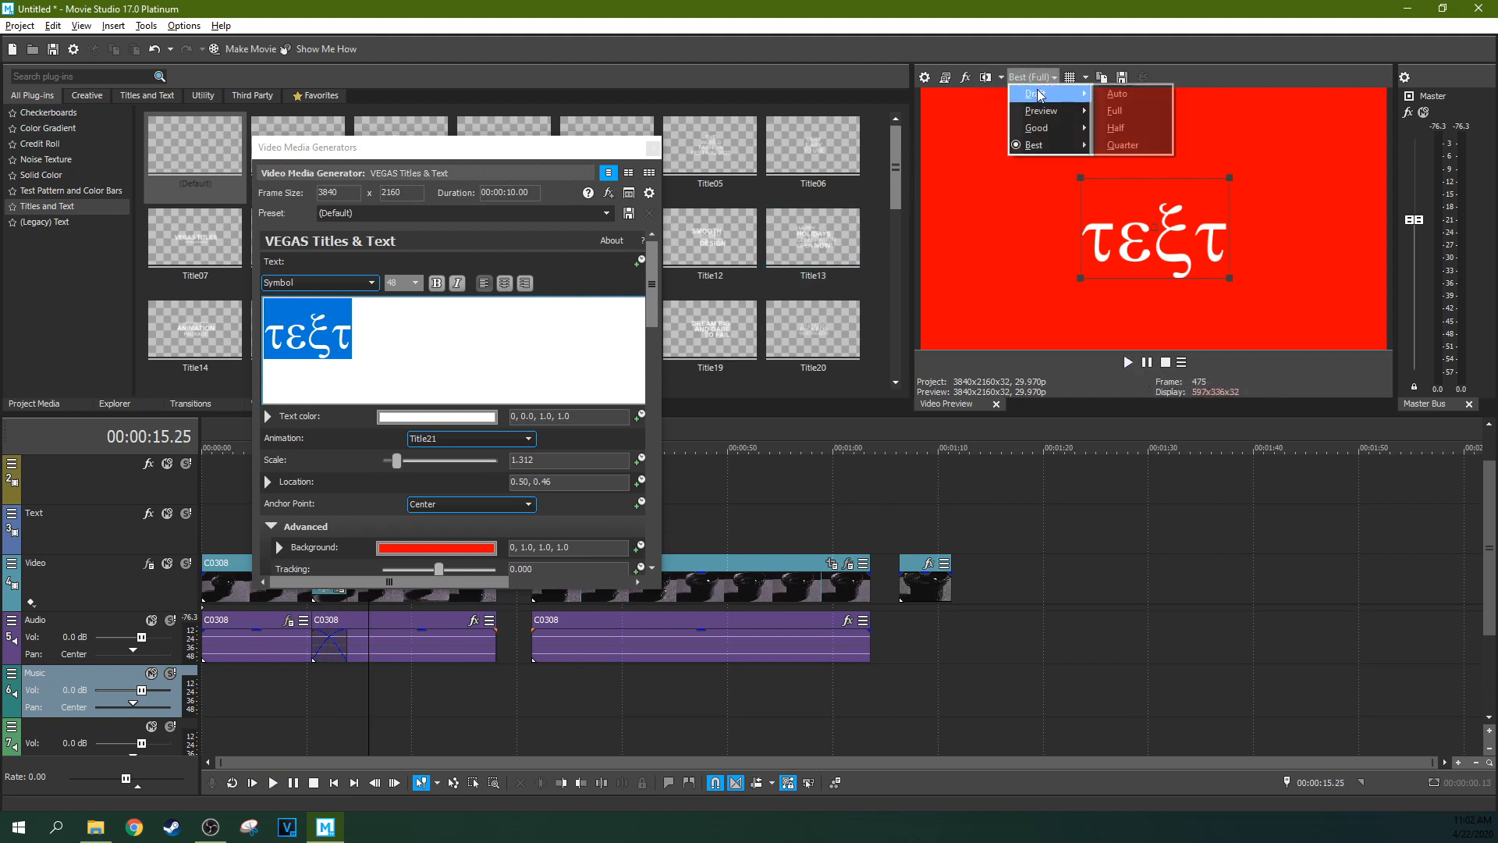
pyautogui.click(654, 148)
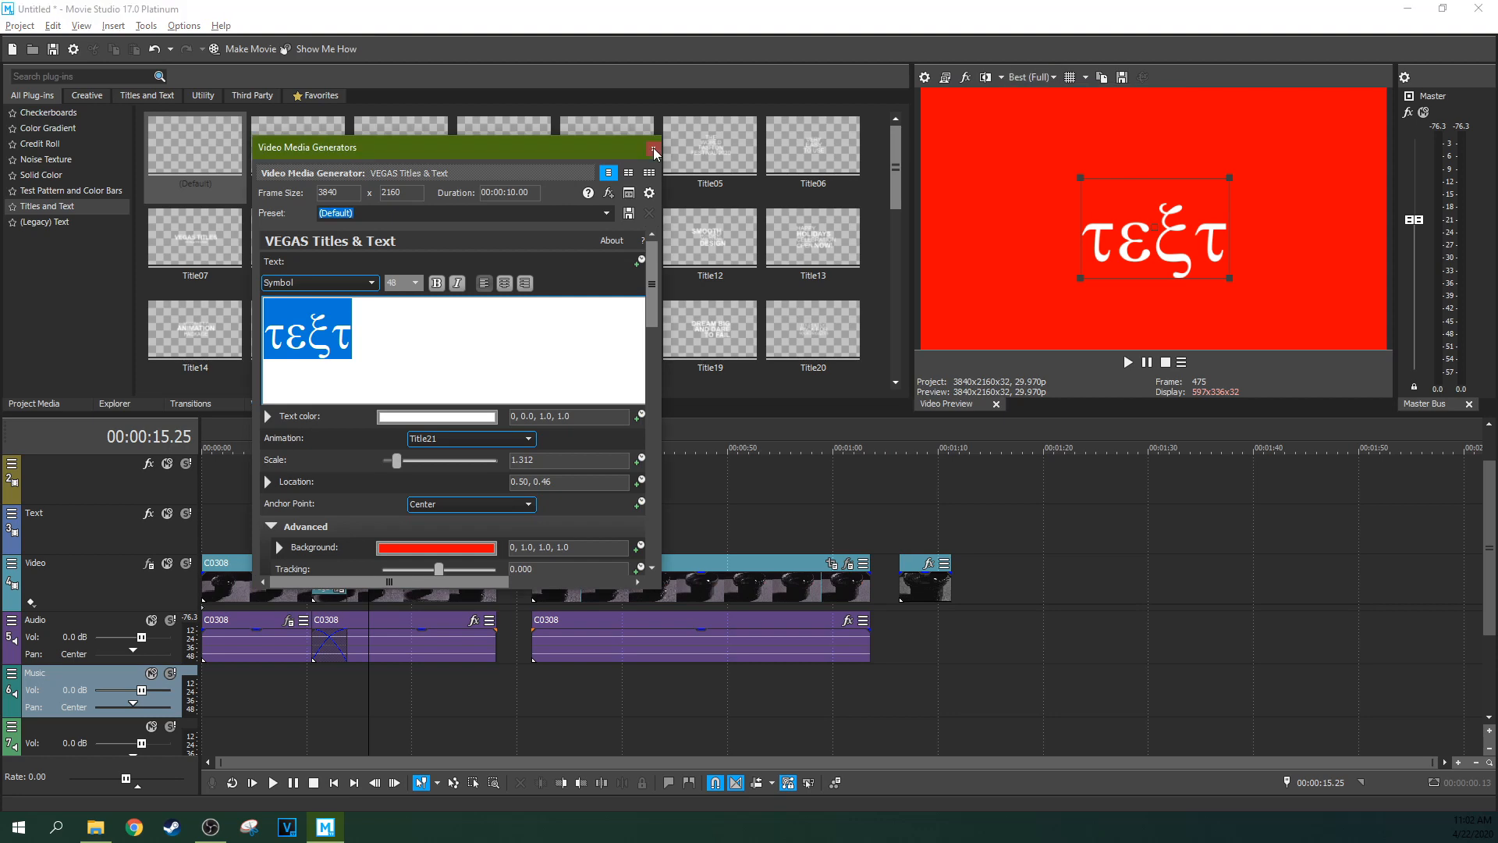
pyautogui.click(654, 148)
# - Examine the GPU acceleration of video processing options in the video preferences, and close the preferences
pyautogui.click(183, 28)
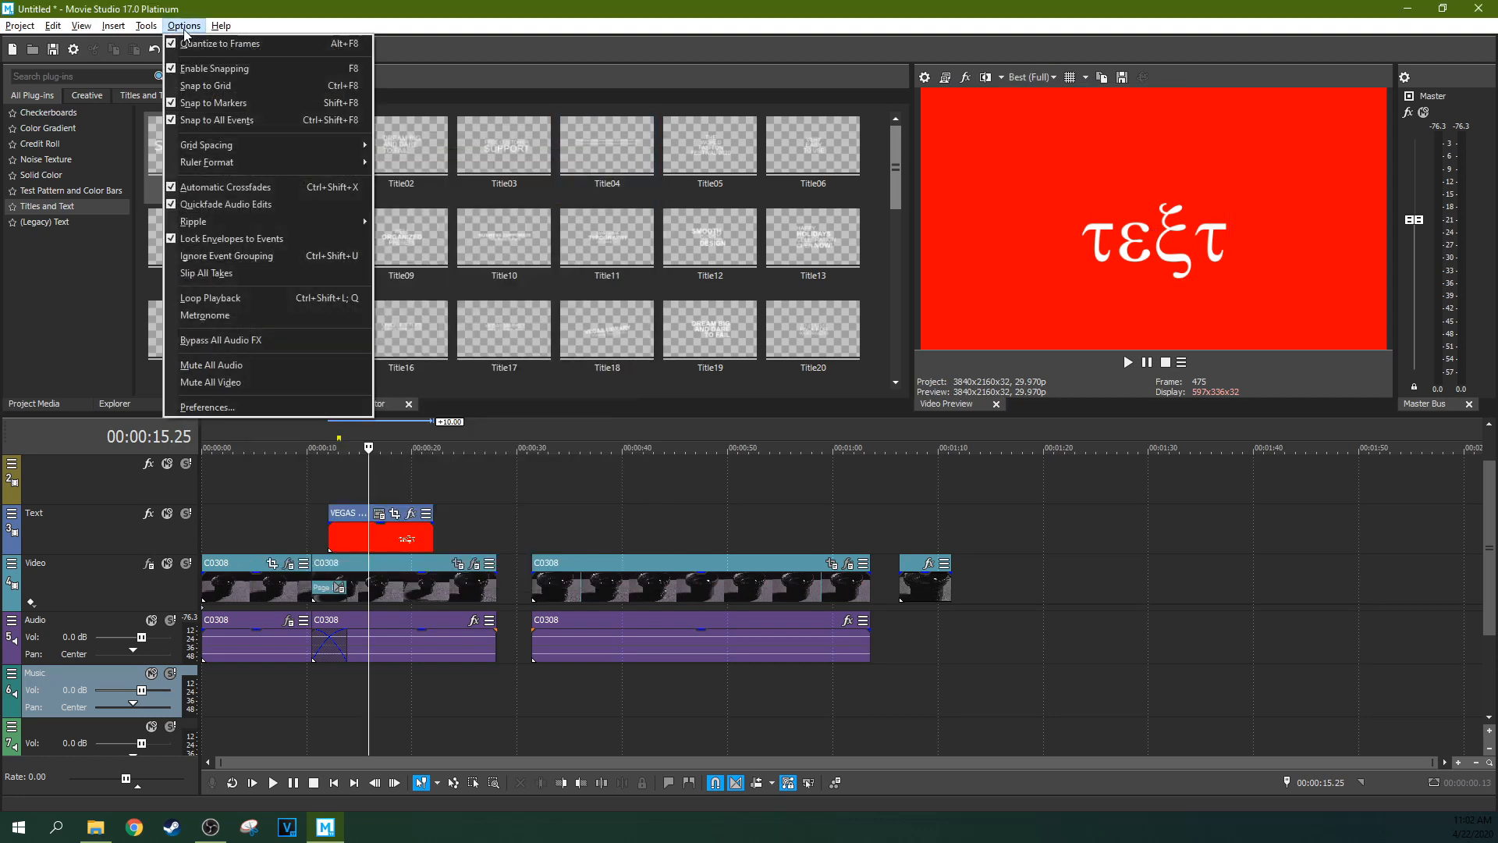
pyautogui.click(201, 406)
pyautogui.click(662, 153)
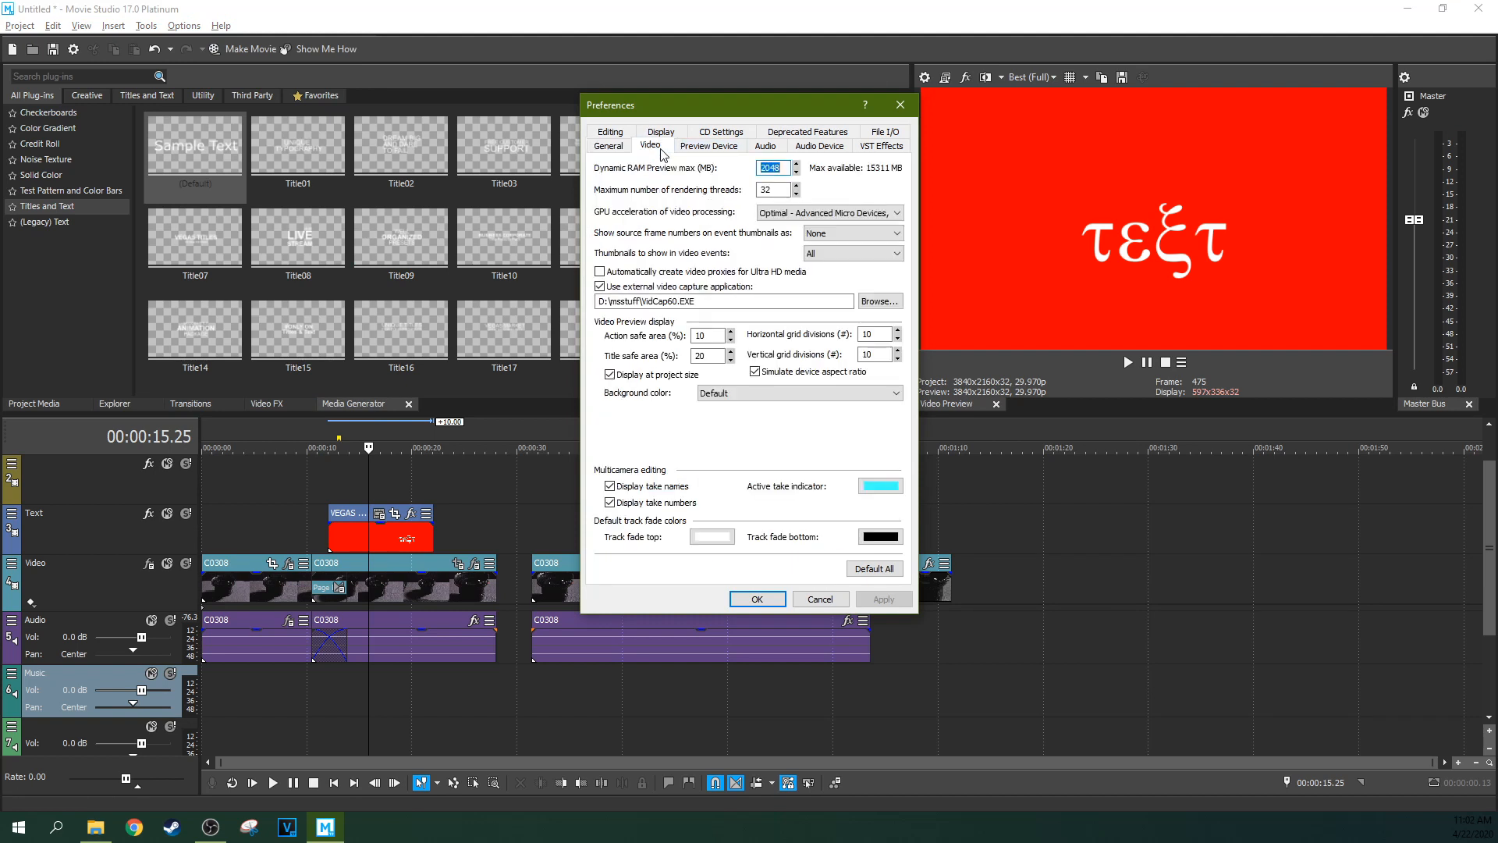
pyautogui.click(786, 214)
pyautogui.click(806, 224)
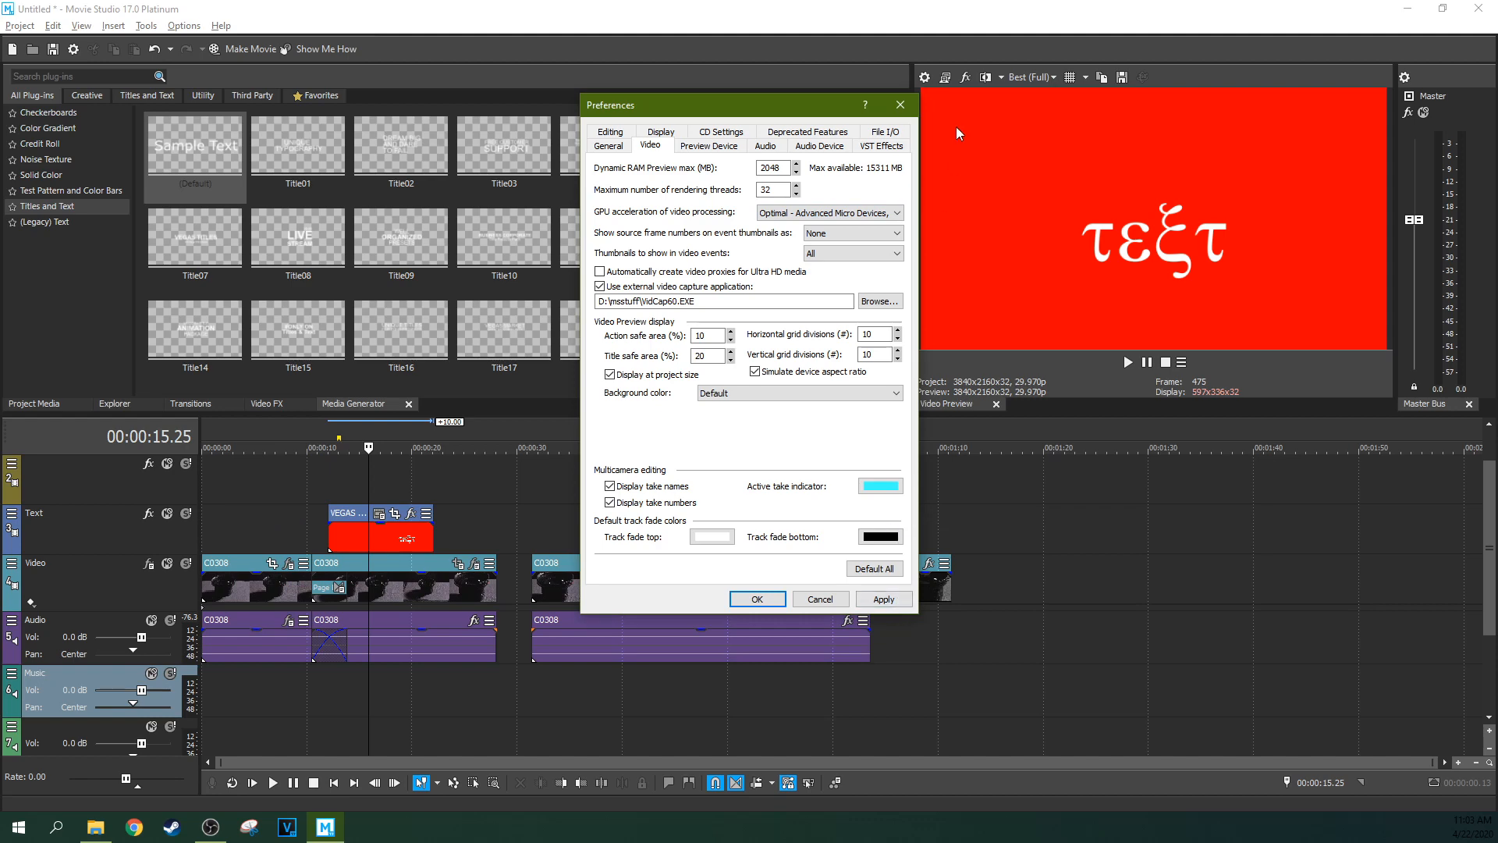
pyautogui.click(902, 104)
pyautogui.click(578, 537)
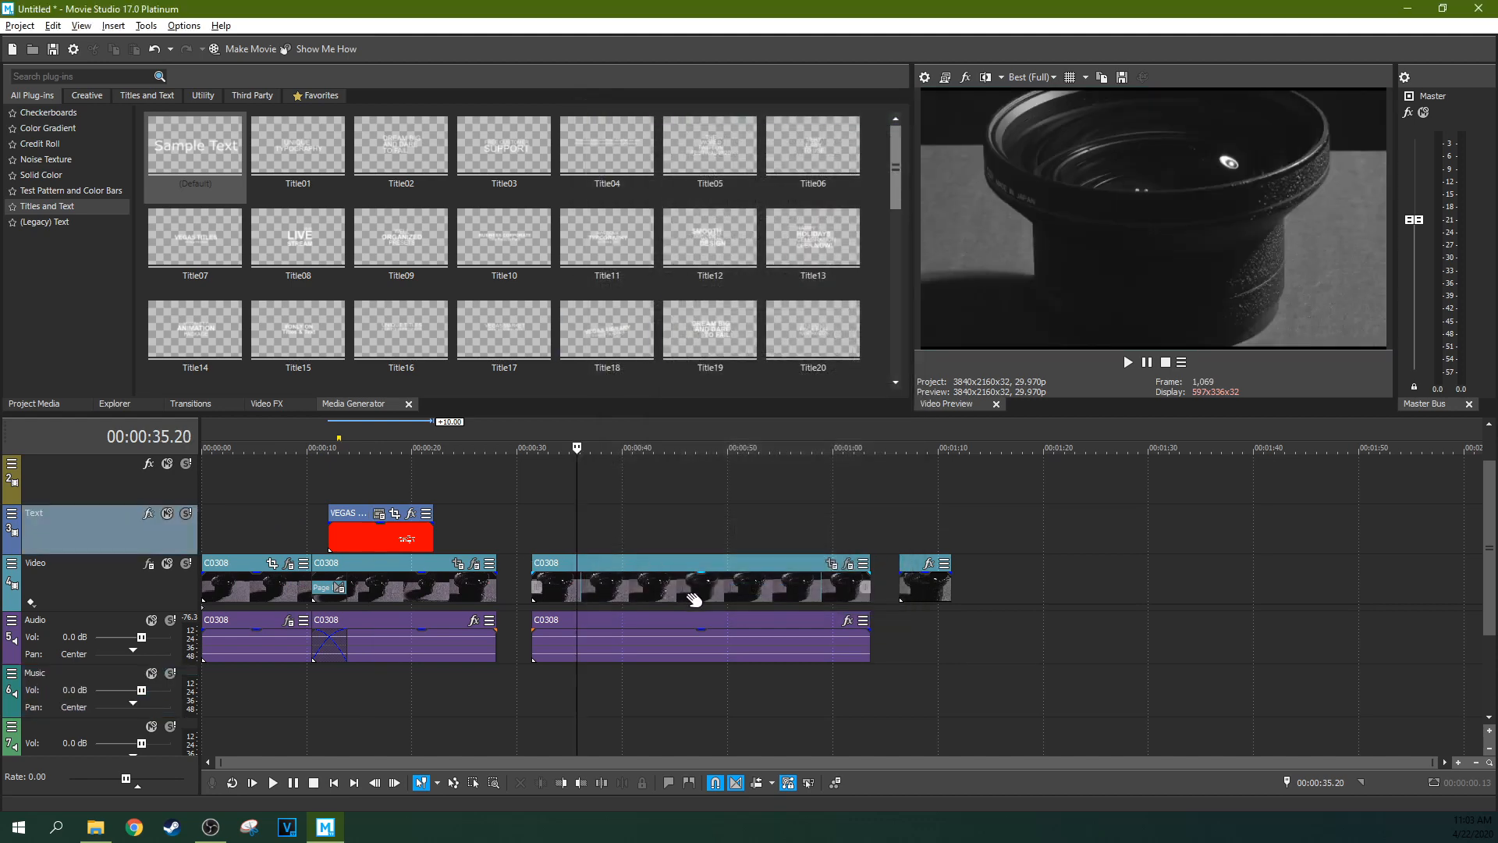
pyautogui.click(690, 597)
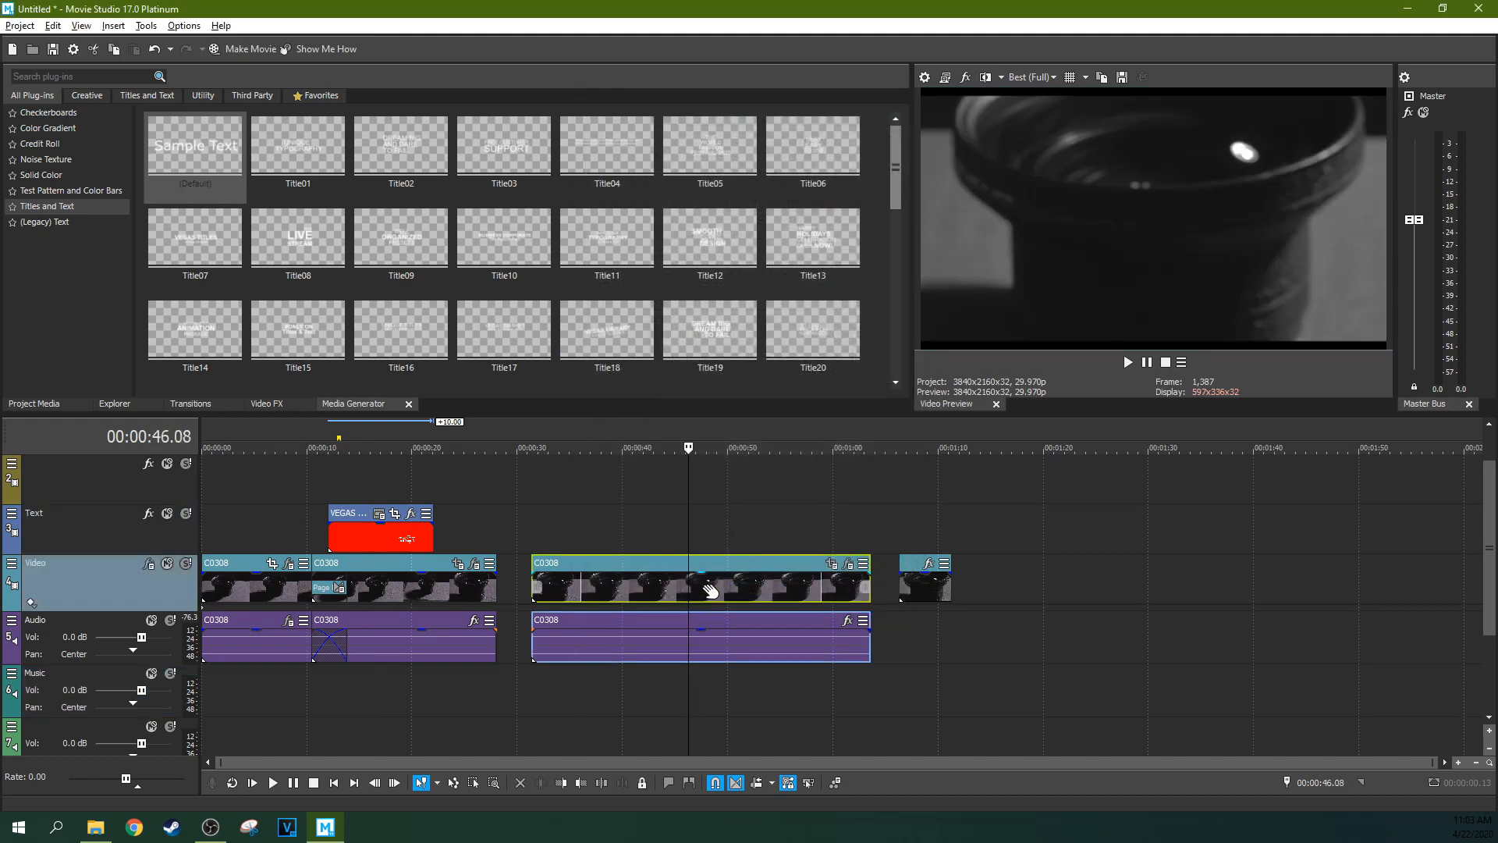
pyautogui.click(274, 591)
pyautogui.click(390, 590)
pyautogui.click(669, 597)
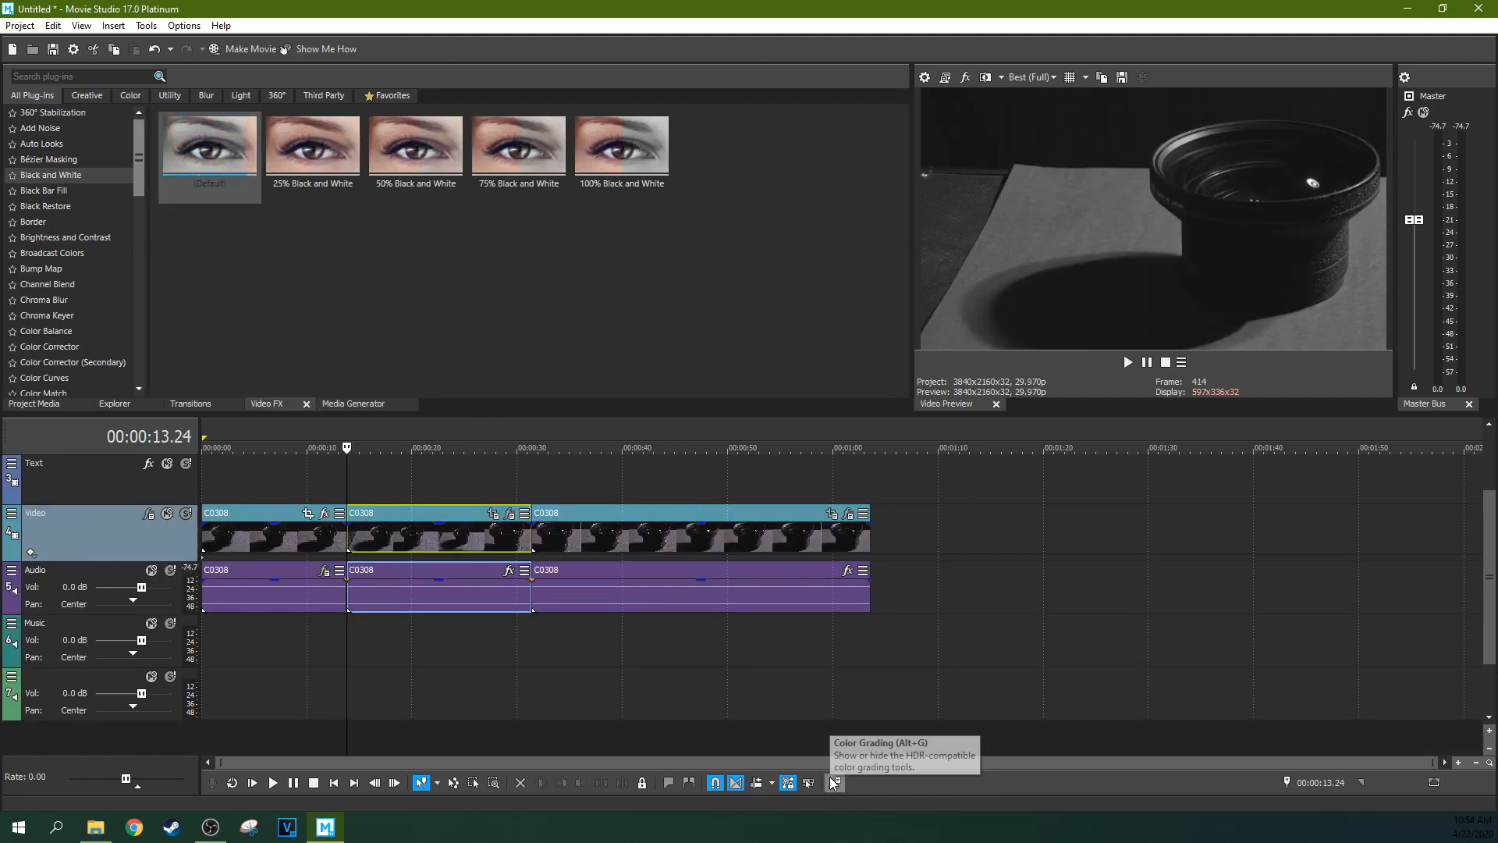
# - Show the color grading tools and select the first clip on the Video track for grading
pyautogui.click(833, 782)
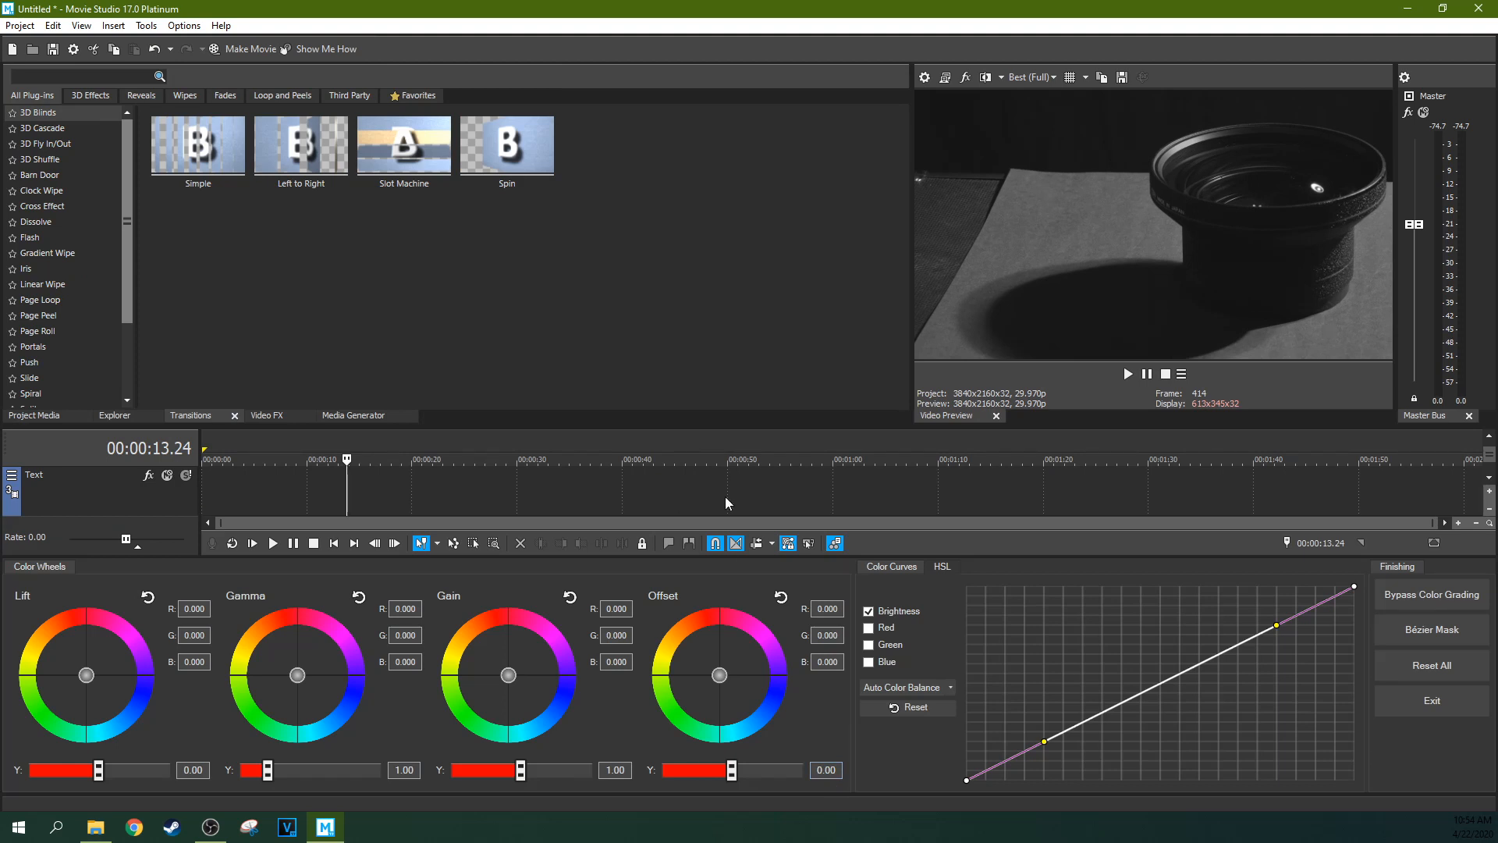
pyautogui.click(1491, 458)
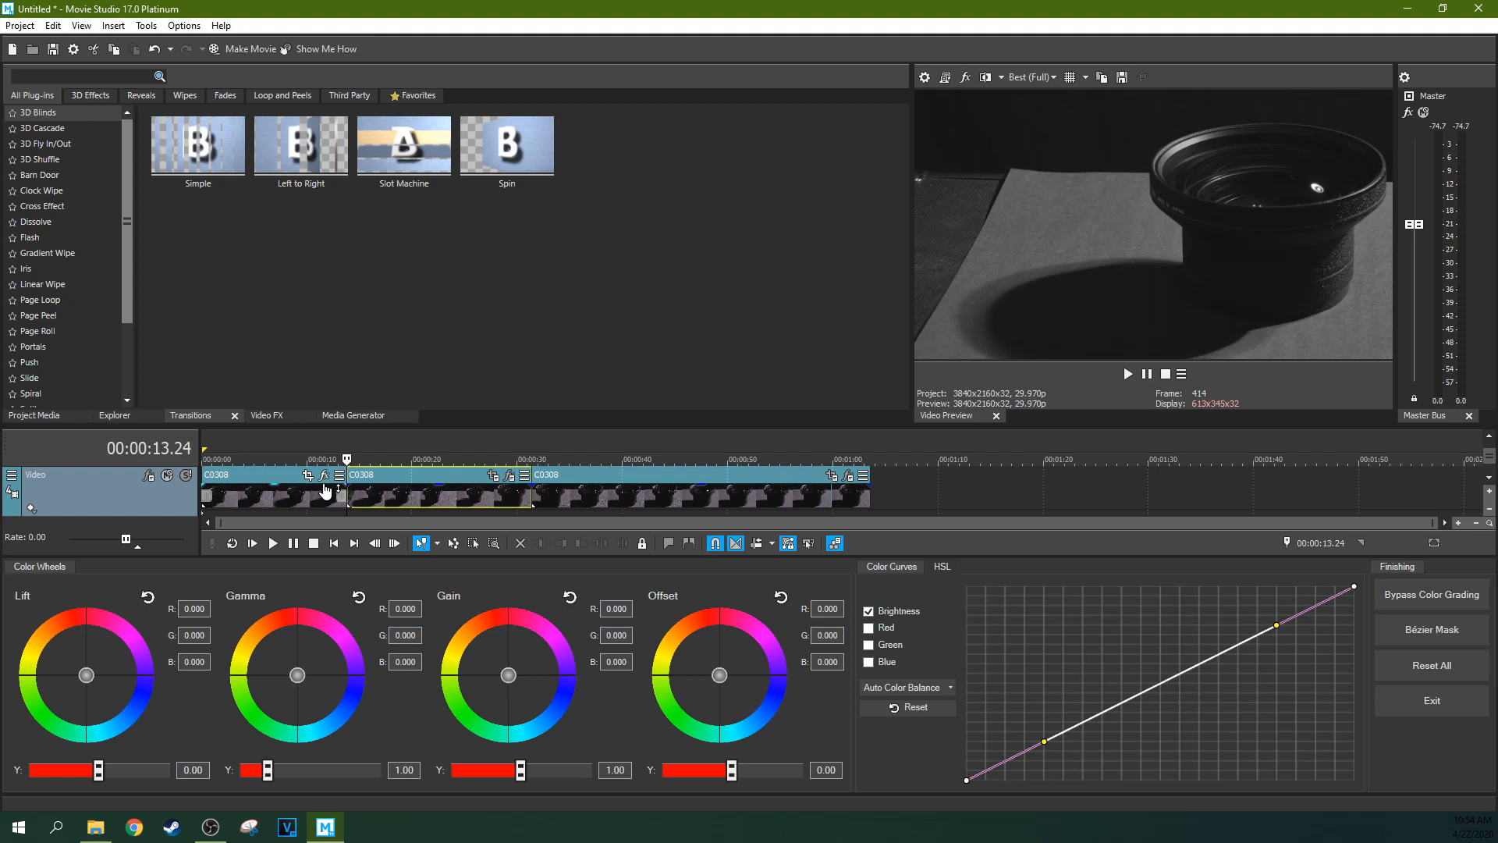
pyautogui.click(280, 485)
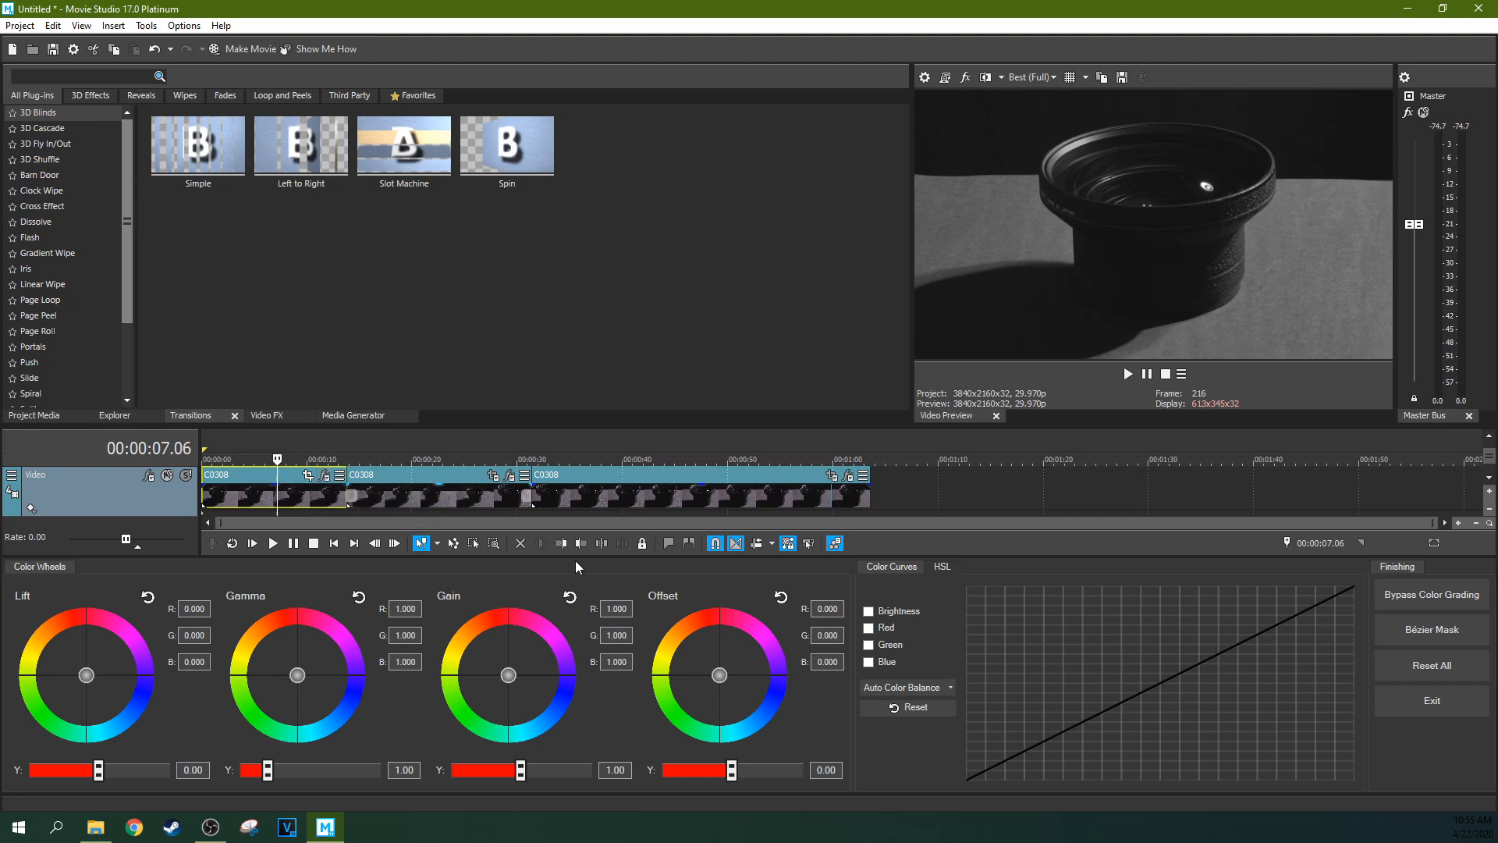
# - Check the Color Grading effect in the first clip's event effects, close them, and hide the color grading tools
pyautogui.click(325, 476)
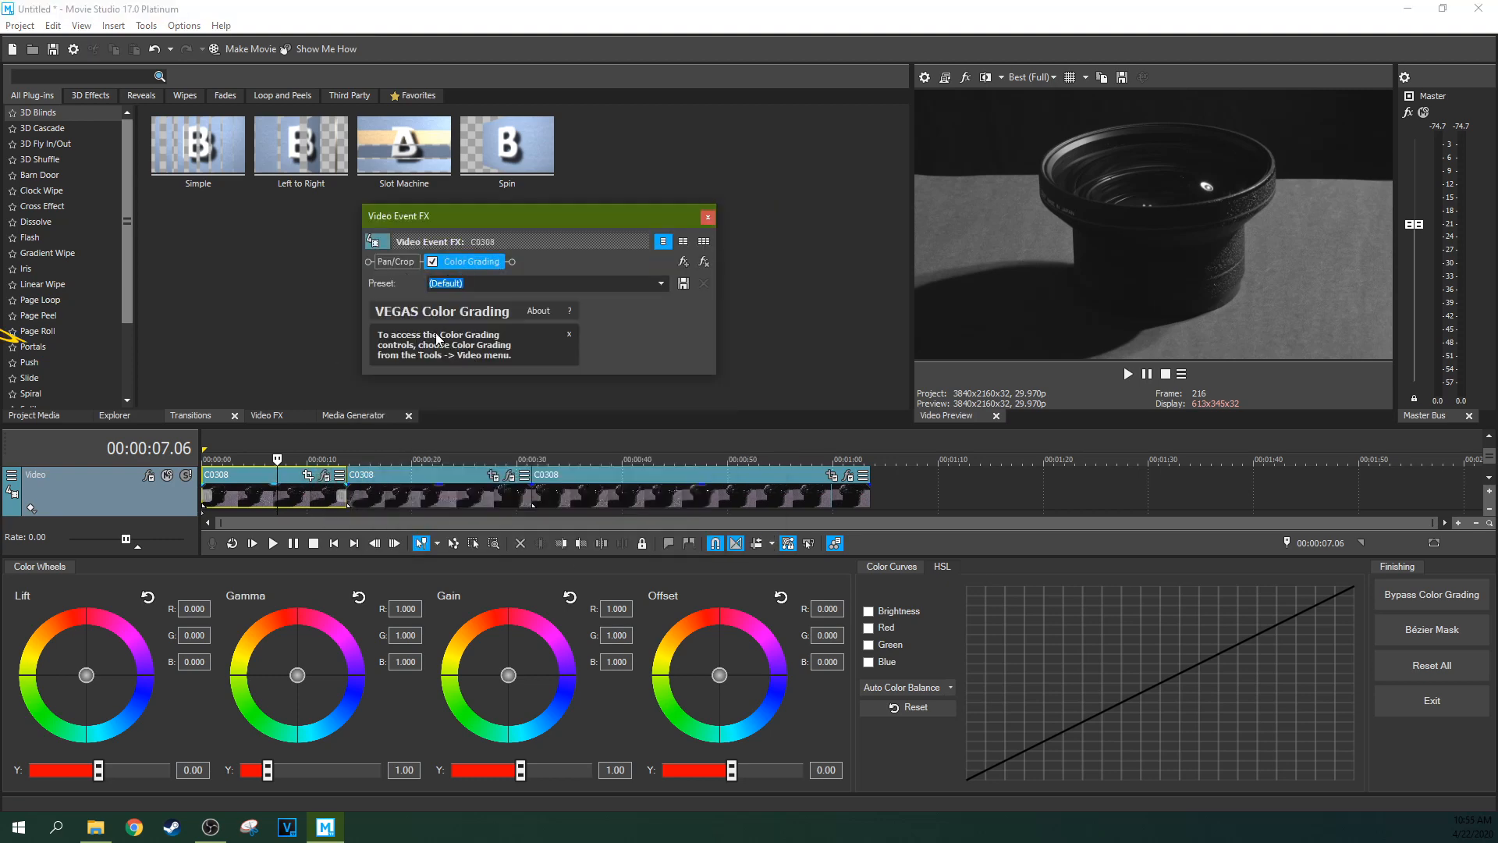
pyautogui.click(707, 217)
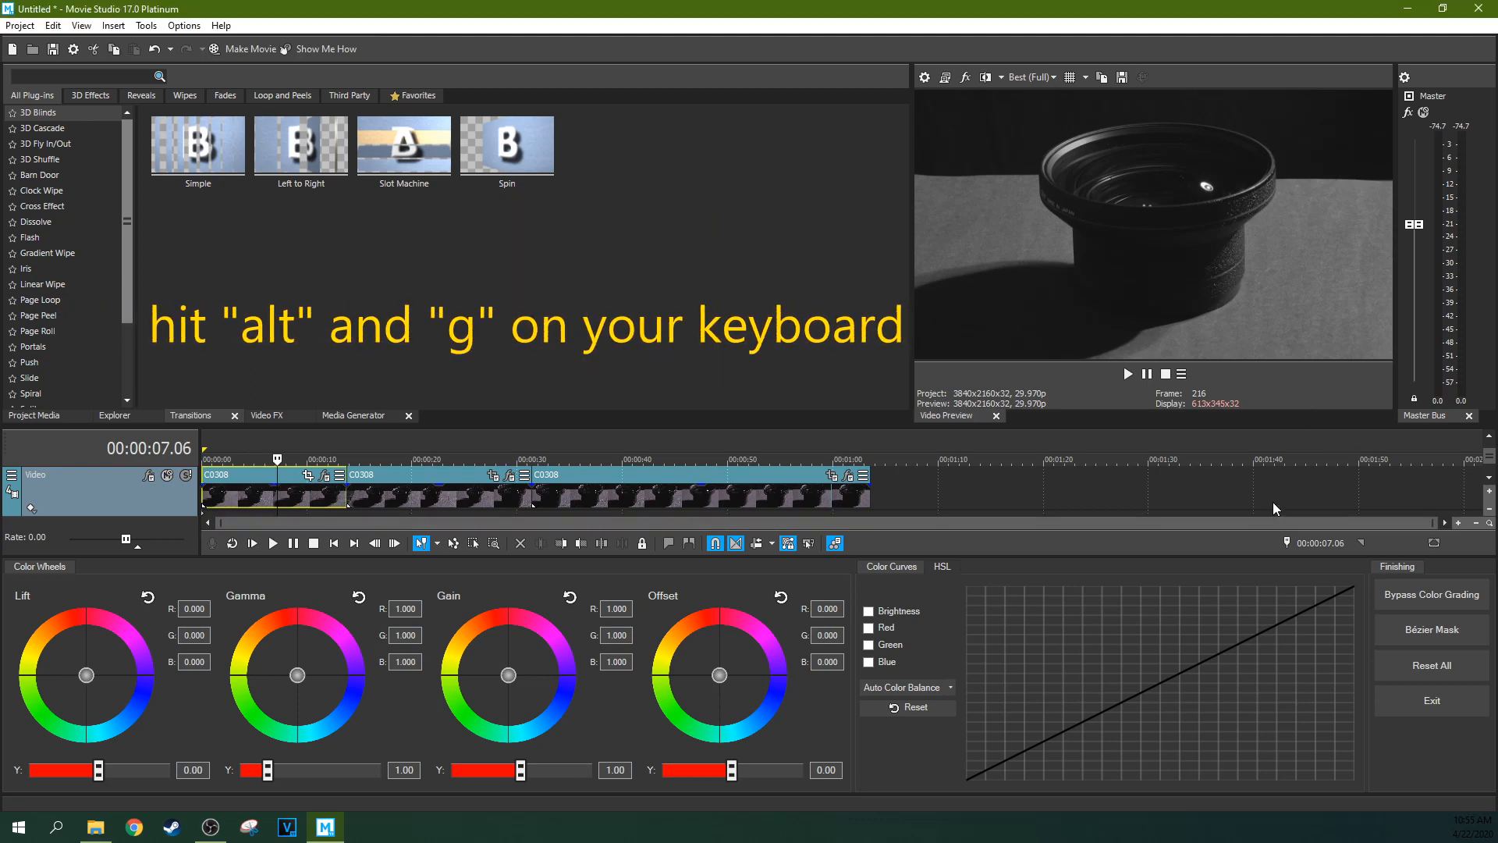
pyautogui.hotkey('alt', 'g')
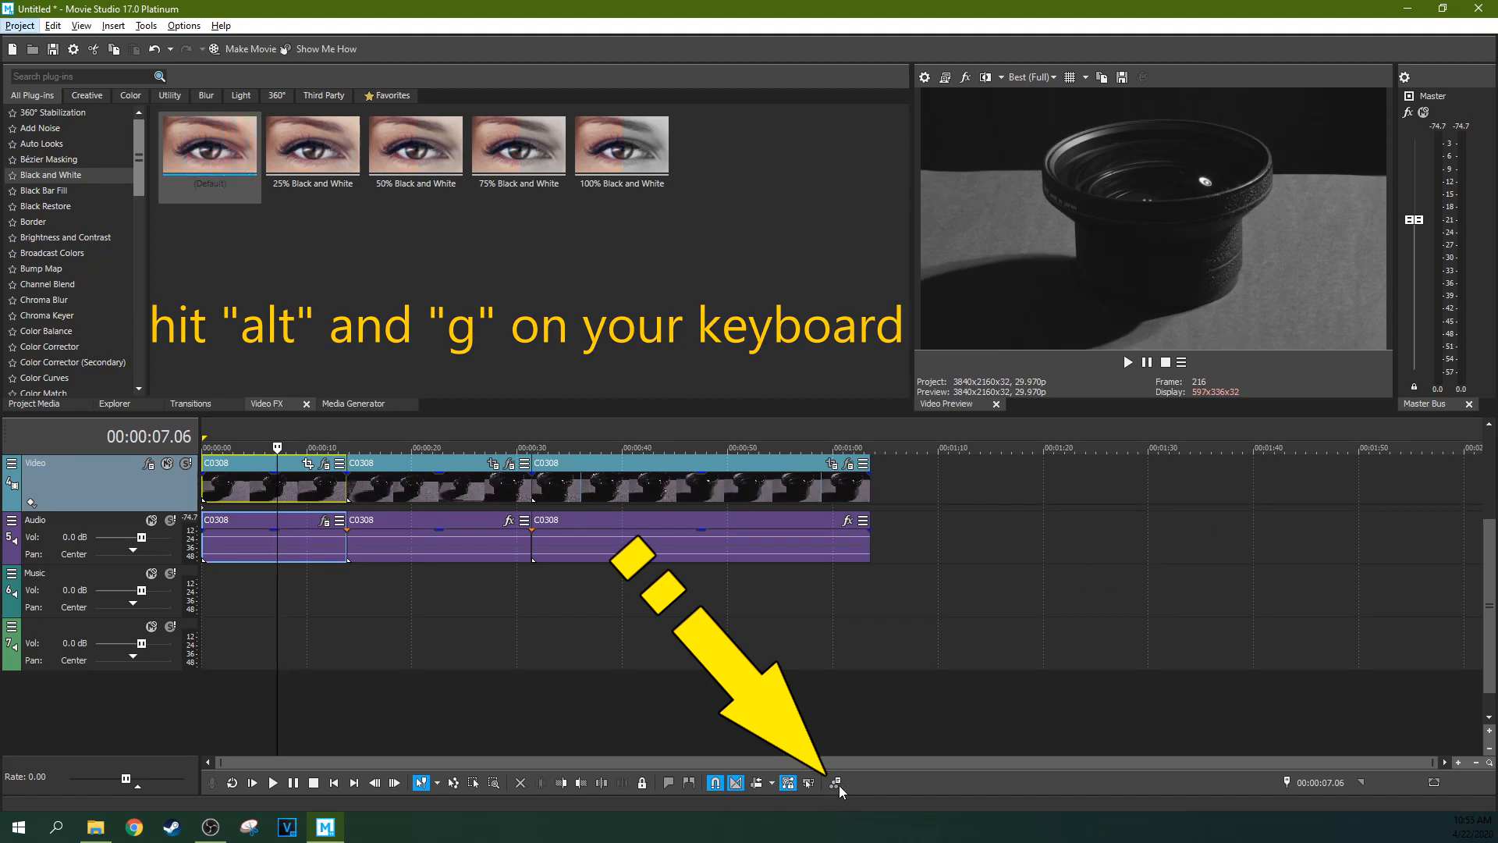
pyautogui.hotkey('alt', 'h')
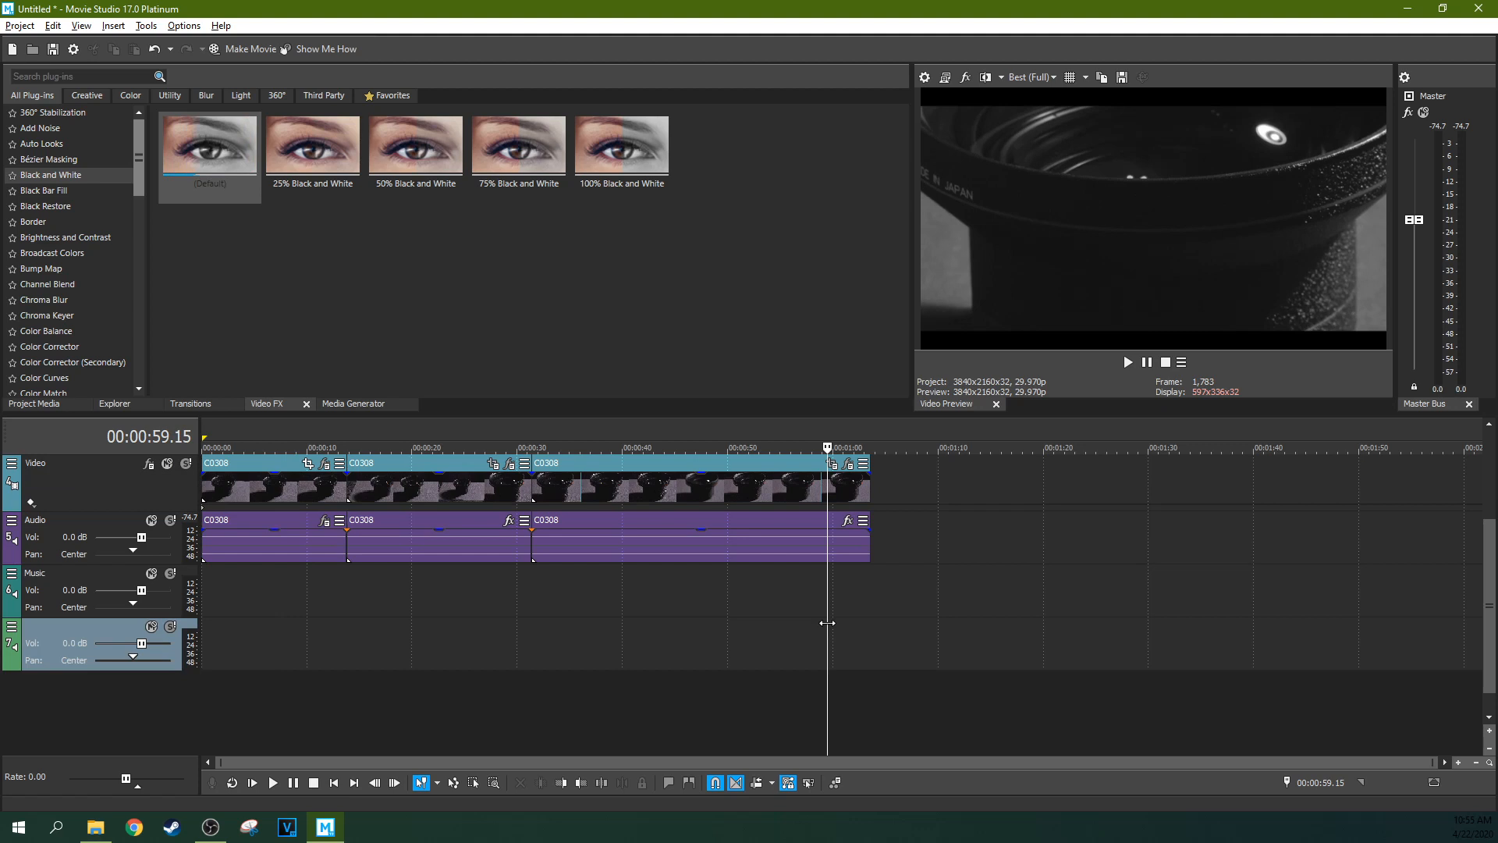
# - Show the color grading tools, select the first clip on the Video track, and hide the tools again
pyautogui.hotkey('alt', 'g')
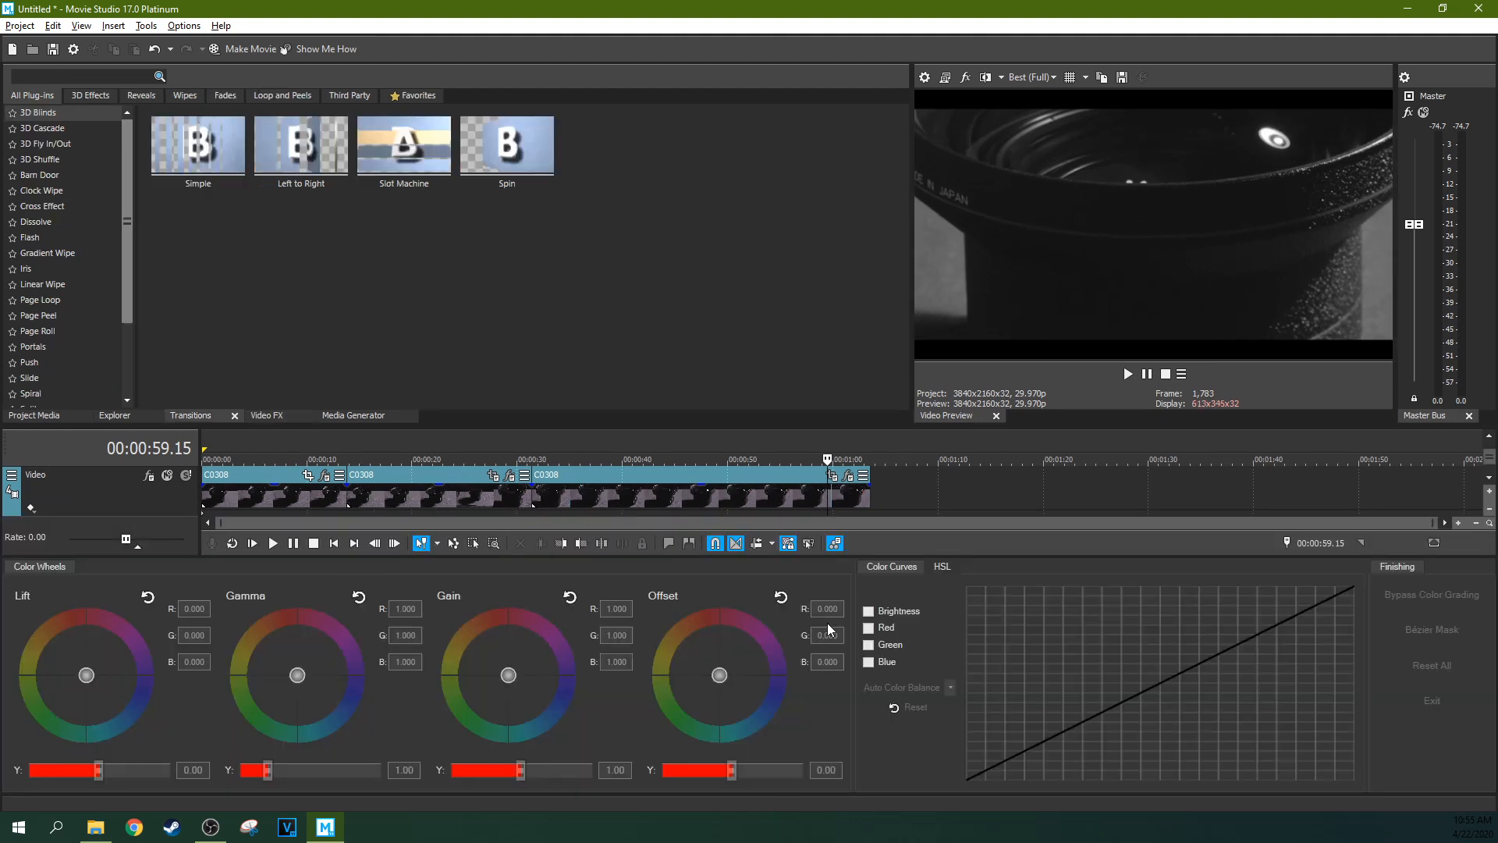
pyautogui.click(297, 492)
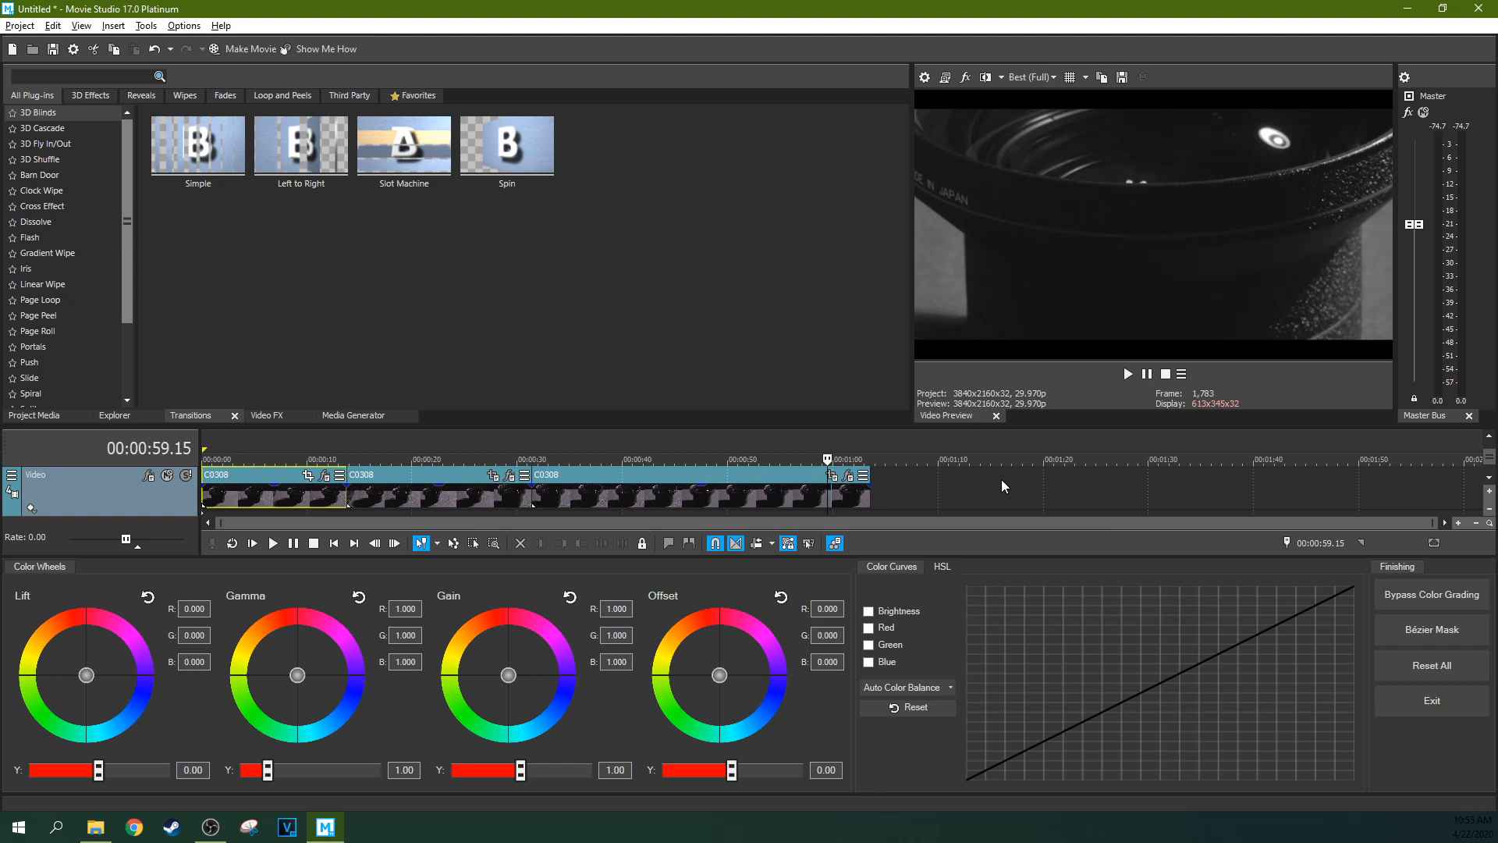
pyautogui.hotkey('alt', 'd')
pyautogui.press('d')
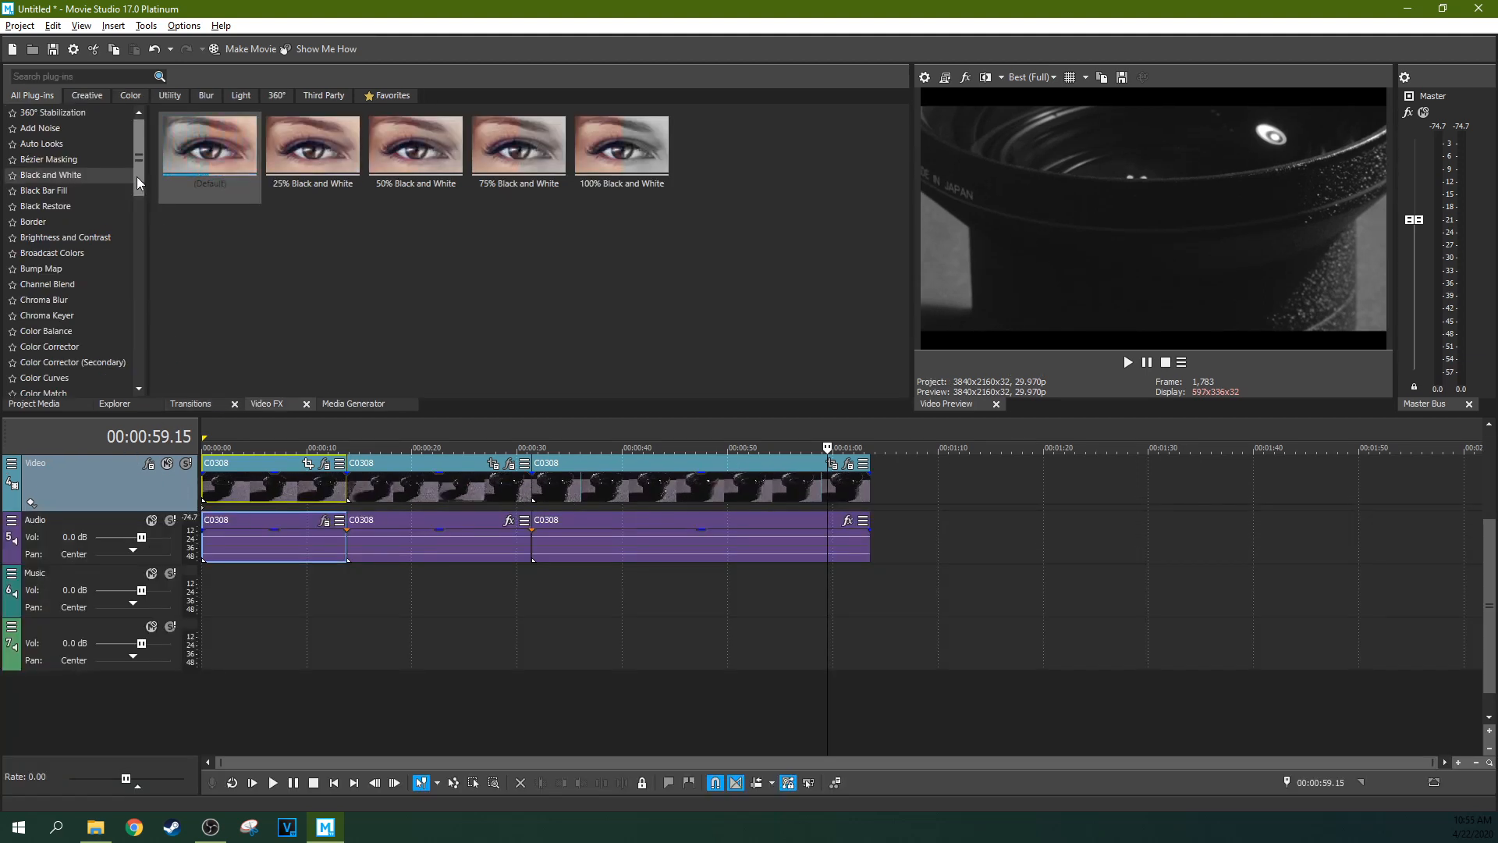
# - Apply the default Bézier Masking effect to the first clip on the Video track and expand its general options
pyautogui.click(89, 159)
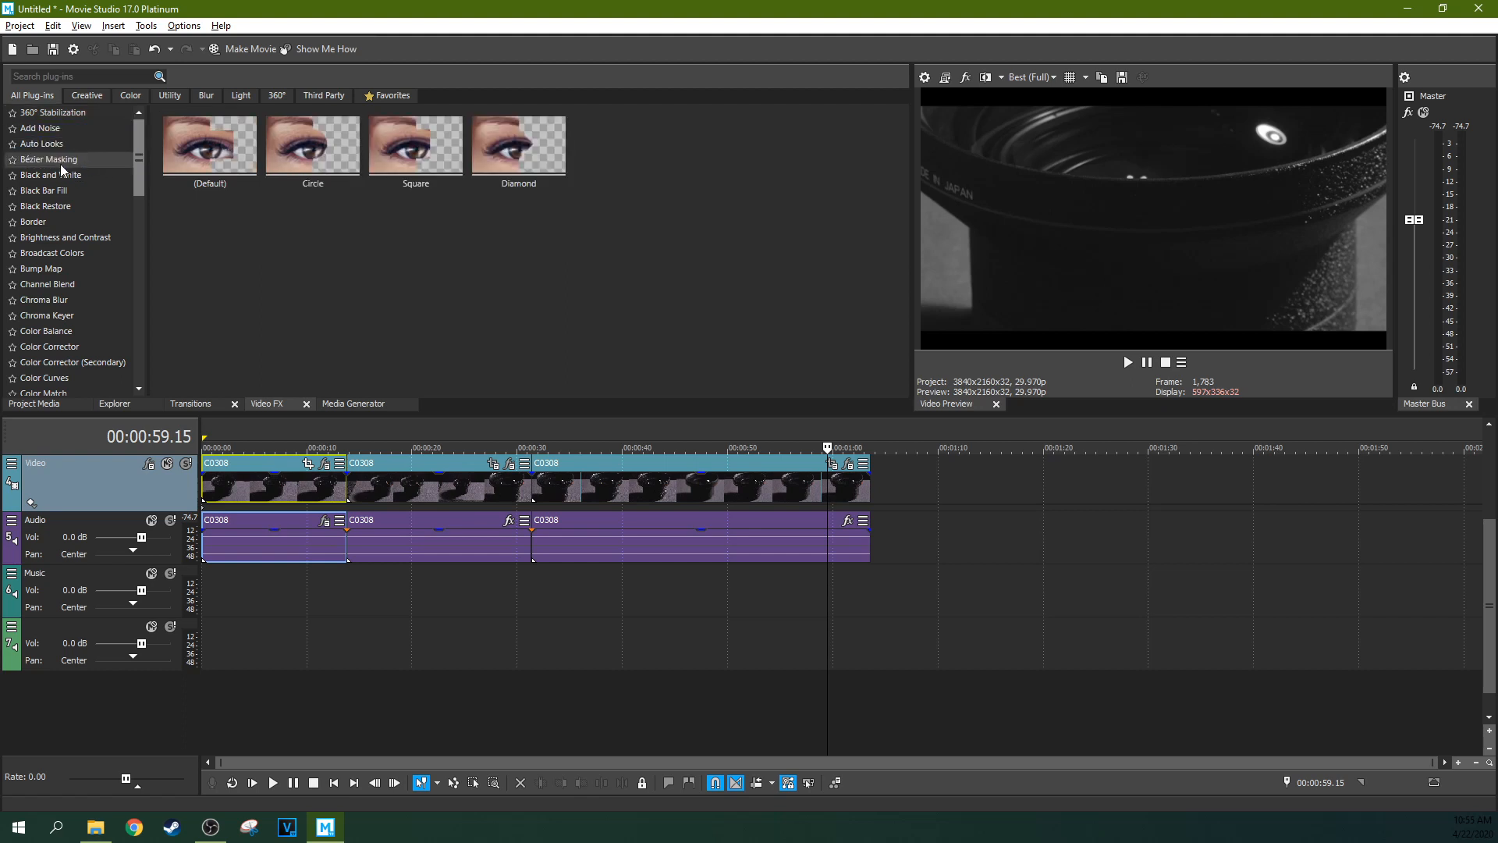
pyautogui.moveTo(207, 150); pyautogui.dragTo(292, 479)
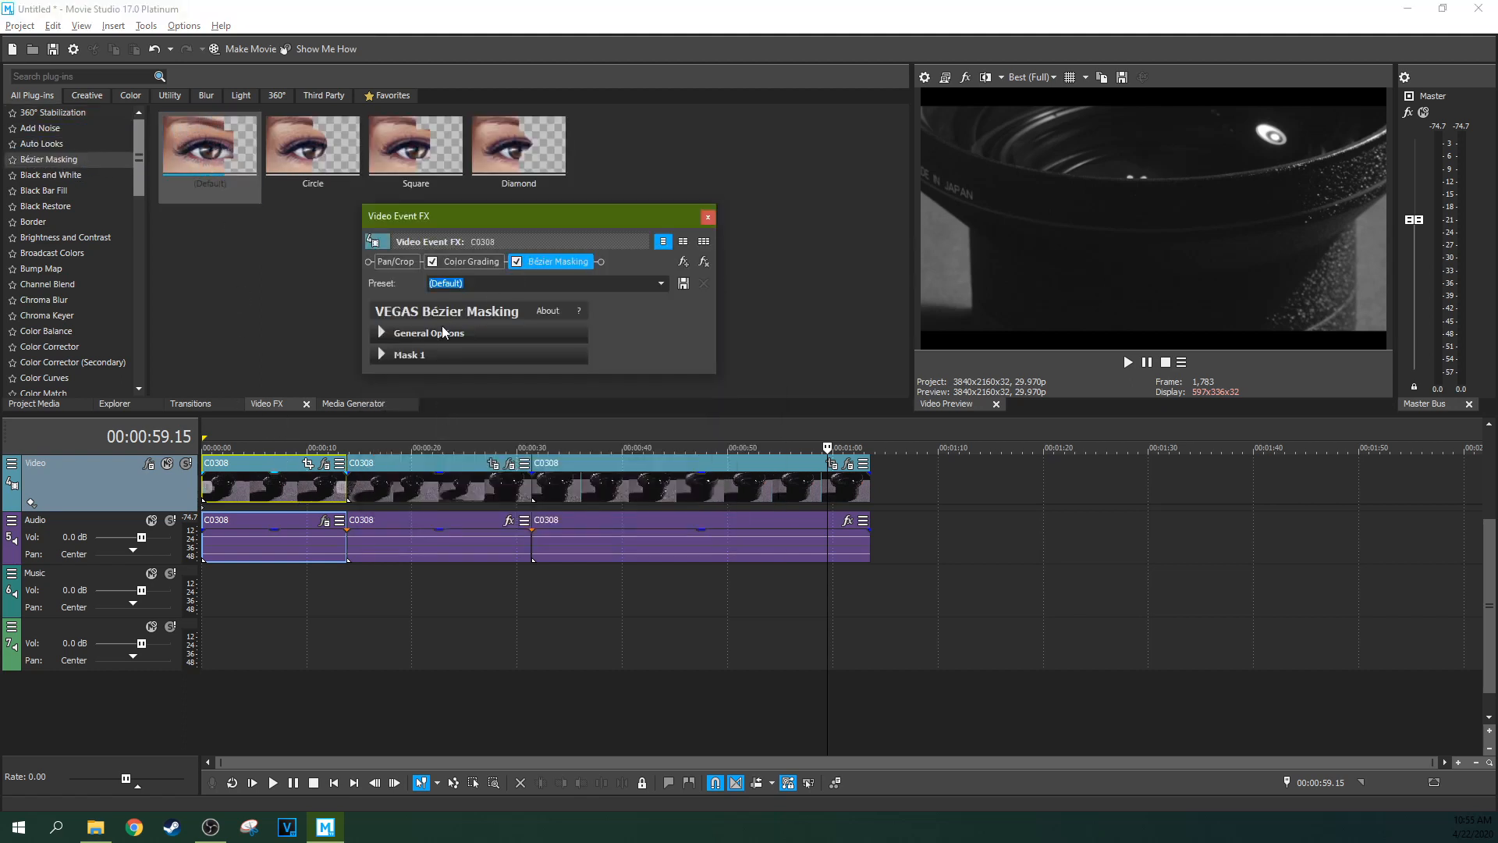
pyautogui.click(382, 332)
pyautogui.scroll(-2, 700, 320)
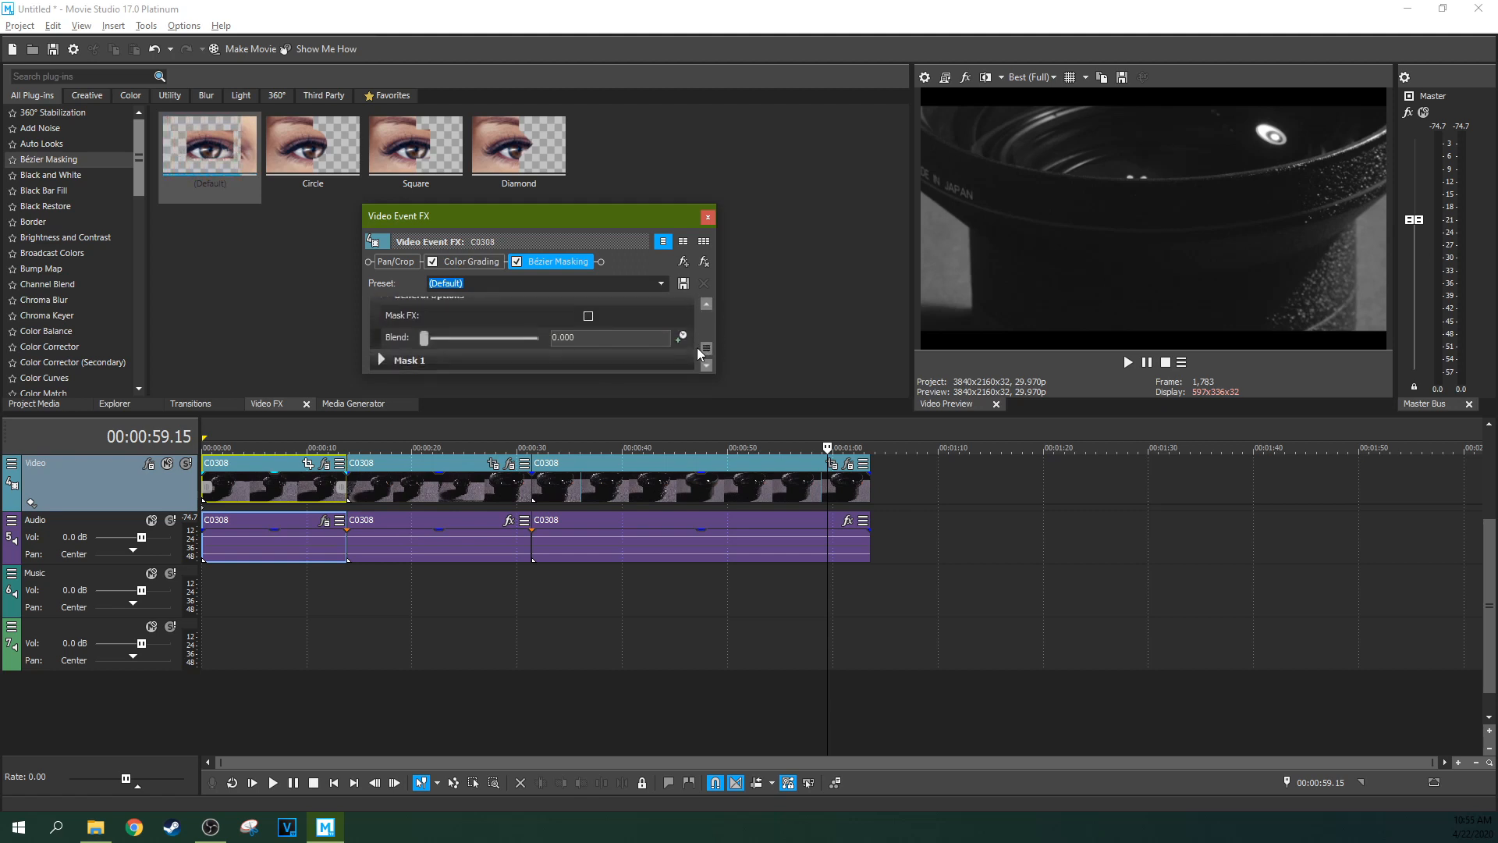
# - Examine the Mask 1 and Tracking settings of the Bézier Masking effect, and close the event effects
pyautogui.click(382, 358)
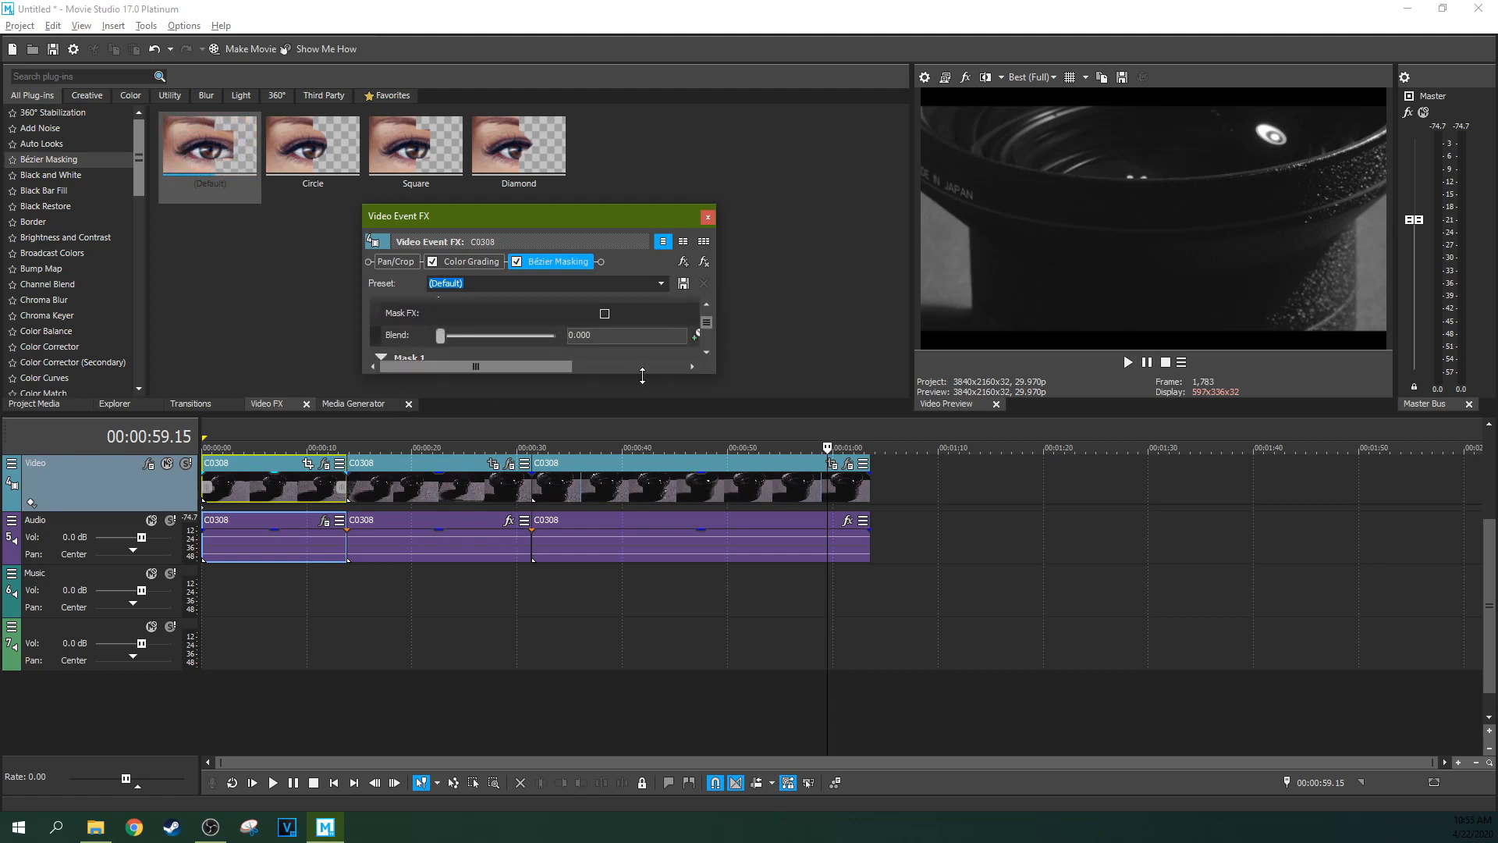
pyautogui.moveTo(633, 373); pyautogui.dragTo(633, 622)
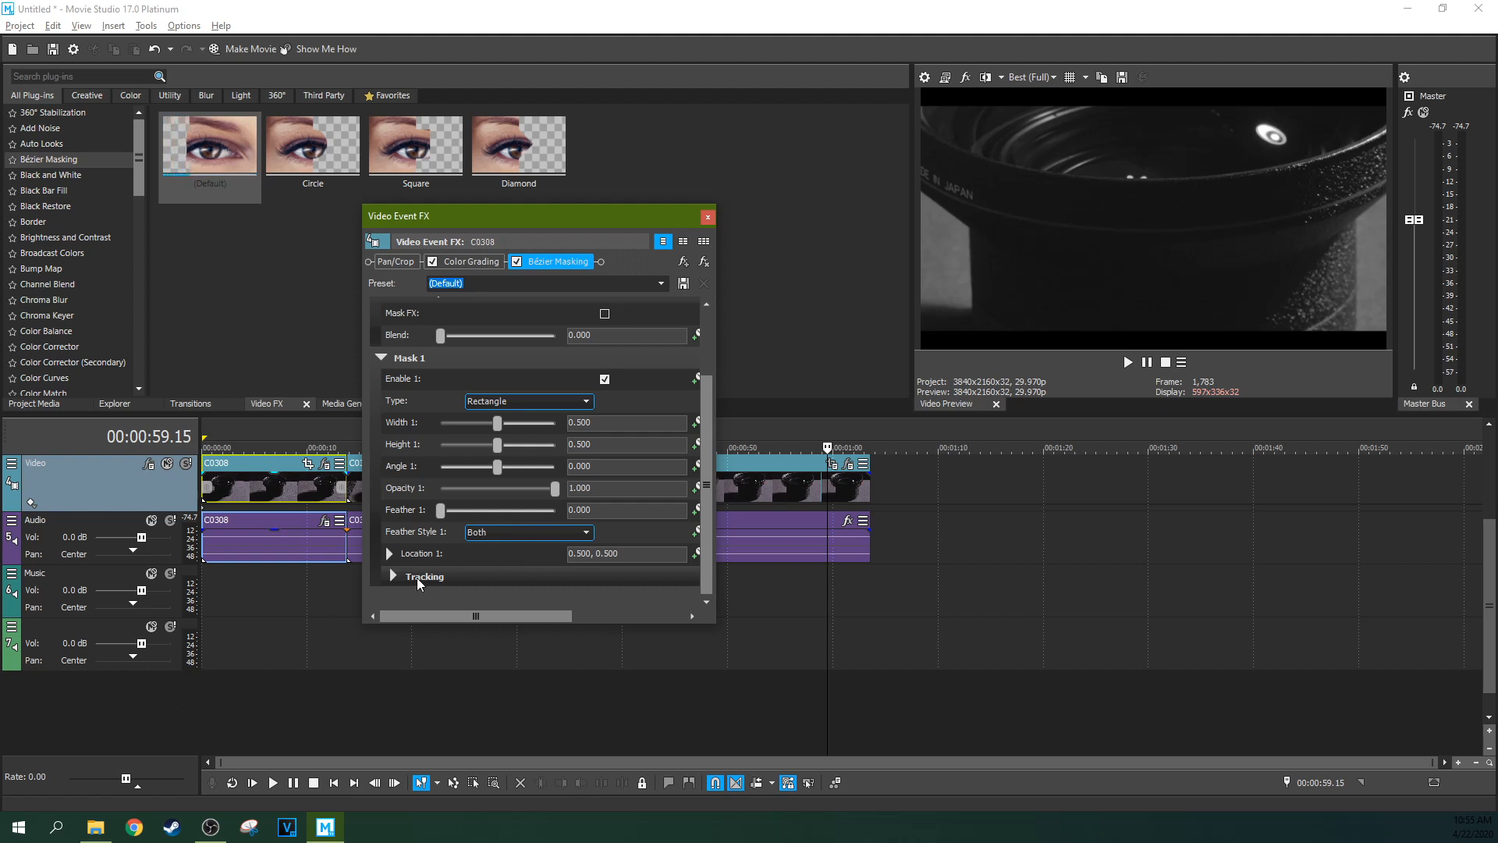
pyautogui.click(396, 577)
pyautogui.scroll(-1, 709, 485)
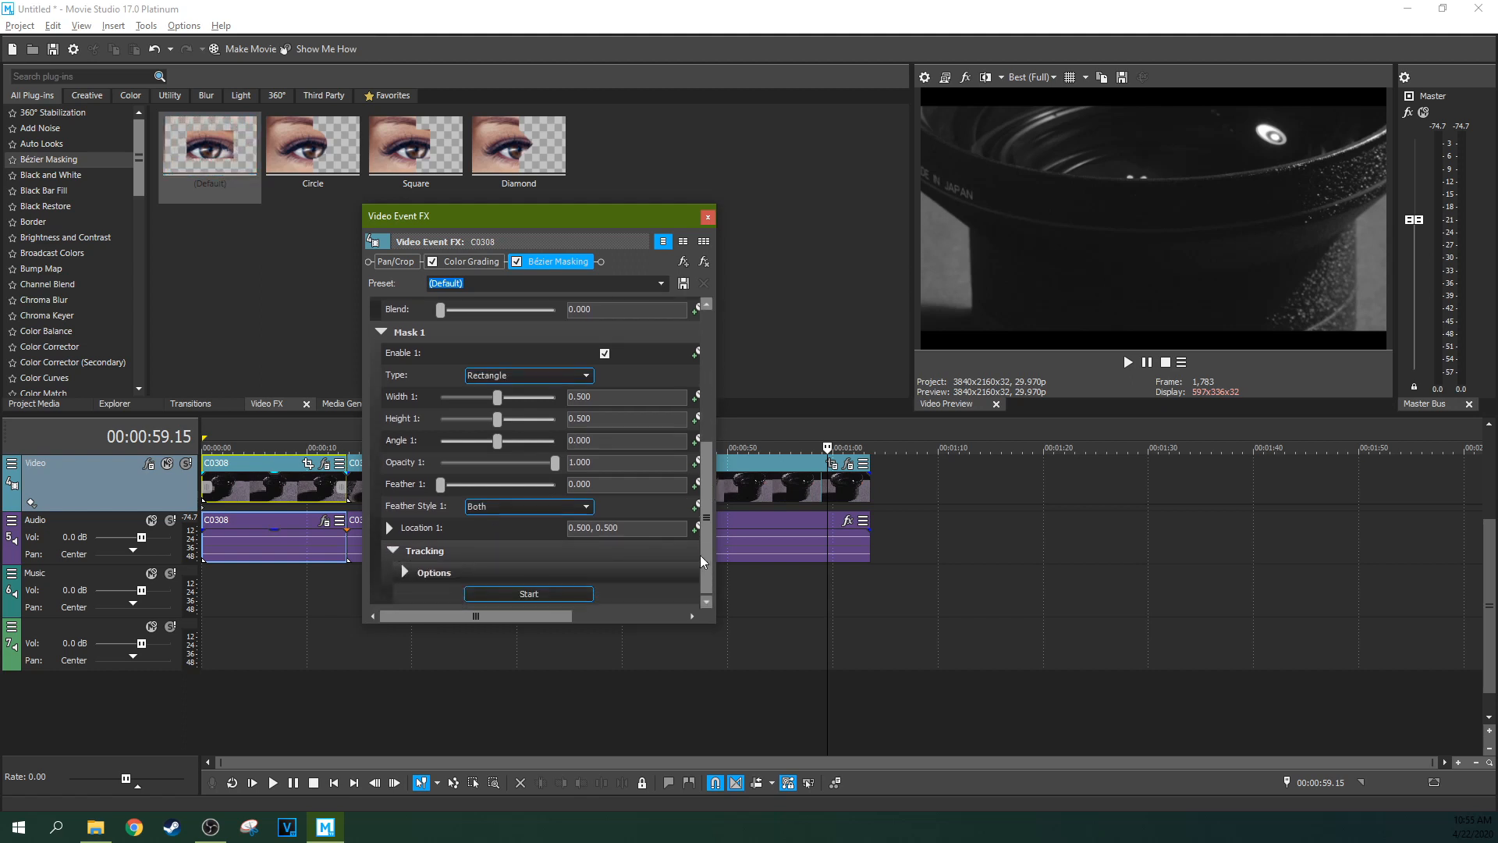
pyautogui.click(708, 216)
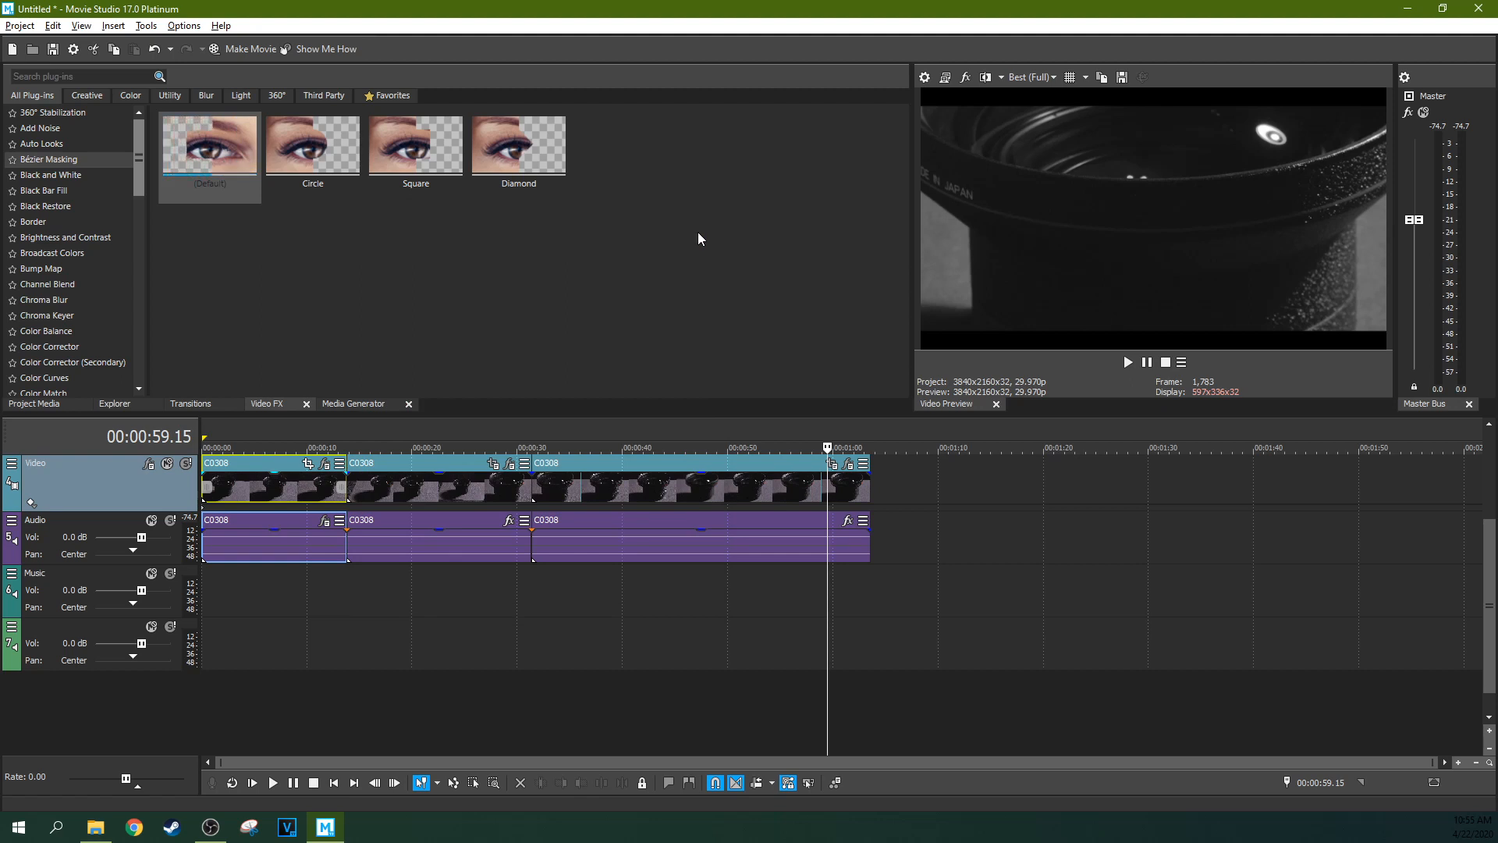
# - Examine the Video track's Track Motion settings and the third clip's Pan/Crop settings, closing each window
pyautogui.click(11, 465)
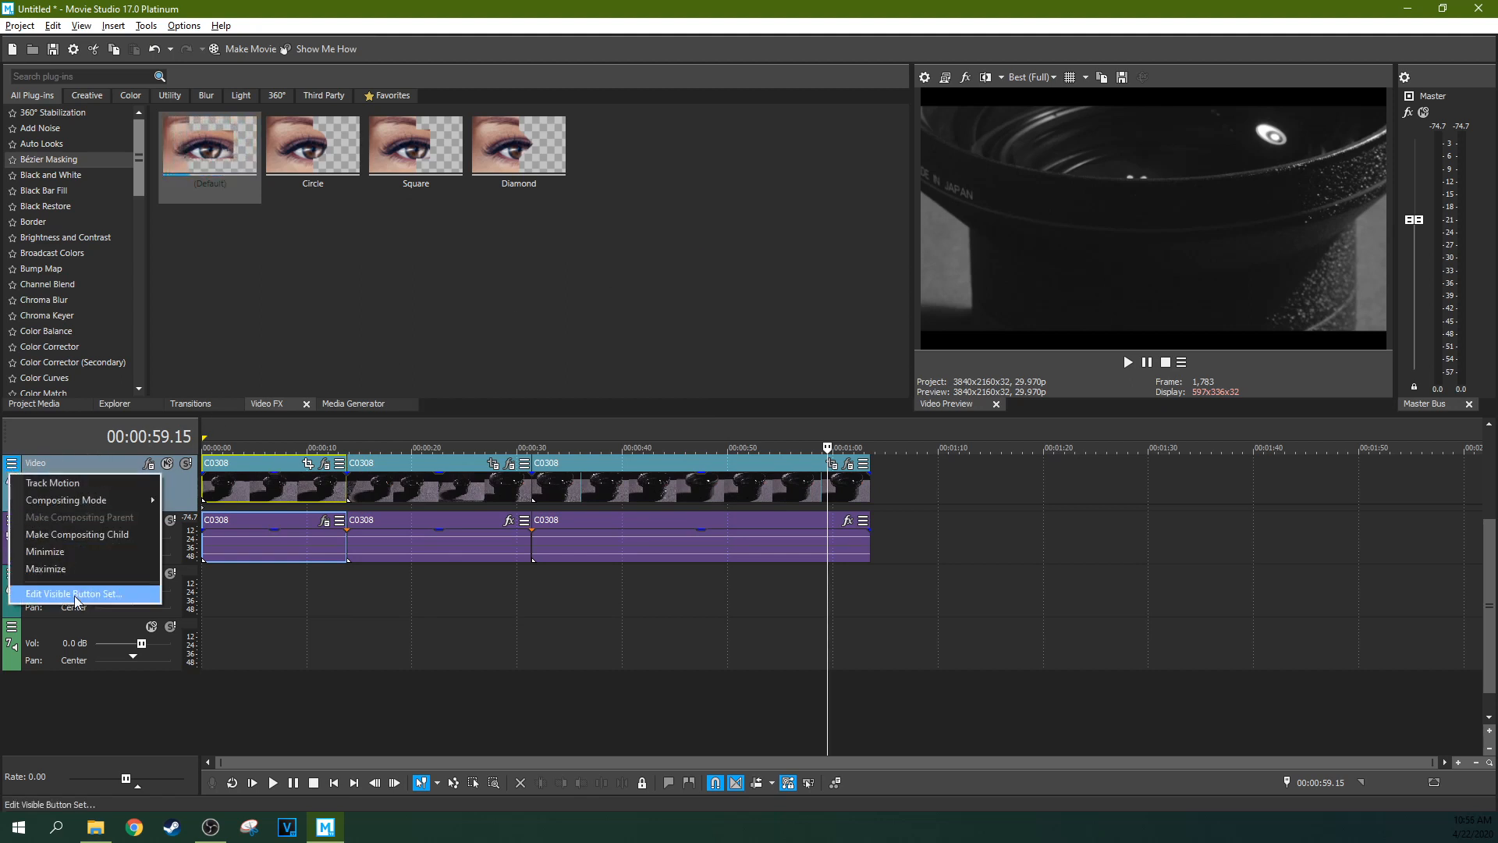
pyautogui.click(71, 491)
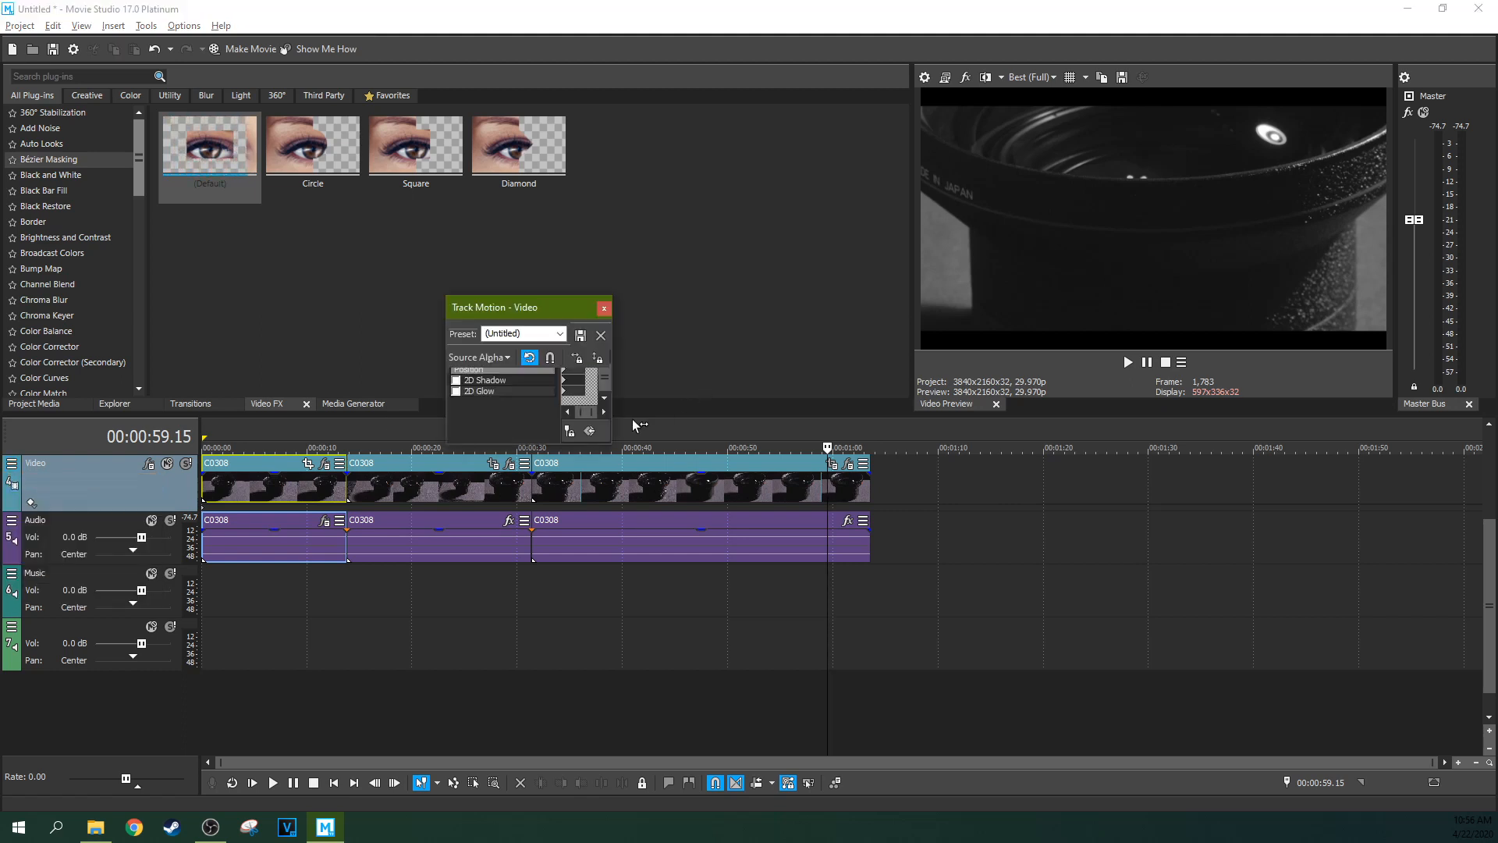
pyautogui.moveTo(614, 394); pyautogui.dragTo(946, 393)
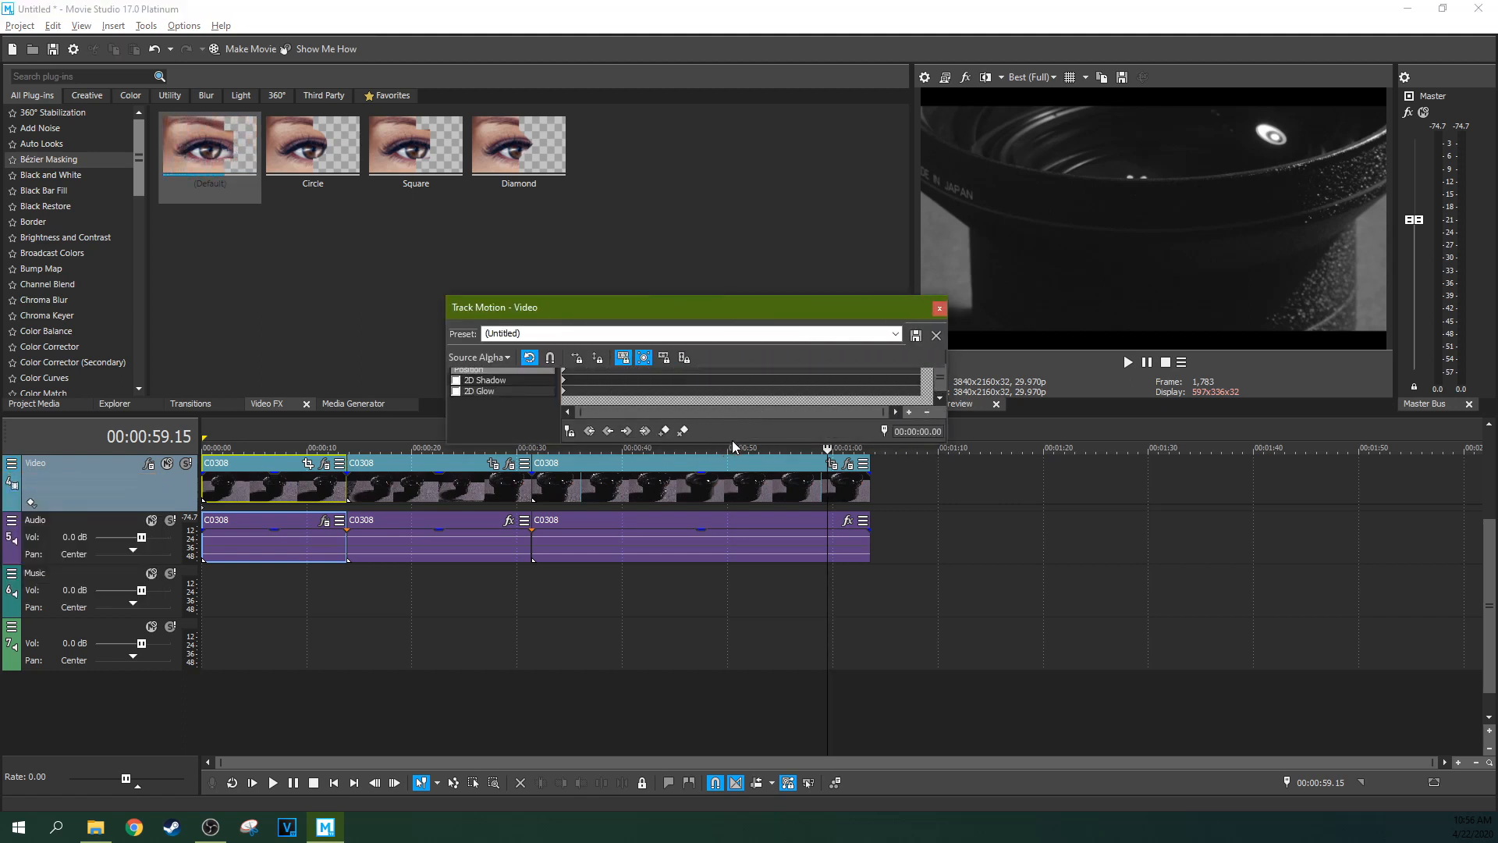
pyautogui.moveTo(732, 442); pyautogui.dragTo(749, 733)
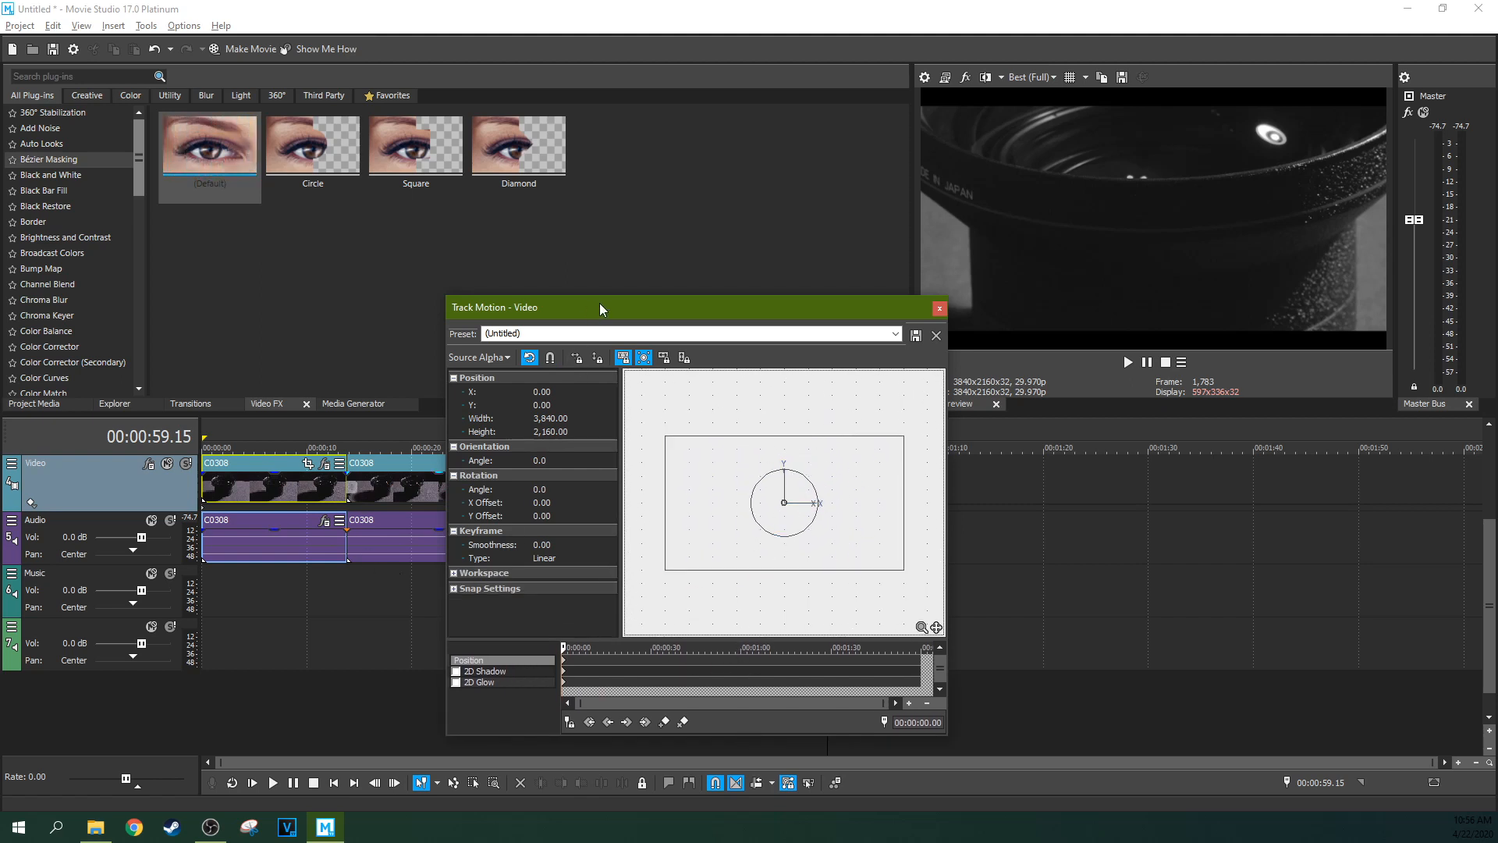
pyautogui.moveTo(602, 304); pyautogui.dragTo(831, 326)
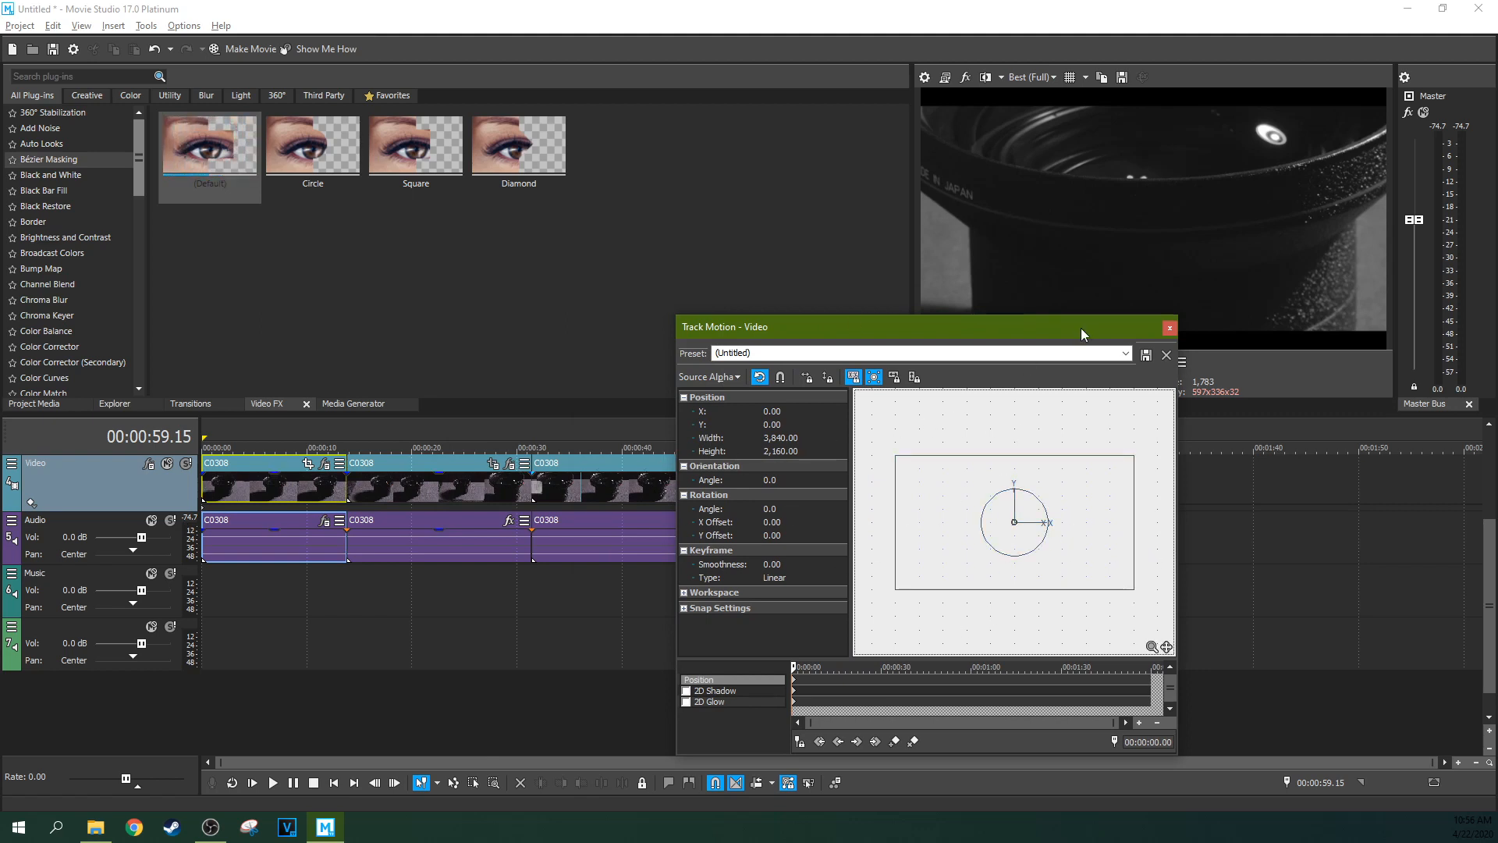
pyautogui.click(1170, 328)
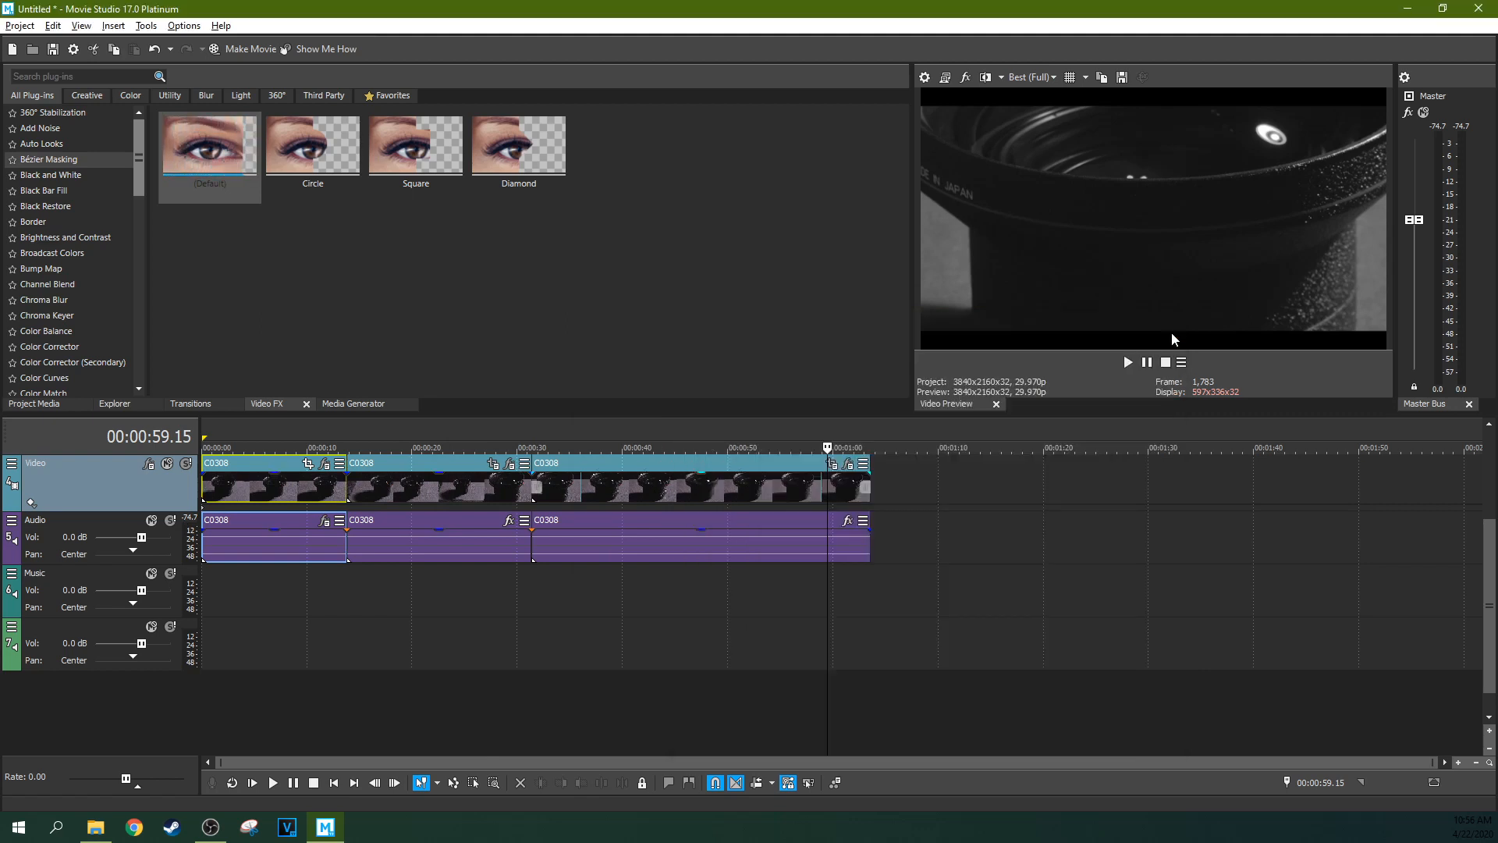
pyautogui.click(832, 464)
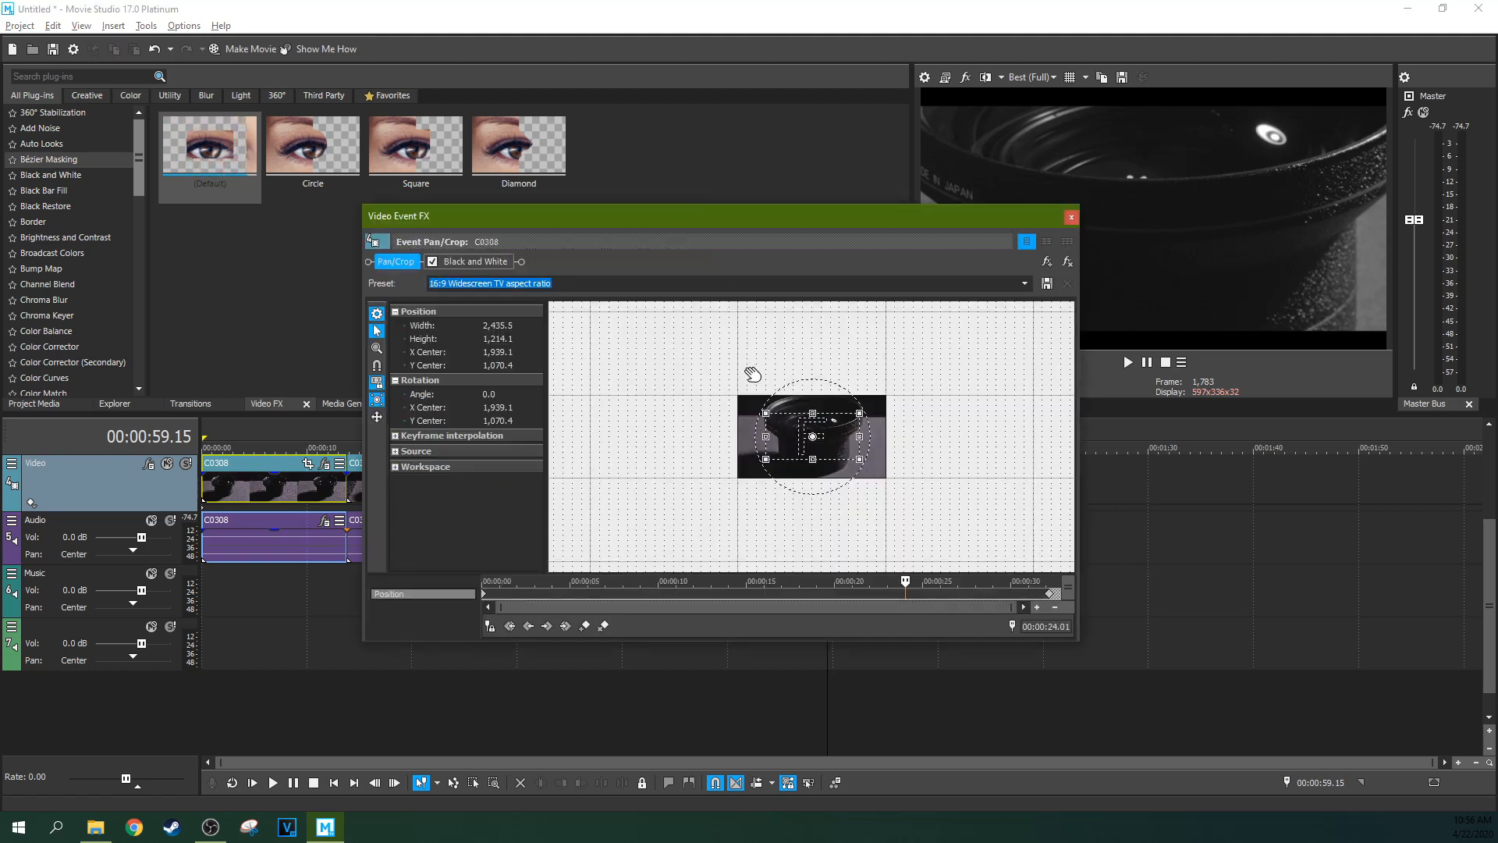
pyautogui.click(1072, 217)
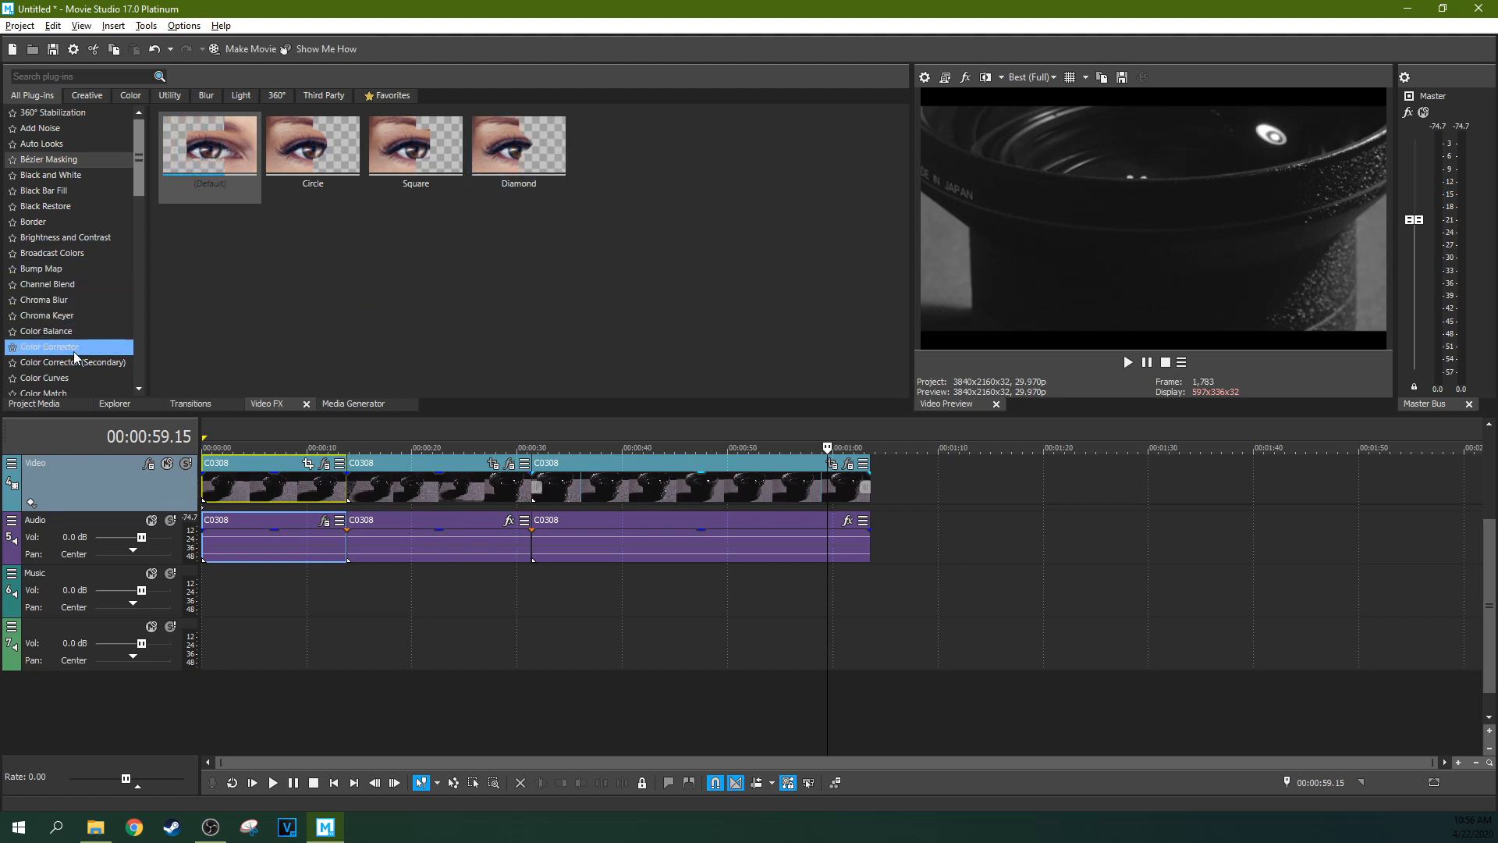
# - Apply the Deform effect's Shear Horizontally preset to the whole video output and set its amount to 0.684
pyautogui.scroll(-2, 63, 347)
pyautogui.click(52, 379)
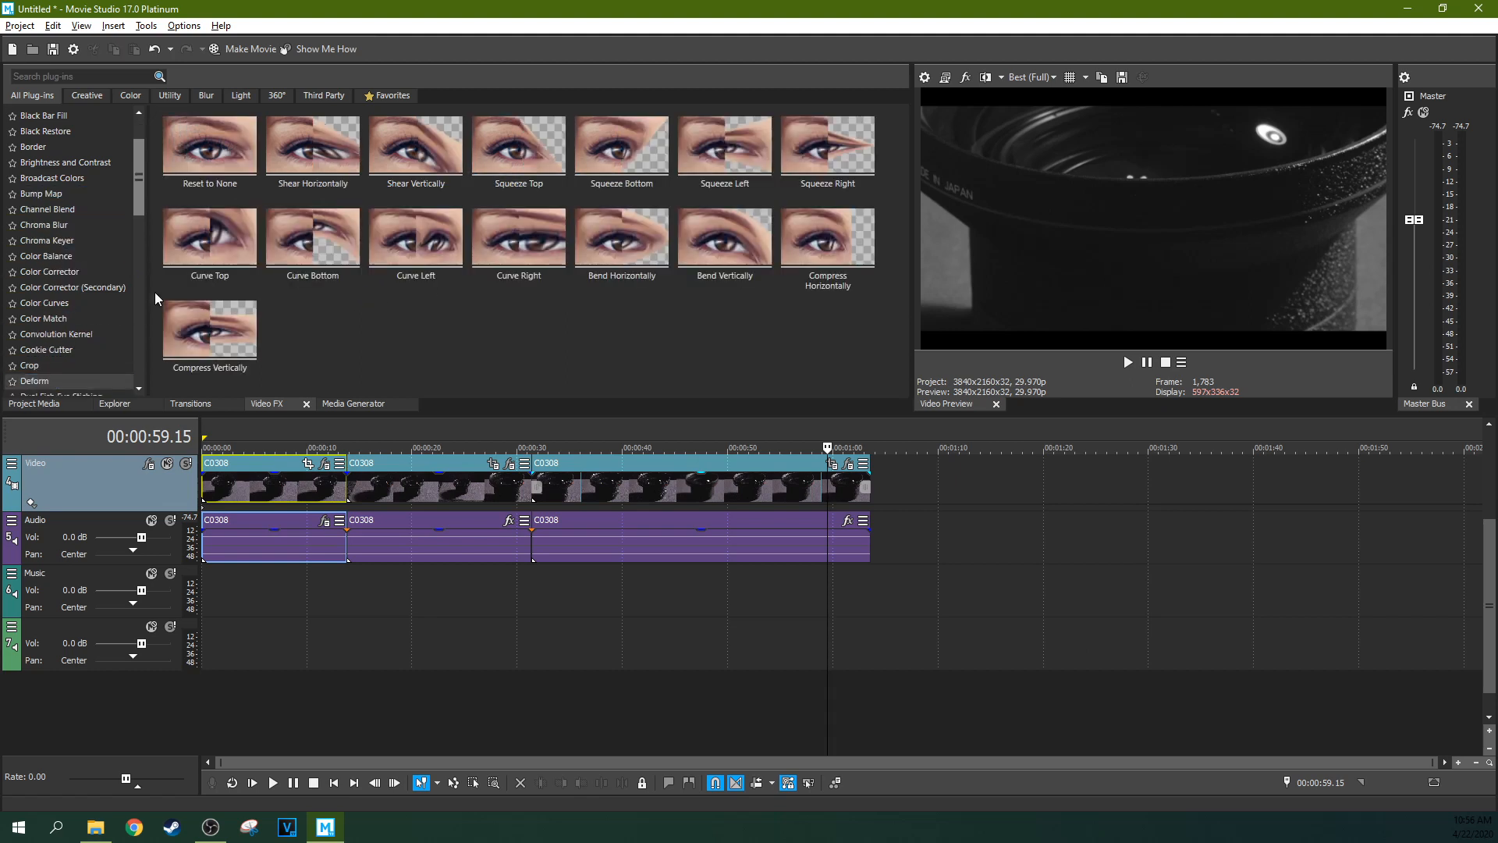
pyautogui.moveTo(316, 156); pyautogui.dragTo(1159, 195)
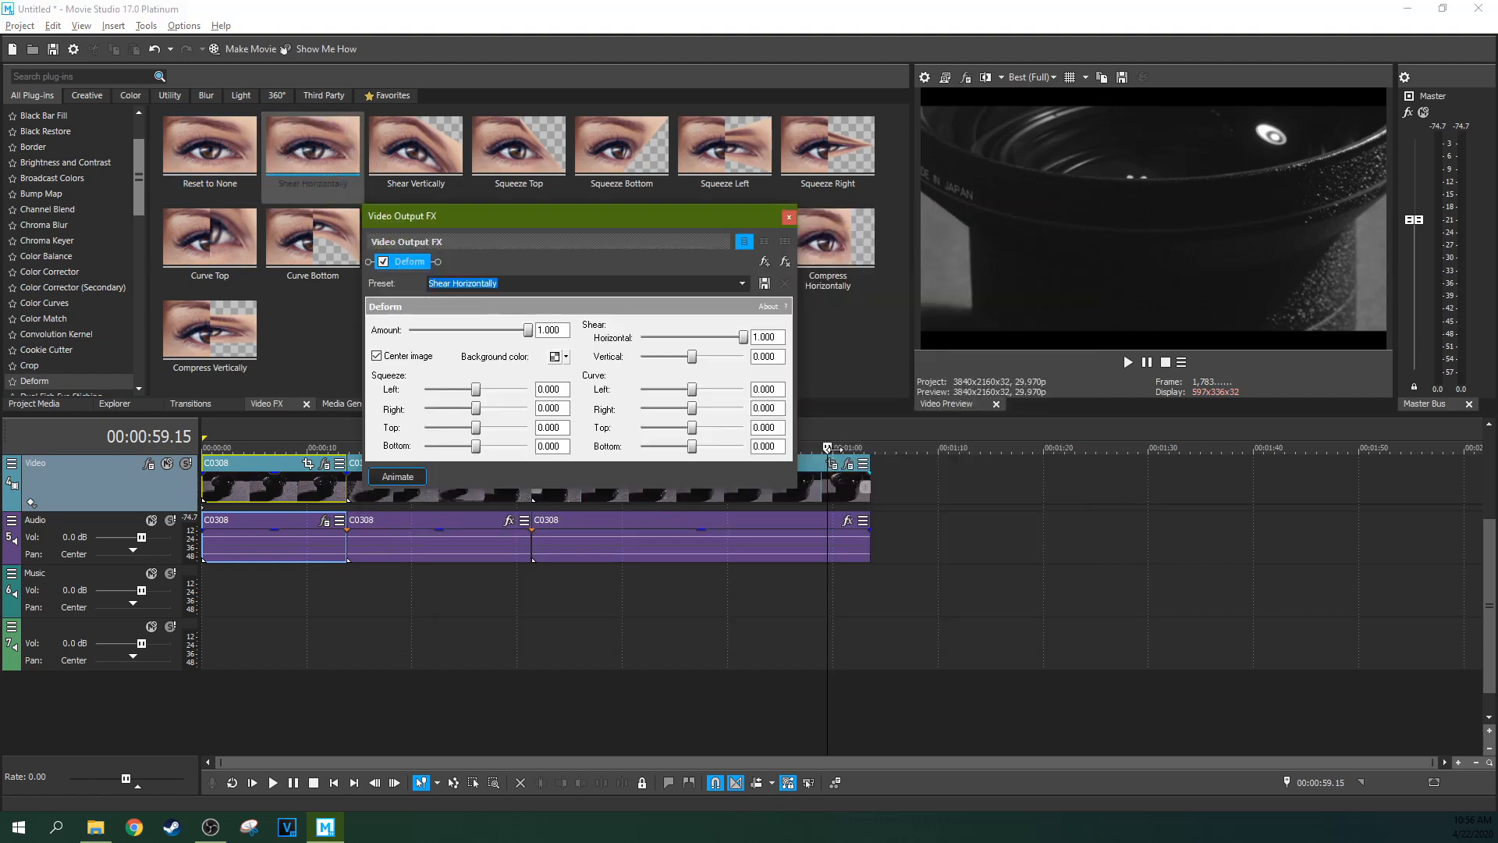
pyautogui.moveTo(527, 330); pyautogui.dragTo(507, 334)
# - Check the Deform output effect at points within the different timeline clips, and close the Video Output FX settings
pyautogui.click(287, 494)
pyautogui.click(434, 532)
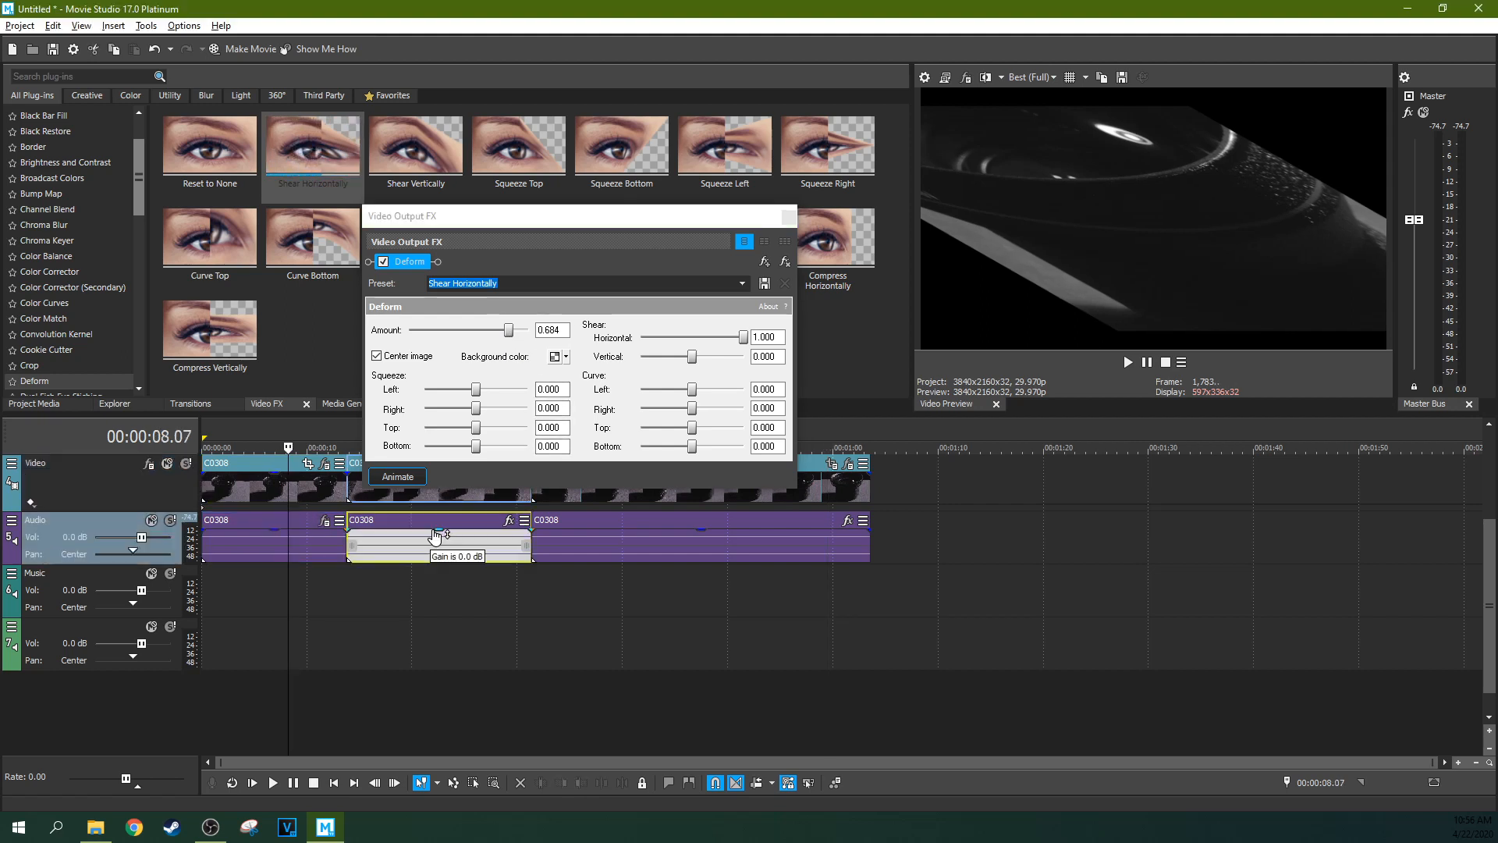
pyautogui.click(469, 539)
pyautogui.click(673, 539)
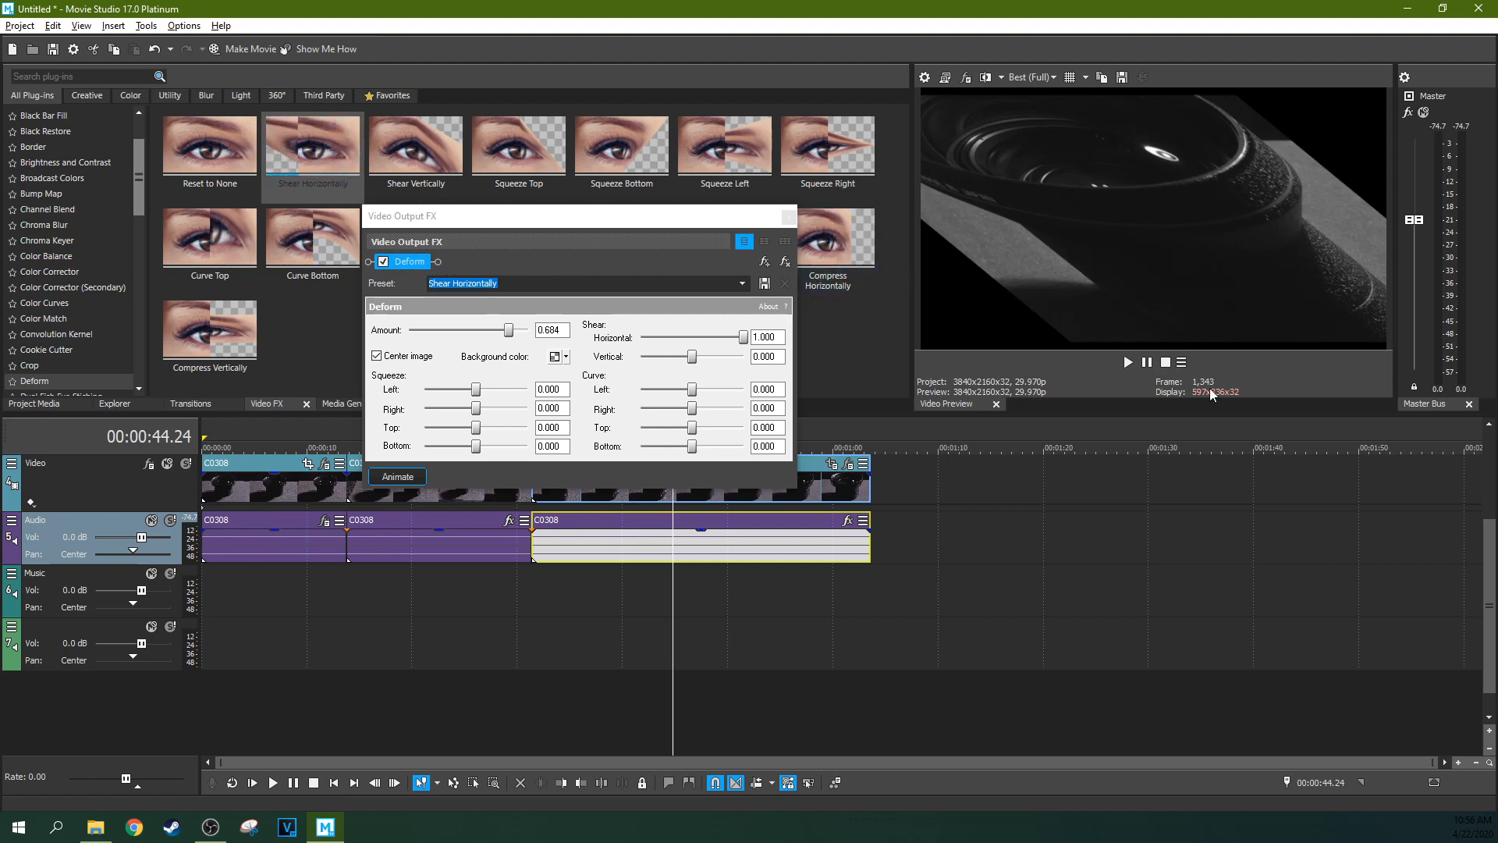
pyautogui.click(789, 216)
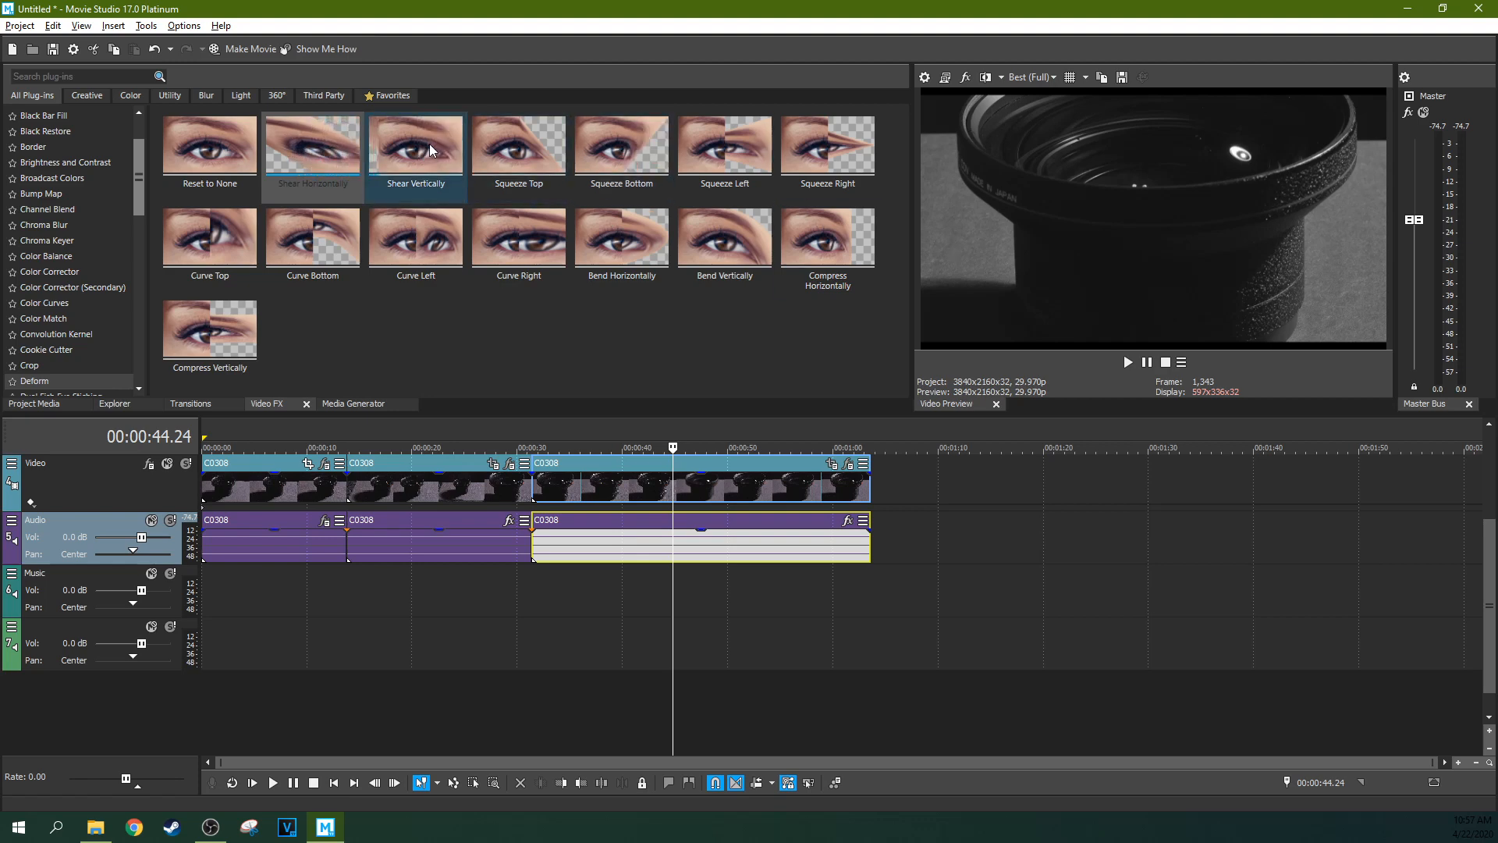
# - View the plug-ins available for the video output, and show and hide the preview's grid overlay
pyautogui.click(966, 77)
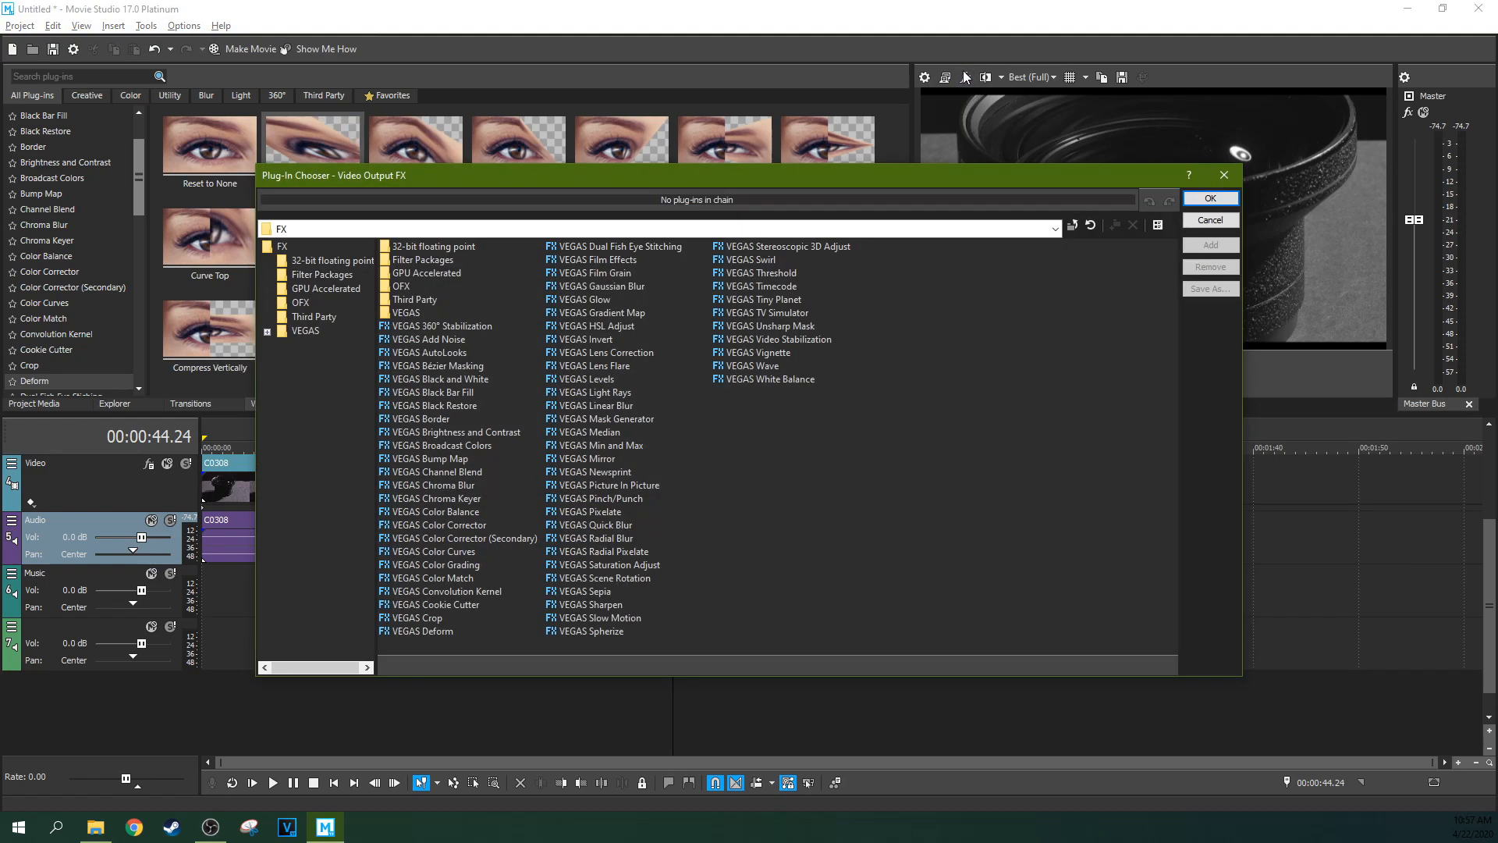
pyautogui.click(1225, 175)
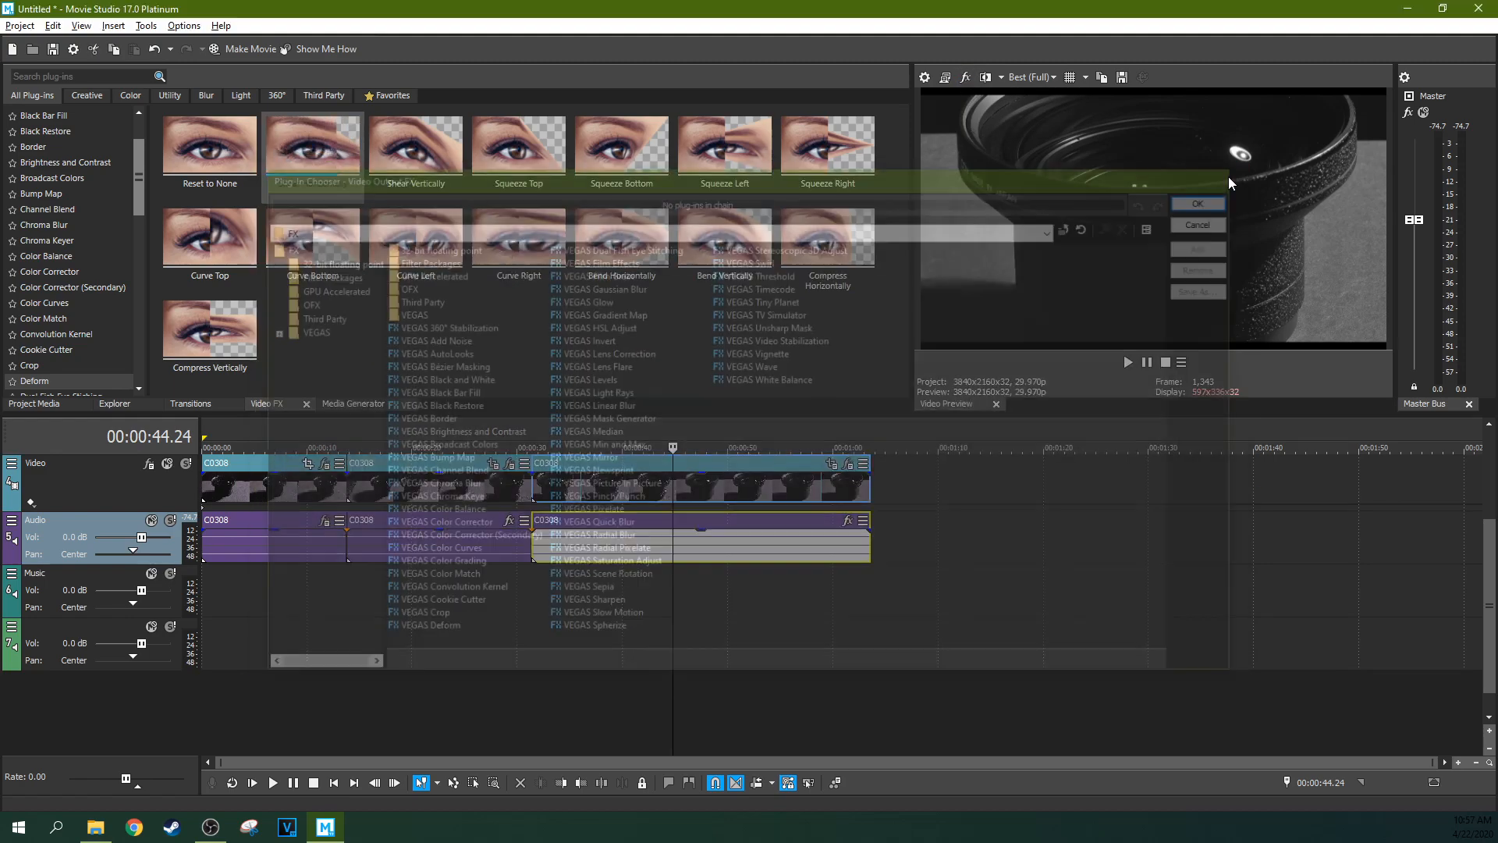
pyautogui.click(1079, 82)
pyautogui.click(1079, 83)
pyautogui.click(1089, 82)
pyautogui.click(1087, 94)
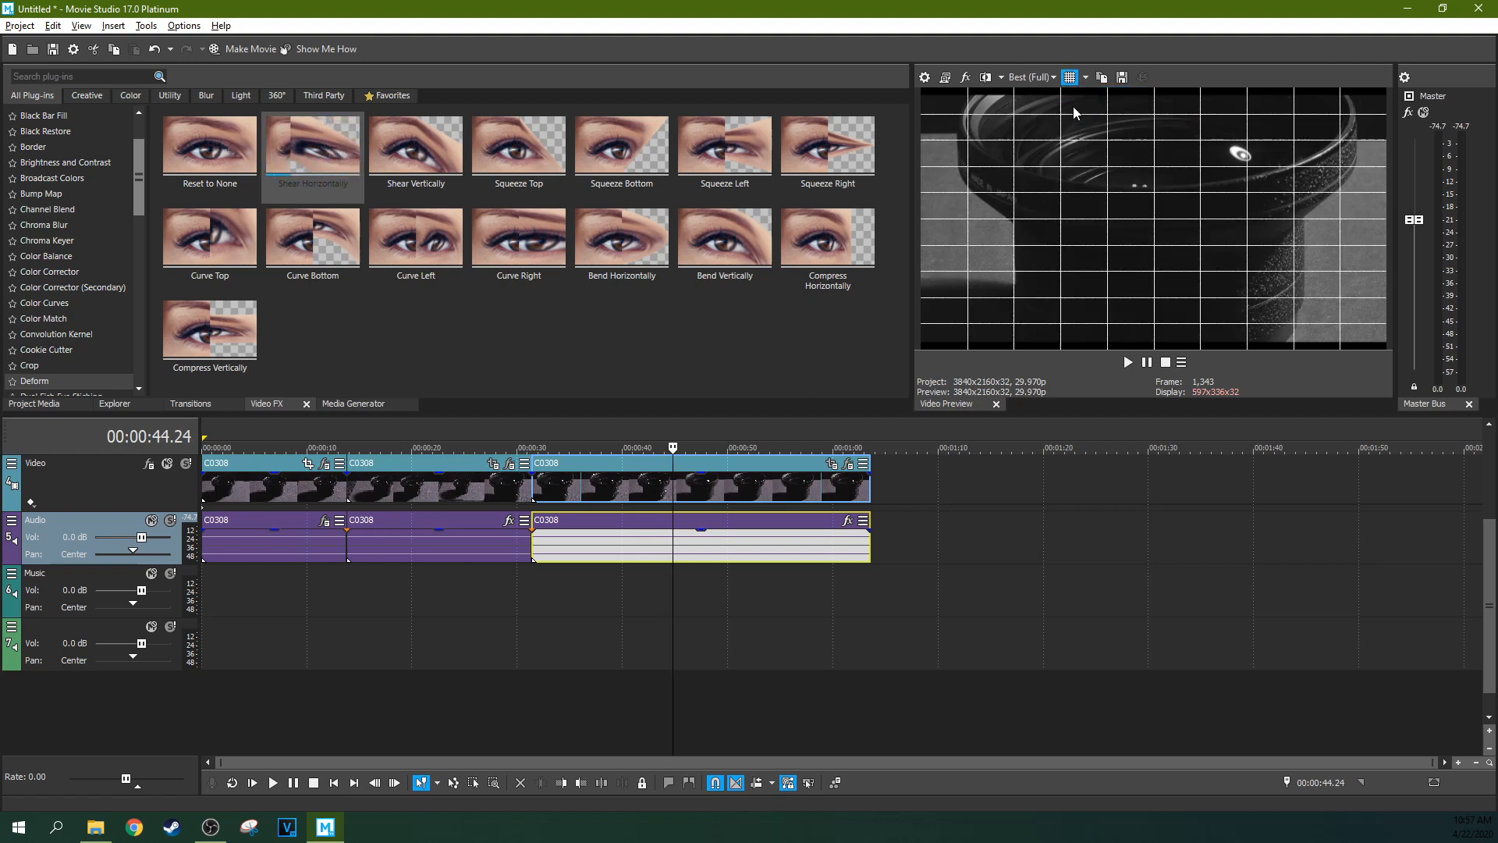
pyautogui.click(1070, 77)
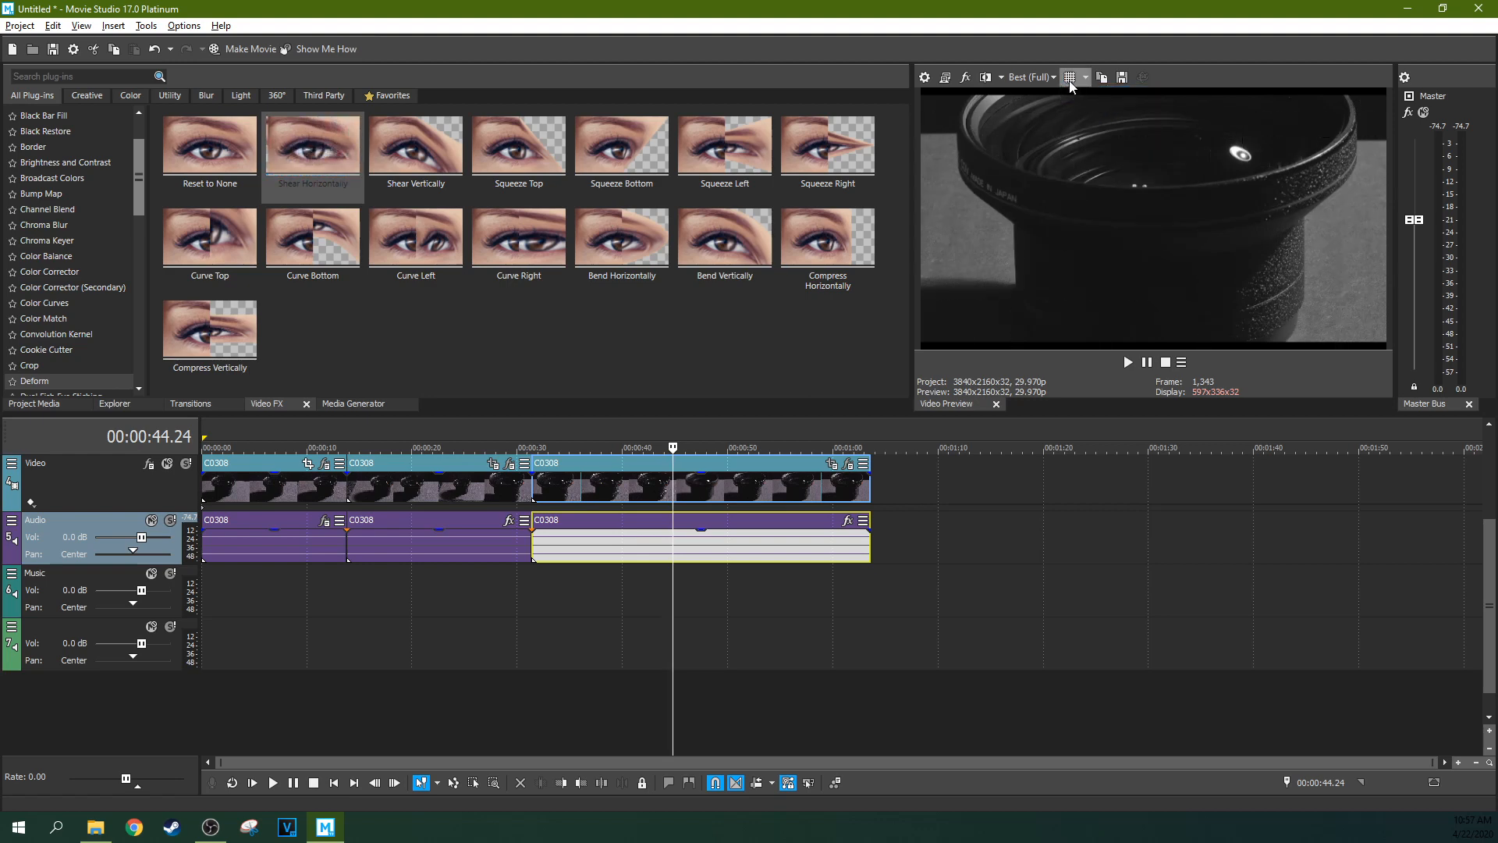
# - Save a snapshot of the current frame as Image1.jpg in Documents and place it on the Video track after the last clip
pyautogui.click(1122, 77)
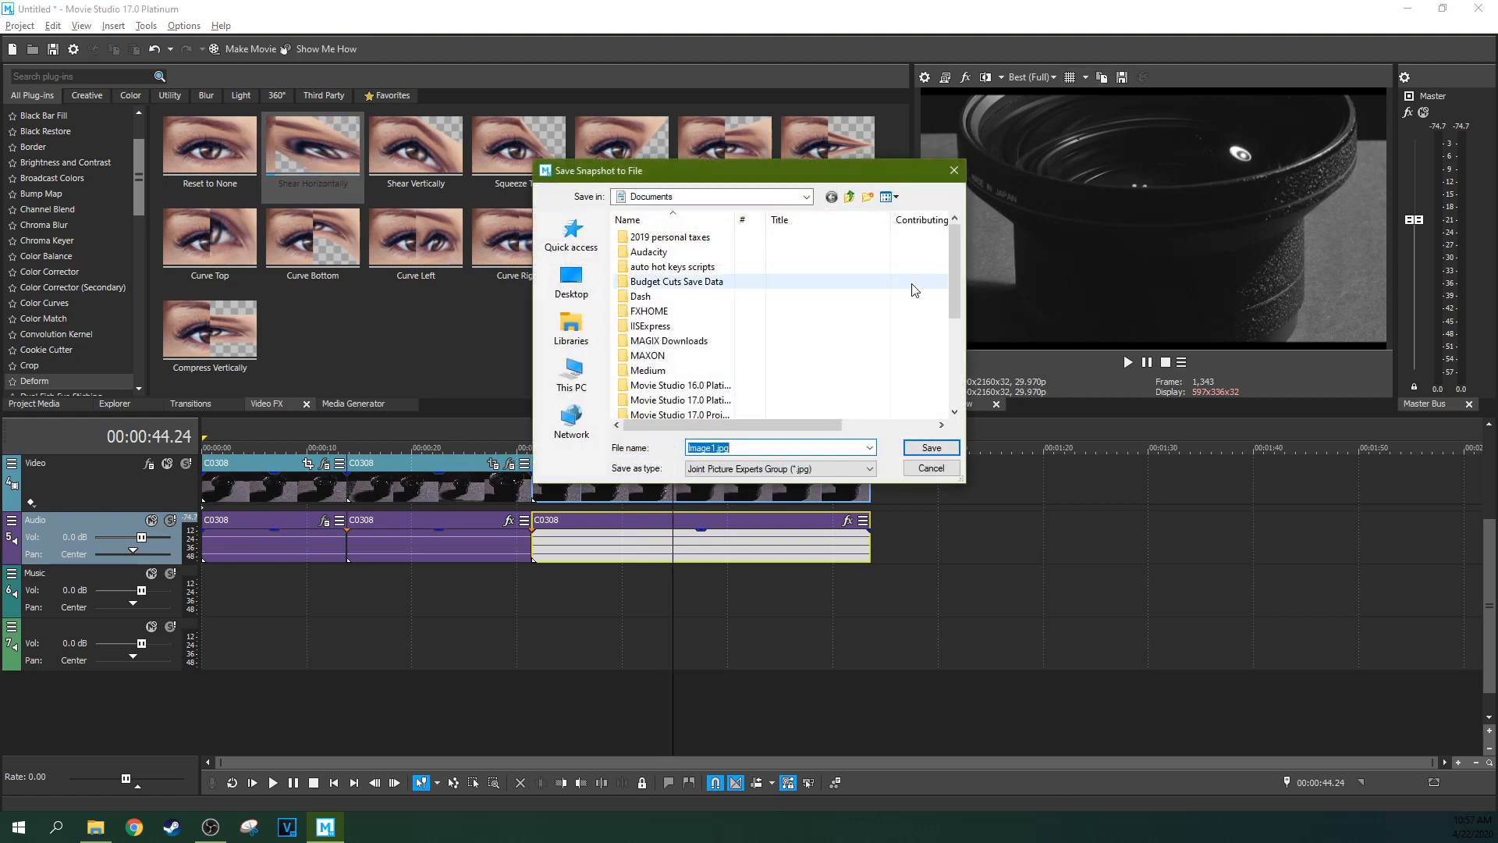
pyautogui.click(914, 451)
pyautogui.moveTo(294, 160); pyautogui.dragTo(920, 506)
pyautogui.click(921, 506)
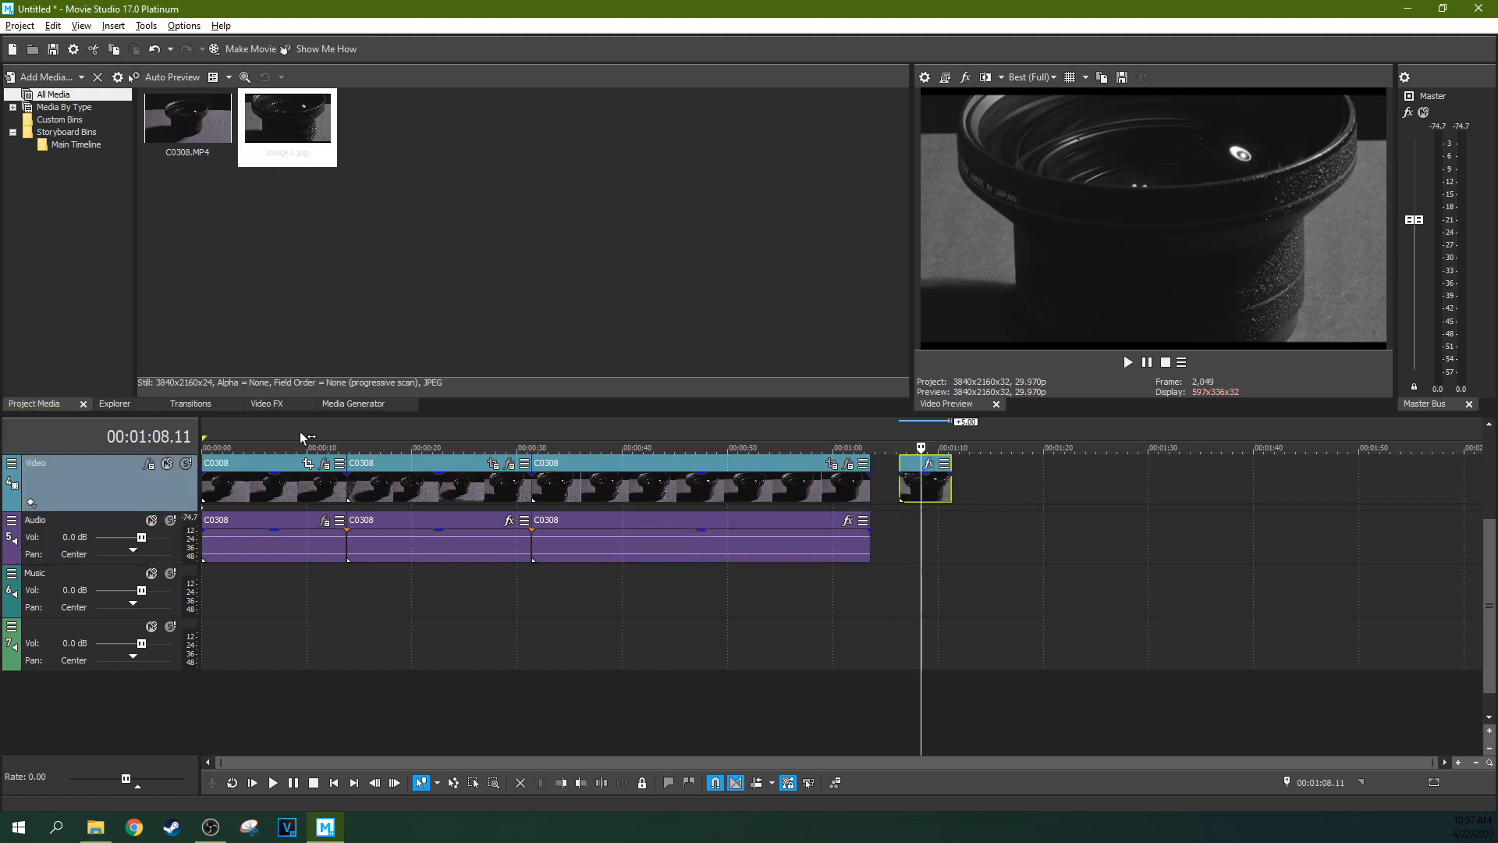
# - Set the timeline selection to span the three clips from 00:00:00.00 to 00:01:03.17, leaving out the snapshot image
pyautogui.moveTo(873, 437); pyautogui.dragTo(202, 437)
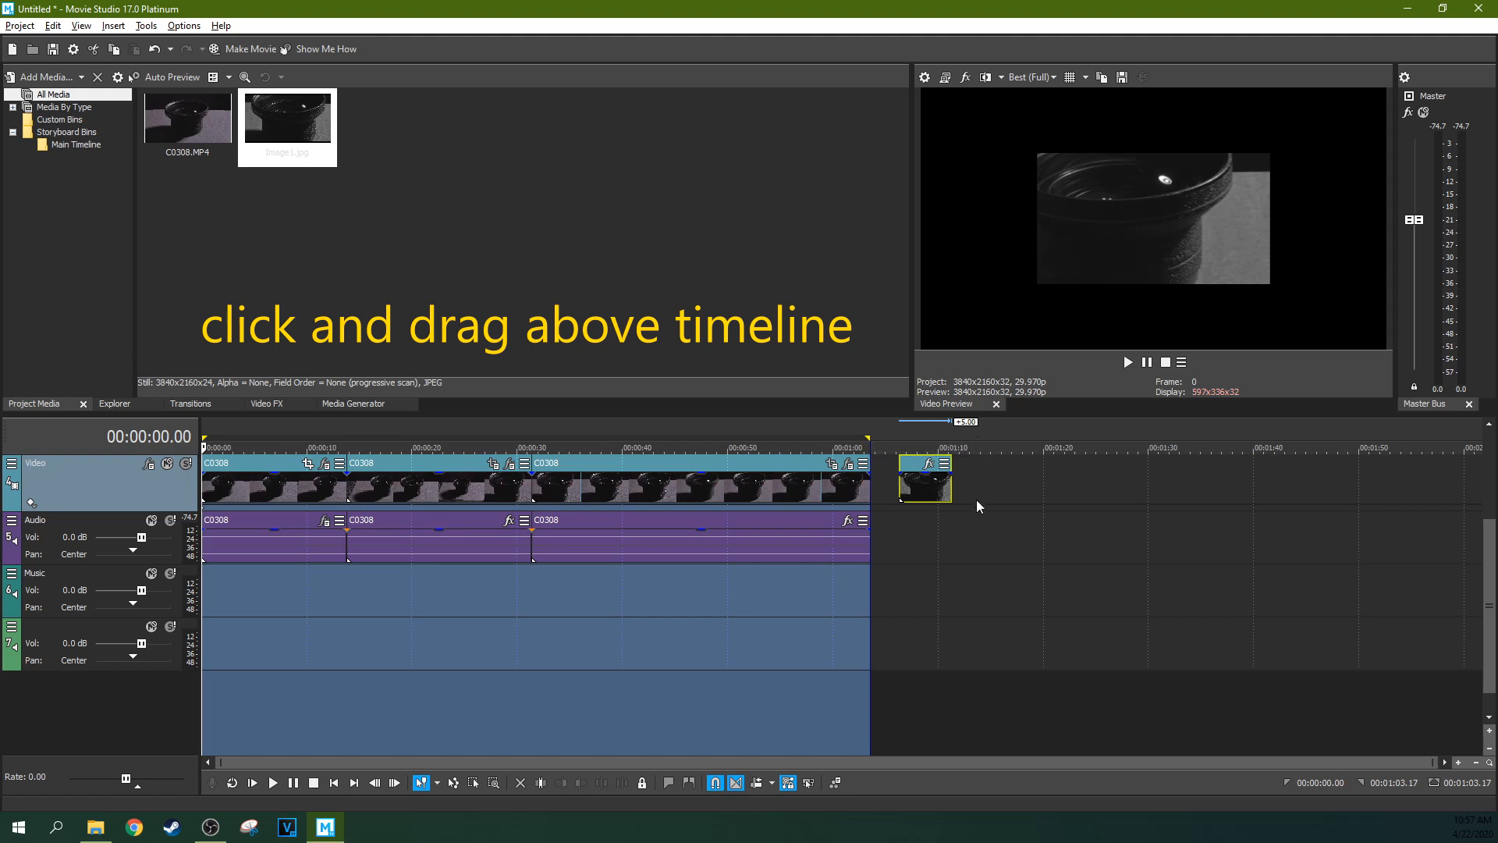
pyautogui.moveTo(969, 431); pyautogui.dragTo(748, 433)
pyautogui.moveTo(868, 431); pyautogui.dragTo(162, 414)
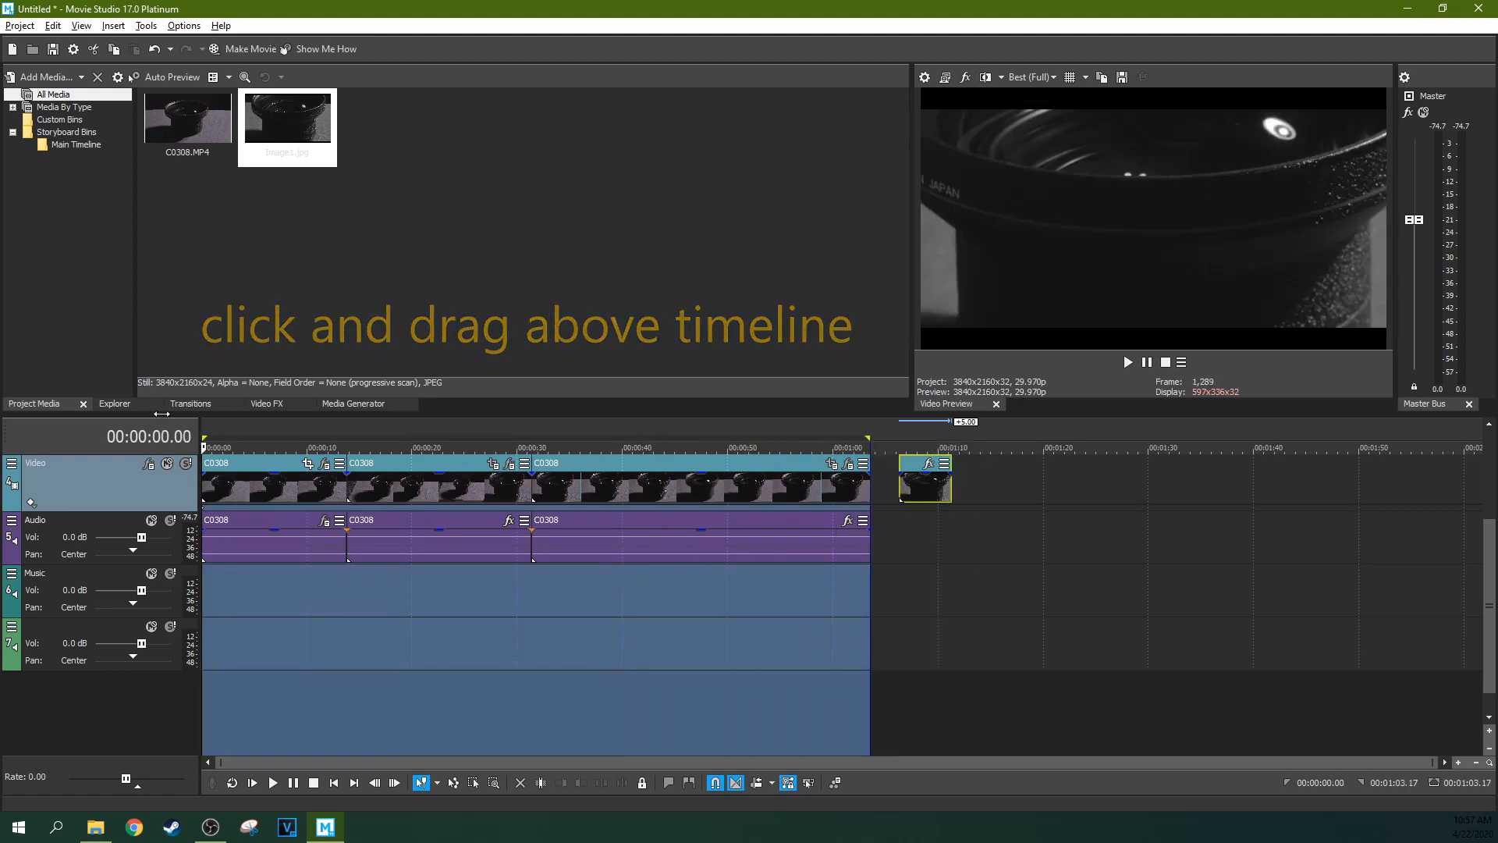
# - Open the Render As settings and choose the MAGIX AVC/AAC MP4 format with the Internet HD 1080p 29.97 fps (AMD VCE) template
pyautogui.click(20, 25)
pyautogui.click(40, 178)
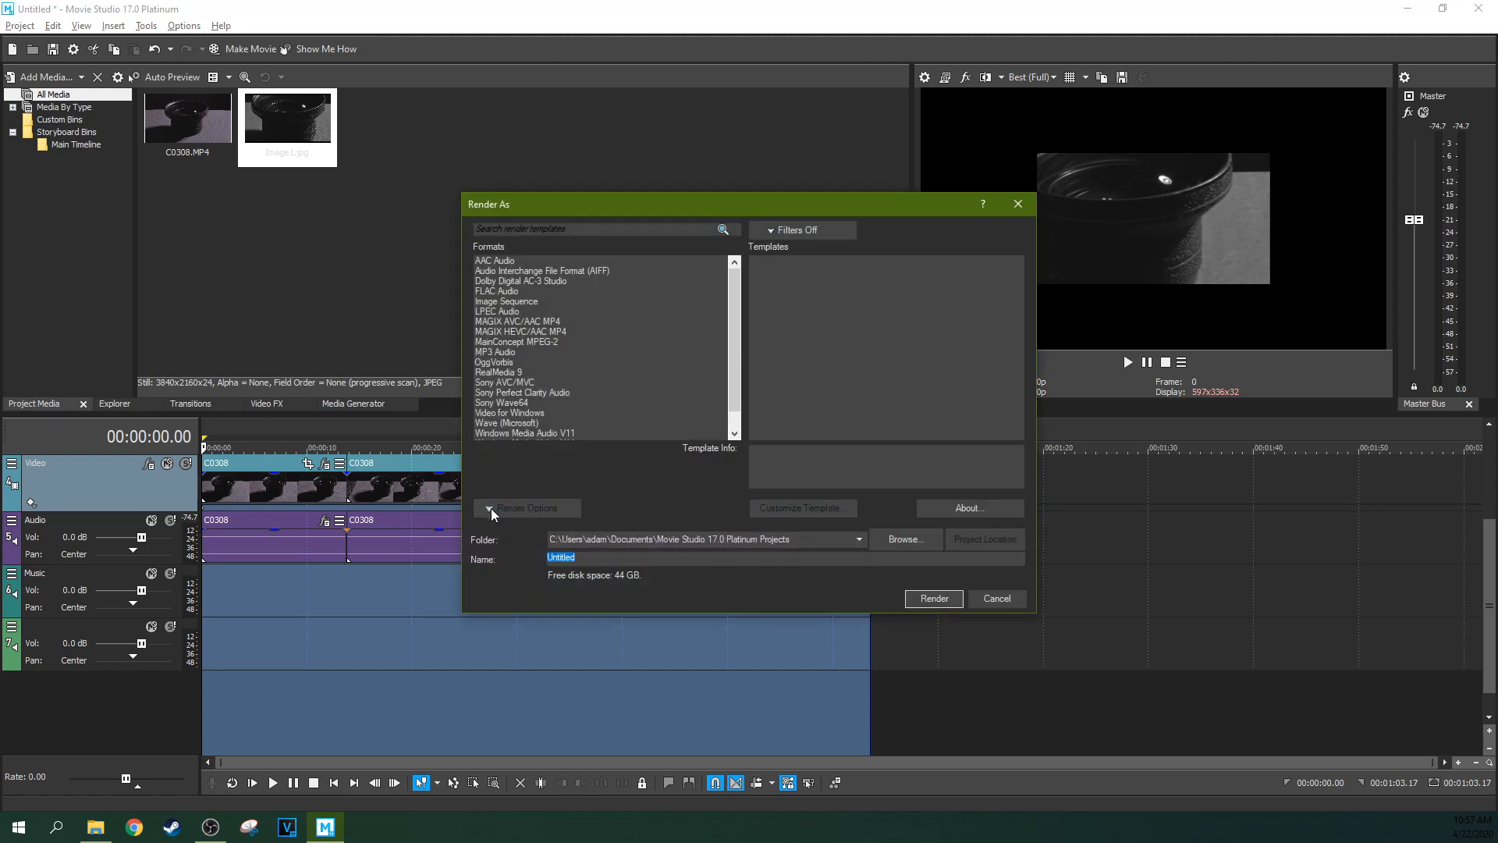
pyautogui.click(540, 294)
pyautogui.scroll(-1, 591, 312)
pyautogui.click(534, 341)
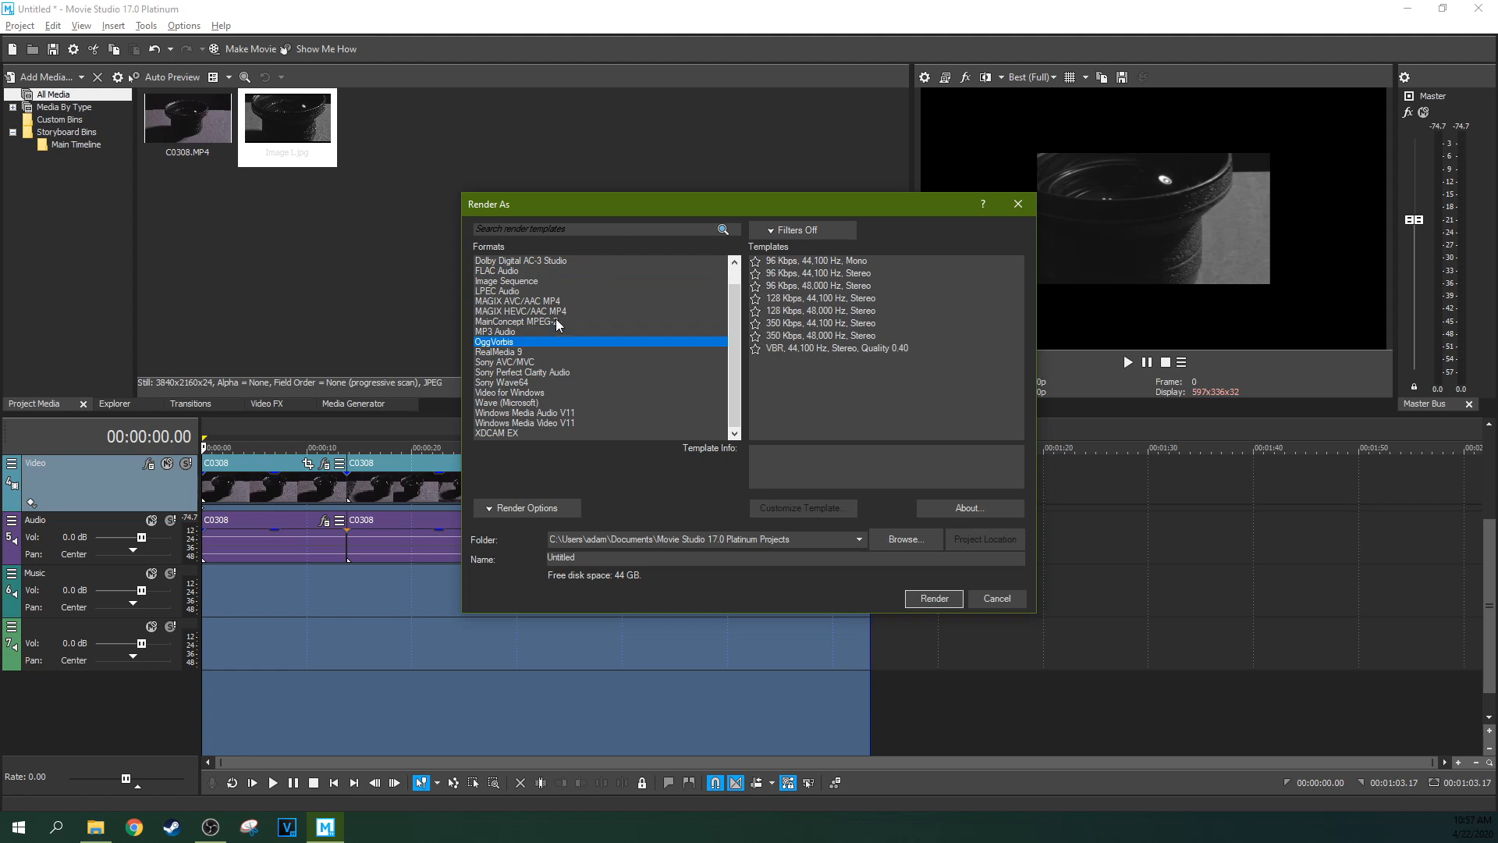
pyautogui.click(555, 292)
pyautogui.click(558, 301)
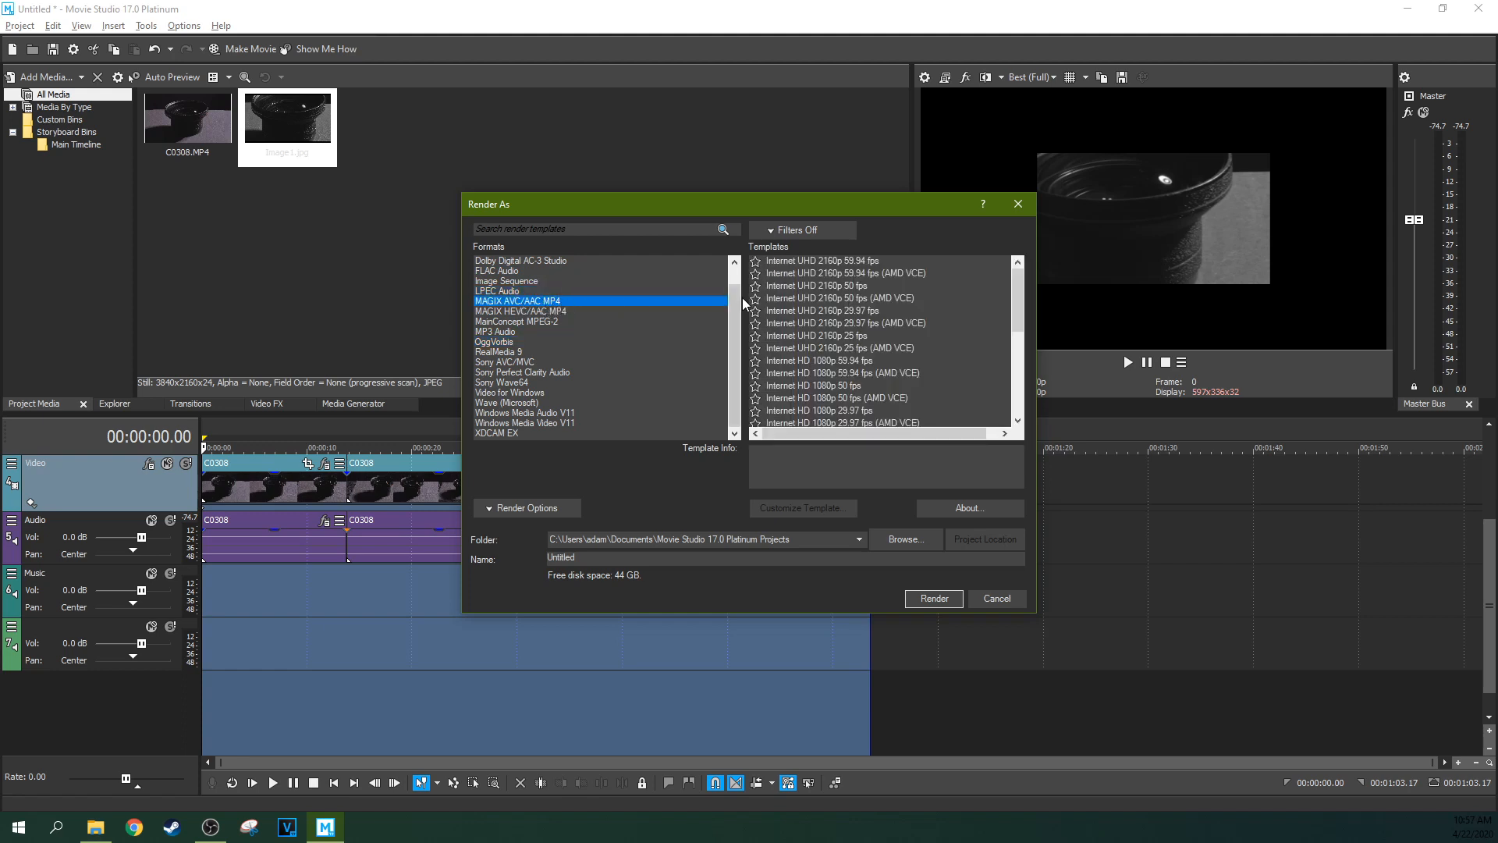
pyautogui.scroll(-2, 845, 322)
pyautogui.click(840, 349)
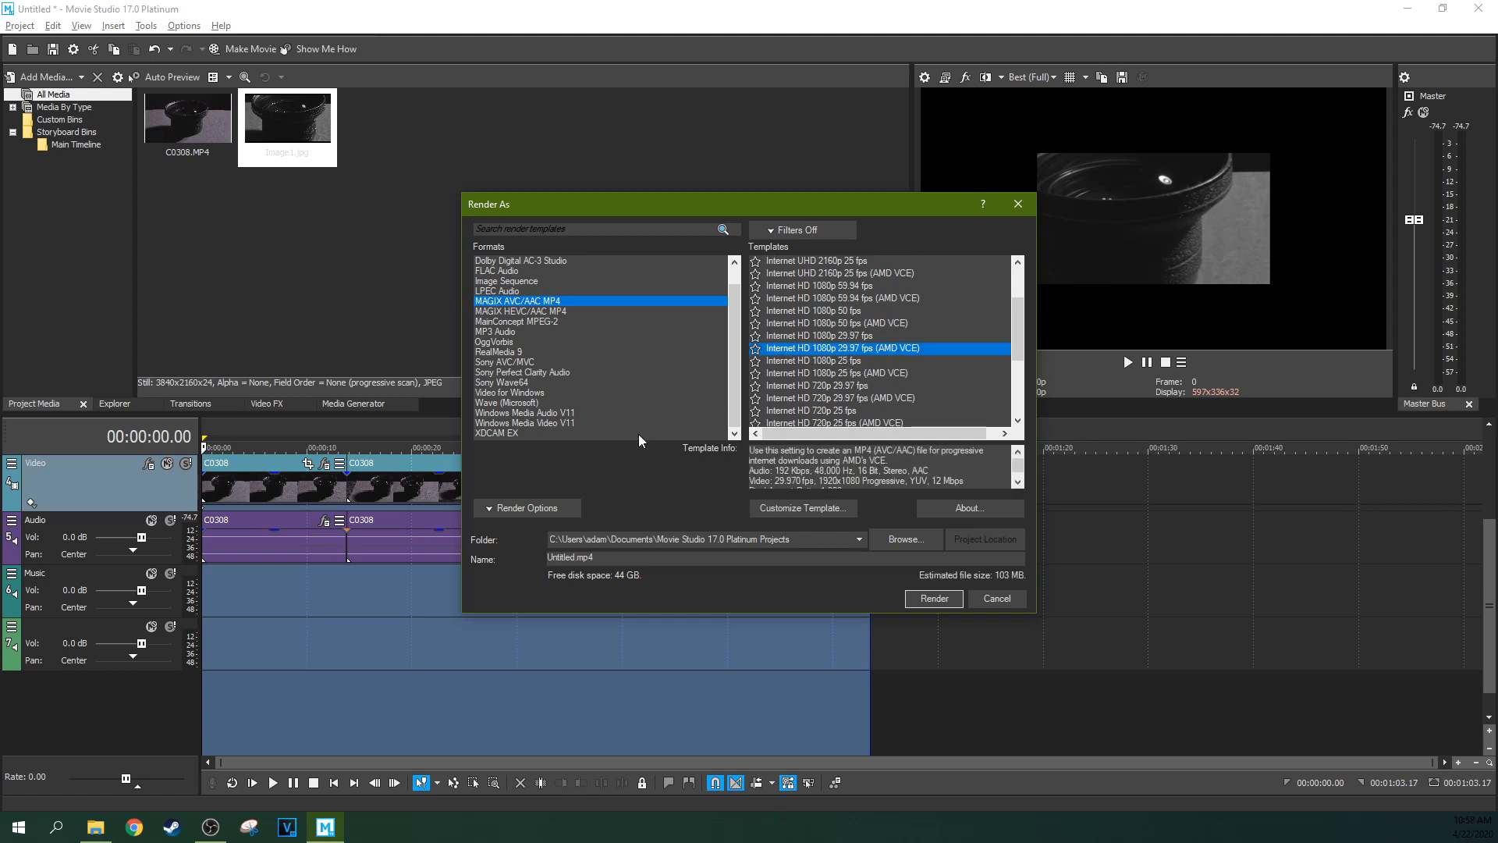
# - Turn on rendering of the loop region only in the render options
pyautogui.click(551, 512)
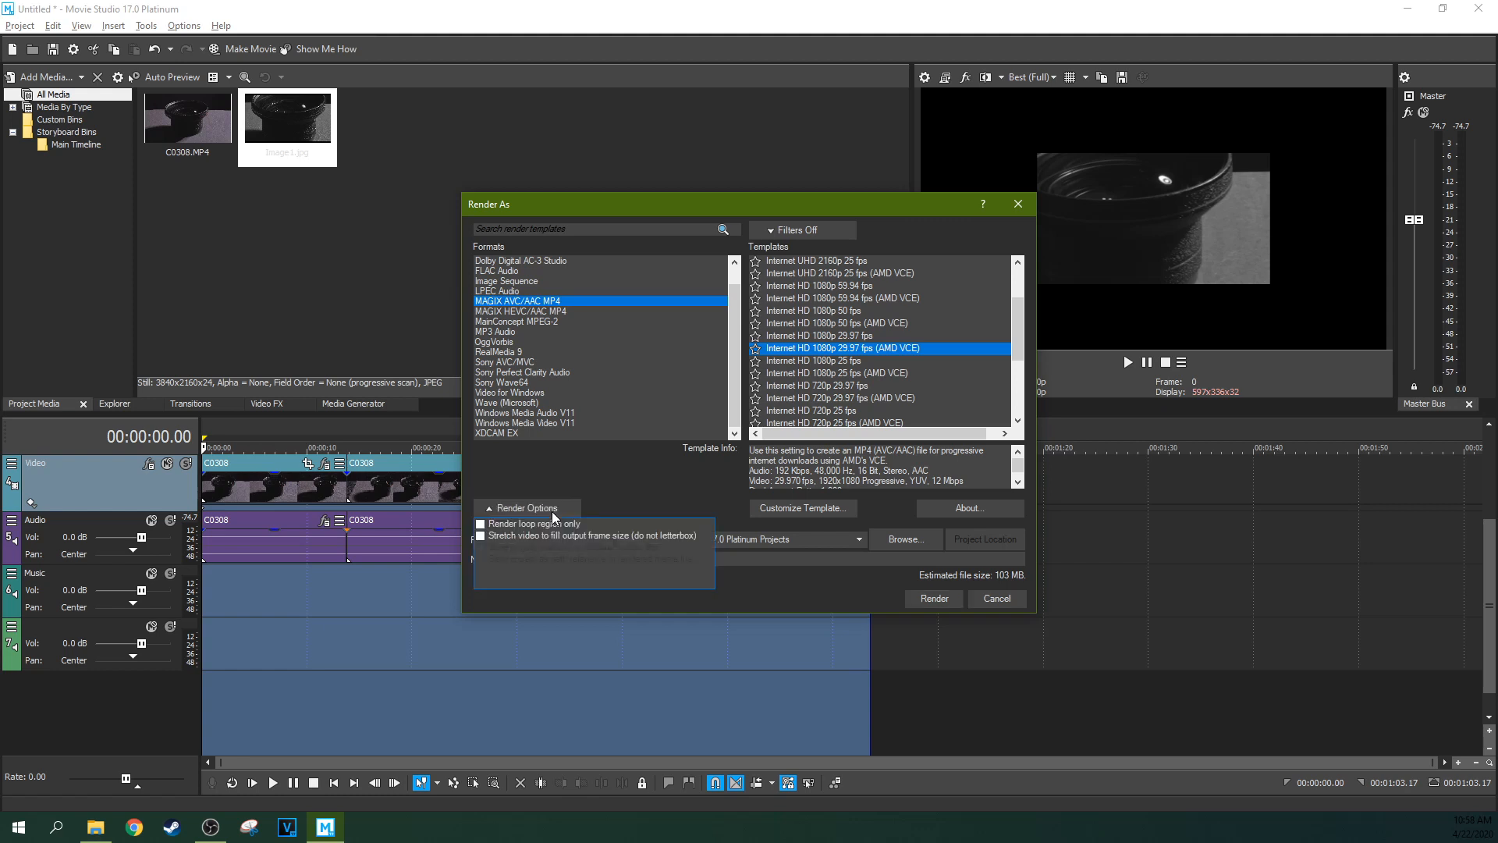
pyautogui.click(480, 525)
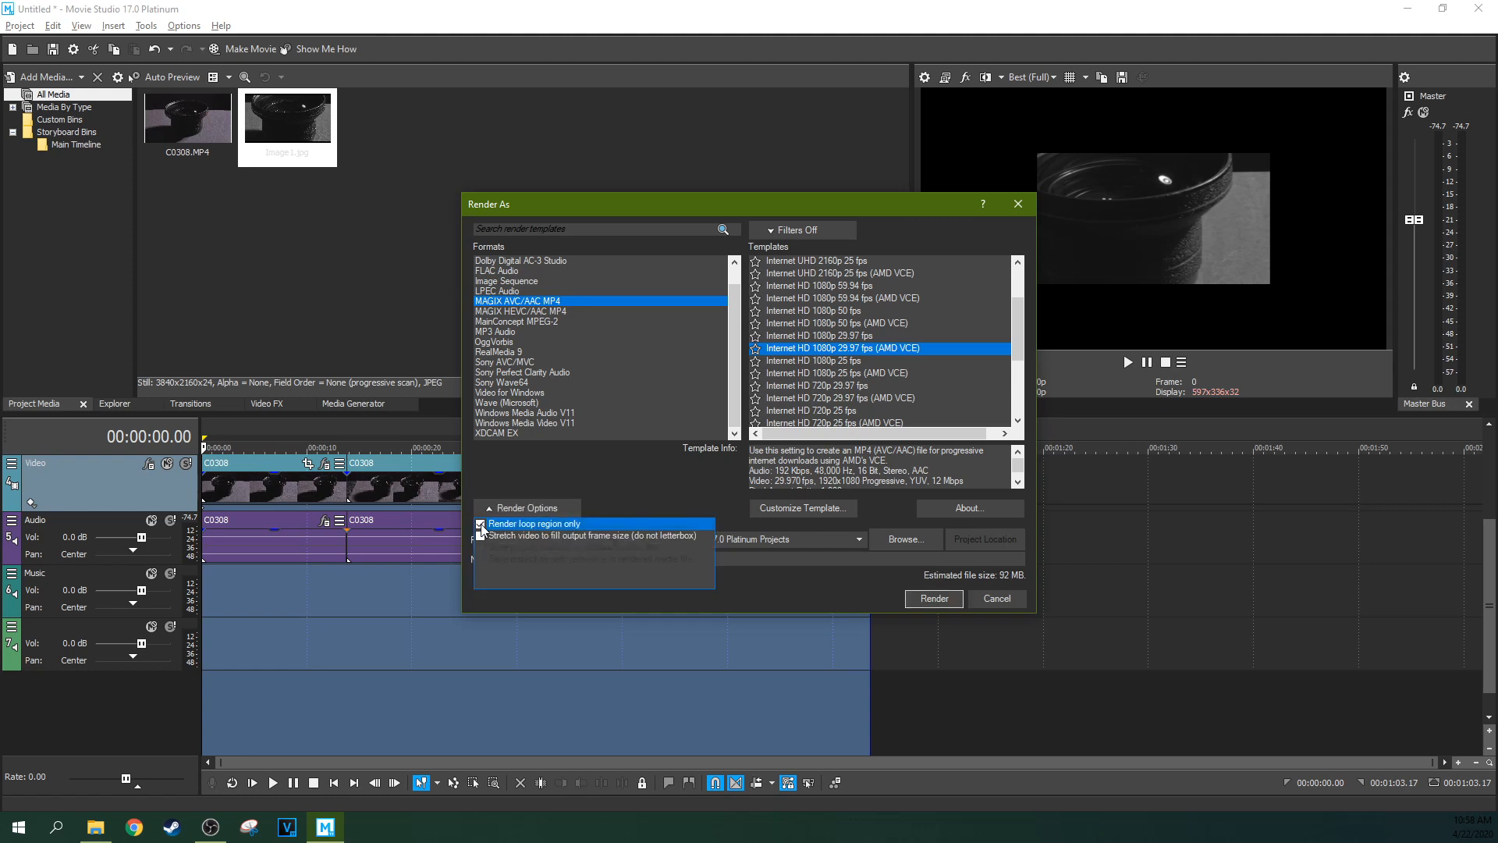
pyautogui.click(732, 215)
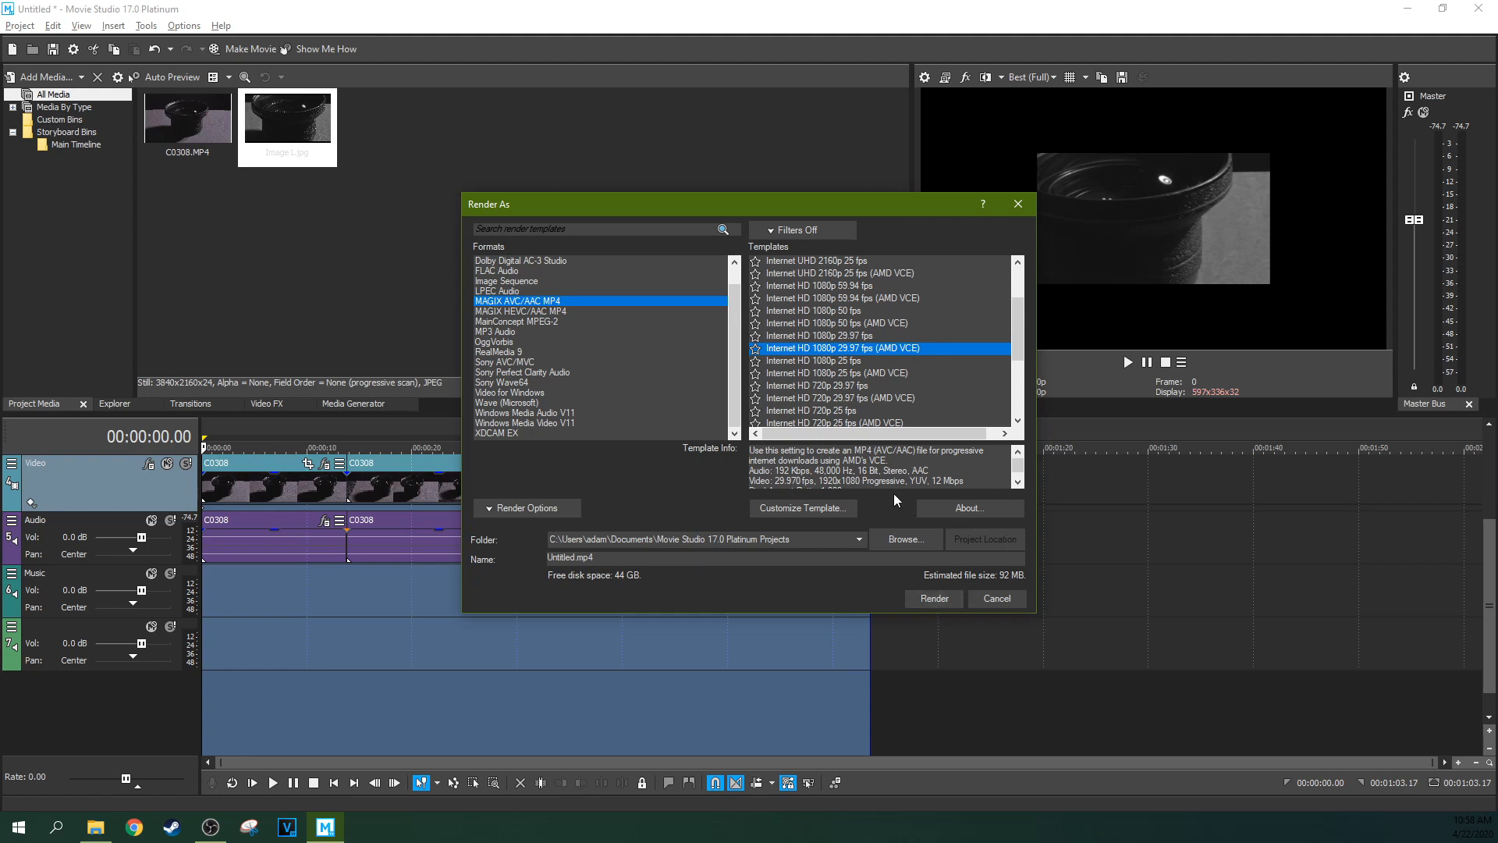
pyautogui.click(527, 508)
pyautogui.click(587, 465)
# - Mark the Internet HD 1080p 29.97 fps (AMD VCE) template as a favorite and keep it selected
pyautogui.click(755, 348)
pyautogui.click(857, 337)
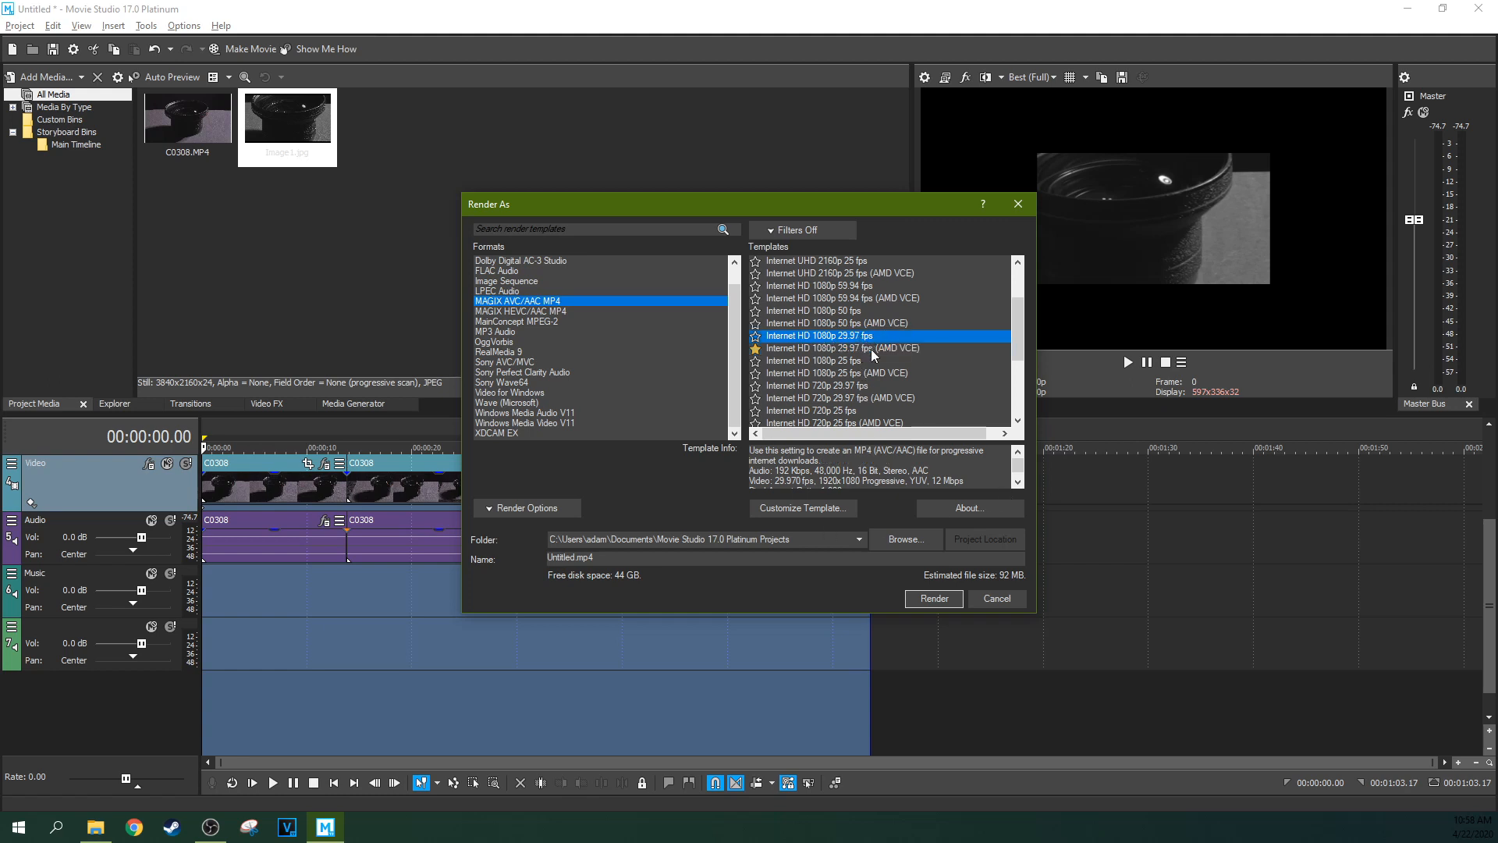
pyautogui.click(882, 349)
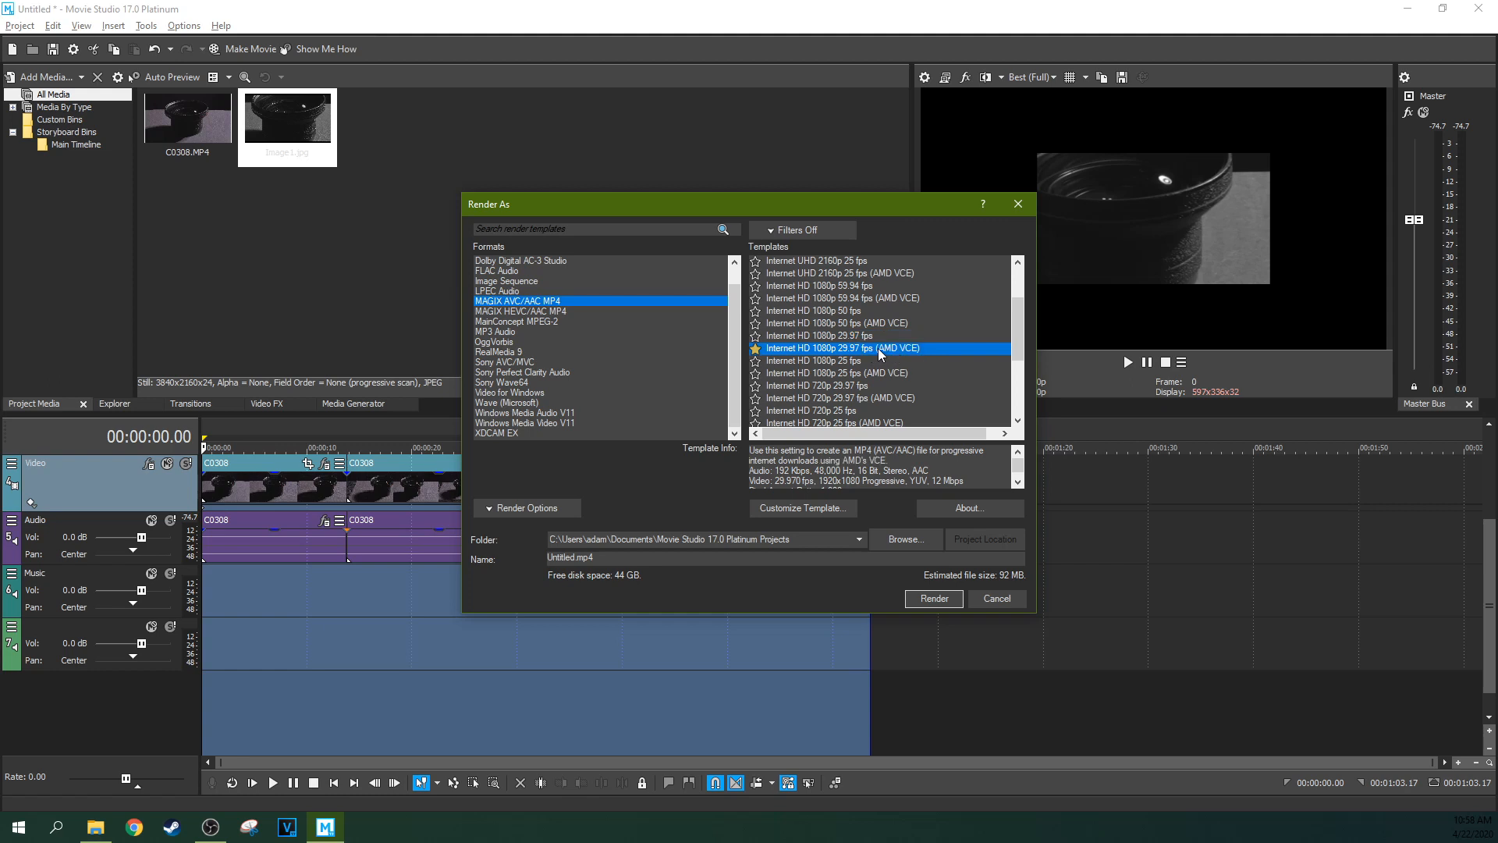
# - Compare the Internet HD 1080p 29.97 fps template with its AMD VCE version, and close the render settings without rendering
pyautogui.click(863, 336)
pyautogui.click(862, 348)
pyautogui.click(856, 334)
pyautogui.click(857, 348)
pyautogui.click(856, 337)
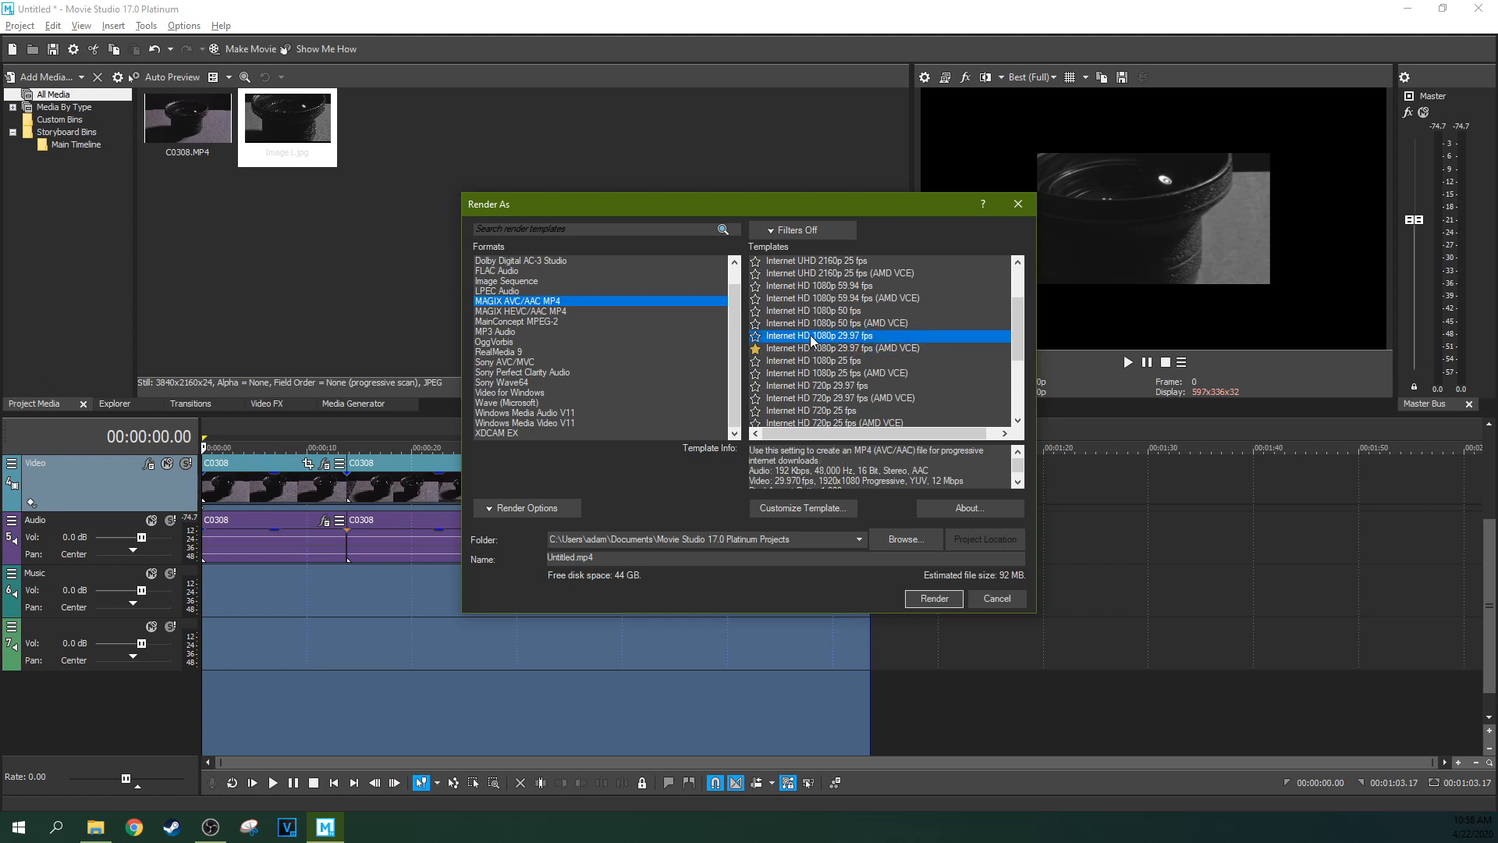
pyautogui.click(868, 347)
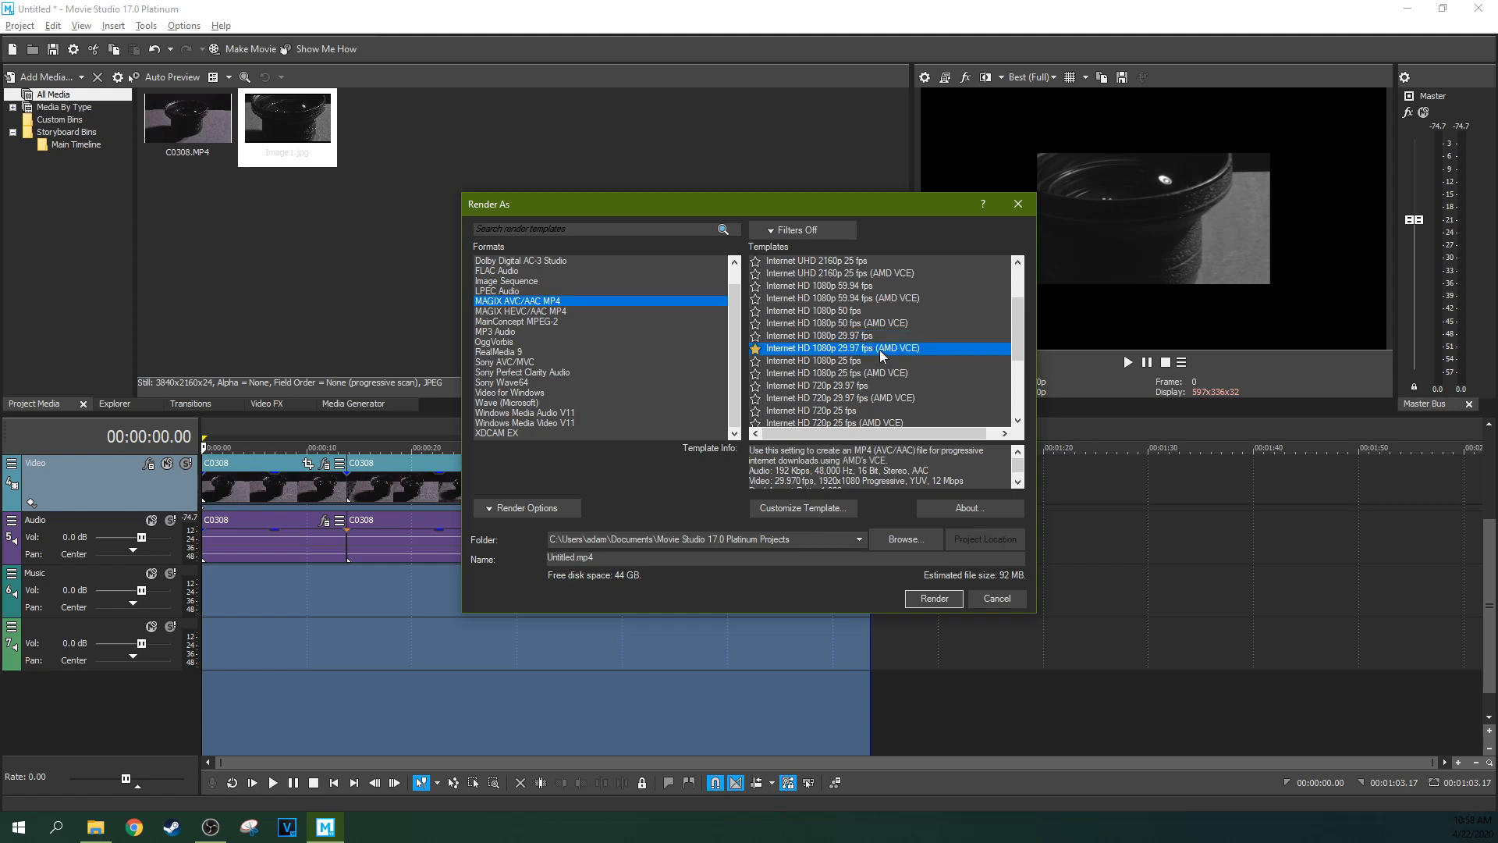
pyautogui.click(867, 336)
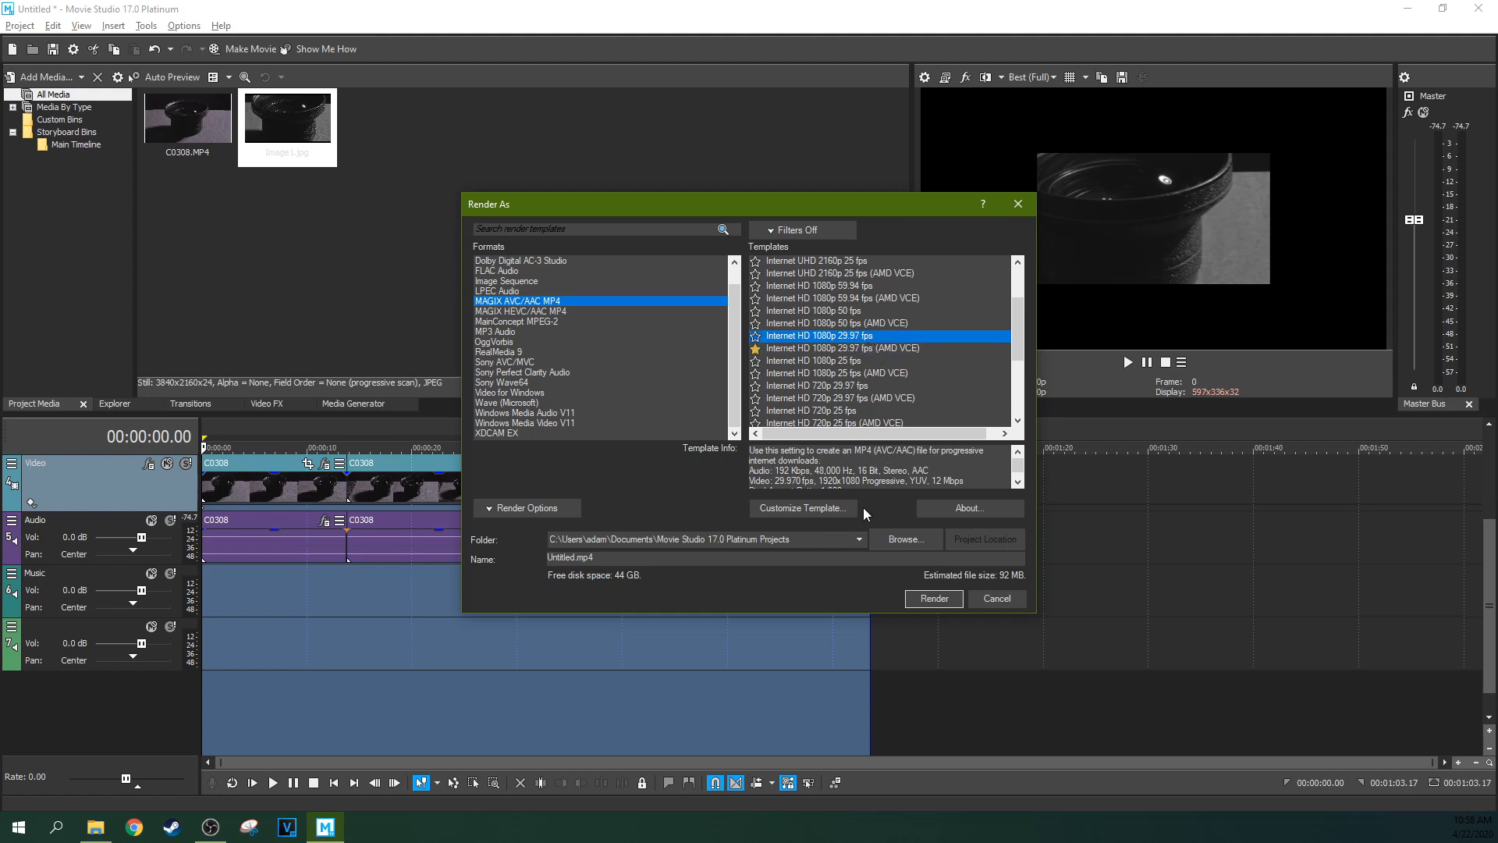
pyautogui.click(811, 349)
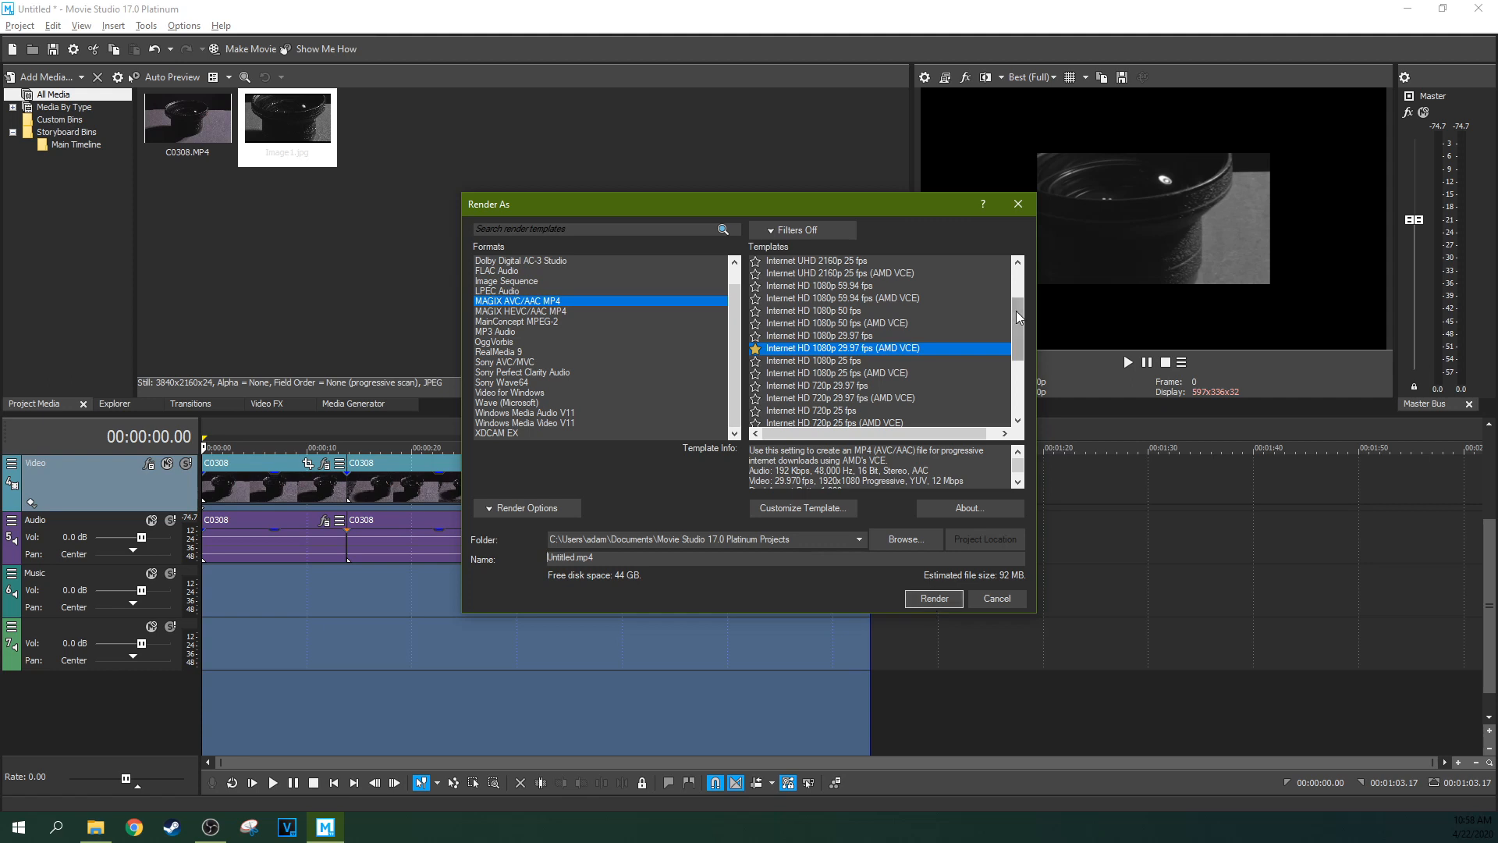
pyautogui.click(1018, 205)
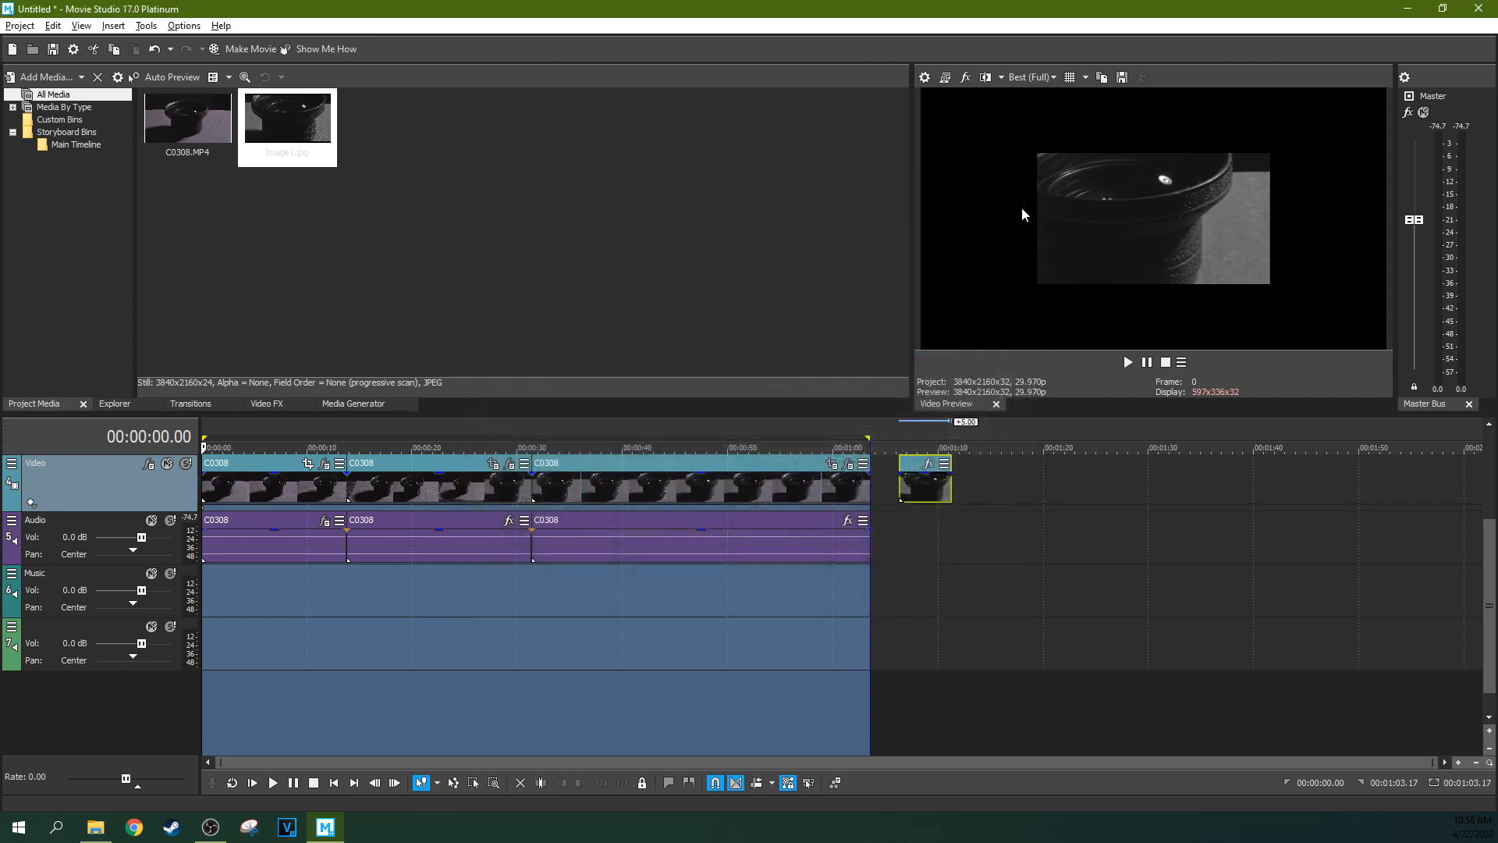
pyautogui.click(923, 78)
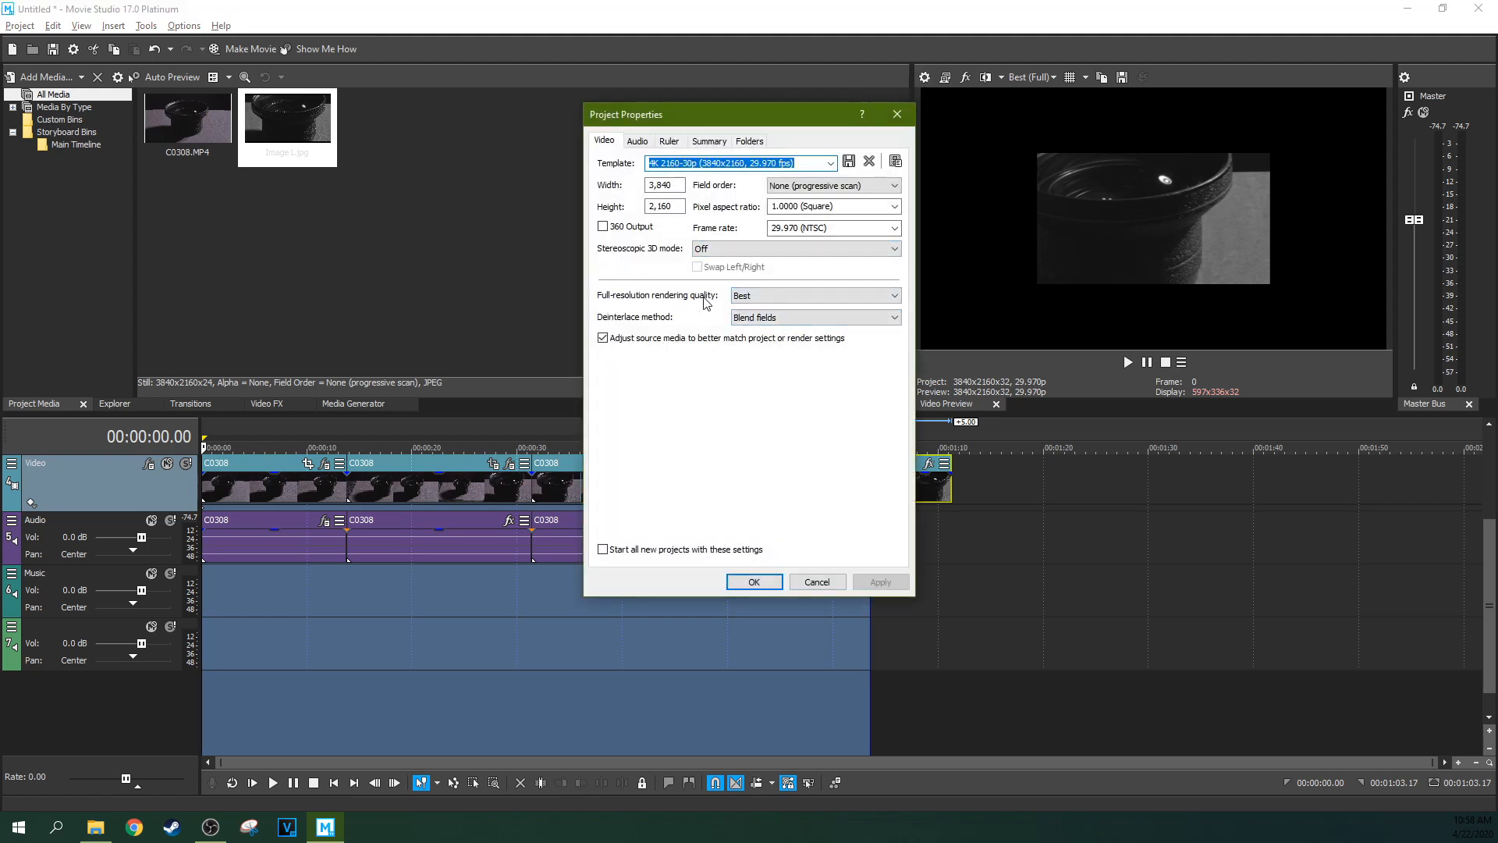
pyautogui.click(743, 301)
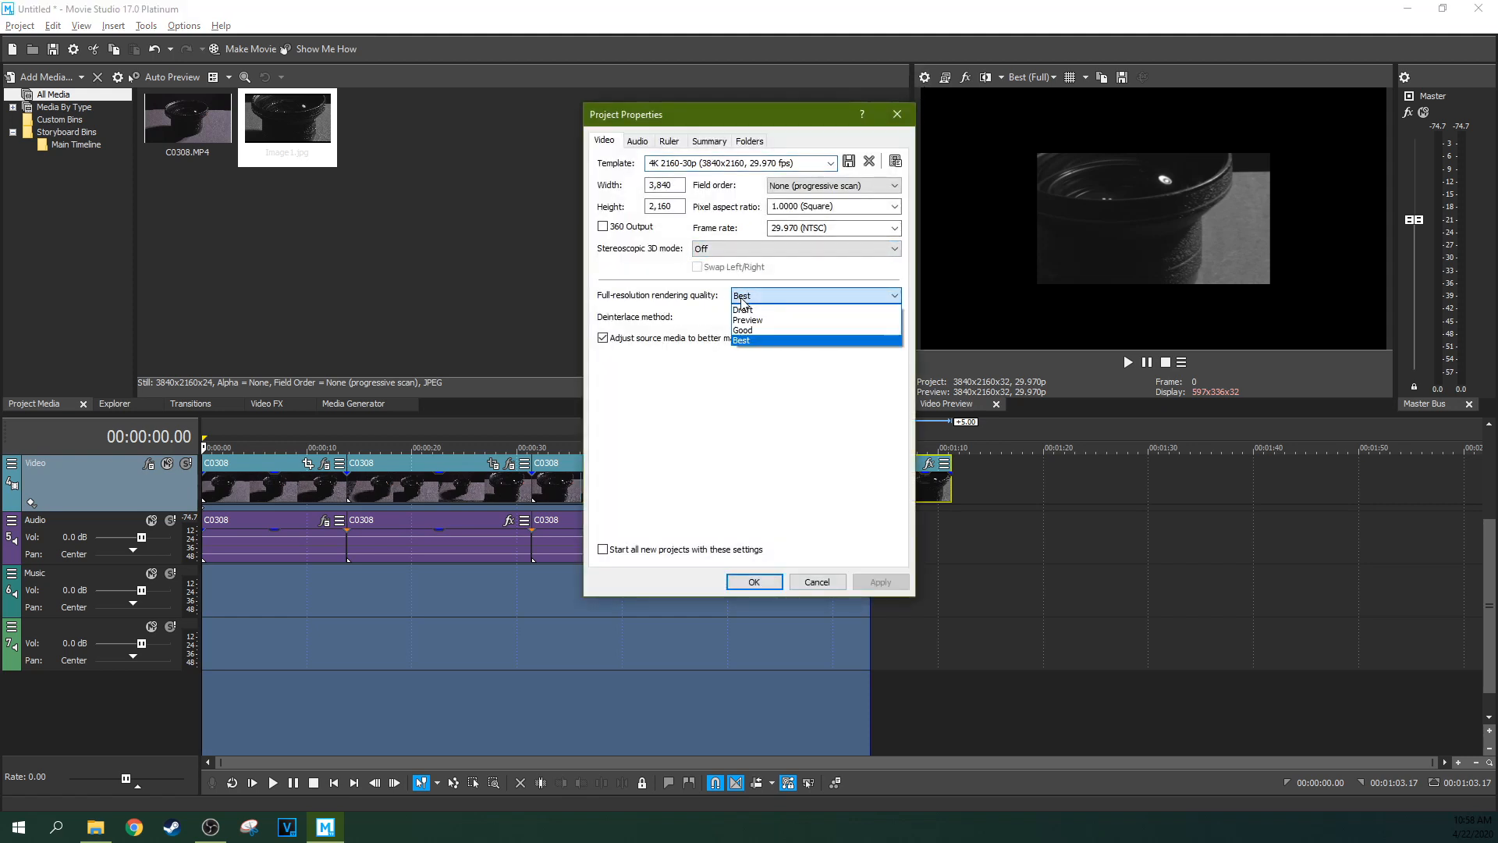
pyautogui.click(887, 116)
pyautogui.click(896, 117)
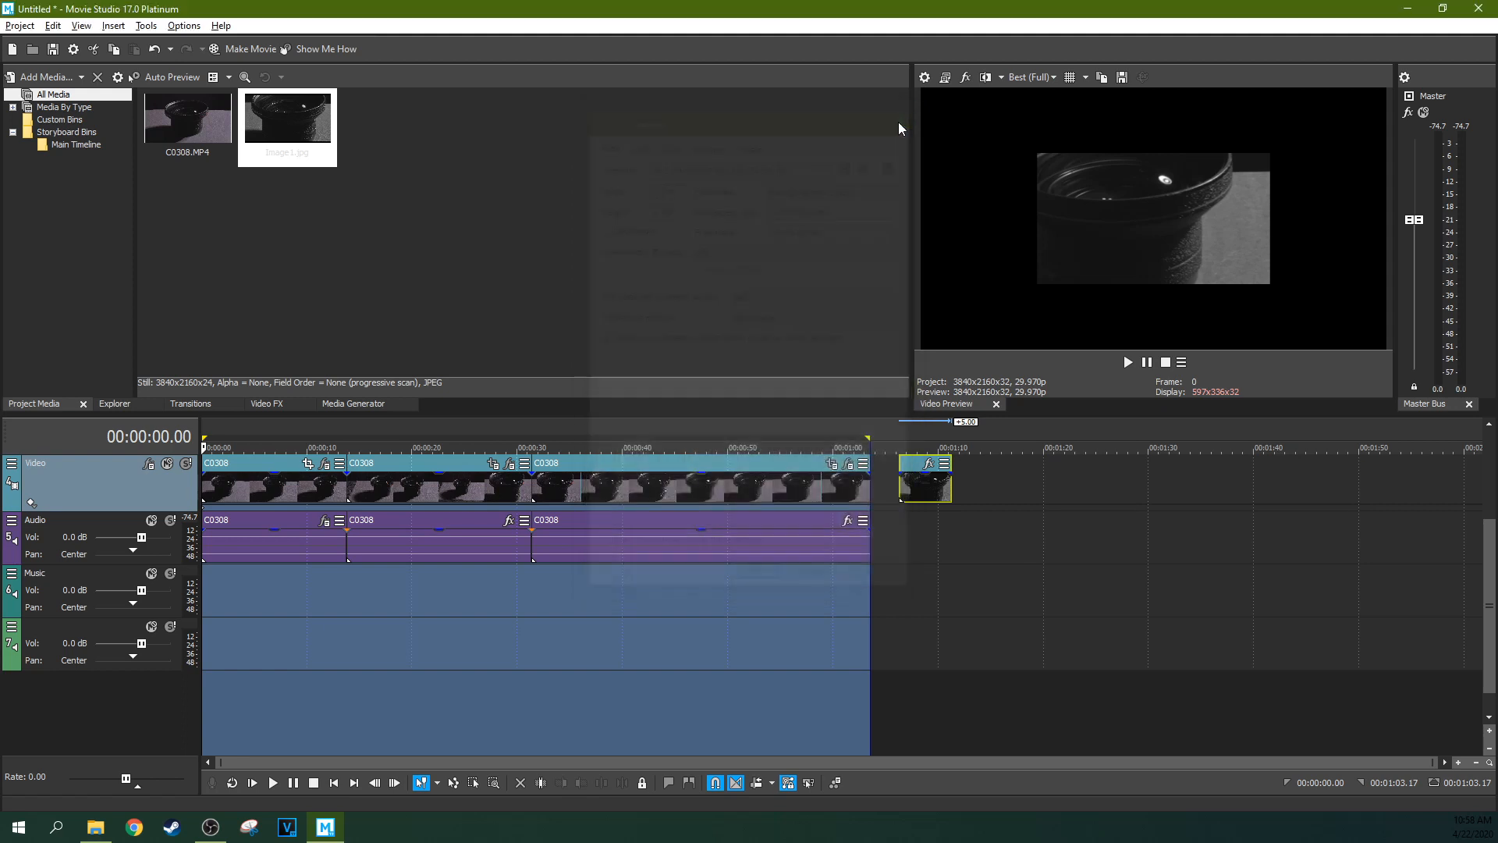
# - Set the project's full-resolution rendering quality to Best and apply these settings to all new projects
pyautogui.click(929, 83)
pyautogui.click(874, 301)
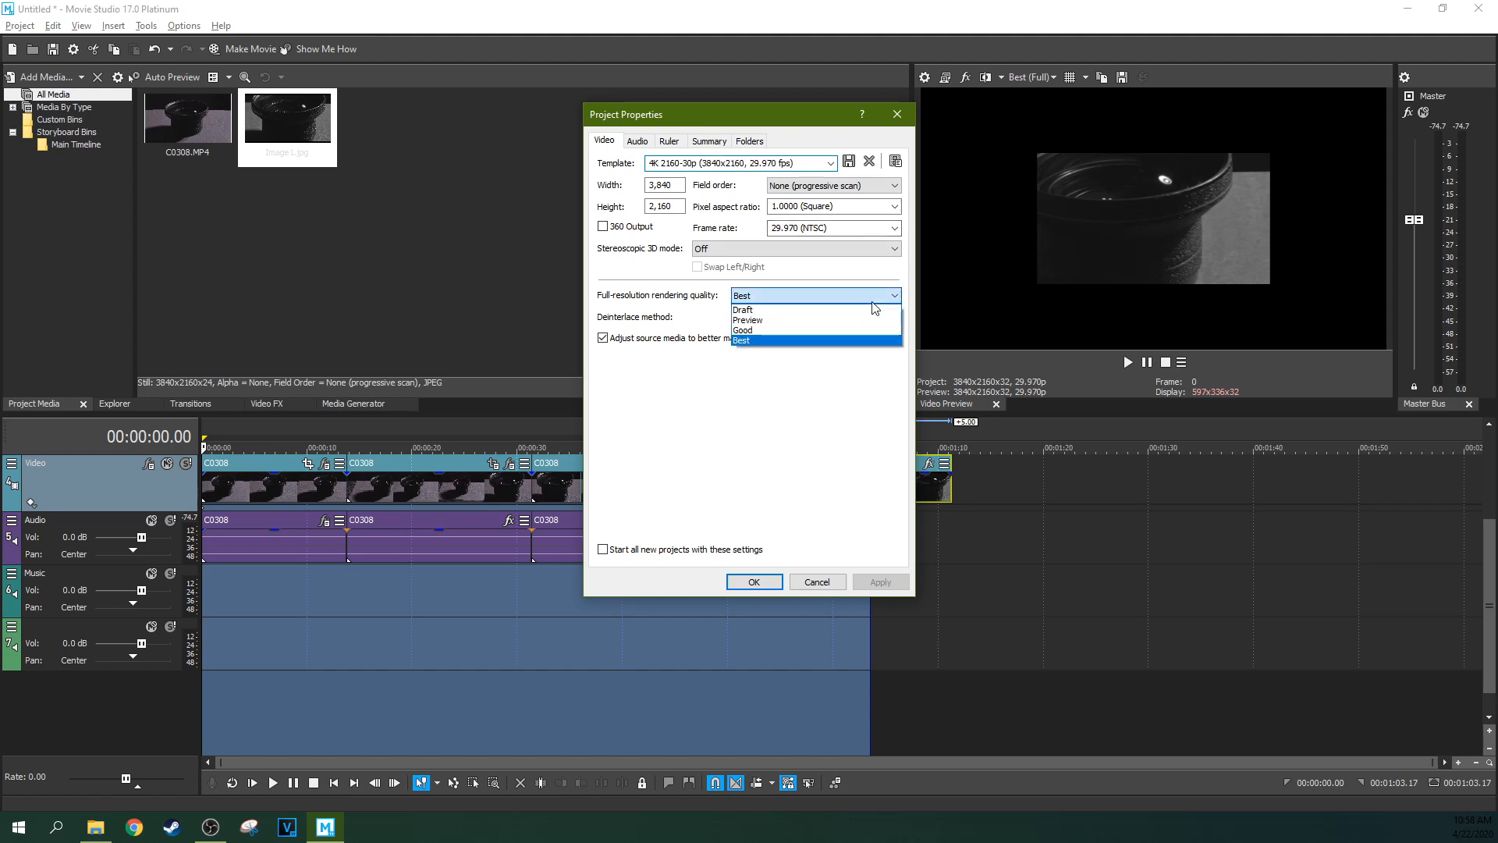
pyautogui.click(831, 344)
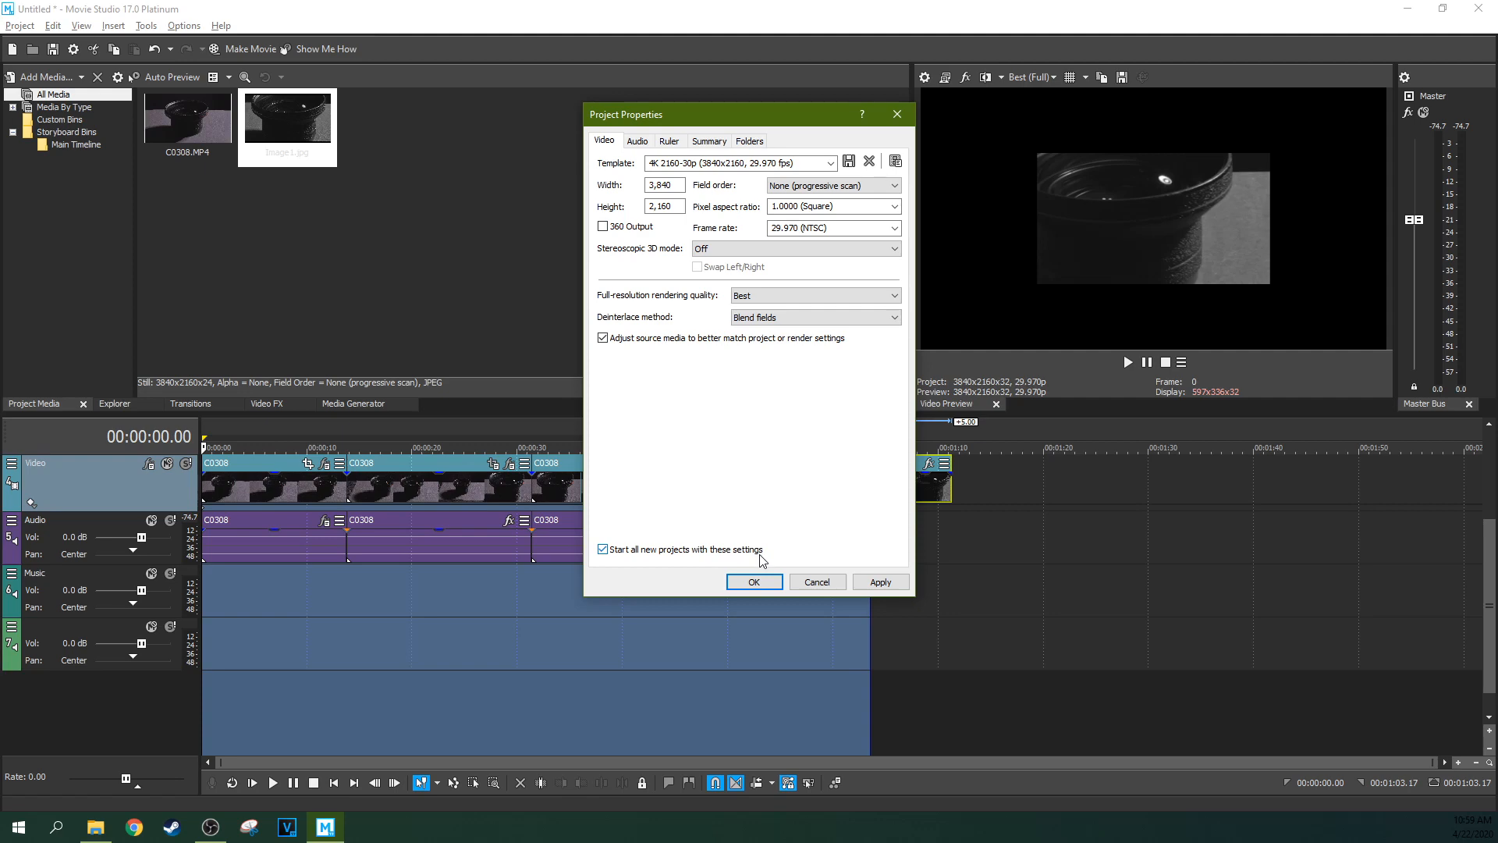
pyautogui.click(879, 582)
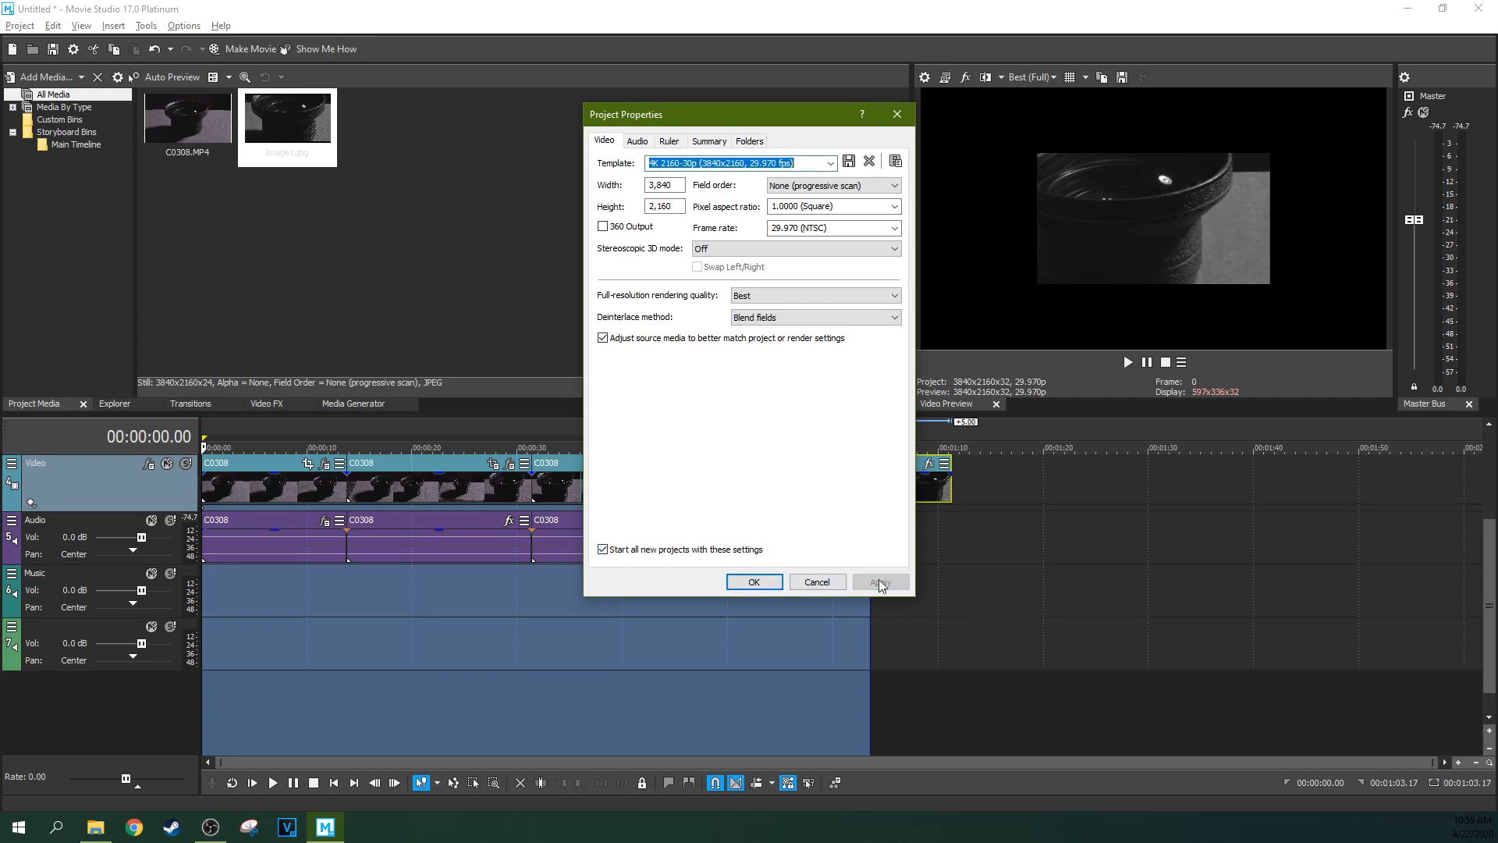
pyautogui.click(742, 582)
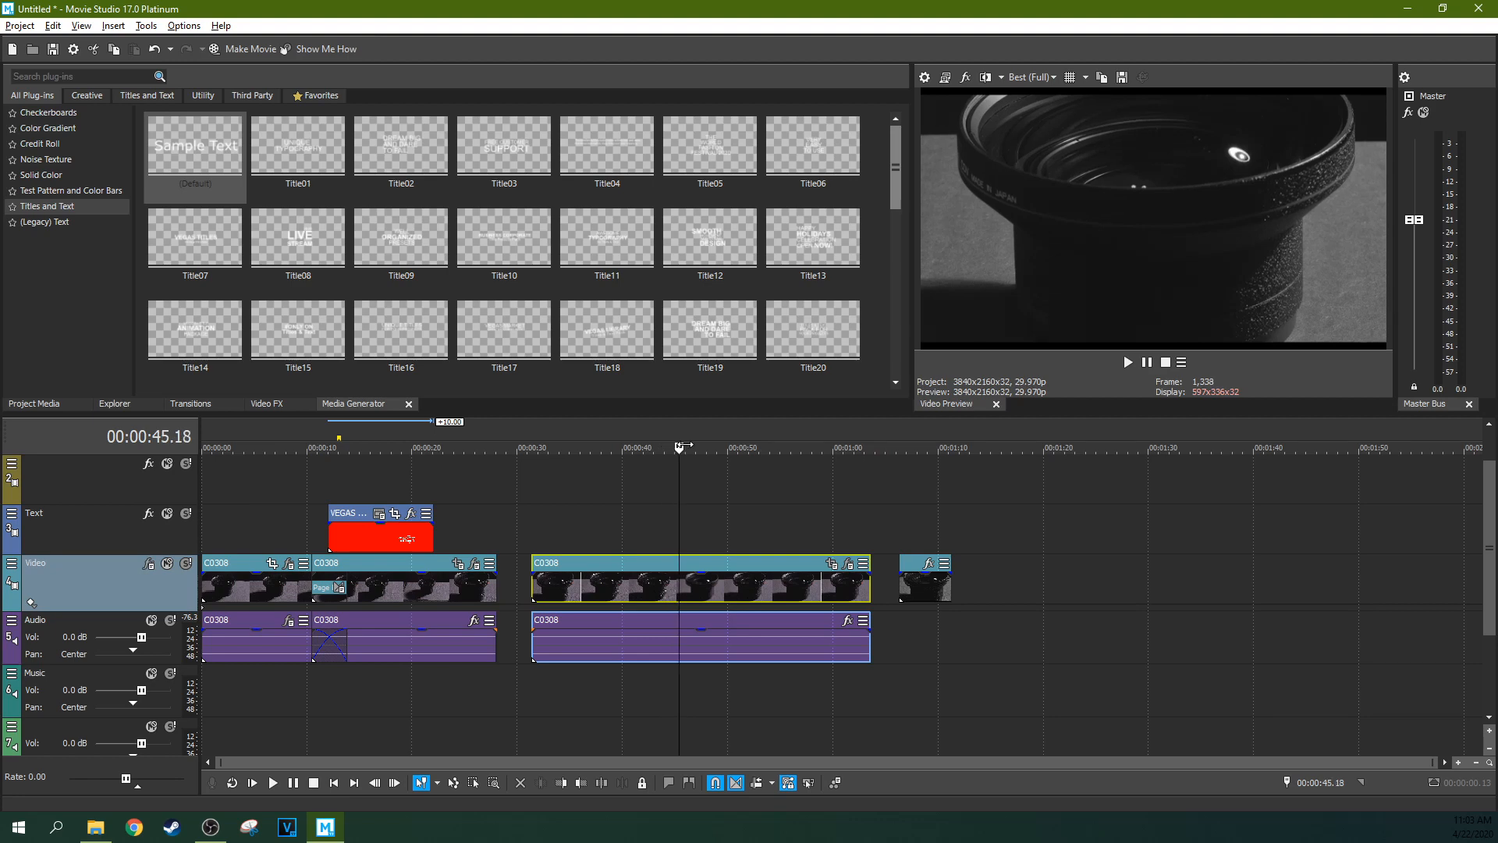
# - Play the third clip forward from 00:00:36.23 at increasing speed, stop, and shuttle it backwards to 00:00:37.20
pyautogui.moveTo(680, 447); pyautogui.dragTo(588, 447)
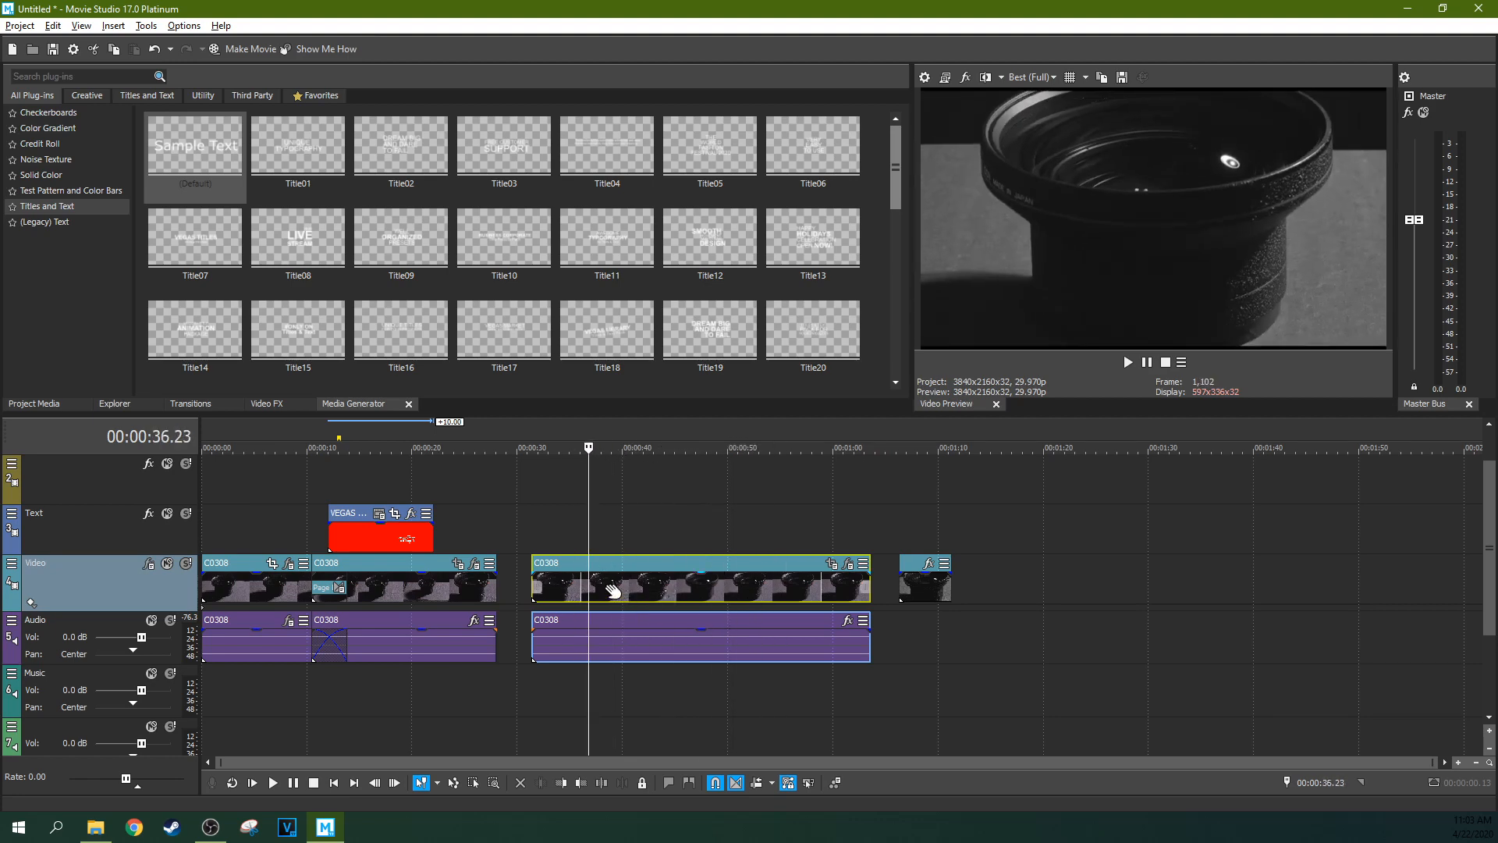
pyautogui.press('l')
pyautogui.press('l')
pyautogui.press('k')
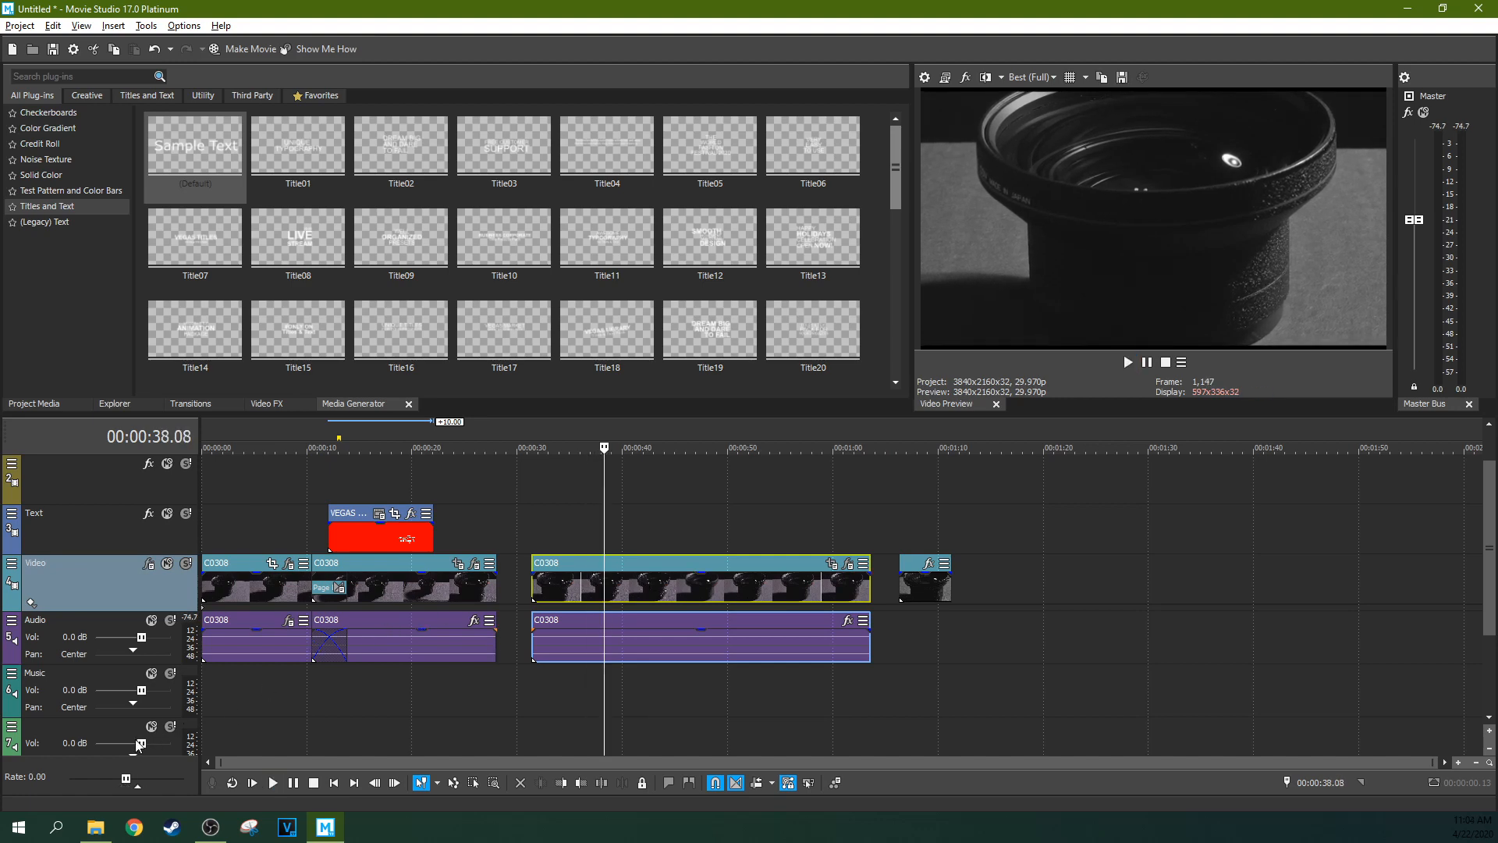
pyautogui.moveTo(126, 778)
pyautogui.mouseDown()
pyautogui.moveTo(145, 778)
pyautogui.moveTo(78, 778)
pyautogui.moveTo(117, 782)
pyautogui.mouseUp()
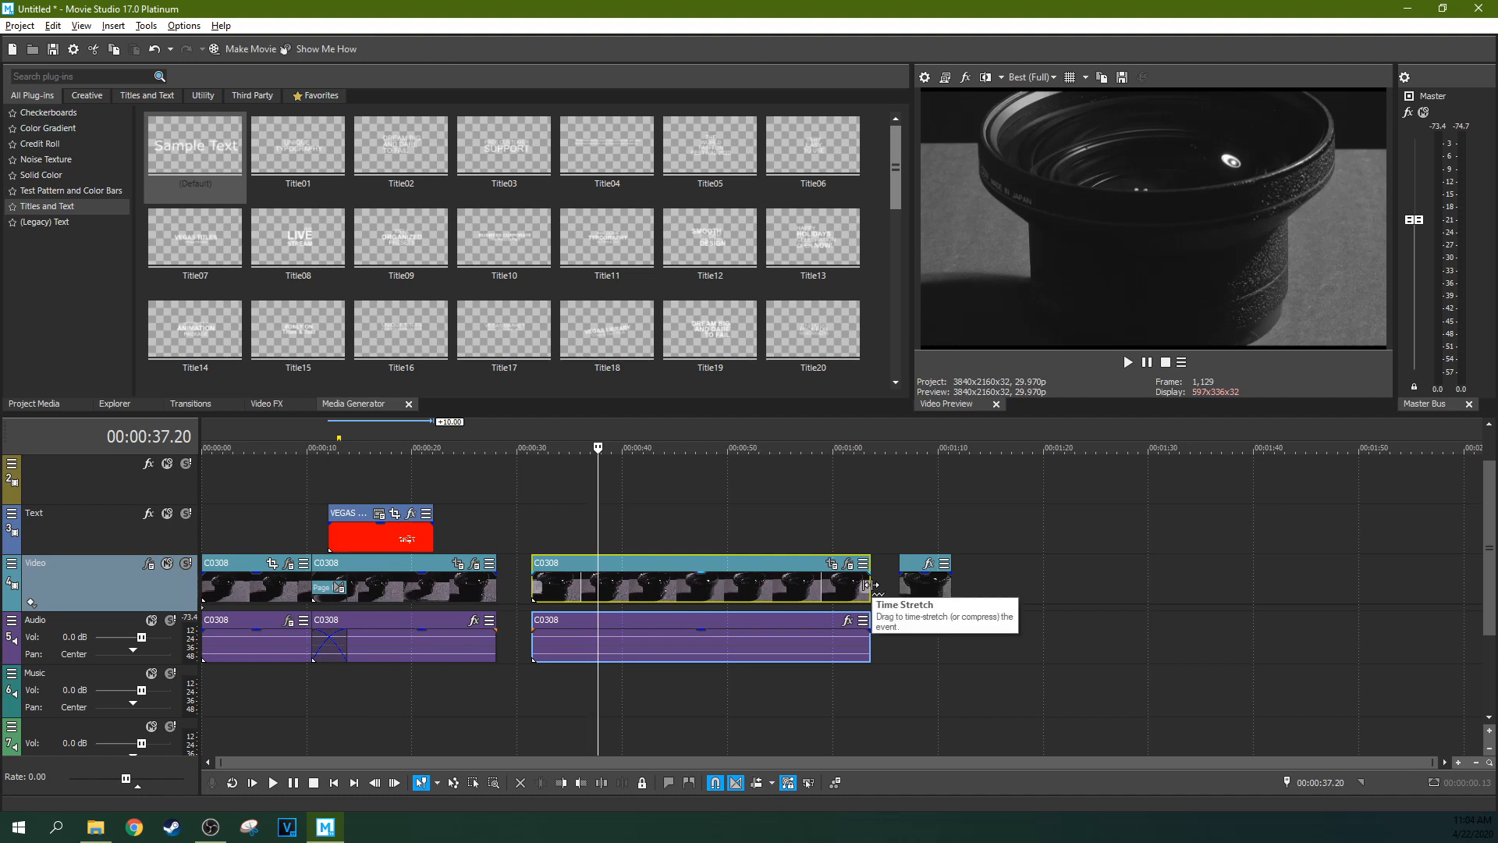
# - Try time-stretching the third clip and its audio to about 50.4% speed, and undo the stretch
pyautogui.moveTo(866, 584); pyautogui.dragTo(1202, 567)
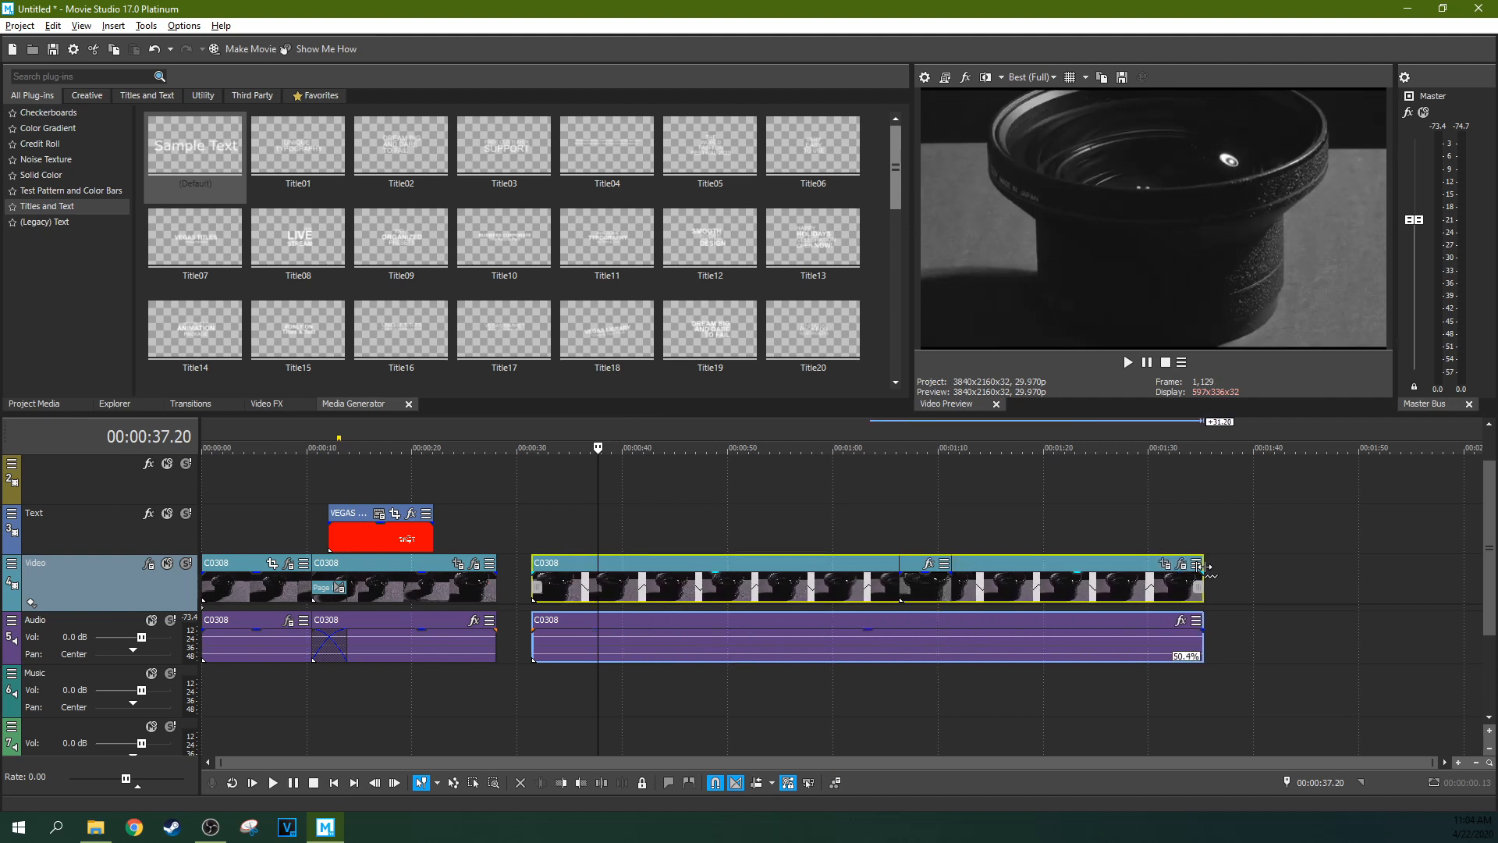
pyautogui.hotkey('ctrl', 'z')
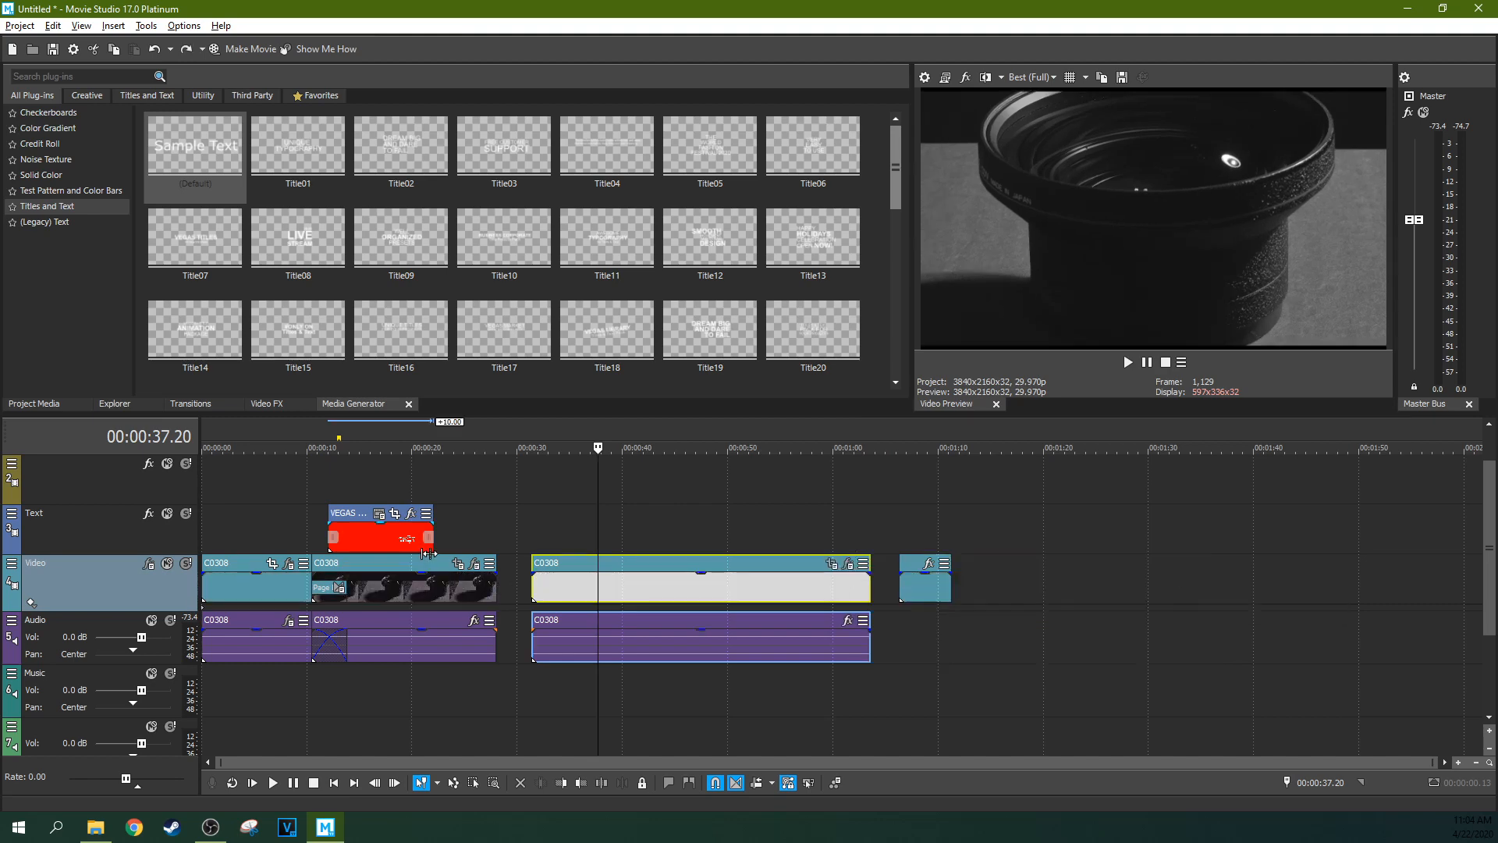
# - Look through the list of available video effects and place the timeline cursor at 00:00:59.17 in the third clip
pyautogui.click(268, 403)
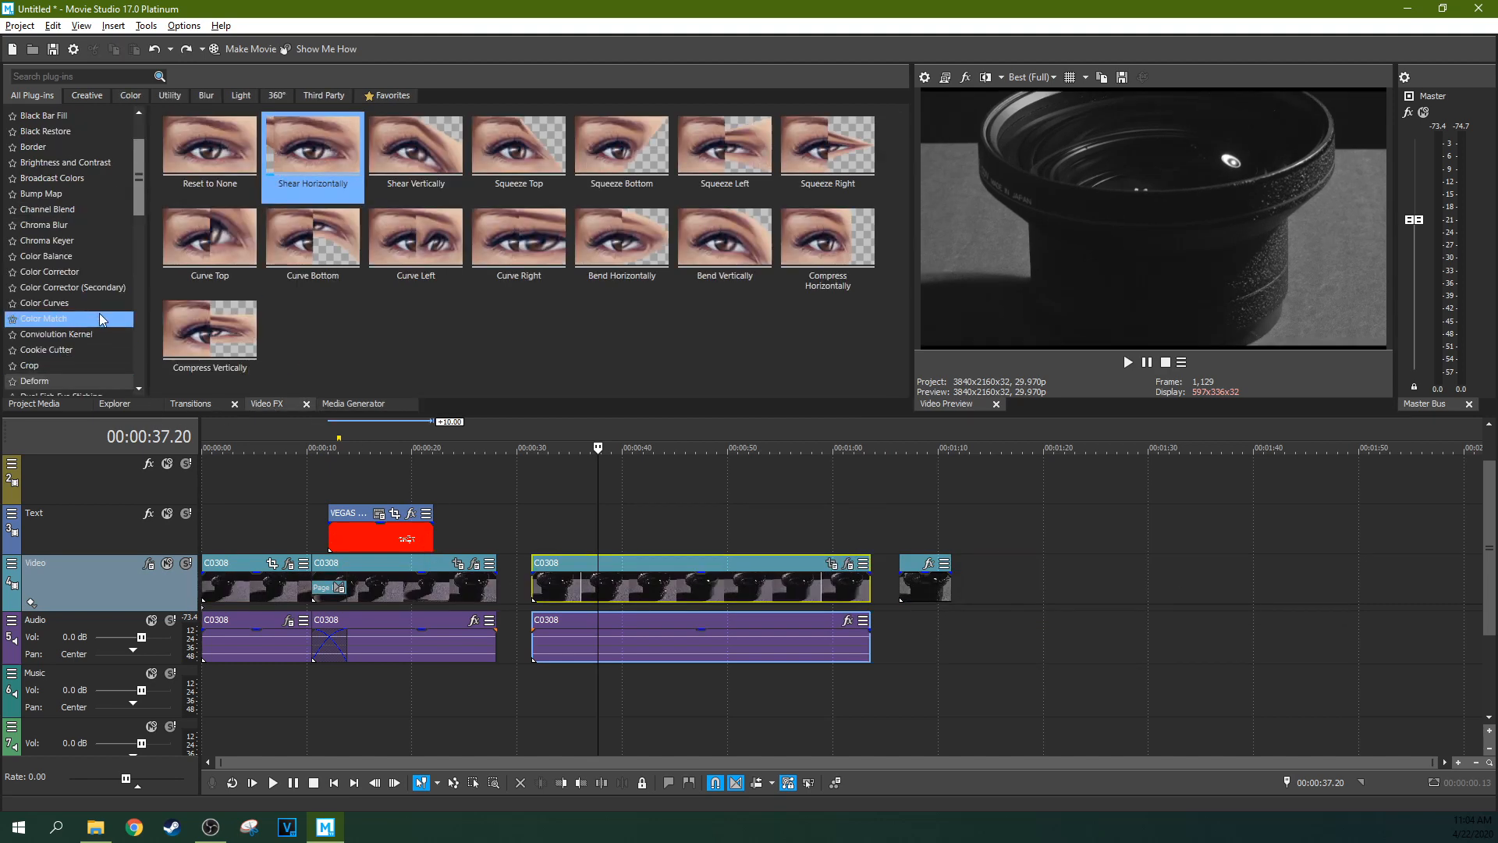
pyautogui.scroll(-2, 102, 312)
pyautogui.click(828, 536)
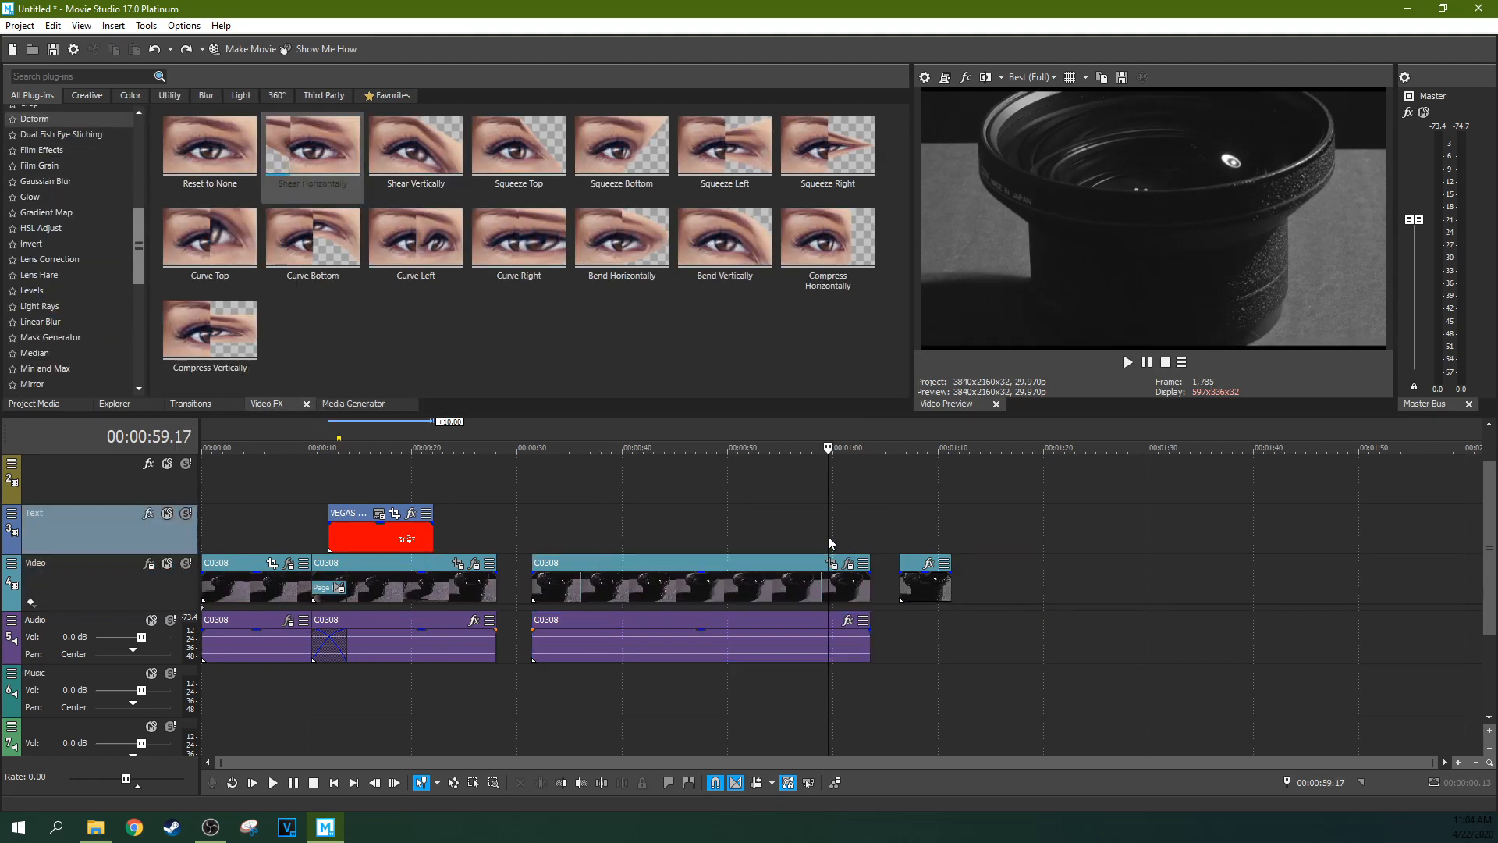